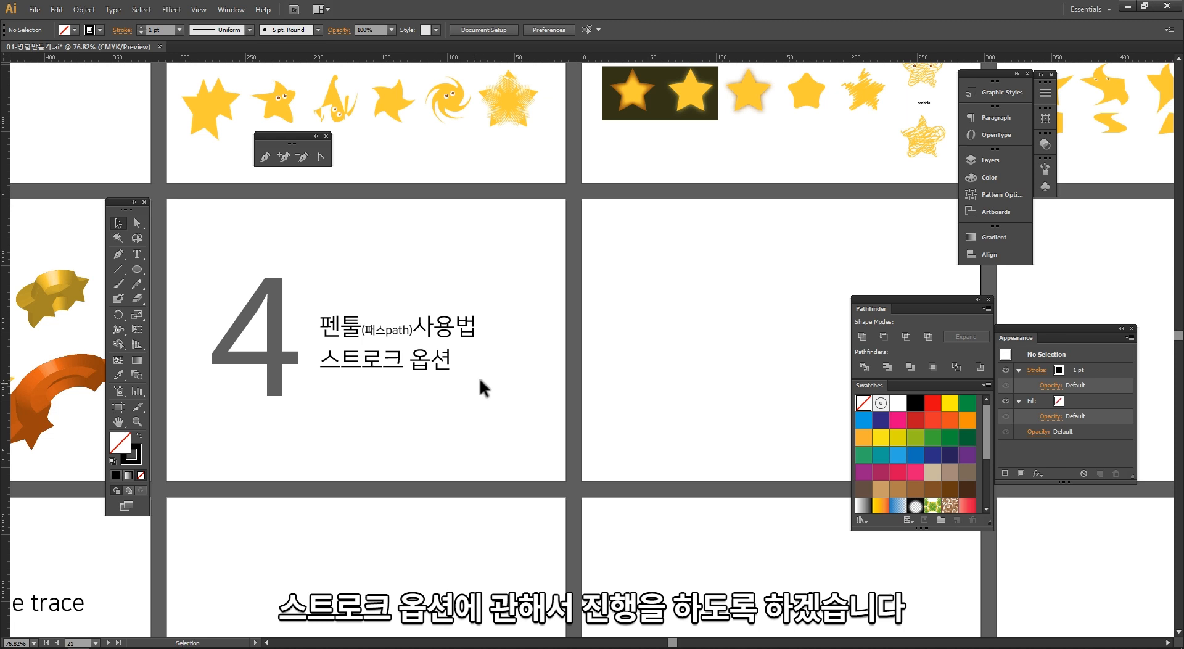
Step: Tear off the Pen tool group into a floating tool panel and place it on the canvas
key("space")
left_click_drag(524, 354, 395, 255)
key("ctrl+space")
left_click_drag(378, 197, 825, 512)
left_click_drag(450, 396, 383, 418)
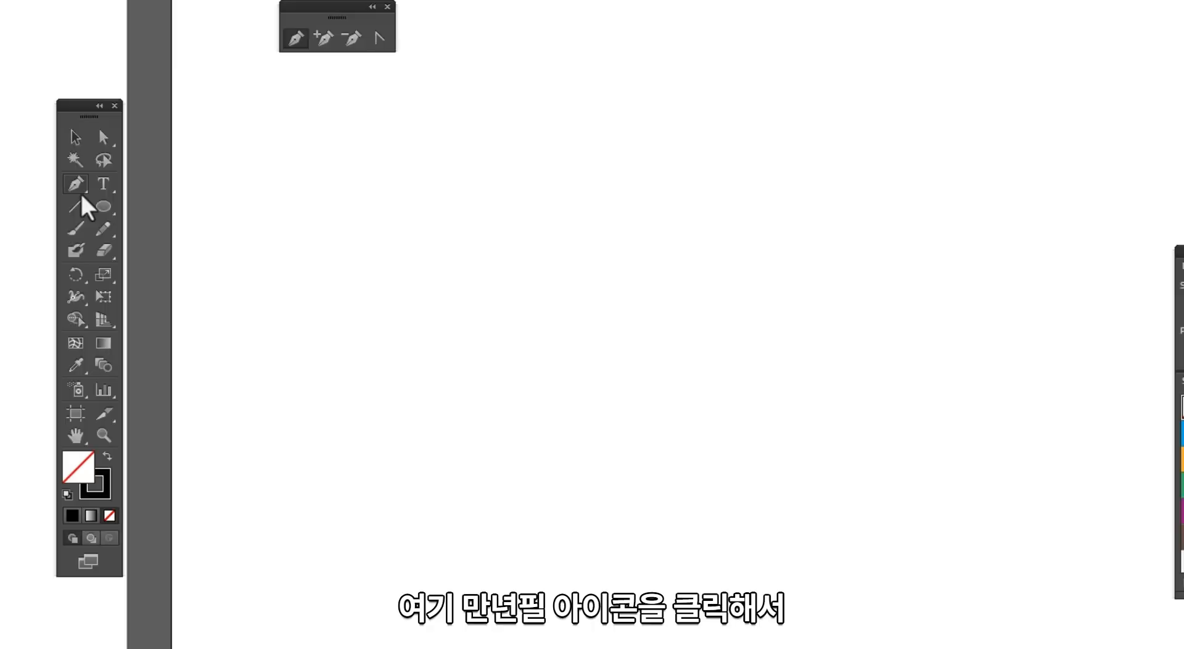
left_click(123, 258)
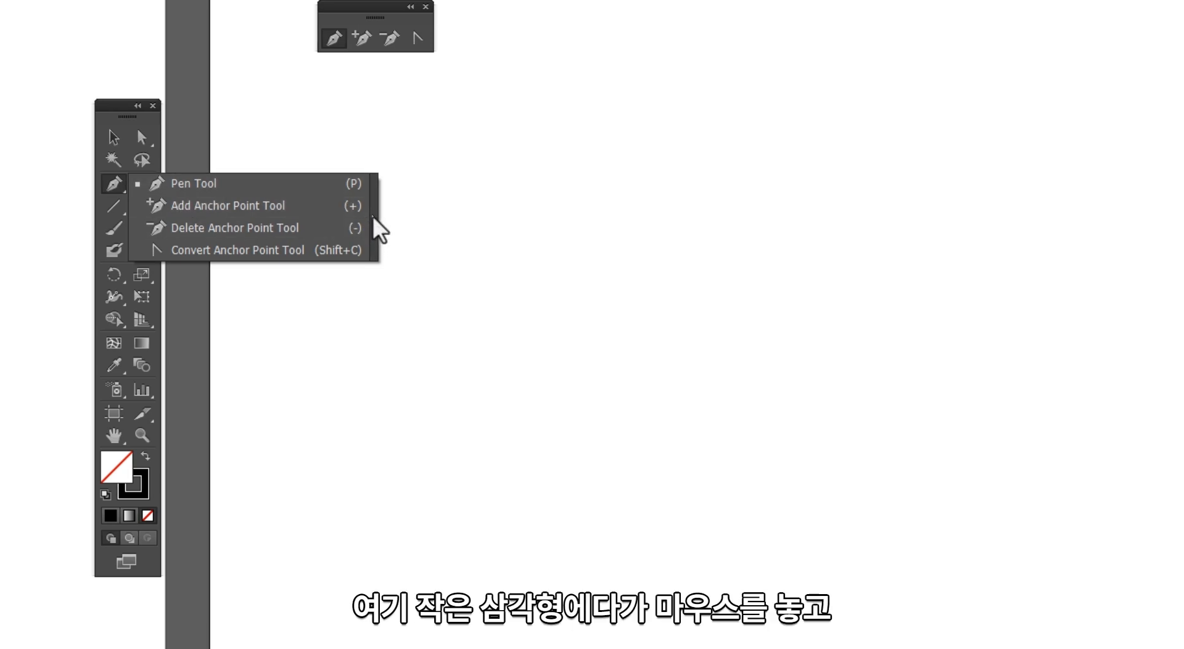
left_click(381, 230)
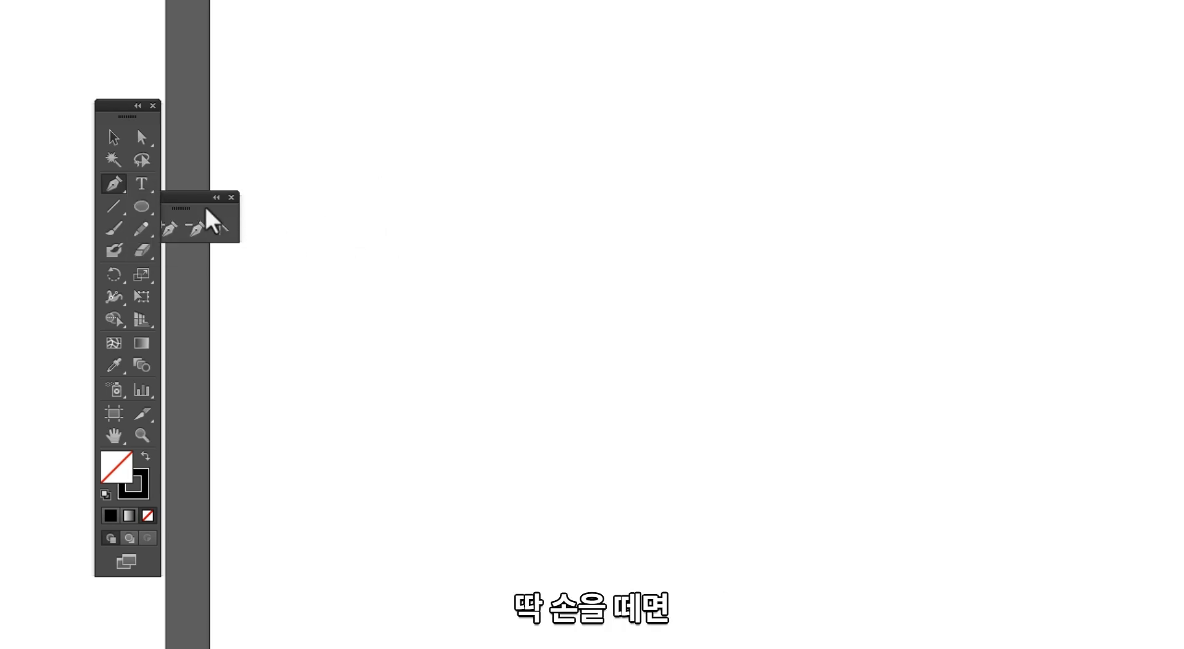
left_click_drag(271, 185, 392, 99)
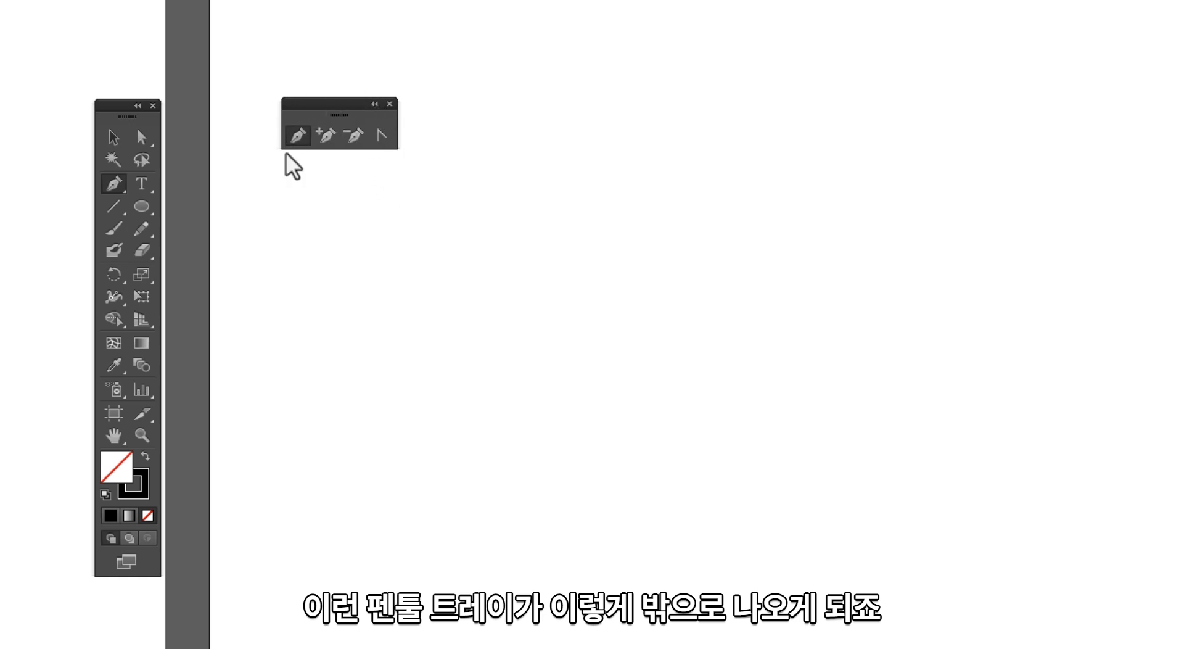
left_click_drag(351, 117, 331, 74)
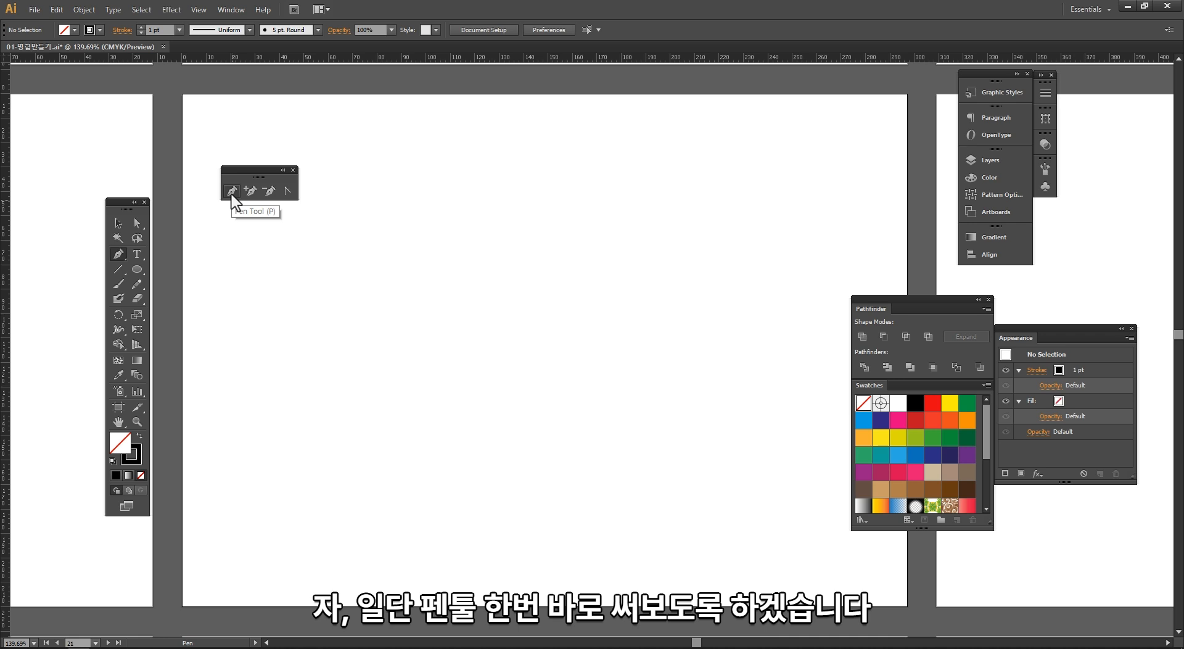
Step: Draw a connected zigzag of straight segments with the Pen tool by placing anchor points across the artboard
left_click(273, 288)
left_click(387, 214)
left_click(423, 249)
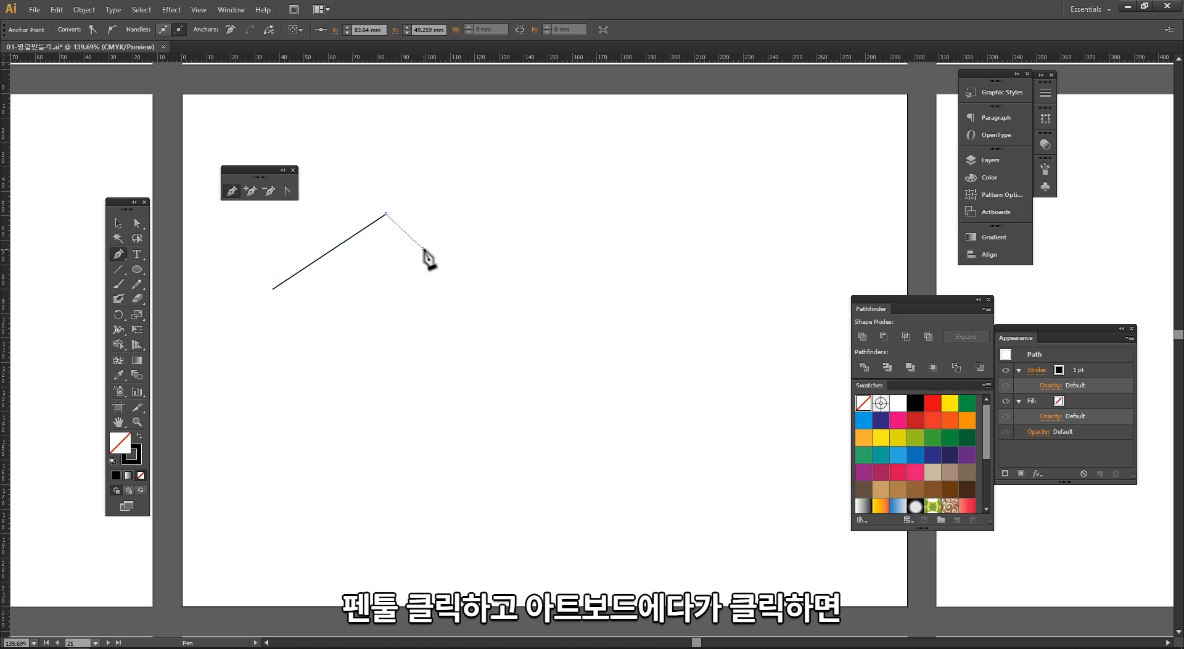
left_click(482, 231)
left_click(526, 207)
left_click(569, 179)
left_click(594, 203)
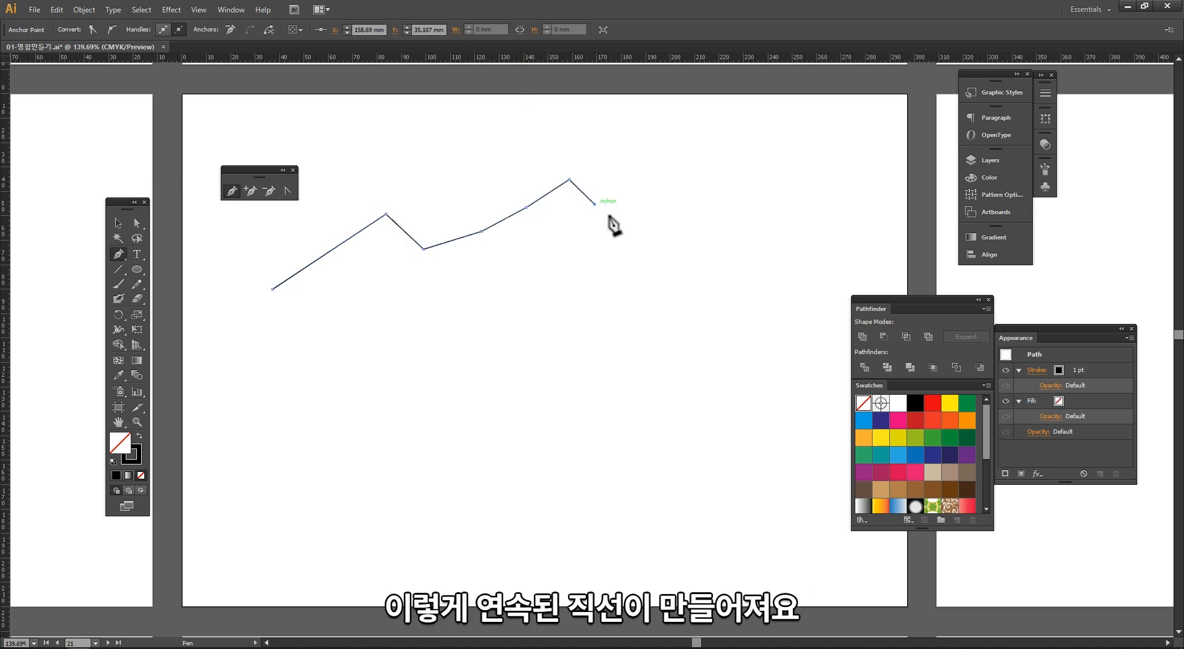
left_click(643, 211)
left_click(665, 234)
left_click(654, 300)
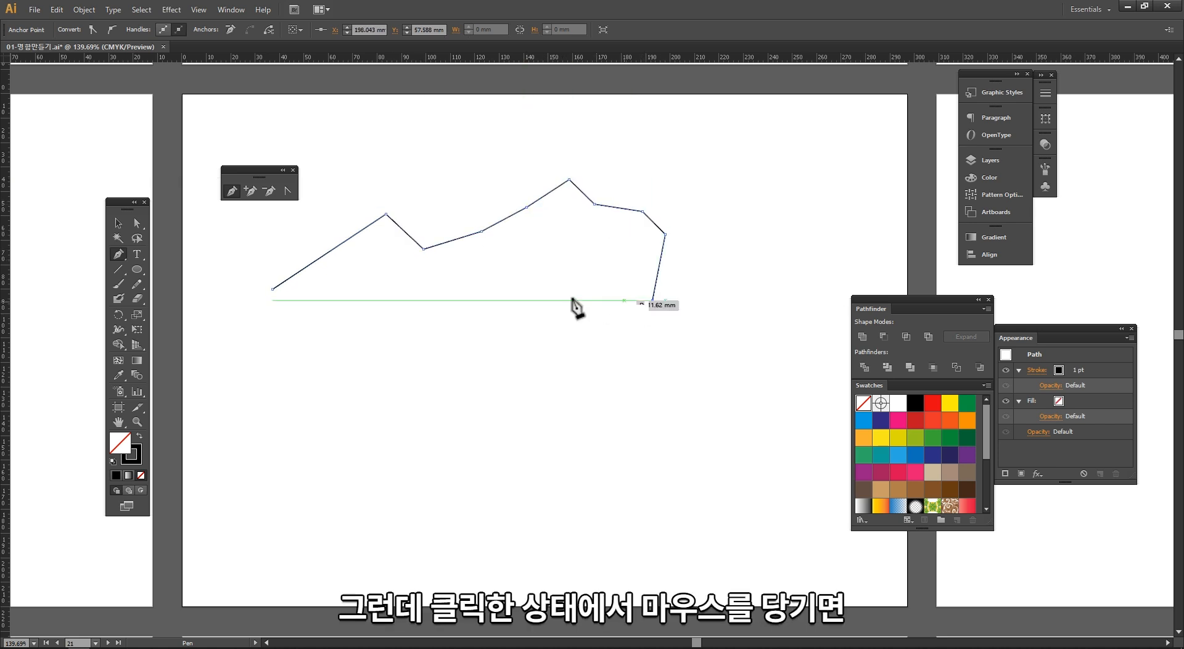
left_click(495, 320)
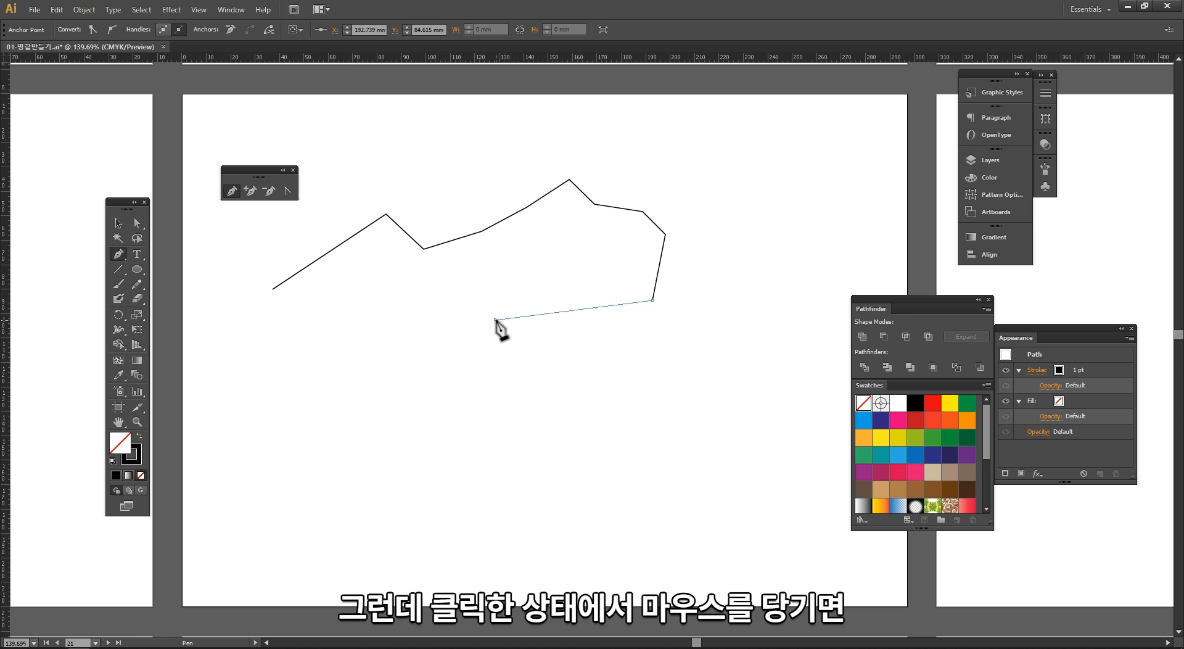
Step: Drag out a new anchor's handles to start a curve, undoing each test point placed after it
left_click_drag(494, 320, 434, 384)
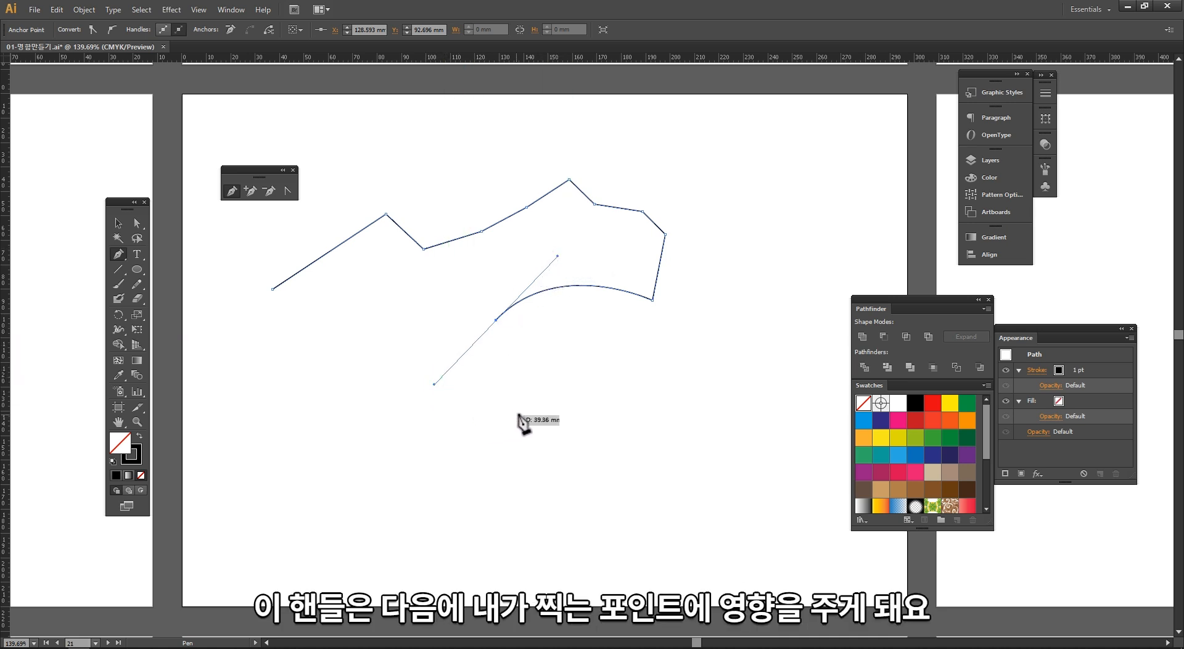
left_click(567, 403)
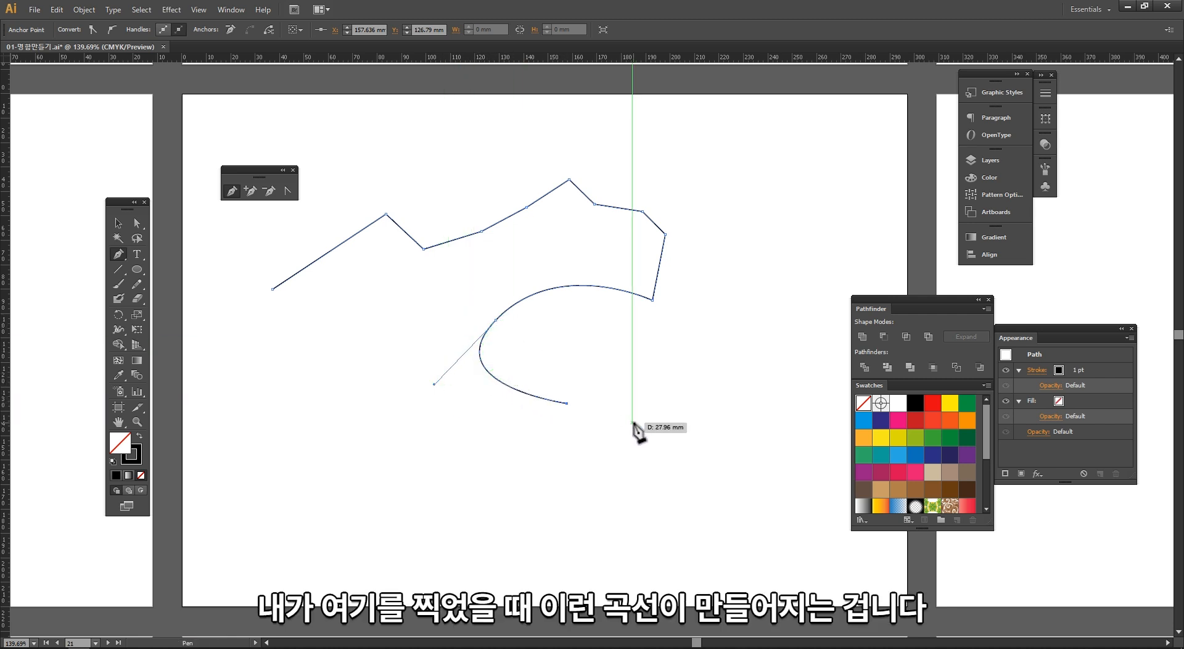
key("ctrl+z")
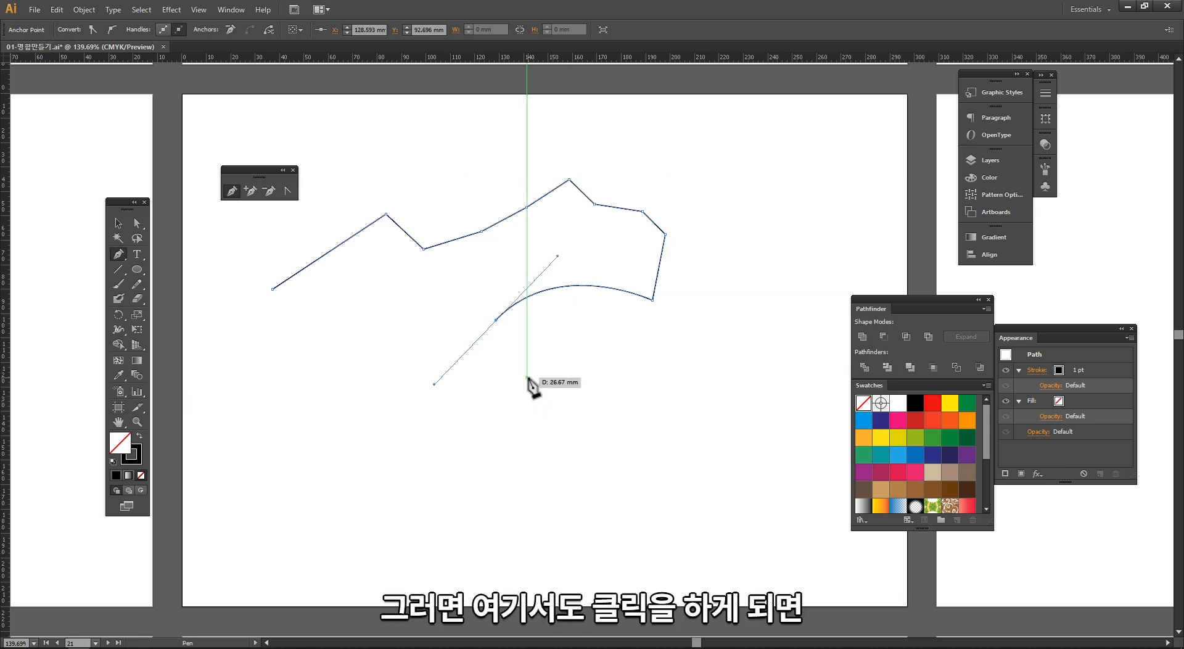
left_click(527, 379)
key("ctrl+z")
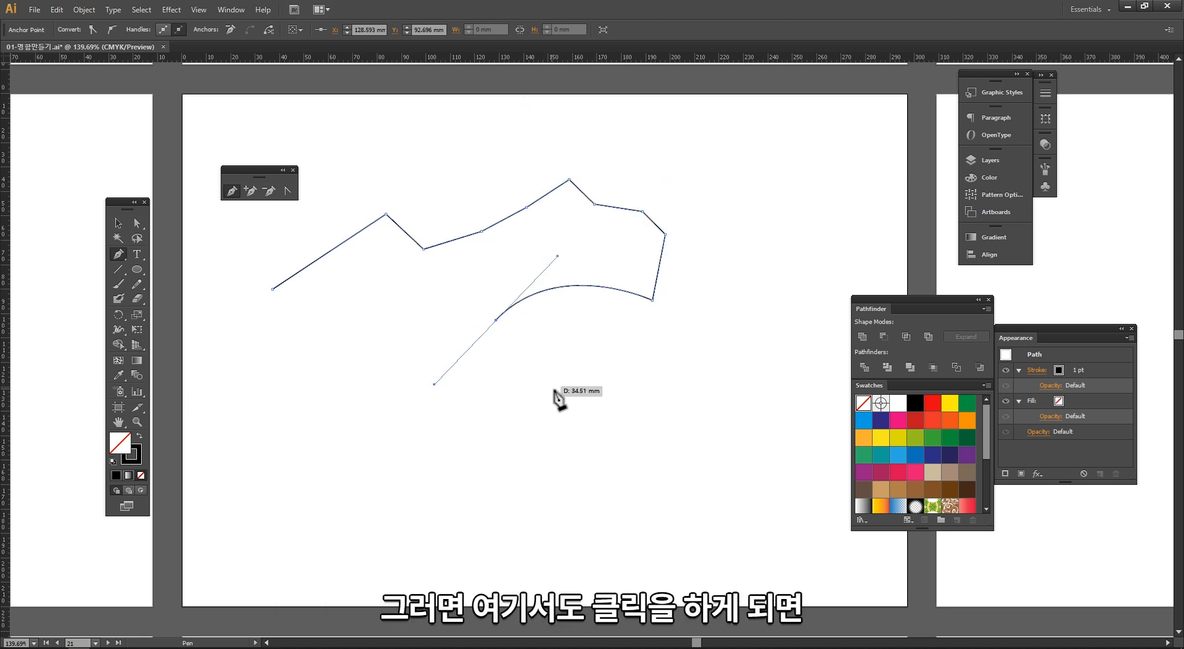
left_click(554, 390)
key("ctrl+z")
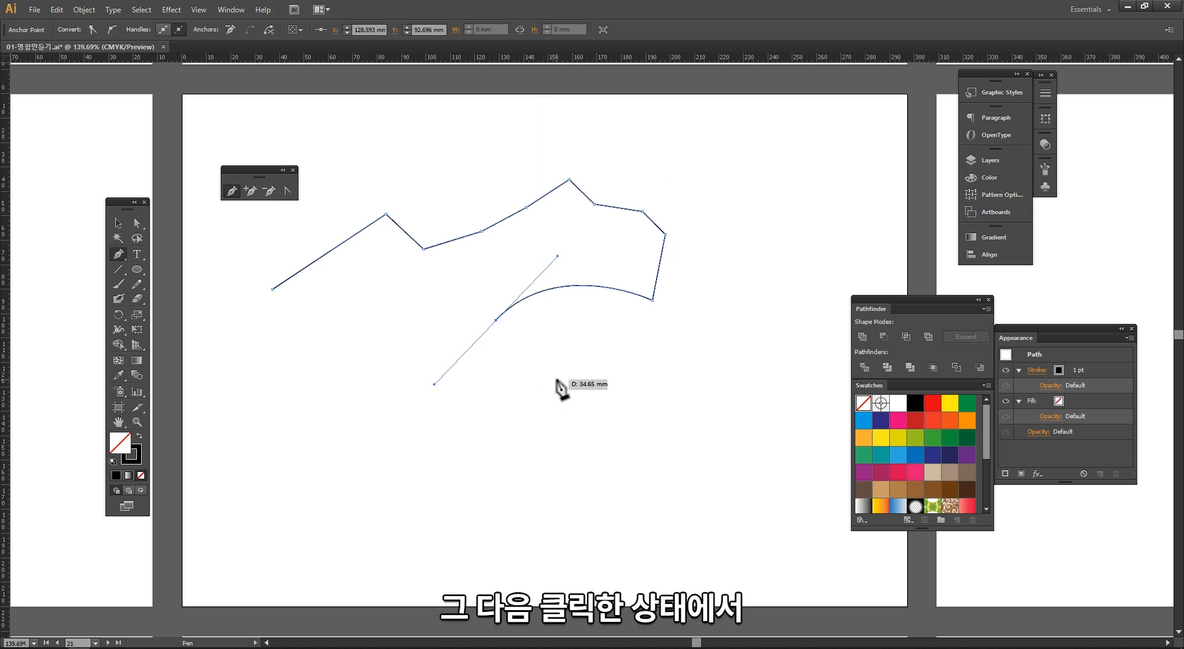
Step: Drag out a smooth anchor below the curve so the path bends back to the right
left_click(557, 380)
left_click_drag(563, 376, 581, 365)
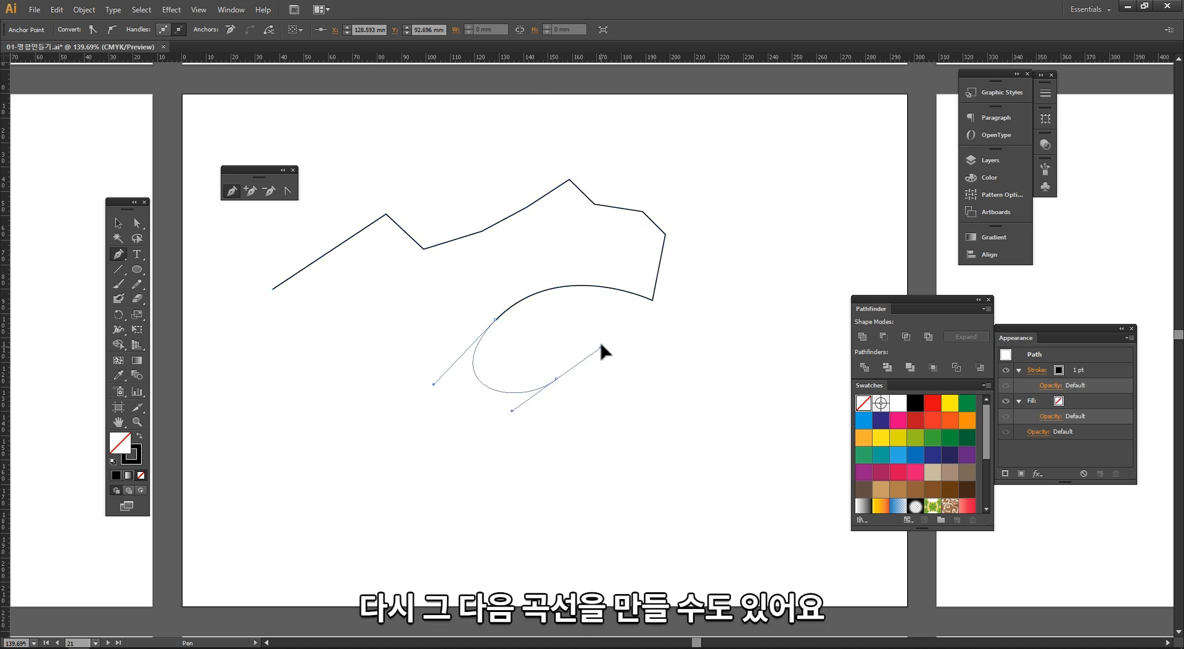
mouse_move(608, 328)
left_mouse_down()
mouse_move(584, 316)
mouse_move(598, 331)
left_mouse_up()
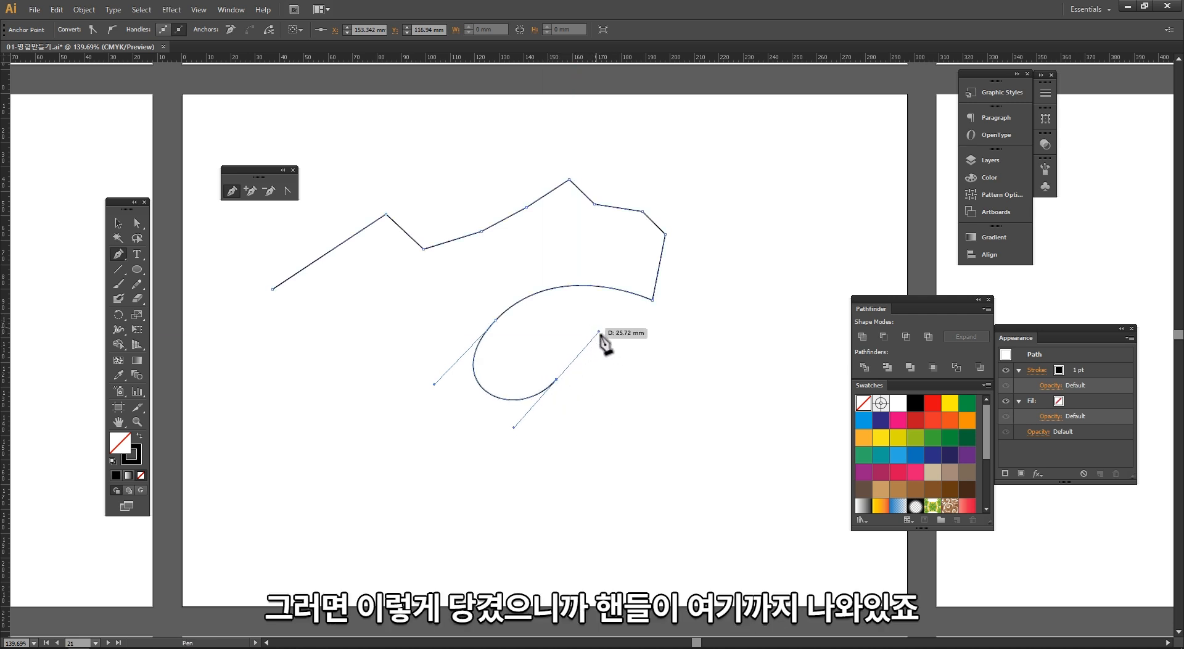
Step: Continue the path with two dragged smooth anchors, curving right and then back up to the left
left_click(625, 381)
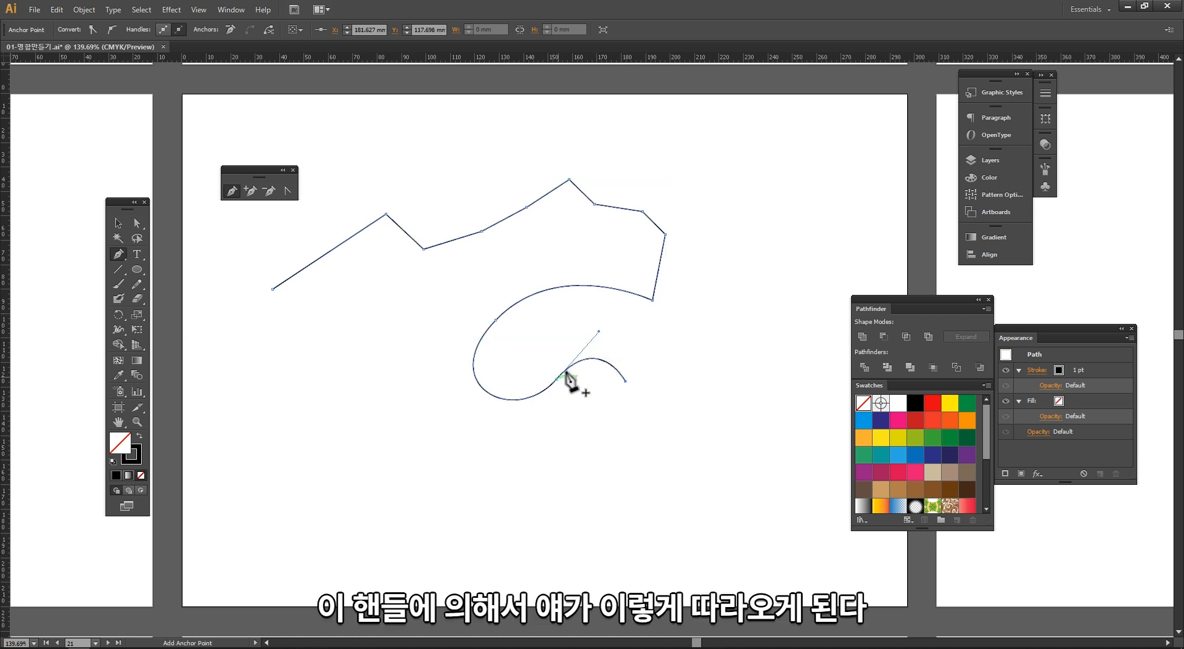
key("ctrl+z")
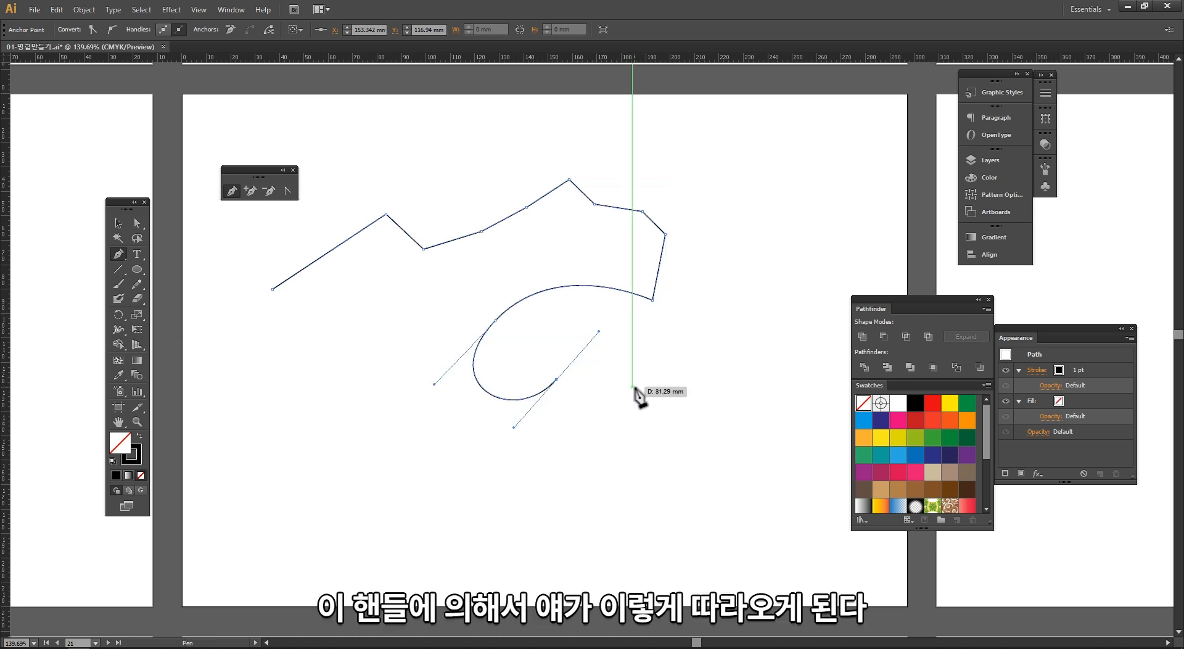
left_click_drag(626, 395, 604, 422)
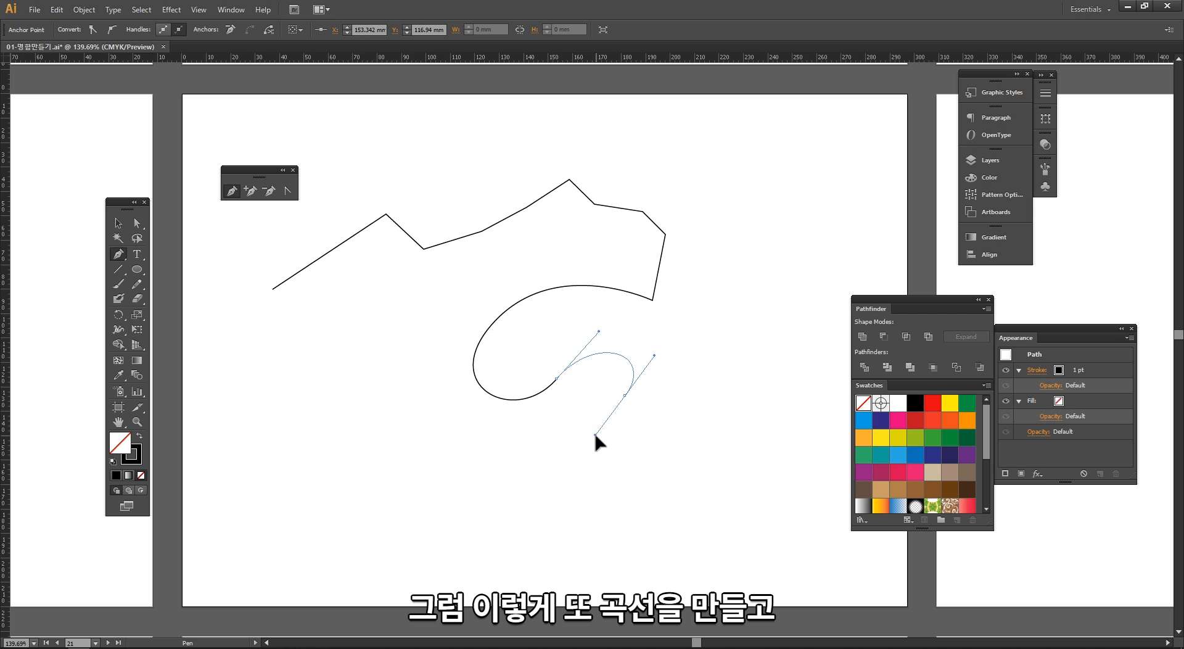
left_click_drag(441, 412, 469, 272)
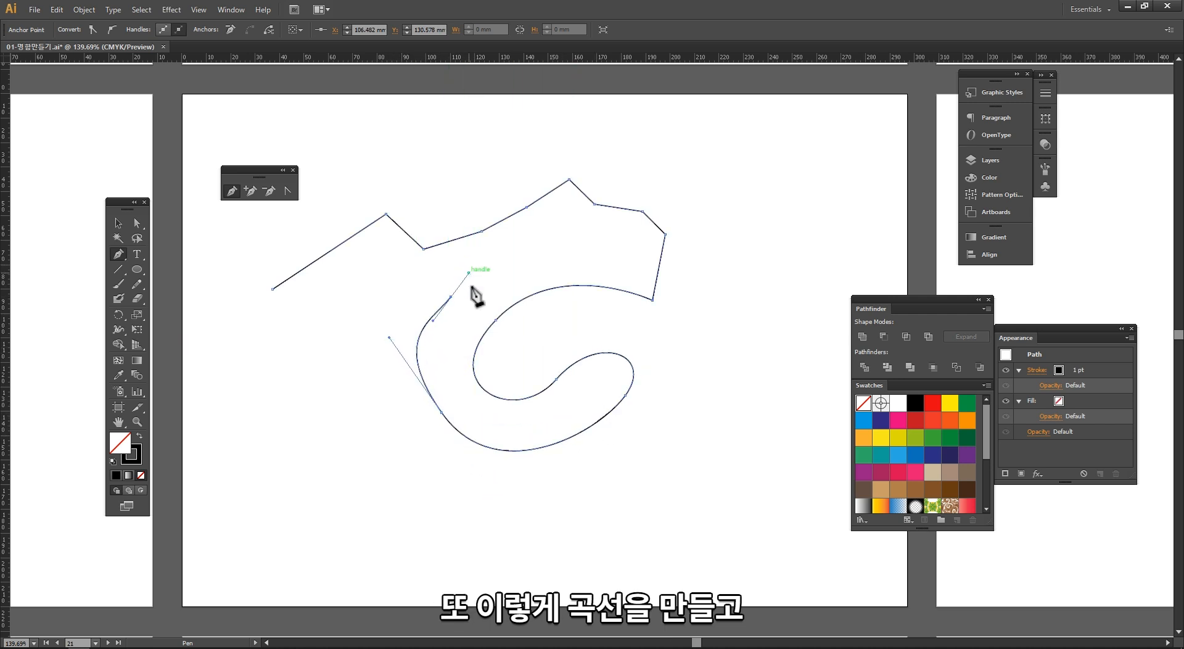
Step: Zoom in on the path's last anchor and try placing a point right beside it
key("space")
left_click(458, 289, "ctrl")
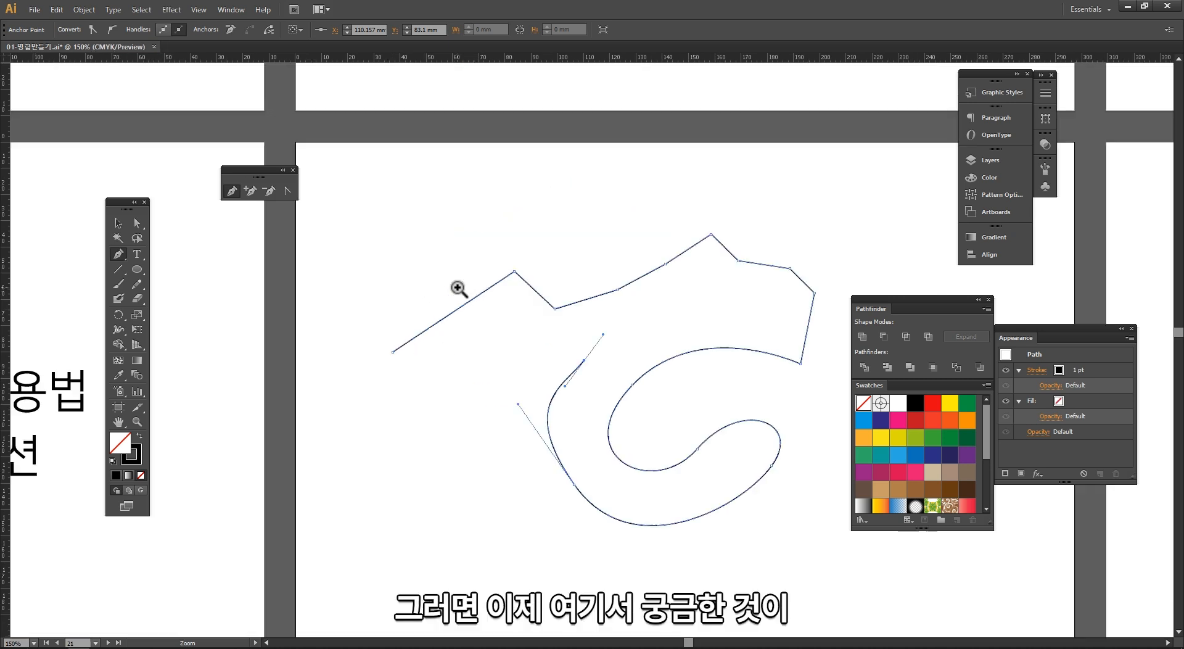
left_click(457, 288, "ctrl")
left_click_drag(690, 401, 442, 301)
left_click(556, 364, "ctrl")
left_click(544, 349, "ctrl")
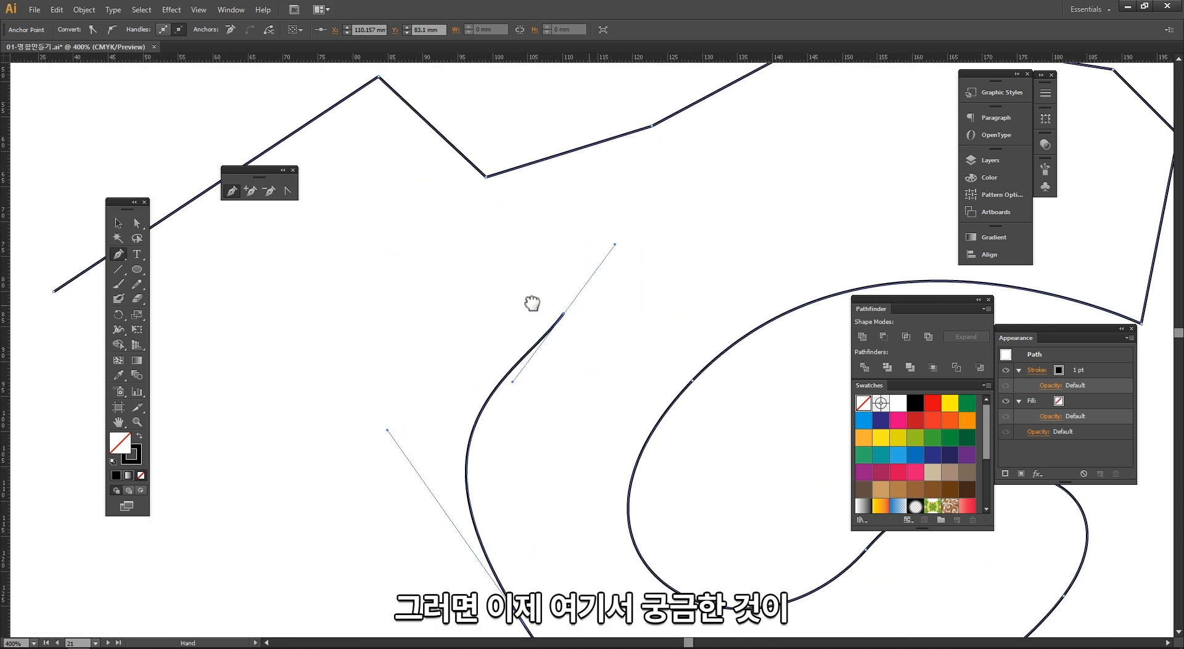
left_click_drag(465, 300, 516, 232)
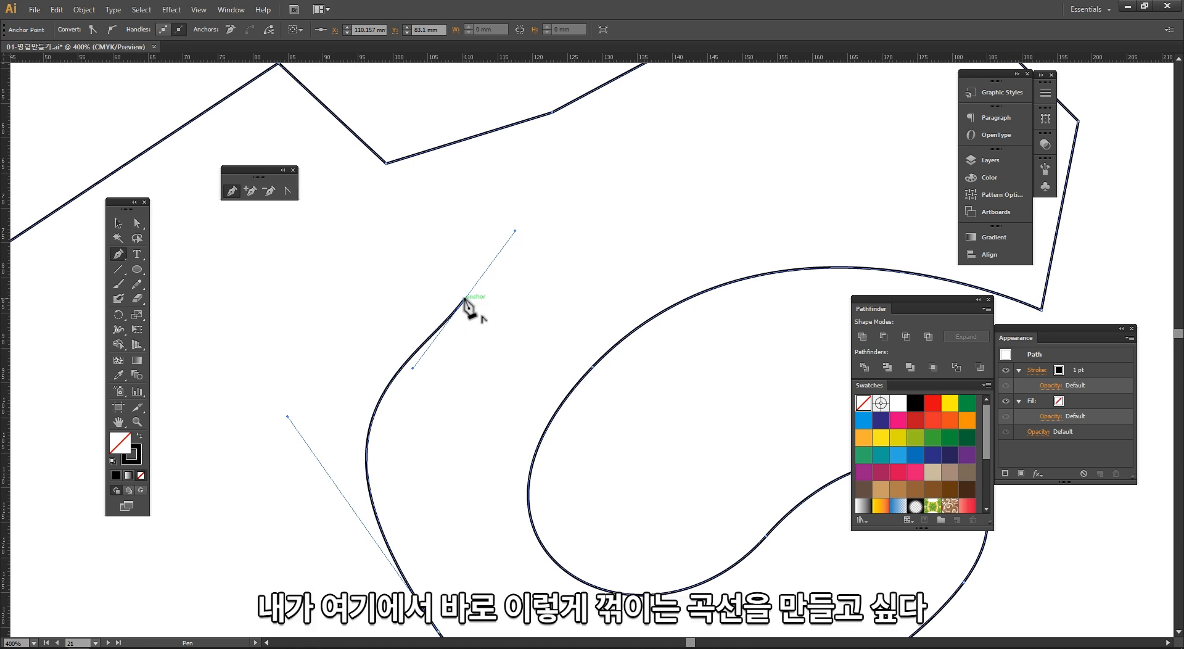
mouse_move(464, 301)
left_mouse_down()
mouse_move(489, 320)
mouse_move(474, 310)
left_mouse_up()
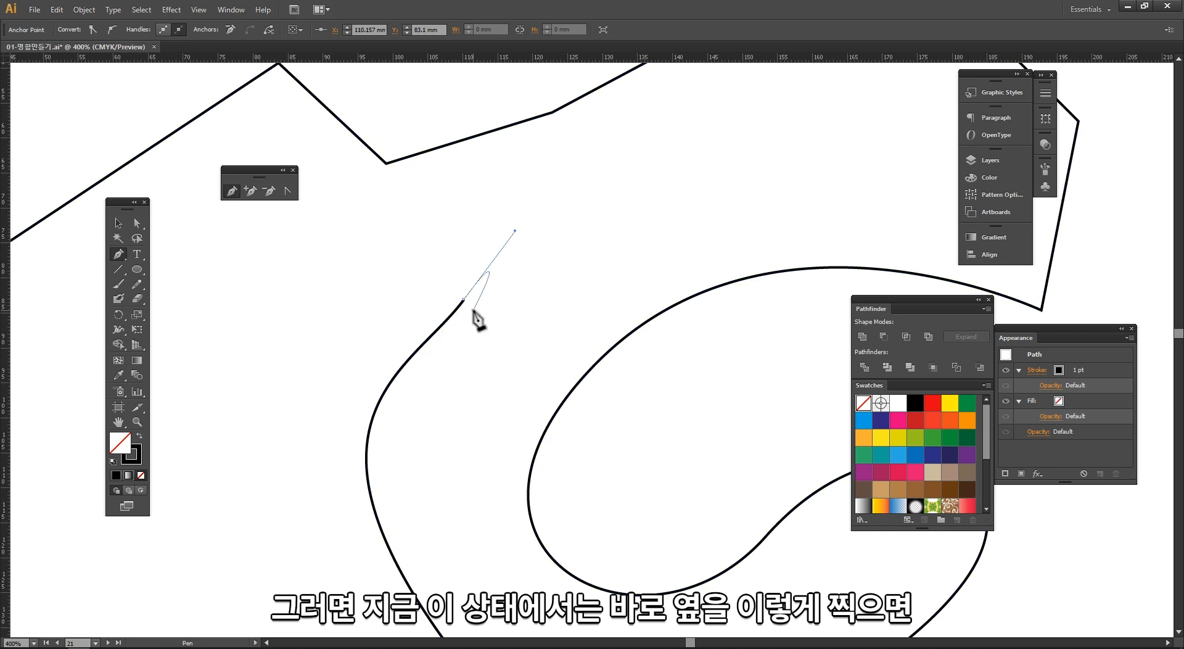
left_click(474, 311)
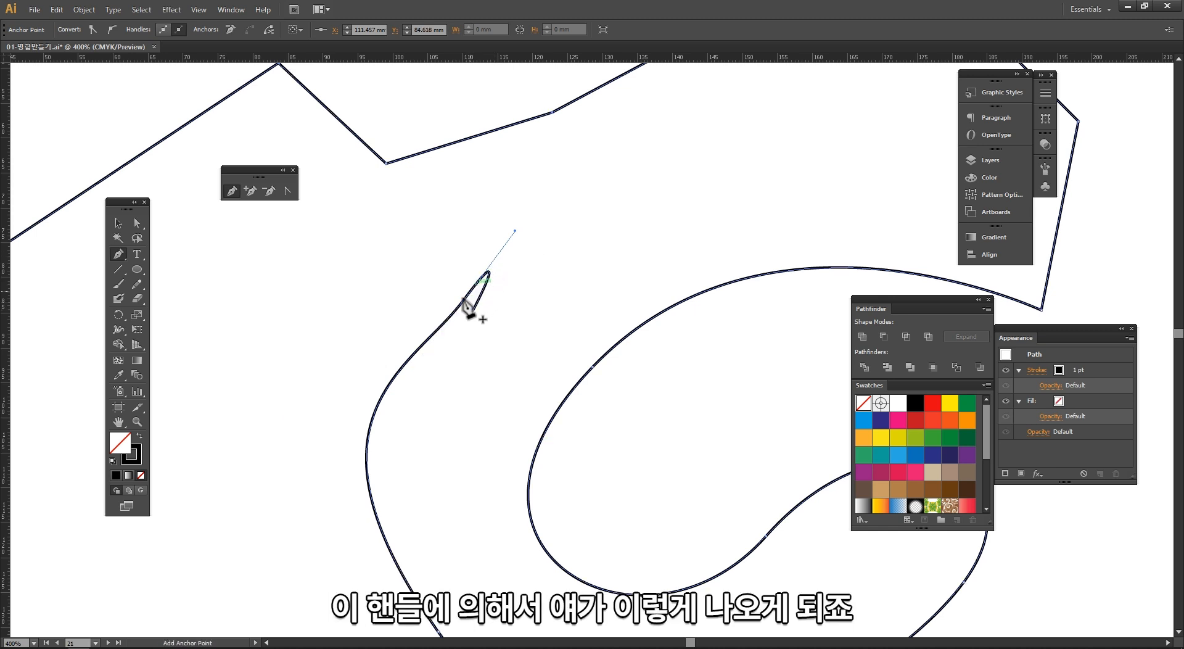
left_click_drag(471, 292, 515, 233)
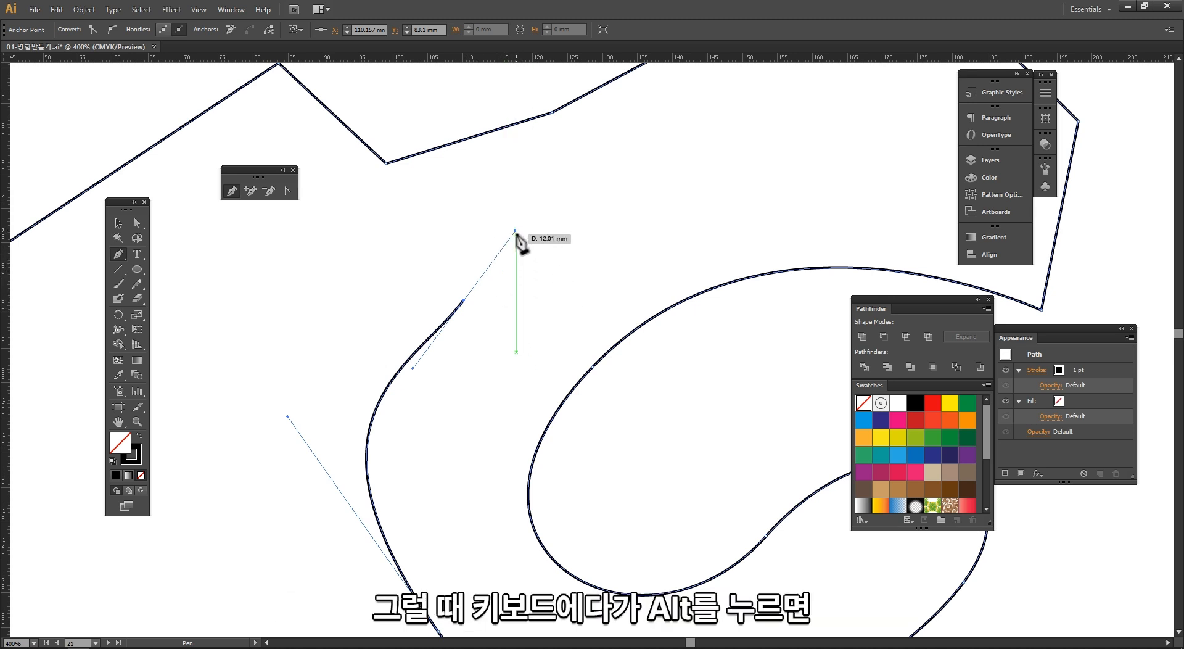
Step: Retract the last anchor's outgoing handle back into the anchor with Convert Anchor Point to make a corner
key("alt")
left_click_drag(515, 233, 522, 241)
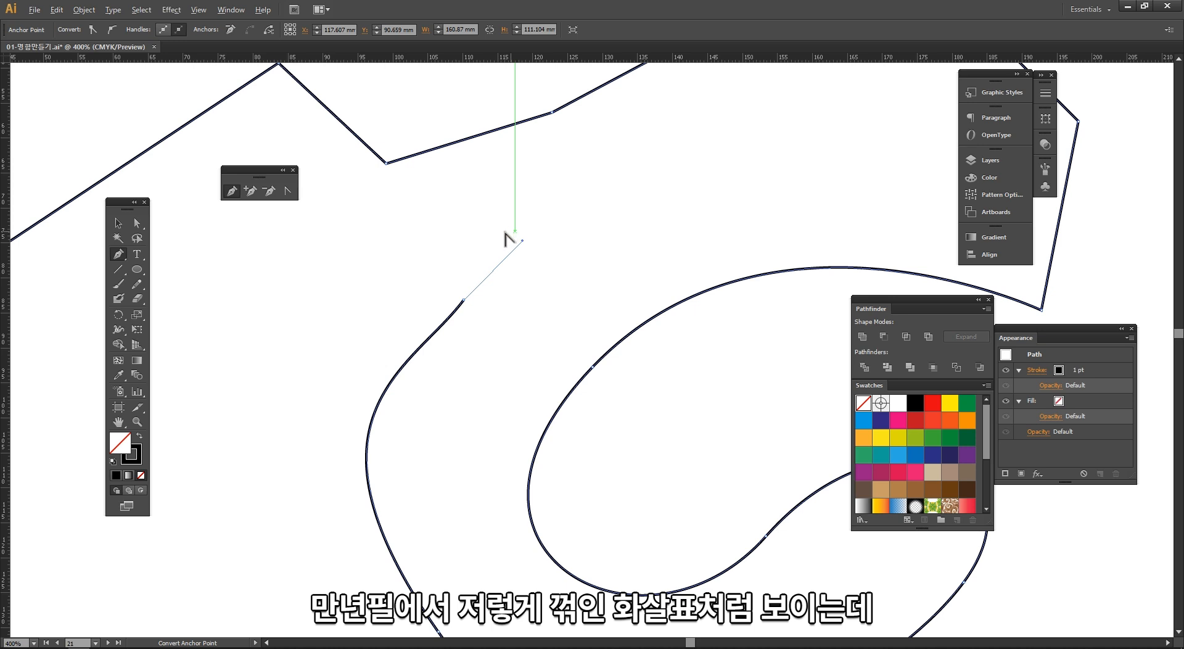
left_click(286, 193)
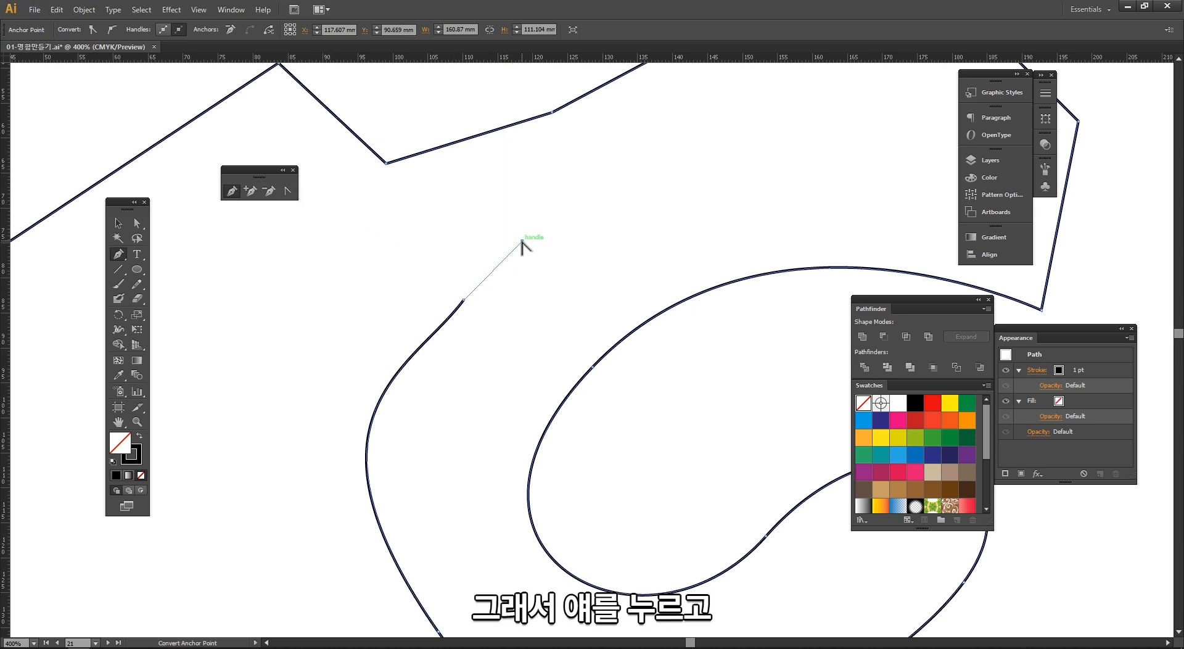
left_click_drag(521, 241, 464, 307)
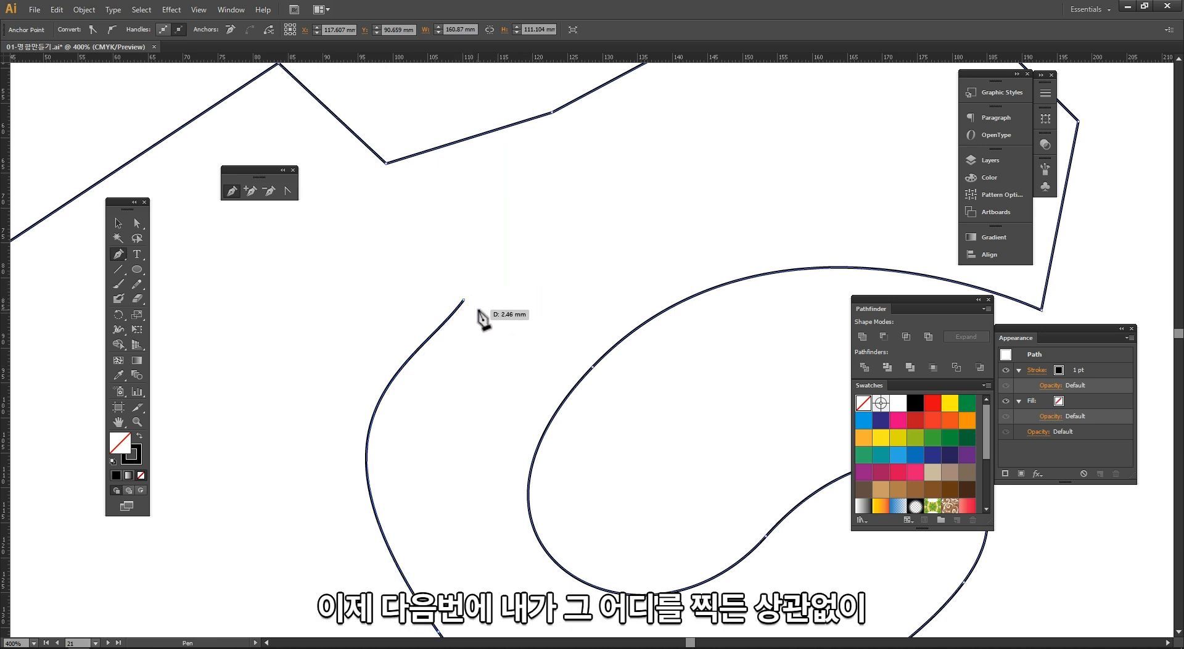
Step: Continue the path downward with four dragged smooth anchors forming a wavy stem
left_click_drag(486, 301, 459, 359)
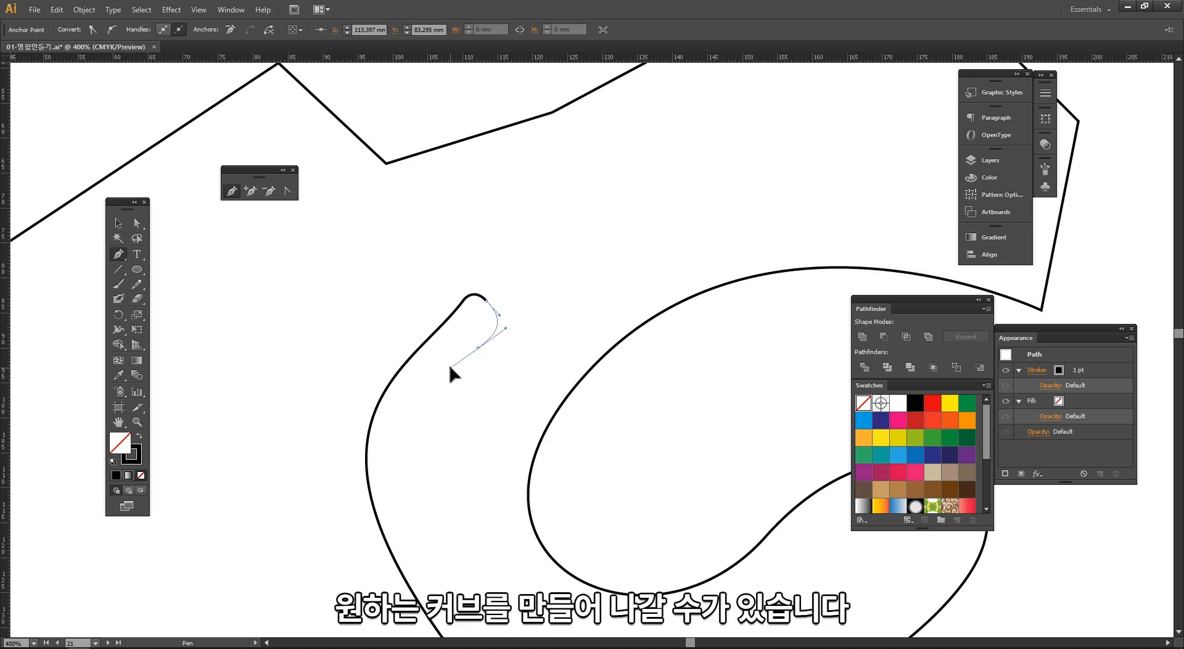
left_click_drag(452, 410, 469, 442)
left_click_drag(467, 483, 437, 511)
left_click_drag(456, 551, 492, 517)
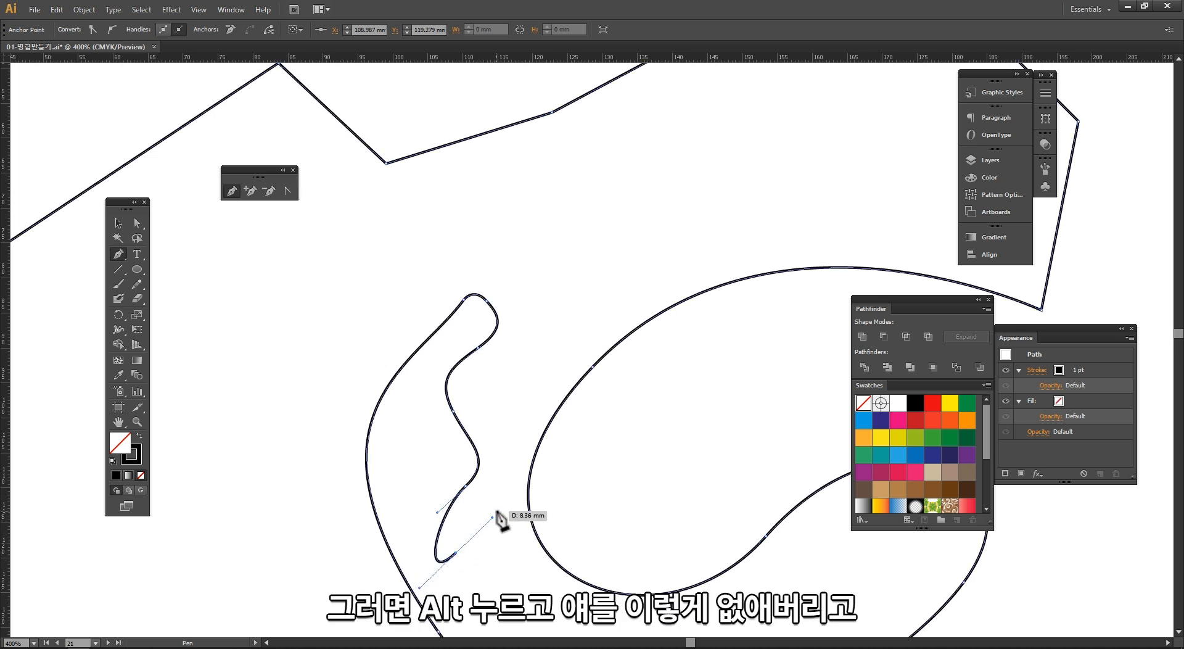
Step: Convert the last anchor to a corner and add further anchors to finish the stem's lower end
key("alt")
left_click(455, 554, "alt")
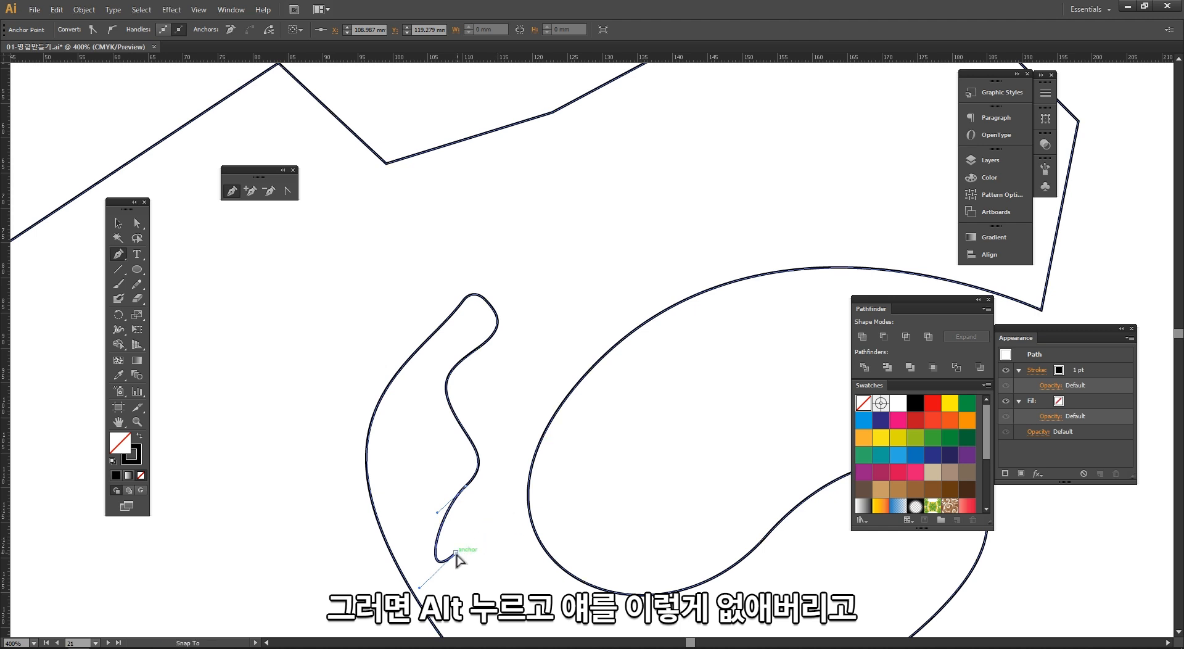
left_click_drag(522, 379, 565, 118)
scroll(483, 436, "down", 3)
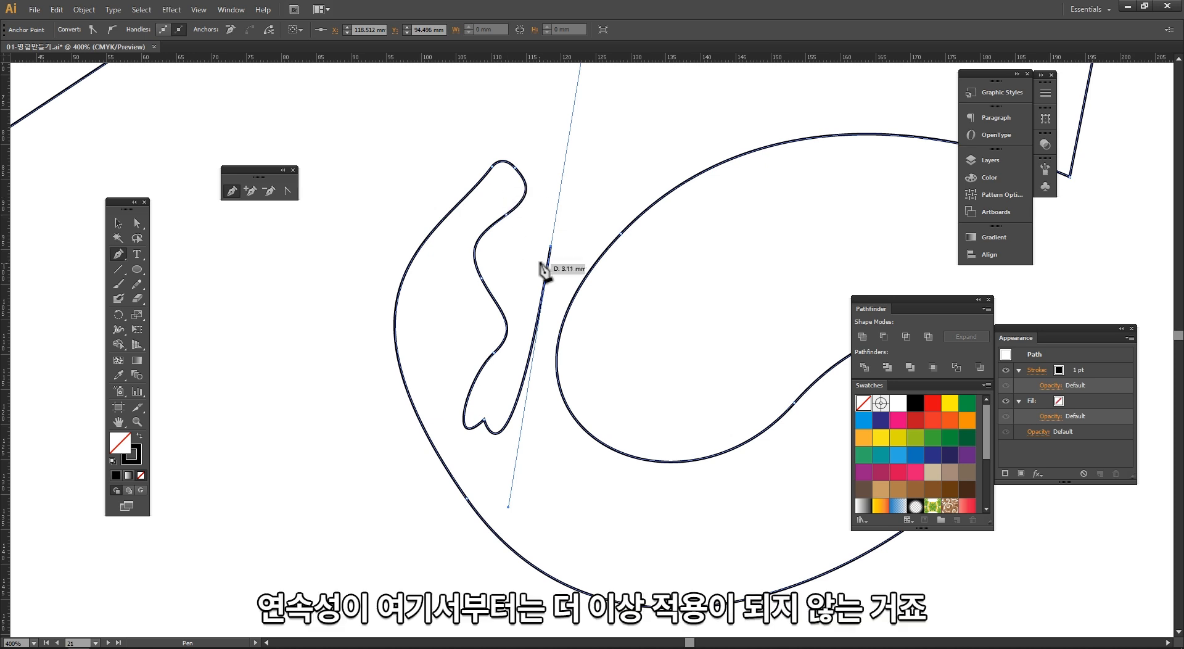
left_click(485, 419)
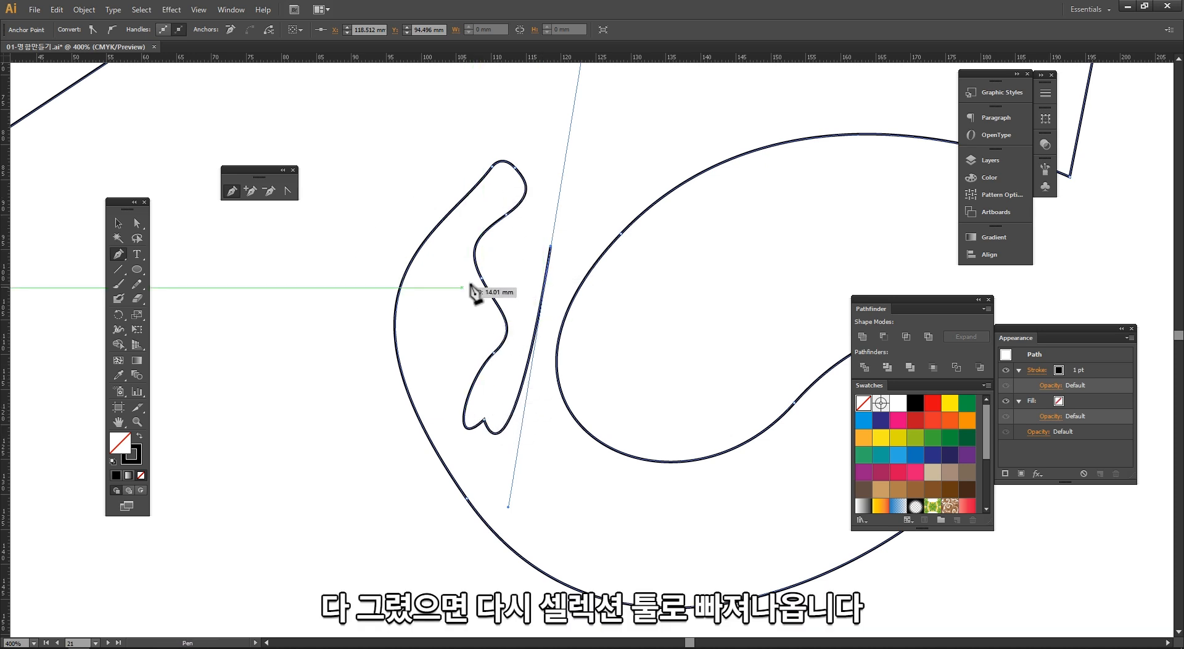
Step: Switch to the Selection tool and deselect to finish the path
left_click(120, 222)
left_click(351, 371)
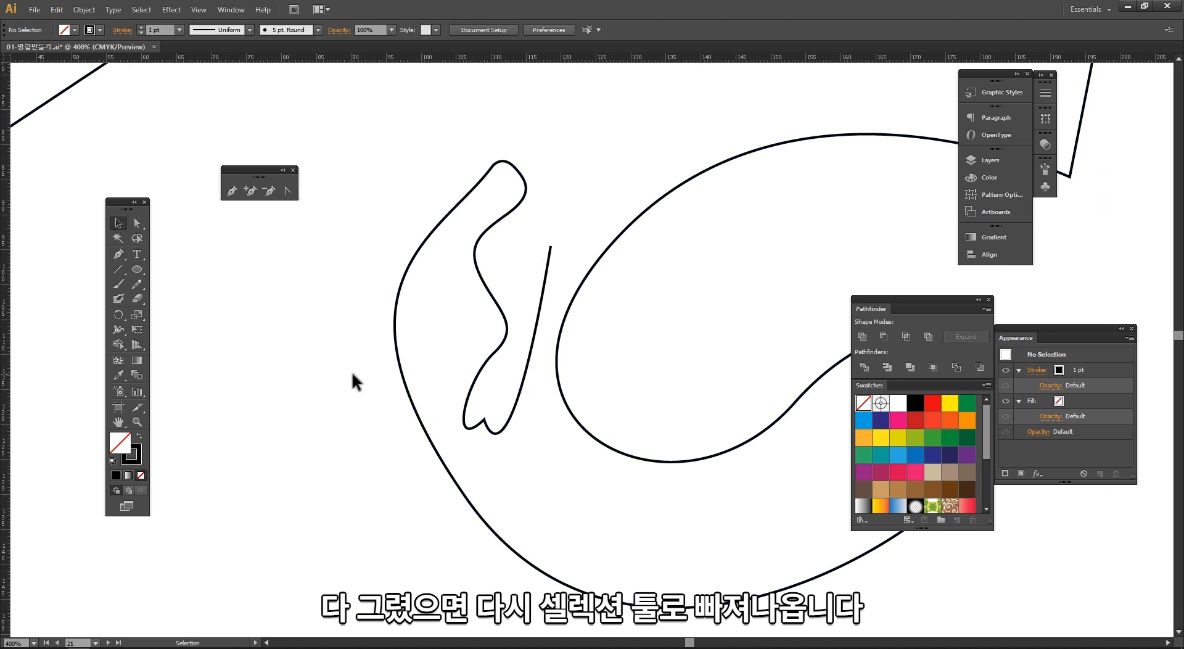
Step: Zoom out, select the drawn paths to display their anchor points, then deselect them
left_click(598, 368, "ctrl+alt")
left_click(599, 368, "ctrl+alt")
left_click_drag(737, 338, 699, 386)
left_click_drag(381, 284, 323, 246)
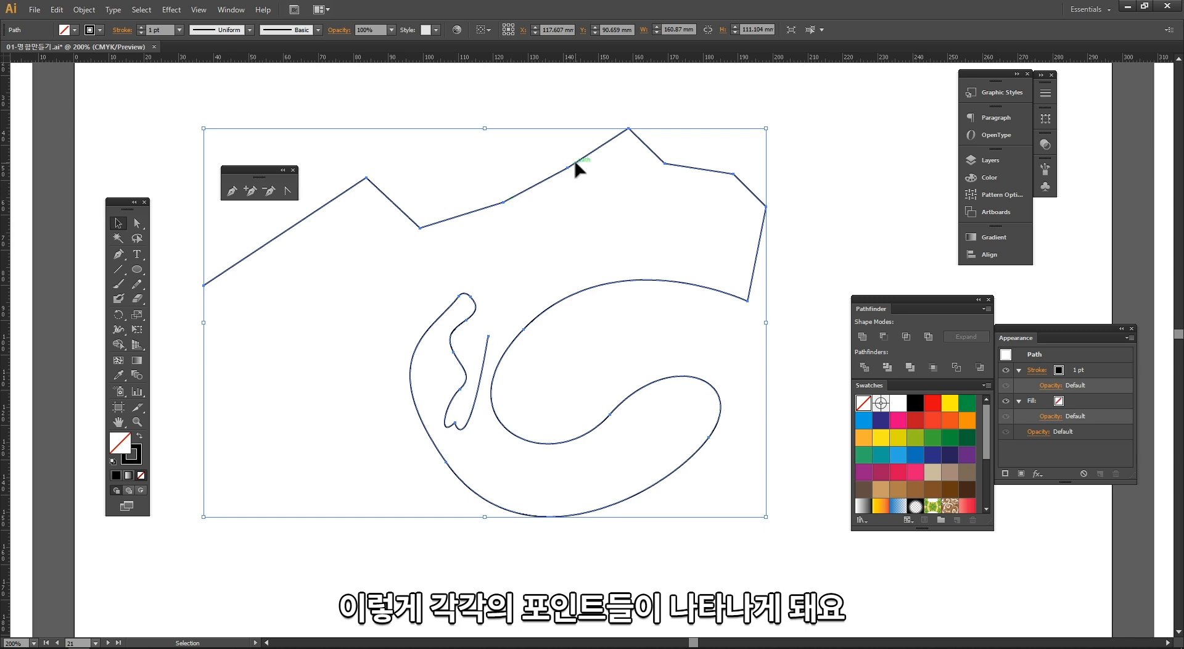
left_click(290, 297)
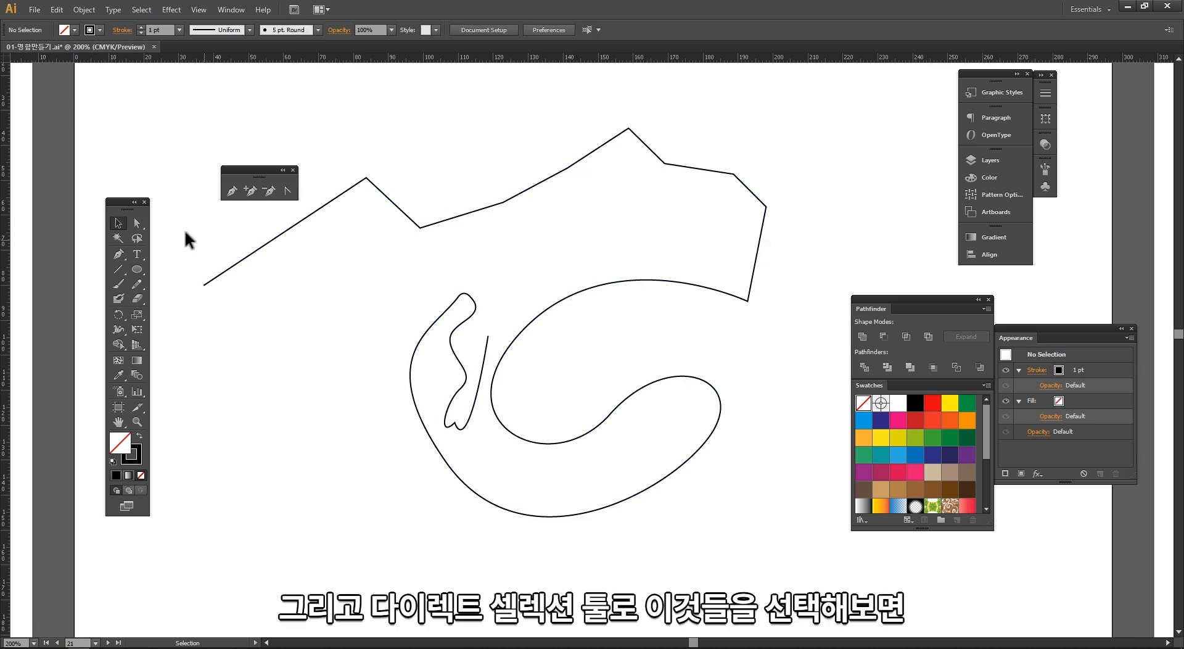
Step: Select the curved path's anchors with the Direct Selection tool and zoom in to examine their handles
left_click(136, 223)
left_click_drag(327, 117, 558, 451)
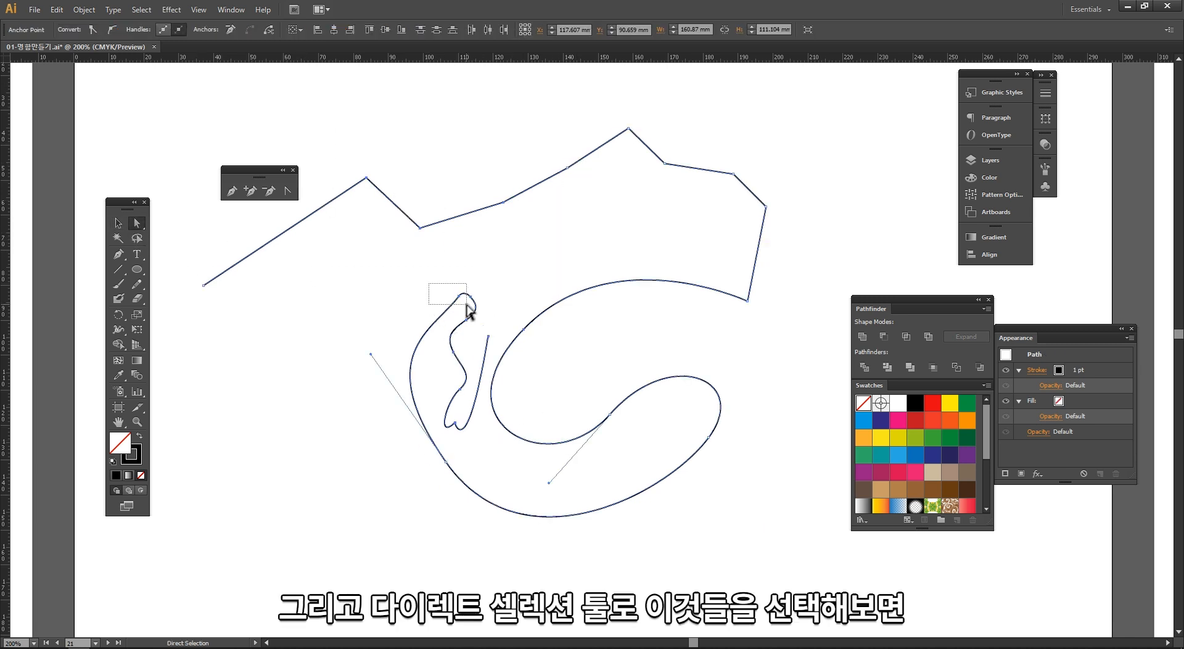
left_click_drag(469, 311, 469, 312)
key("ctrl+space")
left_click_drag(390, 235, 534, 409)
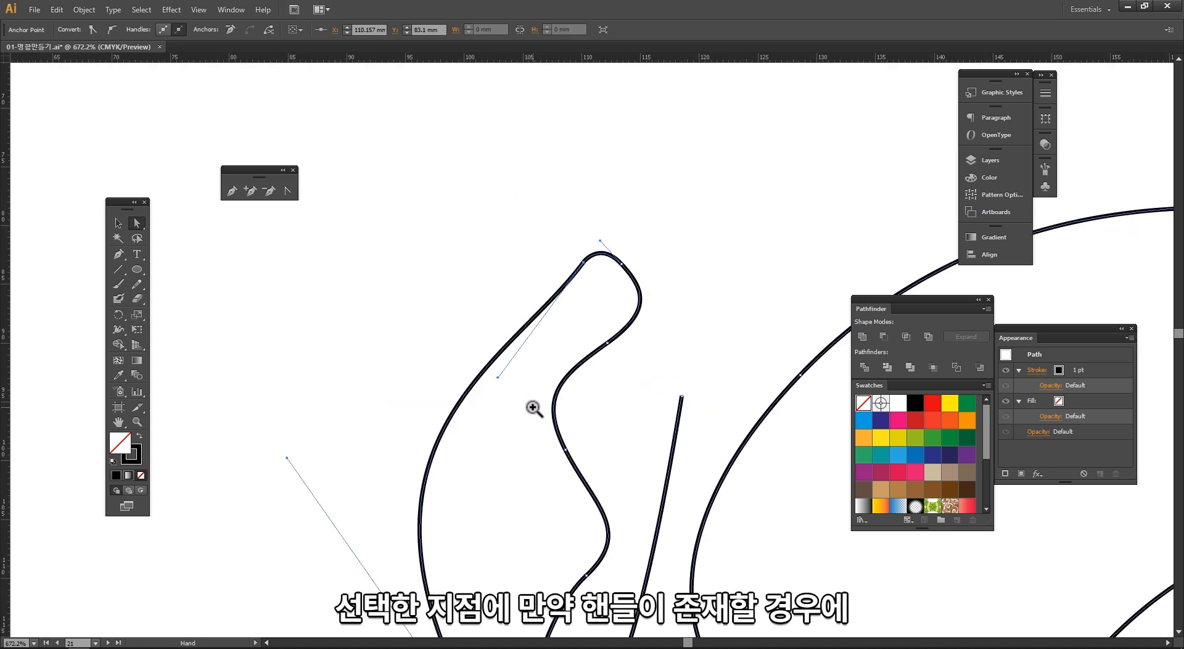
scroll(602, 331, "down", 1)
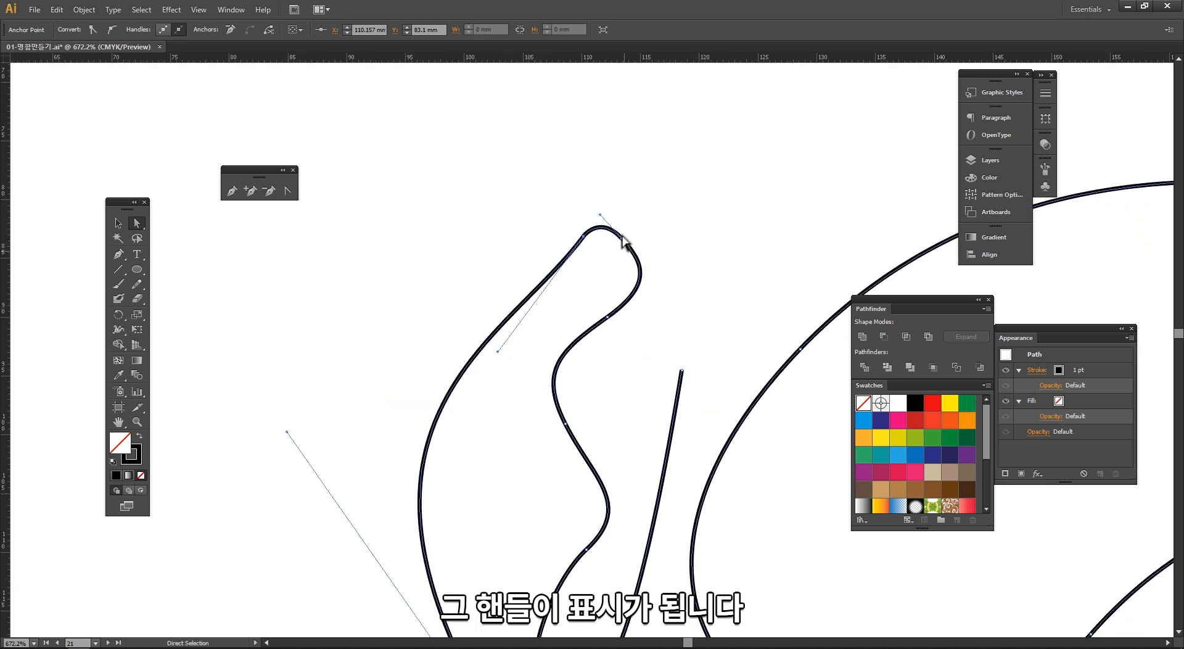
left_click_drag(619, 196, 642, 265)
left_click_drag(575, 301, 627, 339)
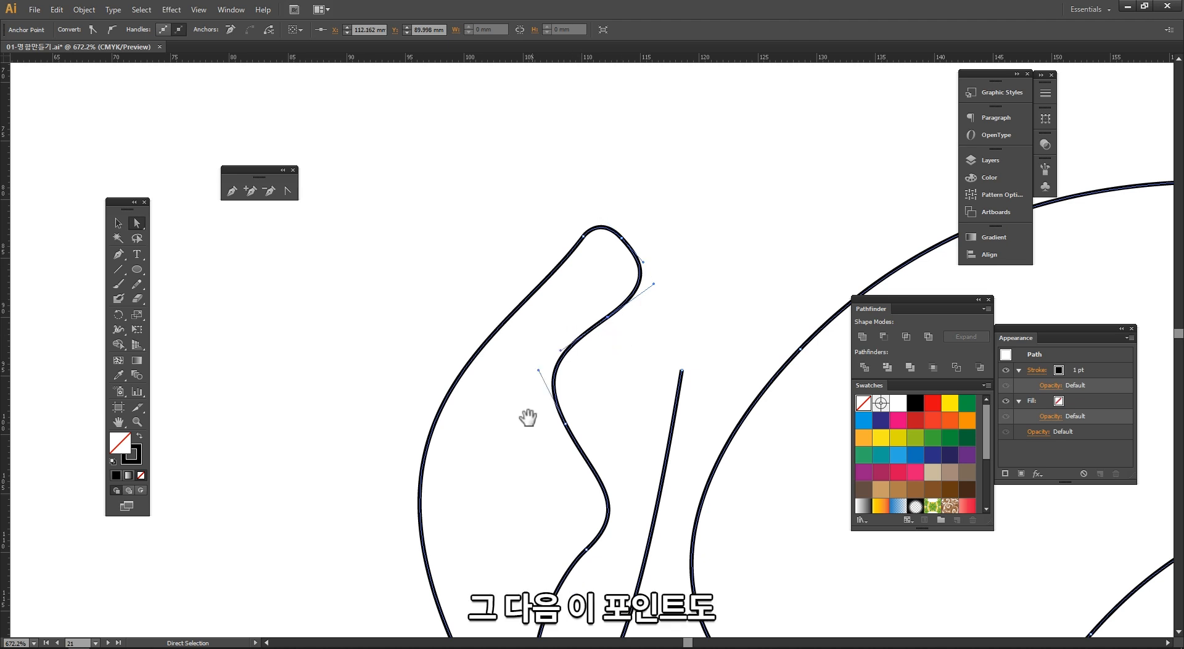
Step: Select the curve's lower-left anchor, rotate its handles, then pull one handle independently to make the anchor a corner
left_click_drag(528, 417, 530, 253)
left_click_drag(455, 420, 376, 364)
left_click(489, 354, "ctrl+alt")
left_click(491, 352, "ctrl+alt")
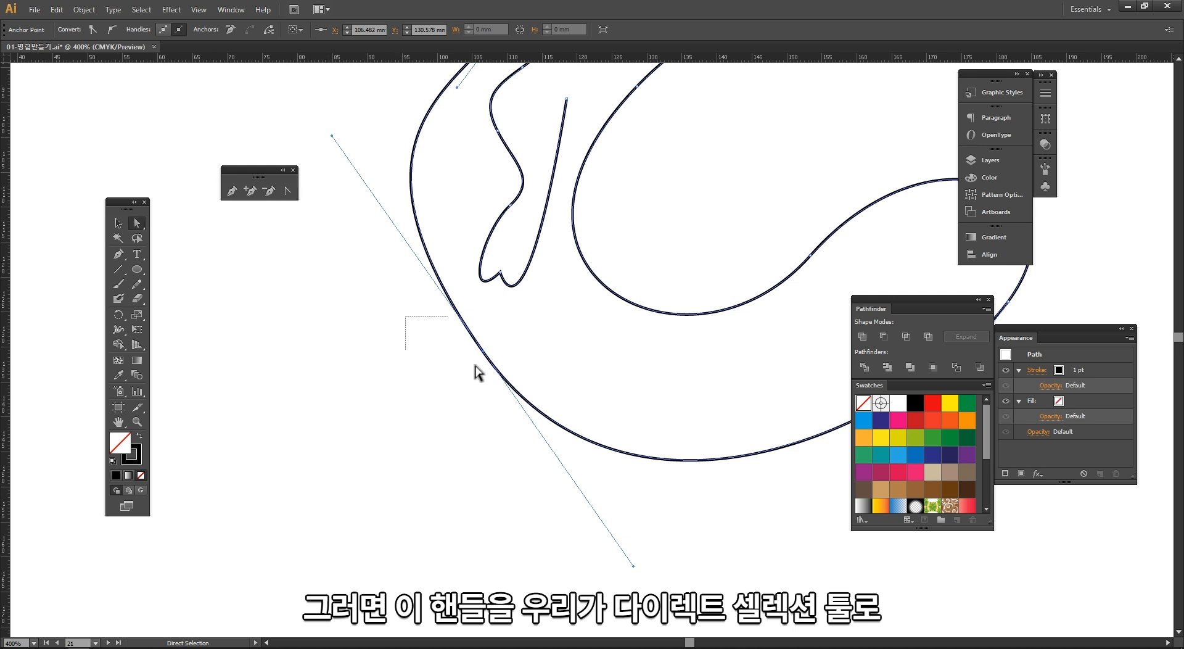
left_click_drag(475, 365, 513, 375)
left_click_drag(426, 240, 452, 289)
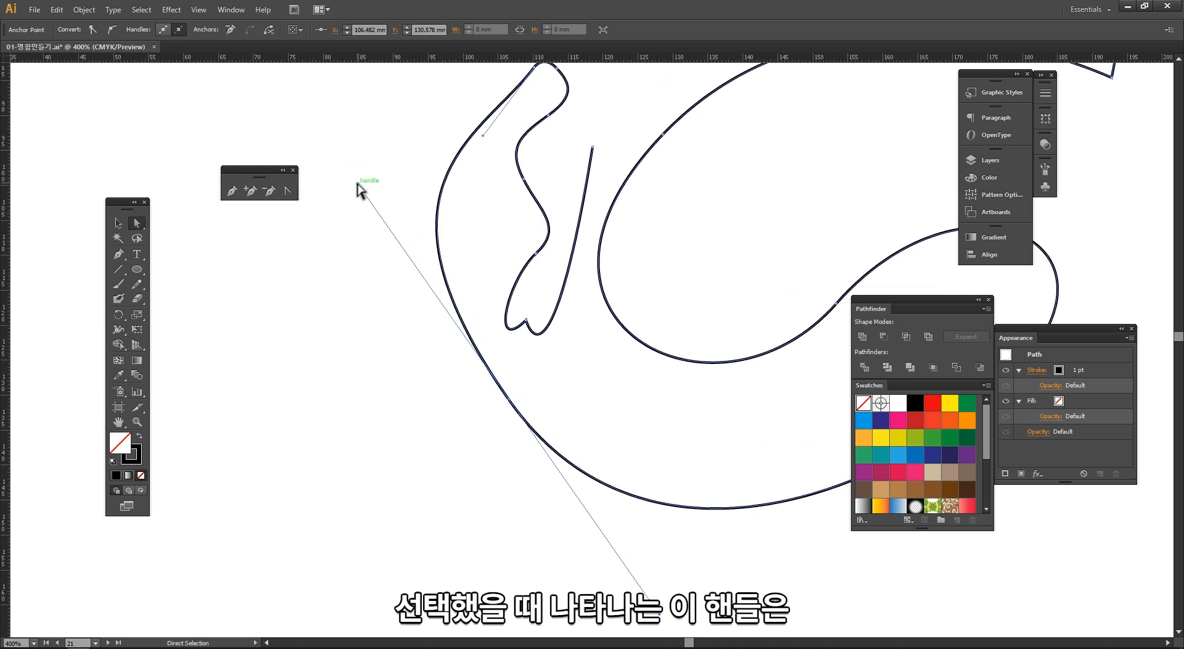
left_click_drag(359, 183, 253, 440)
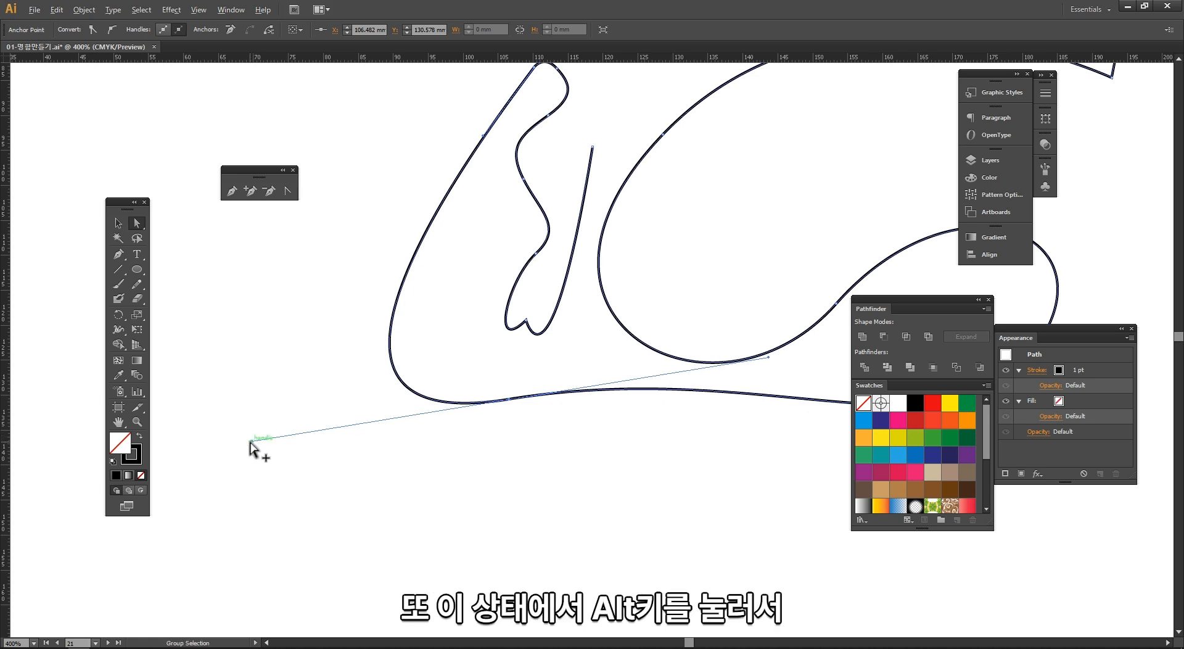
left_click_drag(251, 440, 433, 523)
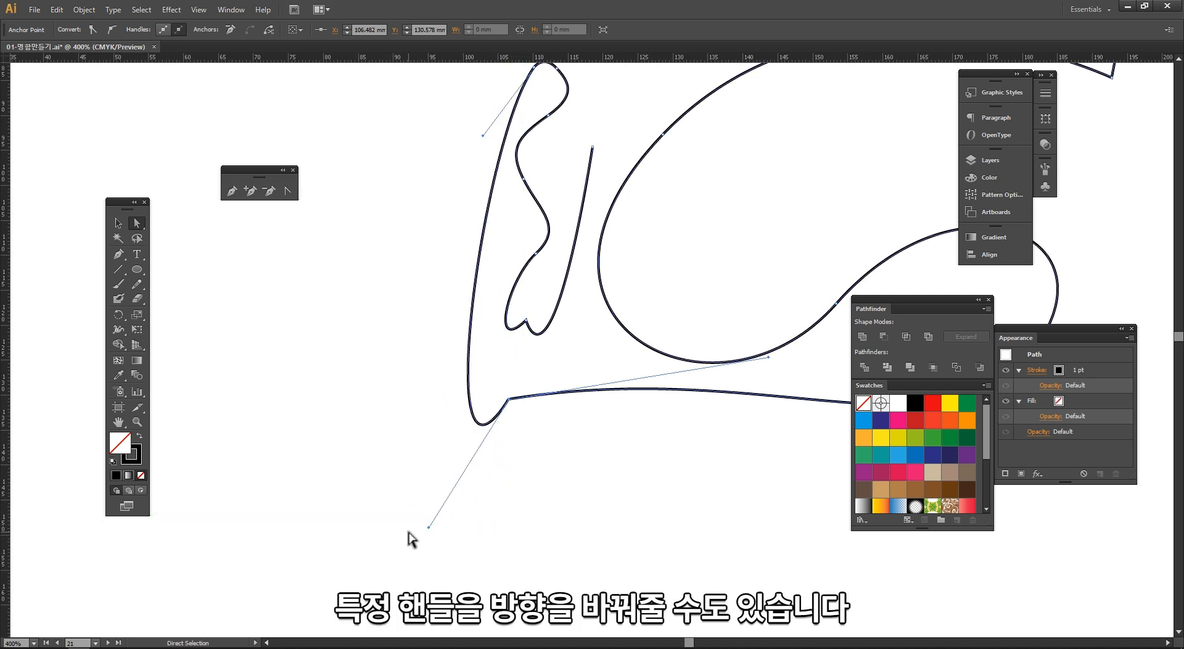
Step: Add an anchor point on the left side of the stem path with the Add Anchor Point tool
left_click_drag(460, 261, 349, 305)
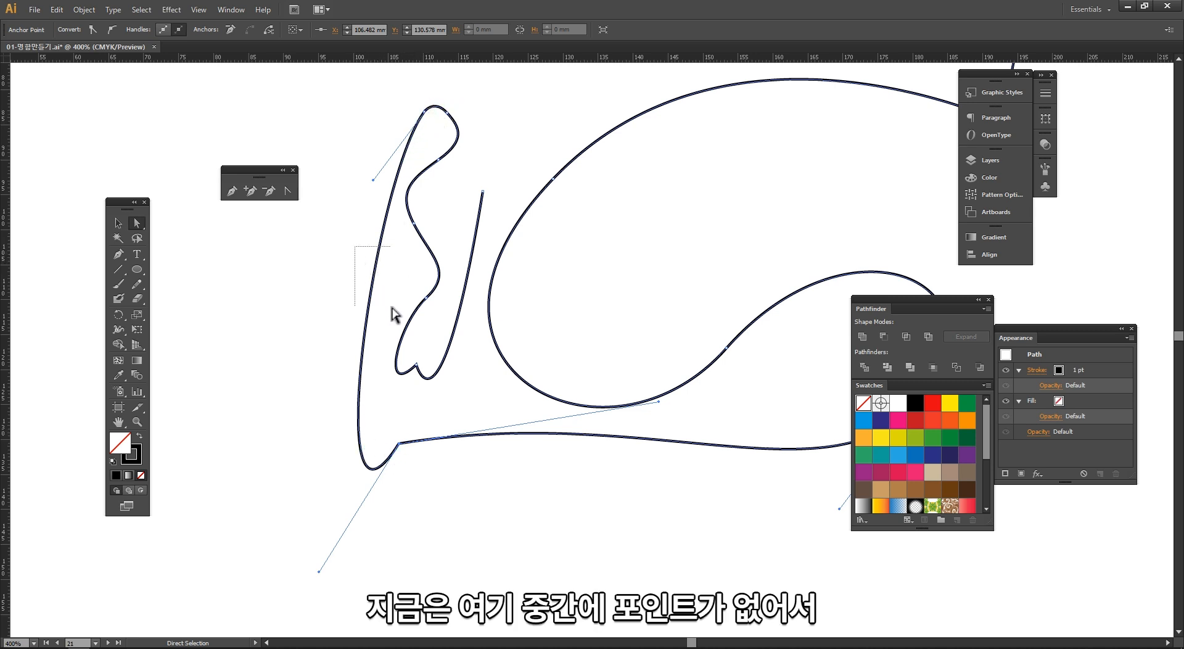
left_click_drag(391, 308, 393, 308)
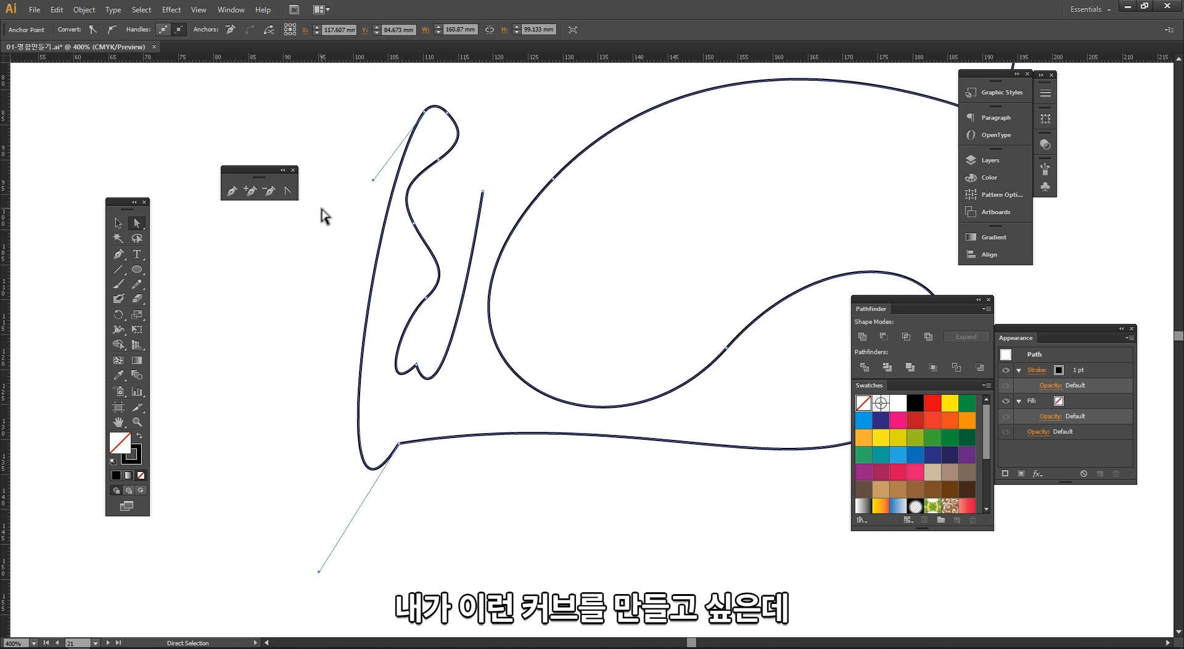
left_click(280, 220)
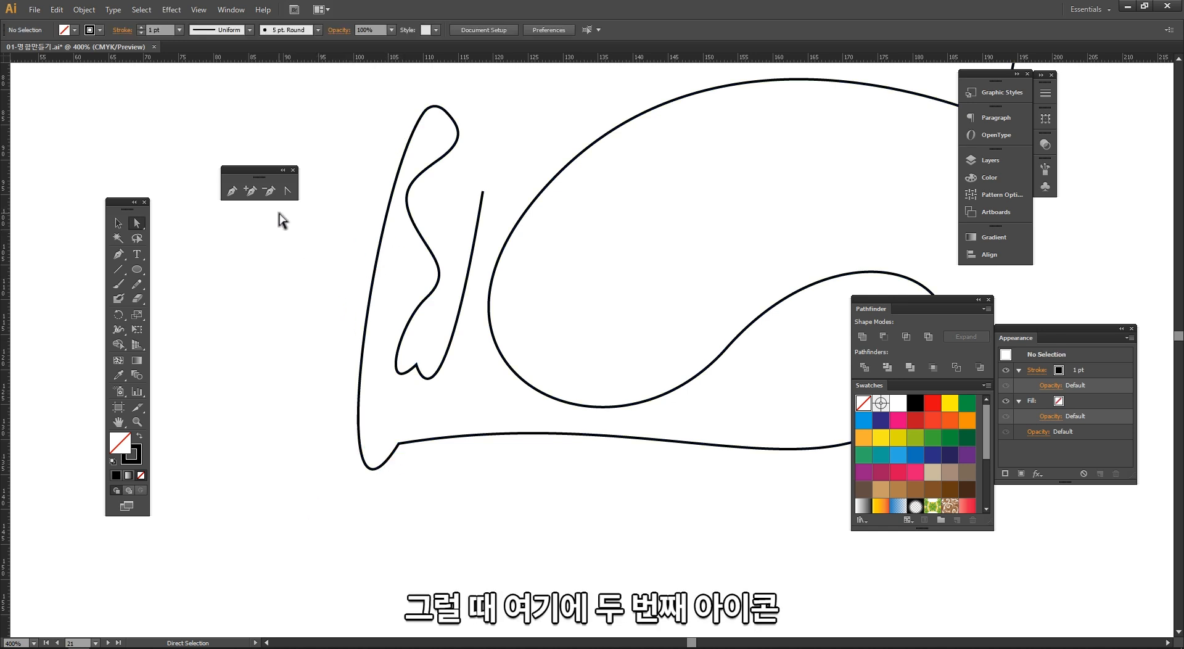
left_click(250, 192)
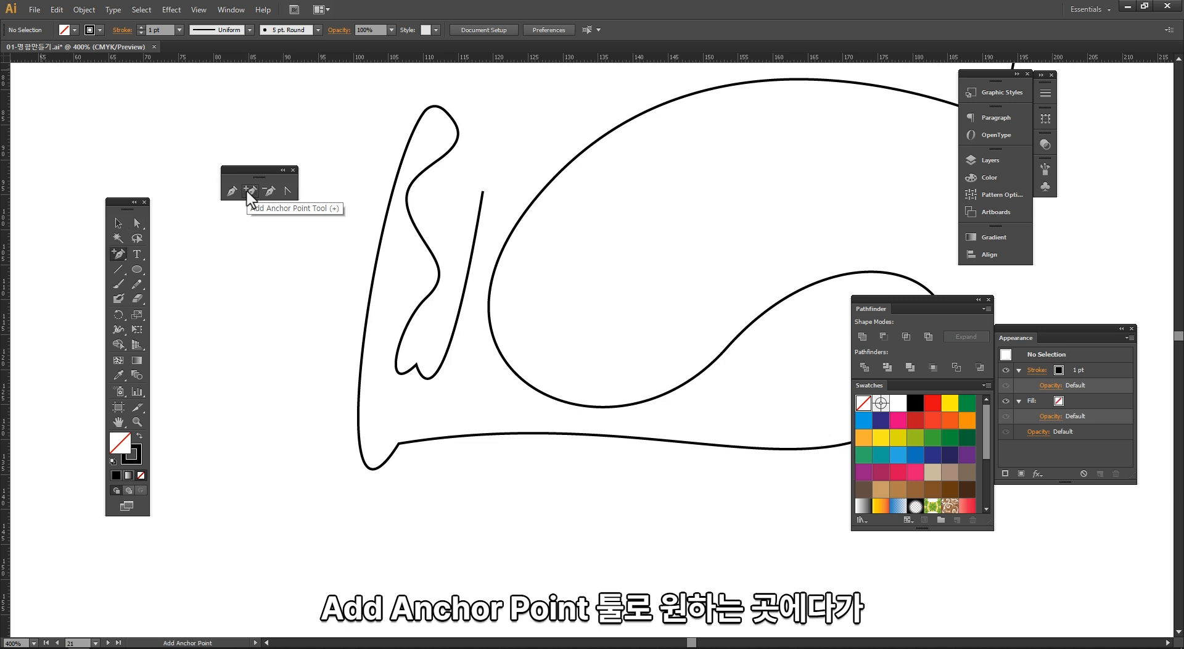
left_click(373, 281)
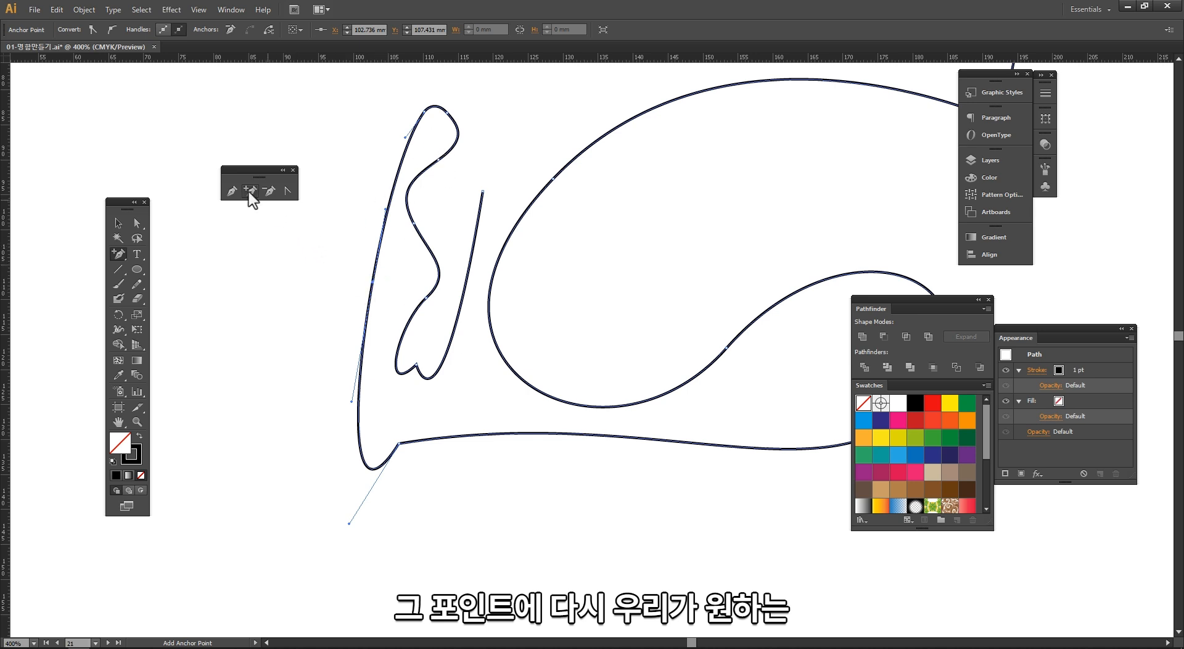
Step: Select the new anchor and move it outward to the left
key("a")
left_click_drag(321, 268, 393, 311)
left_click(235, 274)
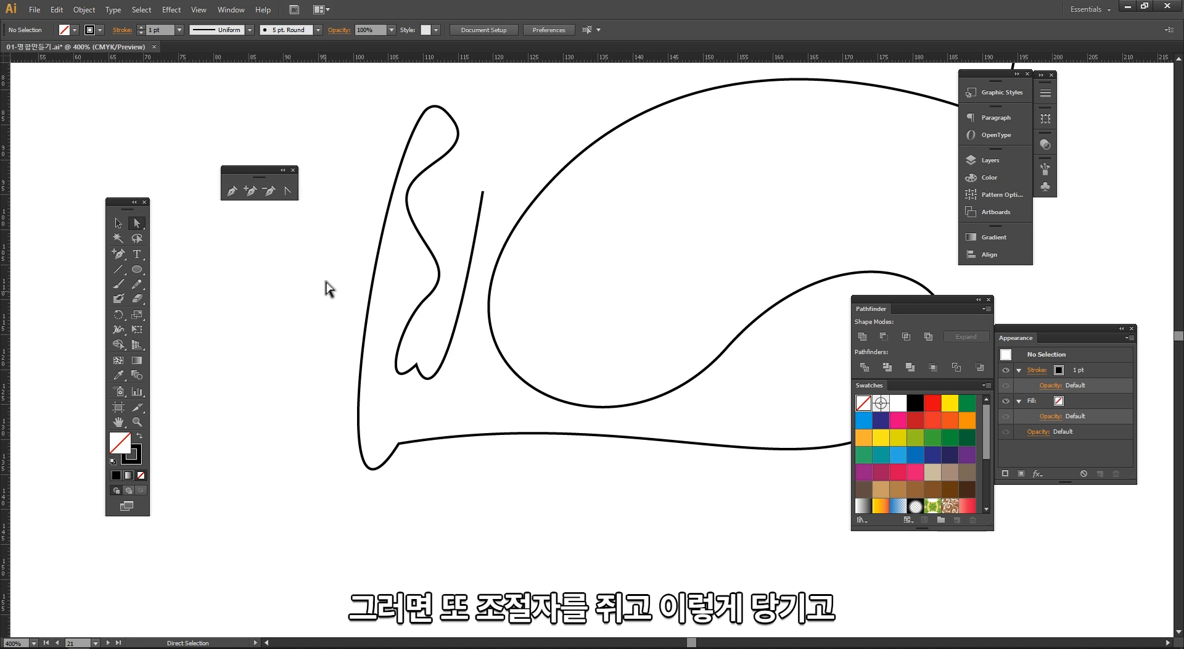
left_click(368, 280)
left_click_drag(372, 282, 333, 281)
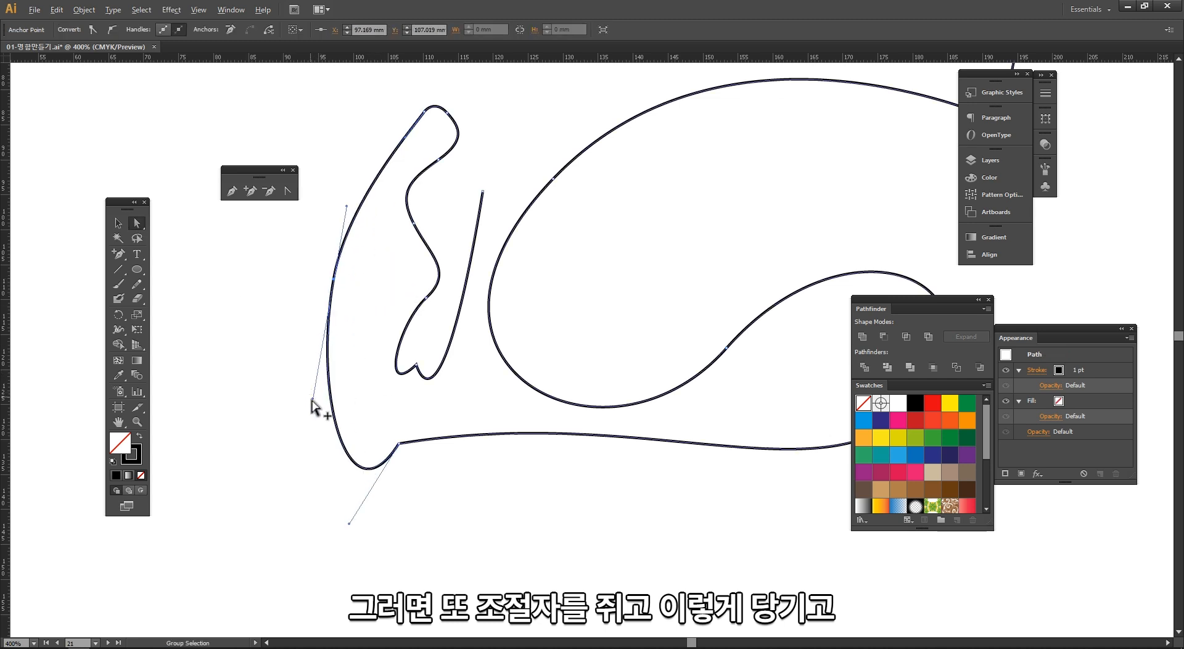
Step: Adjust the new anchor's handles, breaking them apart to form a sharp point, then deselect
left_click_drag(318, 398, 388, 305)
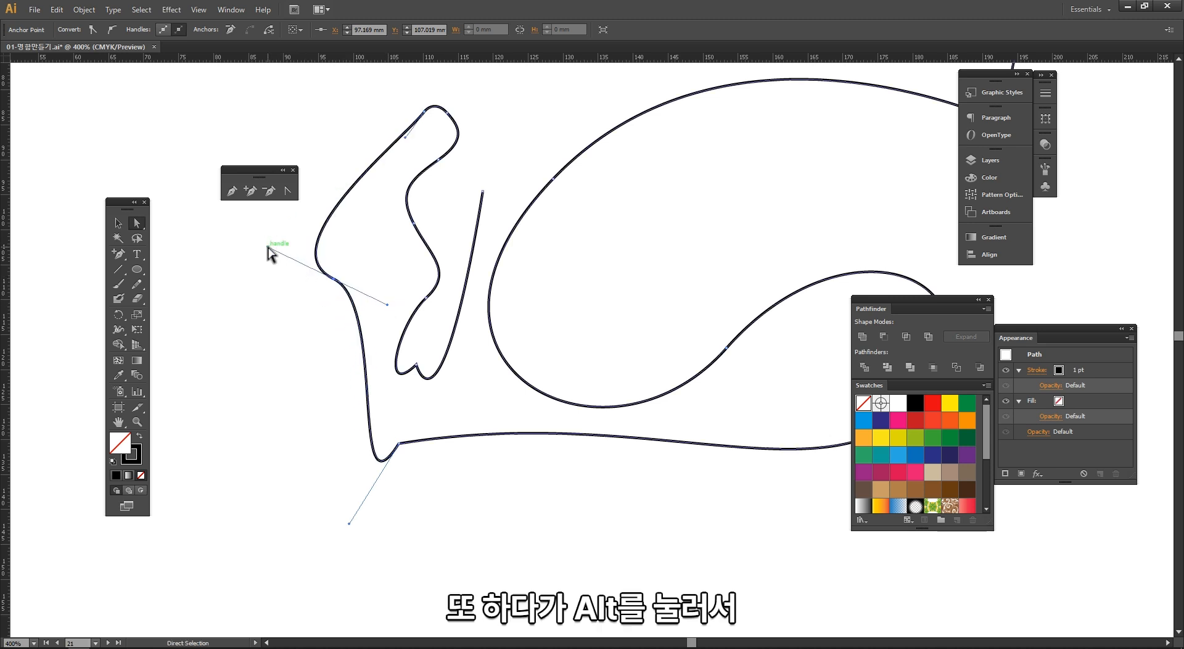
left_click_drag(276, 247, 395, 277)
key("v")
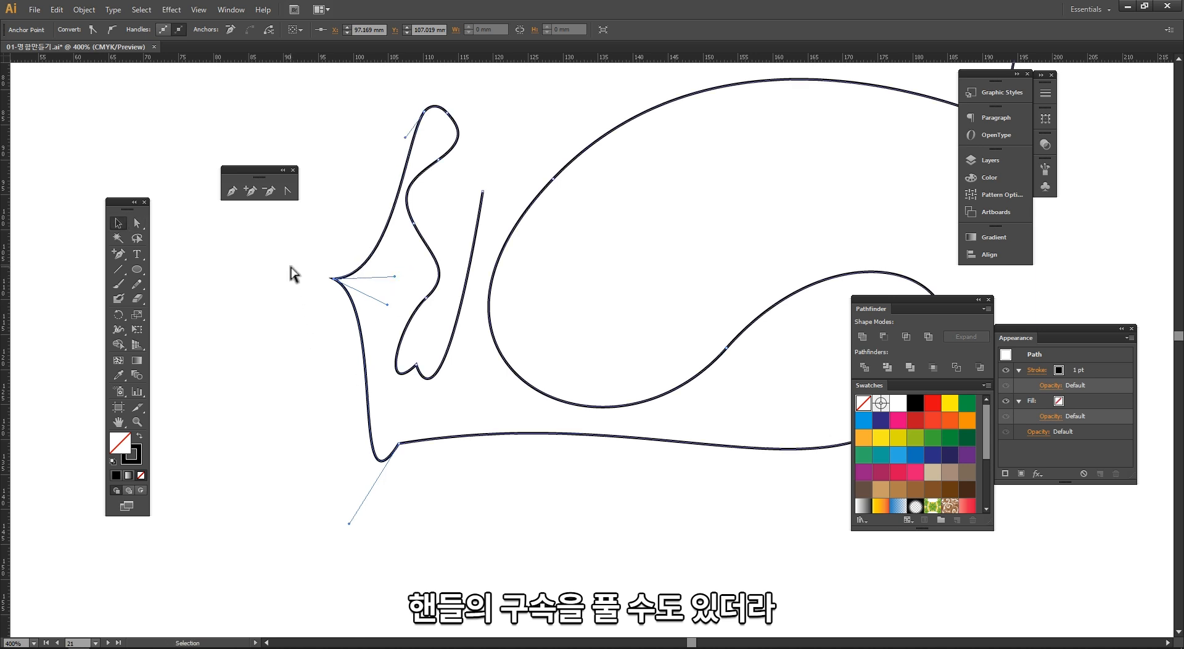
left_click(252, 249)
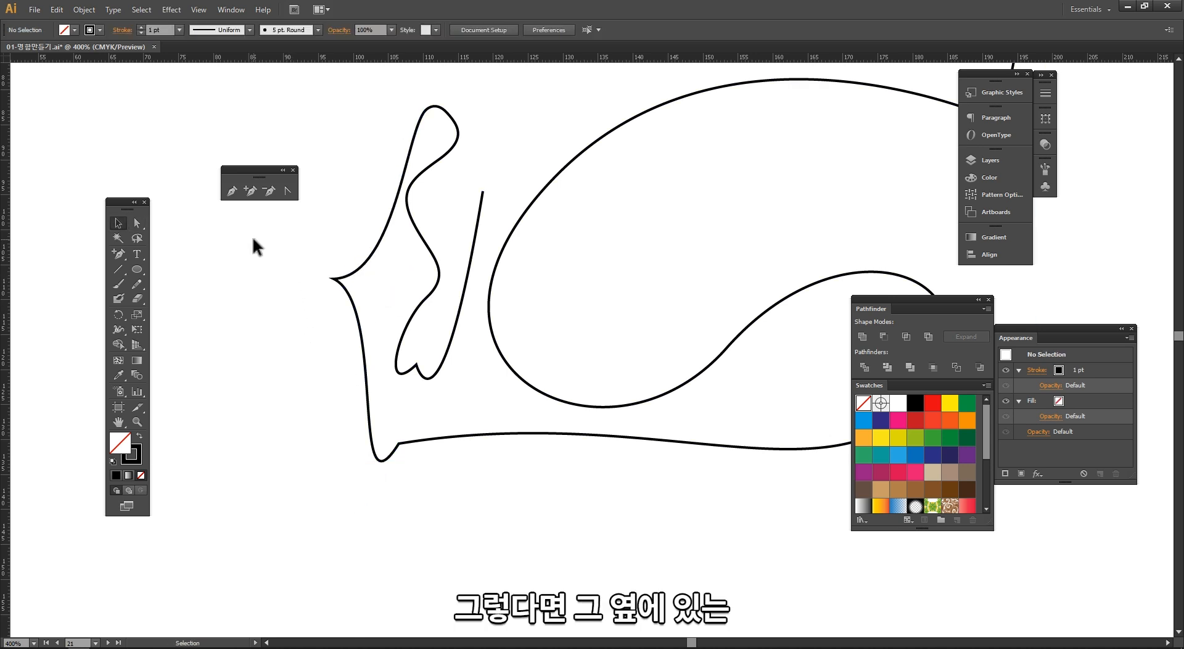
Step: Delete the anchor at the stem's lower lobe and the pointed anchor on the left with the Delete Anchor Point tool
left_click(271, 191)
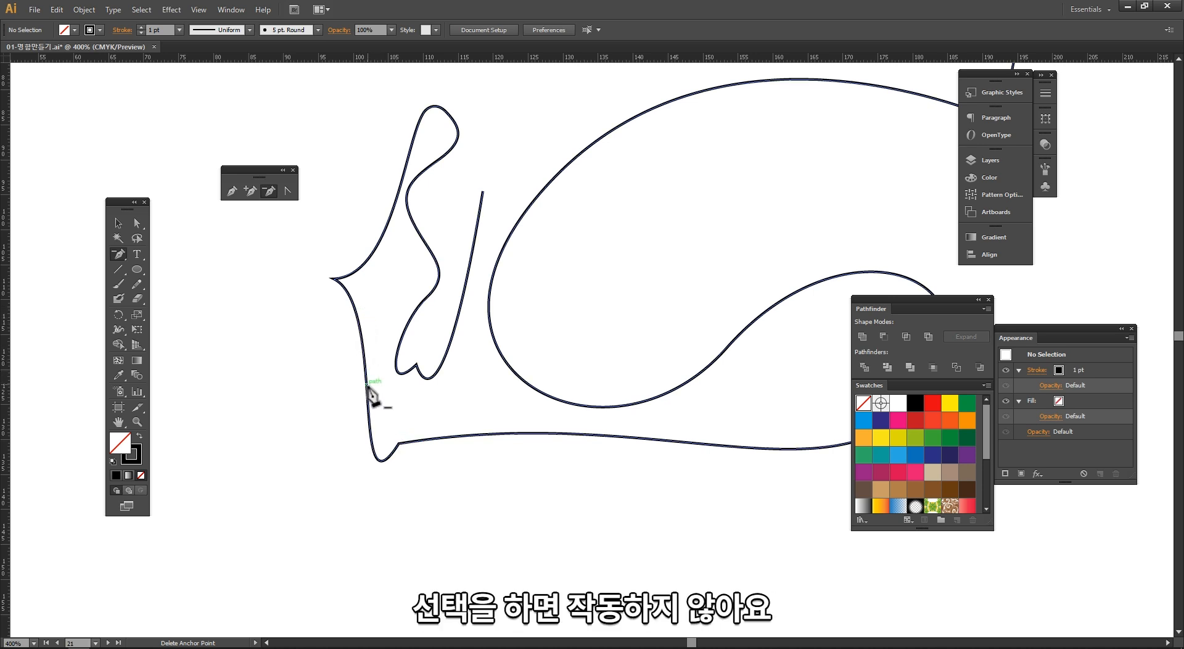
left_click(334, 279)
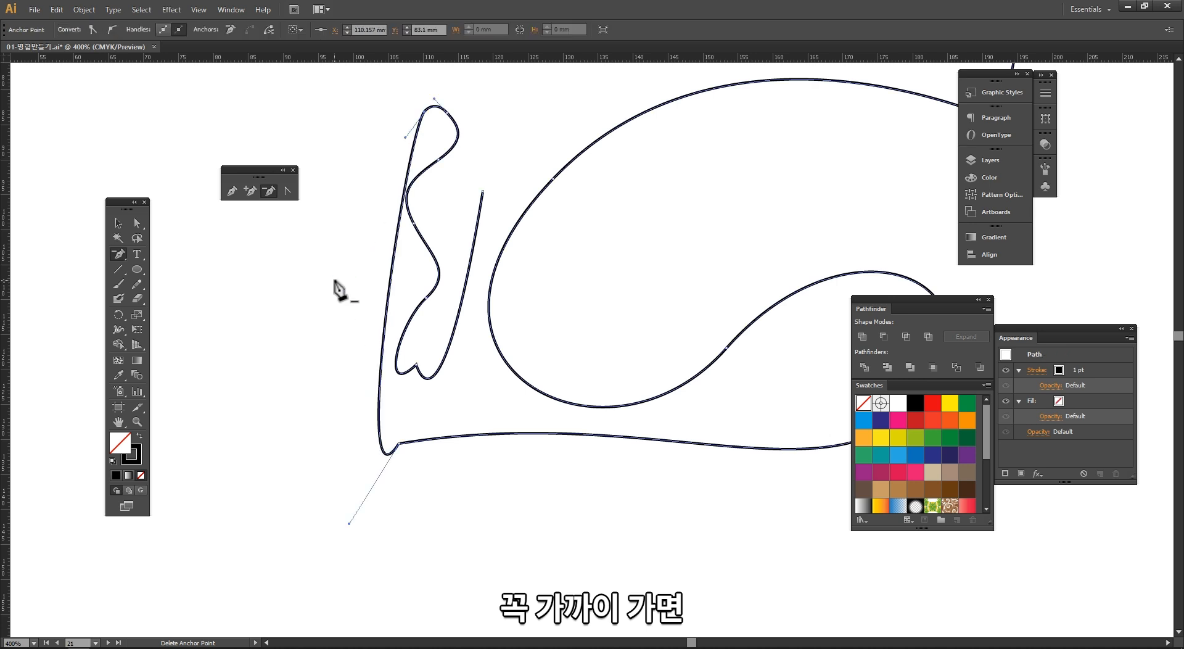
key("ctrl+z")
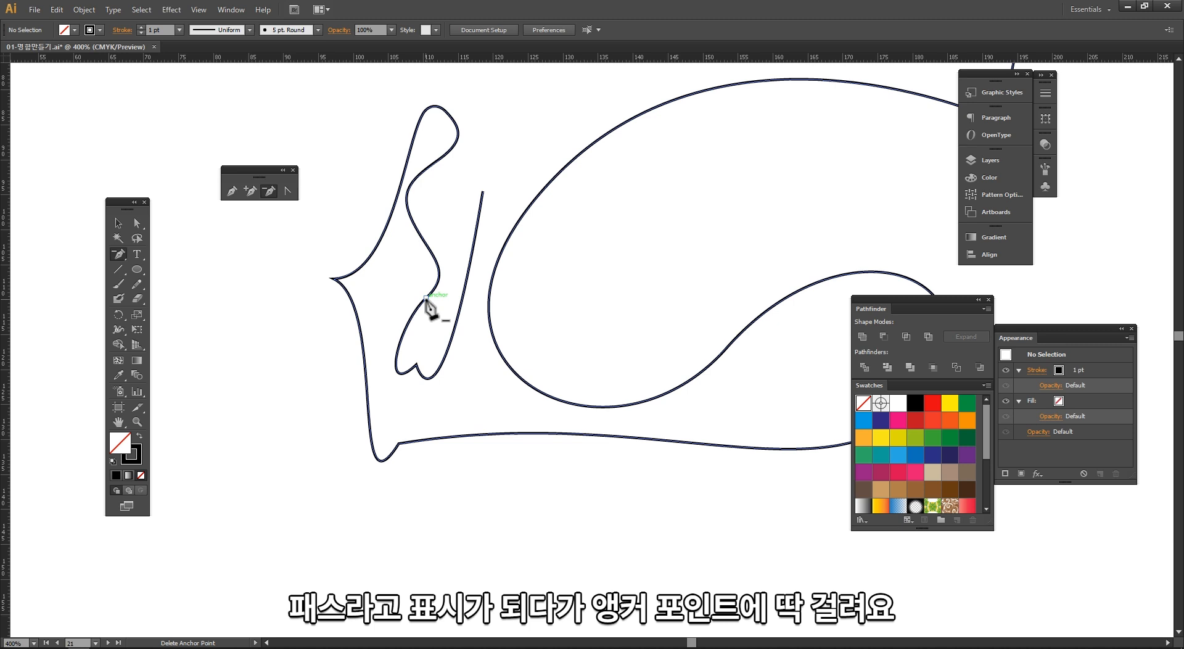
left_click(415, 367)
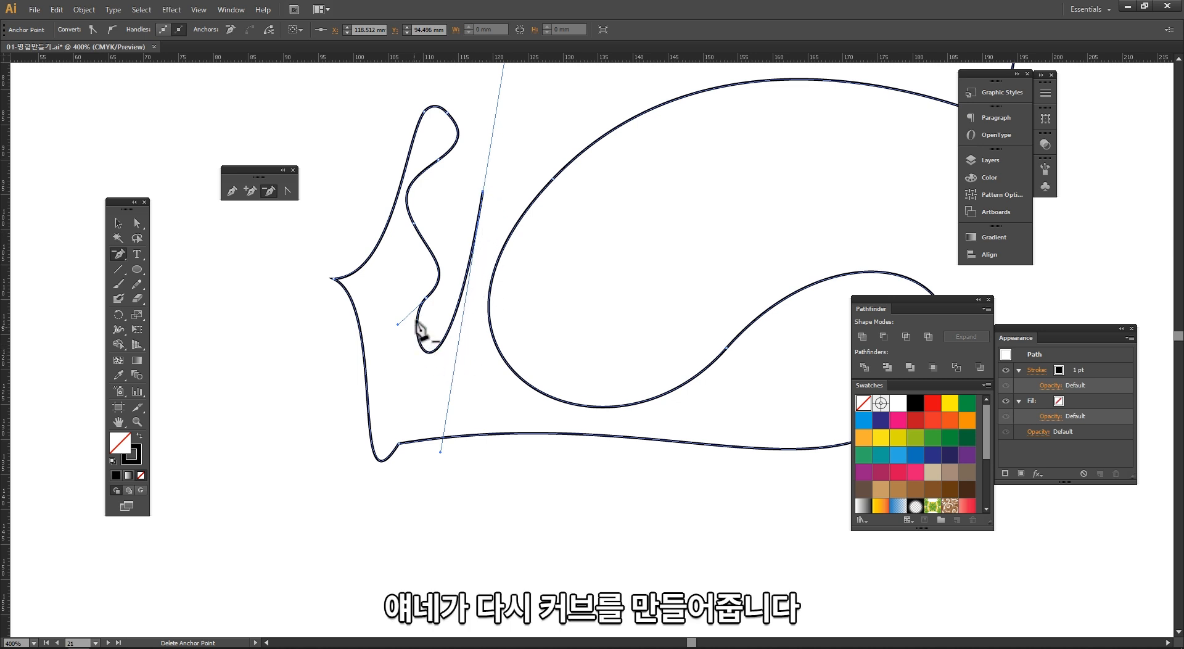
left_click(332, 279)
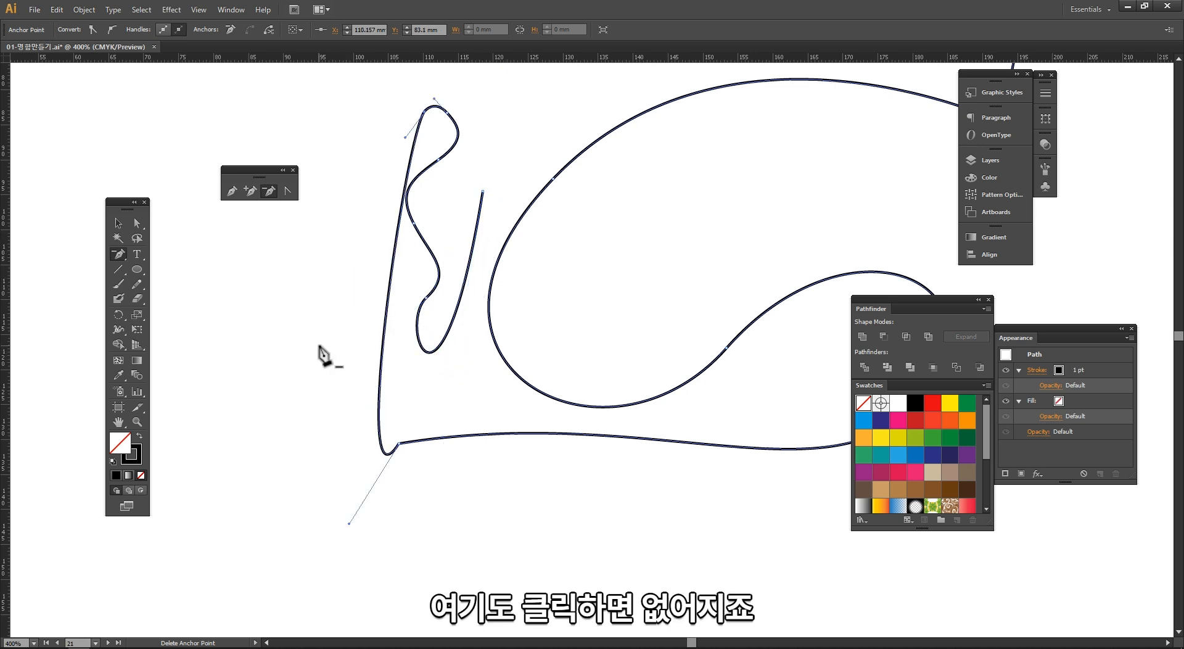
left_click(287, 192)
key("v")
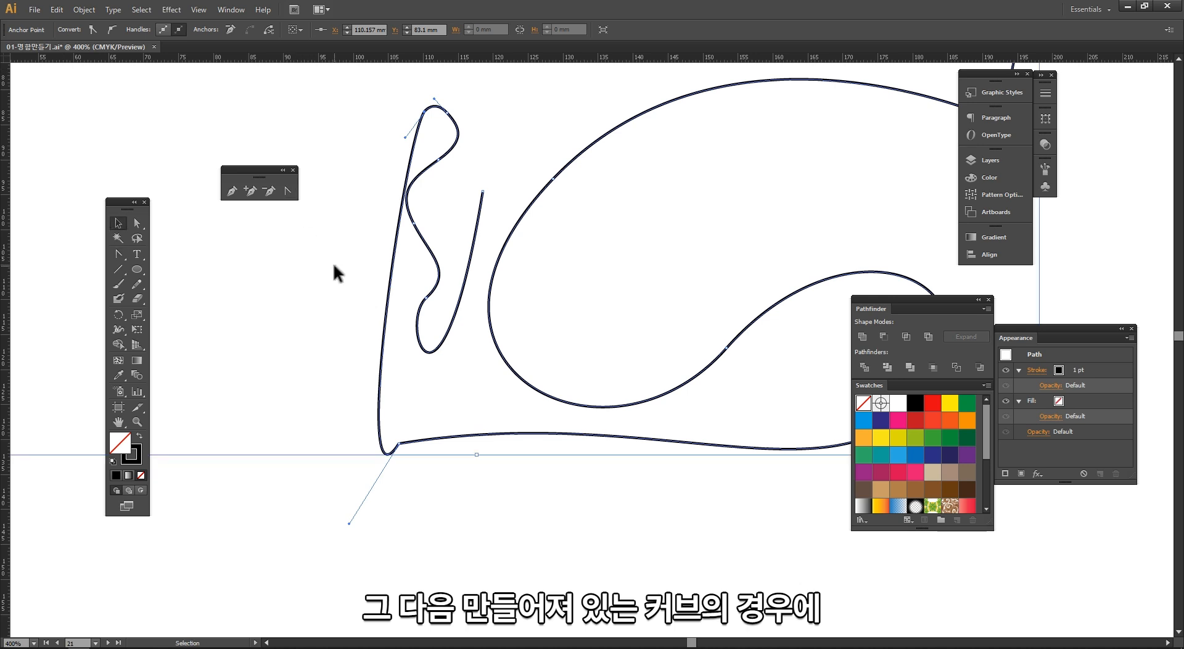
left_click(279, 237)
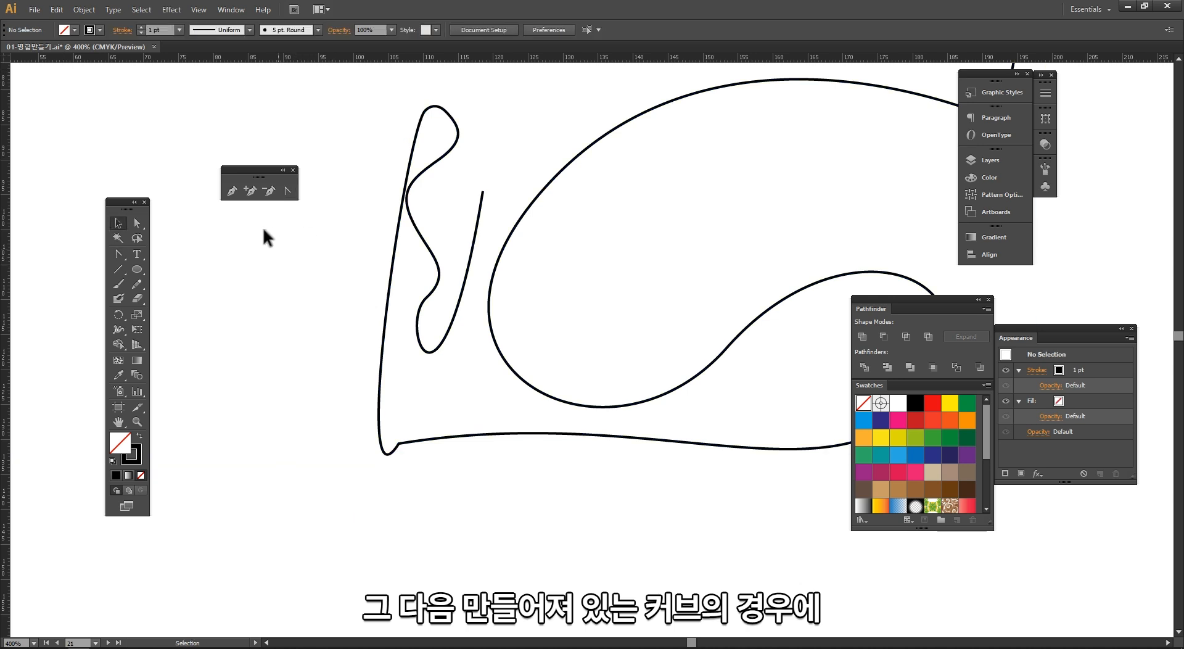
Step: Use Convert Anchor Point on the stem's top anchor, dragging a handle out toward the lower left to reshape the curve
left_click(287, 191)
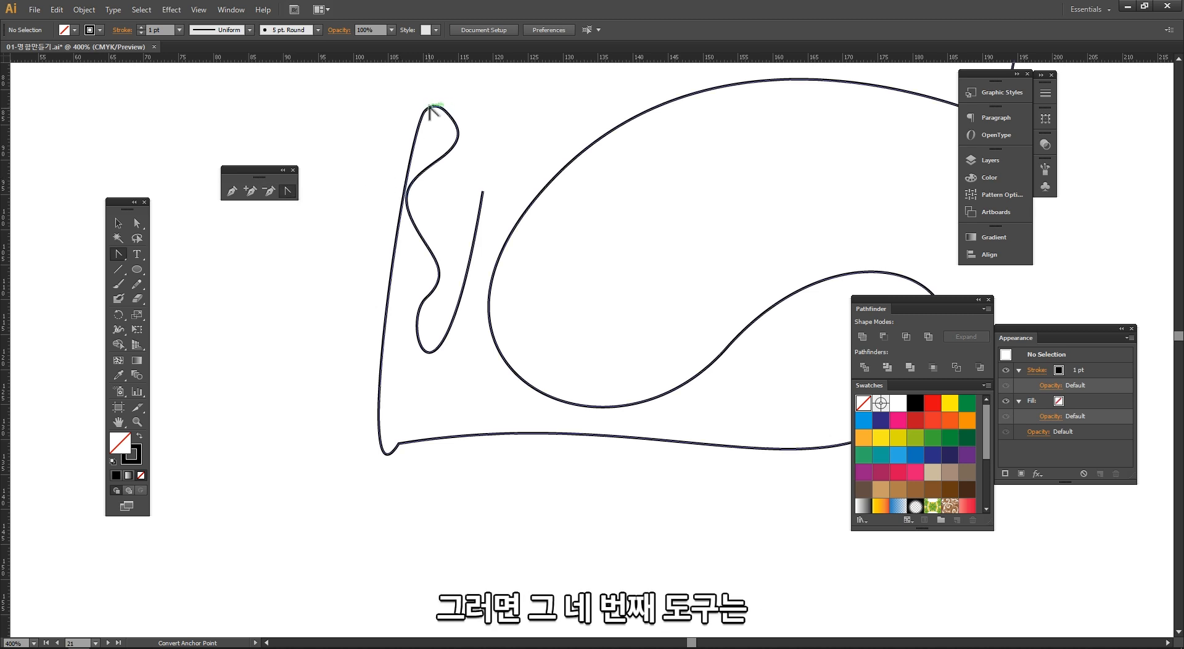
left_click(440, 119)
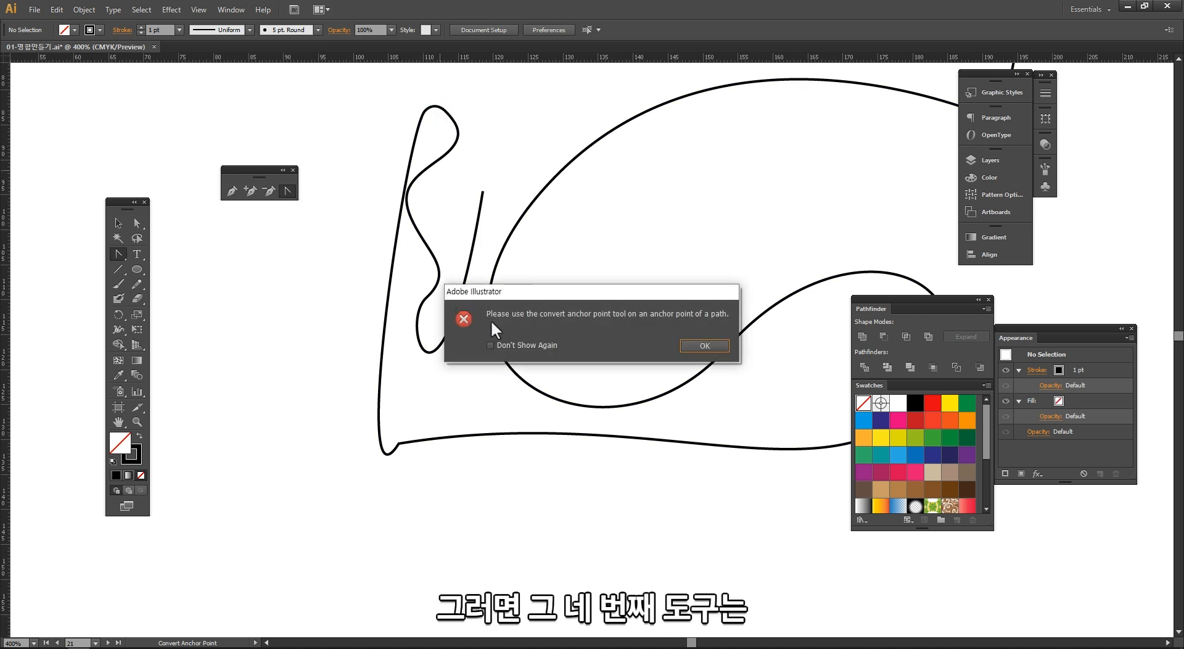
left_click(692, 347)
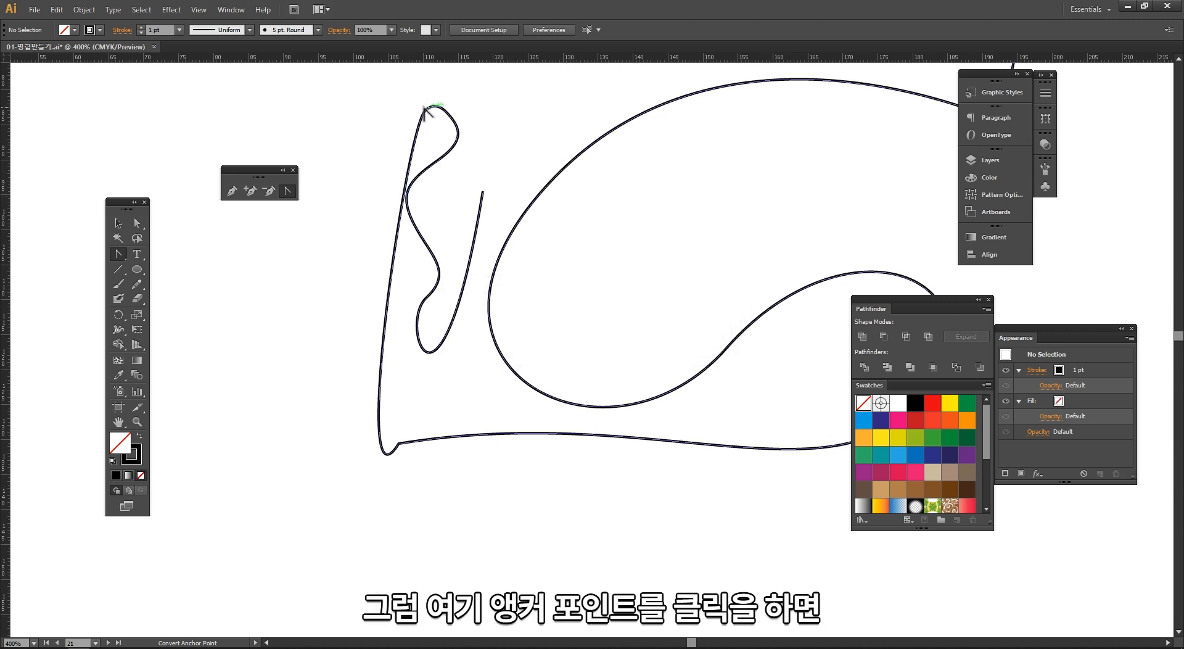
left_click_drag(425, 111, 426, 114)
left_click(424, 112)
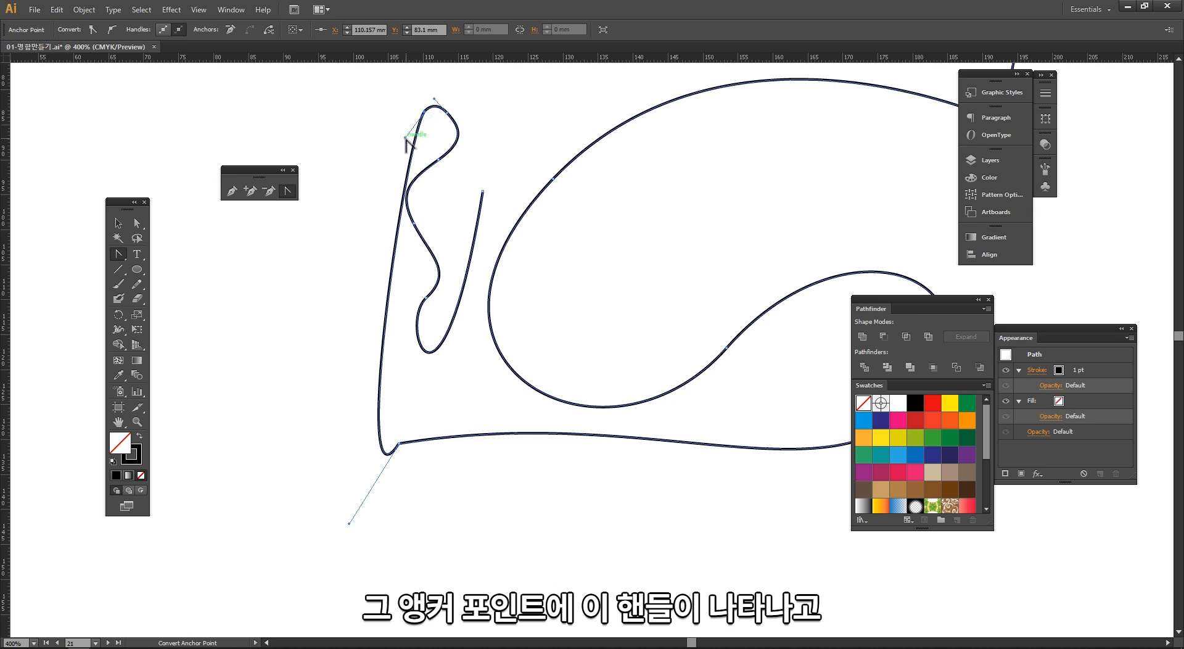
left_click_drag(407, 143, 220, 333)
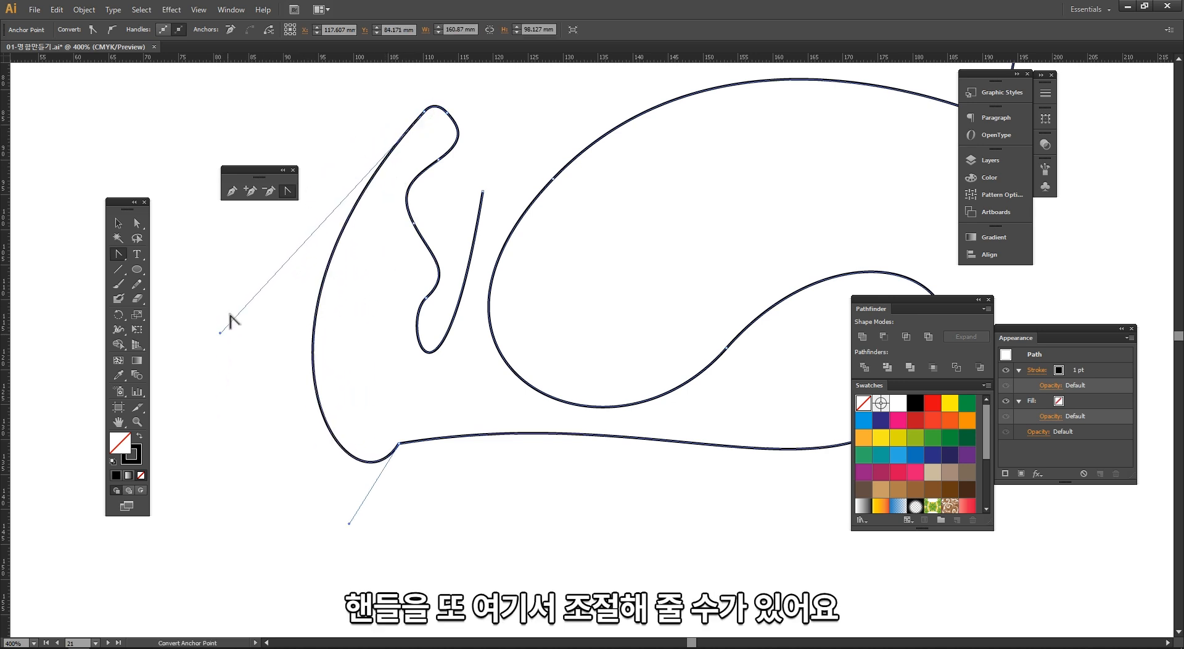
key("v")
left_click(235, 282)
left_click_drag(316, 275, 282, 323)
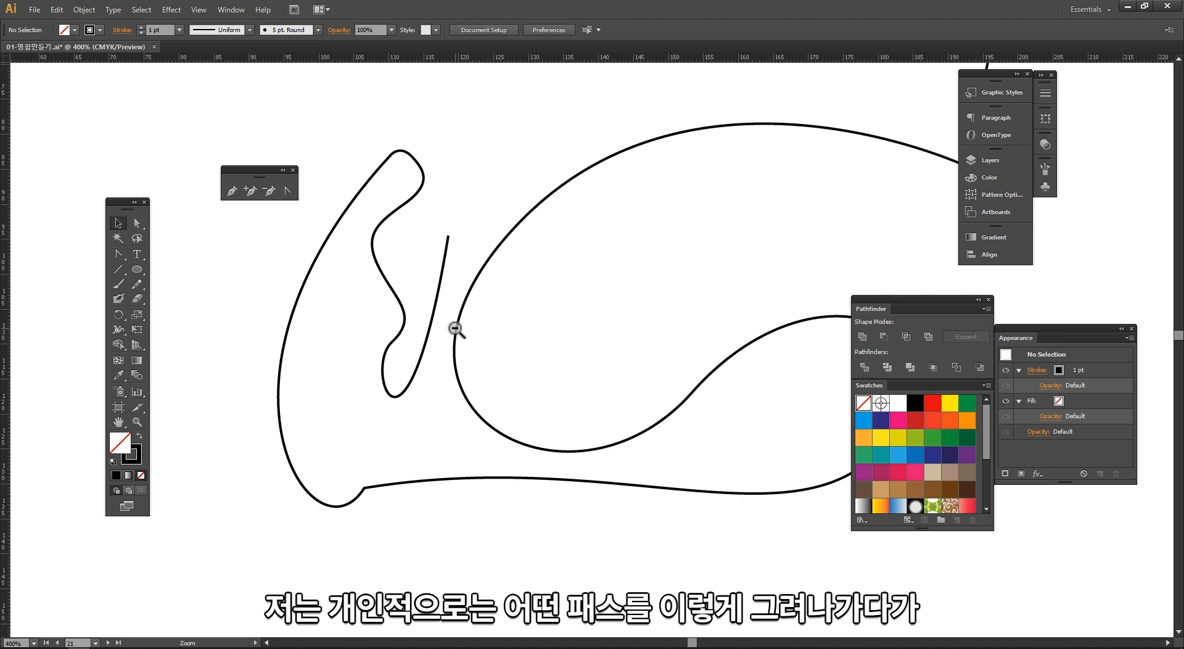
left_click(457, 328)
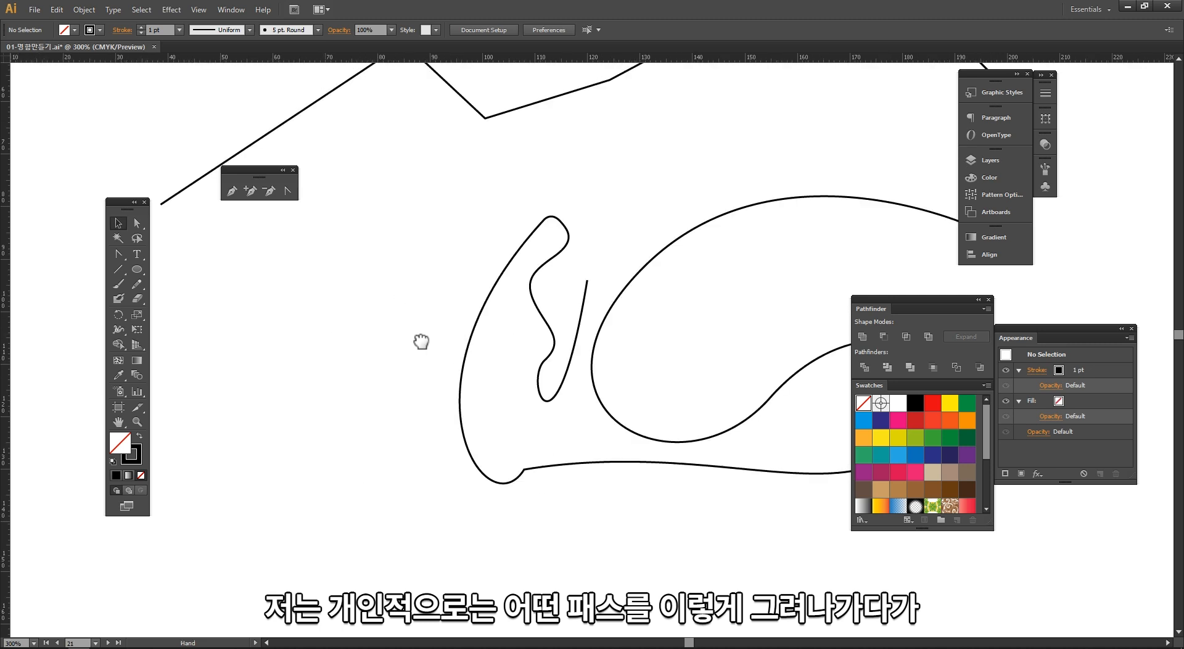
Step: Draw a new curved open path with the Pen tool inside the large loop, then retract the last anchor's outgoing handle
left_click(232, 191)
left_click_drag(418, 286, 383, 290)
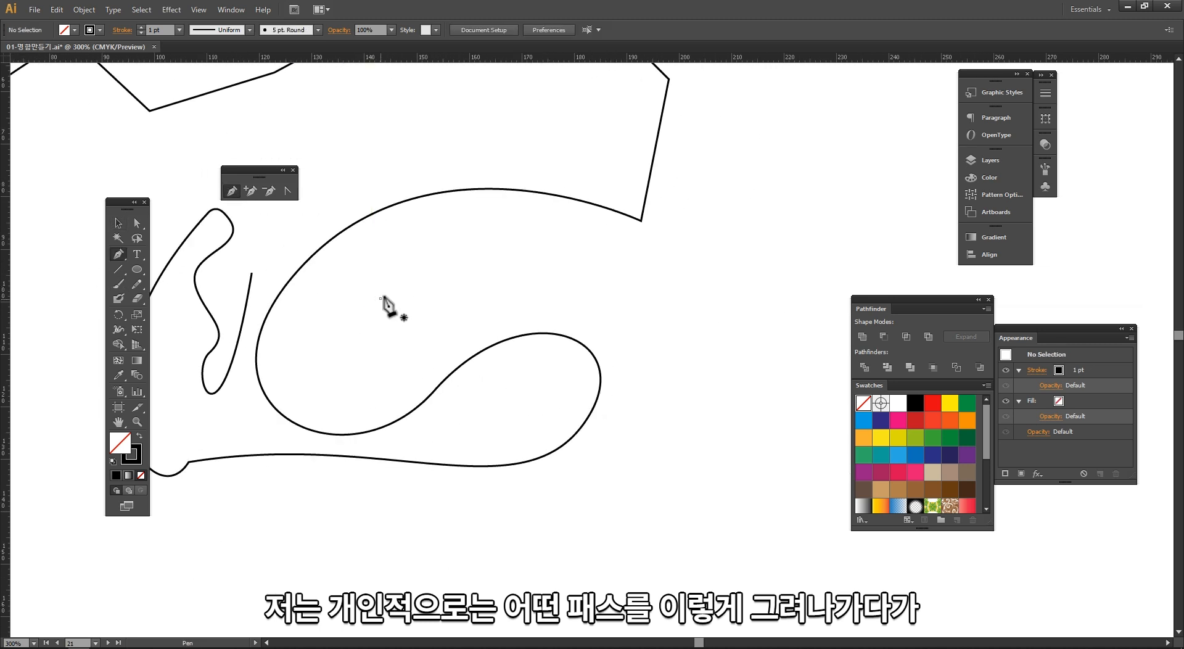
left_click(381, 298)
left_click_drag(454, 252, 587, 245)
left_click_drag(601, 286, 525, 312)
left_click_drag(499, 303, 444, 351)
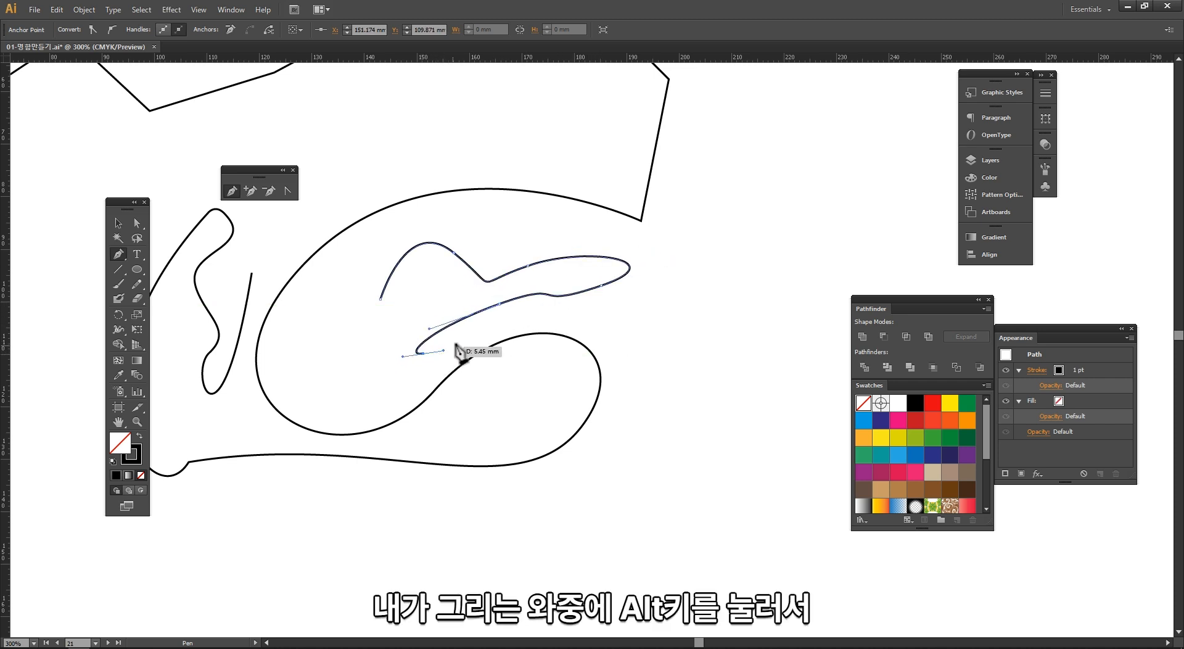
left_click_drag(543, 312, 569, 325)
key("alt")
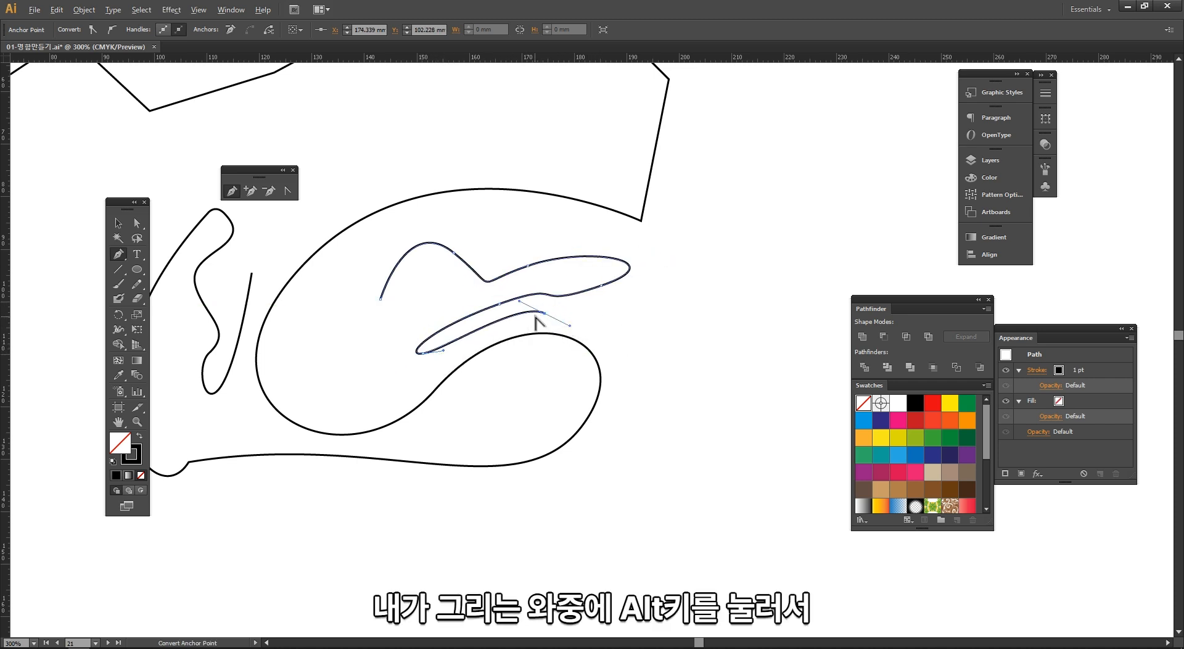
left_click(544, 314, "alt")
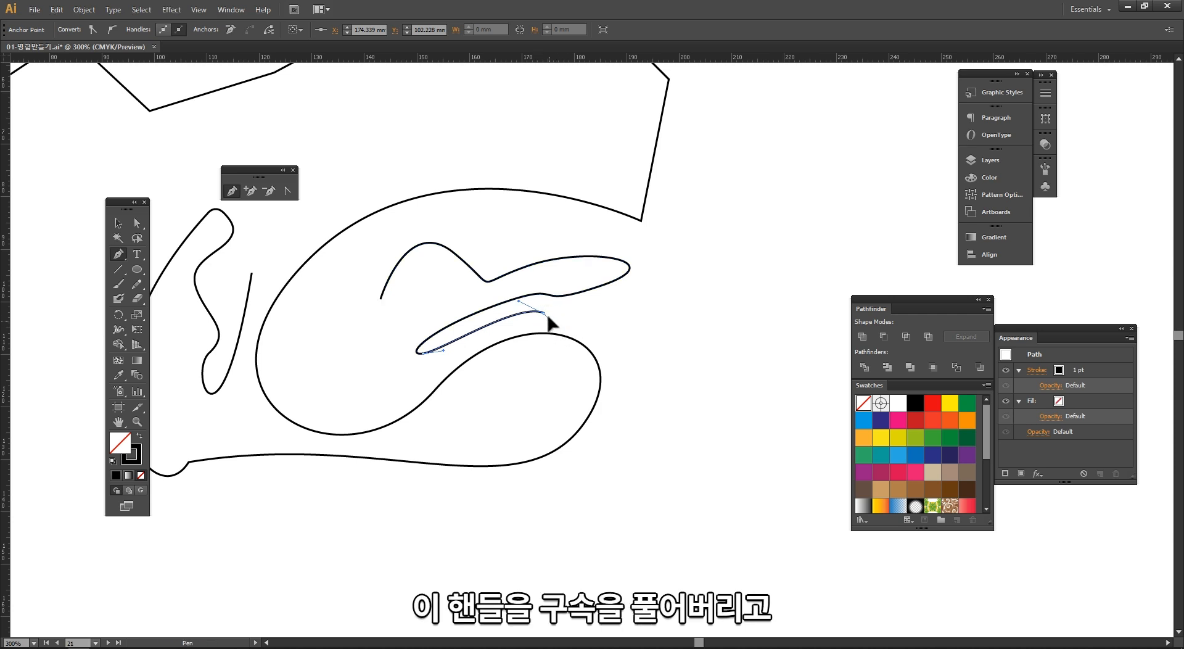
Step: Continue the path with more smooth points curving down to the lower right, then deselect it
left_click_drag(626, 309, 716, 310)
left_click_drag(687, 371, 650, 385)
left_click_drag(634, 420, 498, 531)
key("v")
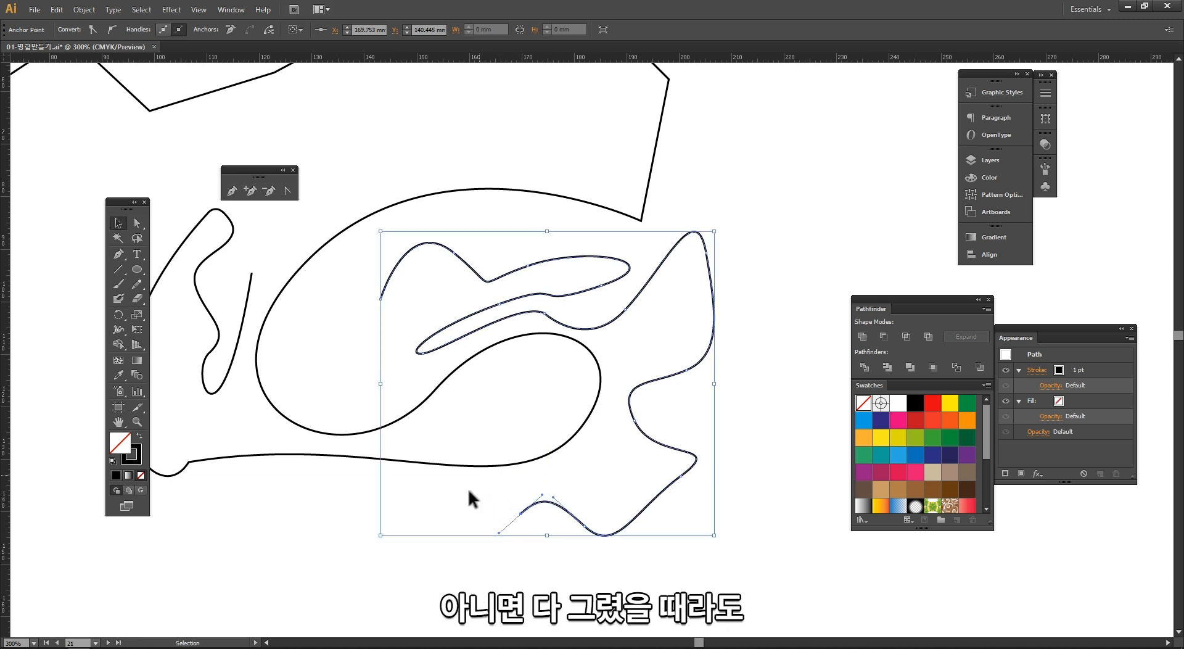
left_click(406, 549)
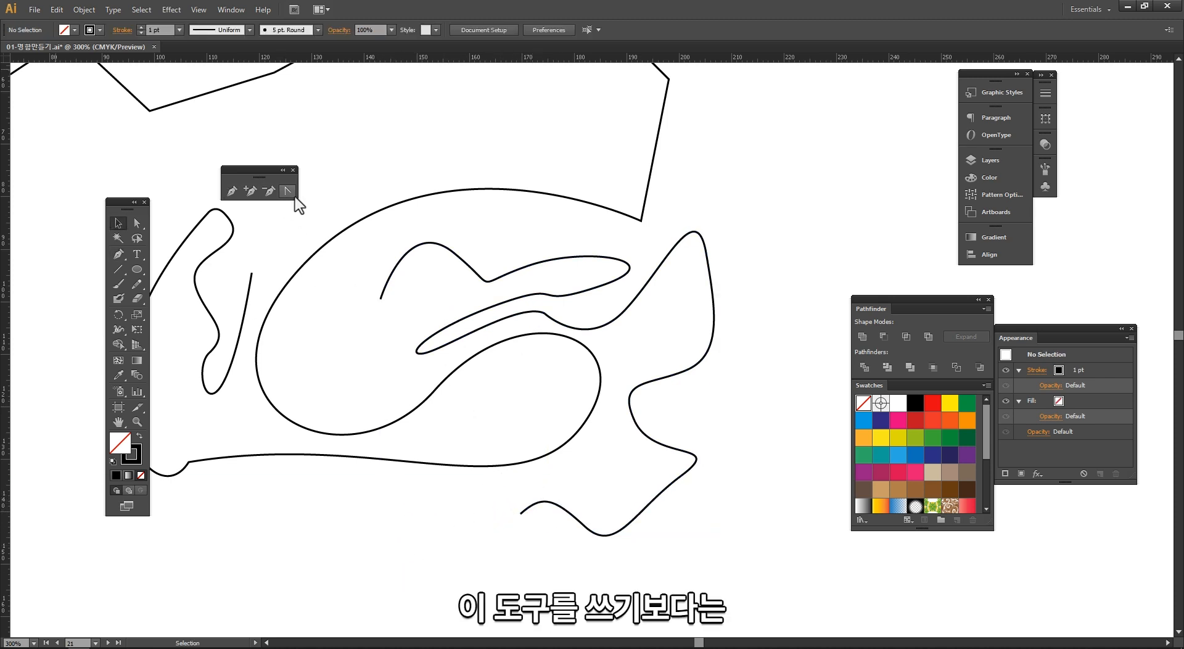
Step: Reshape the new path's curves with the Direct Selection tool by selecting its anchors and dragging their handles
left_click(136, 225)
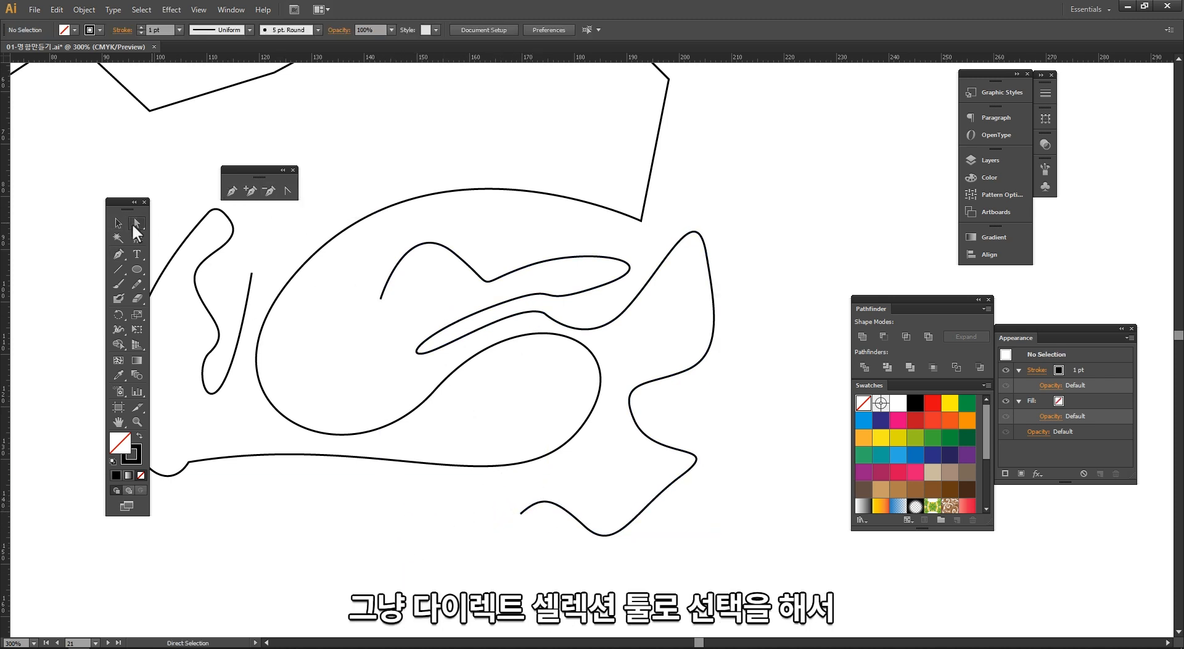
left_click(689, 237)
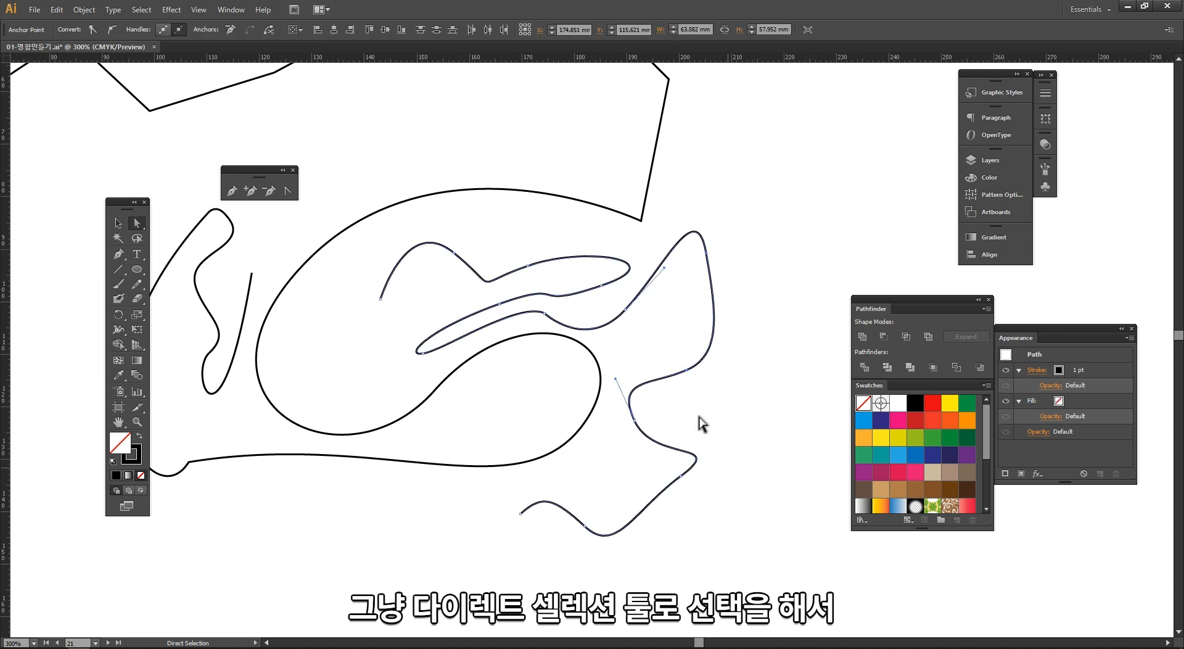
left_click(716, 309)
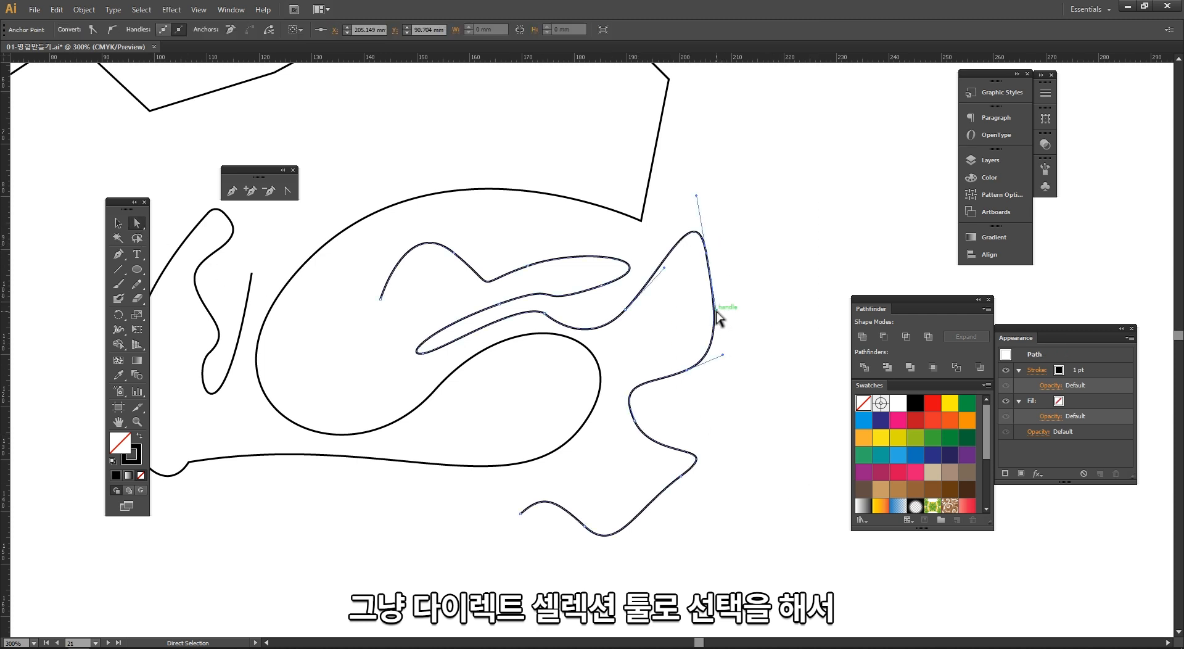
left_click_drag(717, 312, 796, 184)
left_click_drag(579, 241, 677, 352)
left_click(684, 401)
left_click_drag(583, 284, 704, 307)
left_click_drag(598, 342, 716, 380)
Step: Move a corner anchor of the zigzag path downward with the Direct Selection tool, then deselect
left_click_drag(541, 314, 439, 230)
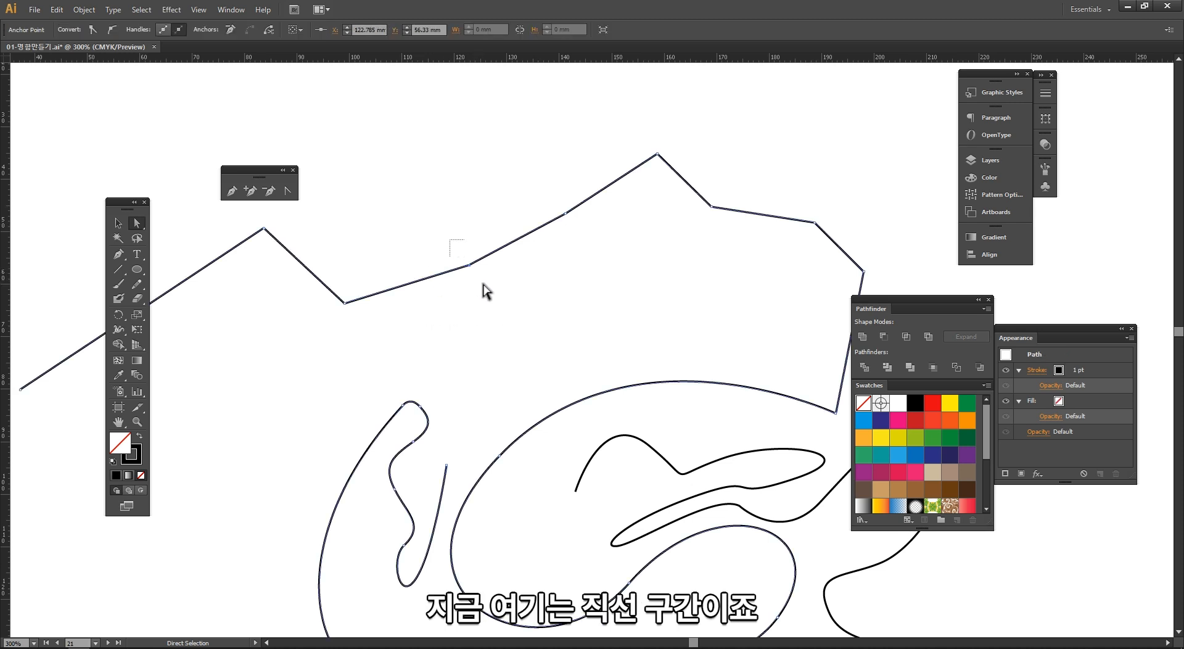
left_click_drag(471, 265, 500, 327)
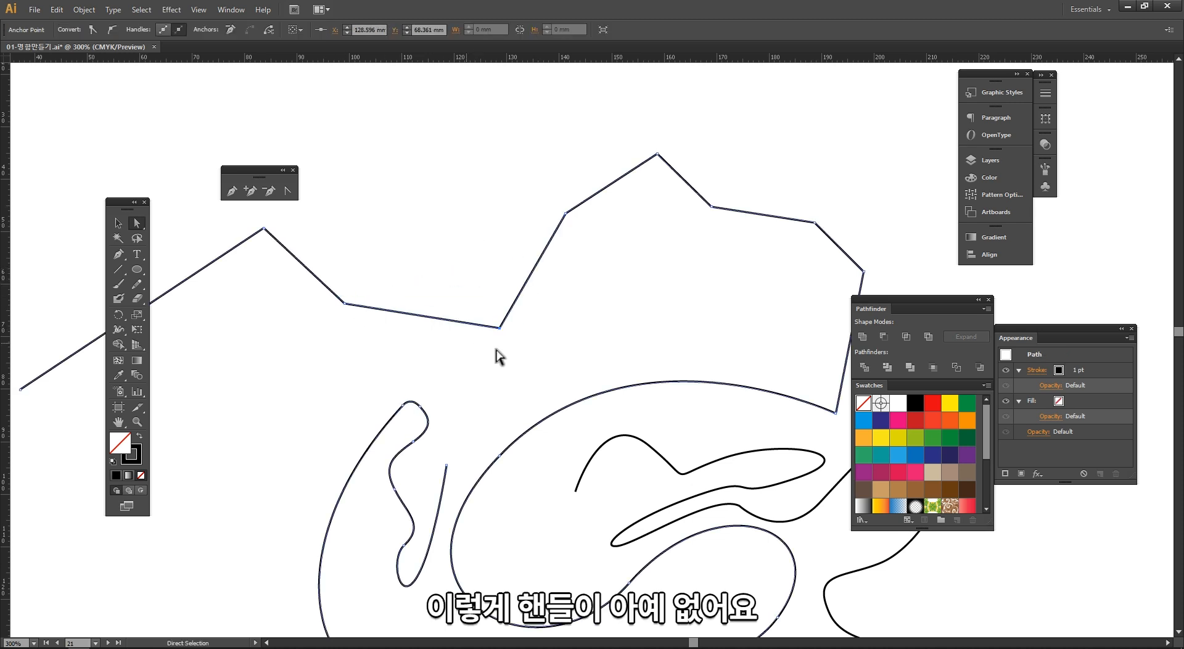
left_click(195, 245)
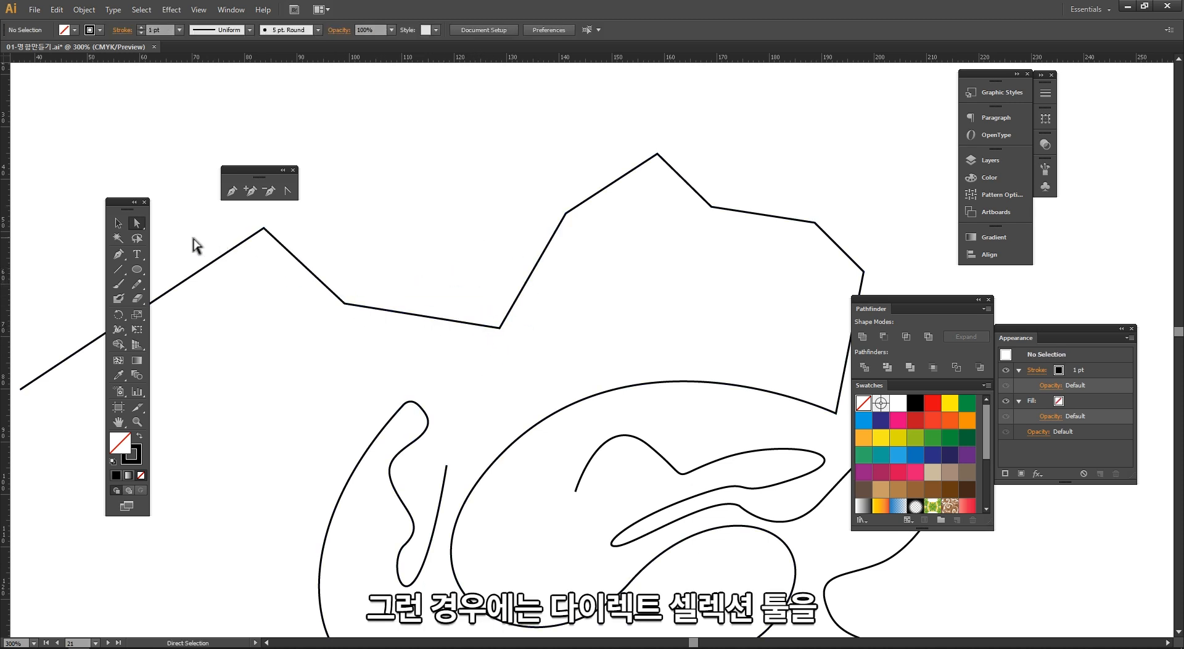
Step: Convert the lowered corner anchor into a smooth curve with Convert Anchor Point, dragging out and adjusting its handle, then deselect
left_click_drag(478, 272, 581, 404)
left_click_drag(481, 295, 487, 323)
left_click(330, 242)
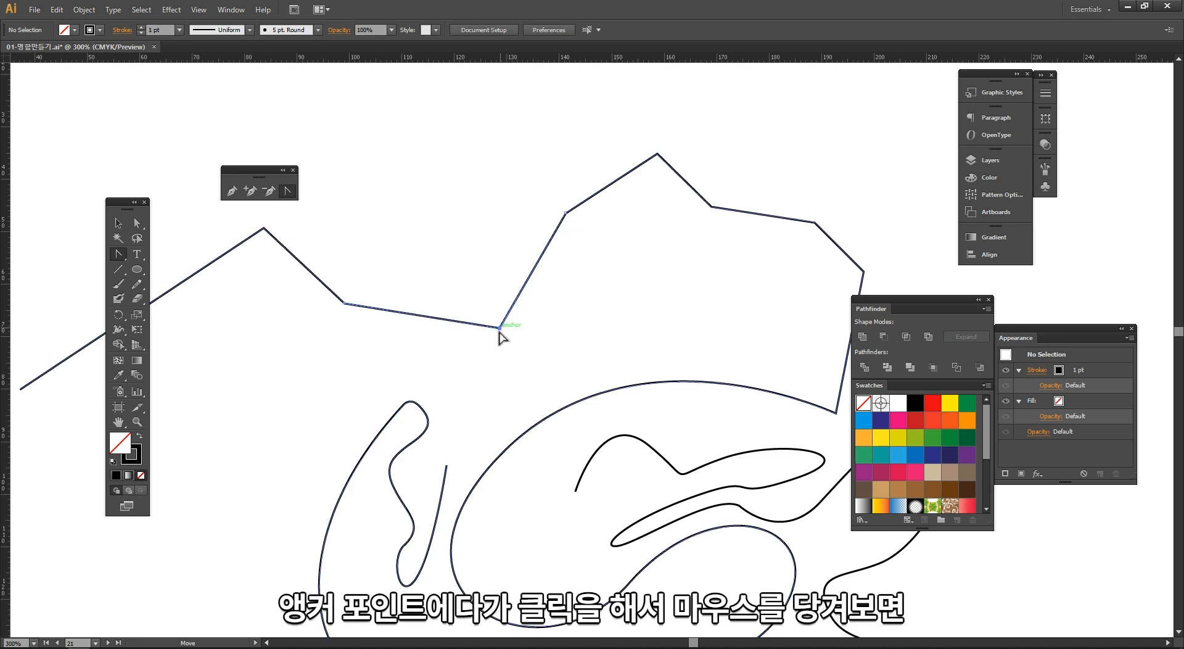
left_click_drag(500, 329, 587, 295)
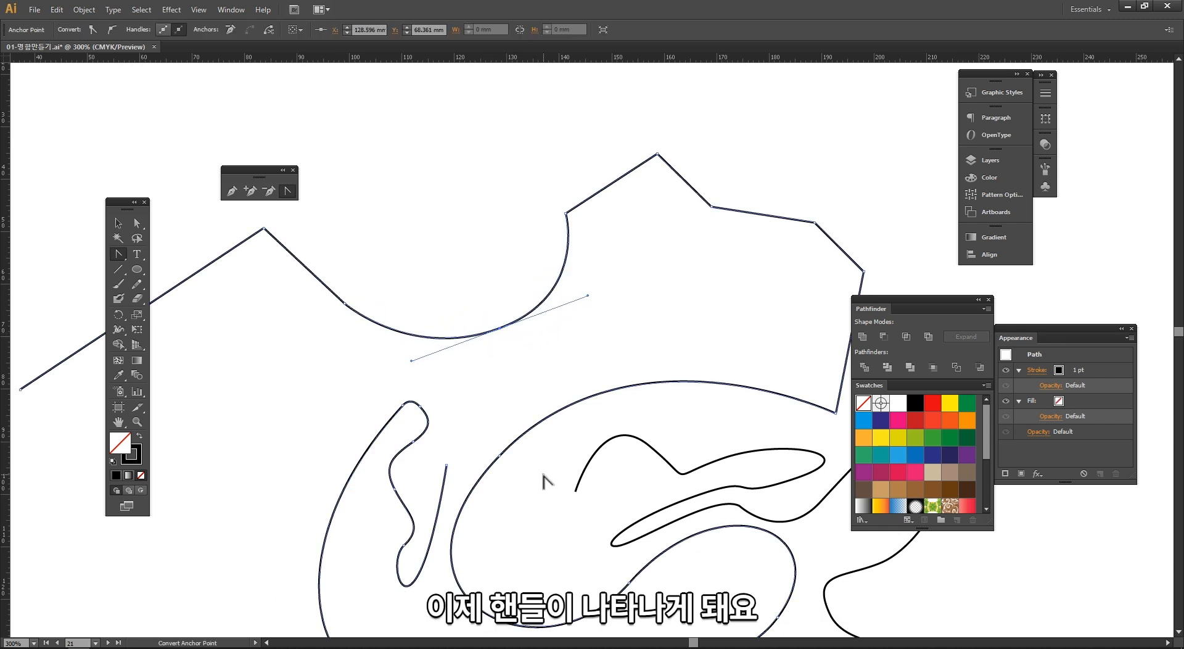
left_click(647, 356, "ctrl+alt")
left_click(648, 356, "ctrl+alt")
left_click_drag(636, 342, 619, 243)
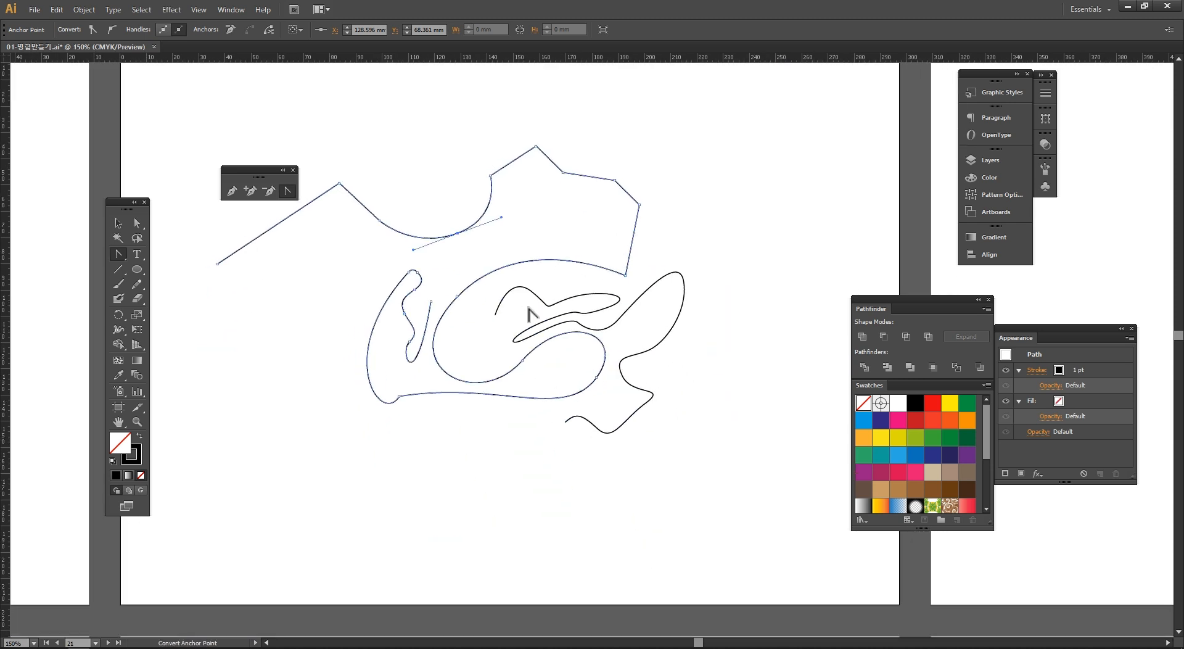
key("v")
left_click(468, 426)
Step: Launch the screen annotation tool by searching for 'ep' in Windows search
left_click_drag(515, 395, 580, 347)
left_click_drag(383, 334, 418, 336)
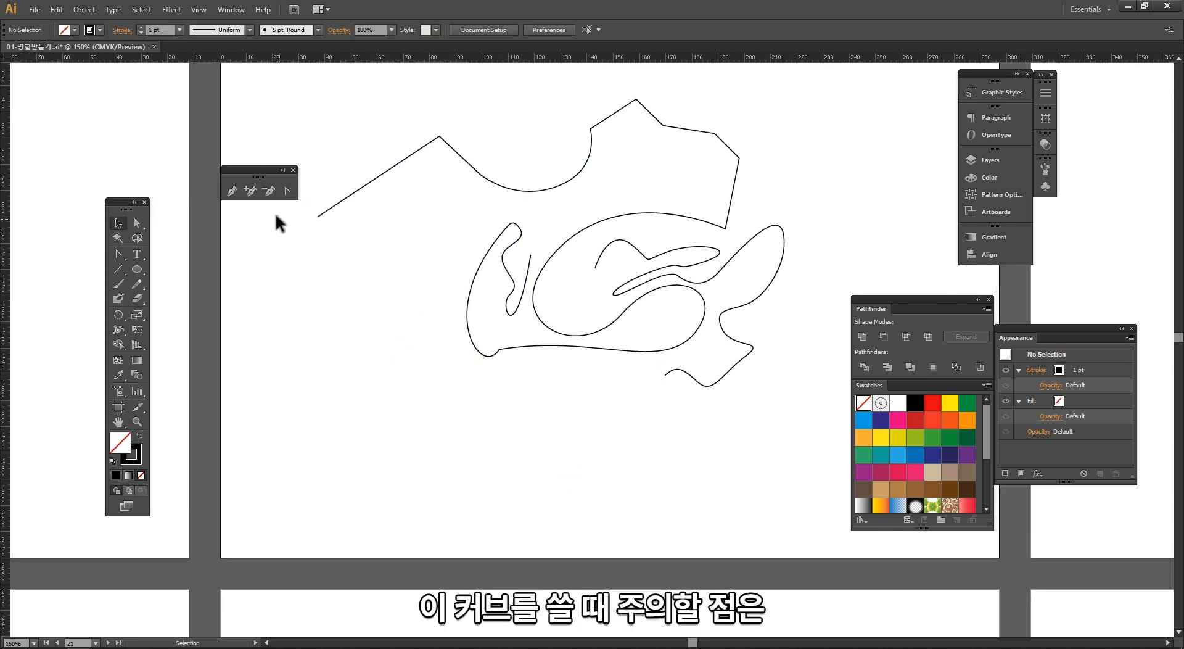
left_click(231, 196)
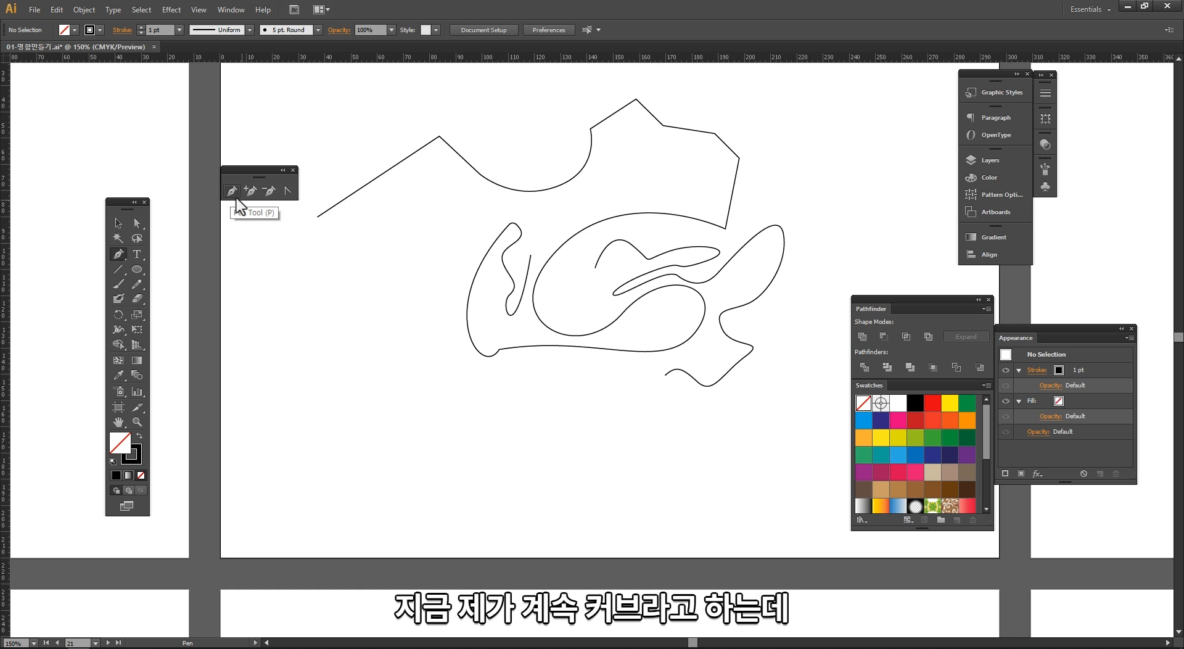
left_click(47, 648)
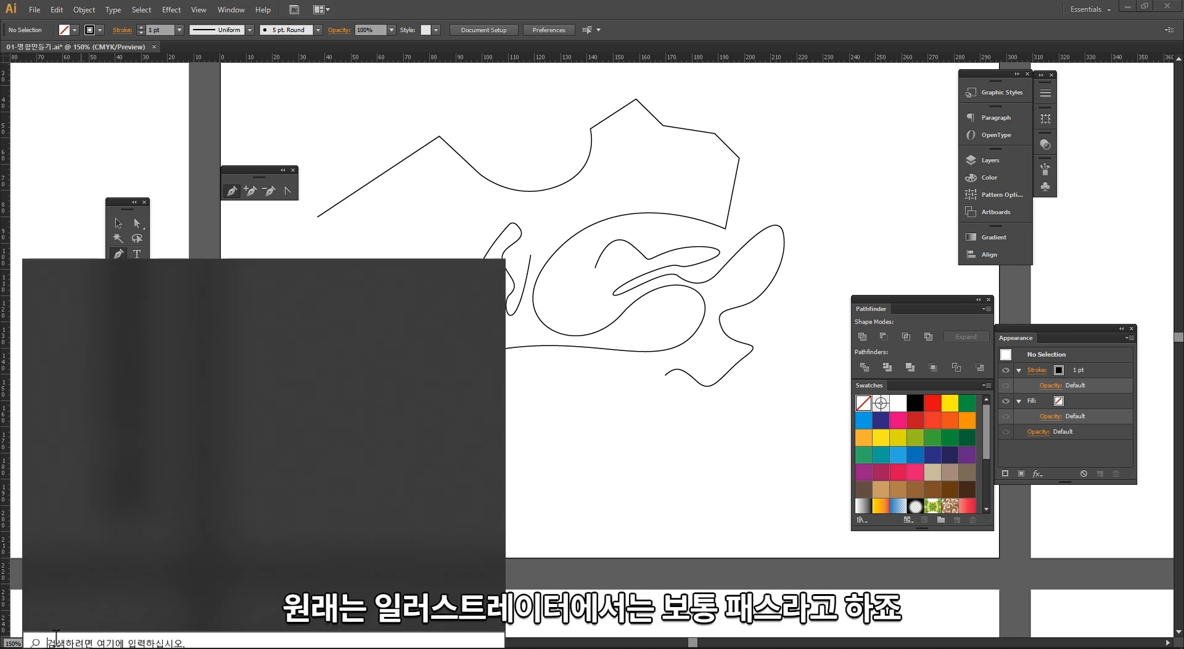
type("ep")
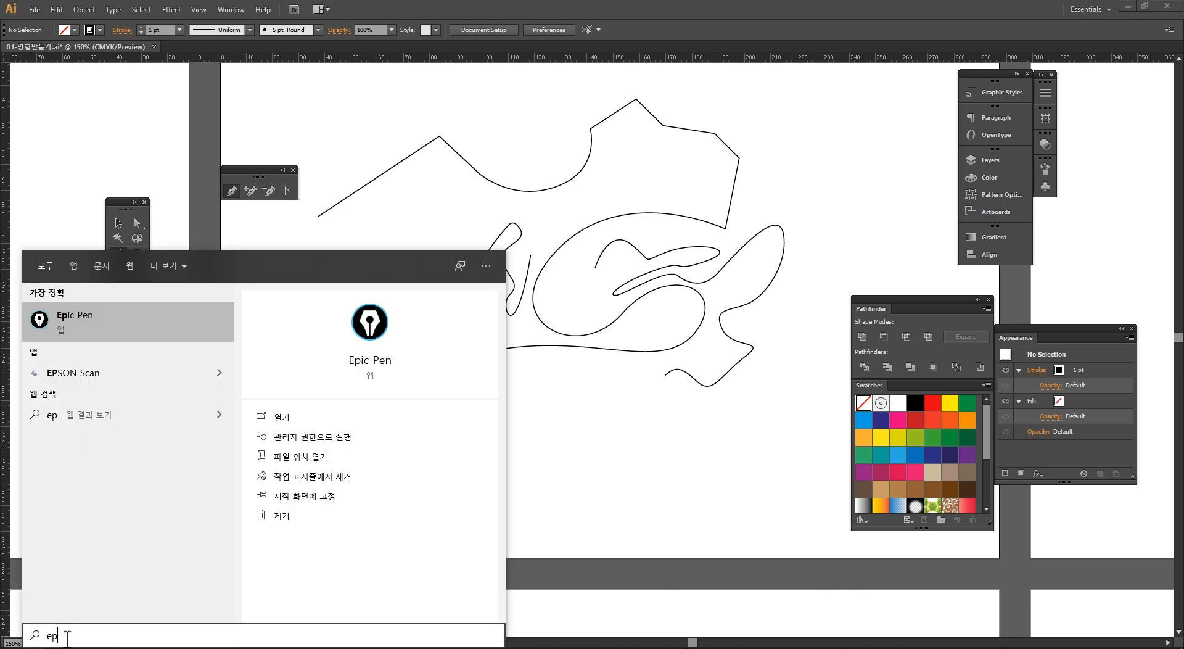
key("Return")
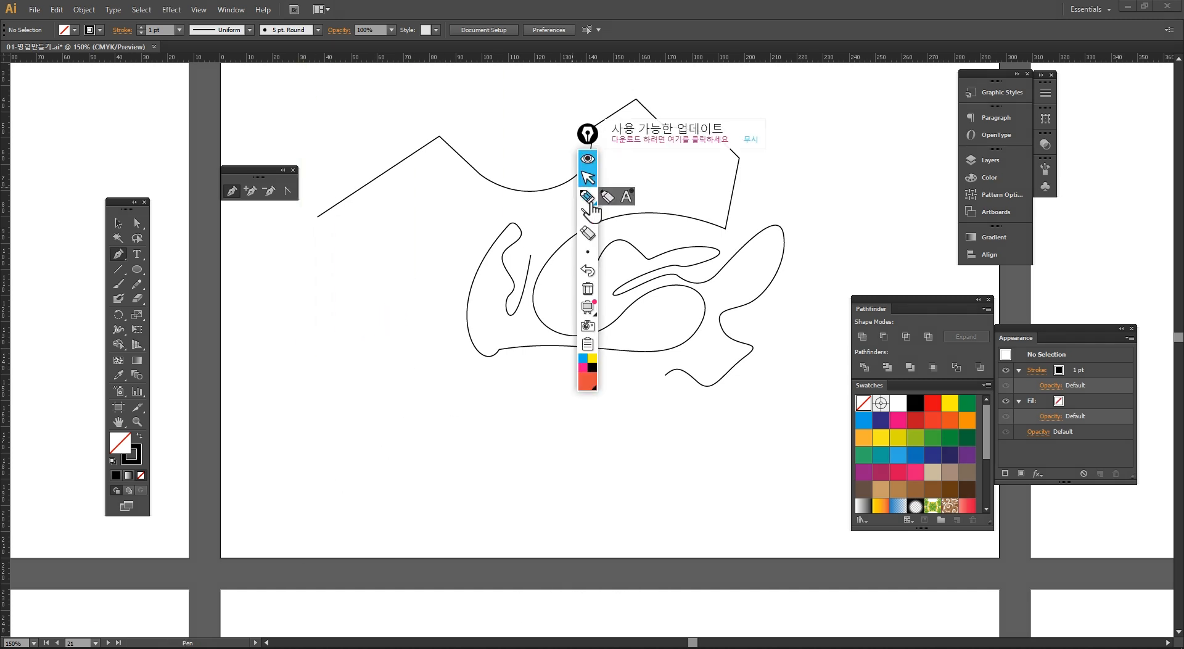
Step: Handwrite annotations 'Path', 'Pen', '베지어곡선' and '(Curve)' over the canvas, linked with circles and arrows
mouse_move(296, 336)
left_mouse_down()
mouse_move(316, 393)
mouse_move(338, 343)
mouse_move(371, 317)
mouse_move(291, 400)
mouse_move(383, 283)
mouse_move(410, 363)
mouse_move(369, 375)
left_mouse_up()
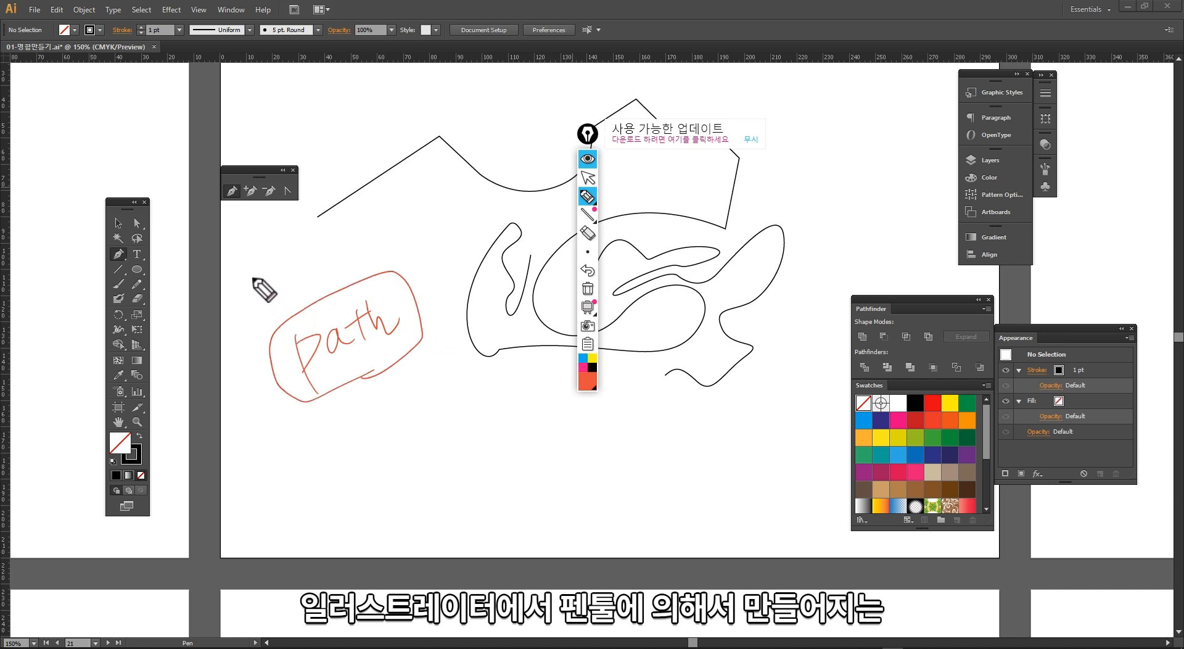
mouse_move(253, 281)
left_mouse_down()
mouse_move(287, 304)
mouse_move(315, 291)
left_mouse_up()
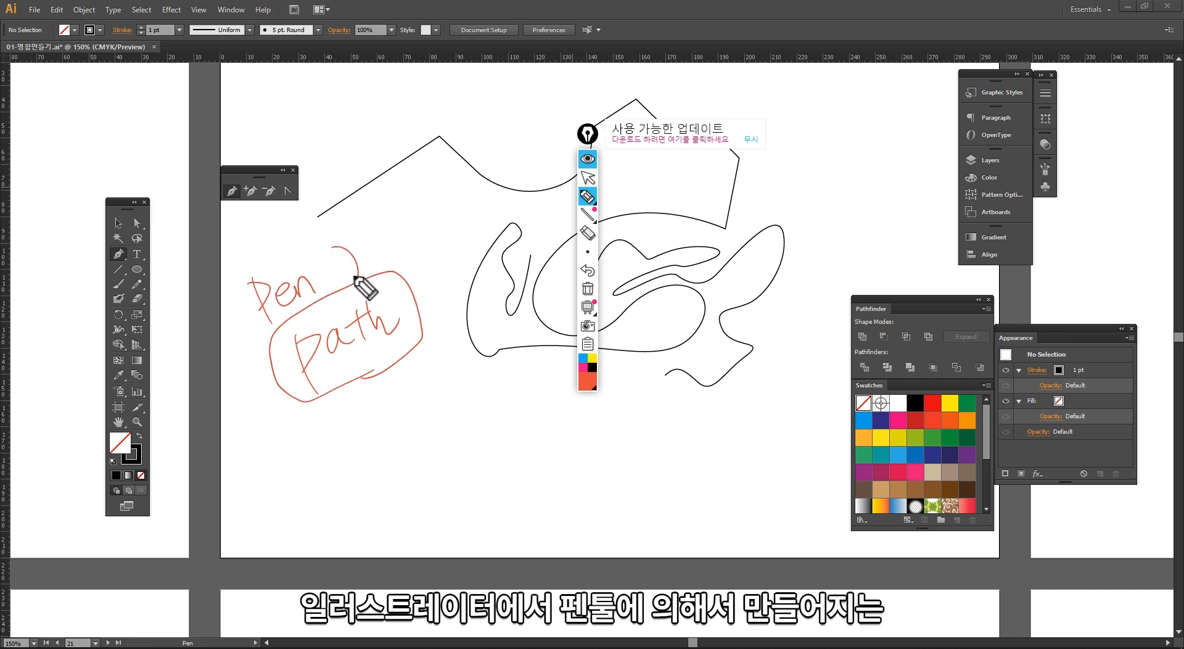
mouse_move(371, 245)
left_mouse_down()
mouse_move(402, 252)
mouse_move(413, 228)
mouse_move(458, 255)
mouse_move(465, 222)
mouse_move(459, 241)
mouse_move(477, 240)
mouse_move(484, 218)
mouse_move(485, 235)
mouse_move(499, 233)
mouse_move(411, 318)
left_mouse_up()
mouse_move(378, 373)
left_mouse_down()
mouse_move(317, 397)
mouse_move(419, 355)
left_mouse_up()
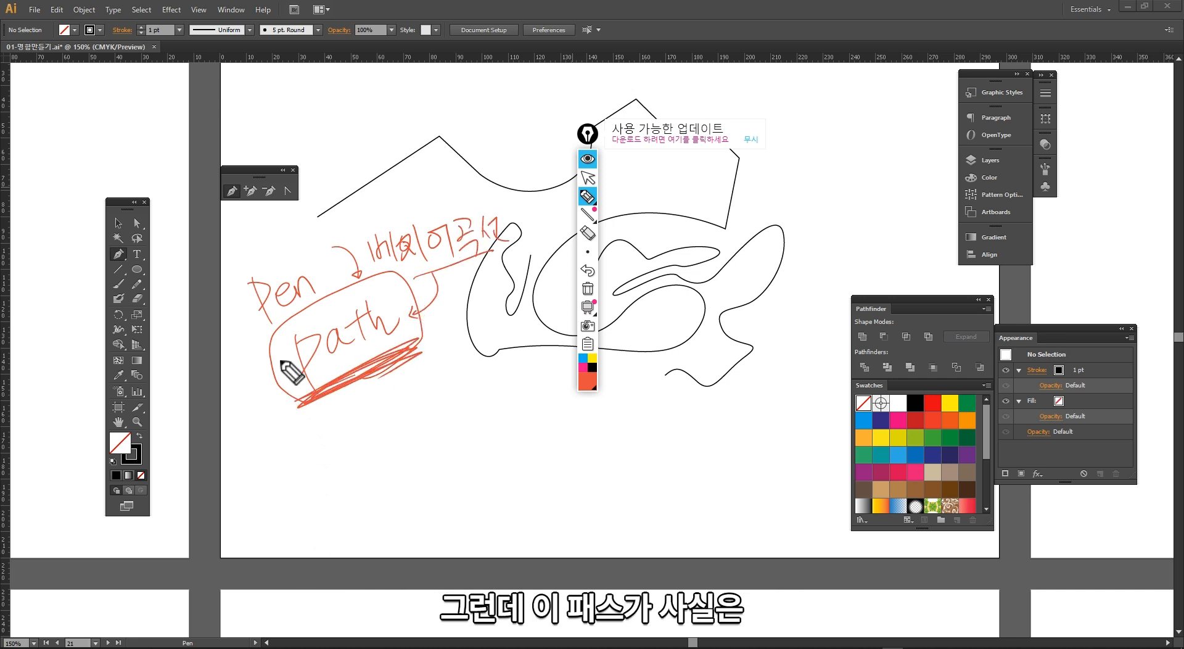
left_click_drag(401, 281, 412, 312)
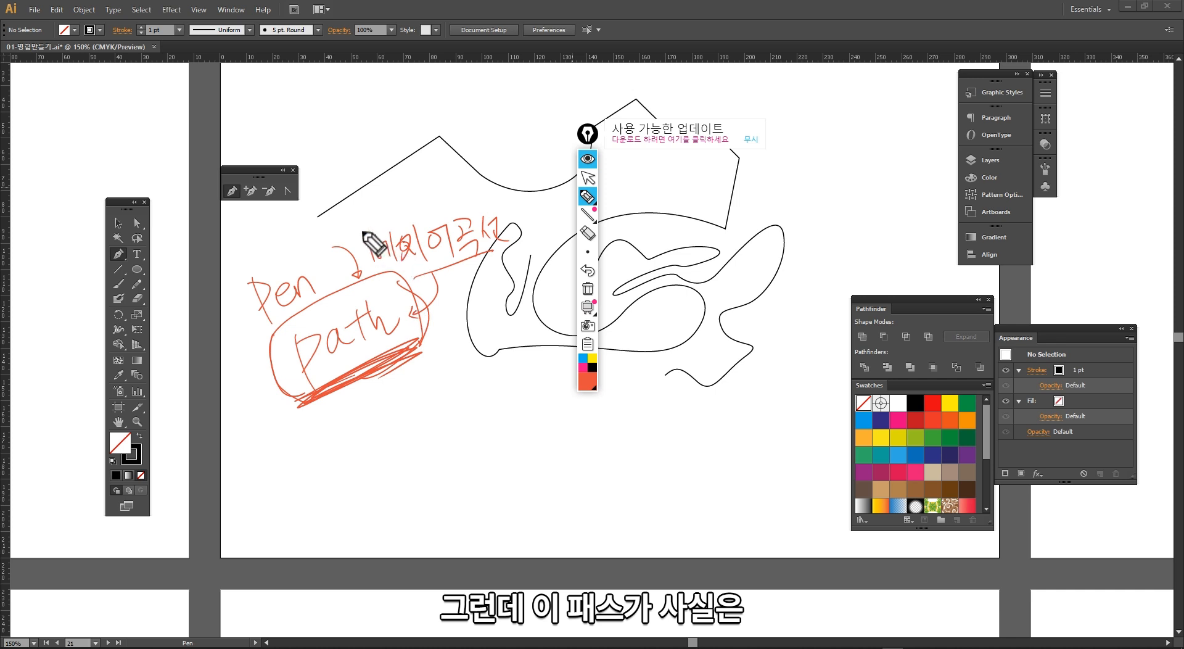
left_click_drag(362, 231, 374, 274)
left_click_drag(452, 219, 469, 261)
left_click_drag(491, 203, 505, 254)
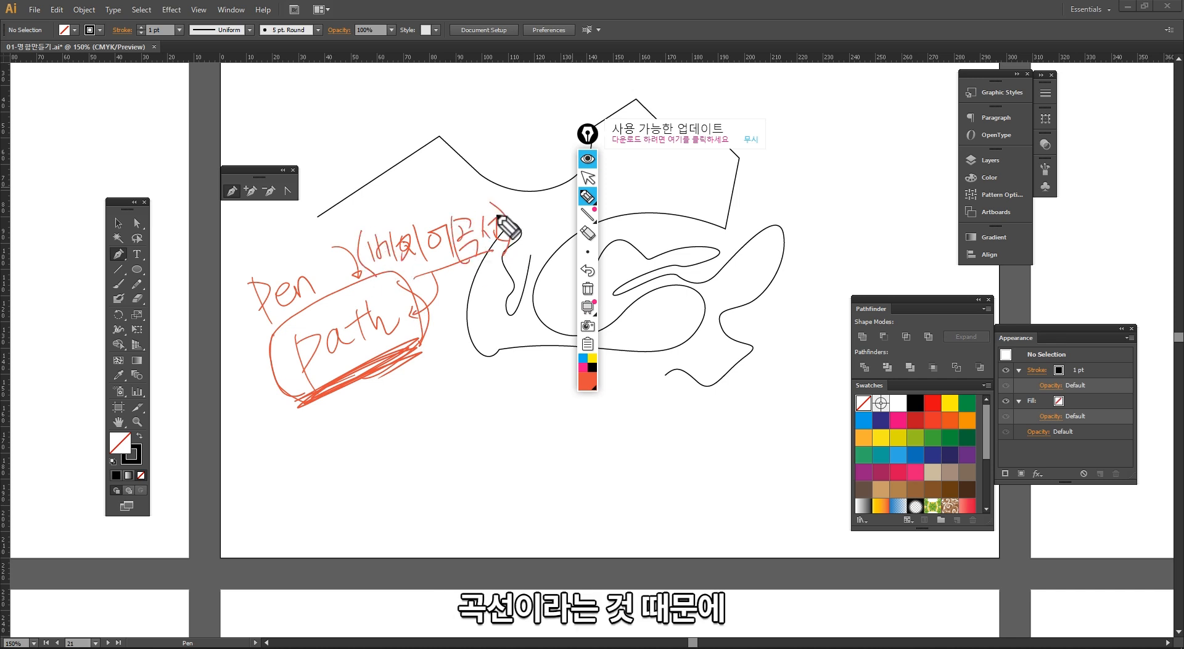
mouse_move(452, 173)
left_mouse_down()
mouse_move(459, 198)
mouse_move(462, 181)
mouse_move(474, 195)
mouse_move(477, 178)
mouse_move(521, 169)
mouse_move(439, 204)
left_mouse_up()
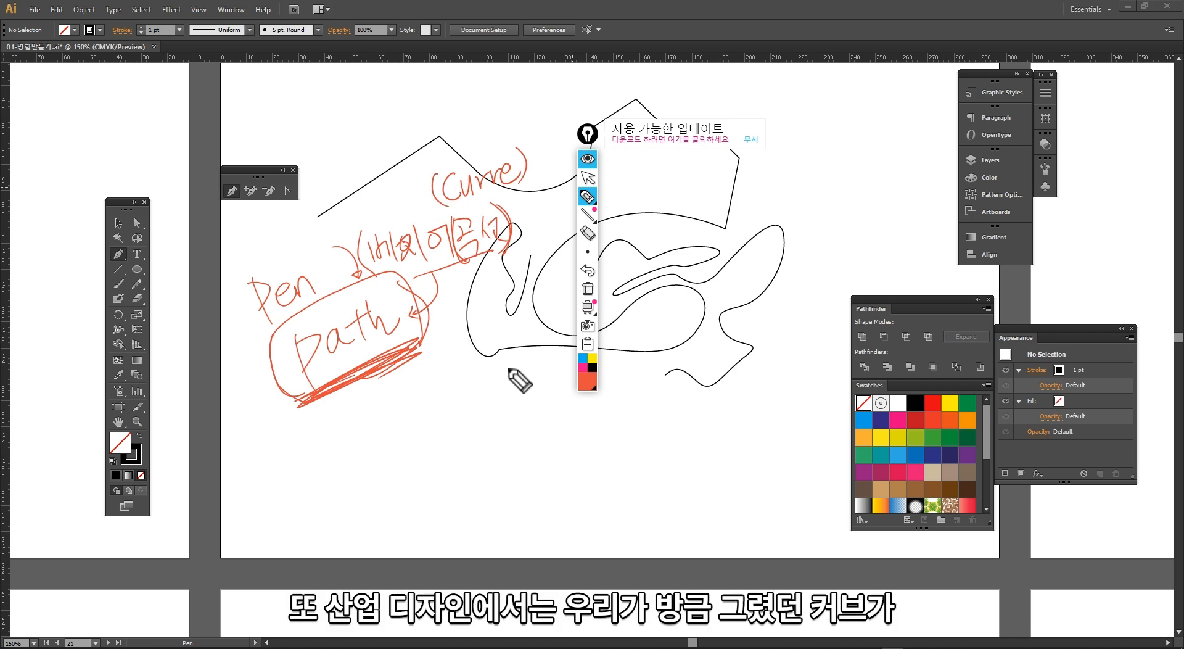
Step: Annotate '3D 모델링 기초데이터' and 'Curve 커브' with arrows, circles and underlines, scribbling out 'Path'
mouse_move(510, 373)
left_mouse_down()
mouse_move(459, 360)
mouse_move(450, 315)
mouse_move(508, 274)
mouse_move(558, 278)
mouse_move(575, 327)
mouse_move(495, 387)
mouse_move(508, 377)
mouse_move(531, 462)
mouse_move(516, 463)
mouse_move(554, 489)
mouse_move(558, 473)
mouse_move(558, 499)
left_mouse_up()
mouse_move(604, 467)
left_mouse_down()
mouse_move(663, 460)
mouse_move(688, 416)
mouse_move(706, 437)
mouse_move(728, 404)
mouse_move(793, 378)
left_mouse_up()
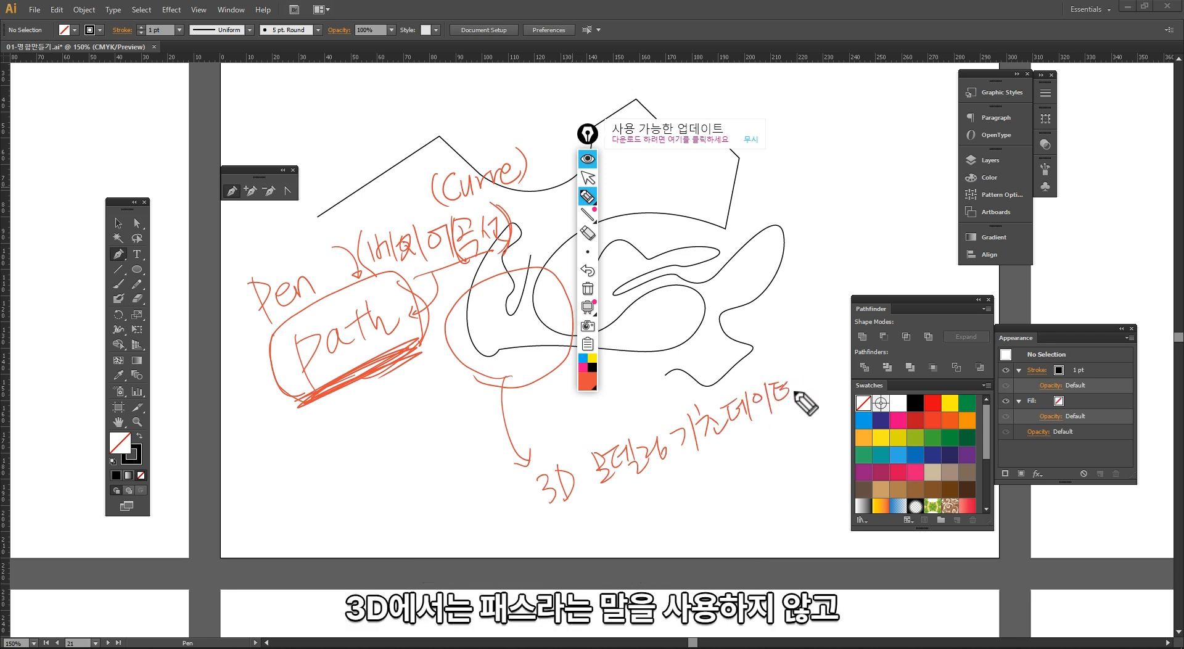
left_click_drag(596, 501, 552, 520)
mouse_move(313, 368)
left_mouse_down()
mouse_move(321, 393)
mouse_move(384, 343)
mouse_move(362, 409)
left_mouse_up()
mouse_move(637, 503)
left_mouse_down()
mouse_move(705, 493)
mouse_move(756, 457)
mouse_move(787, 467)
mouse_move(553, 524)
mouse_move(682, 386)
mouse_move(801, 448)
left_mouse_up()
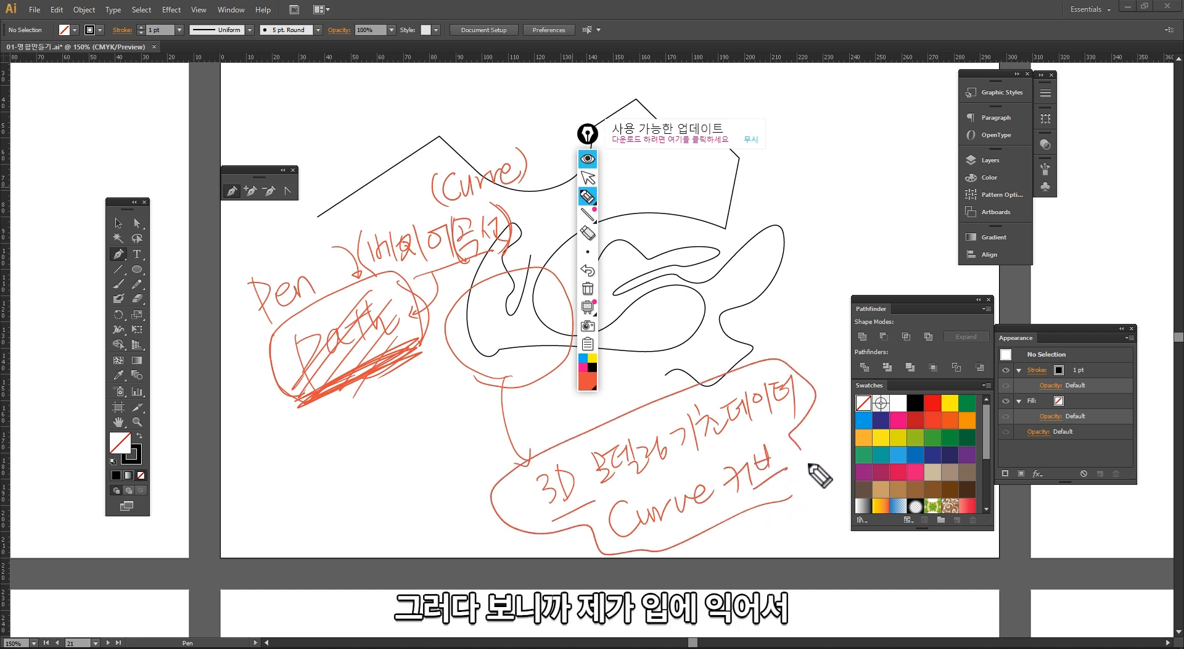
mouse_move(307, 379)
left_mouse_down()
mouse_move(283, 367)
mouse_move(313, 414)
left_mouse_up()
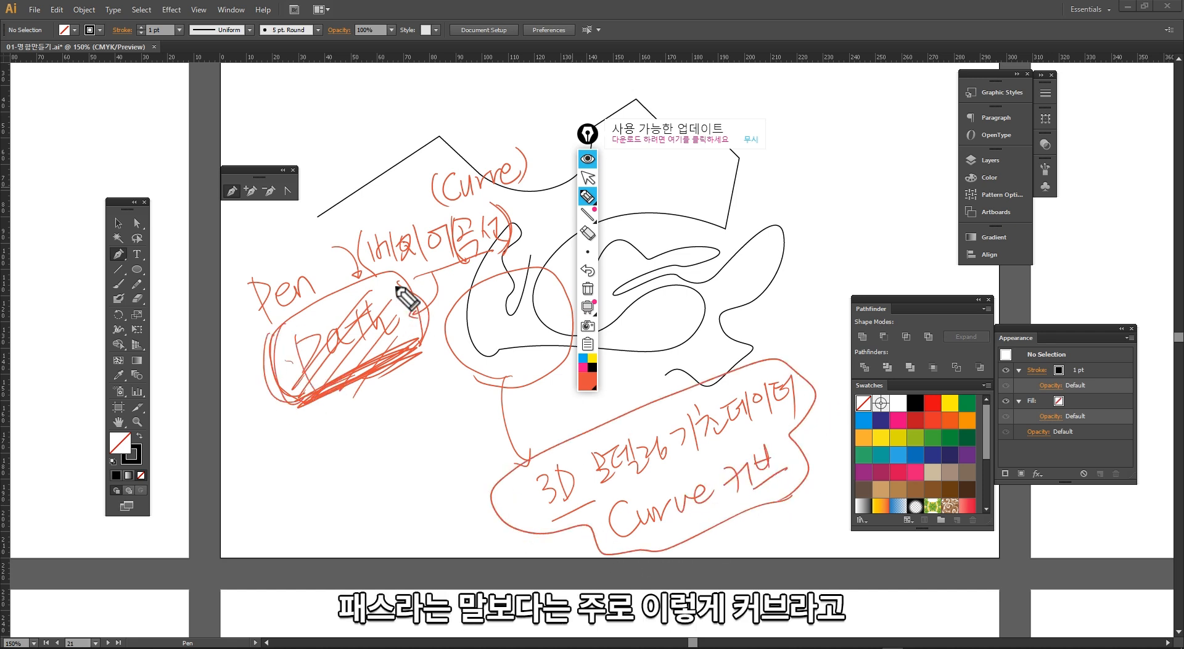
left_click_drag(407, 298, 425, 361)
mouse_move(663, 539)
left_mouse_down()
mouse_move(712, 460)
mouse_move(667, 550)
mouse_move(738, 446)
mouse_move(628, 551)
mouse_move(793, 497)
left_mouse_up()
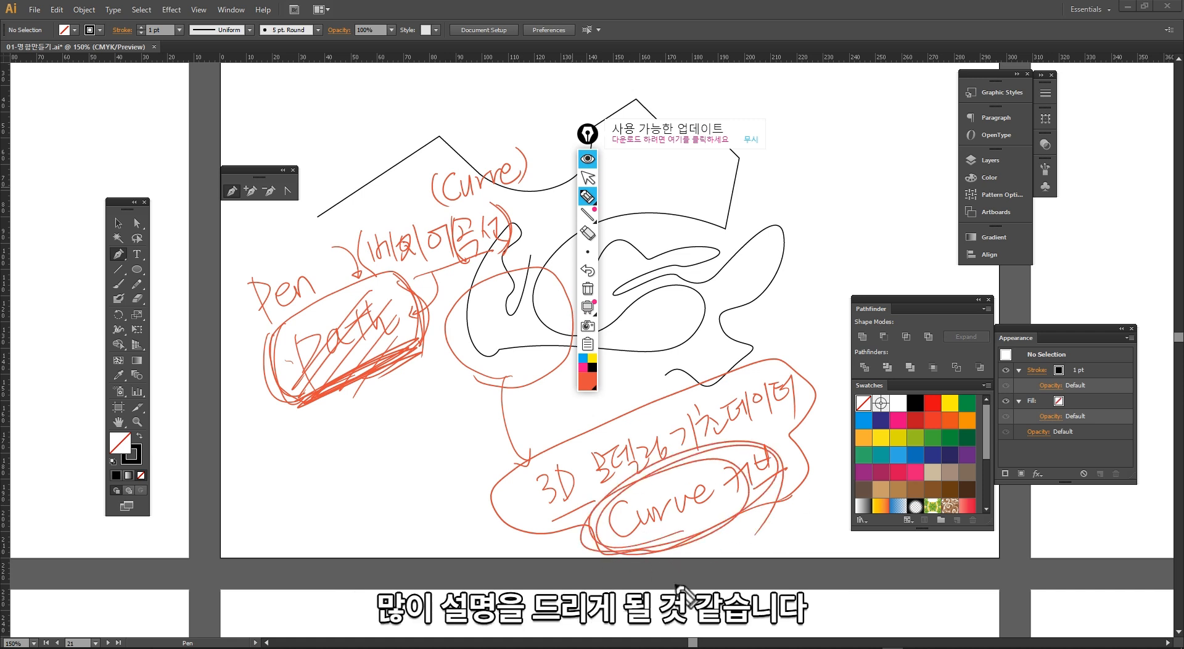
Step: Clear all screen annotations and return the annotation tool to pointer mode
key("ctrl+shift+7")
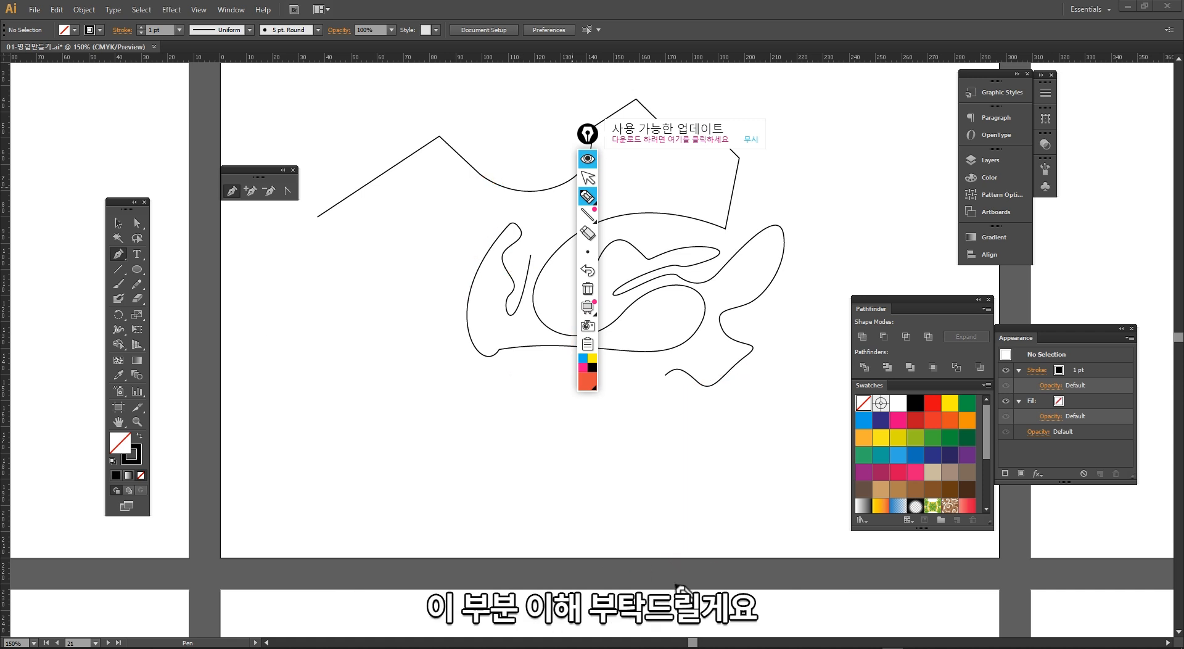
left_click(747, 148)
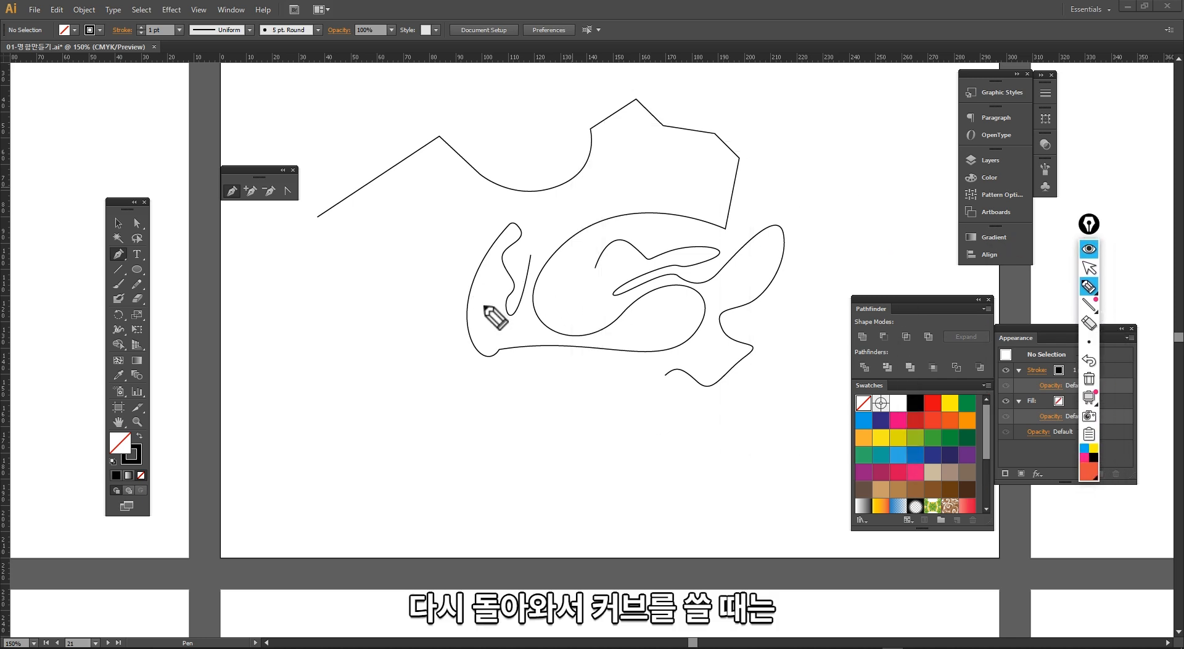
key("ctrl+shift+1")
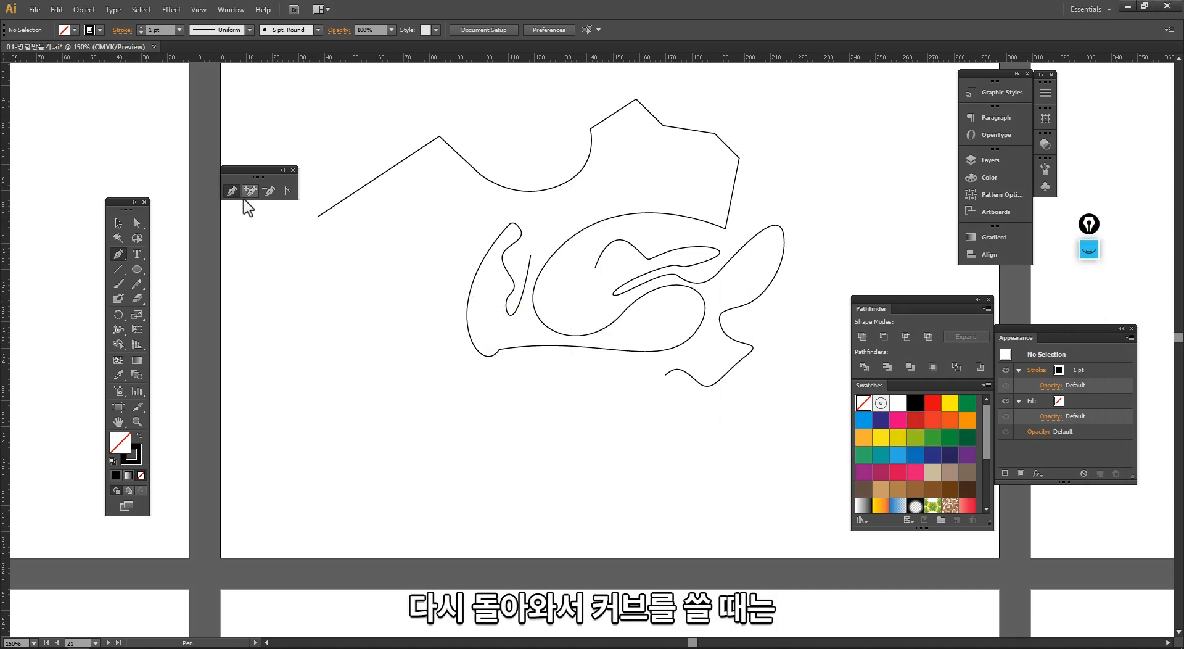
Step: Start a new Pen path and try a curve point with a very long handle, undoing that point
left_click(344, 254)
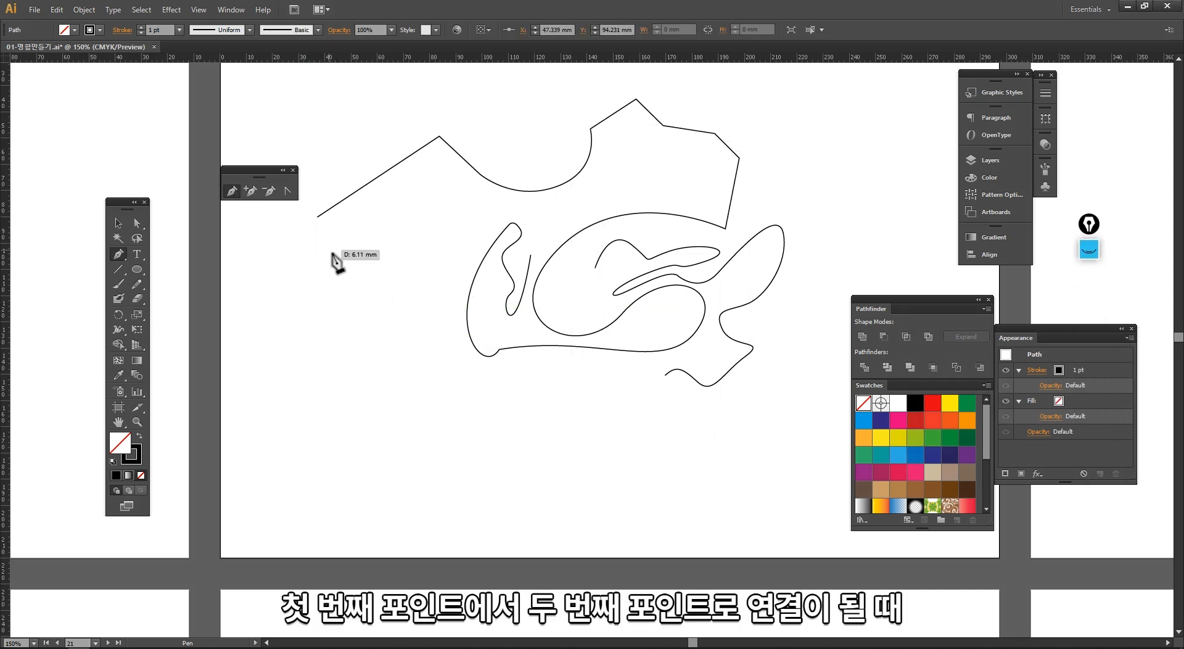
left_click_drag(333, 402, 714, 486)
left_click_drag(493, 411, 469, 355)
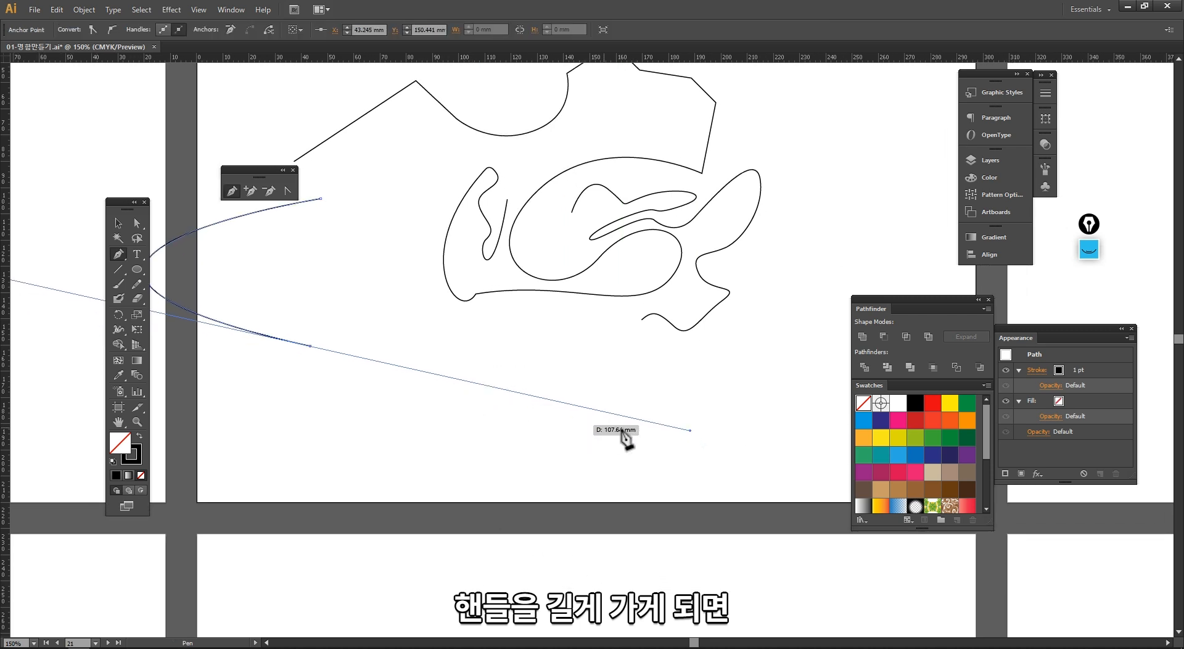
left_click(301, 394)
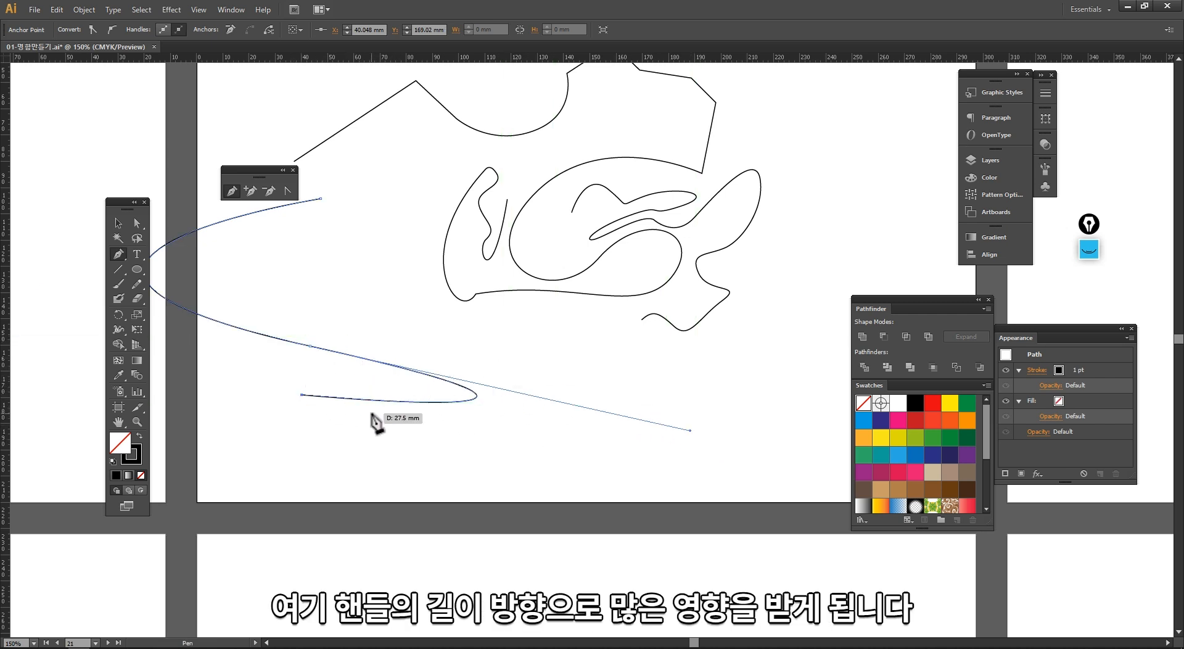
key("ctrl+z")
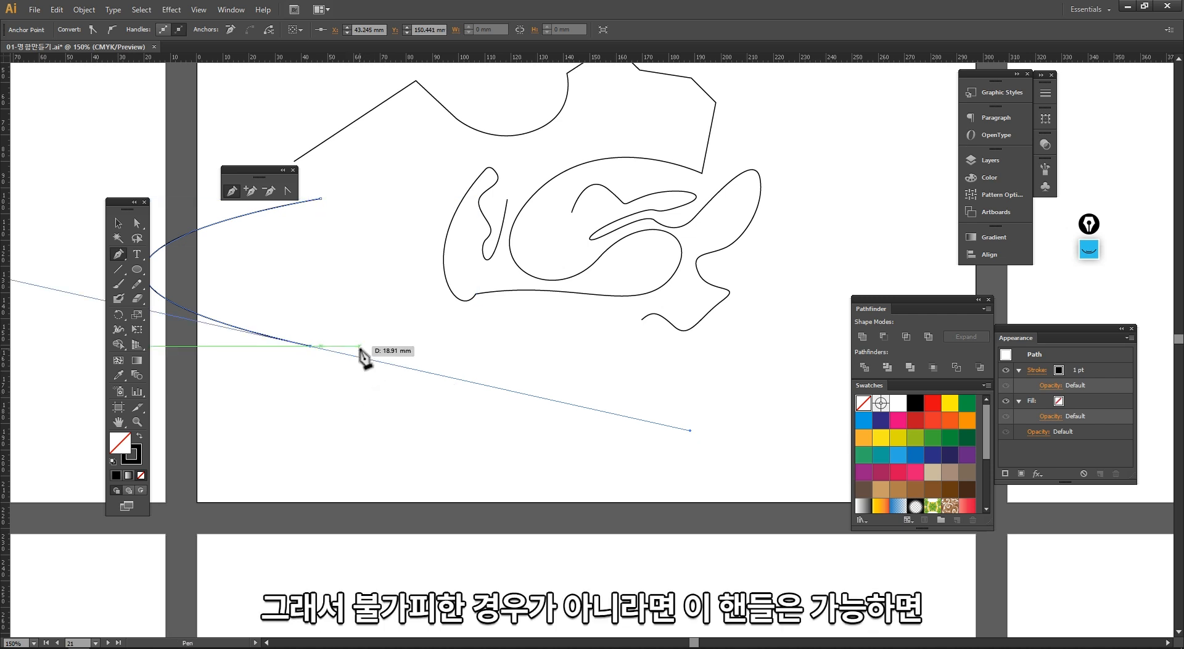
key("ctrl+z")
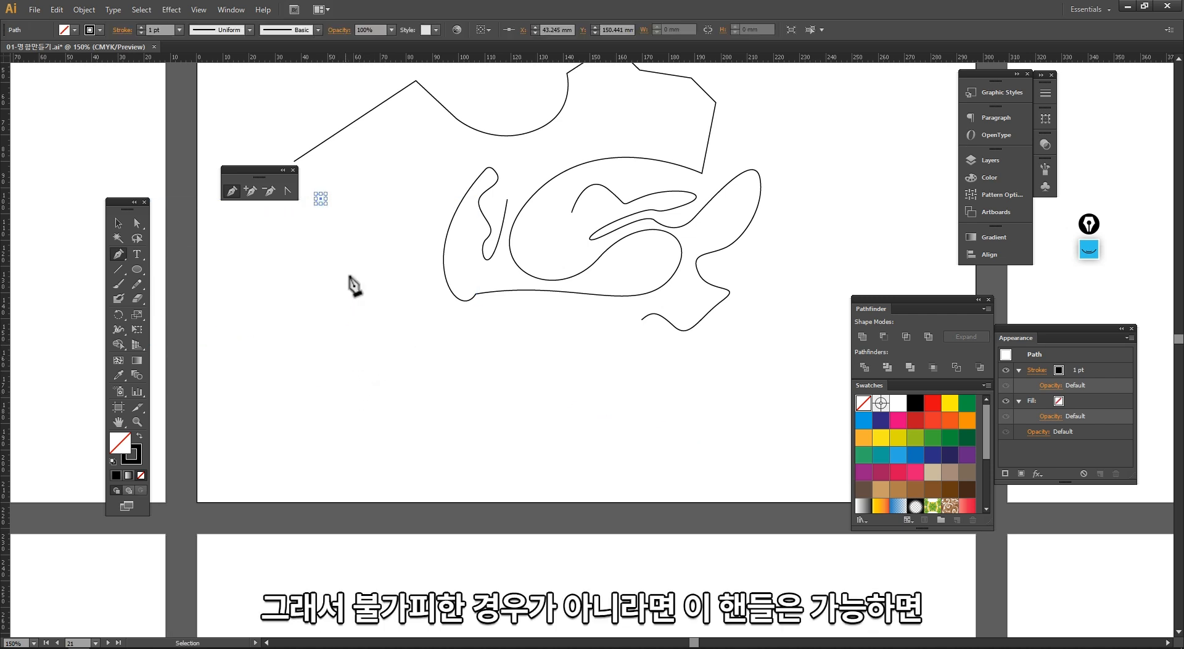
Step: Draw a long S-shaped curved path with the Pen tool through several smooth anchor points, then deselect it
left_click_drag(240, 265, 288, 298)
left_click_drag(408, 345, 540, 393)
left_click_drag(415, 399, 338, 356)
left_click_drag(267, 359, 295, 423)
left_click_drag(398, 440, 455, 427)
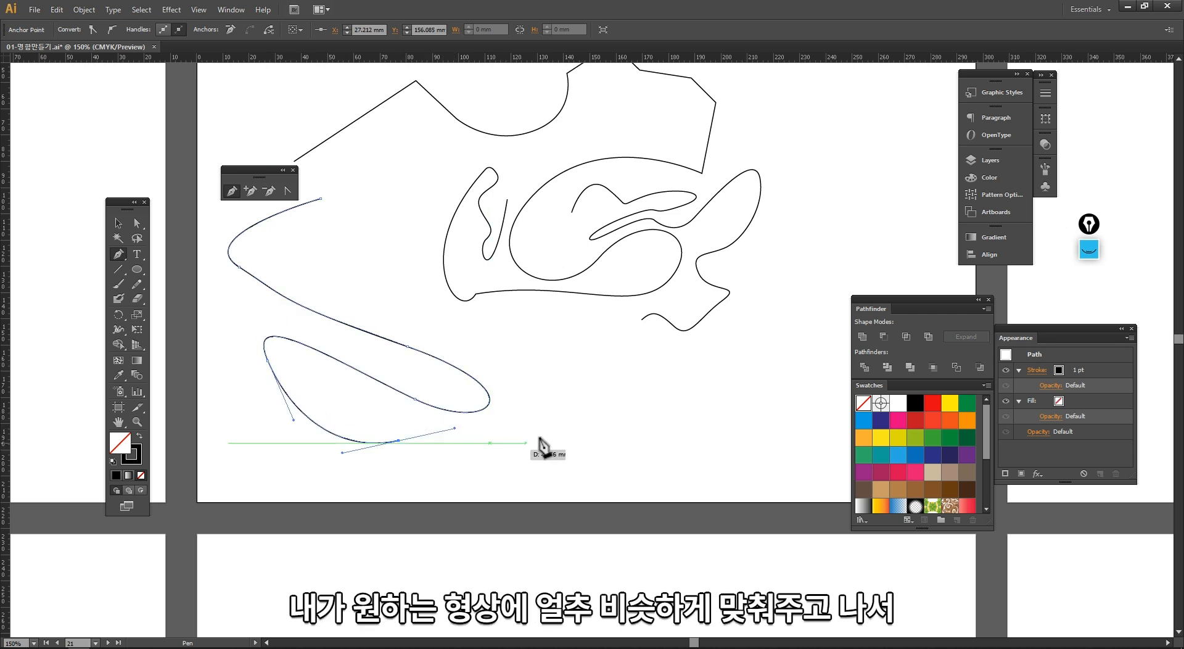
left_click_drag(564, 423, 549, 333)
left_click_drag(469, 310, 384, 274)
left_click_drag(367, 239, 372, 232)
left_click_drag(414, 187, 416, 185)
key("v")
left_click(341, 236)
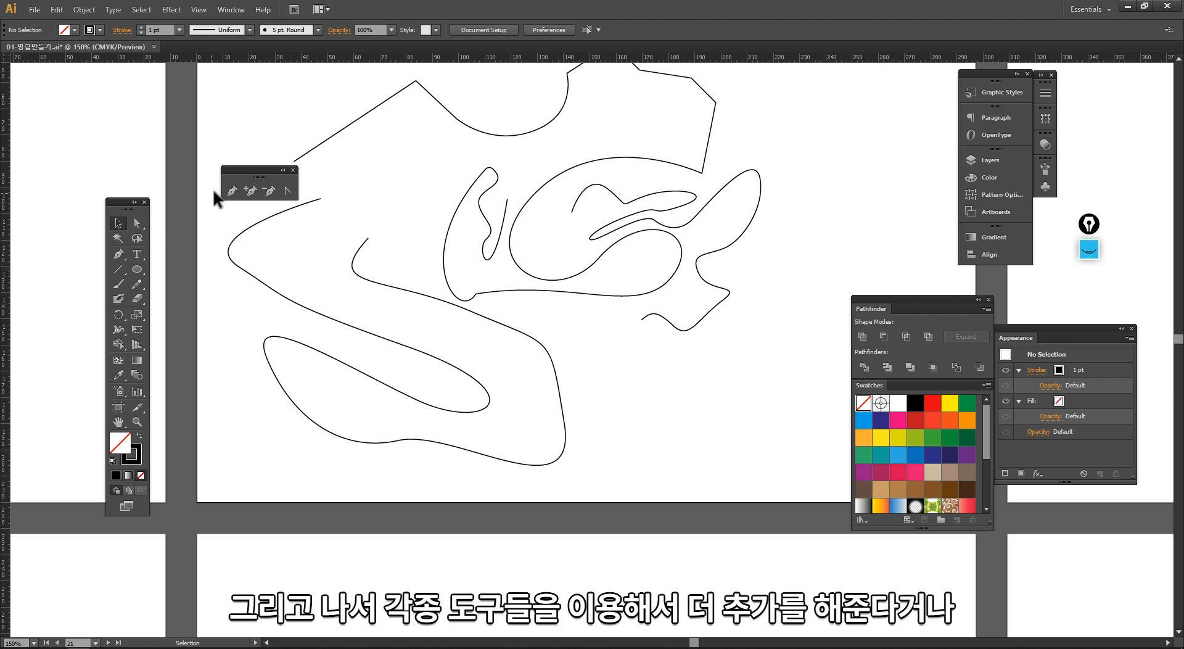
Step: Select an anchor near the top curl of the S-curve and reshape it by dragging its direction handle
left_click(232, 191)
left_click(250, 191)
left_click(287, 191)
left_click_drag(317, 243, 397, 311)
left_click_drag(322, 288, 319, 253)
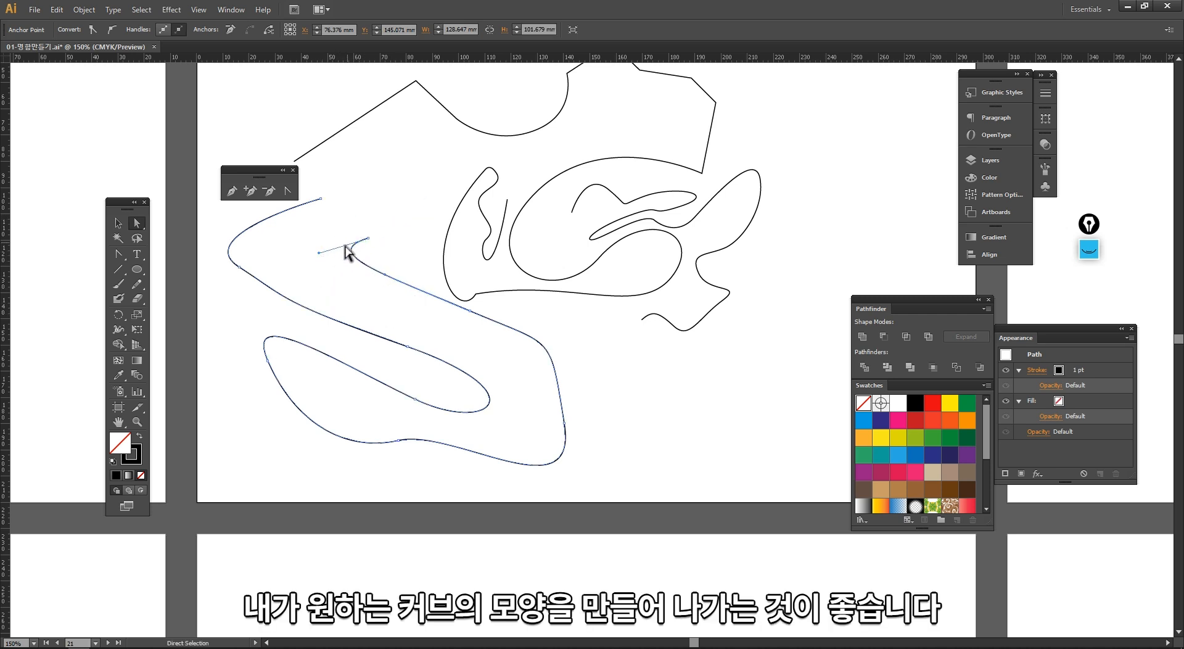
Step: Delete anchor points on the S-curve with the Delete Anchor Point tool, then undo the last deletion
left_click_drag(352, 213, 461, 248)
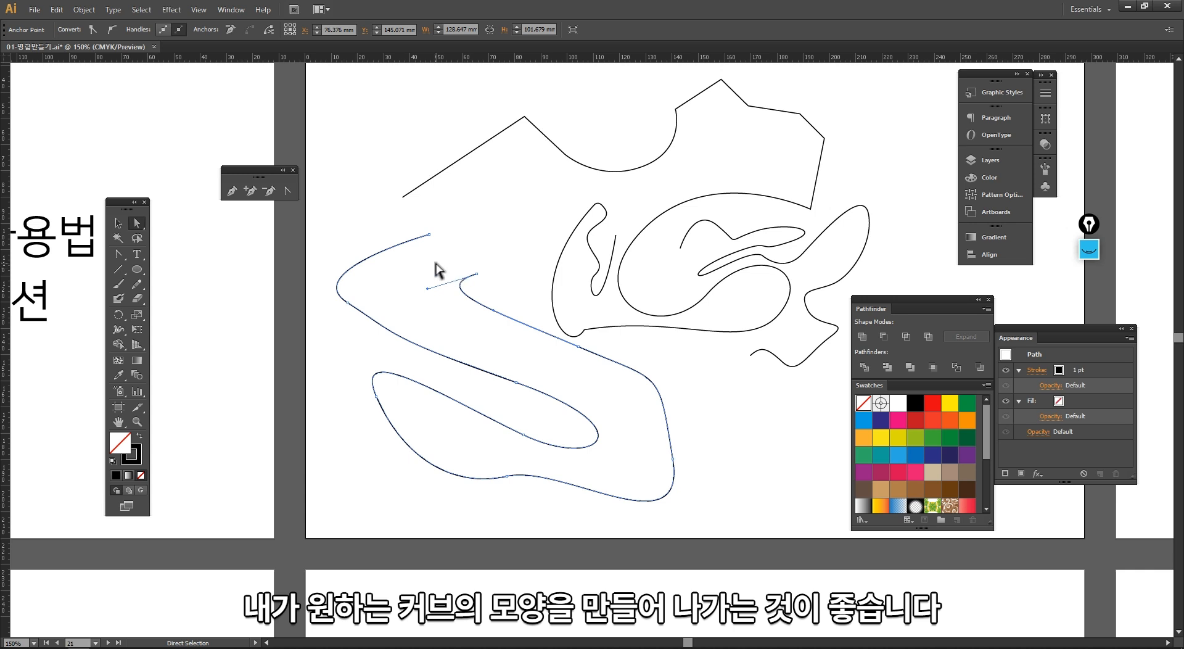
key("v")
left_click(440, 265)
left_click_drag(442, 268, 357, 274)
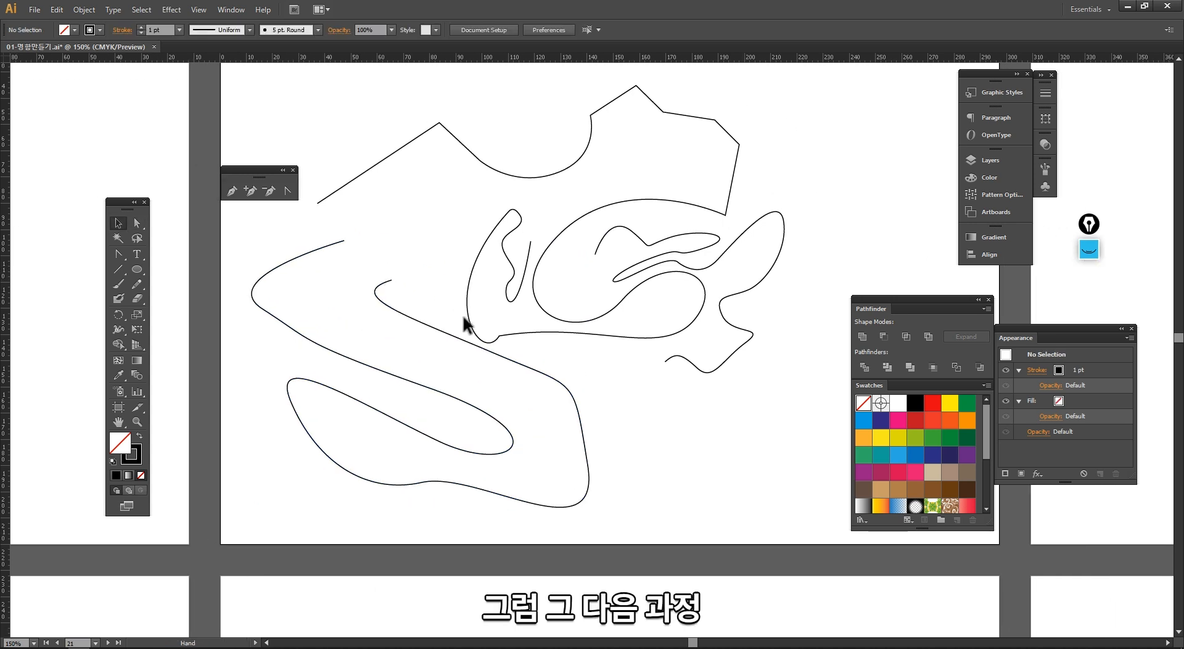
left_click_drag(585, 514, 466, 433)
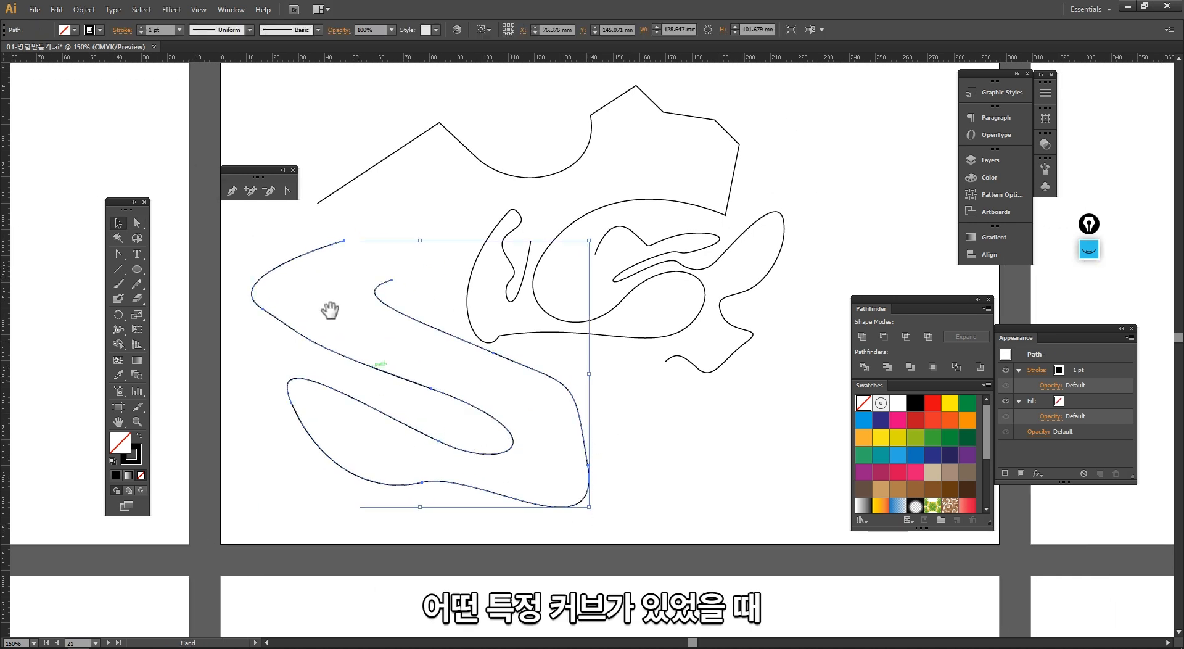
key("z")
left_click_drag(234, 220, 648, 580)
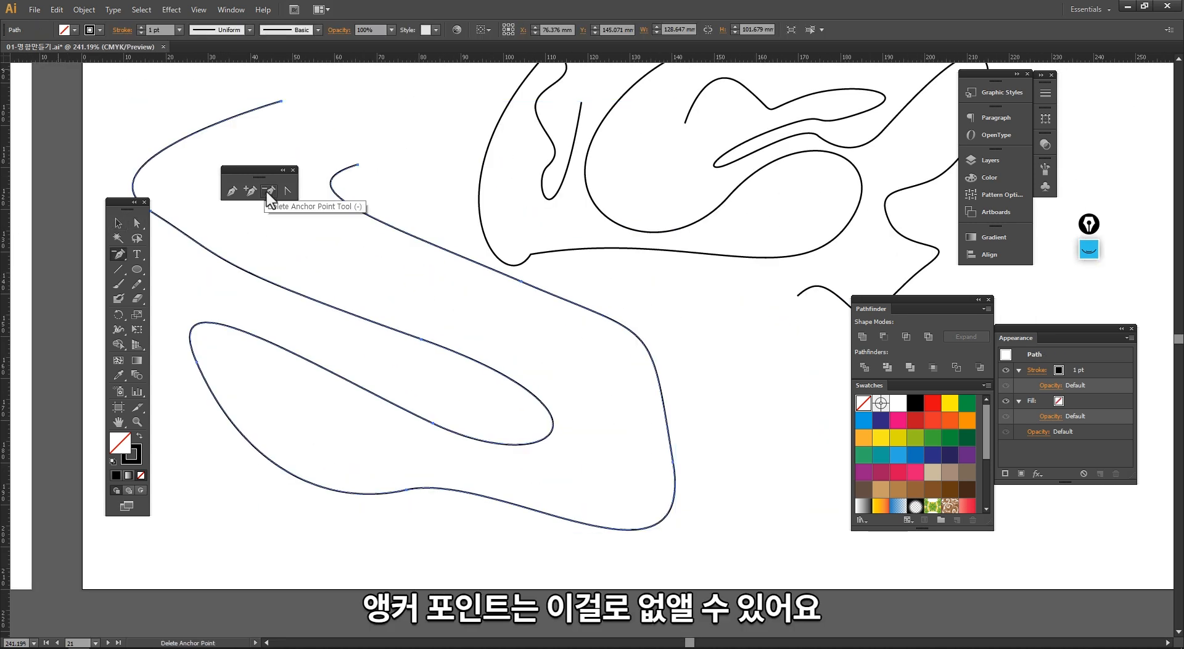
left_click(269, 190)
left_click(358, 165)
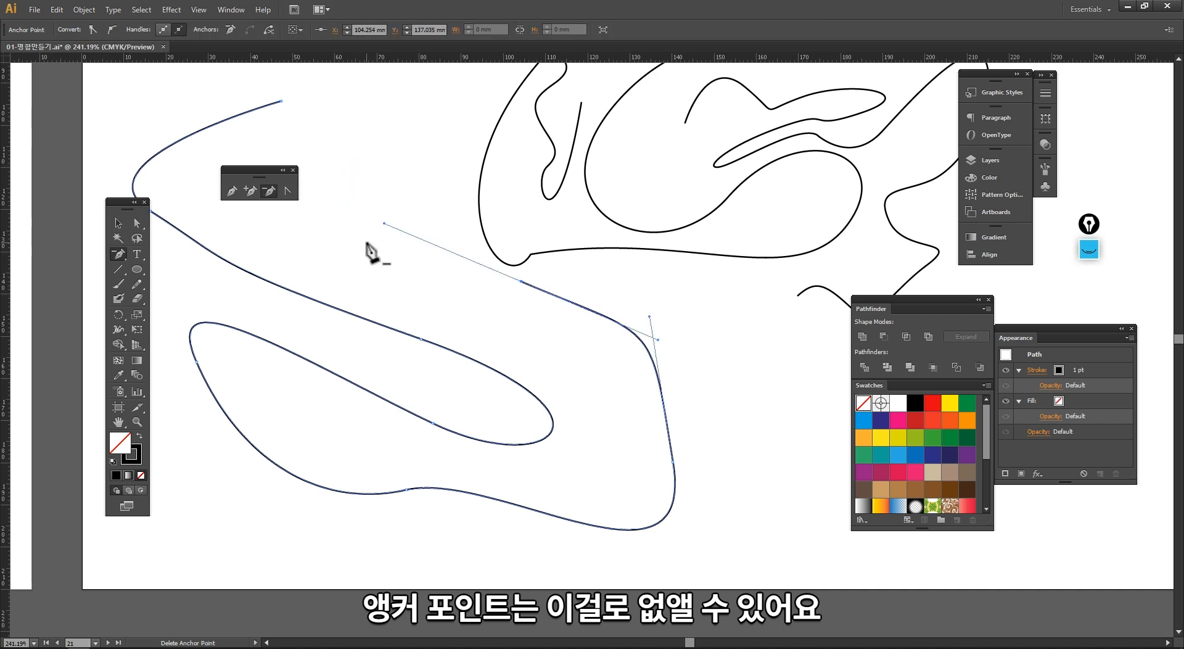
left_click(522, 281)
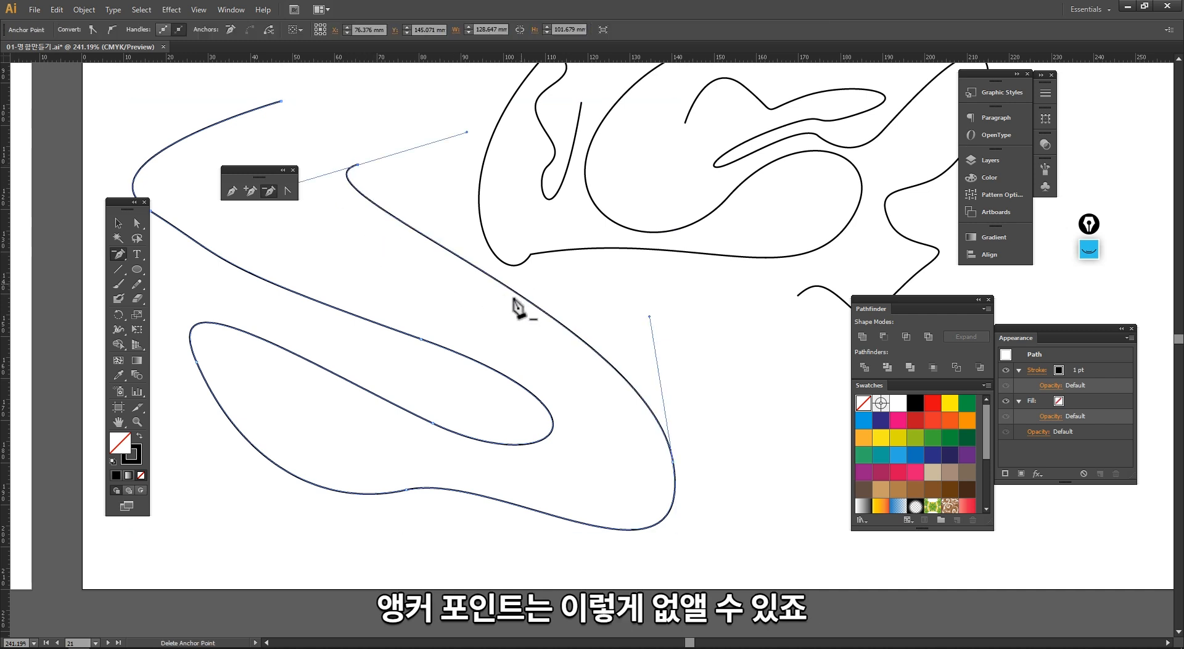
key("v")
key("ctrl+z")
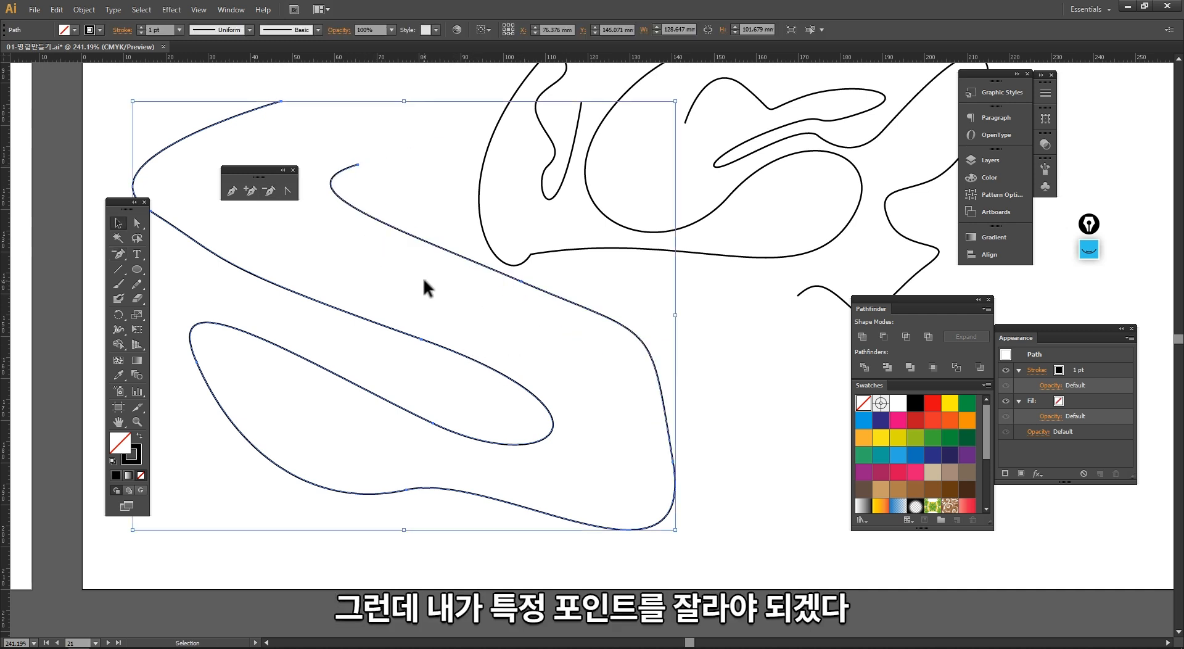
Step: Cut the S-curve at two points along its upper diagonal with the Scissors tool
left_click(426, 287)
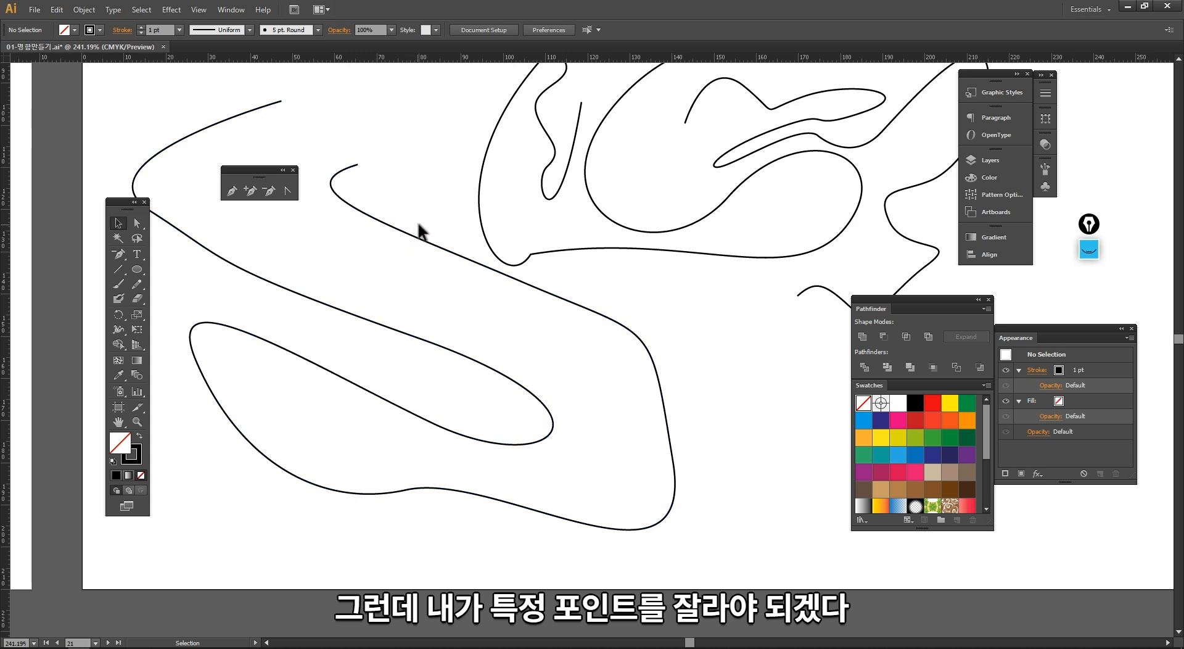
left_click_drag(145, 299, 170, 312)
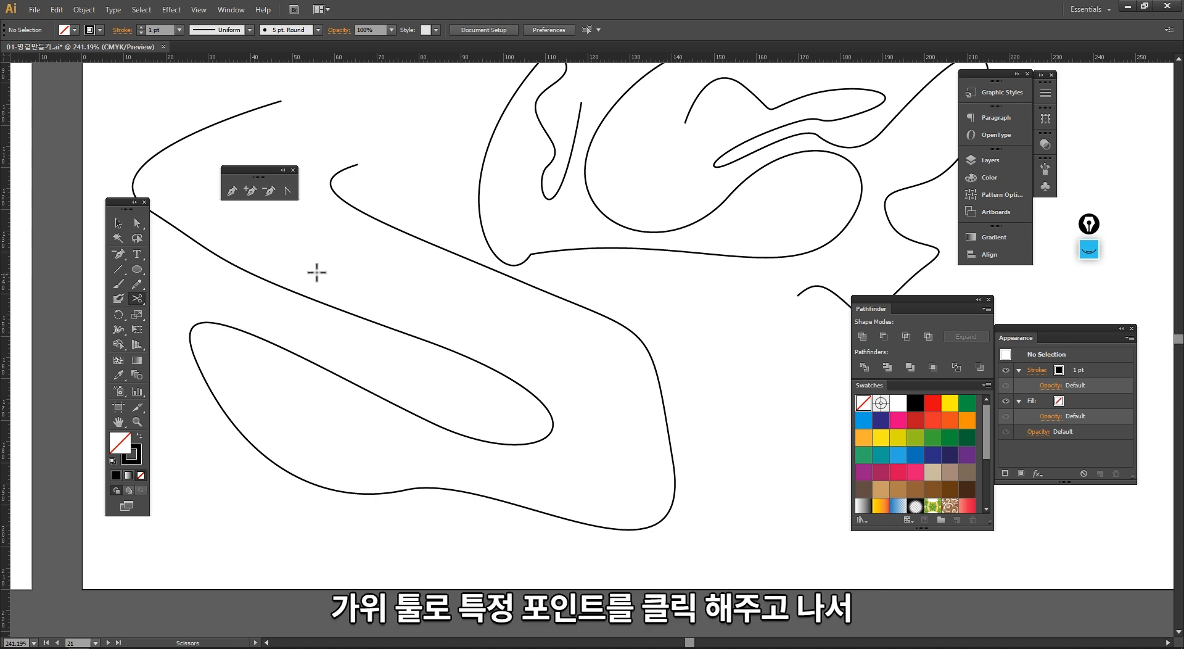
left_click(393, 227)
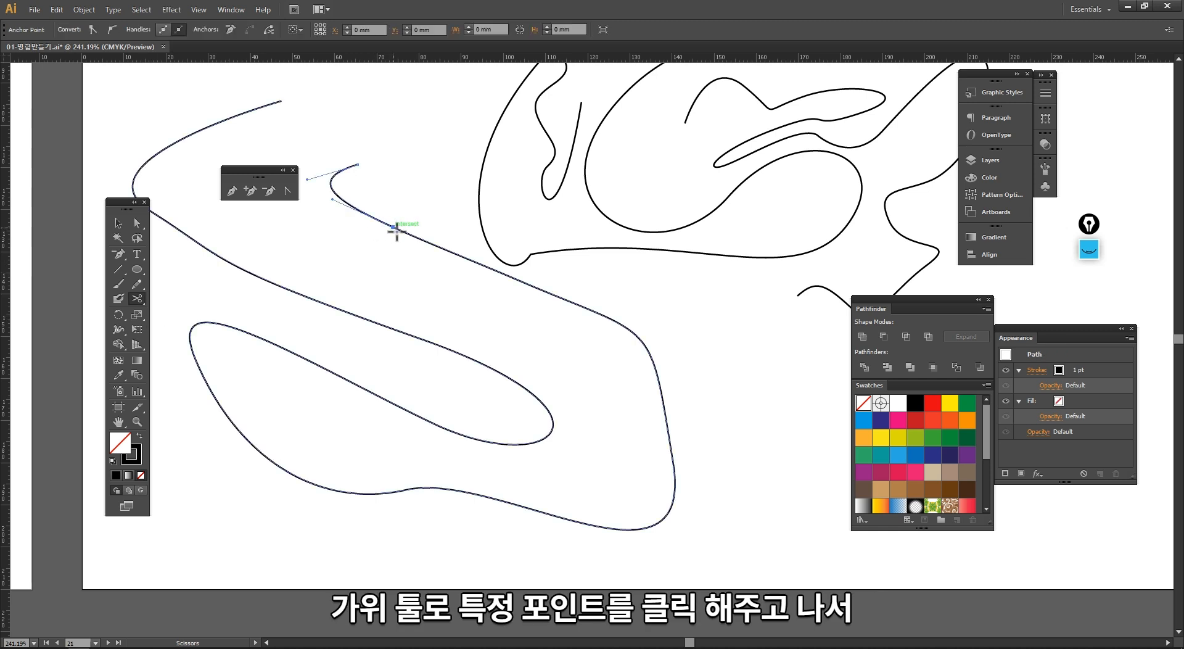
left_click(485, 266)
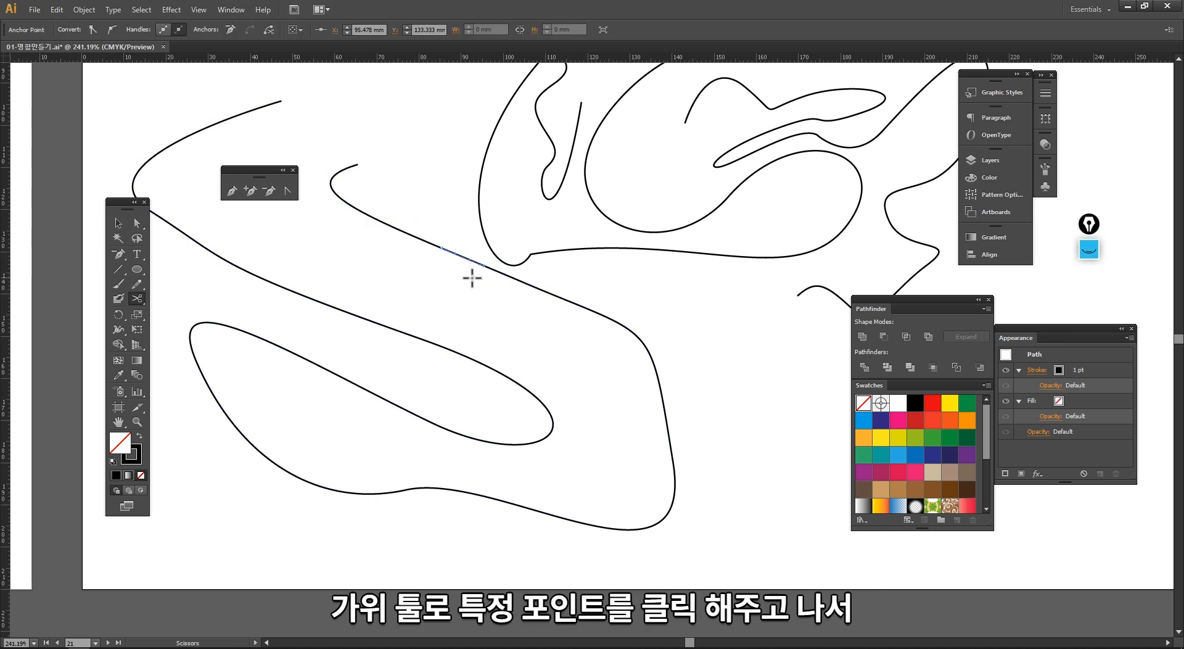
Step: Pull the cut segments apart and delete the loose middle pieces
left_click(263, 264)
left_click_drag(367, 215, 356, 183)
left_click_drag(421, 239, 418, 274)
left_click(440, 322)
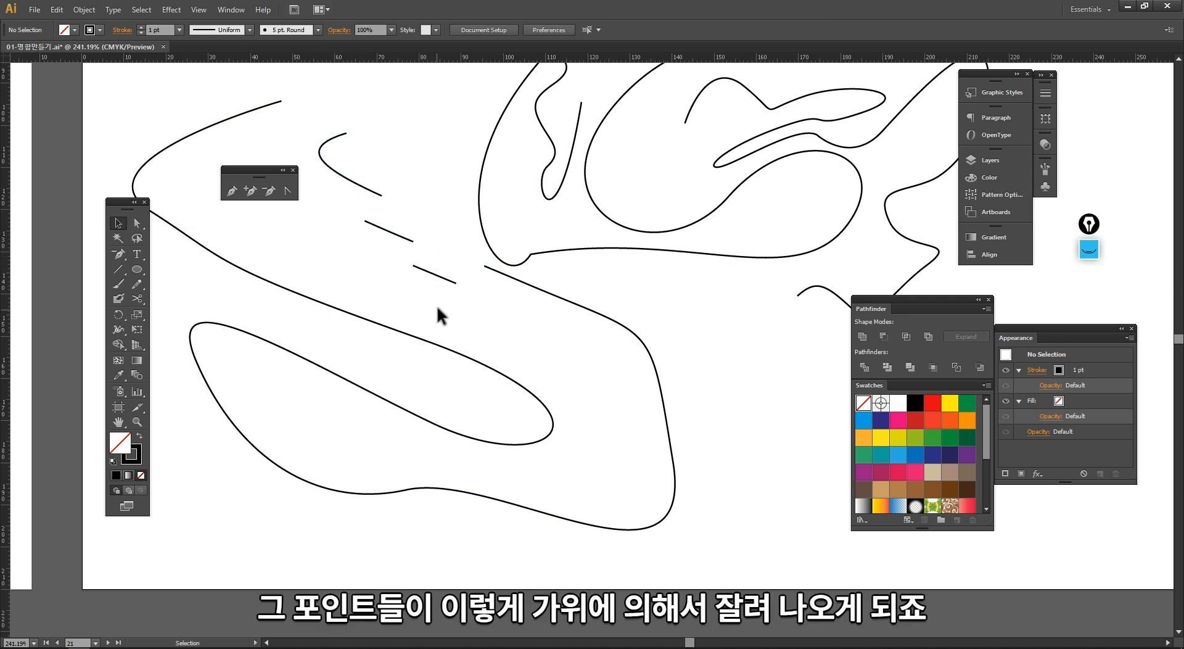
left_click_drag(370, 219, 372, 220)
key("Delete")
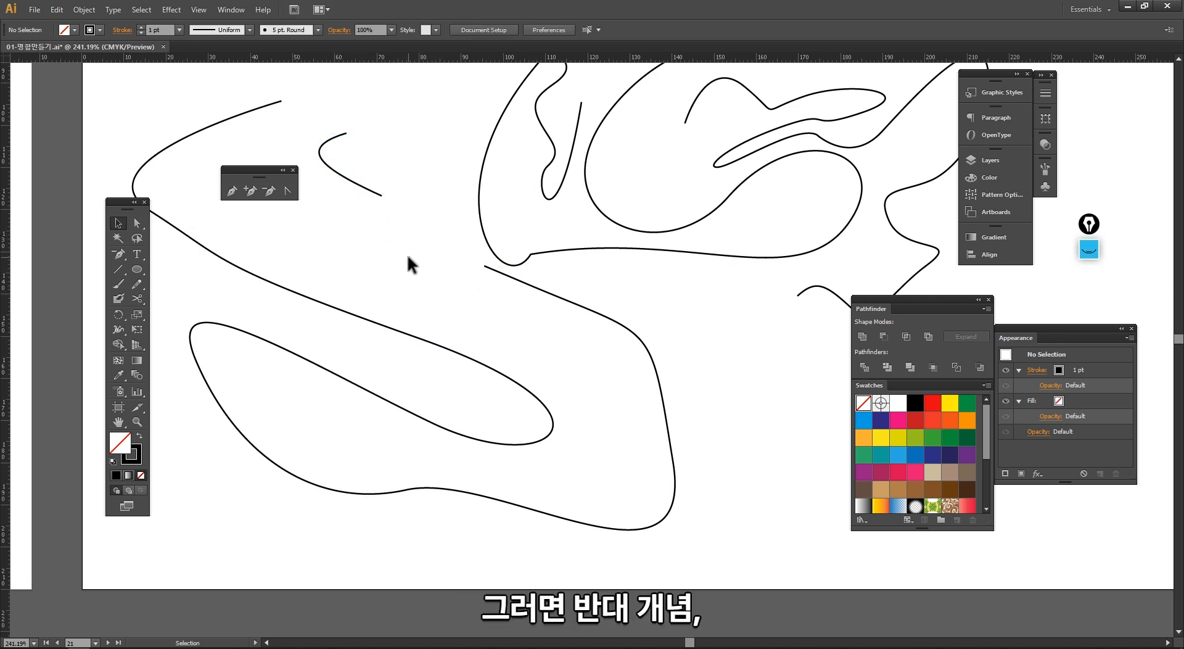
Step: Reconnect the upper path's open end to the curl's end with the Pen tool, adding a curved anchor between them
left_click_drag(355, 175, 357, 179)
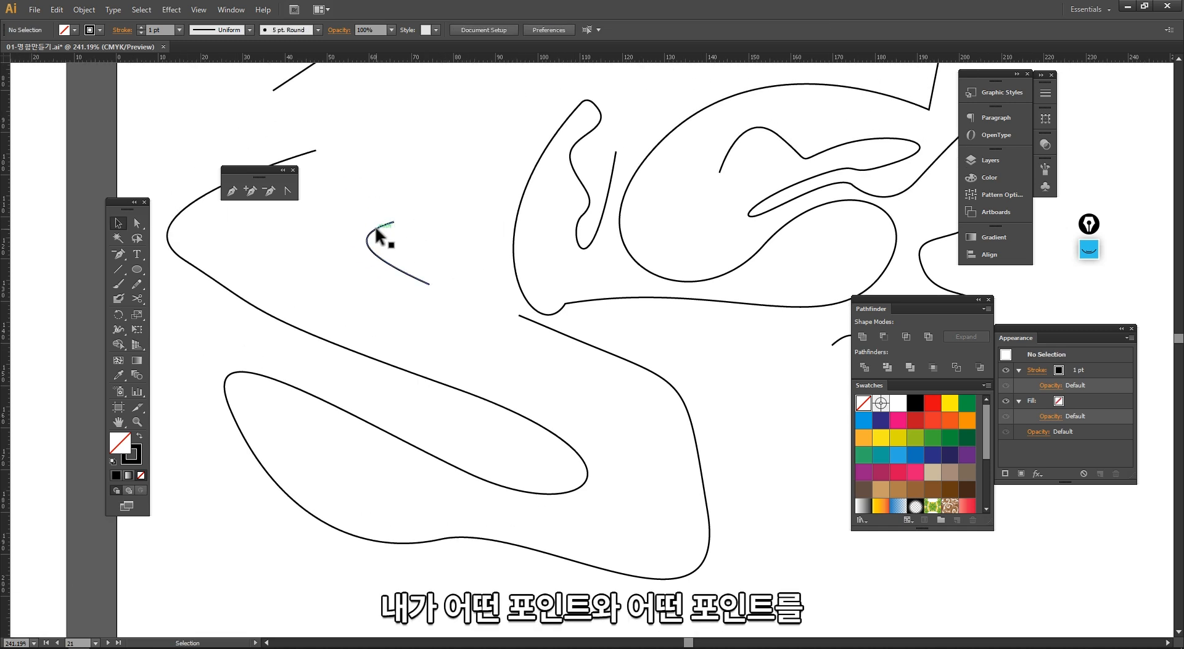
left_click(393, 221)
left_click(316, 152)
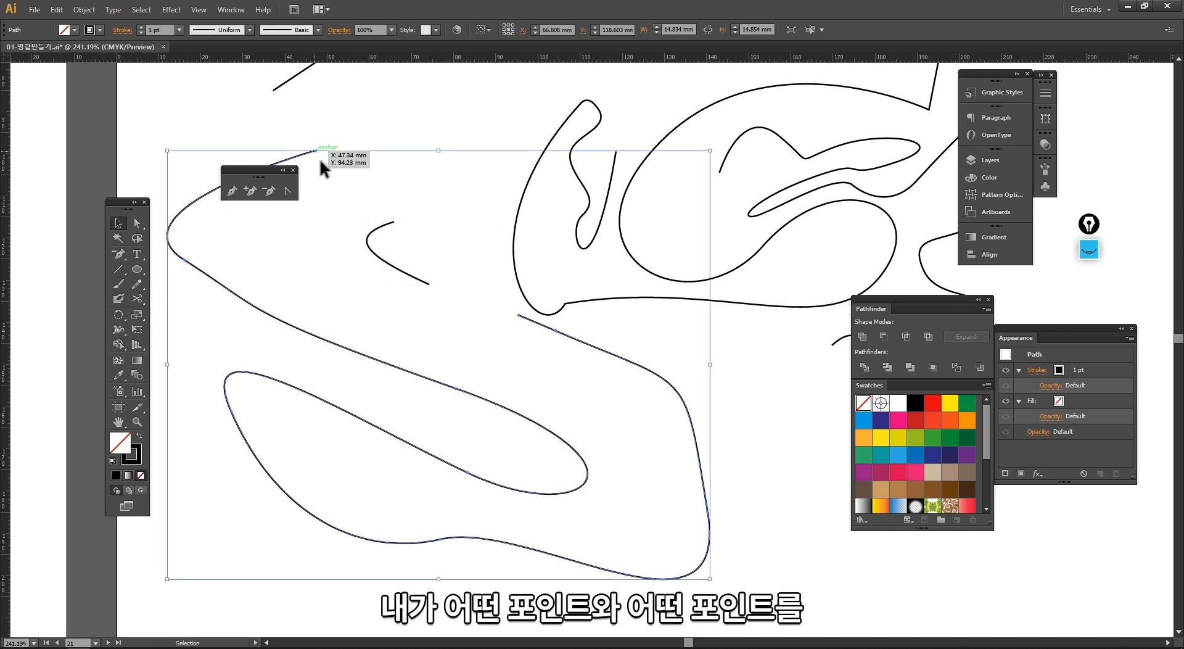
left_click(319, 146)
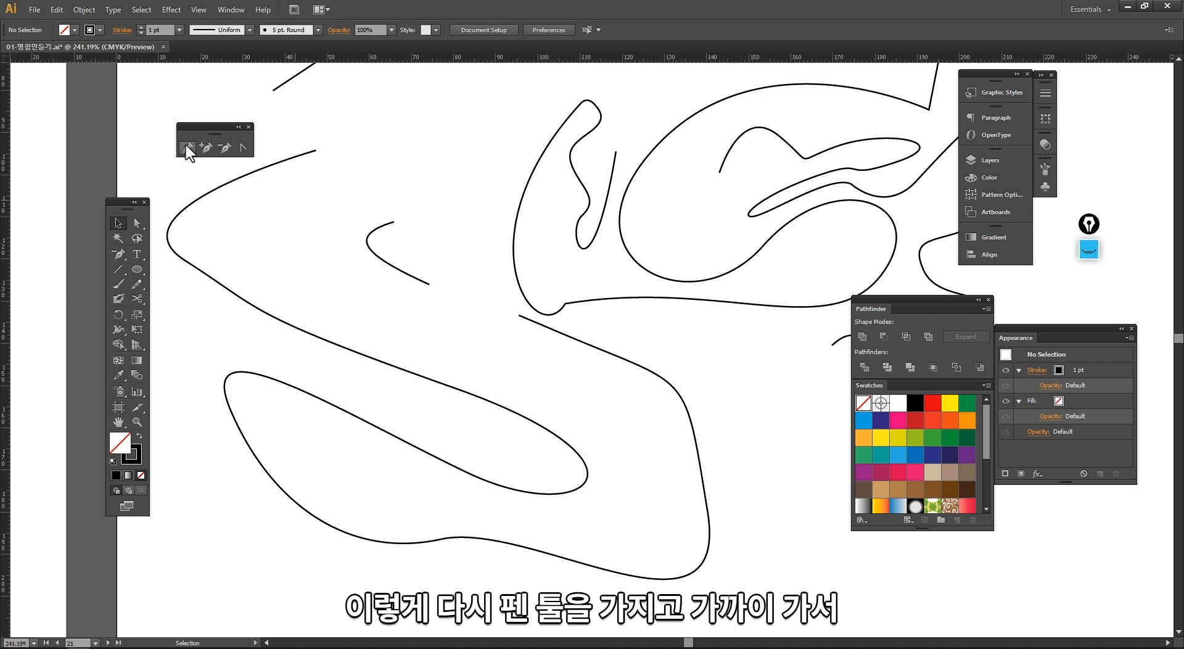
left_click(187, 148)
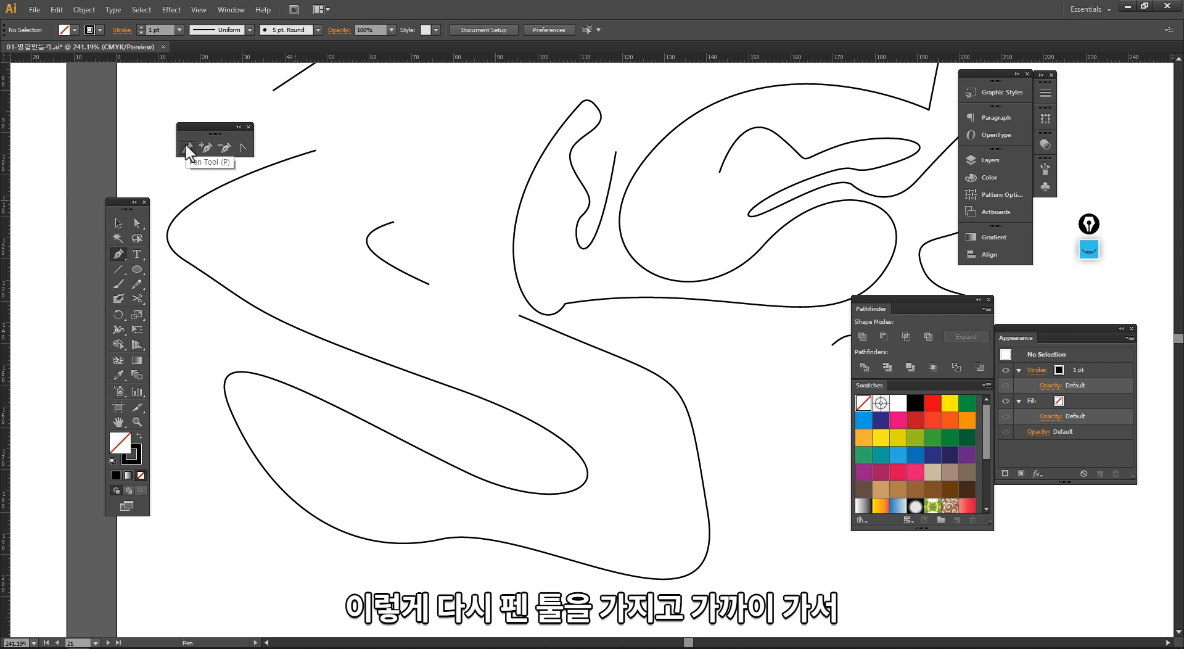
left_click(316, 149)
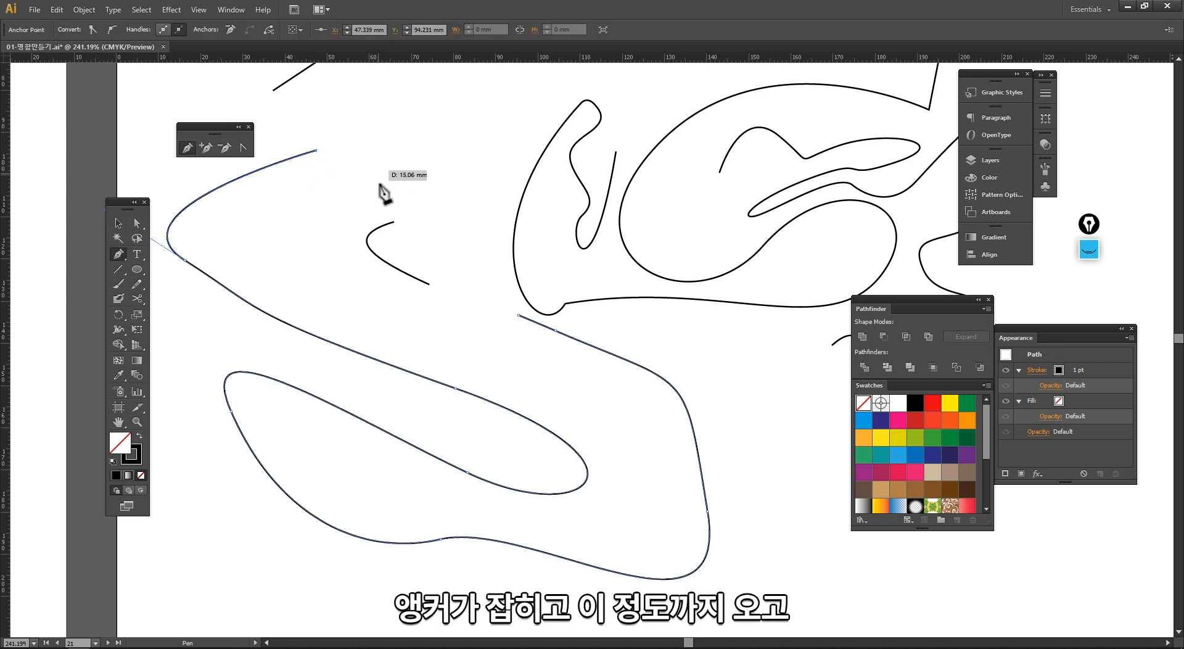
left_click_drag(404, 172, 427, 211)
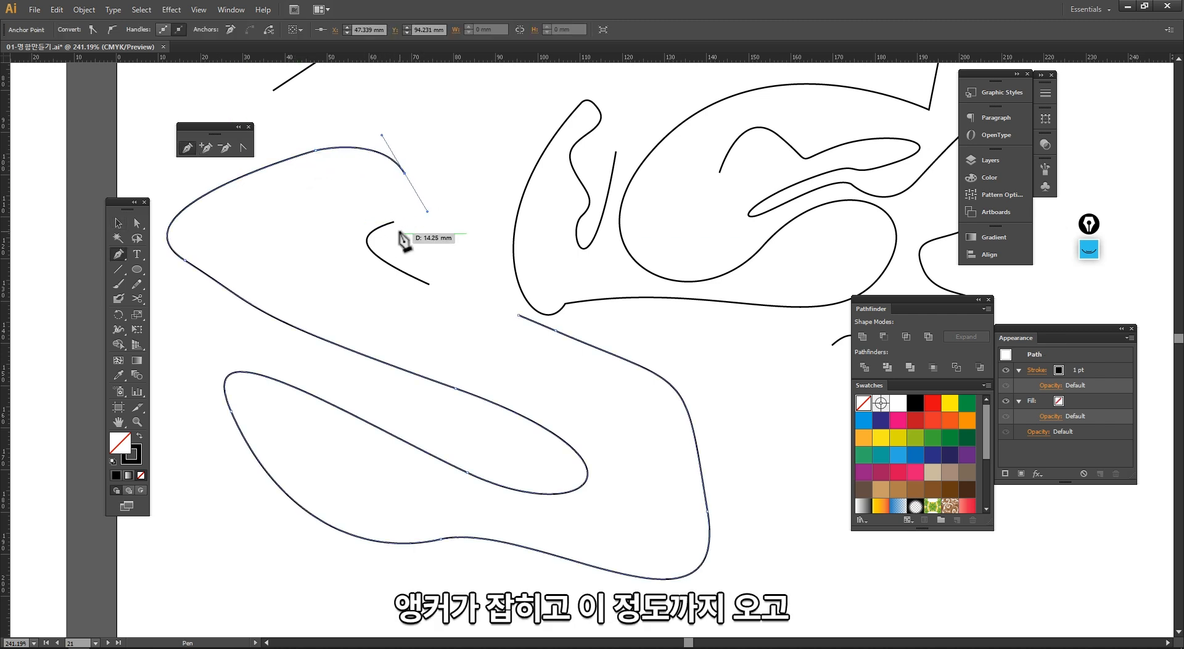
left_click(394, 223)
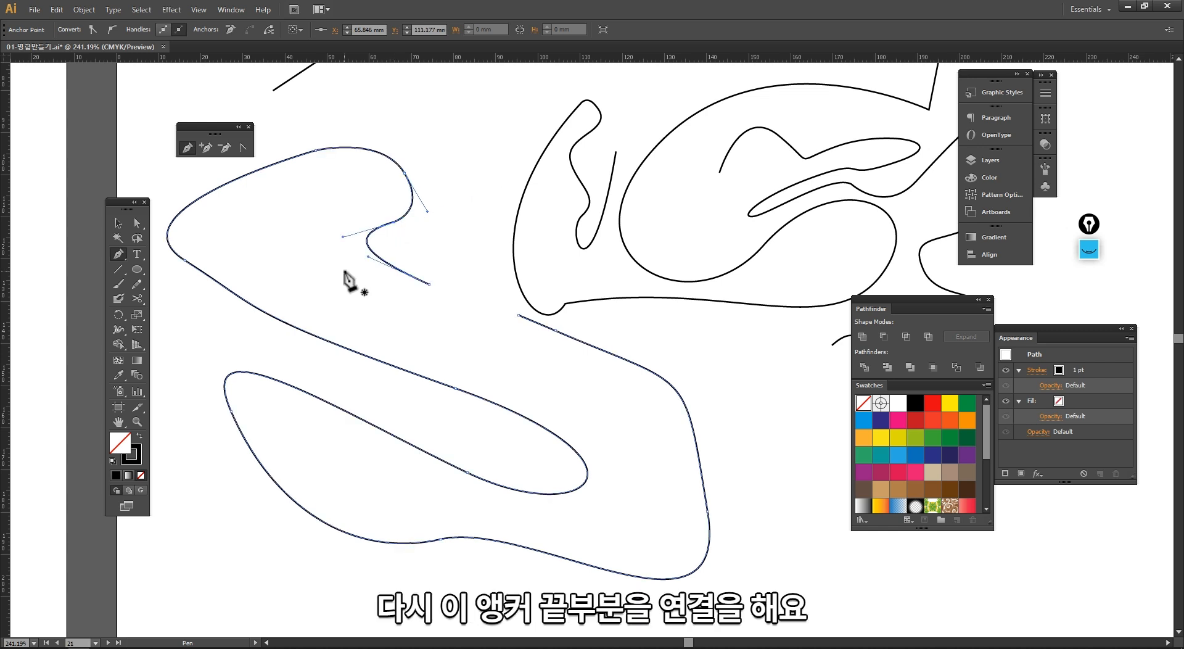
key("v")
left_click(362, 180)
left_click_drag(375, 158, 388, 125)
key("ctrl+z")
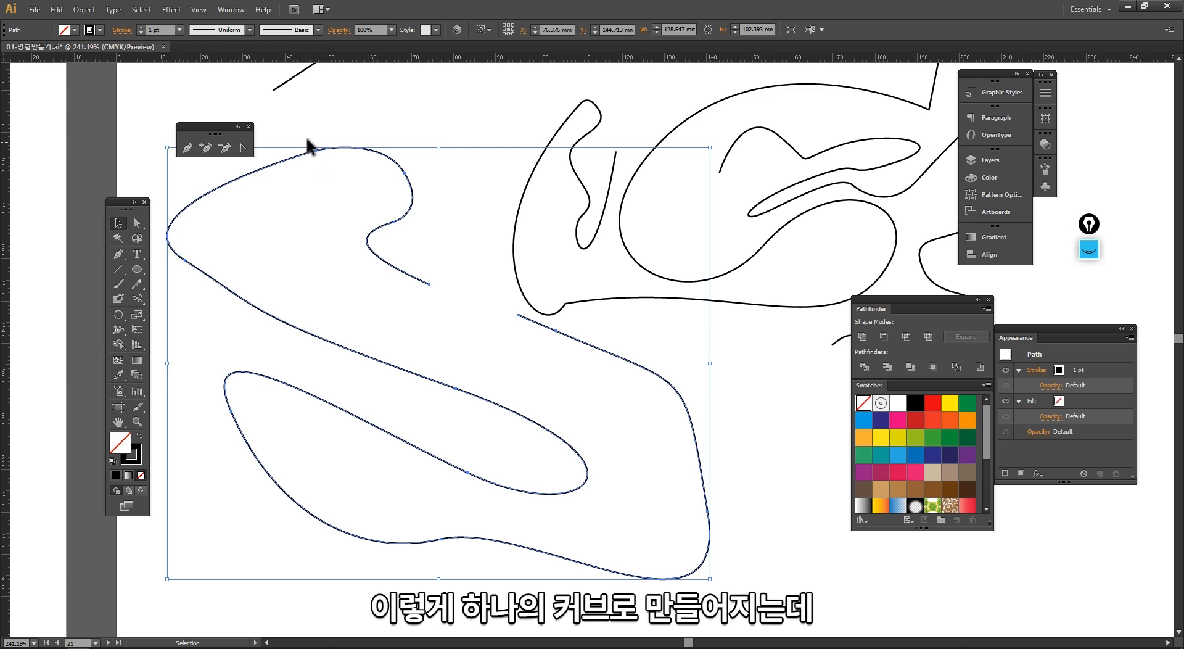
Step: Join the curl's end to the lower path's end with a straight Pen segment, then undo the join
left_click(333, 226)
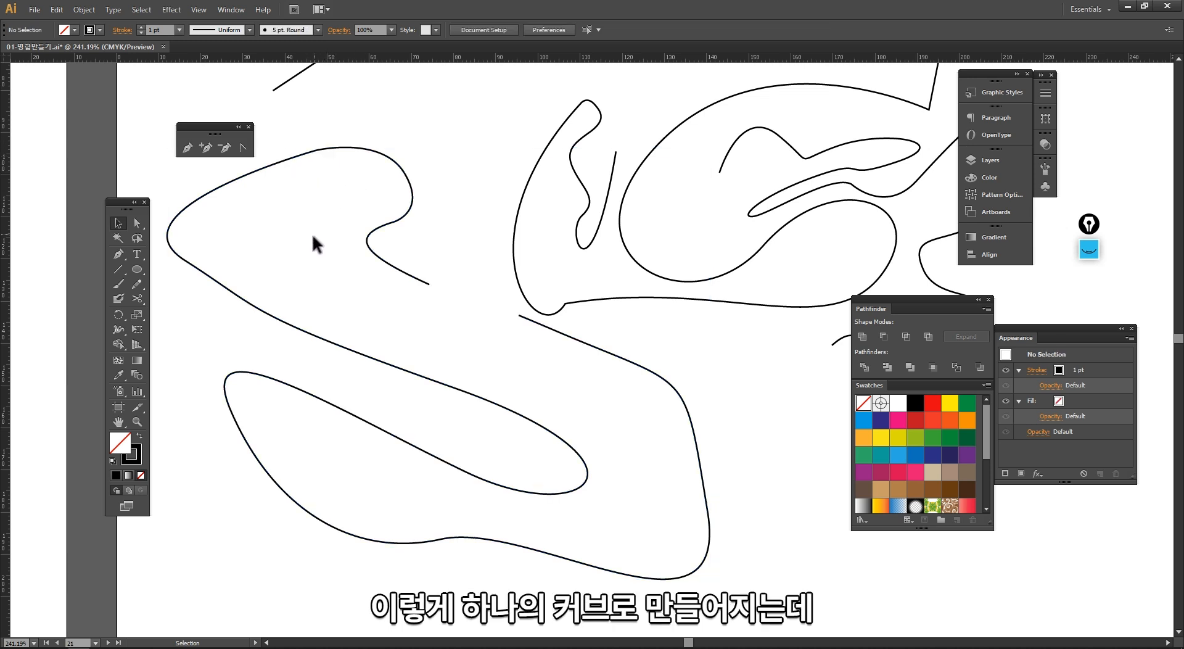
left_click_drag(429, 284, 407, 280)
left_click(412, 286)
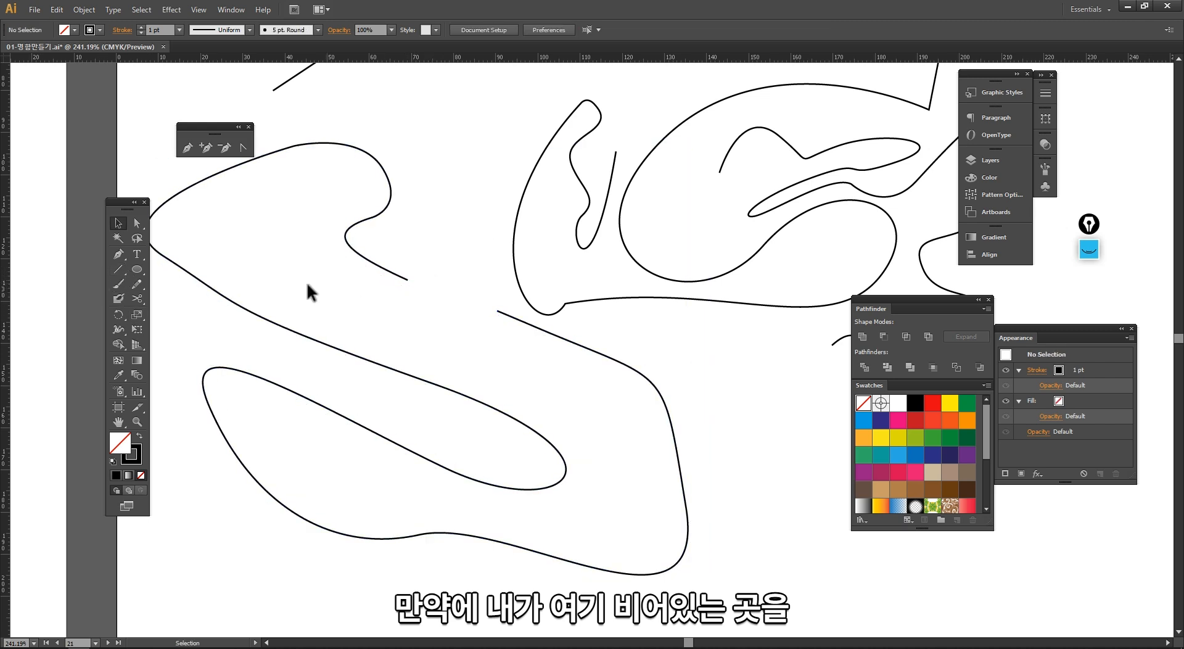
left_click(188, 149)
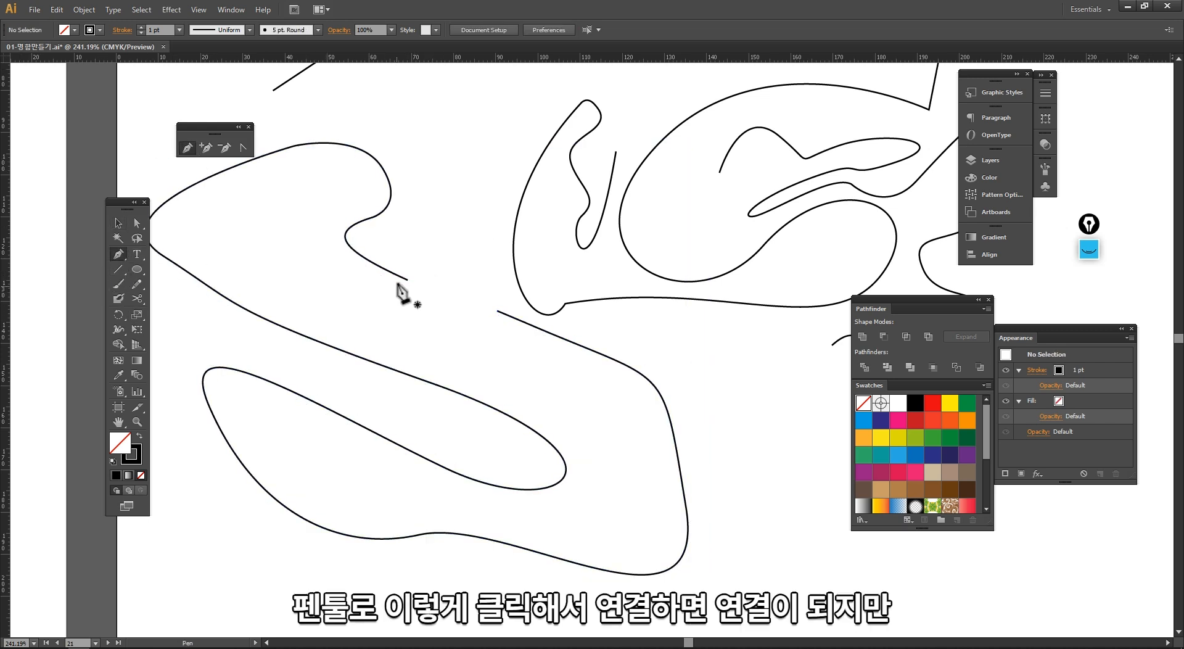
left_click(406, 281)
left_click(497, 311)
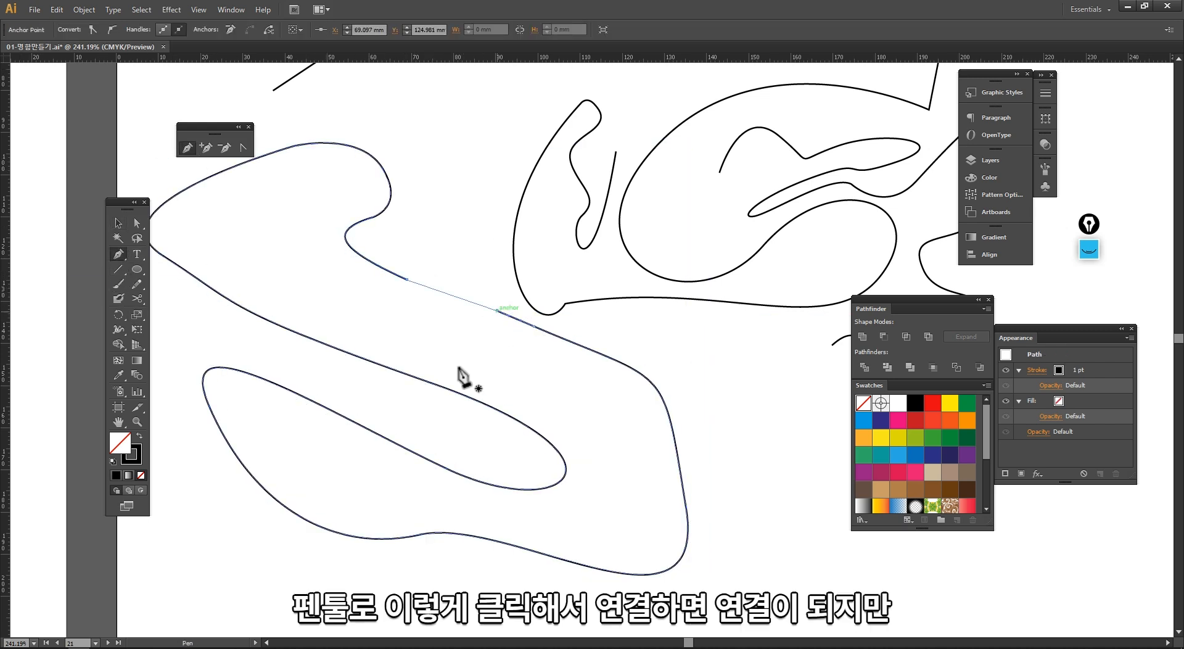
key("v")
key("ctrl+z")
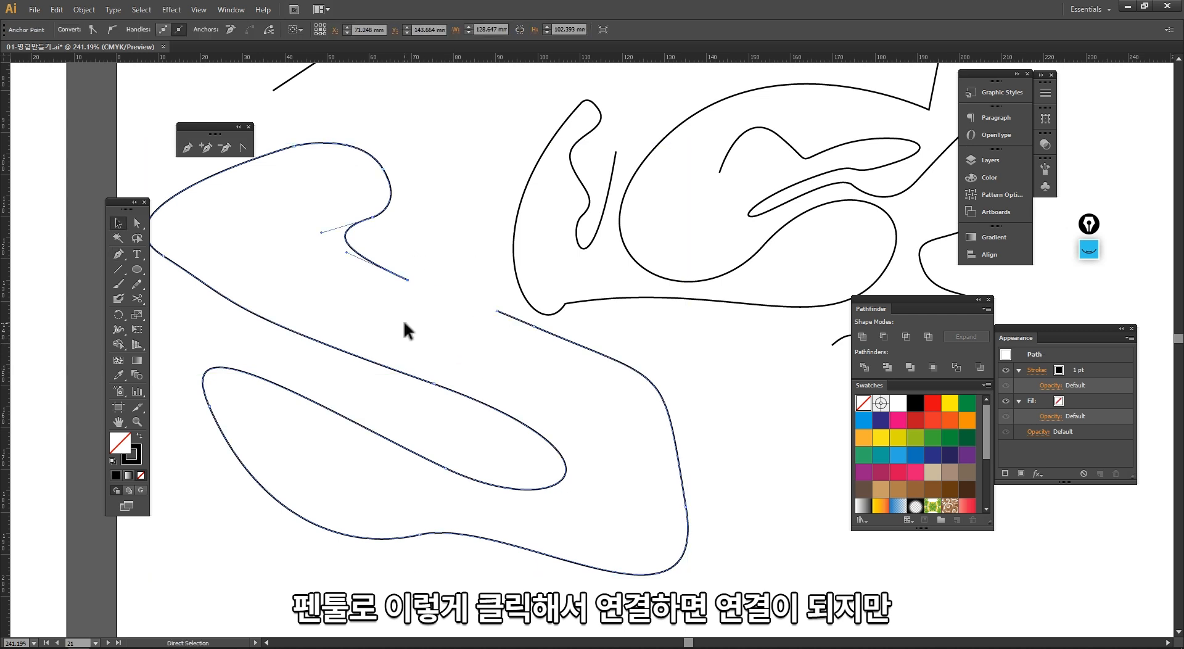
left_click(263, 305)
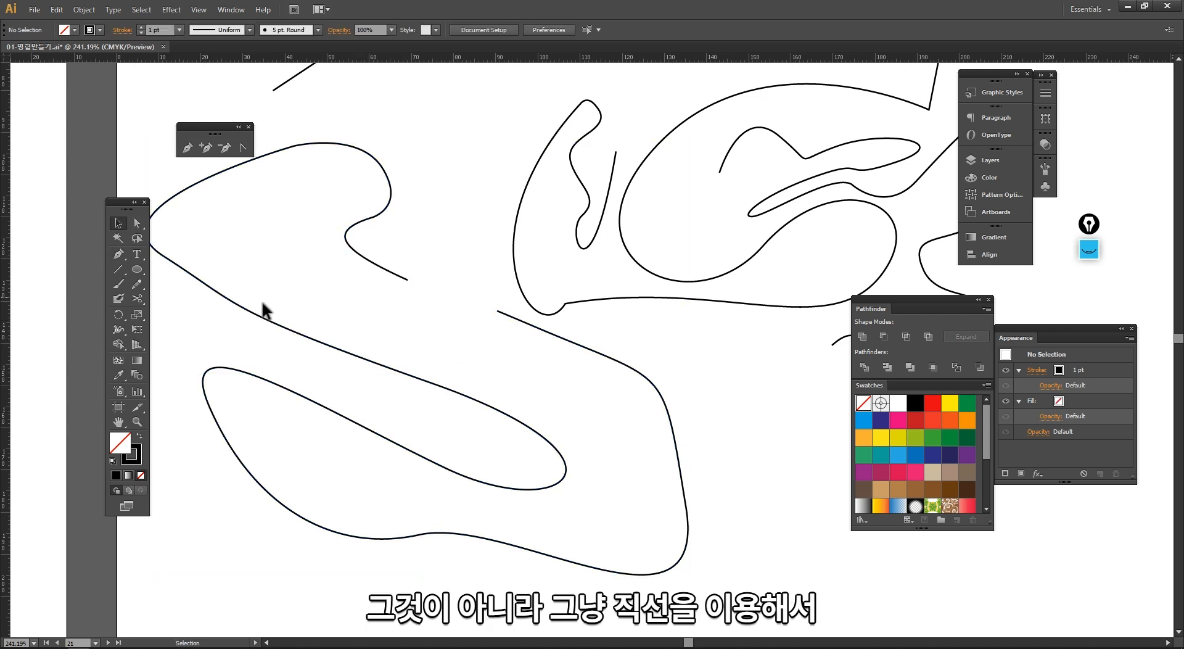
Step: Draw a straight line segment from the curl's end to the lower path's end, test-moving it and undoing the move
left_click(119, 269)
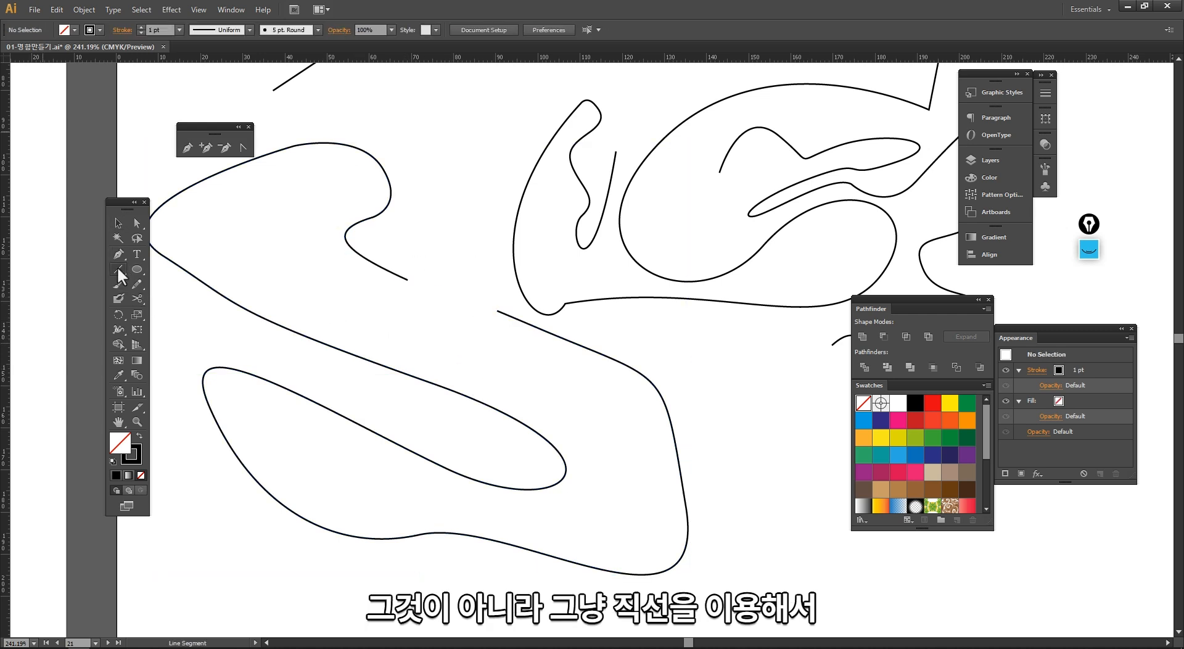
left_click_drag(408, 280, 497, 310)
left_click(395, 274)
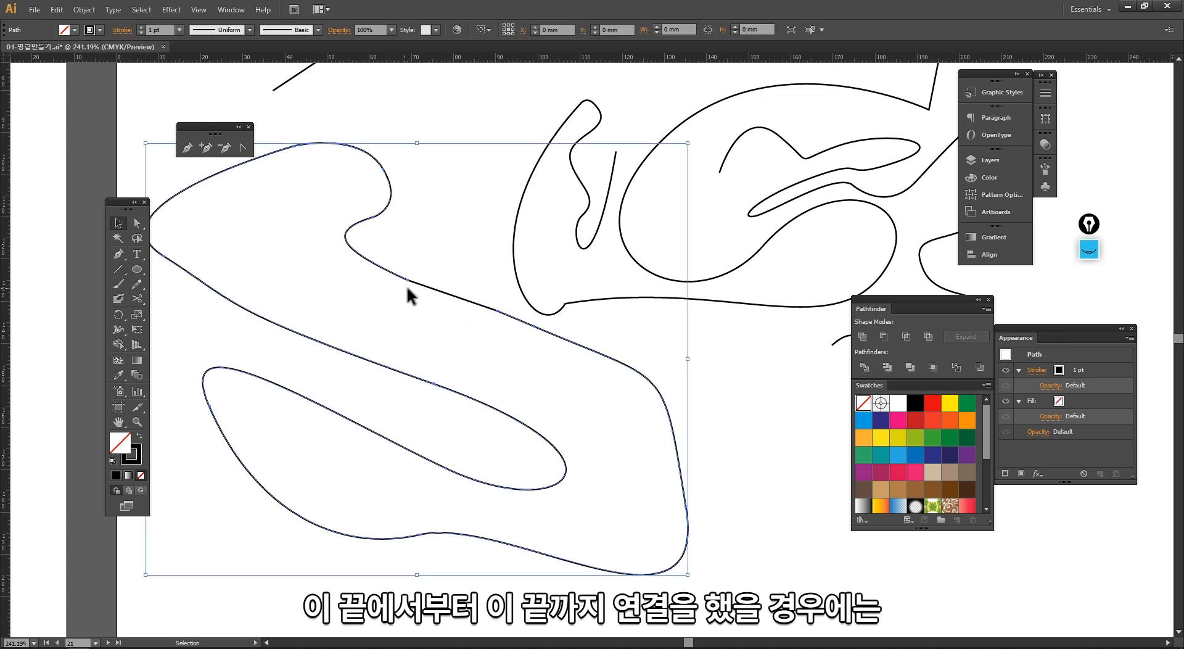
left_click_drag(430, 287, 438, 242)
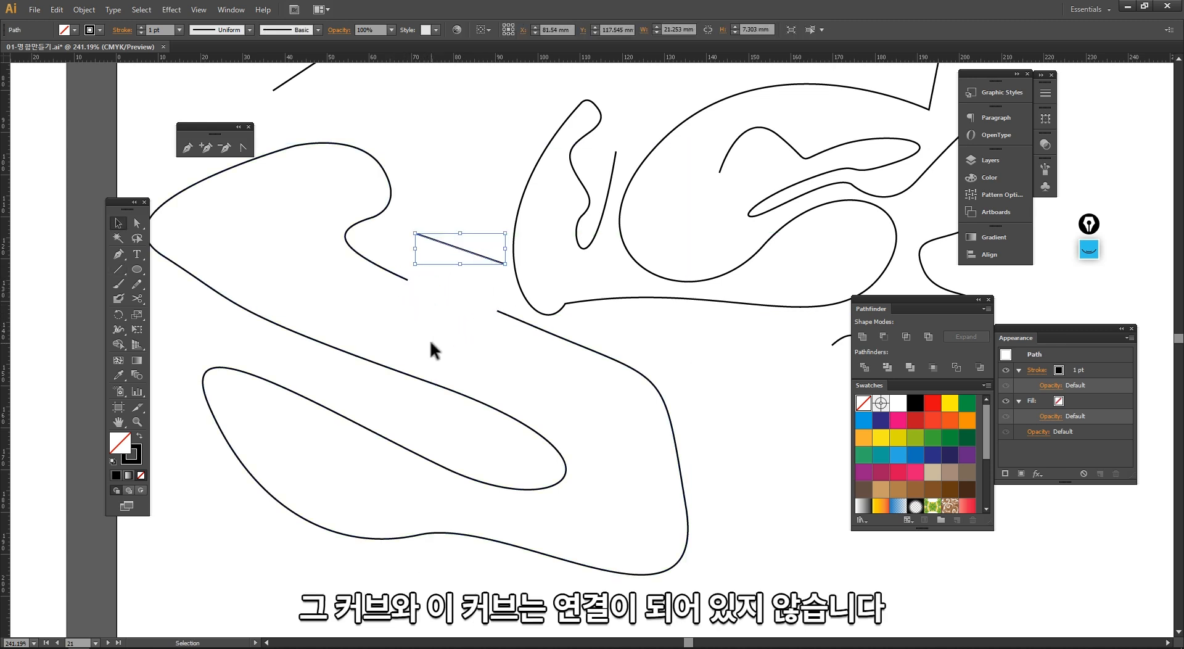
key("ctrl+z")
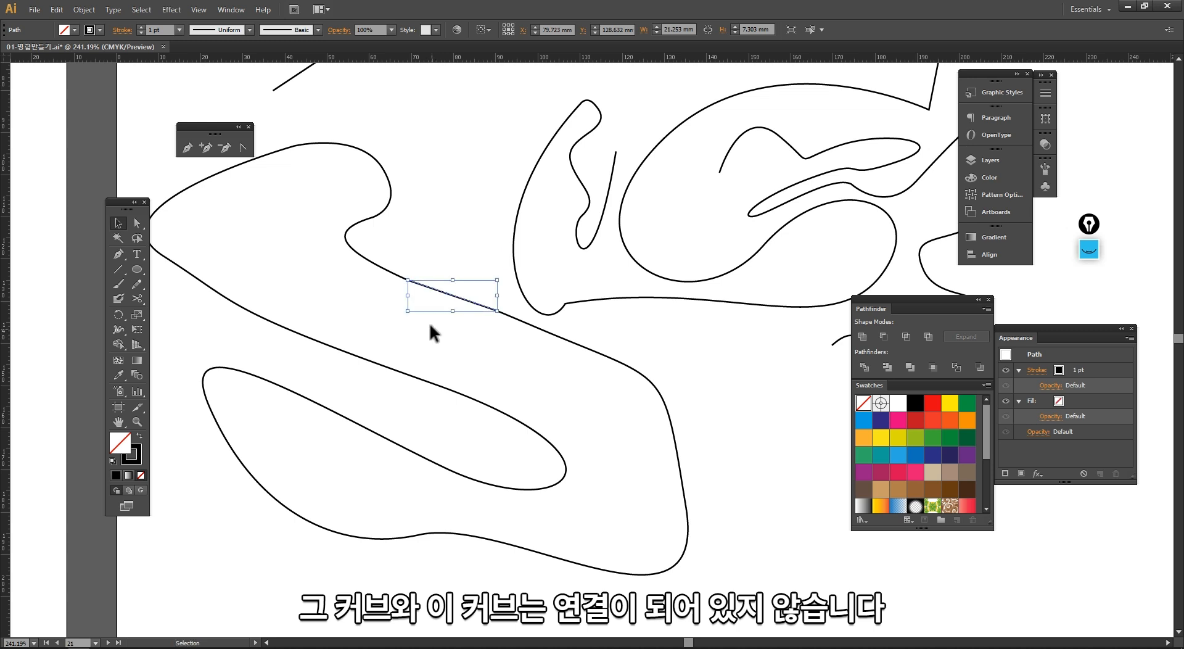
left_click(414, 301)
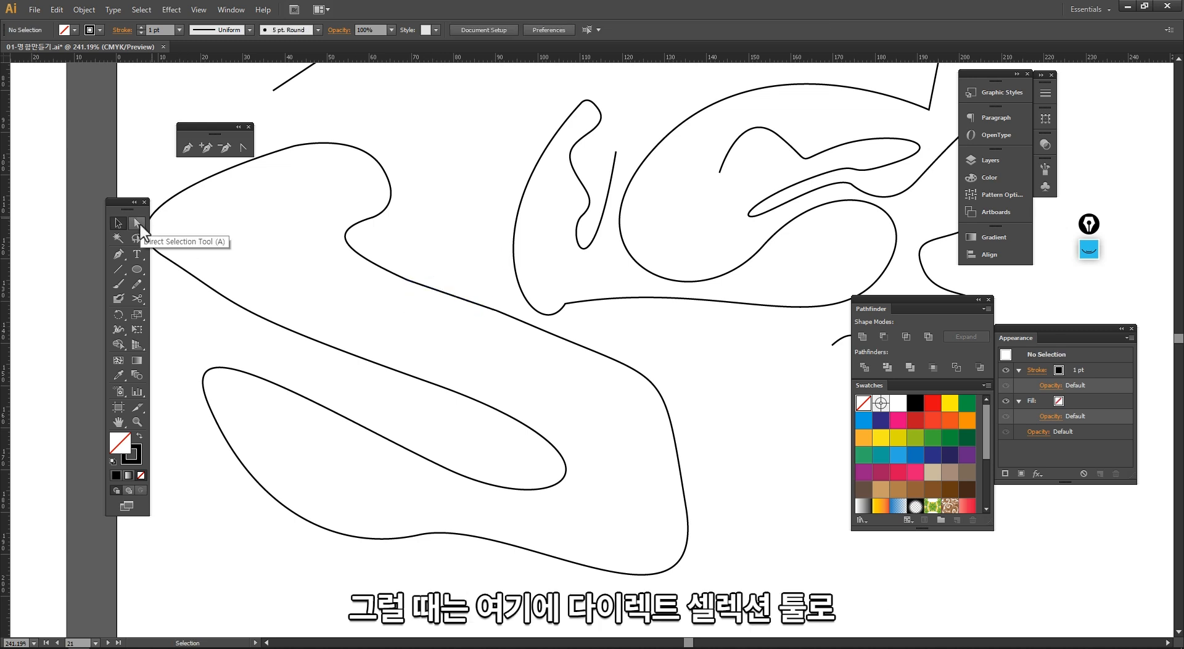
Step: Join the line's upper end to the curl's end with Direct Selection, testing both line ends by moving and undoing
left_click(139, 225)
left_click(401, 281)
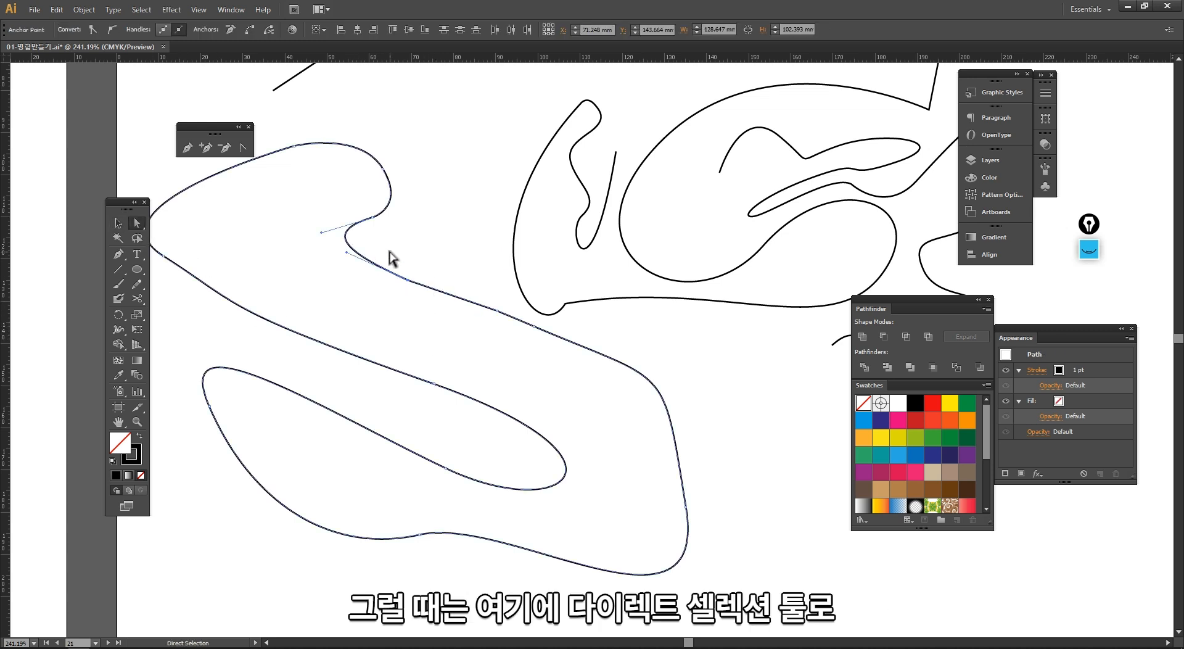
left_click_drag(396, 259, 430, 317)
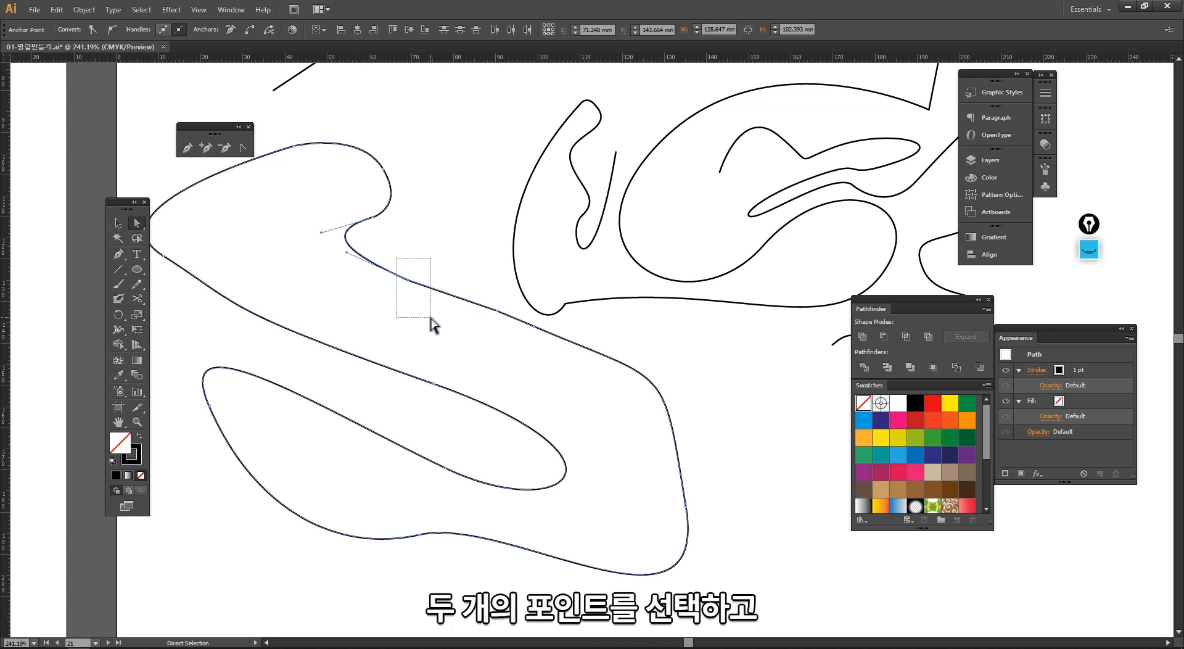
right_click(408, 282)
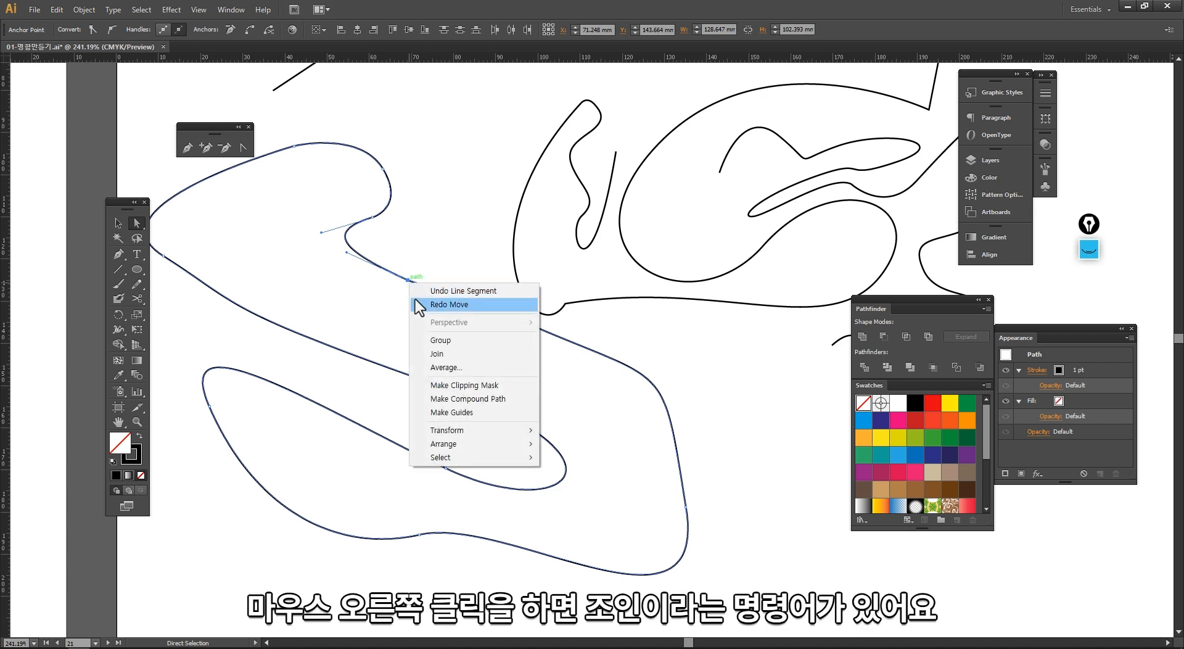
left_click(444, 355)
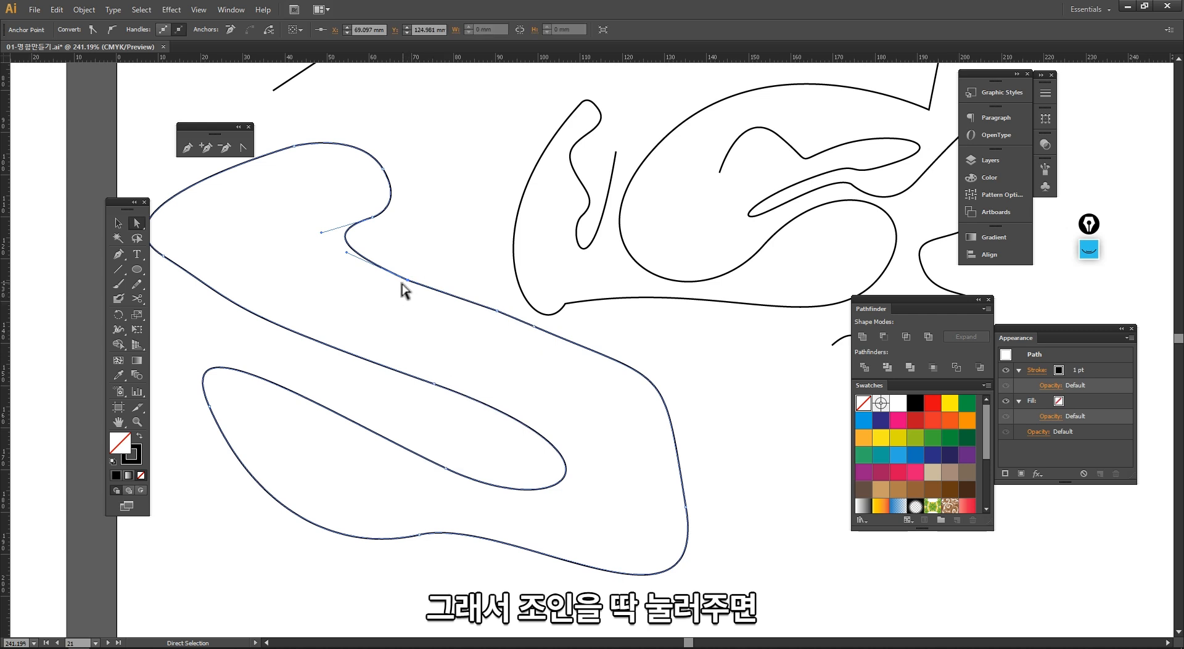
left_click_drag(407, 279, 437, 247)
key("ctrl+z")
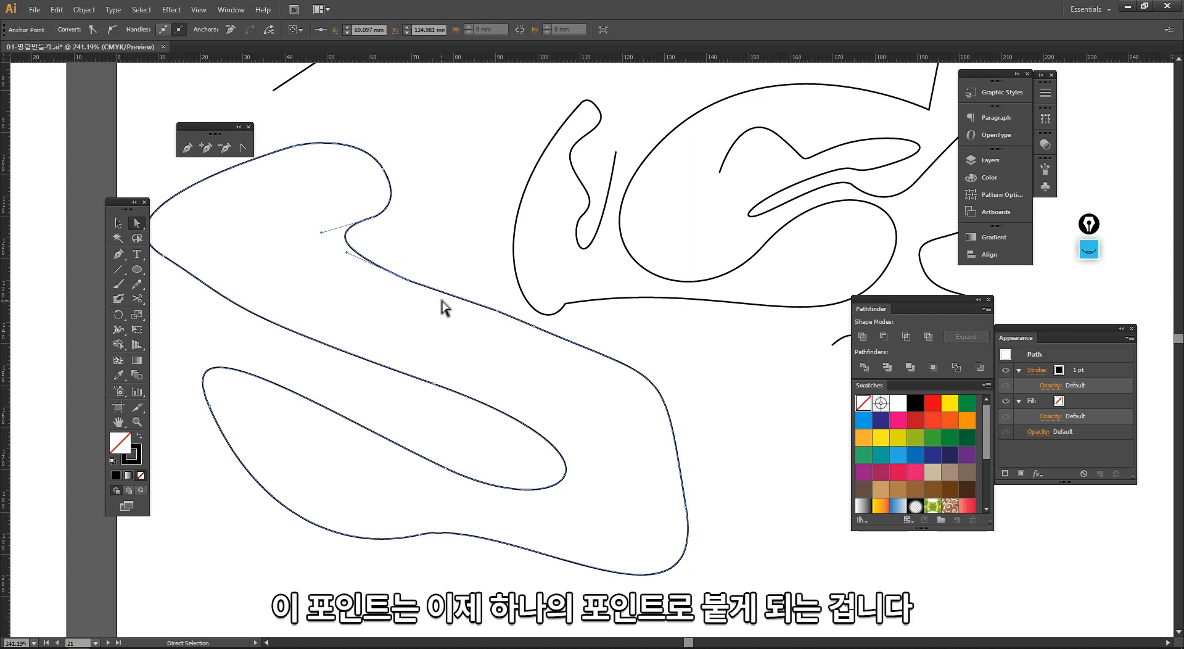
left_click_drag(497, 310, 463, 331)
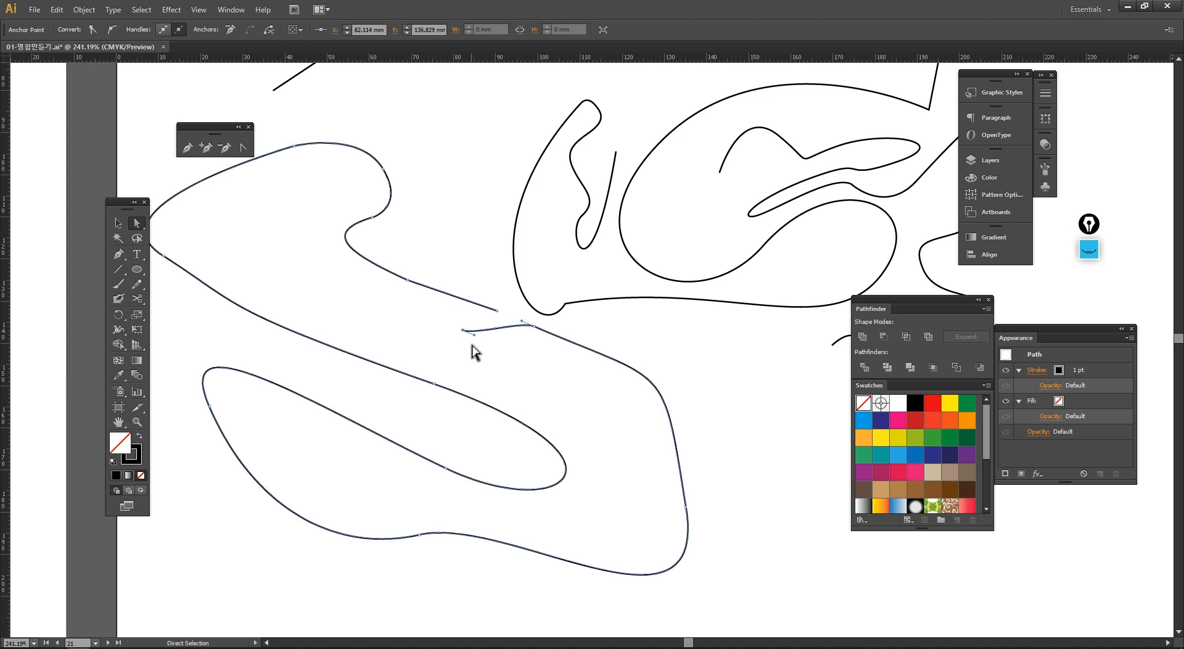
key("ctrl+z")
Step: Join the line's lower end to the lower path's end and drag the joined anchor downward
left_click_drag(480, 298, 505, 322)
right_click(496, 308)
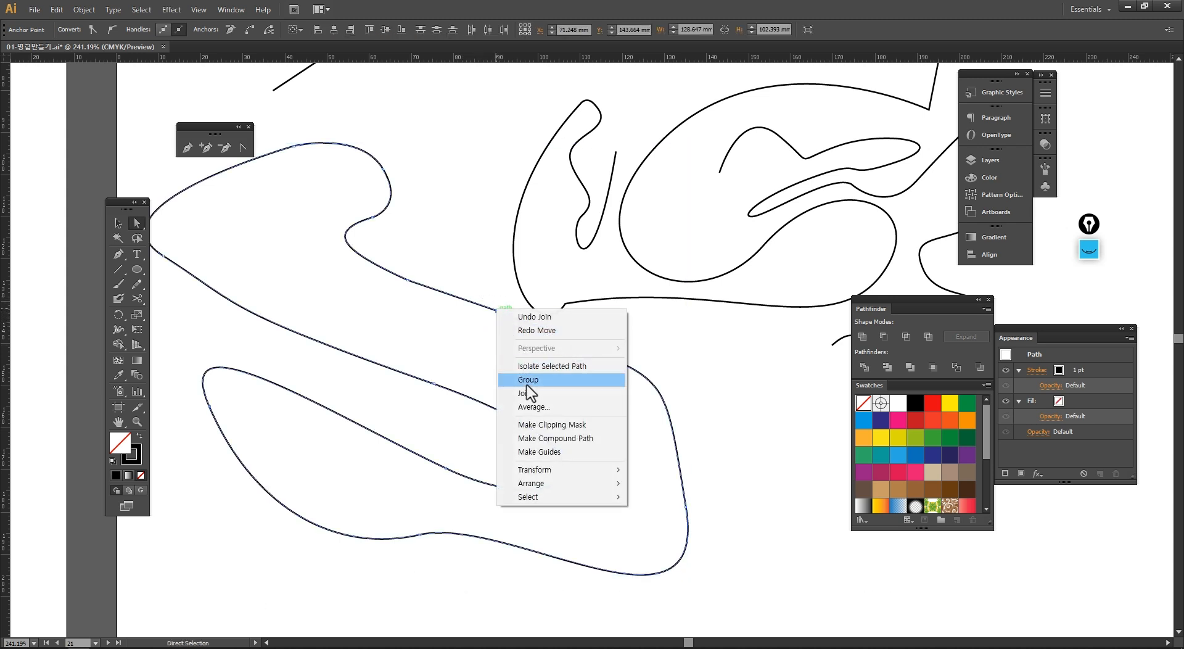
left_click(521, 394)
left_click(502, 342)
left_click(485, 299)
left_click_drag(485, 301, 503, 400)
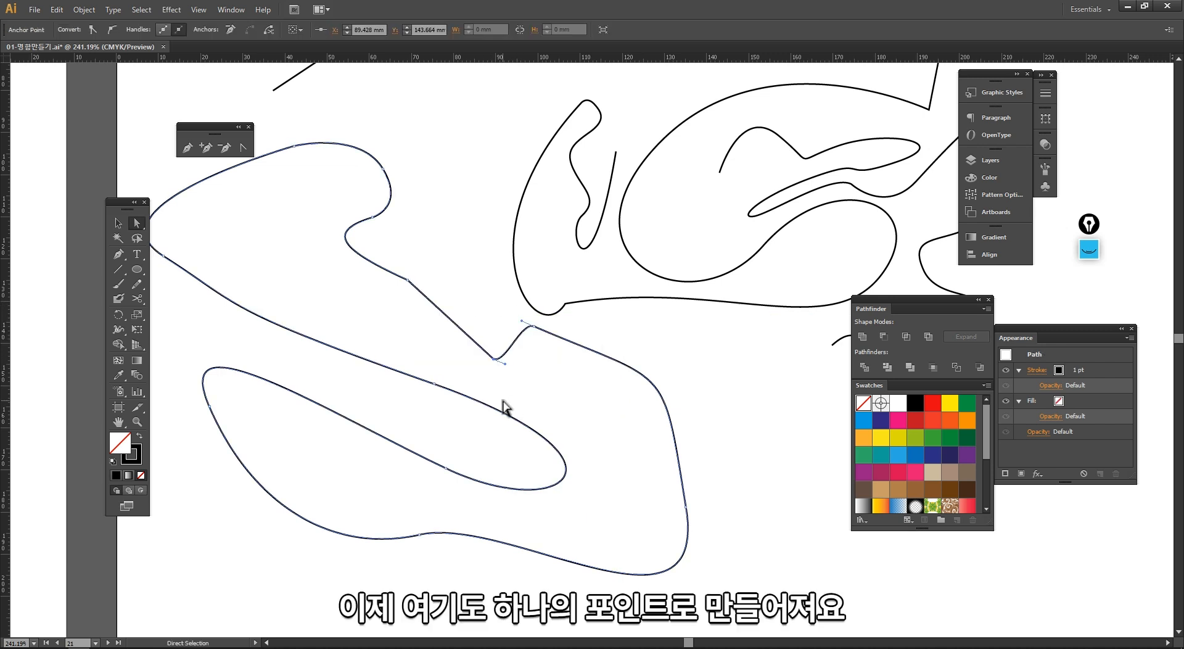
Step: Undo the joins, the line segment and the earlier Pen reconnection of the curl
key("ctrl+z")
key("ctrl+z")
key("ctrl+z")
key("ctrl+z")
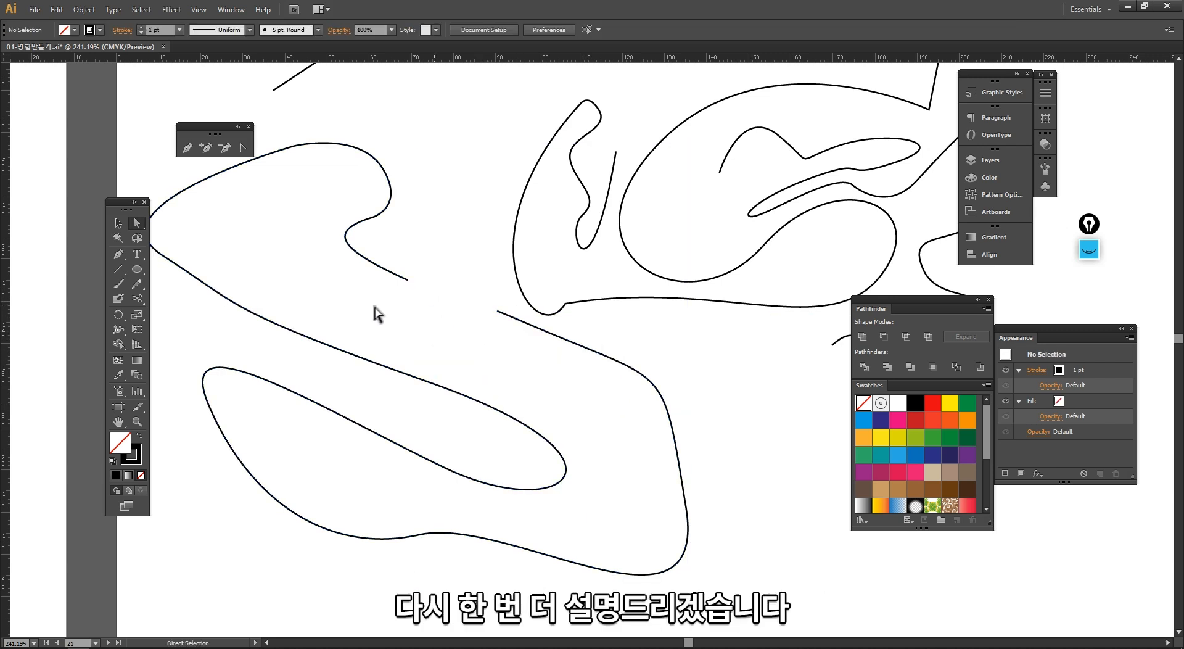
key("ctrl+z")
key("ctrl+z")
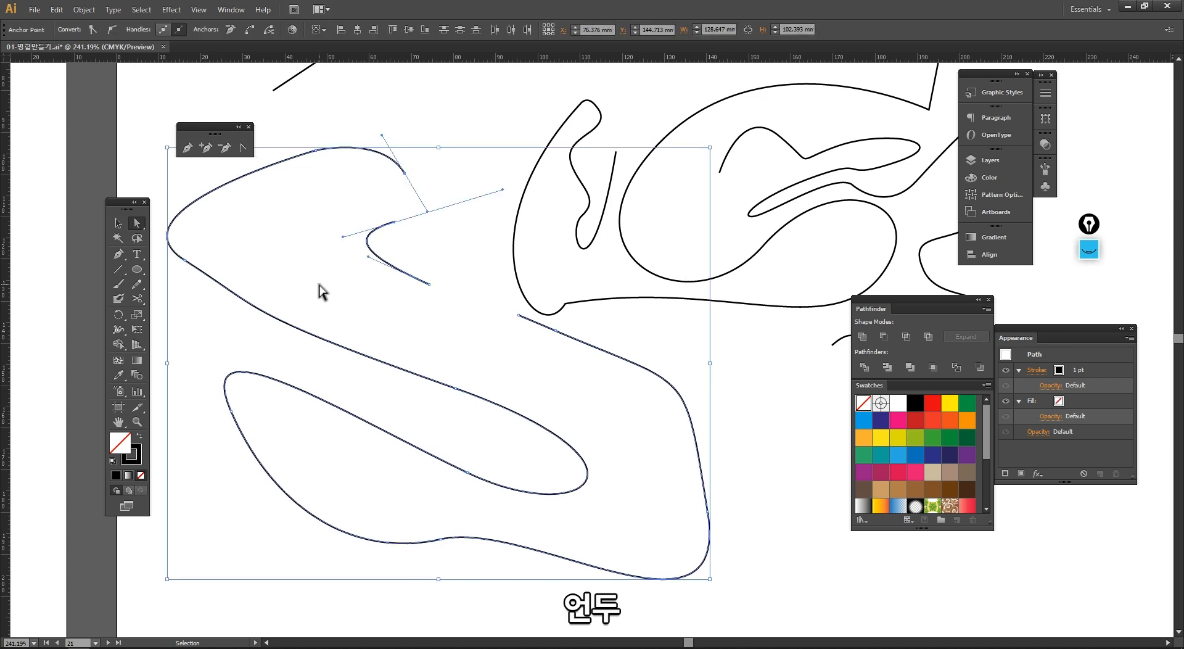
key("ctrl+z")
Step: Reconnect the upper path's open end to the curl's end with the Pen tool, adding curved anchors between them
key("v")
left_click(358, 313)
left_click_drag(414, 325, 417, 353)
left_click(190, 149)
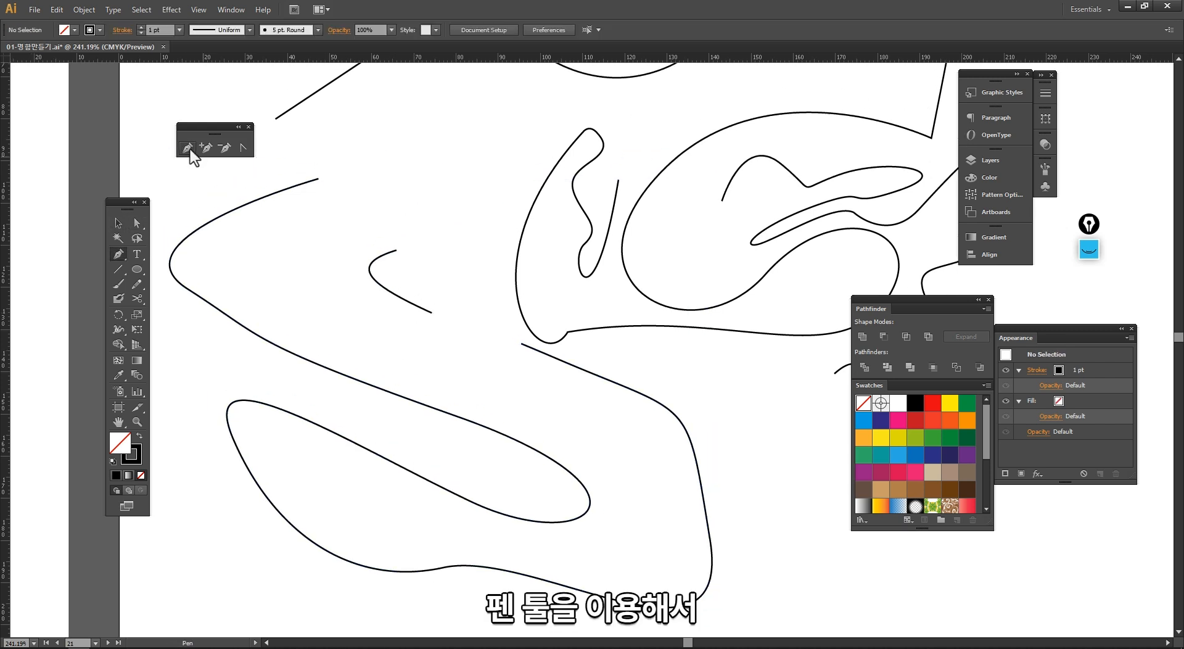
left_click(317, 179)
left_click_drag(395, 187, 415, 217)
left_click_drag(498, 140, 509, 166)
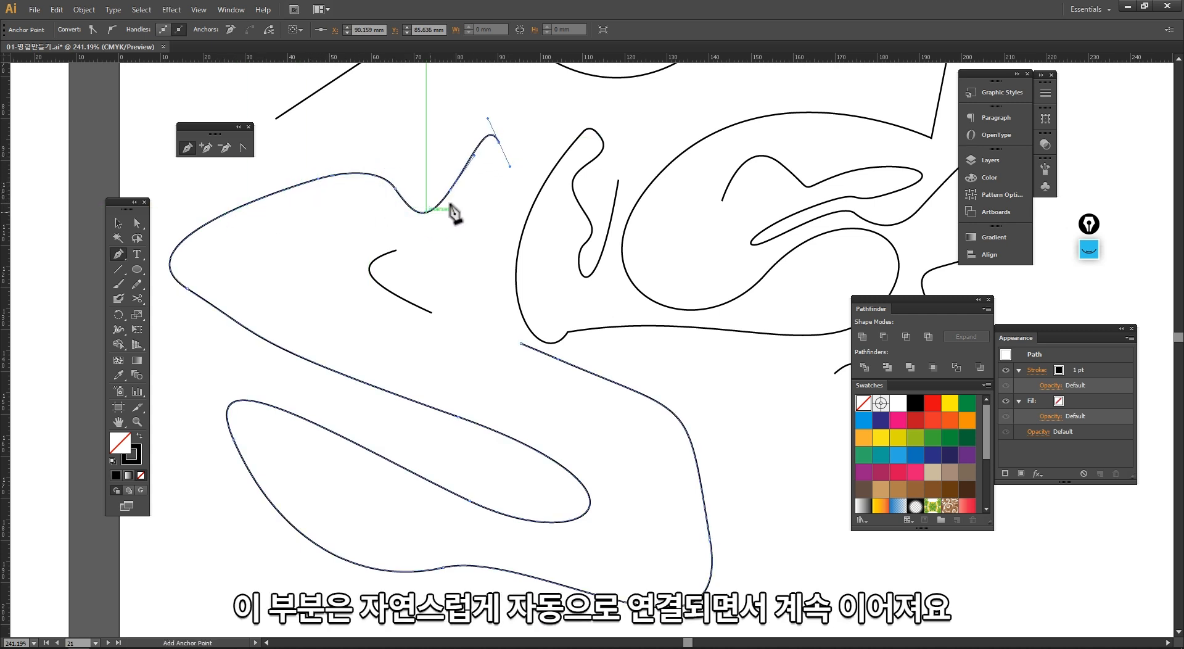
left_click_drag(498, 199, 441, 232)
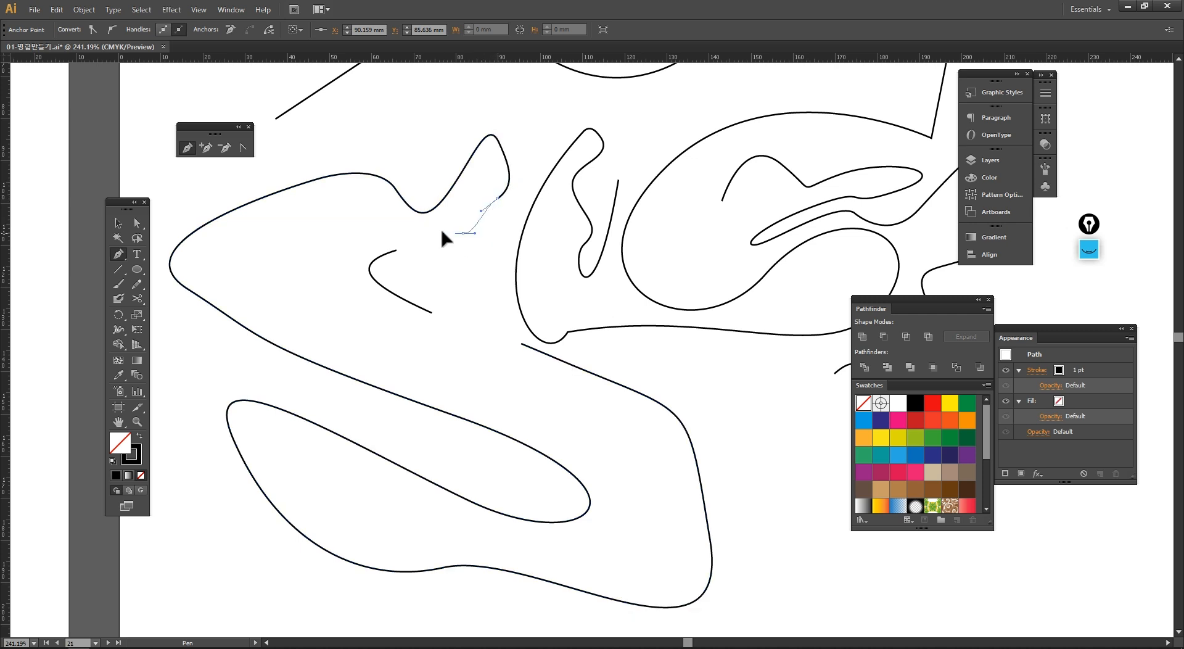
left_click(397, 250)
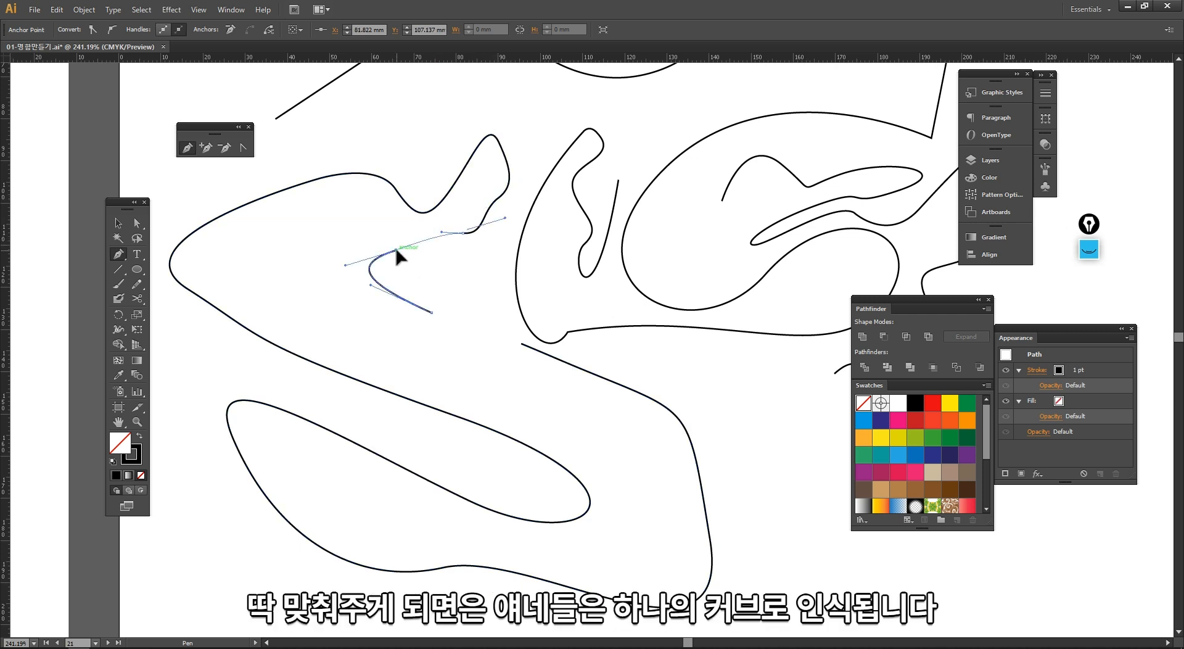
Step: Test-move the reconnected path with the Selection tool and undo the move
key("v")
left_click(438, 291)
left_click(398, 248)
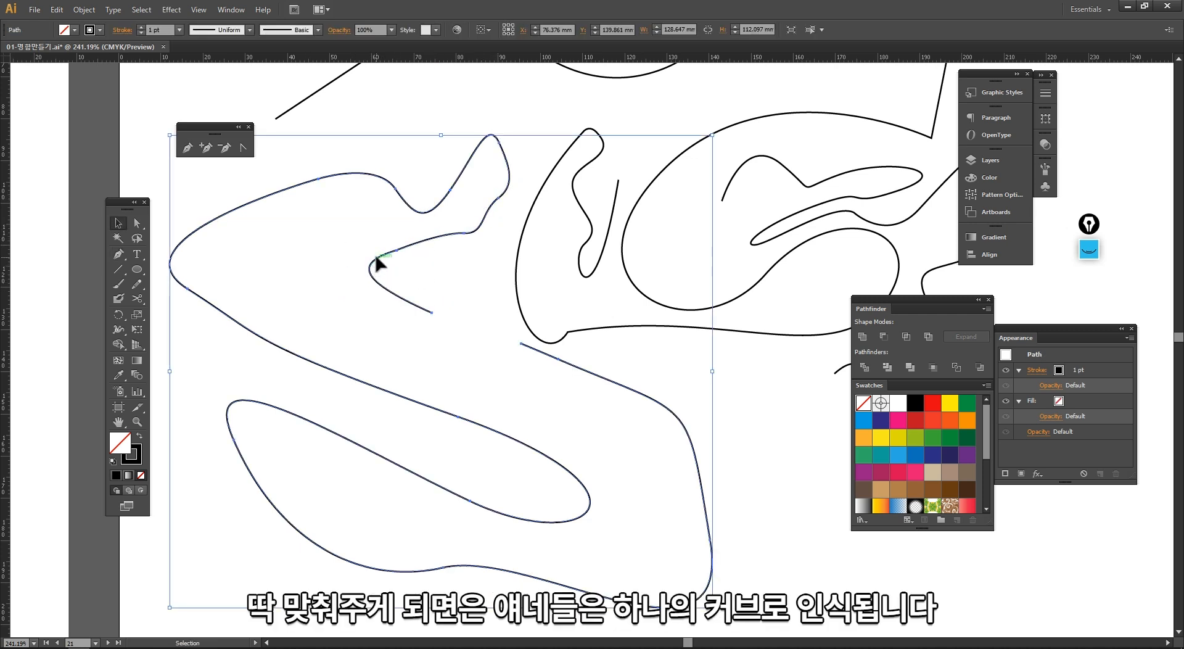
left_click_drag(378, 262, 372, 219)
key("ctrl+z")
left_click(312, 284)
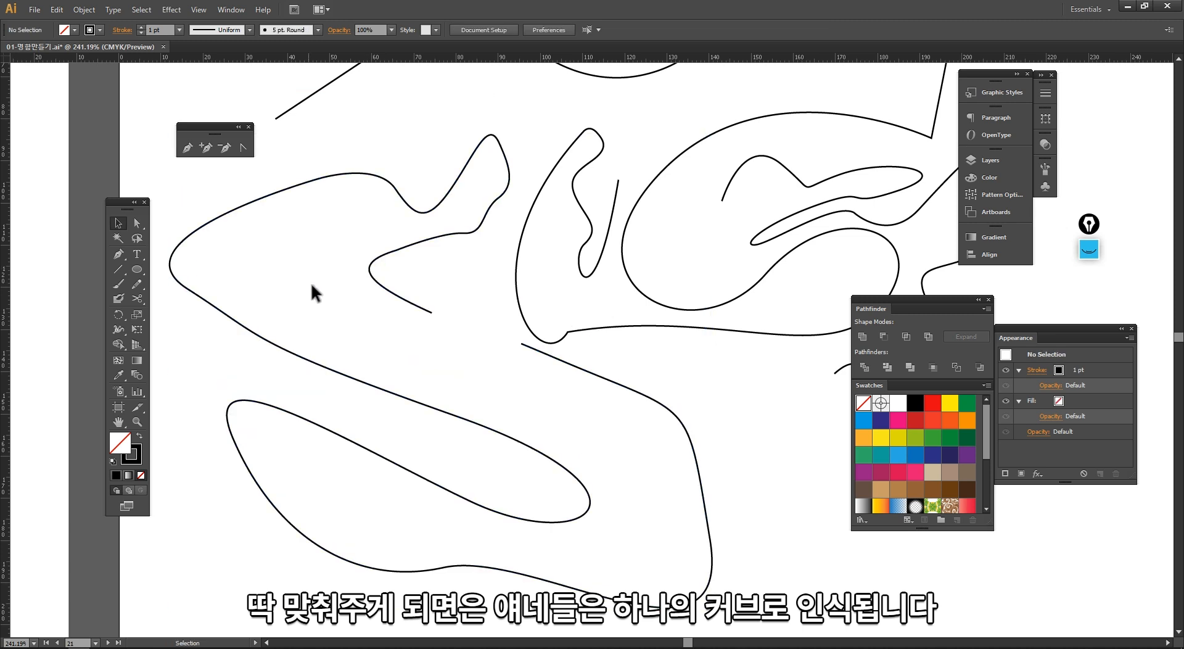
Step: Draw a straight line segment from the curl's end to the lower path's end, test-moving the path and undoing
left_click_drag(277, 270, 232, 290)
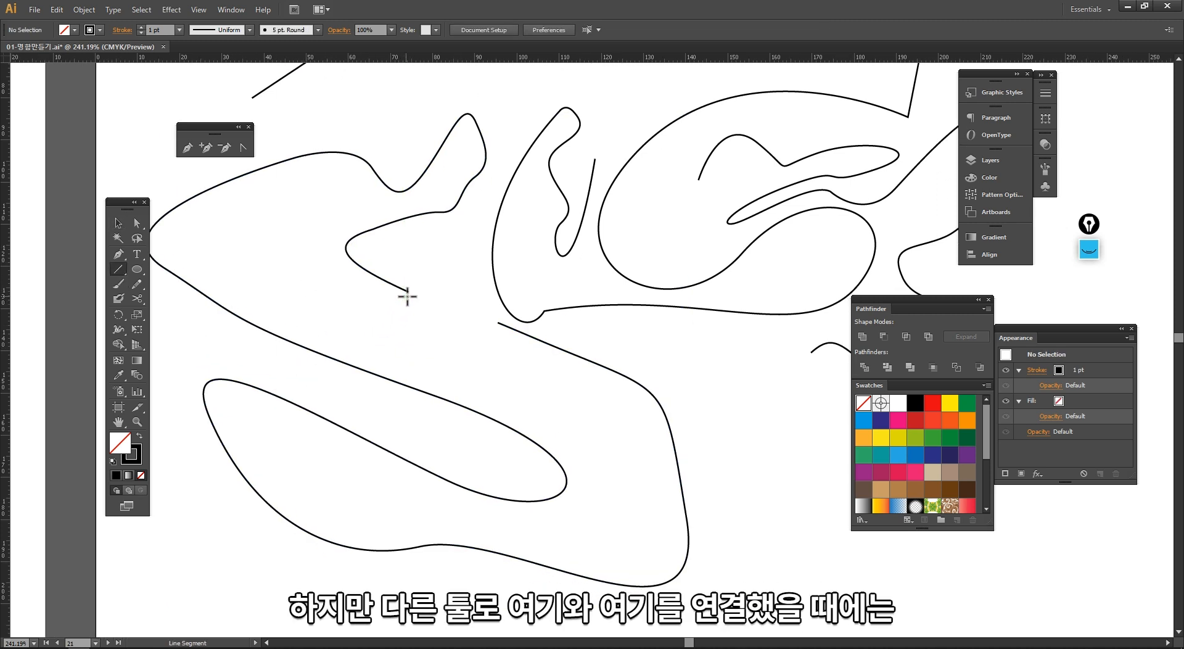
left_click_drag(408, 290, 498, 322)
key("v")
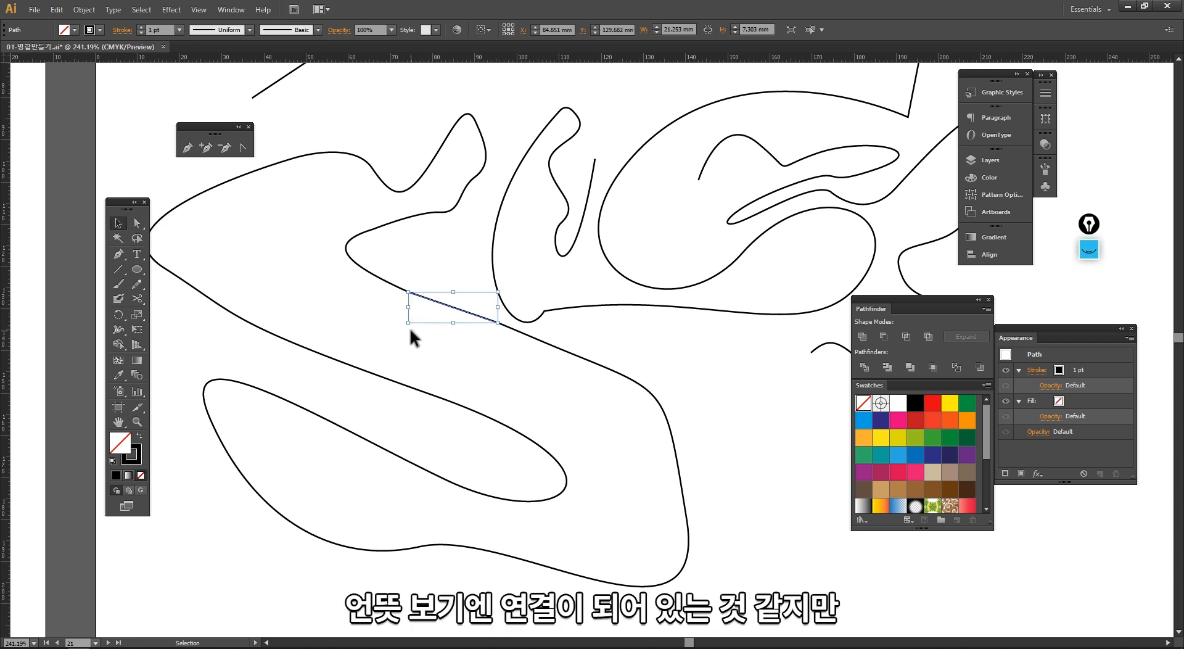
left_click(412, 302)
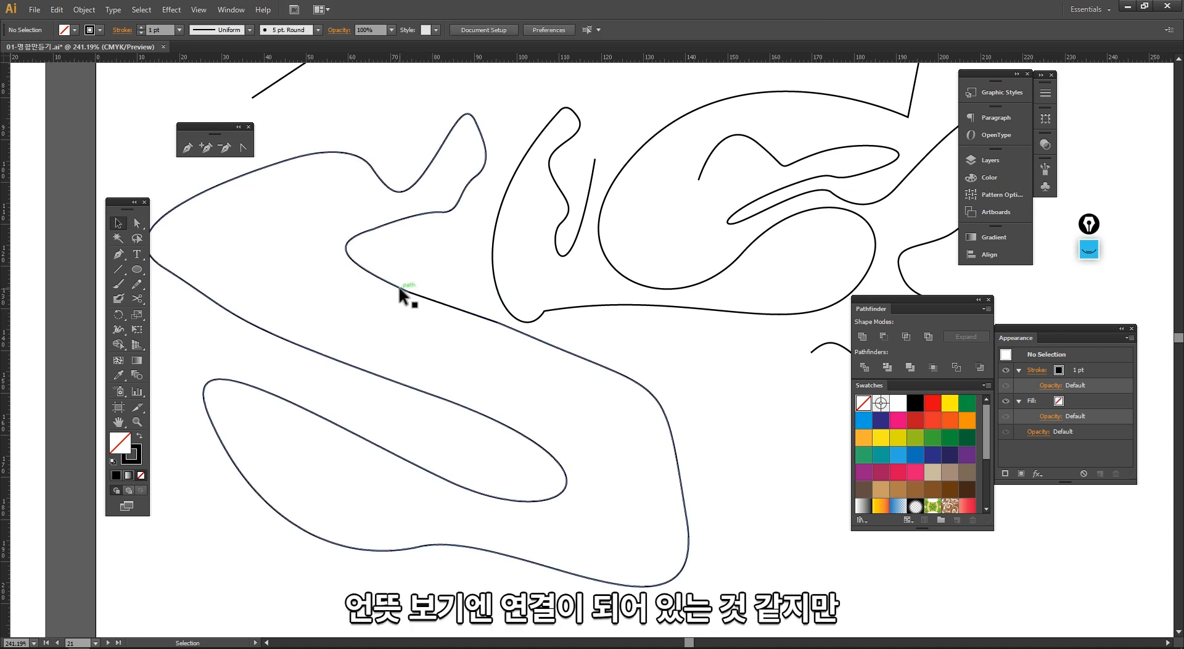
left_click_drag(404, 292, 368, 306)
left_click(422, 296)
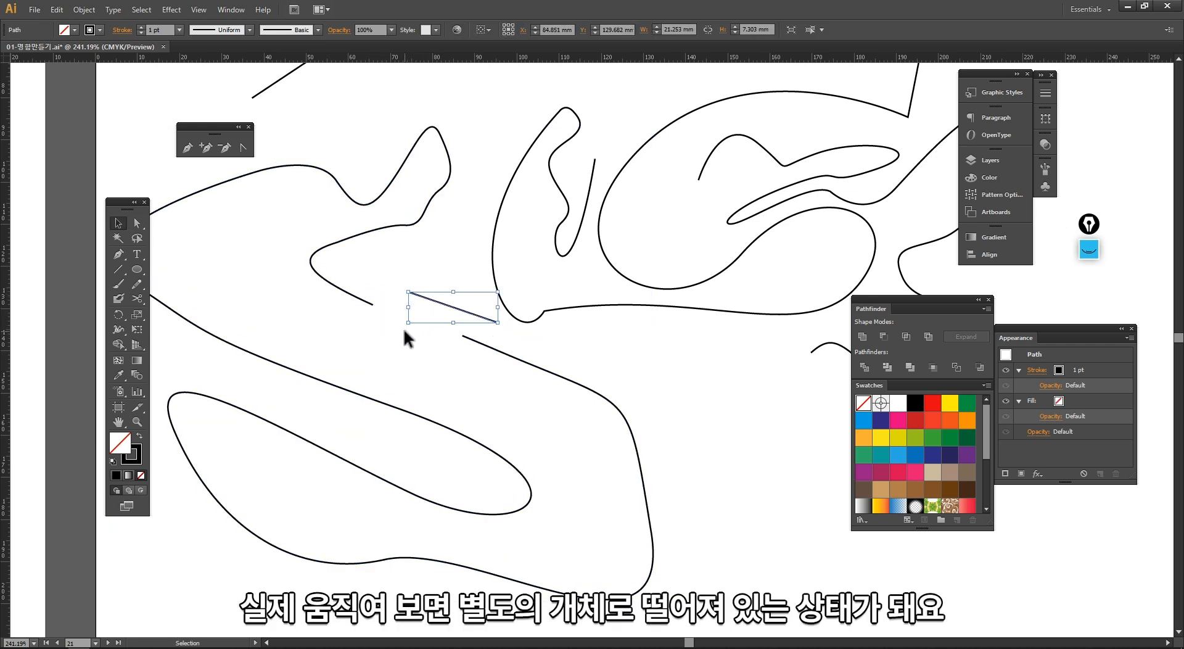
key("ctrl+z")
key("ctrl+z")
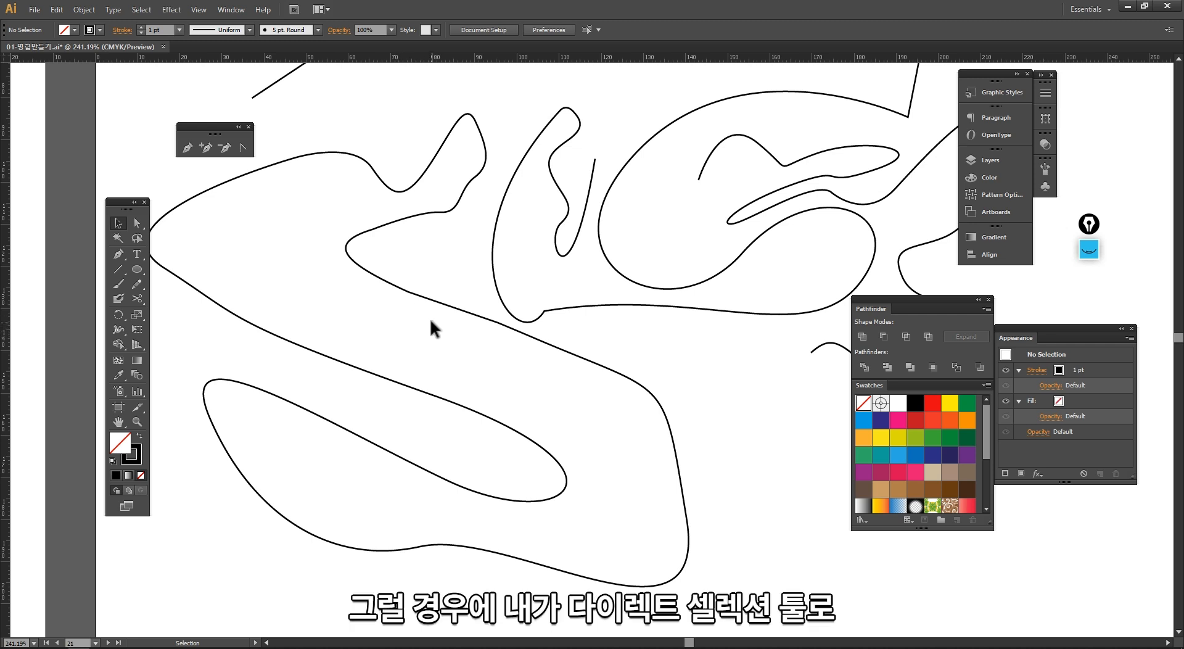
Step: Join the line's upper end with the curl's end using Direct Selection and Join, test-moving the anchor and undoing
left_click_drag(400, 286, 399, 284)
left_click(415, 284)
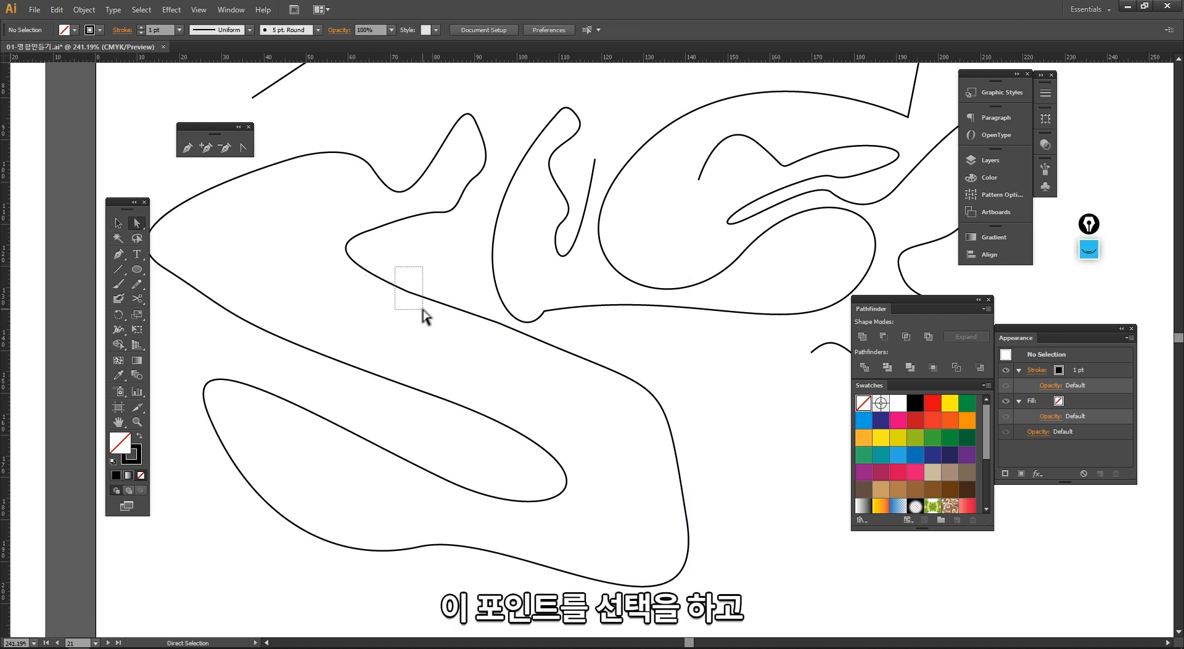
left_click_drag(423, 316, 419, 340)
right_click(406, 293)
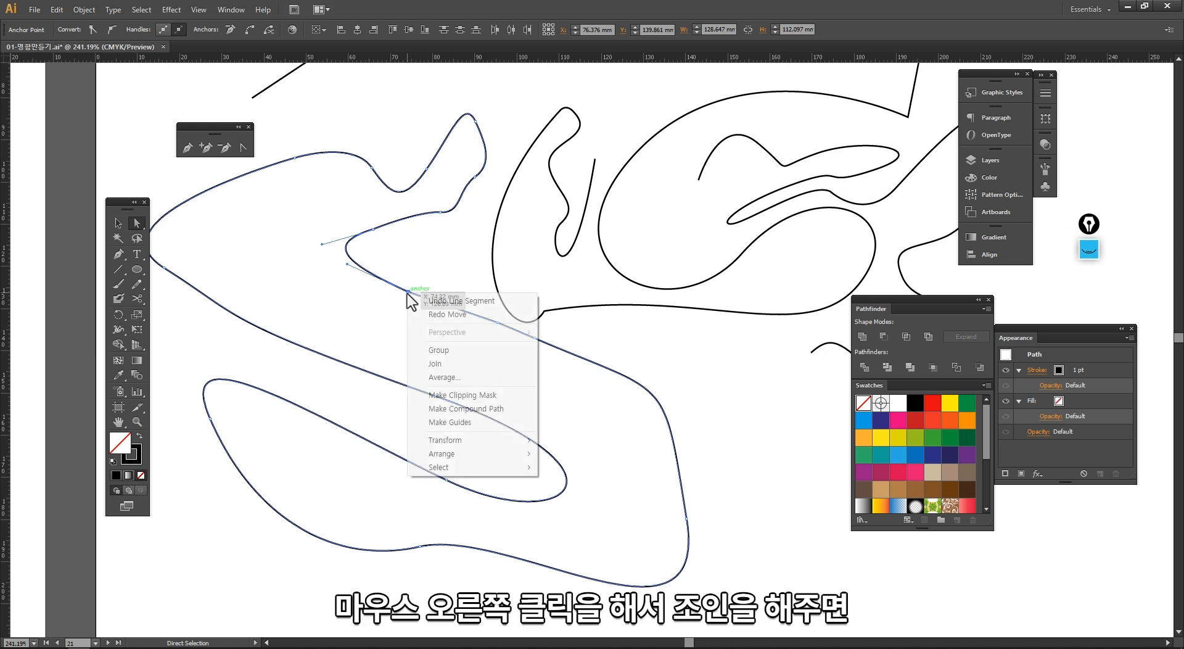
left_click(428, 365)
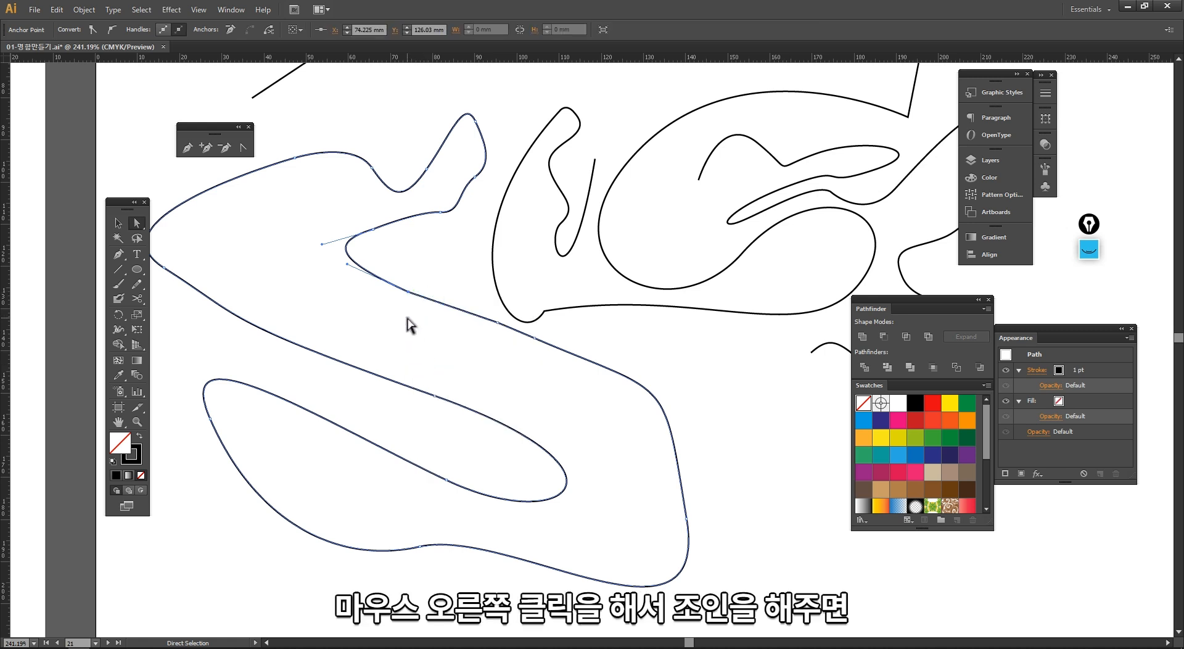
left_click(407, 323)
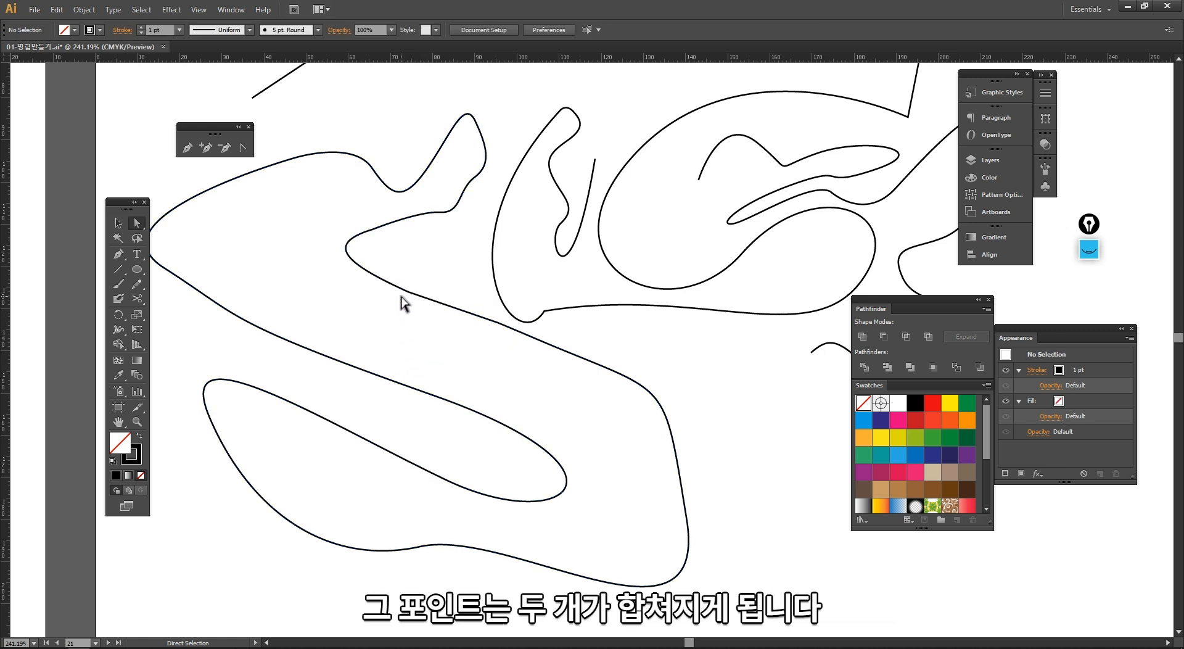
left_click_drag(408, 293, 398, 322)
key("ctrl+z")
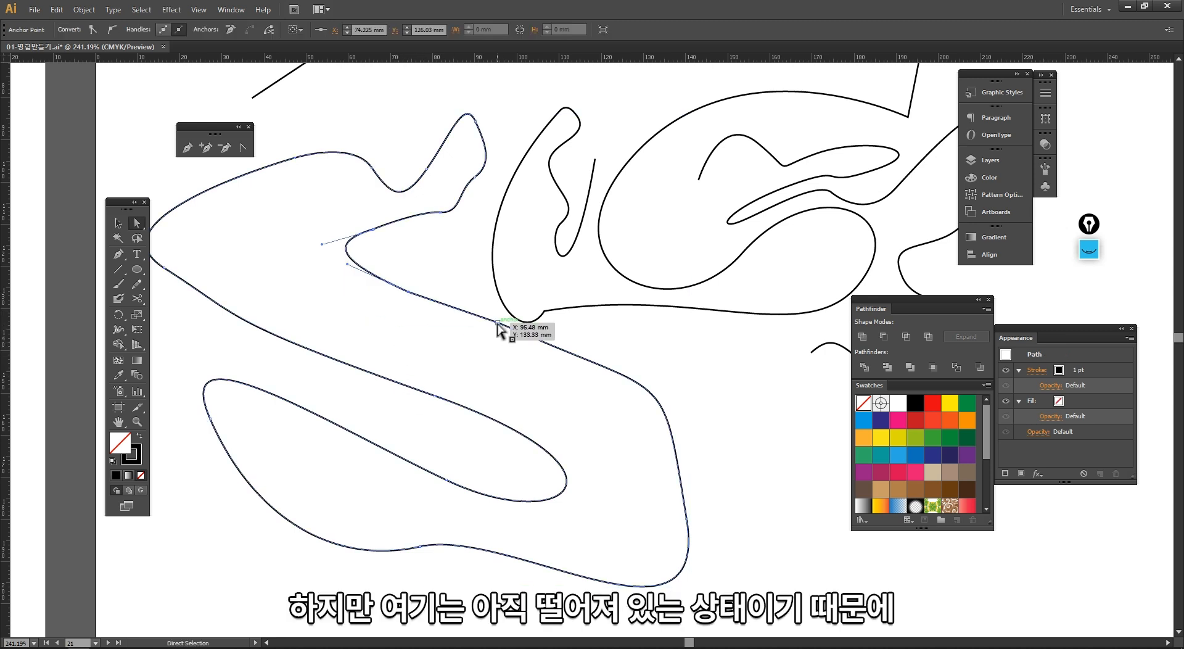
Step: Join the line's lower end with the lower path's end using Direct Selection and Join
left_click_drag(499, 325, 494, 381)
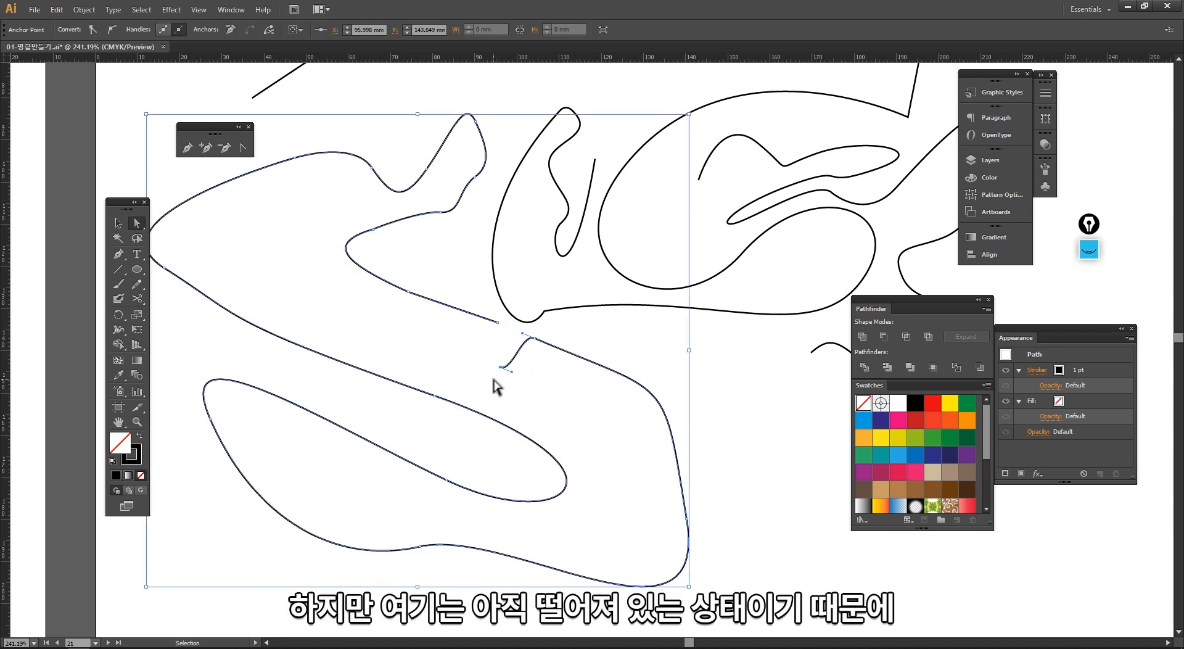
left_click(246, 291)
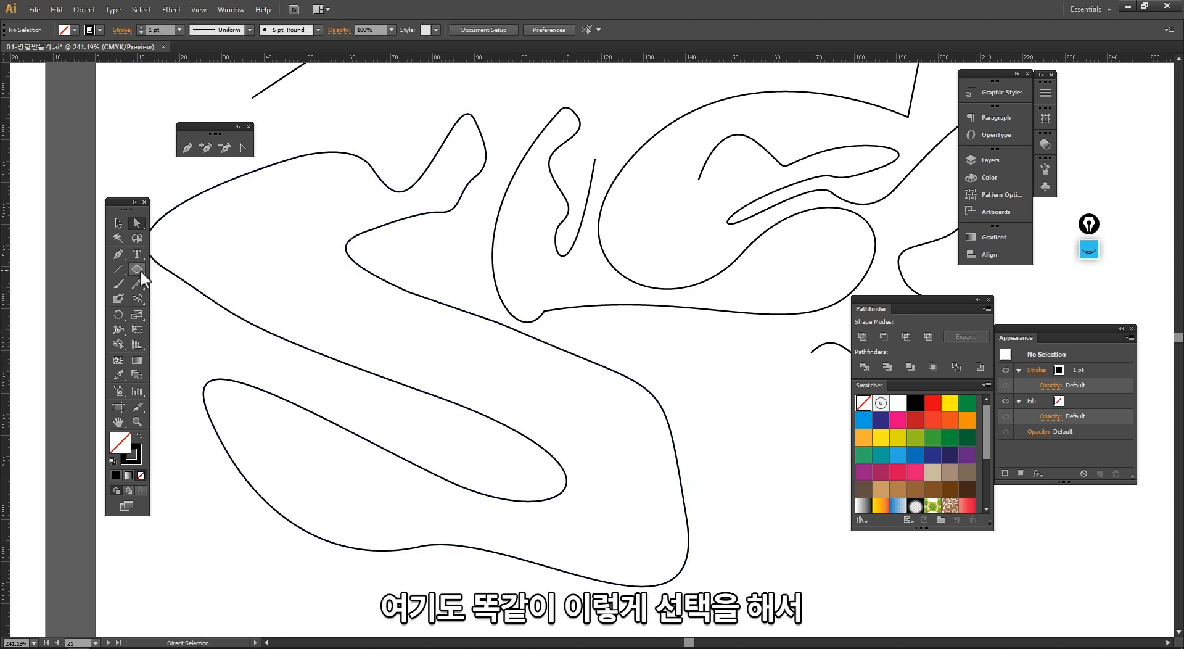
left_click_drag(506, 338, 498, 321)
right_click(498, 324)
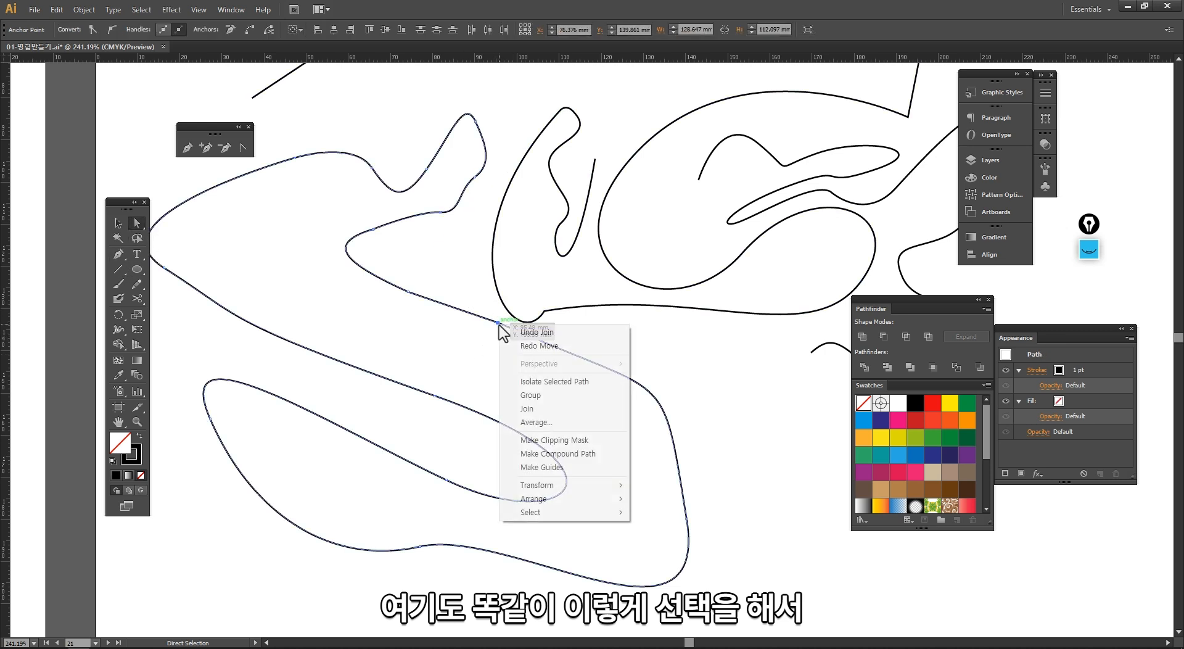
left_click(528, 408)
Step: Select the joined path and zoom out to view it as a single shape
key("v")
left_click_drag(473, 349, 439, 287)
left_click(531, 368, "ctrl+alt")
left_click(531, 368, "ctrl+alt")
left_click_drag(540, 361, 309, 377)
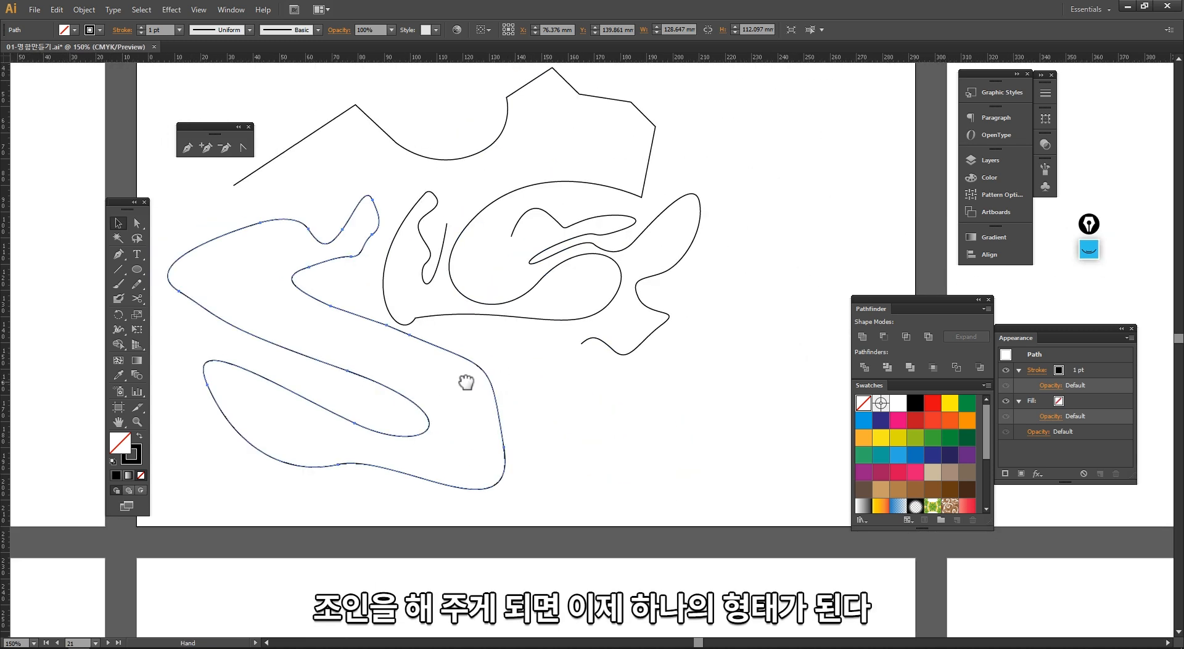
Step: Zoom in on the joined path and select it to examine its stroke-only appearance
left_click(493, 419)
left_click_drag(603, 417, 518, 420)
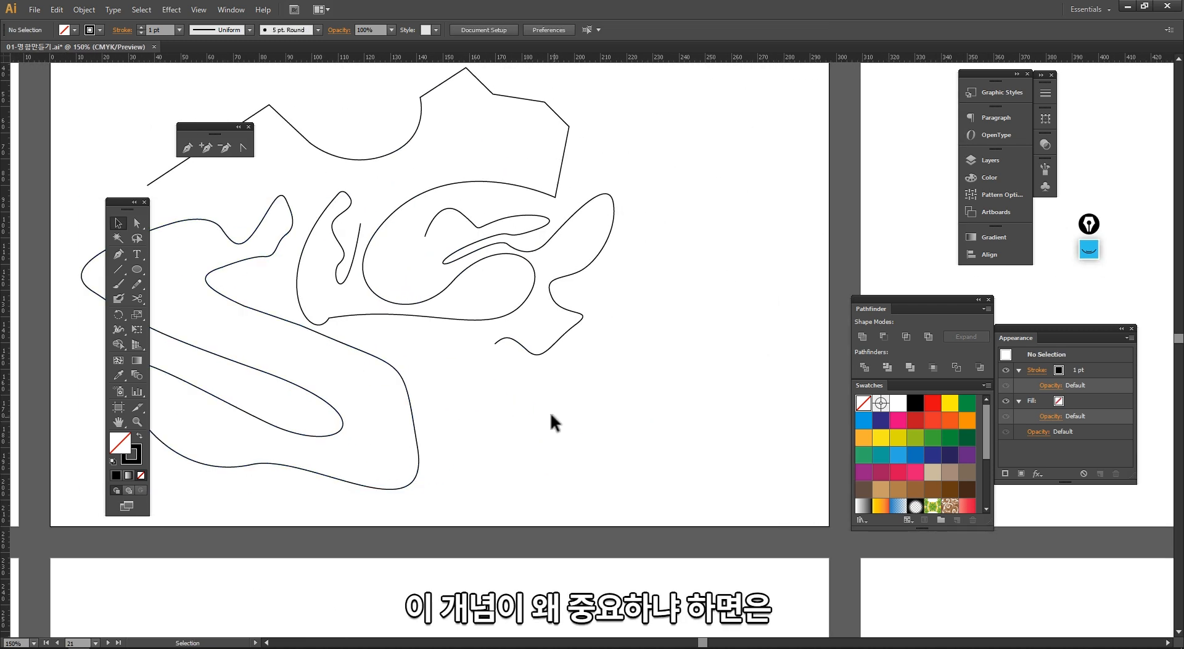
mouse_move(422, 224)
left_mouse_down()
mouse_move(693, 533)
mouse_move(709, 535)
left_mouse_up()
left_click(360, 288, "ctrl+alt")
mouse_move(361, 289)
left_mouse_down()
mouse_move(399, 339)
mouse_move(423, 327)
mouse_move(356, 350)
left_mouse_up()
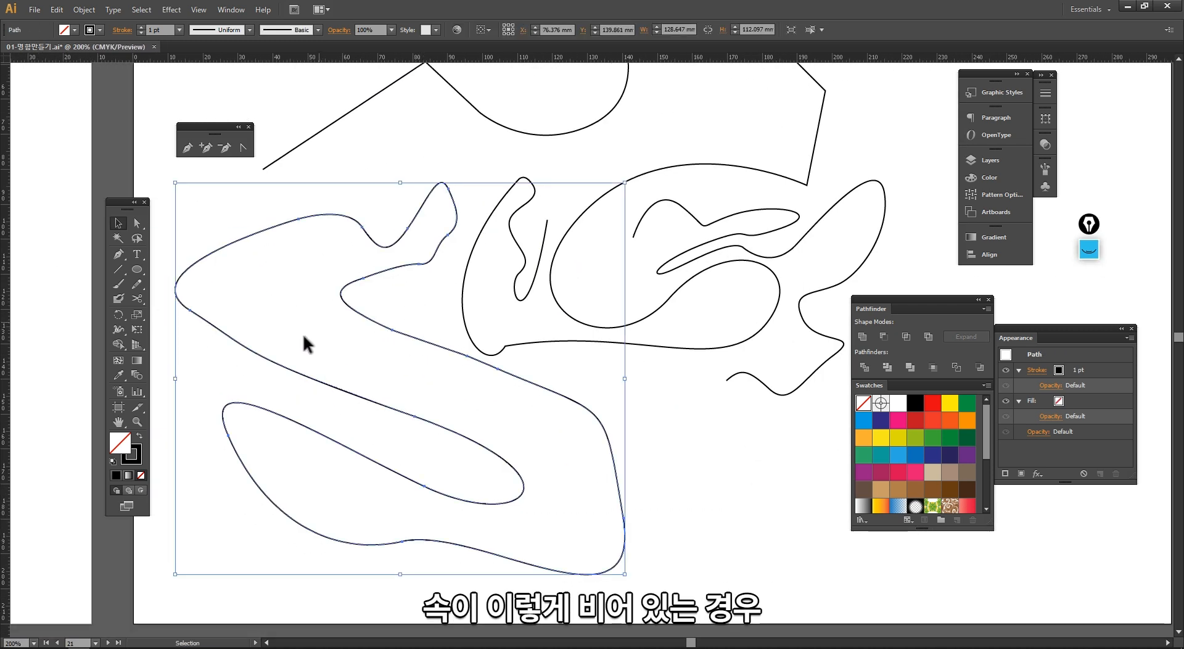
left_click(126, 455)
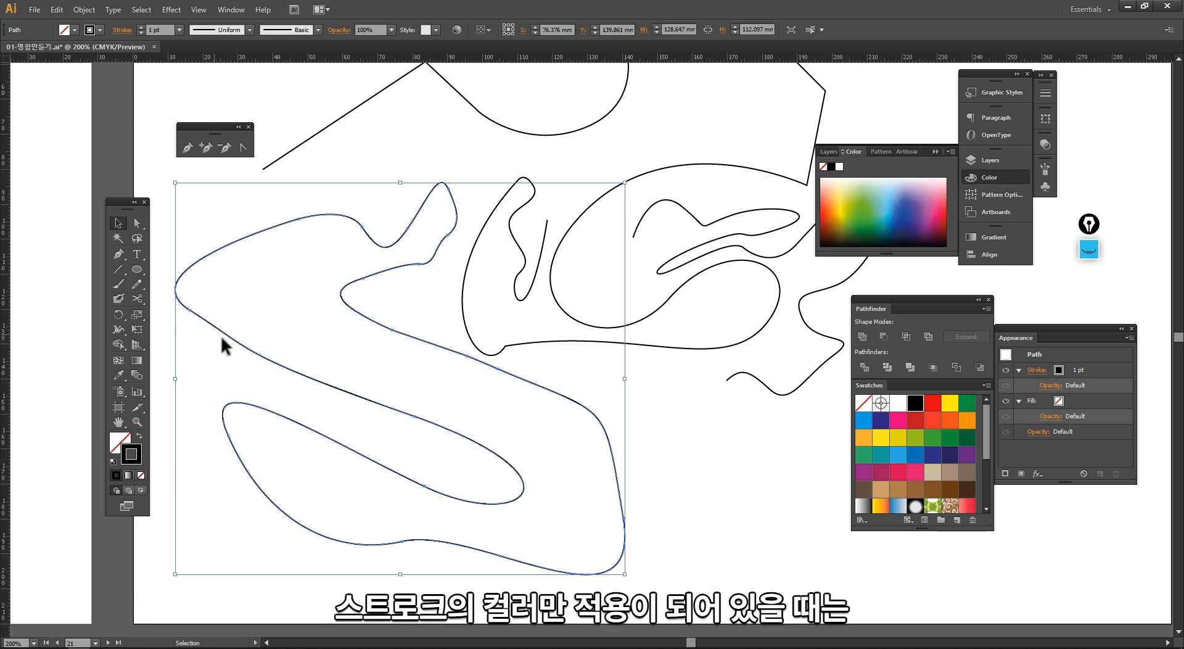
left_click(469, 404)
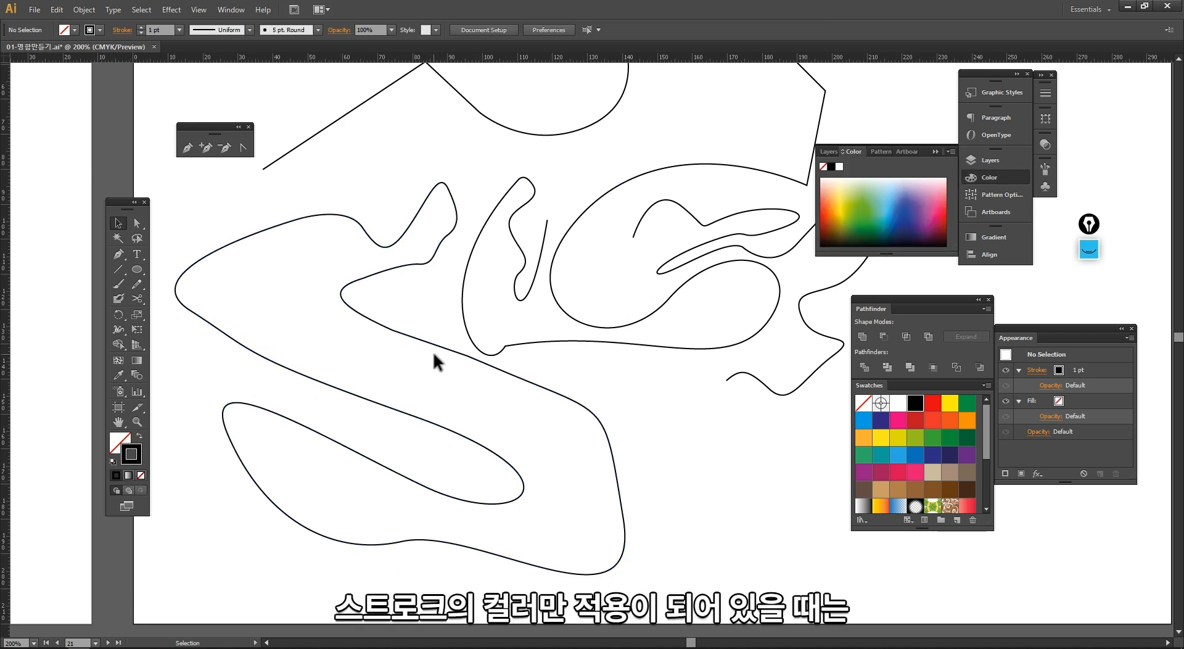
left_click(414, 332)
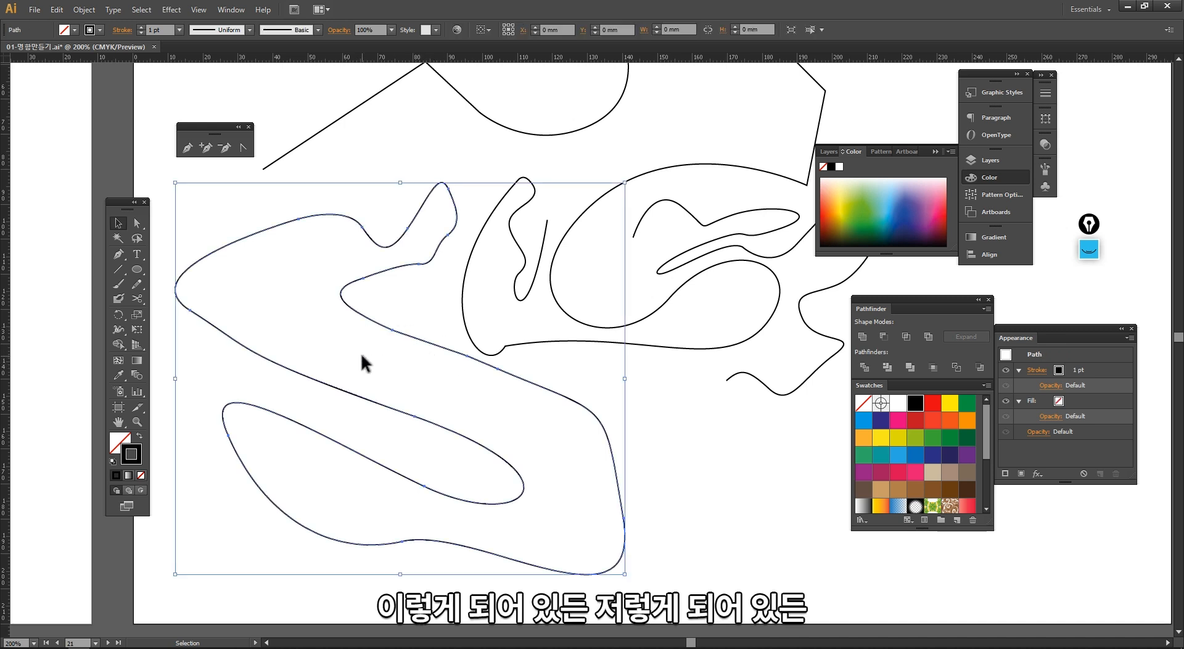
left_click(707, 446)
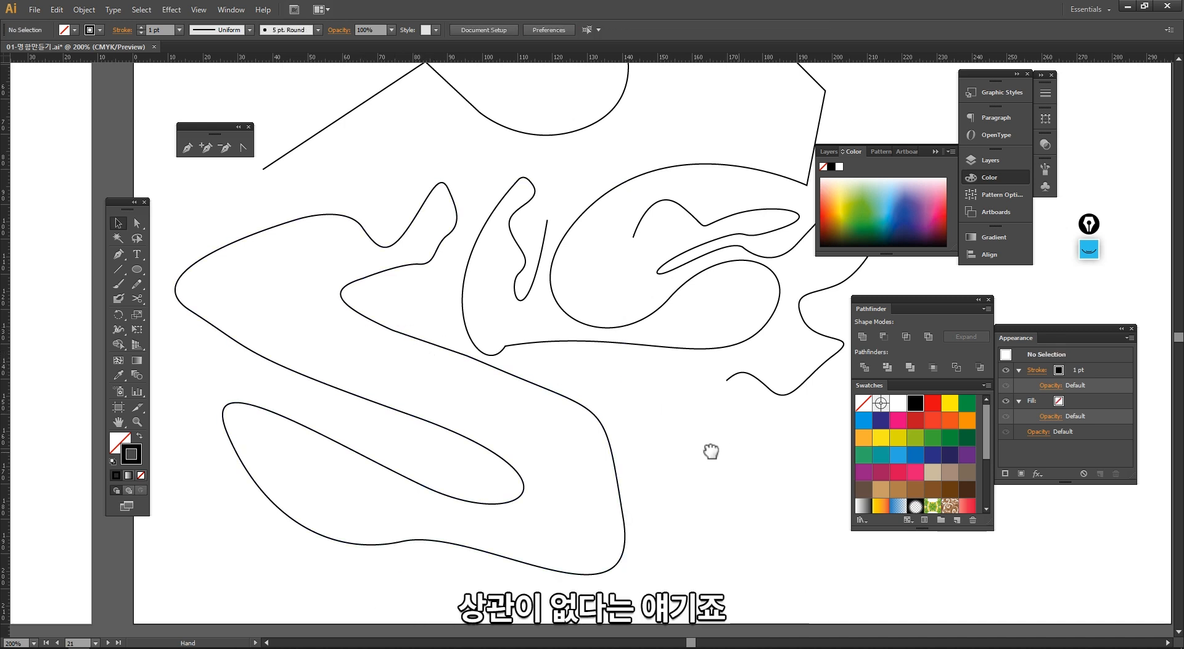
Step: Switch to the Pen tool and swap fill and stroke to get a black fill with no stroke
left_click_drag(812, 402, 396, 407)
left_click(118, 252)
key("v")
left_click_drag(198, 258, 208, 303)
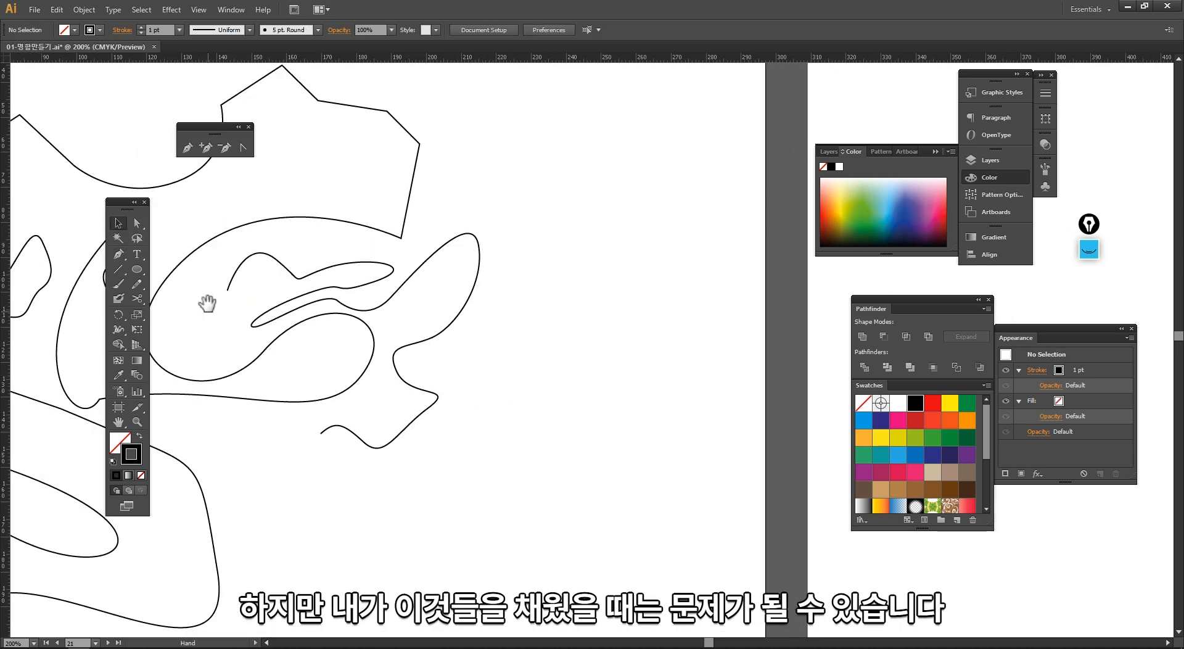
left_click(188, 148)
left_click_drag(433, 304, 380, 304)
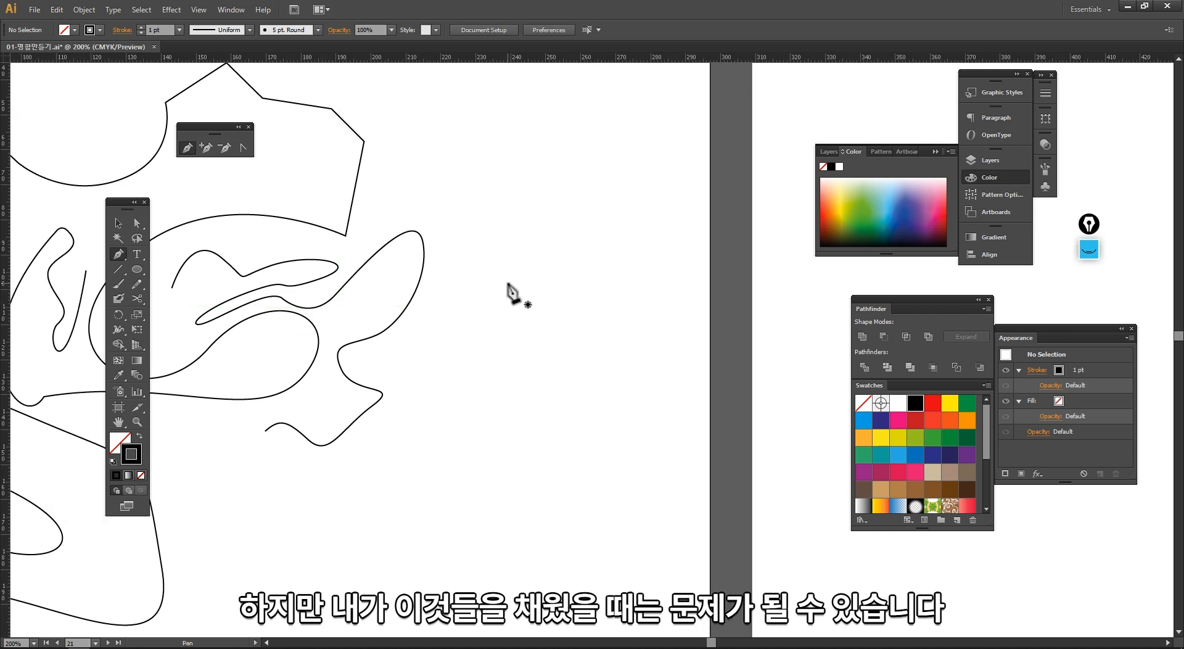
left_click(139, 436)
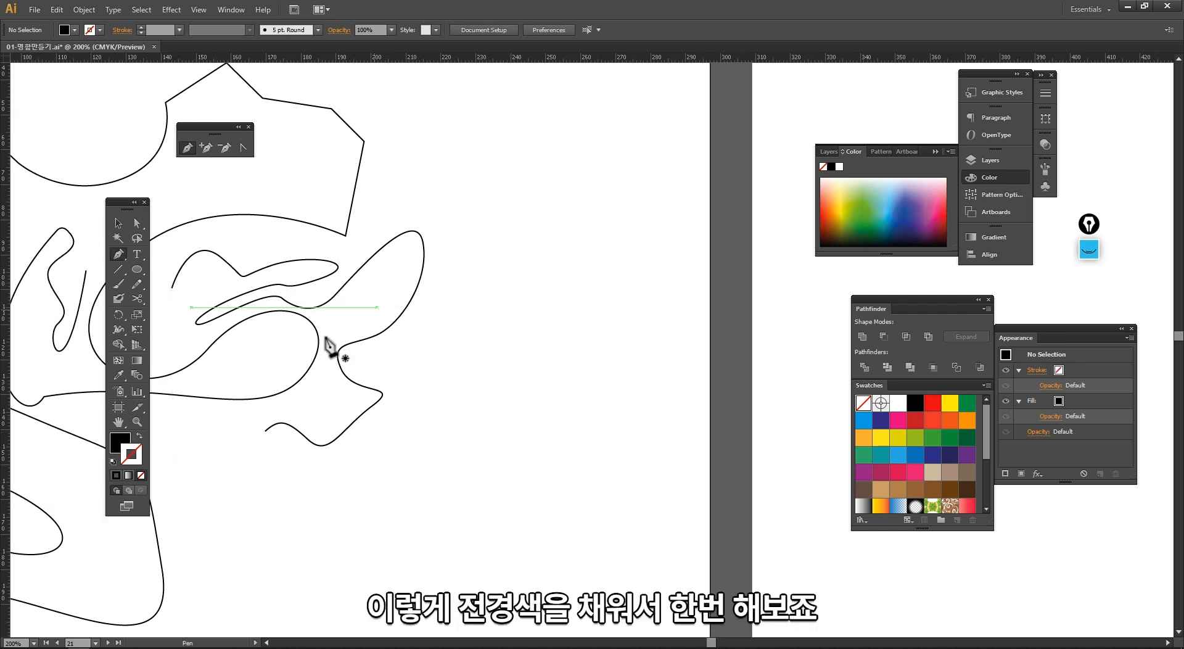
left_click(121, 440)
Step: Draw an open S-shaped path with curved anchors using the Pen tool
left_click(542, 292)
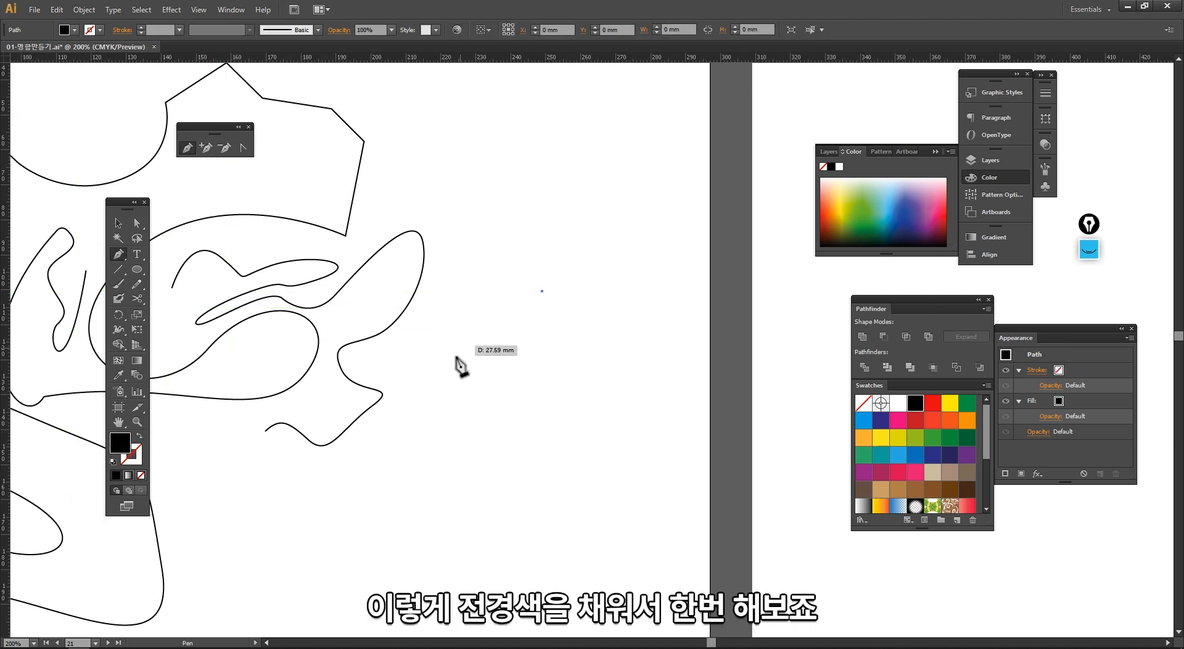
mouse_move(457, 359)
left_mouse_down()
mouse_move(484, 411)
mouse_move(397, 490)
mouse_move(429, 557)
left_mouse_up()
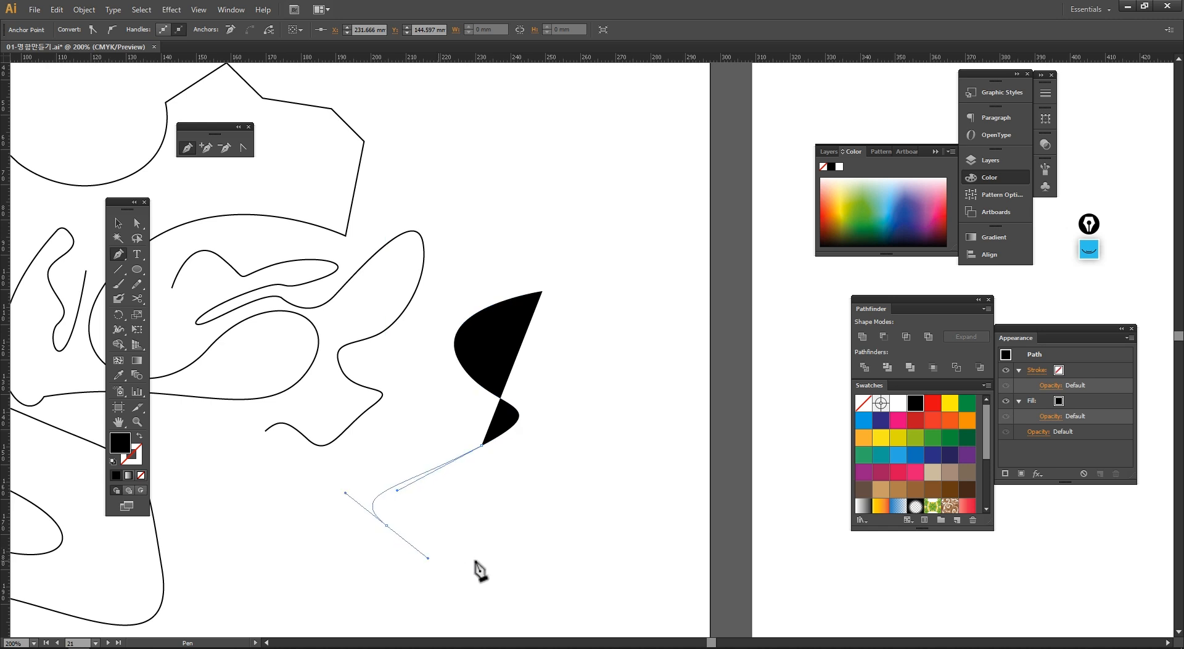
left_click_drag(497, 546, 569, 343)
key("v")
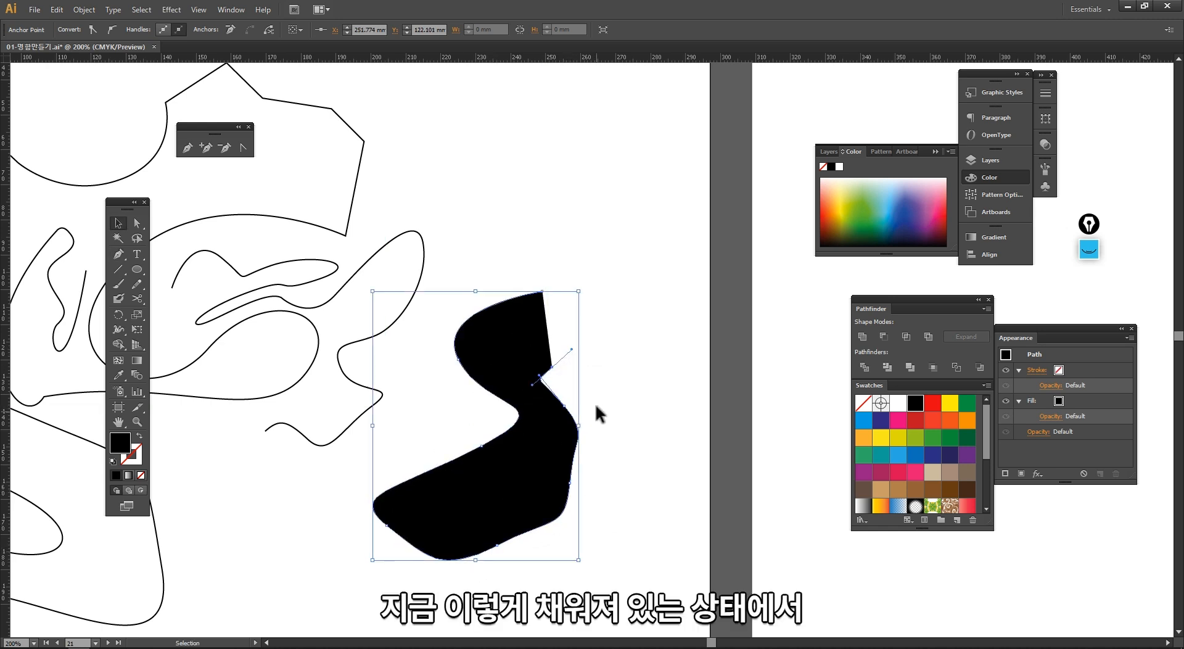
Step: Zoom in on the filled path and swap its fill and stroke twice, restoring the black fill
left_click(595, 468)
key("ctrl+space")
left_click_drag(234, 215, 681, 585)
left_click(443, 439)
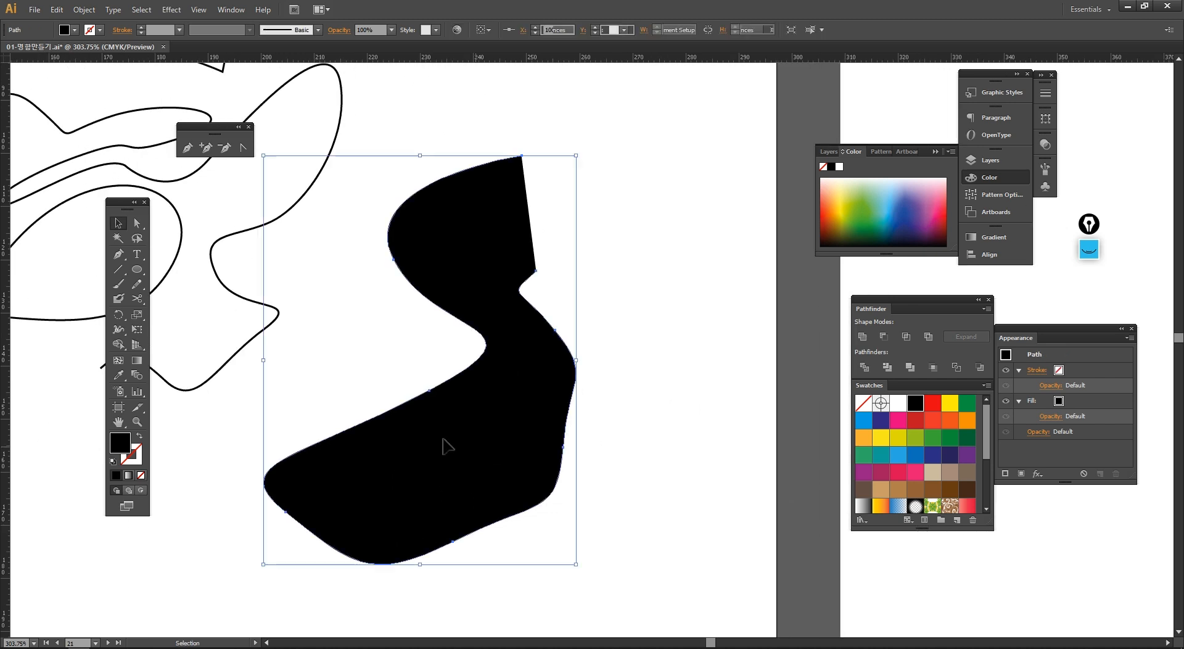
left_click(140, 439)
left_click(140, 438)
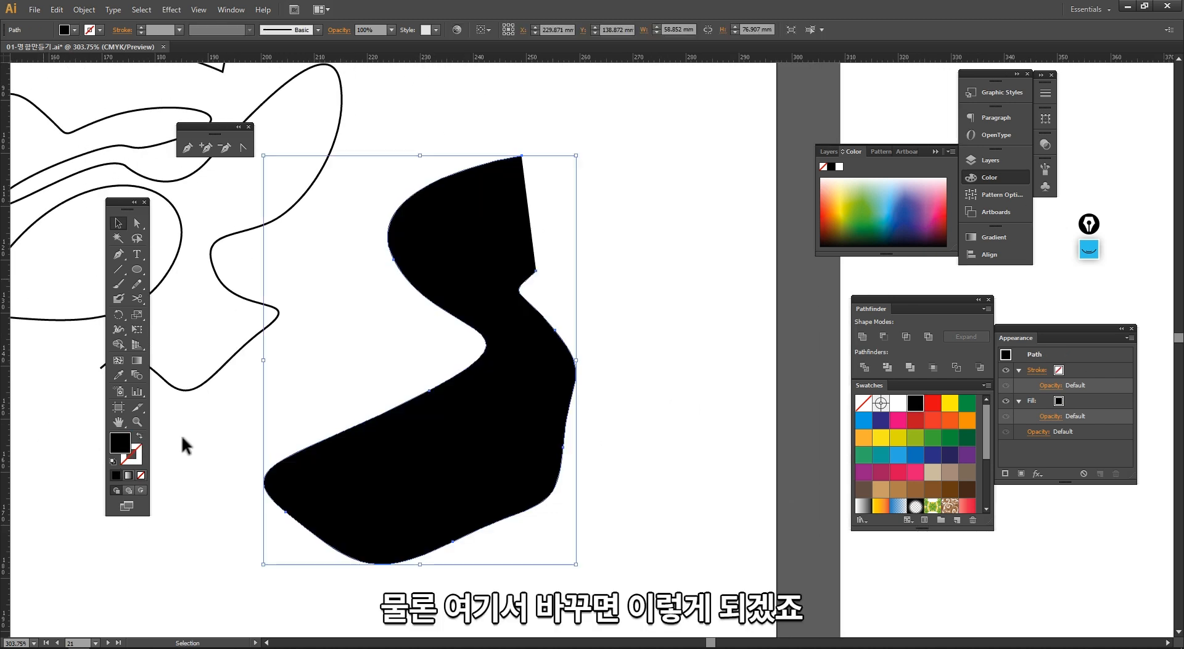
left_click(377, 342)
key("space")
left_click_drag(435, 319, 377, 342)
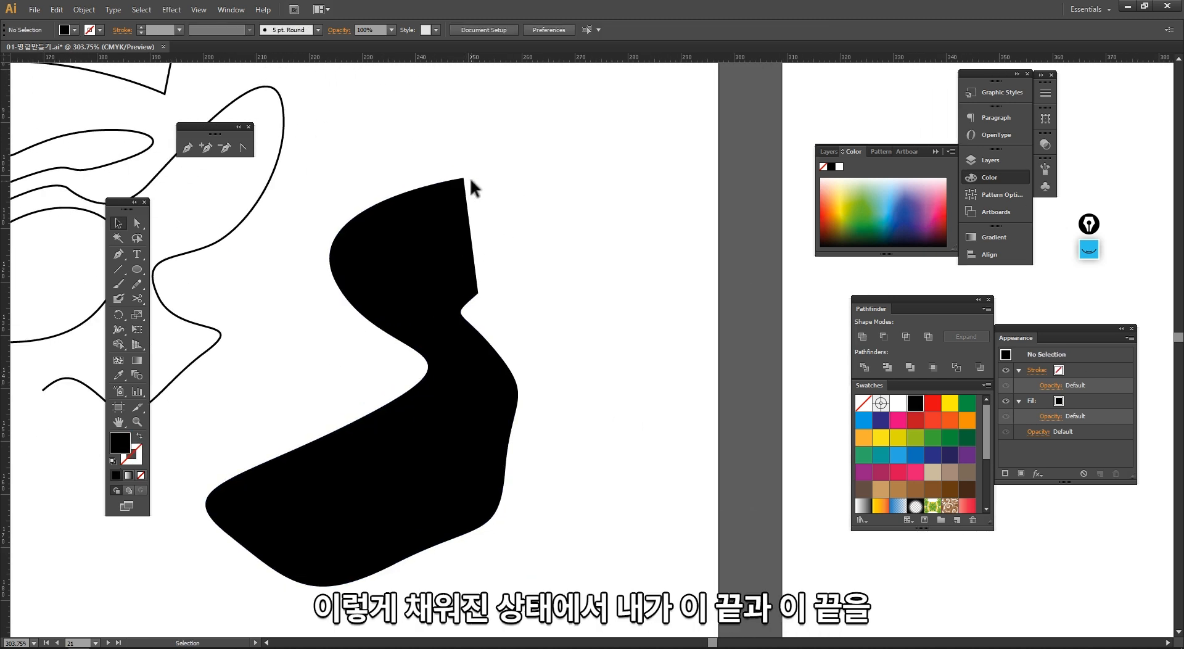
Step: Draw a curved Pen segment from near the upper open end down to the lower open end
left_click(115, 253)
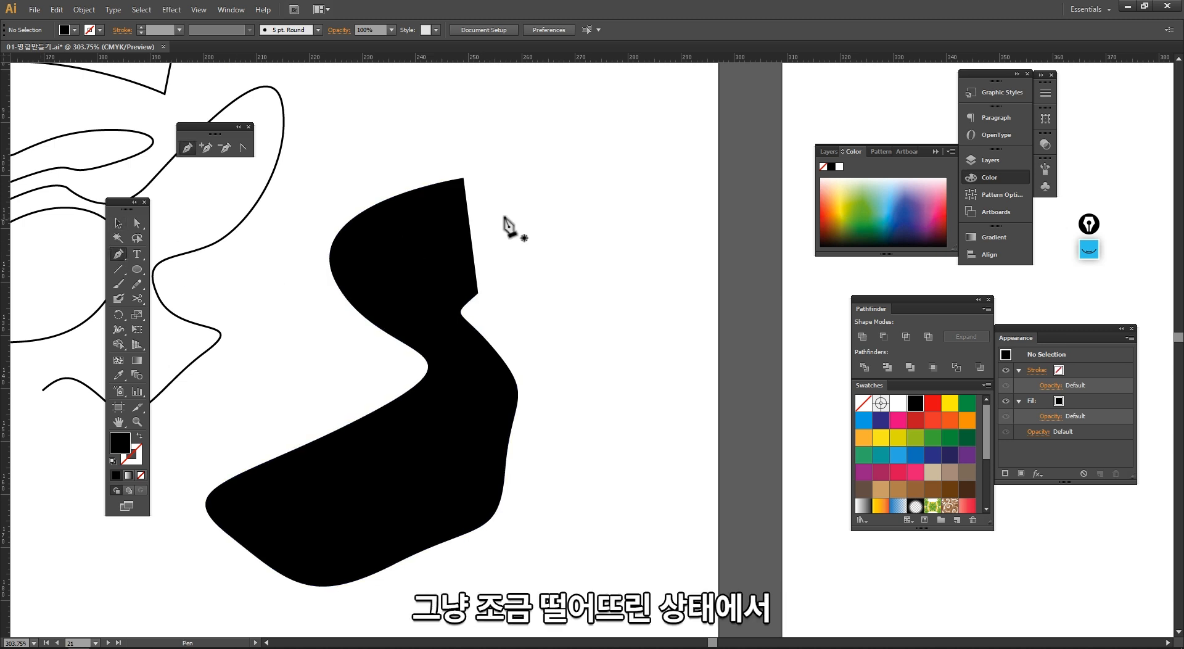
left_click(474, 178)
left_click_drag(532, 216, 491, 285)
left_click(479, 294)
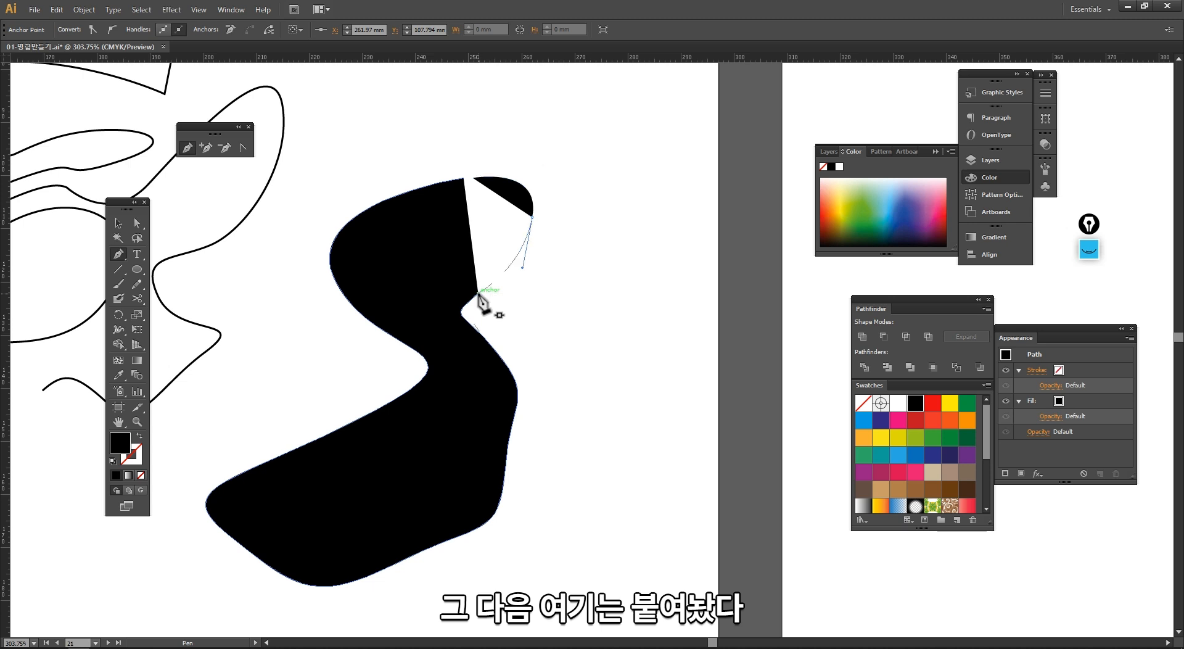
left_click(478, 292)
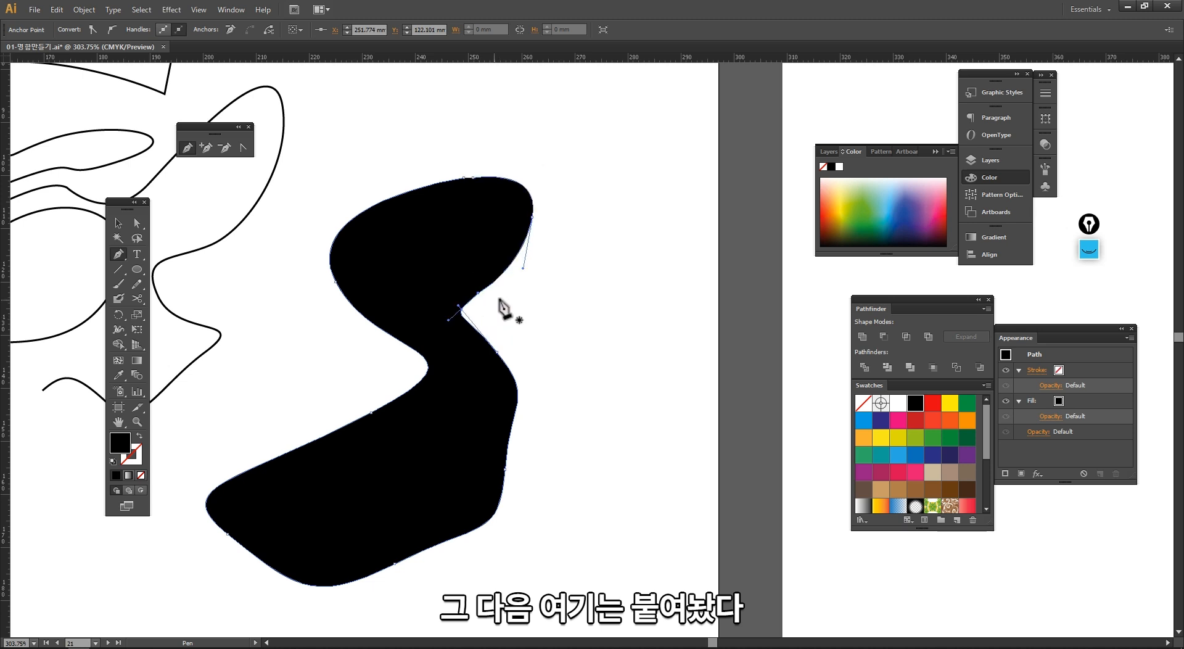
Step: Drag the new segment's starting anchor away from the upper corner with Direct Selection
key("v")
left_click(529, 319)
key("a")
left_click(474, 173)
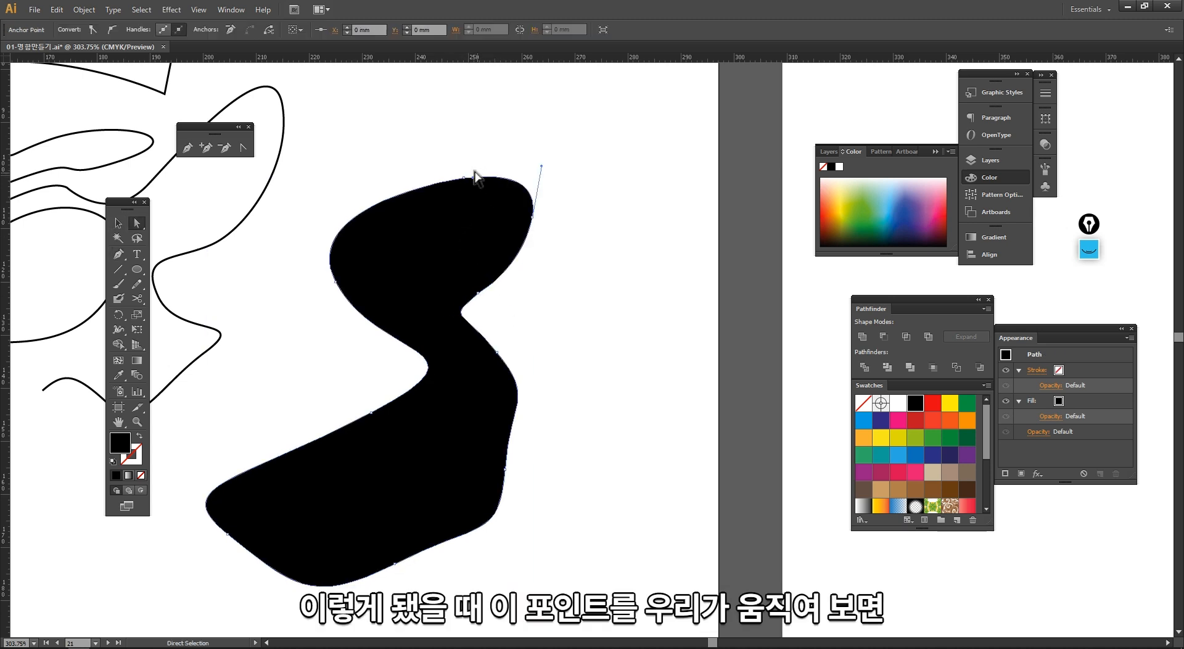
left_click_drag(473, 177, 493, 213)
left_click(516, 273)
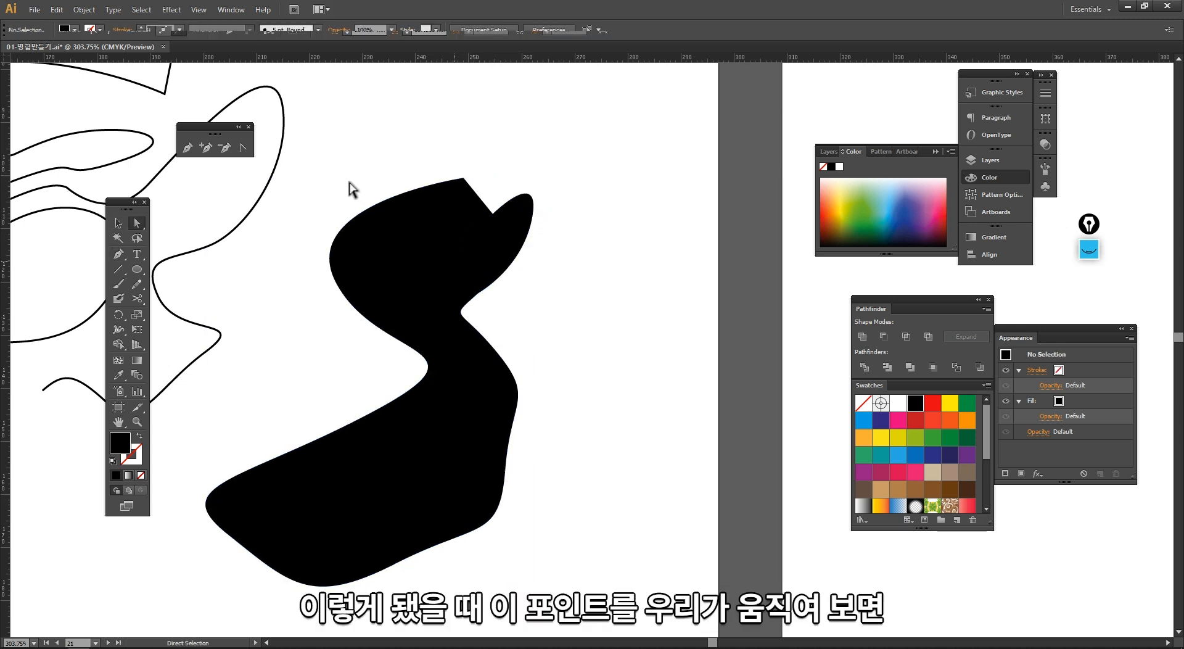
Step: Zoom in and apply a teal stroke to the filled path
key("ctrl+space")
left_click_drag(356, 125, 575, 341)
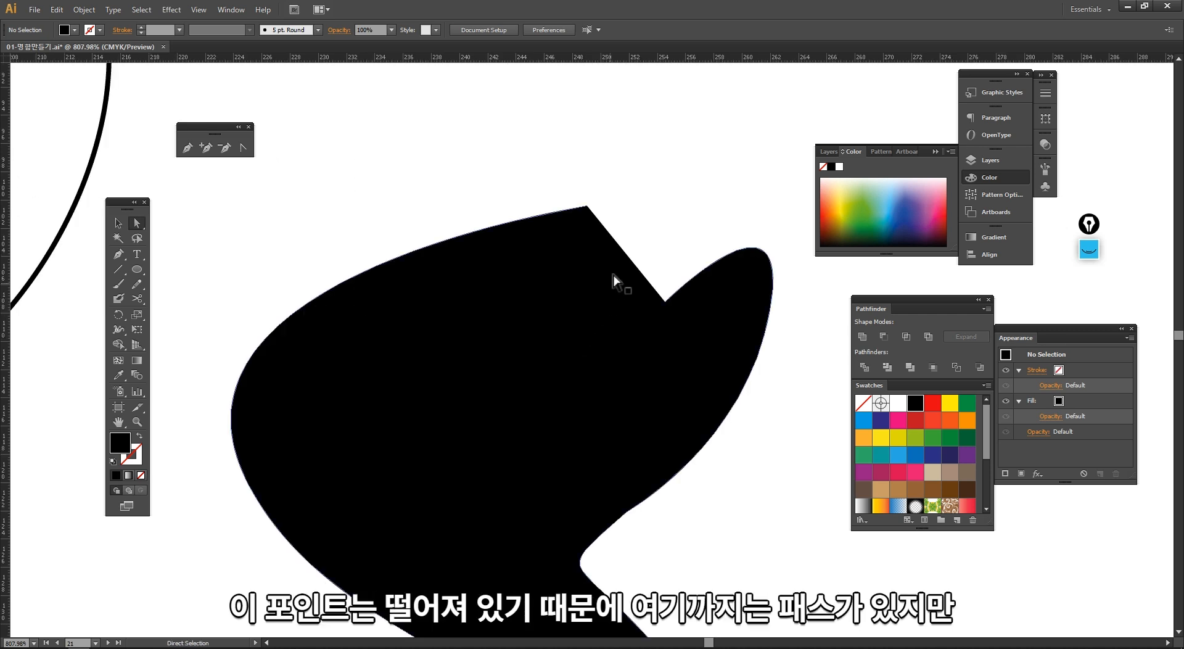
left_click(665, 301)
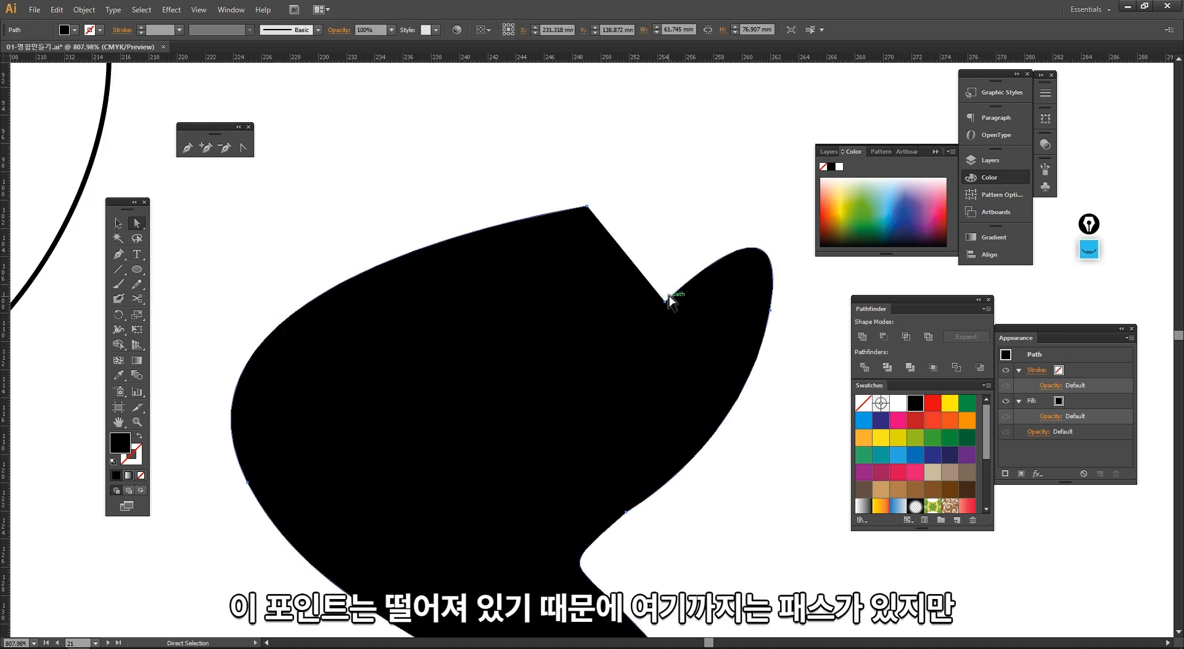
left_click(137, 456)
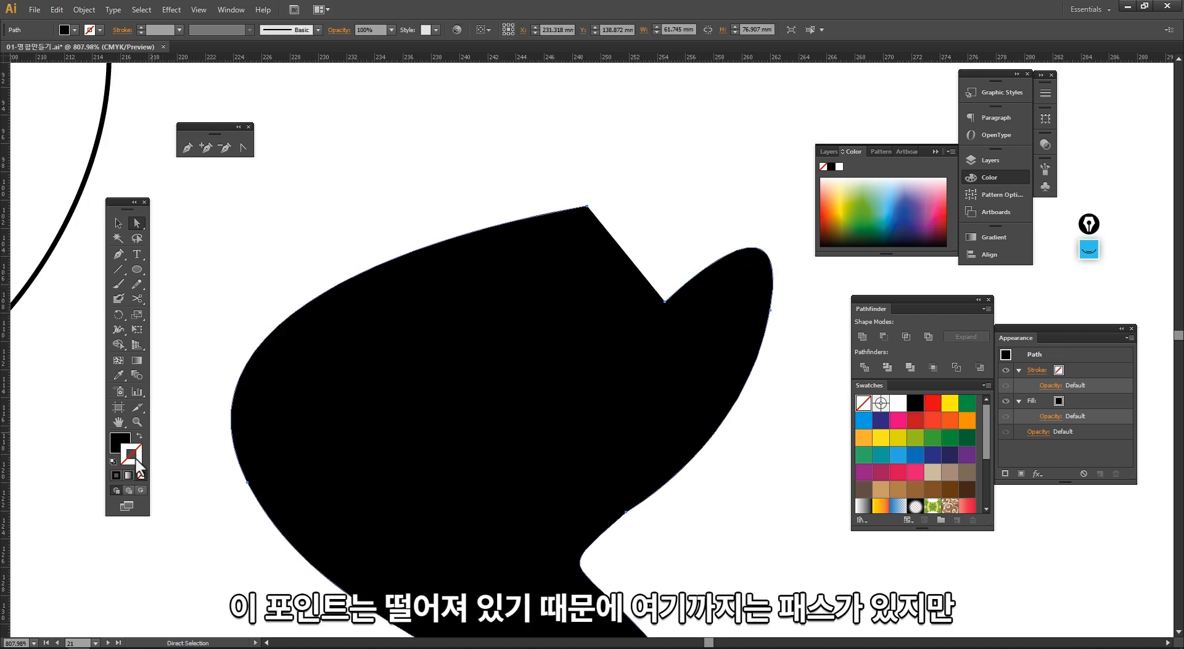
left_click(886, 204)
key("v")
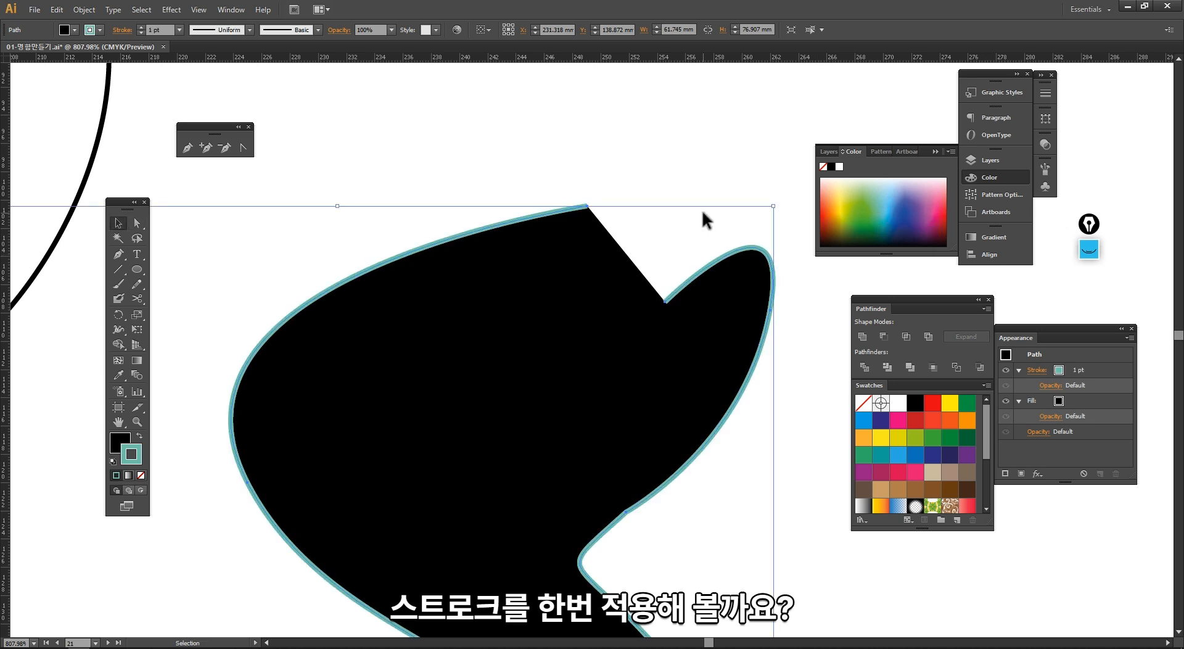
Step: Pan and zoom in on the unconnected corner where the stroke breaks
left_click(702, 210)
left_click_drag(702, 209, 657, 161)
left_click(641, 233)
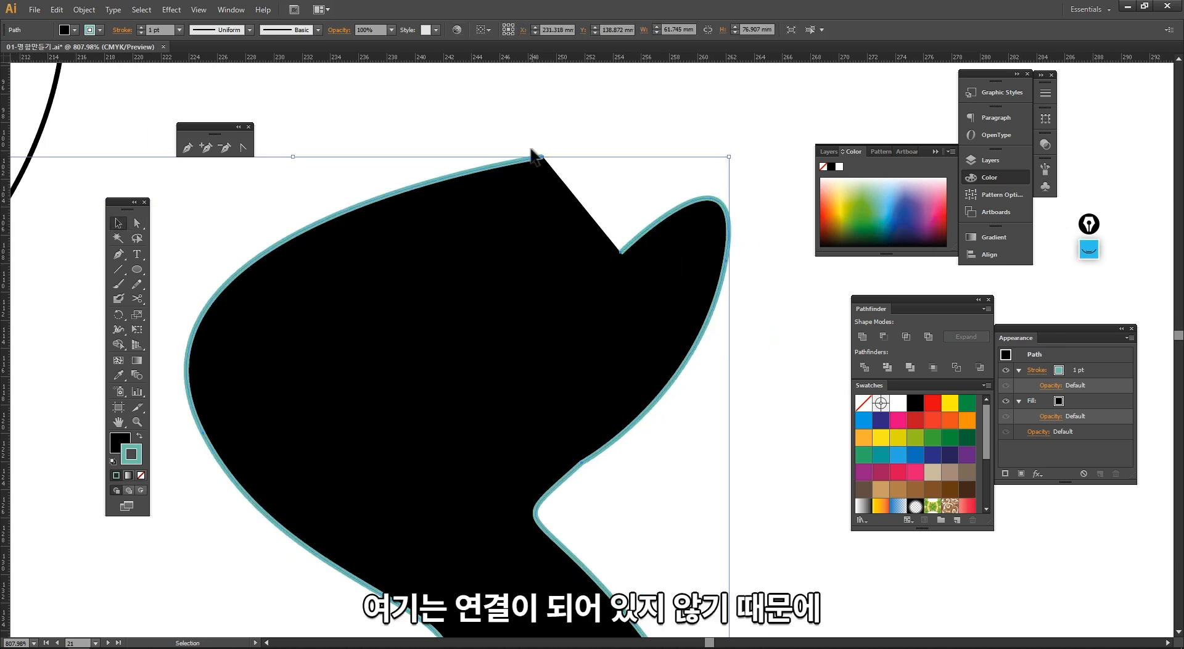
left_click(560, 154)
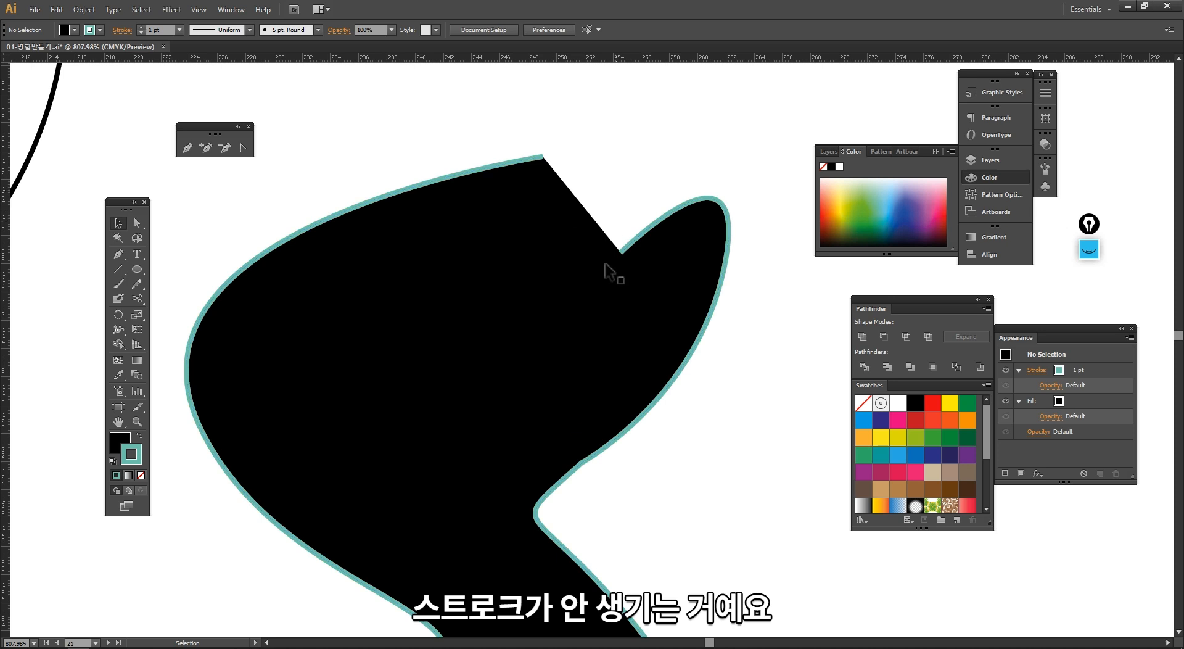
left_click(624, 332, "ctrl+alt")
left_click(624, 332, "ctrl+alt")
left_click_drag(607, 370, 610, 265)
left_click_drag(473, 107, 687, 311)
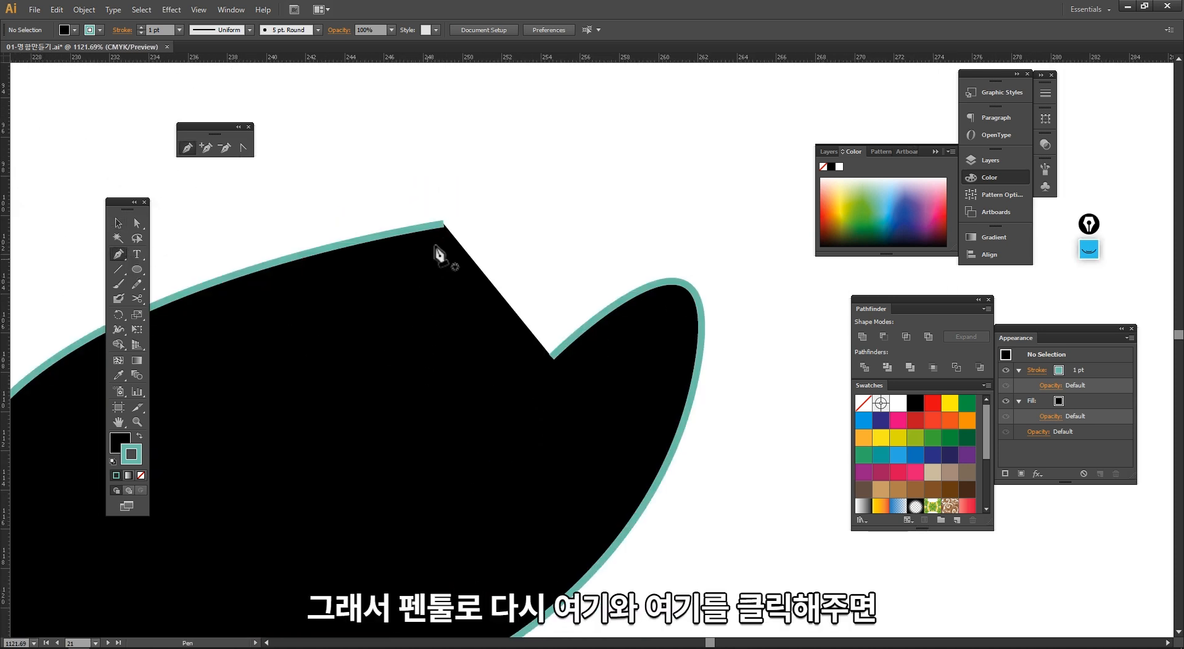
Step: Connect the upper corner to the notch anchor with a straight Pen segment
left_click(443, 224)
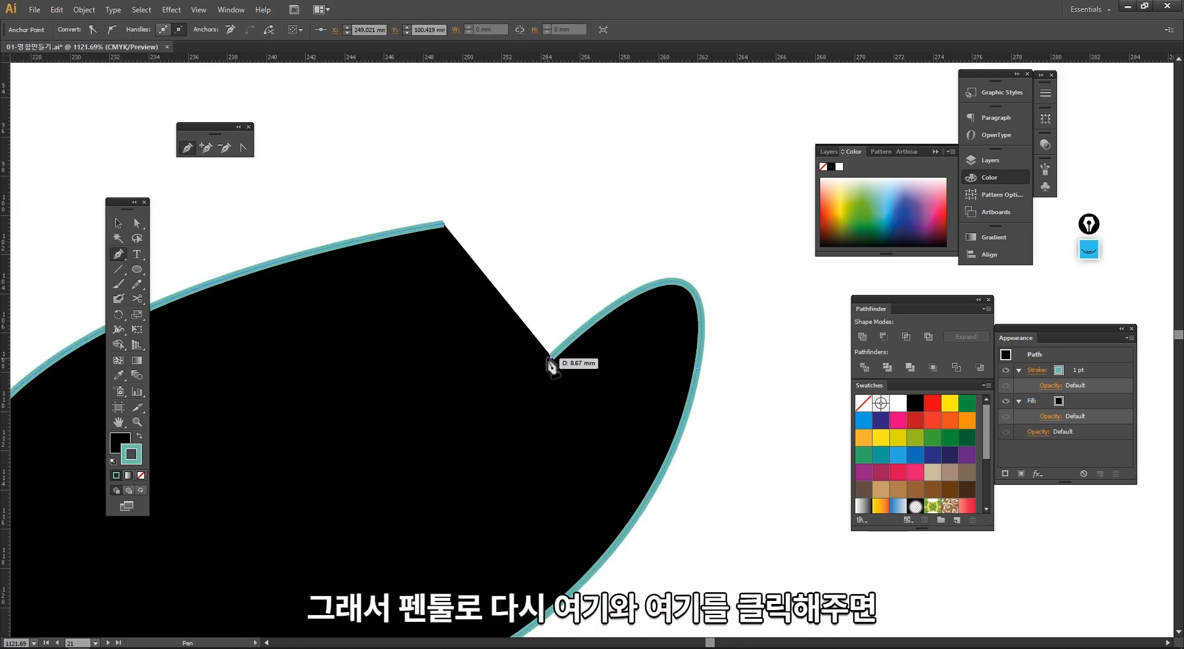
left_click(550, 359)
key("v")
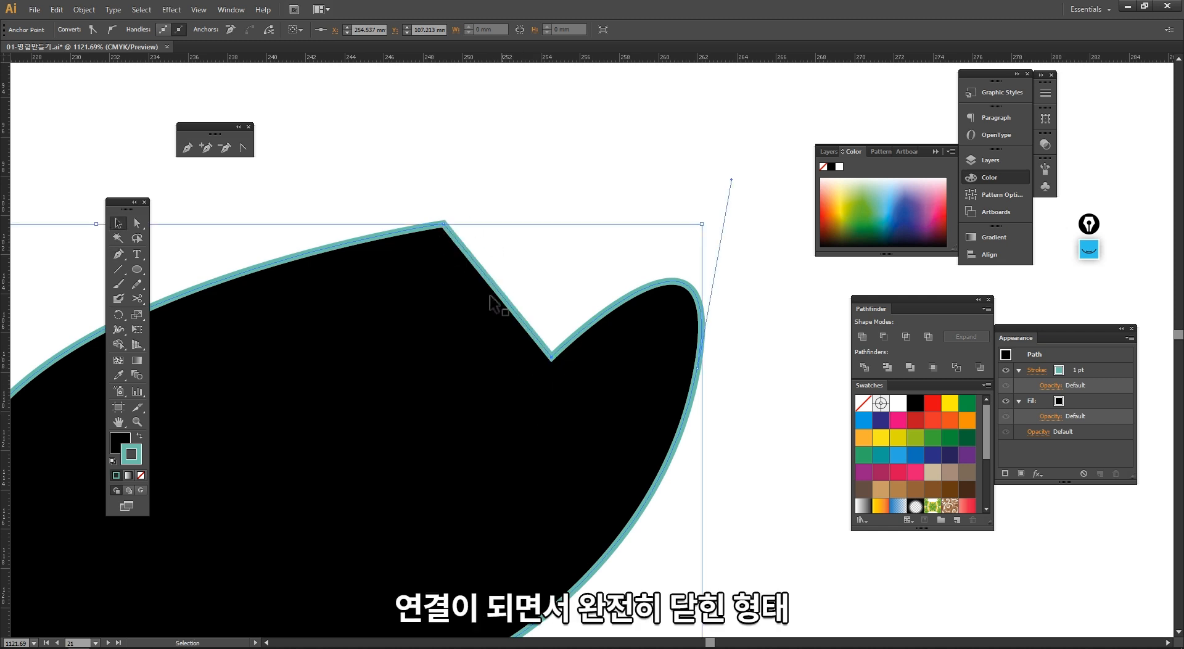
Step: Select the closed shape and zoom out to review its continuous stroke
left_click(544, 463, "ctrl+alt")
left_click(544, 463, "ctrl+alt")
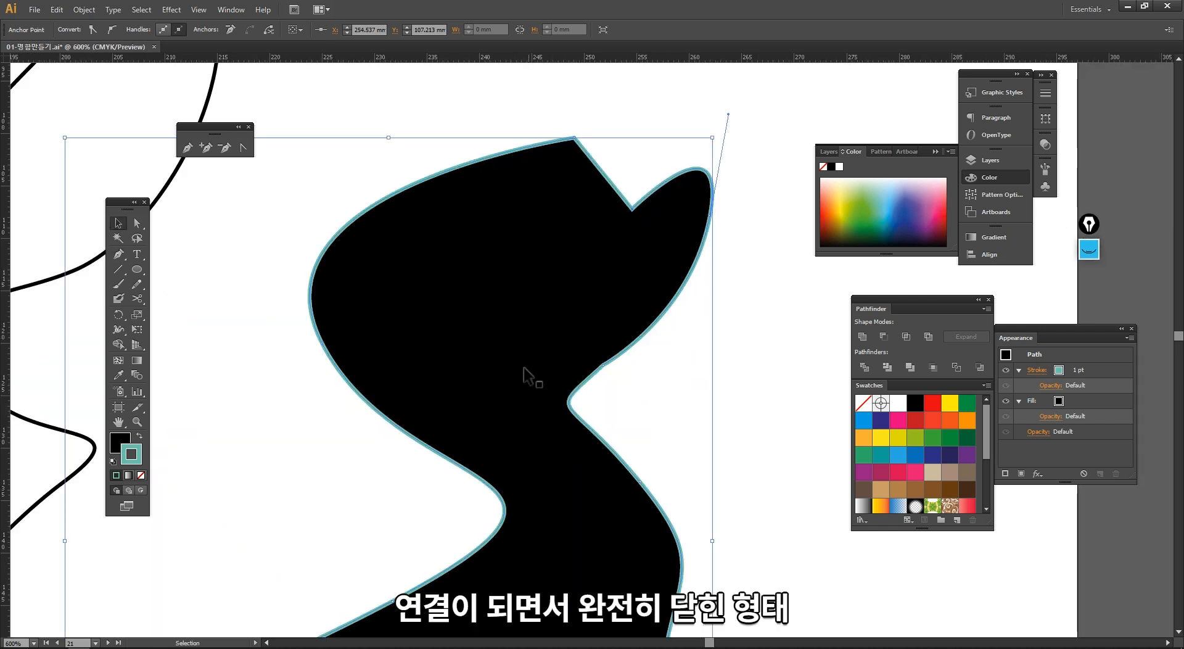
key("ctrl+minus")
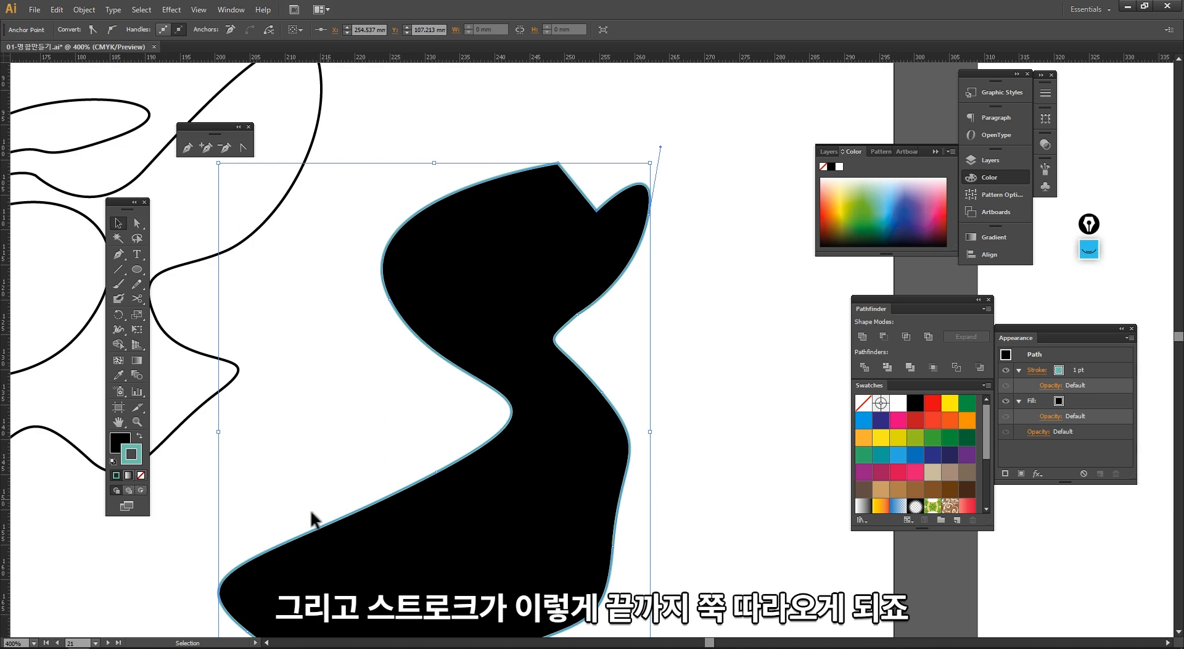
left_click(394, 405)
left_click(619, 371, "ctrl+alt")
left_click(619, 370, "ctrl+alt")
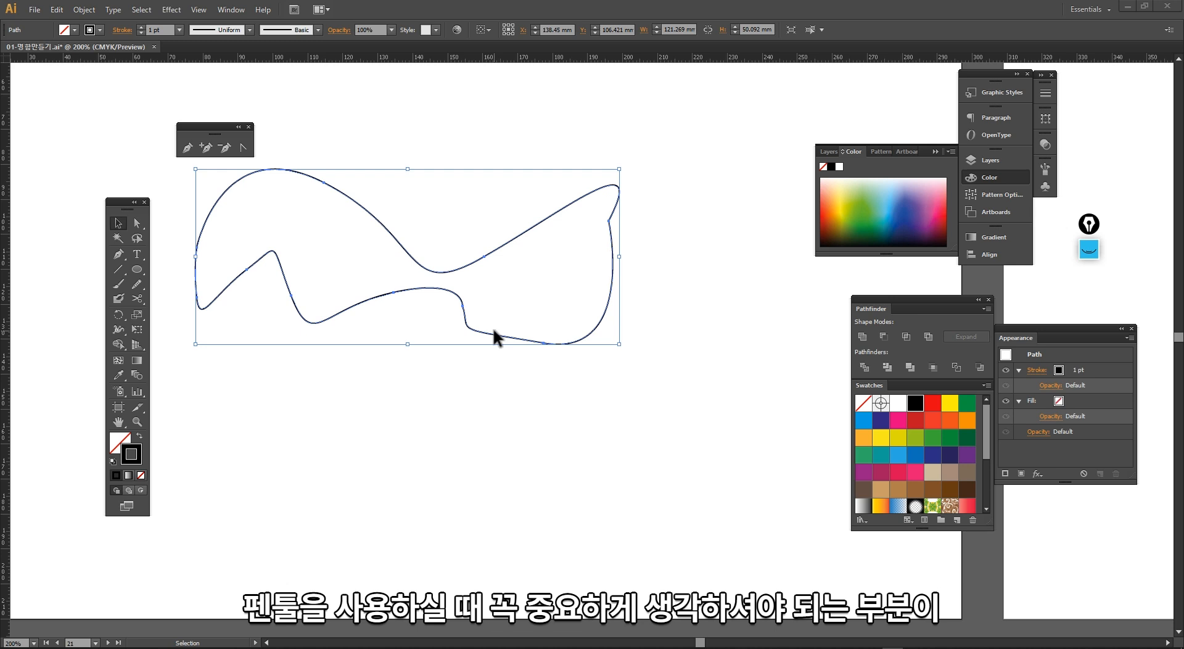
left_click(452, 394)
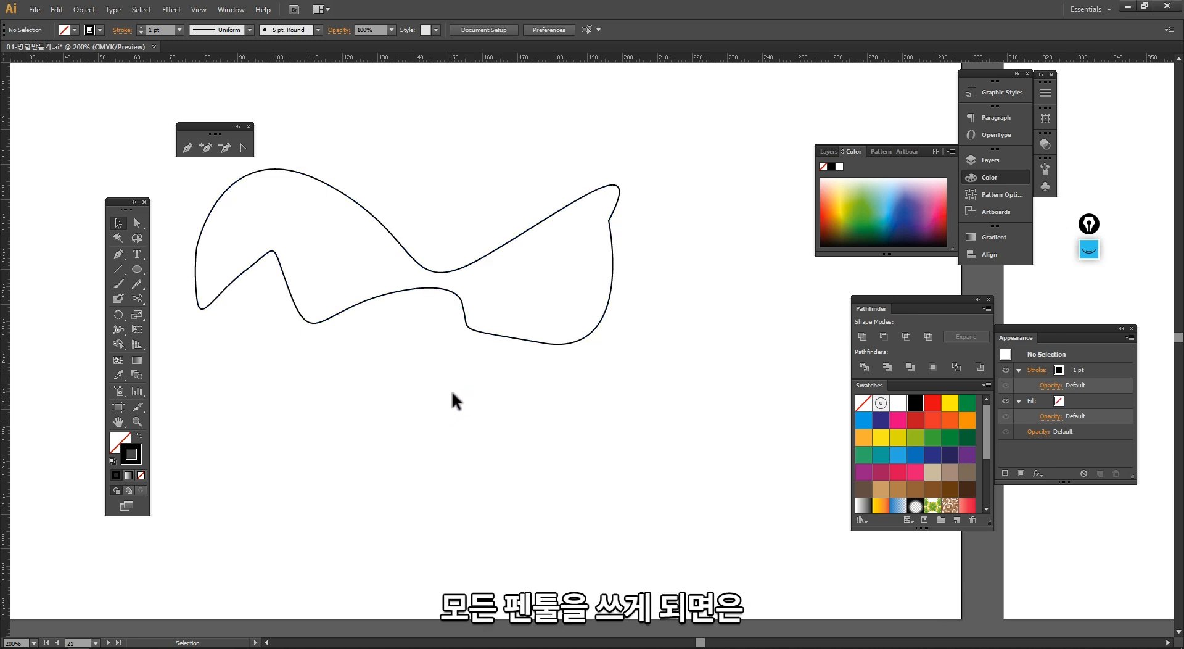
Step: Navigate to the Effects gallery artboard and zoom in on the Scribble star
left_click_drag(538, 430, 401, 241)
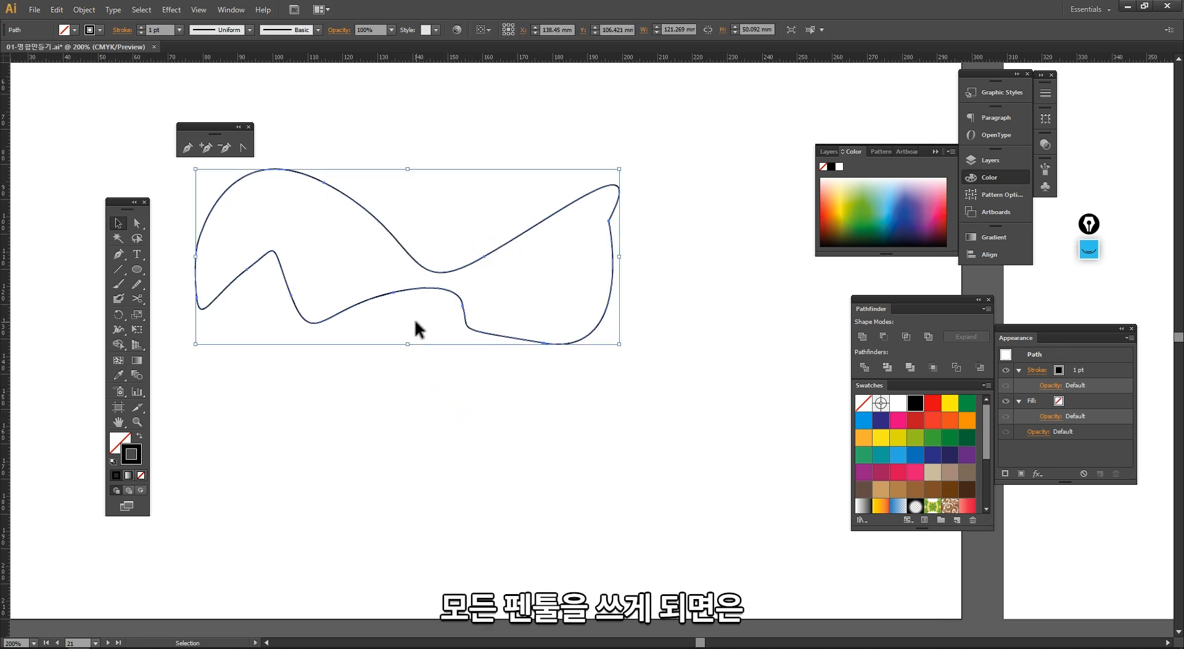
left_click(512, 271, "ctrl+alt")
left_click(512, 270, "ctrl+alt")
left_click(513, 271, "ctrl+alt")
mouse_move(497, 273)
left_mouse_down()
mouse_move(415, 299)
mouse_move(518, 294)
mouse_move(452, 470)
mouse_move(495, 283)
left_mouse_up()
left_click_drag(489, 382, 496, 340)
left_click_drag(493, 291, 693, 135)
left_click_drag(636, 344, 503, 381)
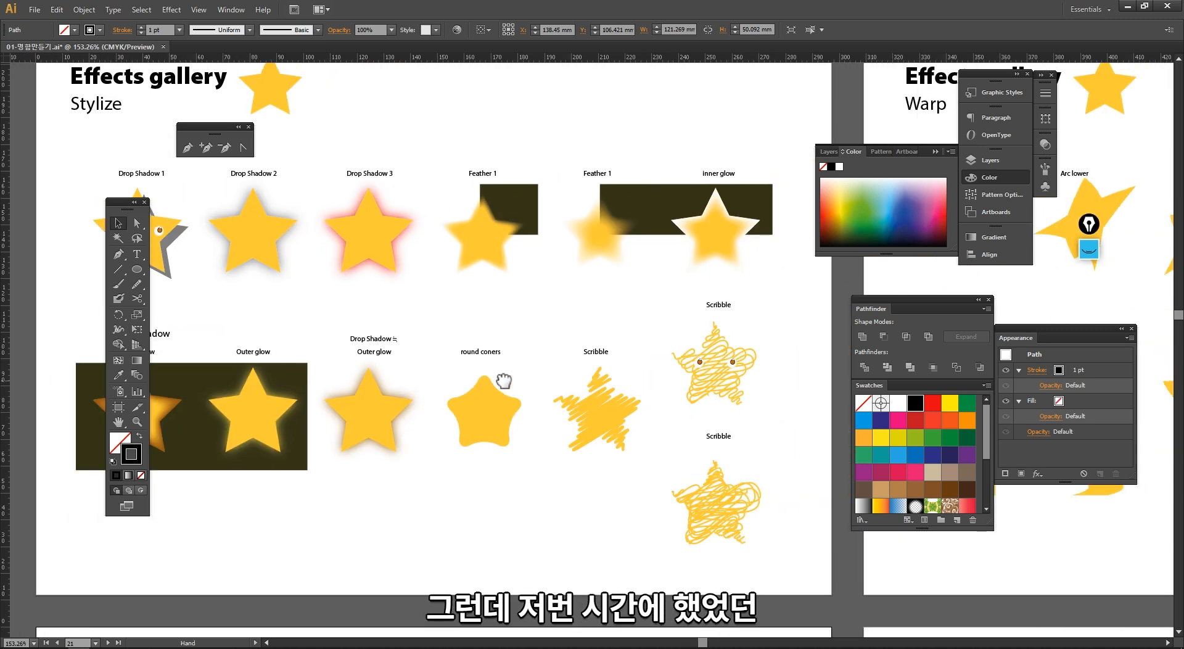
left_click_drag(397, 330, 628, 503)
left_click_drag(722, 423, 484, 477)
left_click(656, 375)
left_click(615, 556)
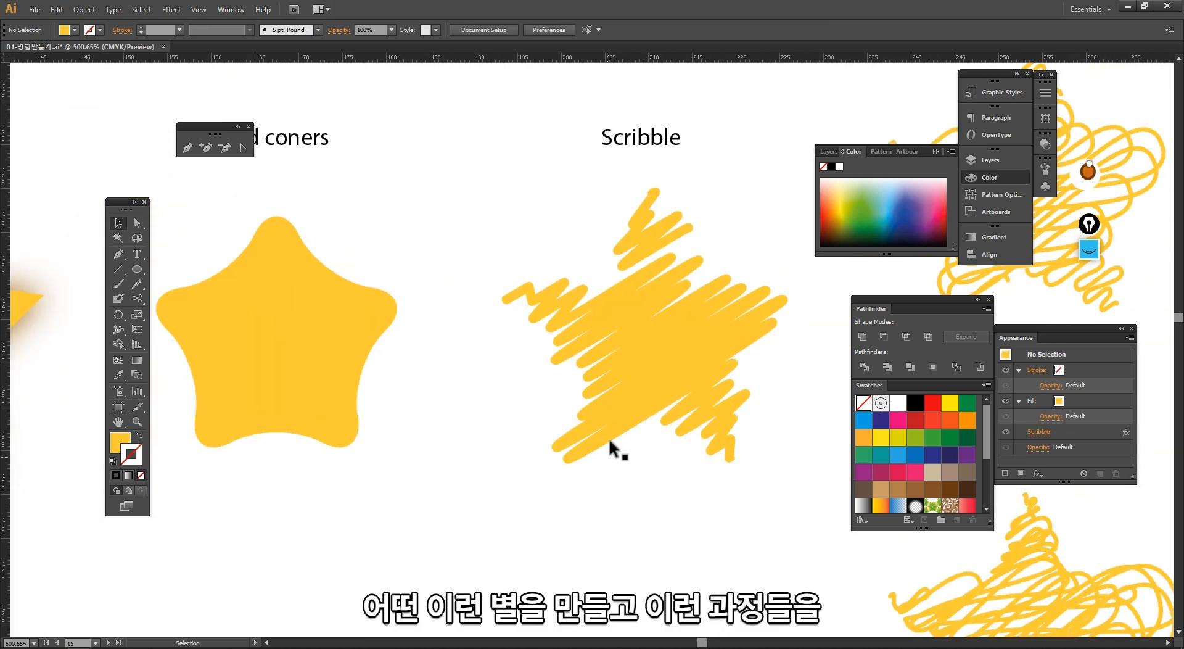
Step: Select the Scribble star and its title to inspect them, then deselect
left_click(608, 356)
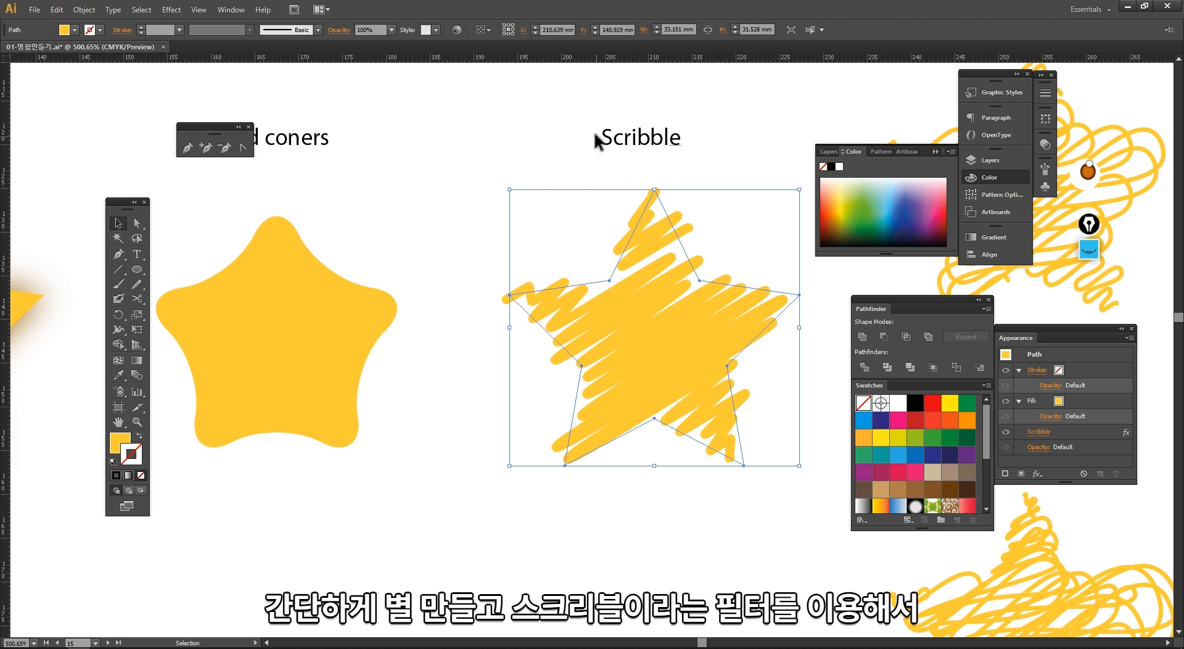
left_click(627, 145)
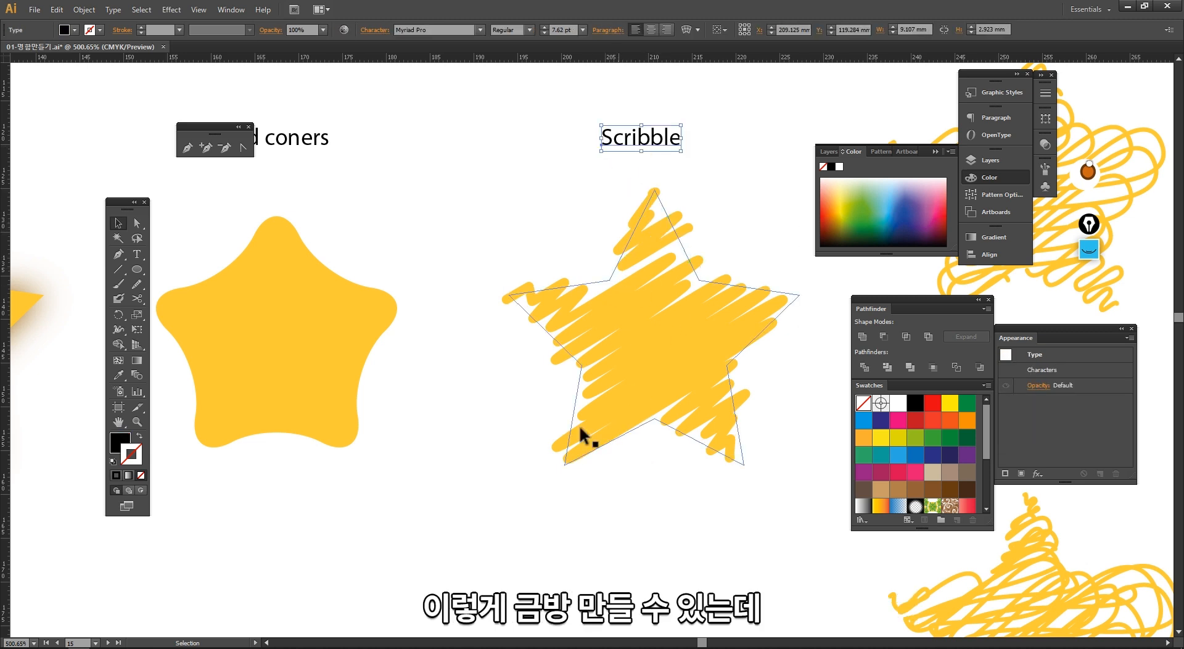
left_click(607, 530)
Step: Draw a short curved Pen path beside the Scribble star, adjust an anchor, and delete the path
scroll(456, 368, "right", 5)
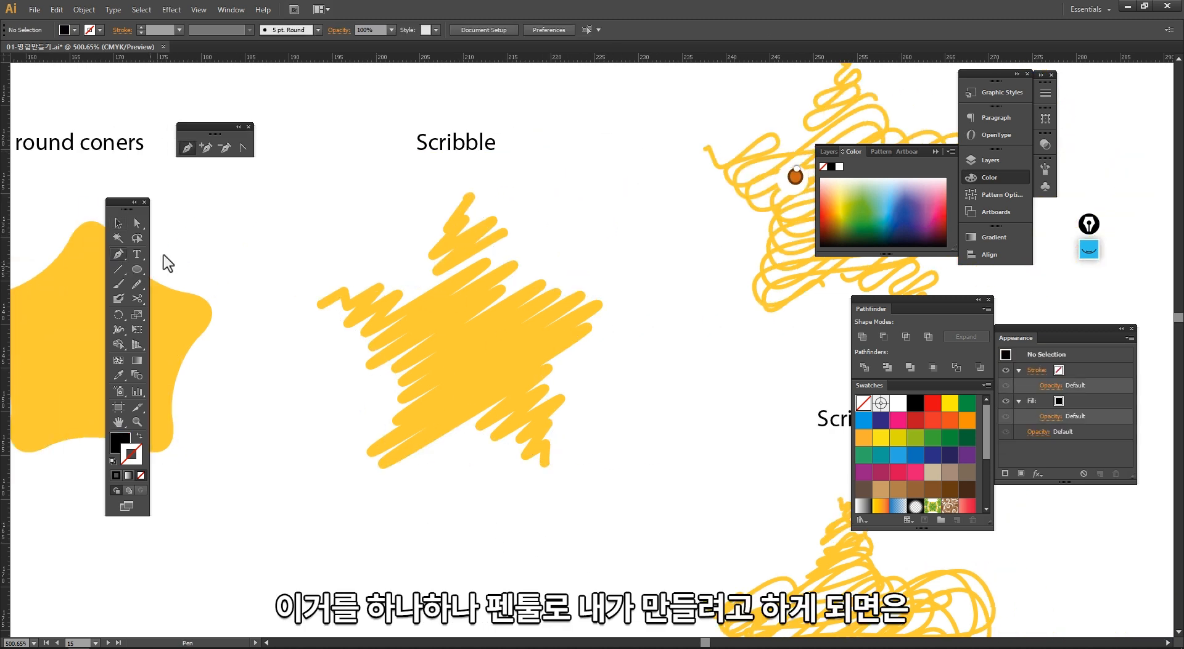
left_click(603, 195)
left_click(585, 222)
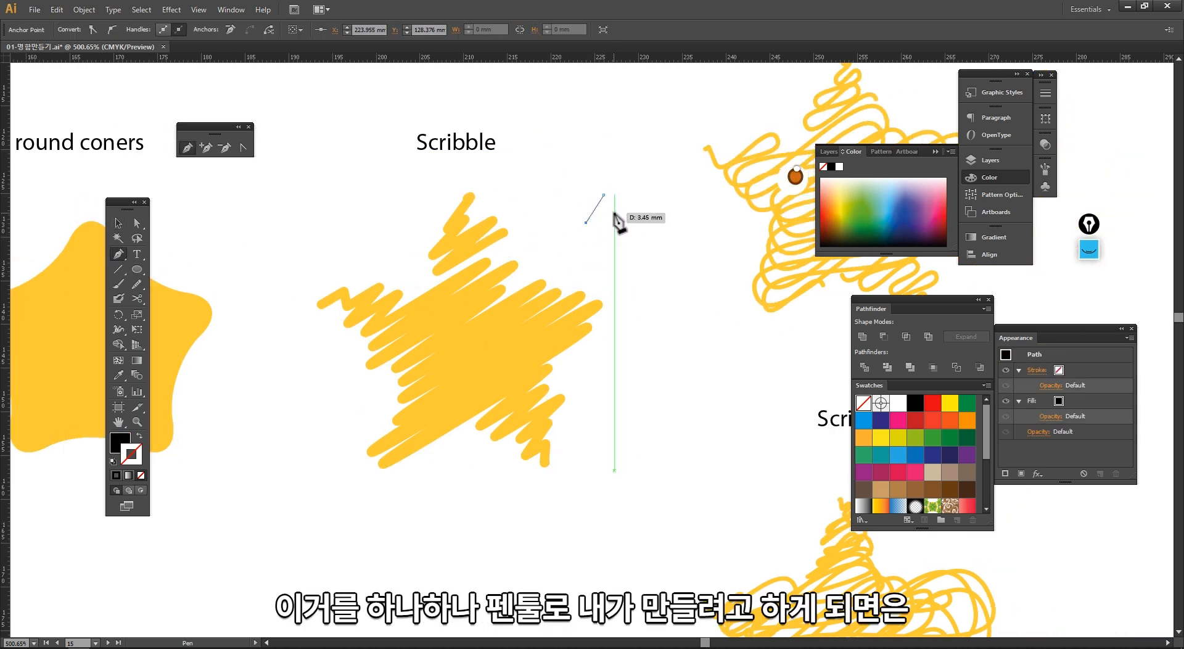
left_click_drag(583, 265, 621, 235)
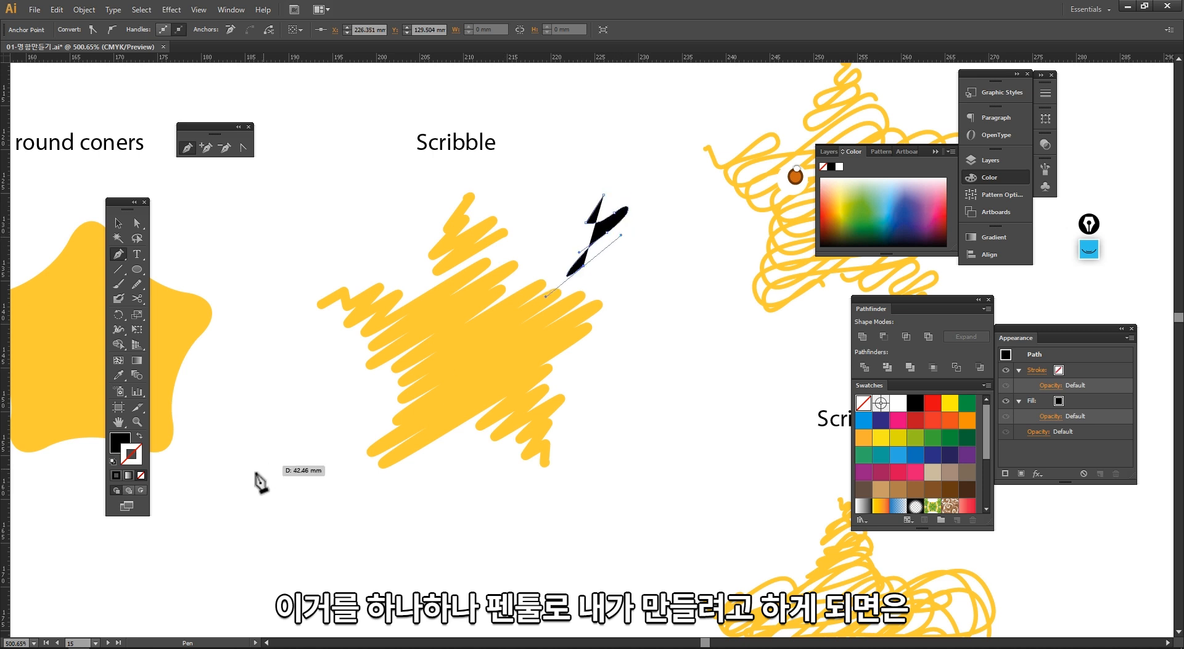
left_click(140, 436)
key("a")
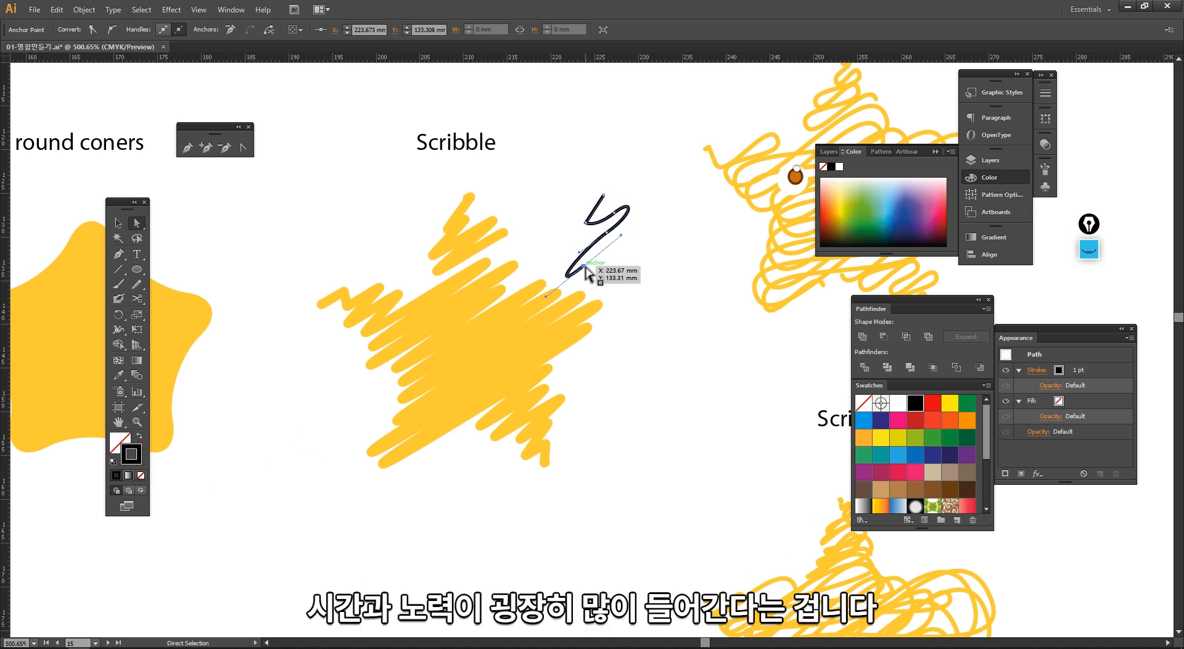
left_click_drag(583, 266, 602, 248)
key("v")
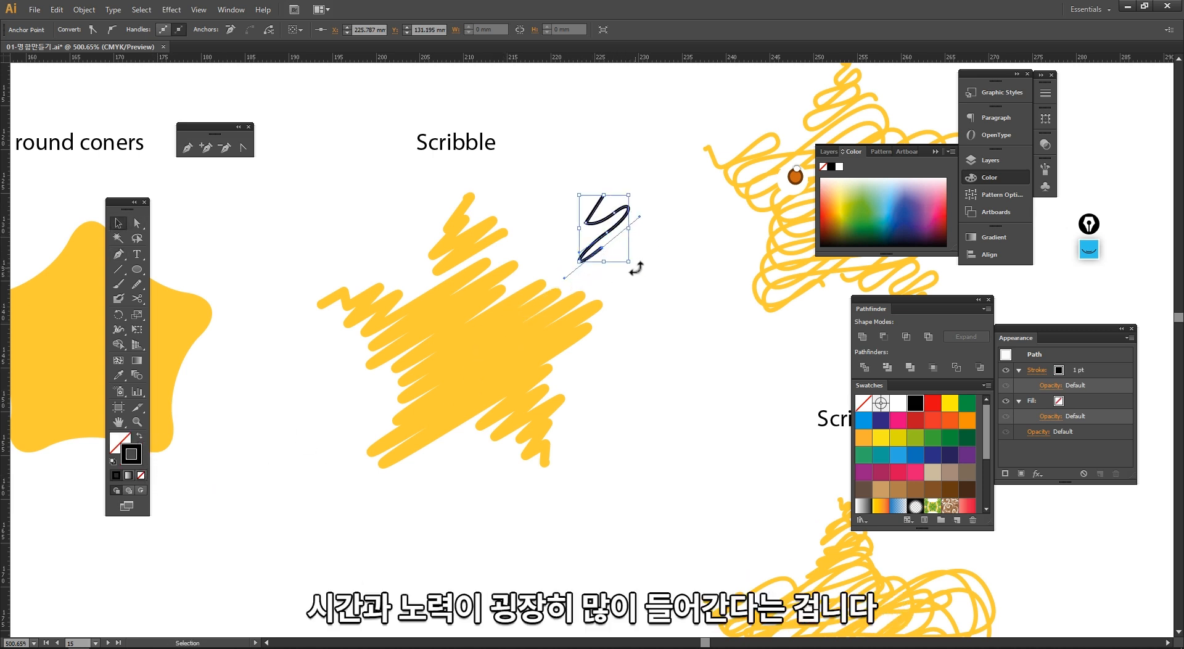
left_click_drag(602, 206, 600, 202)
key("Delete")
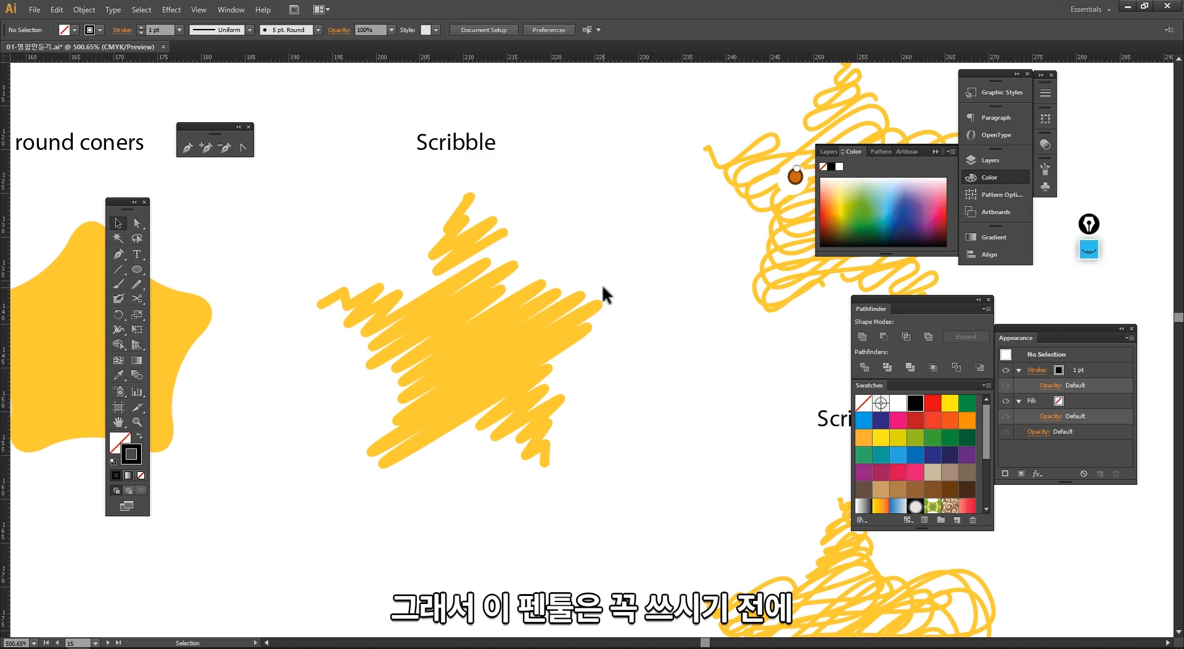
Step: Zoom out to the blank artboard and delete the wavy closed path drawn on it
left_click(491, 460, "ctrl+alt")
left_click(490, 460, "ctrl+alt")
left_click(491, 460, "ctrl+alt")
left_click(522, 459, "ctrl+alt")
left_click(521, 459, "ctrl+alt")
left_click_drag(521, 459, 474, 343)
left_click_drag(333, 153, 837, 563)
left_click_drag(635, 417, 591, 440)
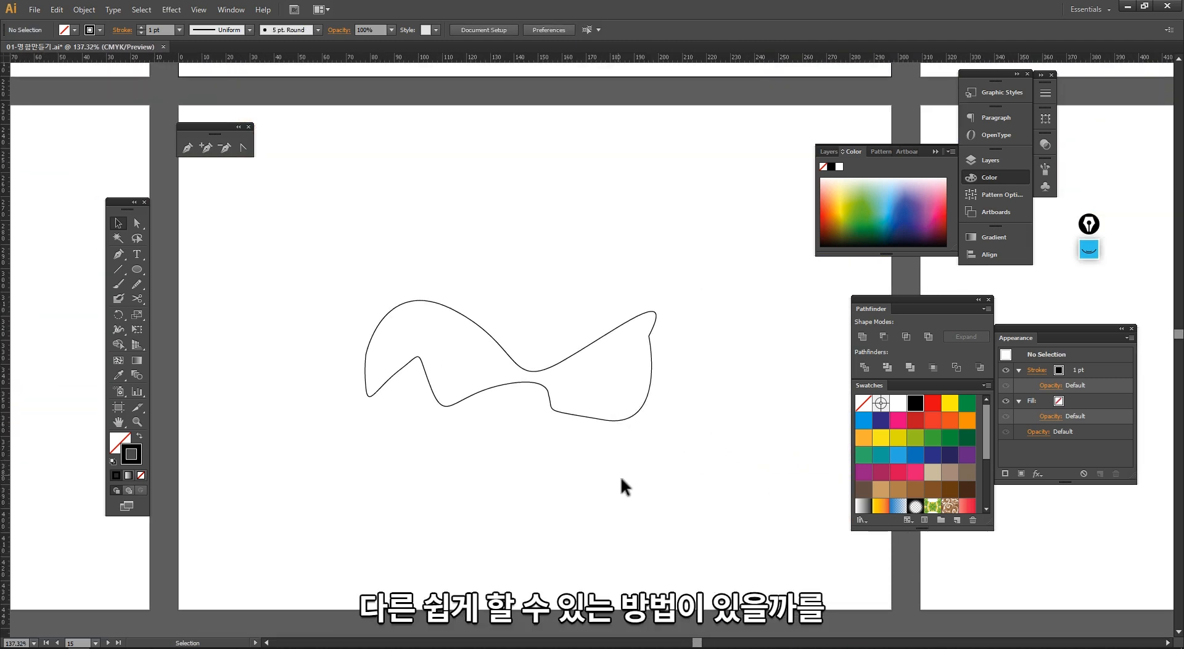
left_click_drag(626, 483, 535, 321)
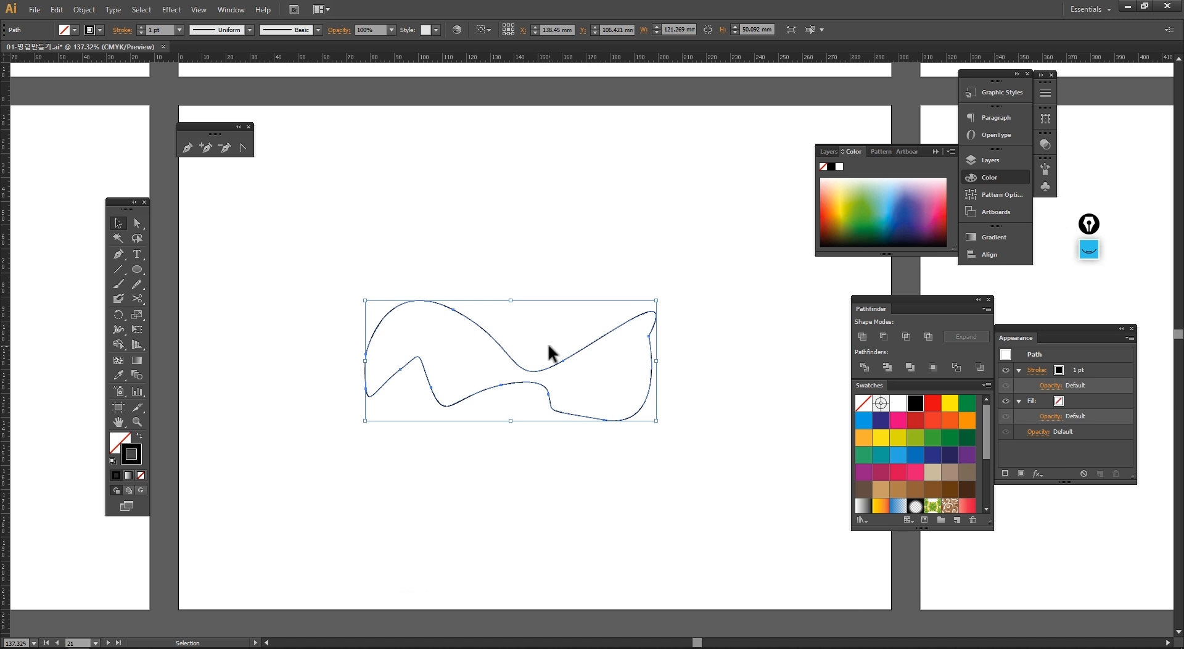
key("Delete")
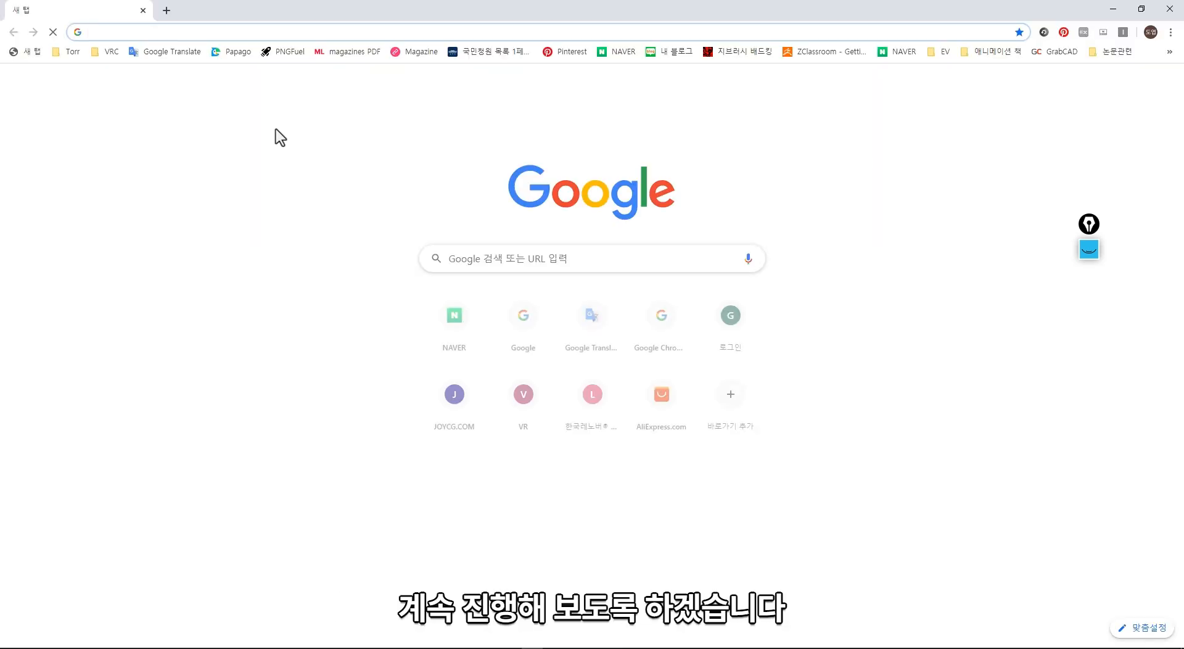
Step: In Chrome, search Google for hand and open the image results
left_click(459, 257)
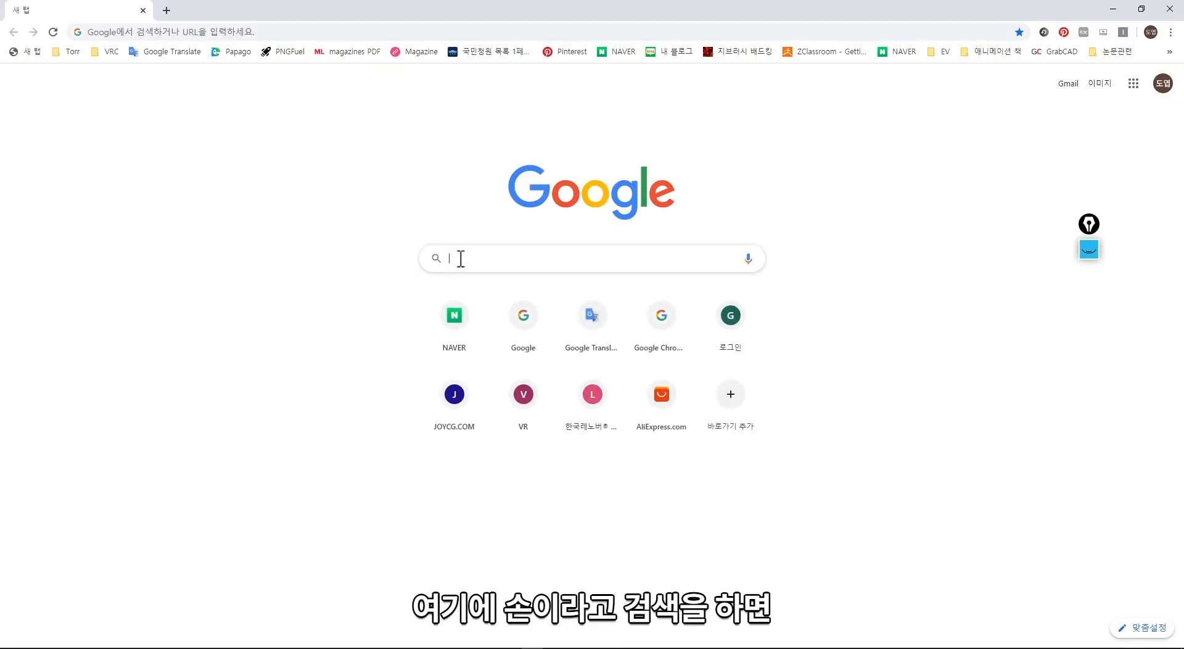
type("hand")
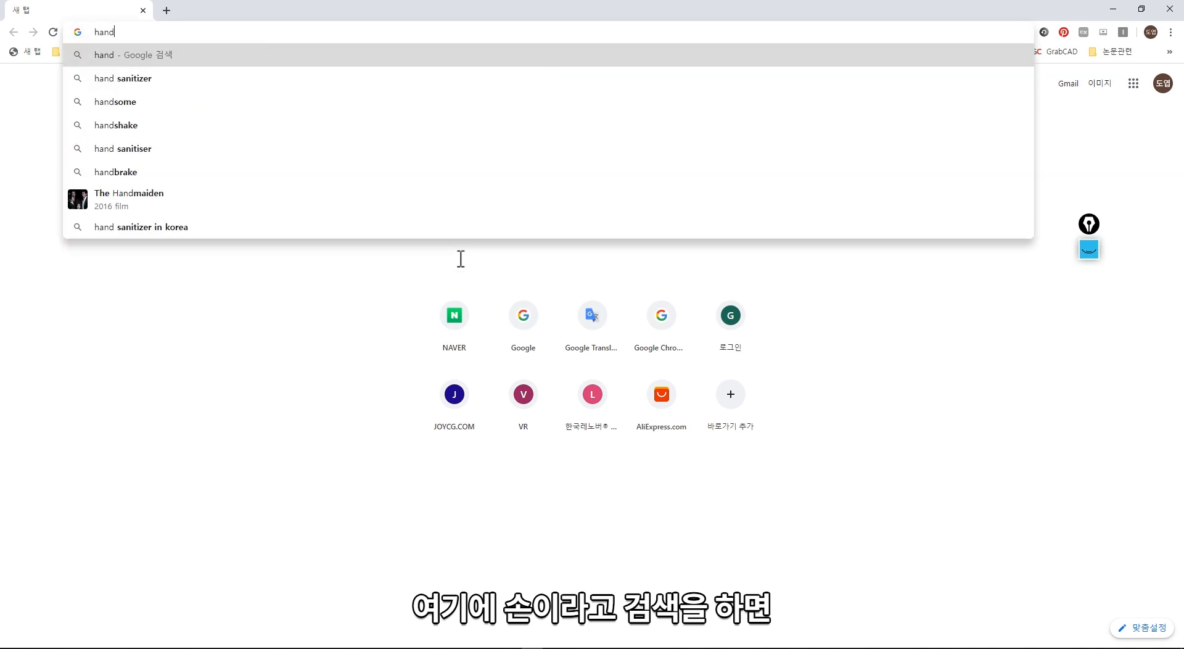
key("Return")
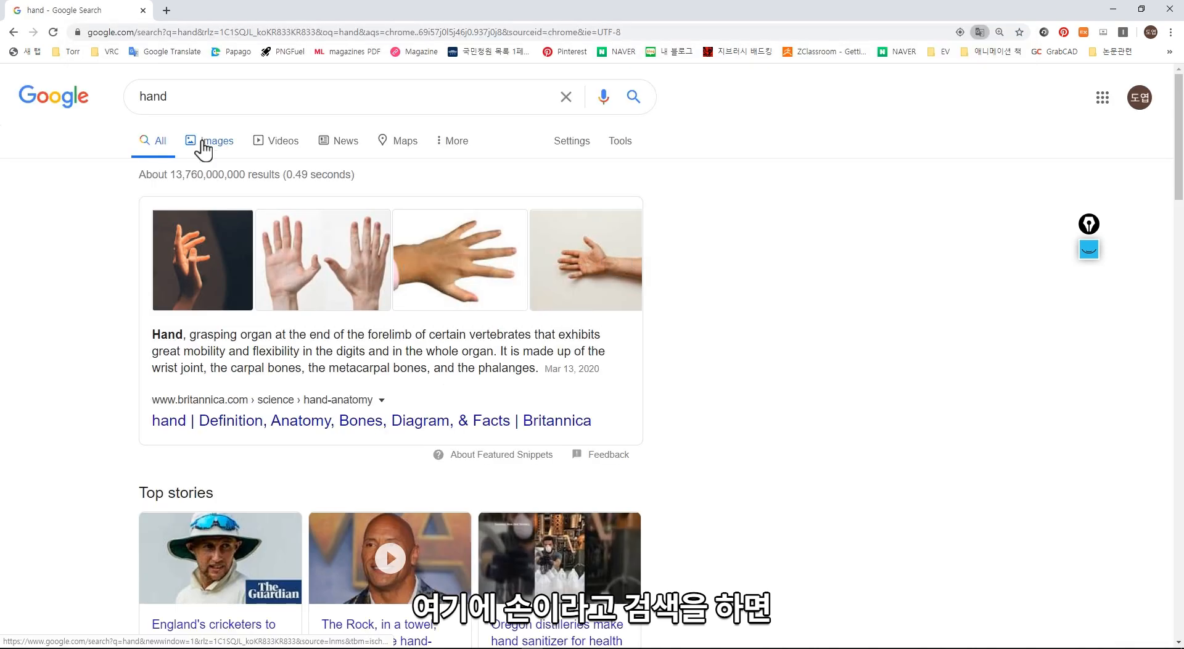
left_click(204, 145)
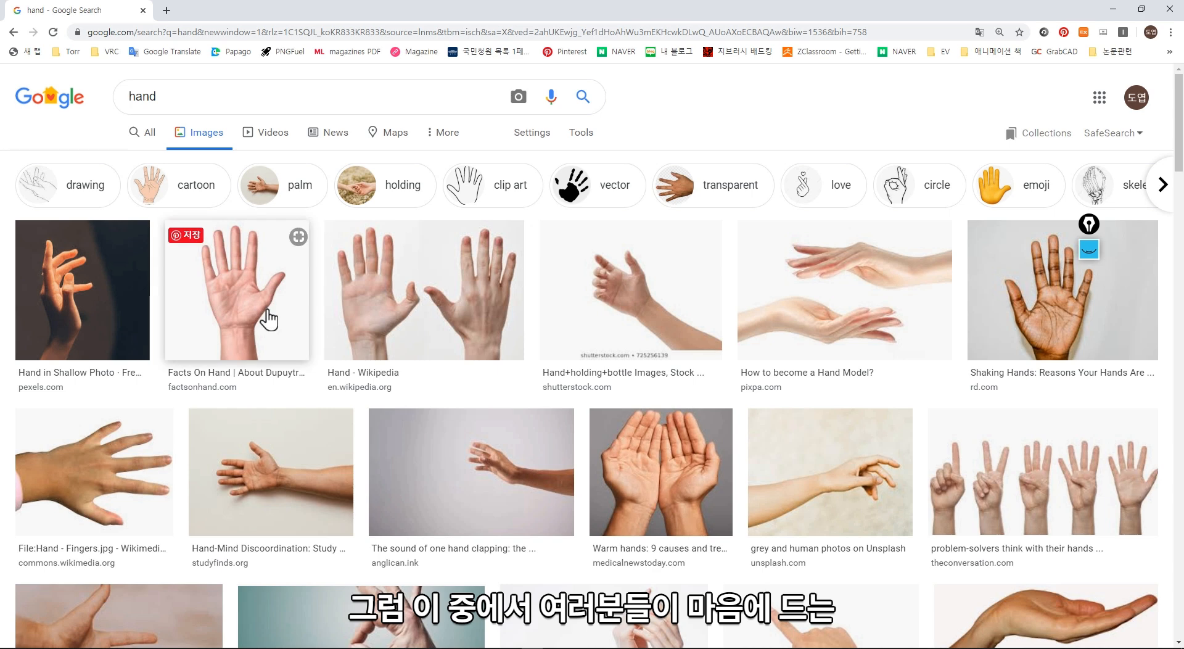
Step: Copy the Coco Oil Hand cream hand photo from the image results and switch back to Illustrator
scroll(317, 418, "down", 3)
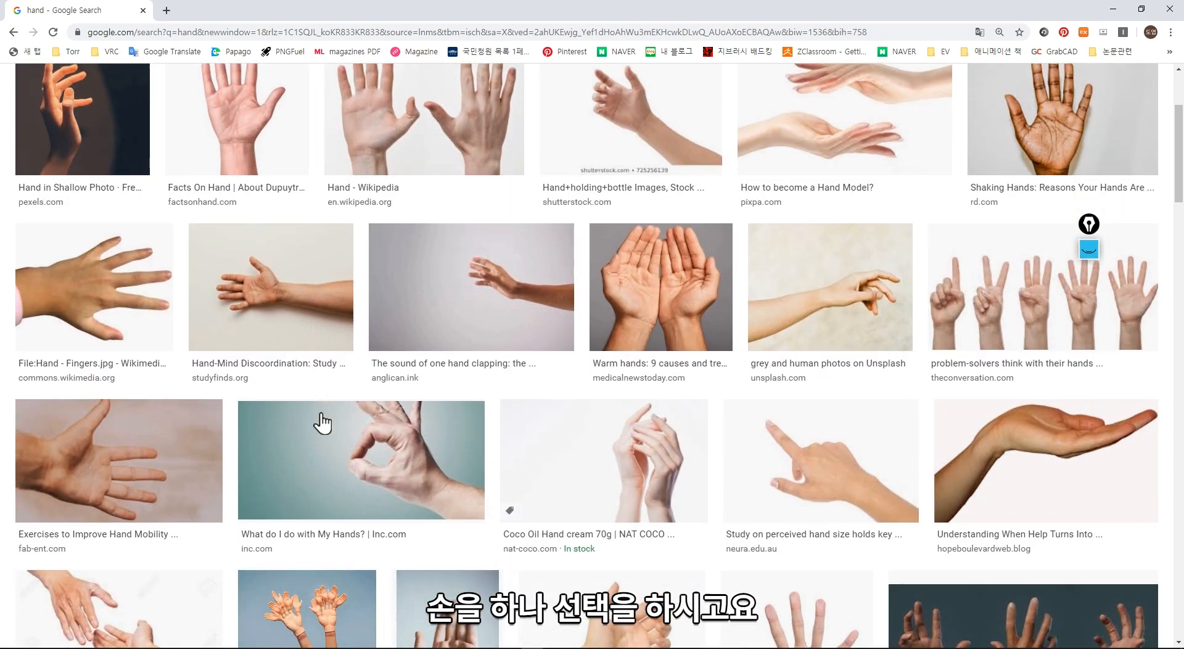
left_click(627, 479)
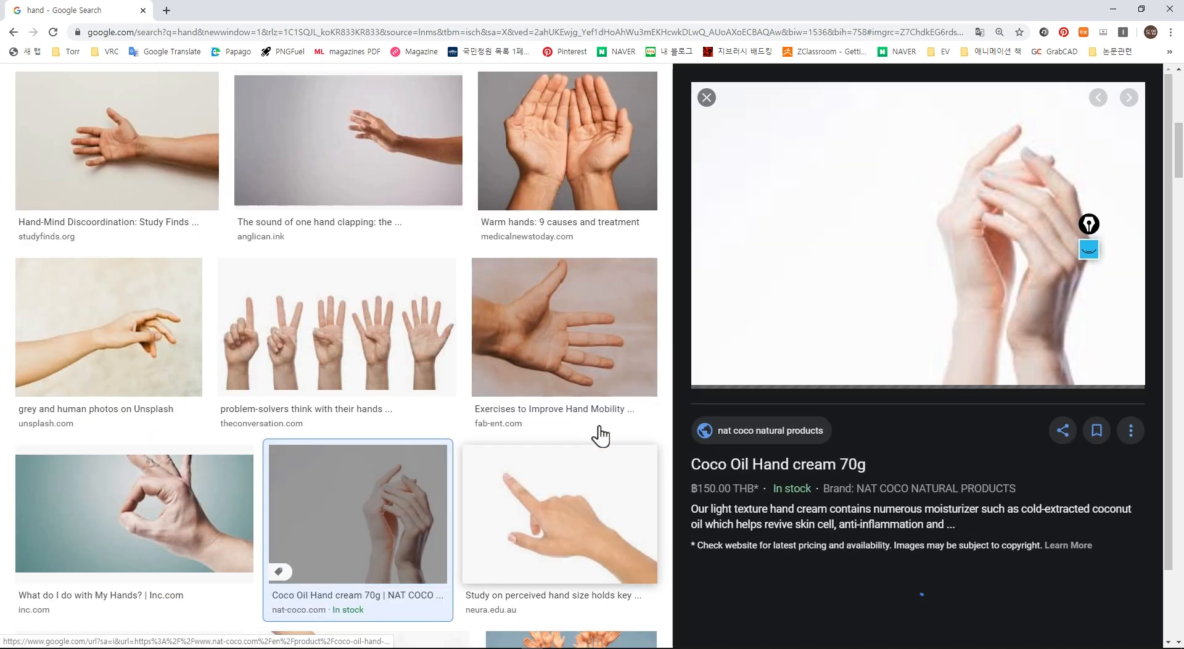
right_click(917, 222)
left_click(963, 359)
key("alt+Tab")
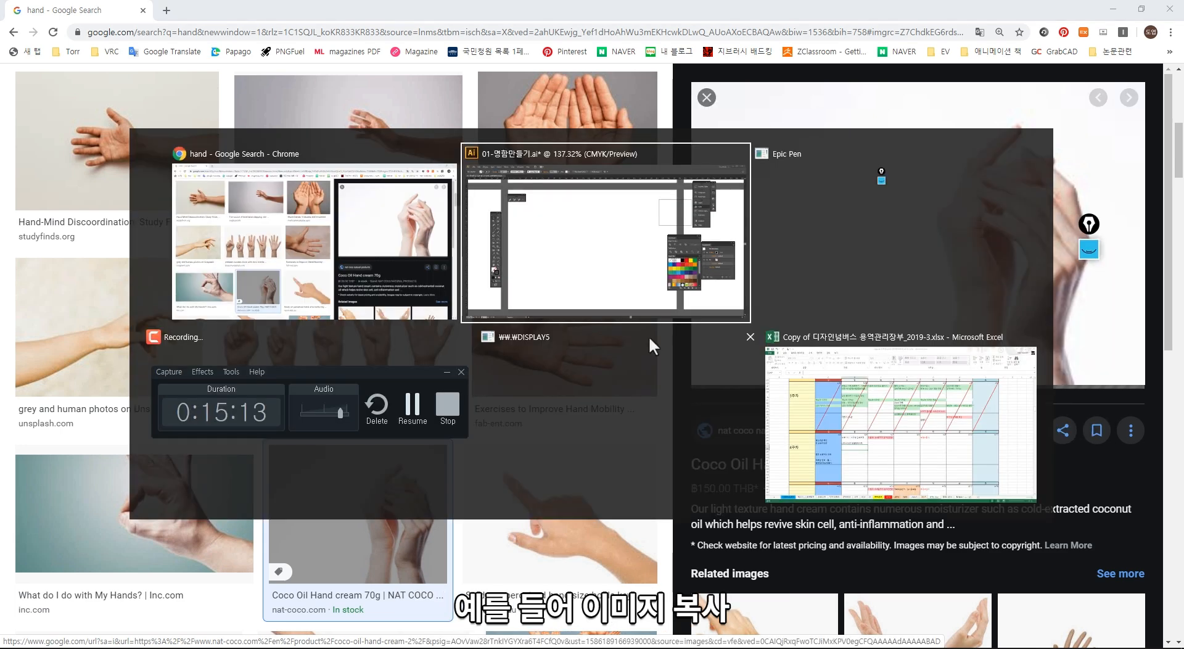
Step: Paste the hand photo, enlarge it to about 200 × 133 mm on the artboard, and lock it
key("ctrl+v")
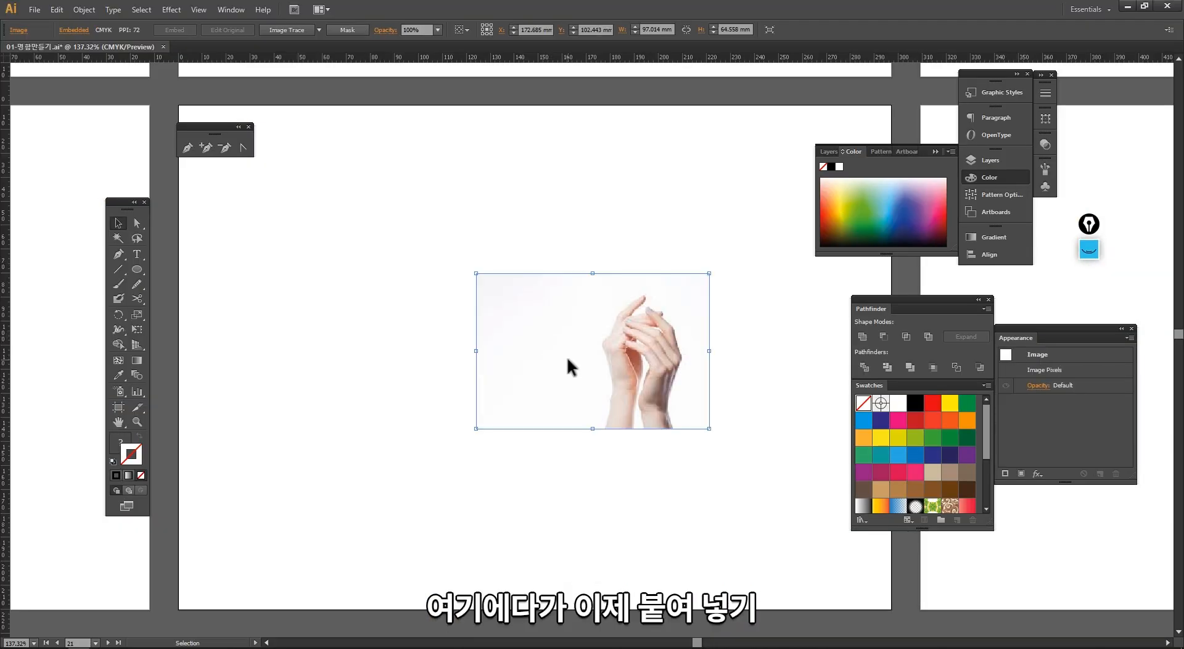
left_click_drag(567, 357, 747, 555)
left_click(666, 526)
left_click_drag(667, 526, 582, 512)
left_click(502, 441)
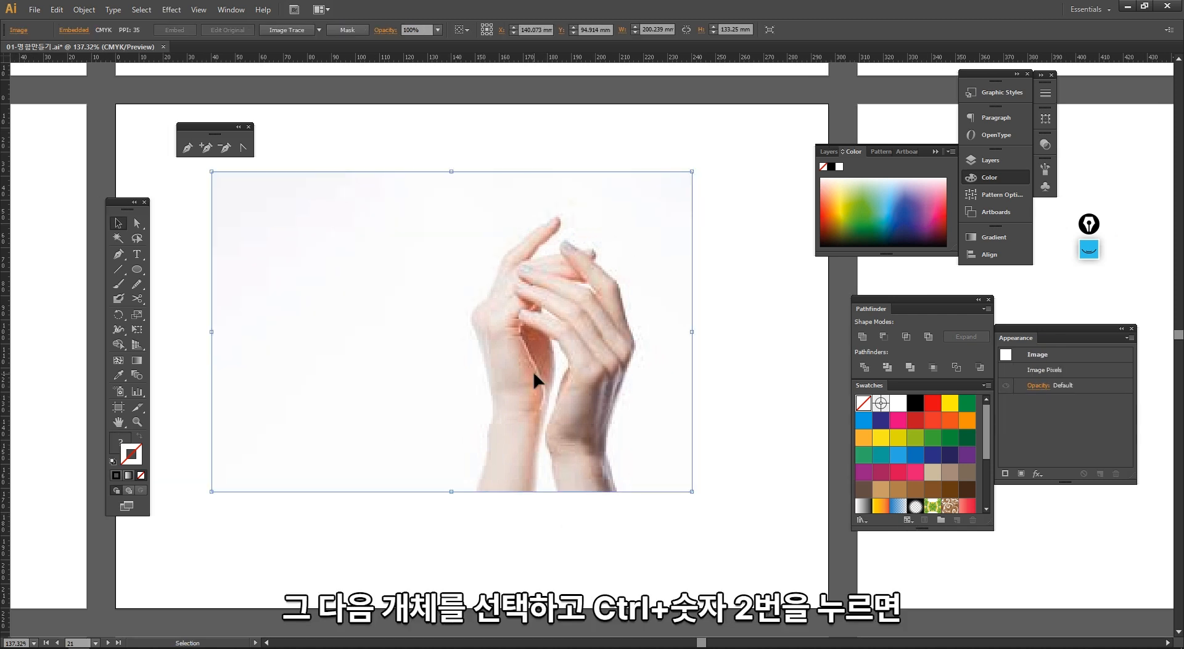
key("ctrl+2")
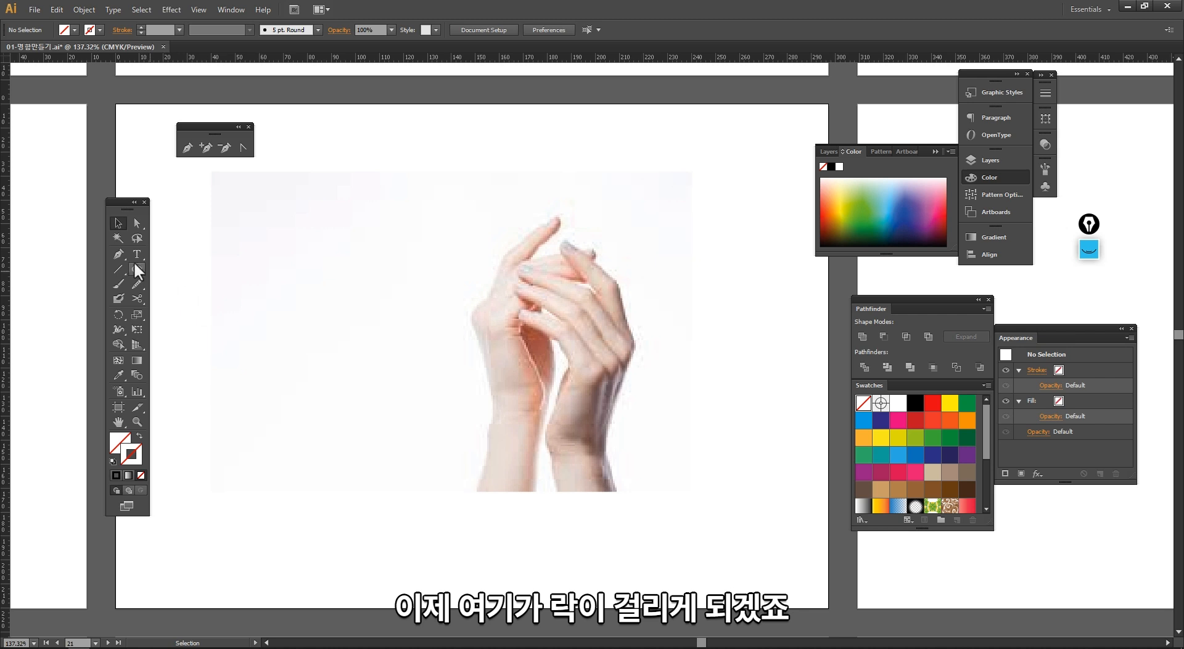
Step: Zoom in on the upper fingertip and start tracing the fingernail outline with the Pen tool
left_click(118, 253)
left_click_drag(422, 168, 718, 559)
left_click_drag(467, 136, 747, 497)
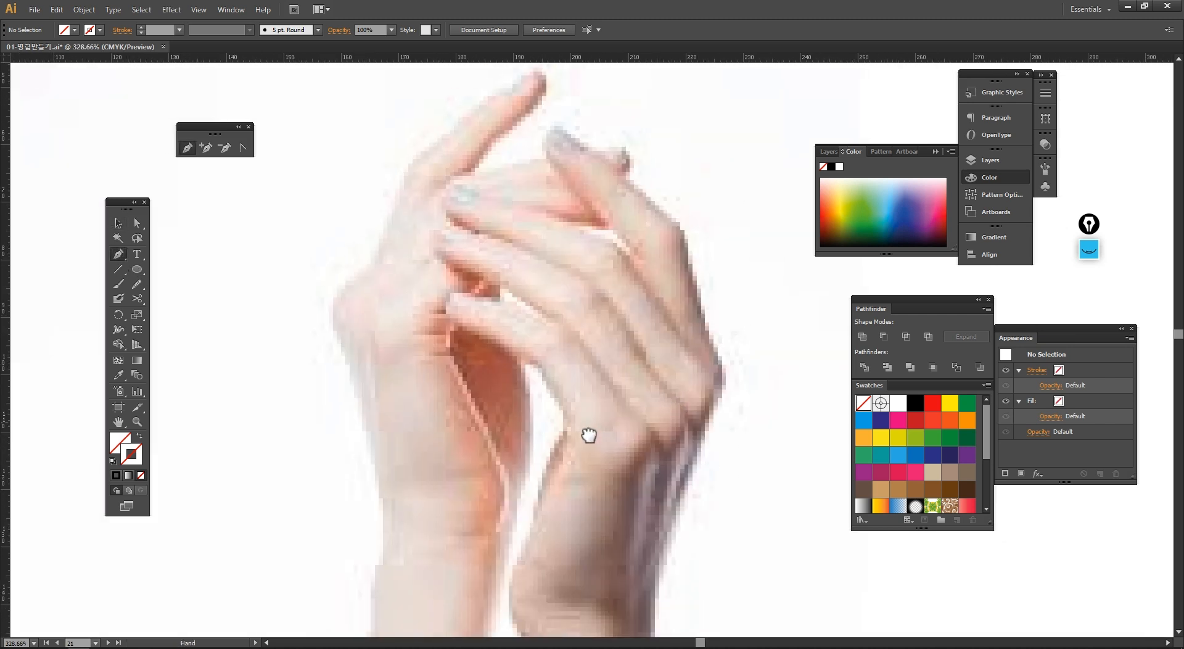
left_click_drag(591, 433, 462, 468)
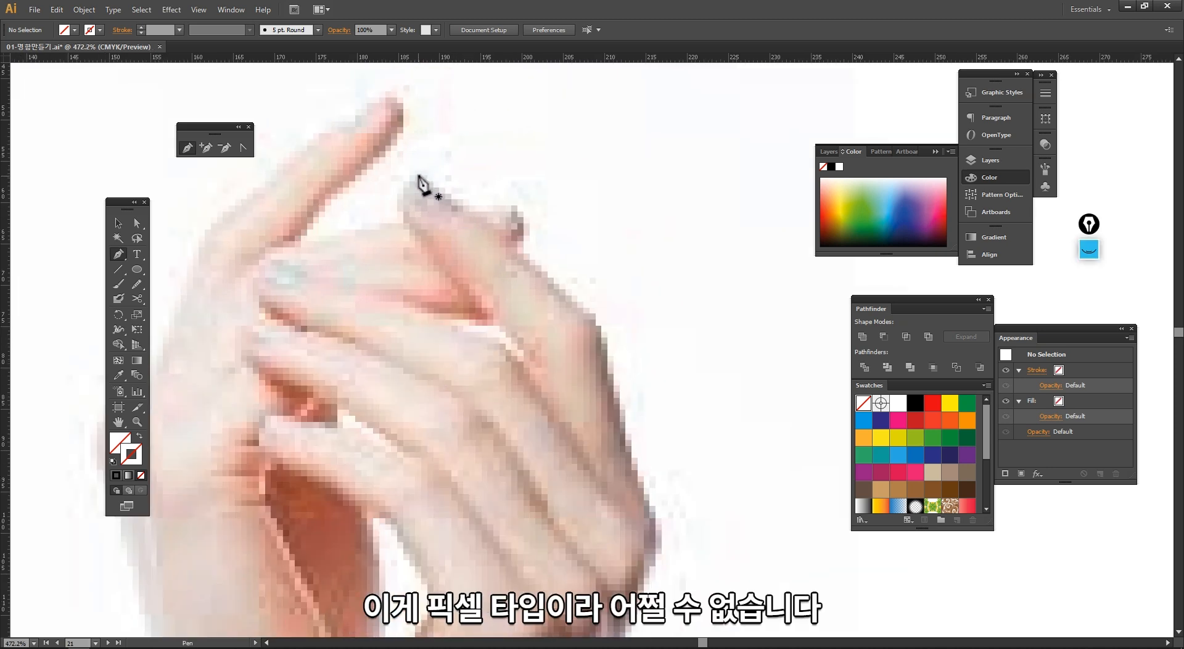
left_click(422, 175)
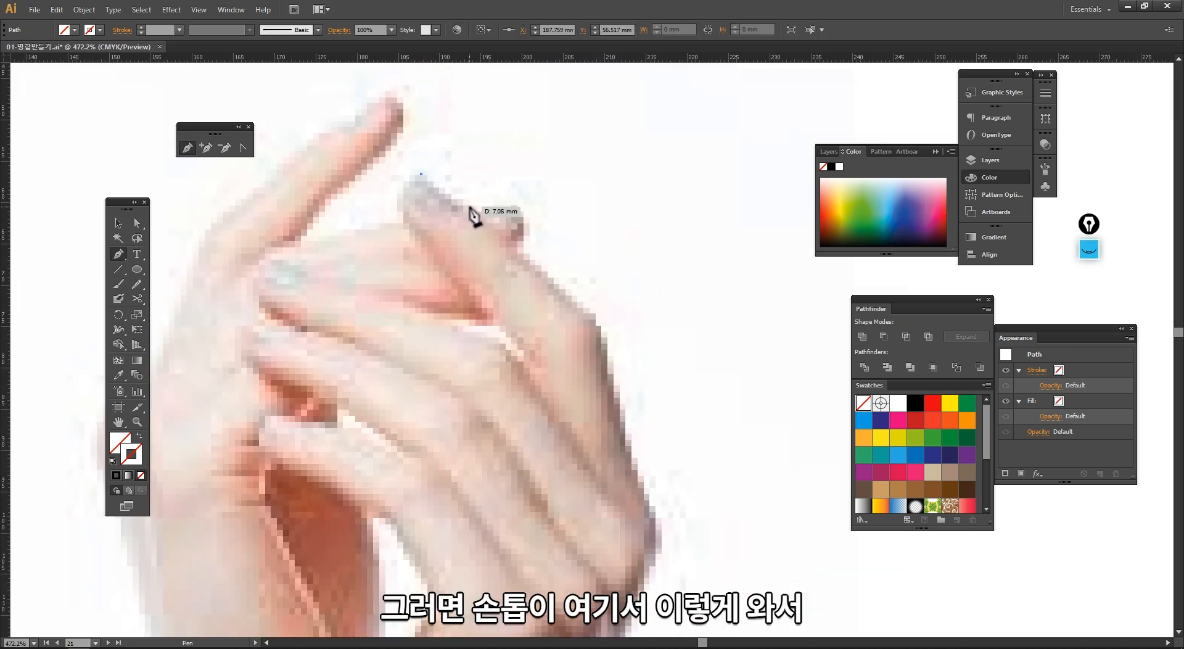
left_click(467, 205)
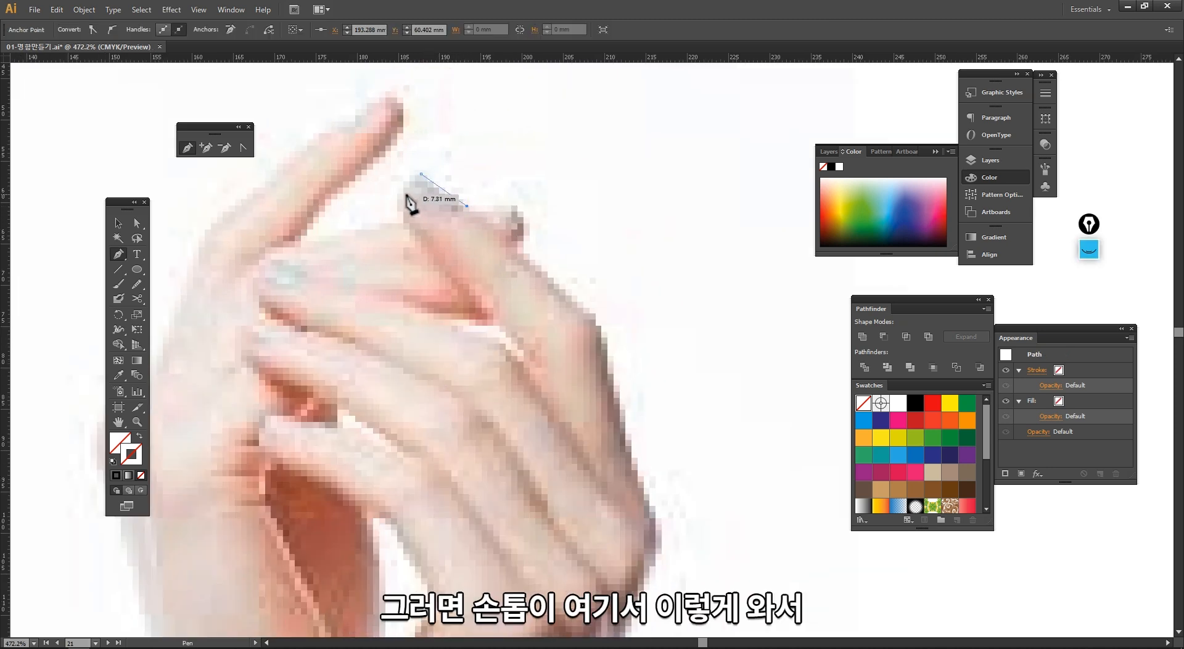
left_click_drag(436, 215, 417, 210)
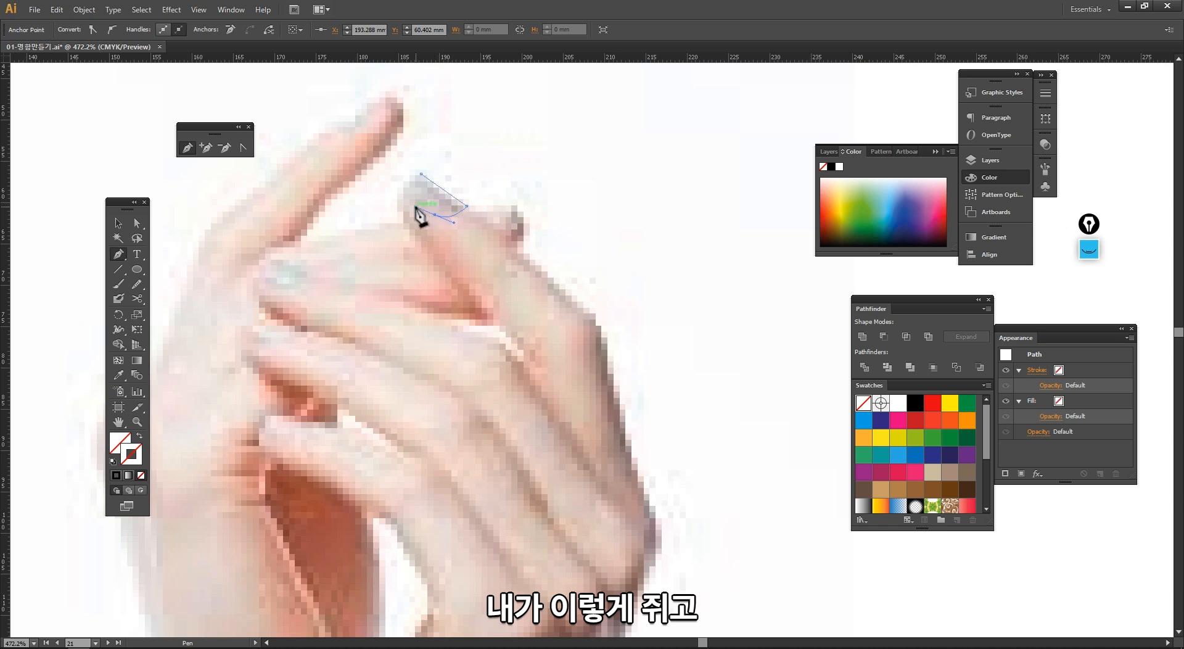
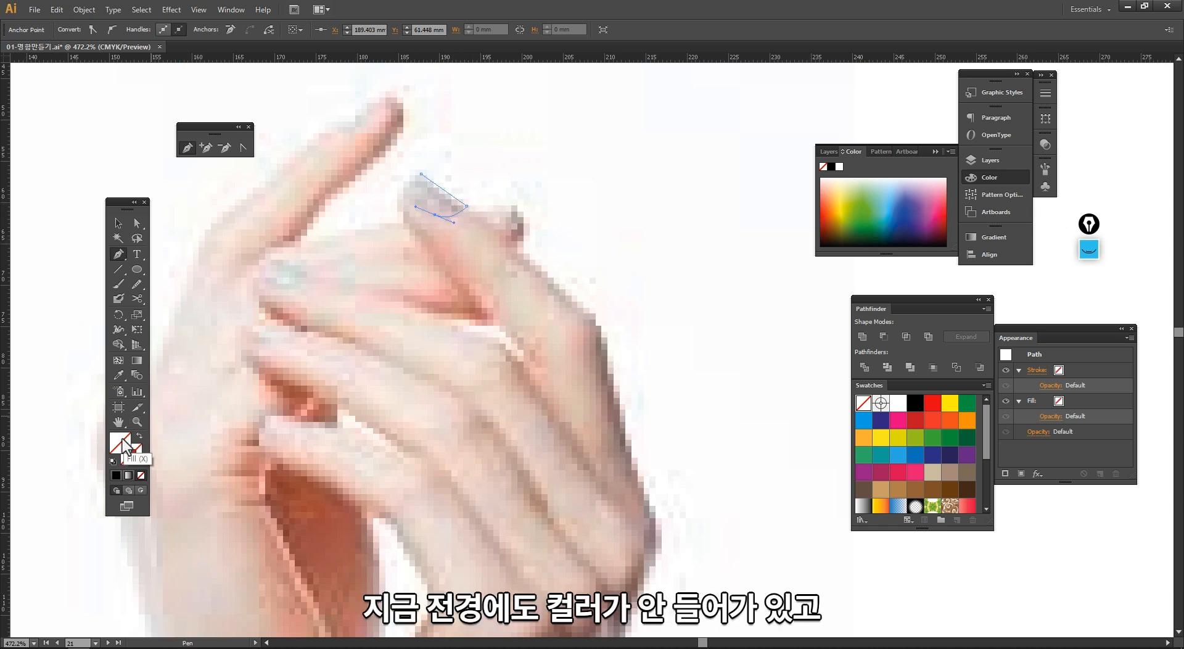
Step: Apply a black 1 pt stroke with no fill and close the fingernail outline path, then deselect it
left_click(135, 455)
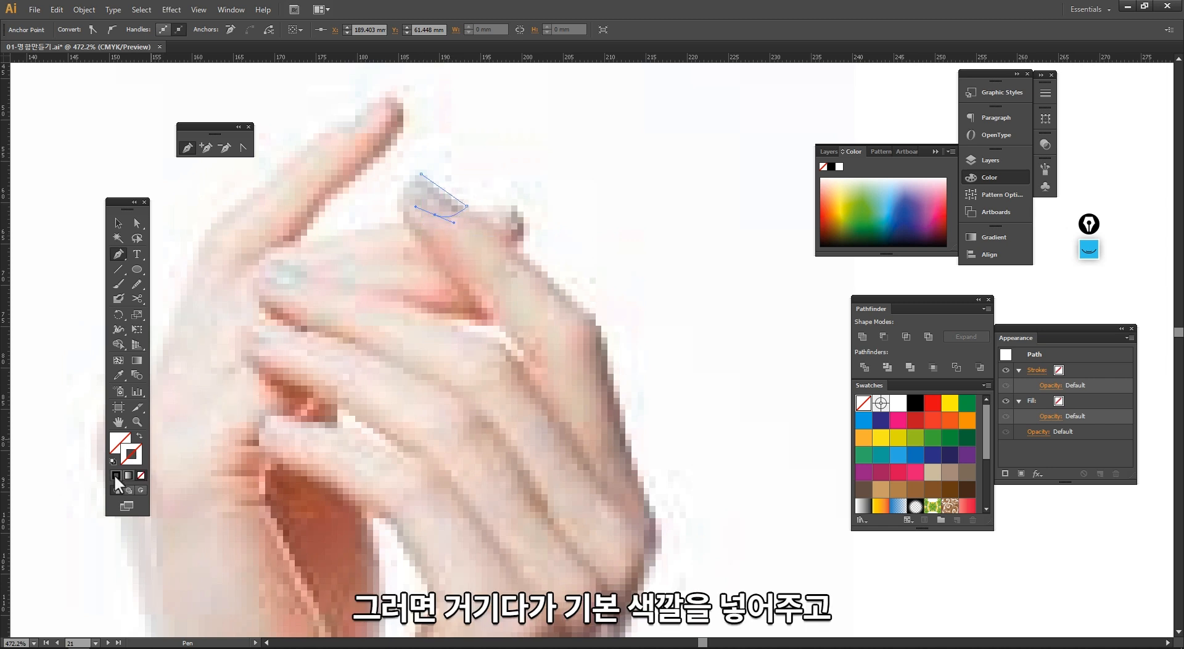
left_click(116, 475)
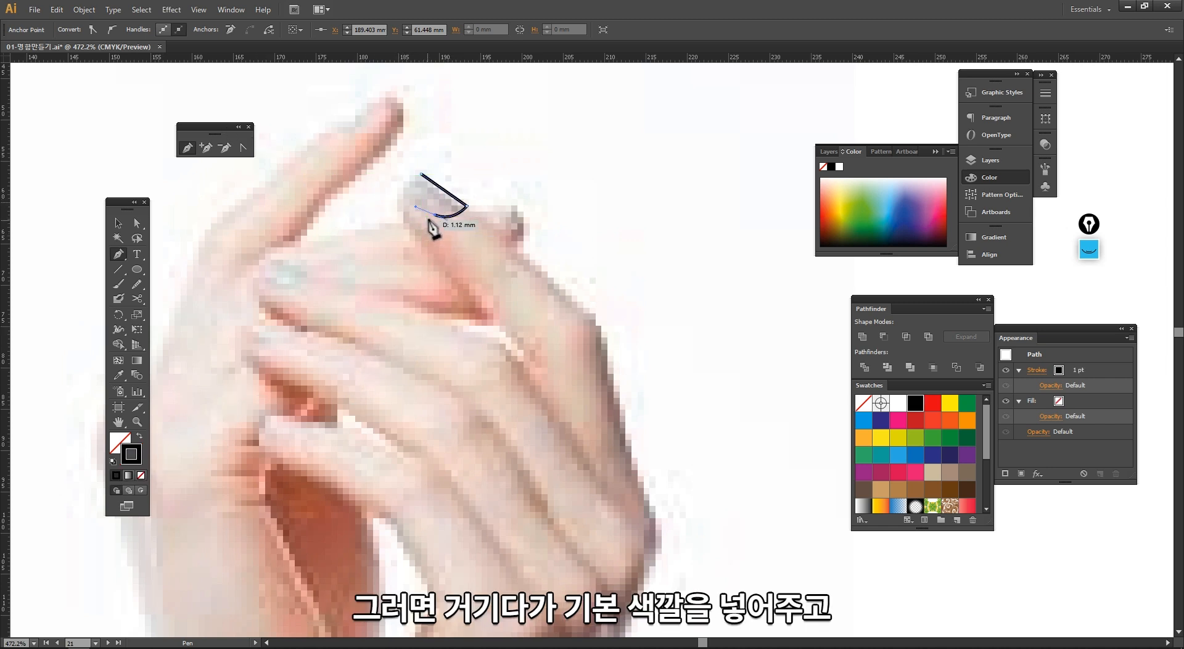
left_click_drag(415, 176, 410, 174)
left_click(422, 175)
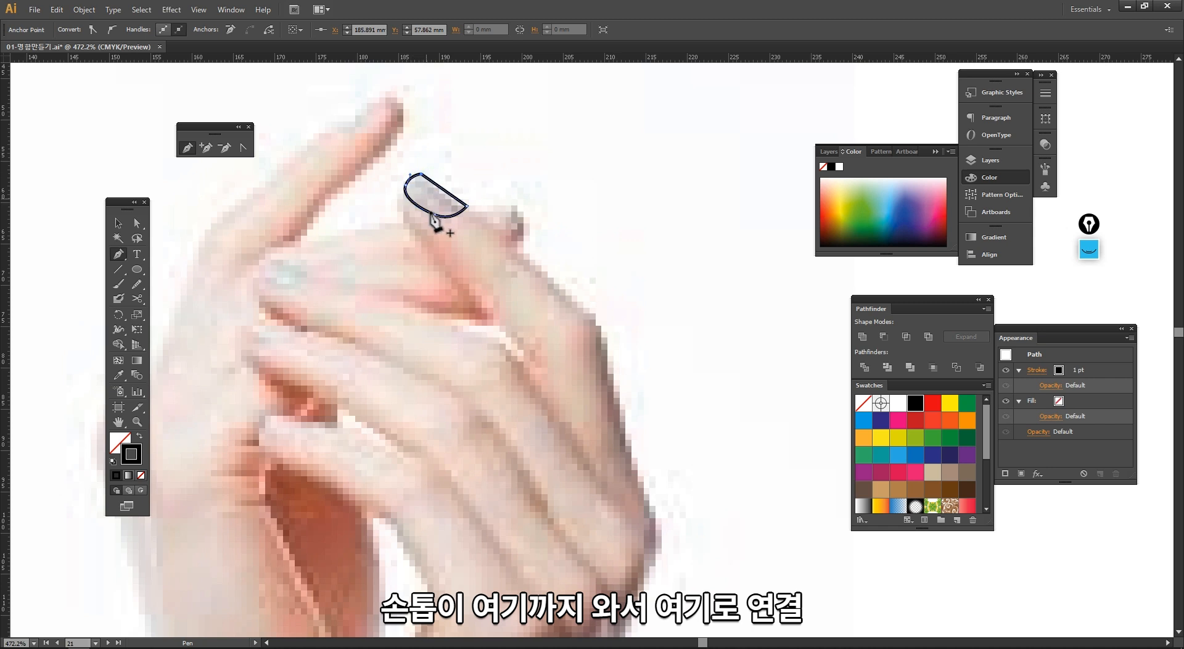
key("v")
left_click(435, 239)
left_click_drag(367, 257, 314, 234)
left_click_drag(422, 247, 361, 153)
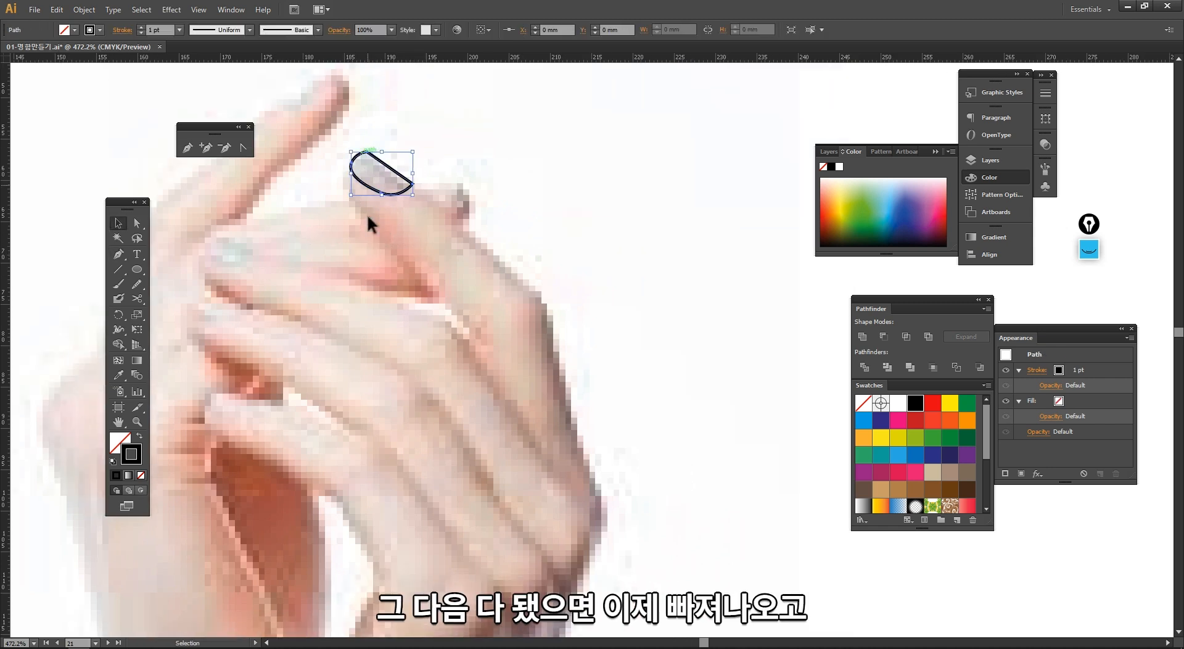
left_click(346, 227)
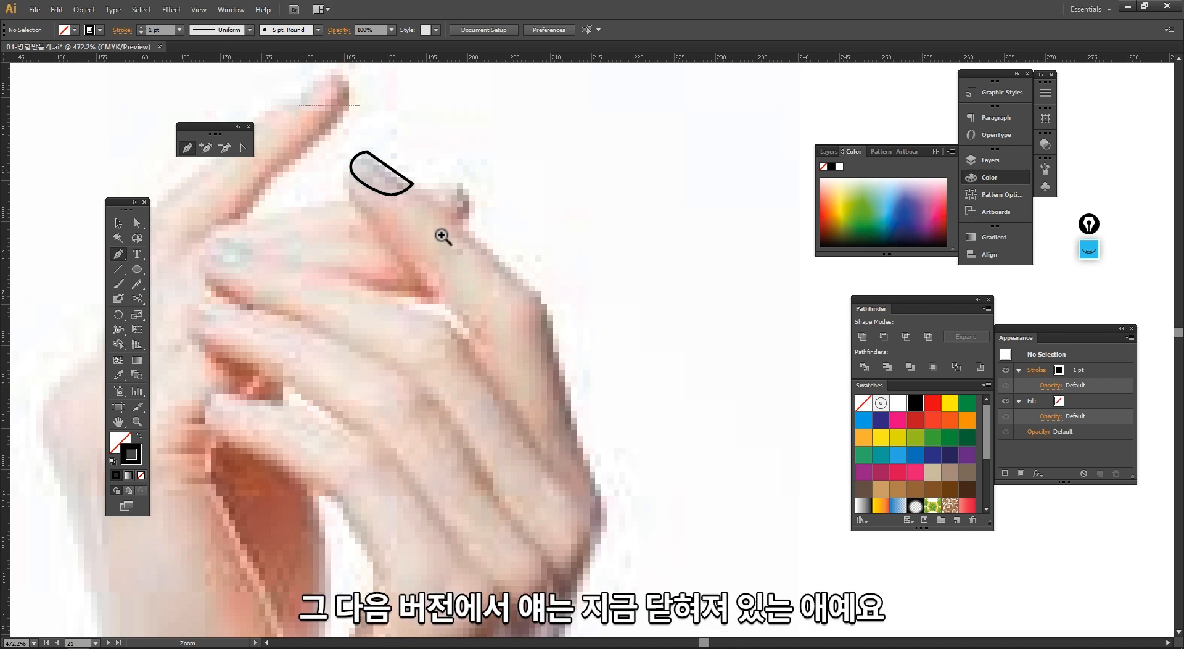
Step: Zoom in on the nail and draw a short curved segment starting beside its left edge with the Pen tool
left_click_drag(299, 105, 518, 345)
left_click(580, 255)
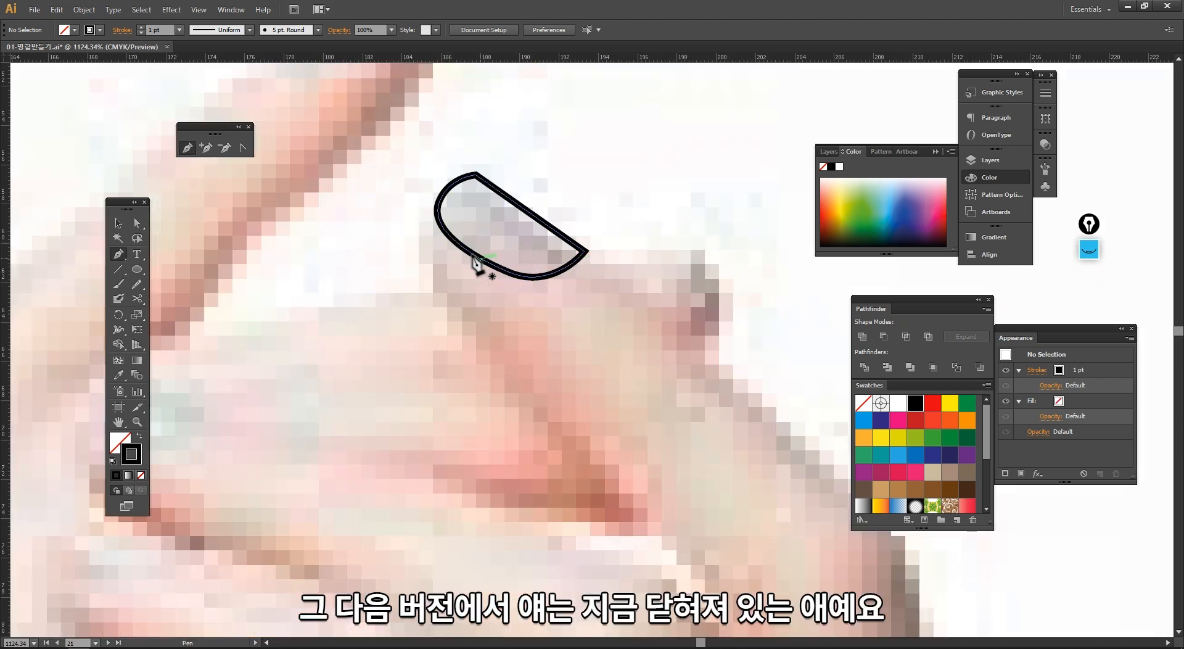
left_click(514, 280, "ctrl+alt")
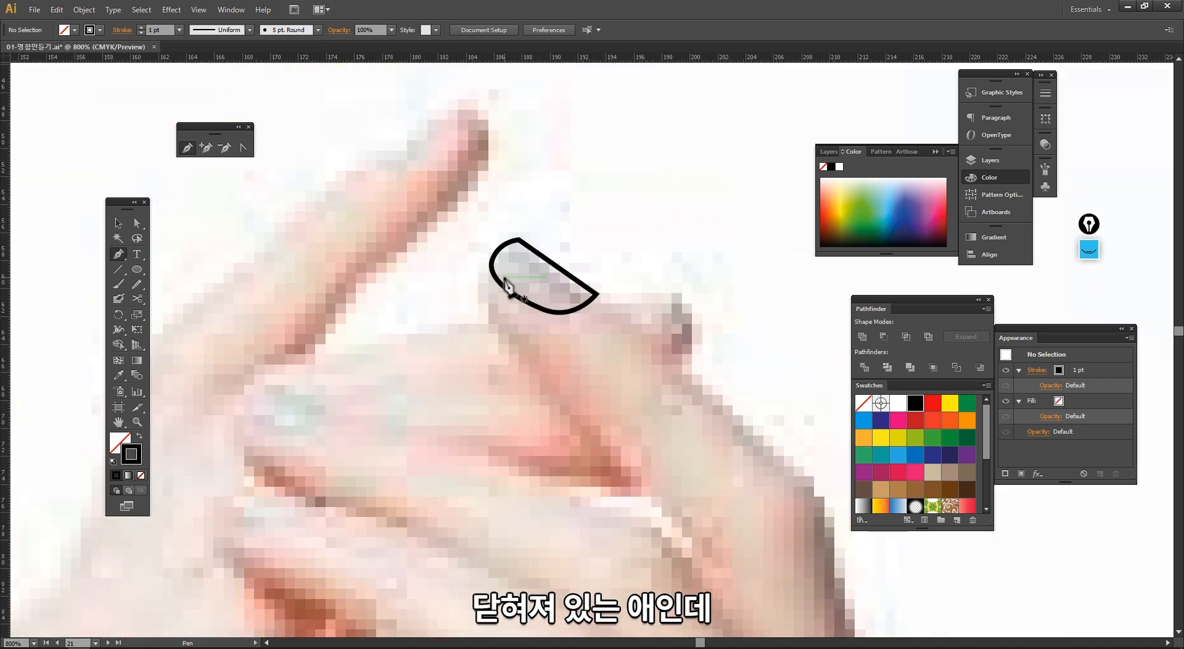
left_click(495, 277)
left_click_drag(492, 306, 512, 344)
Step: Move the nail shape aside with the Selection tool and undo the move
key("v")
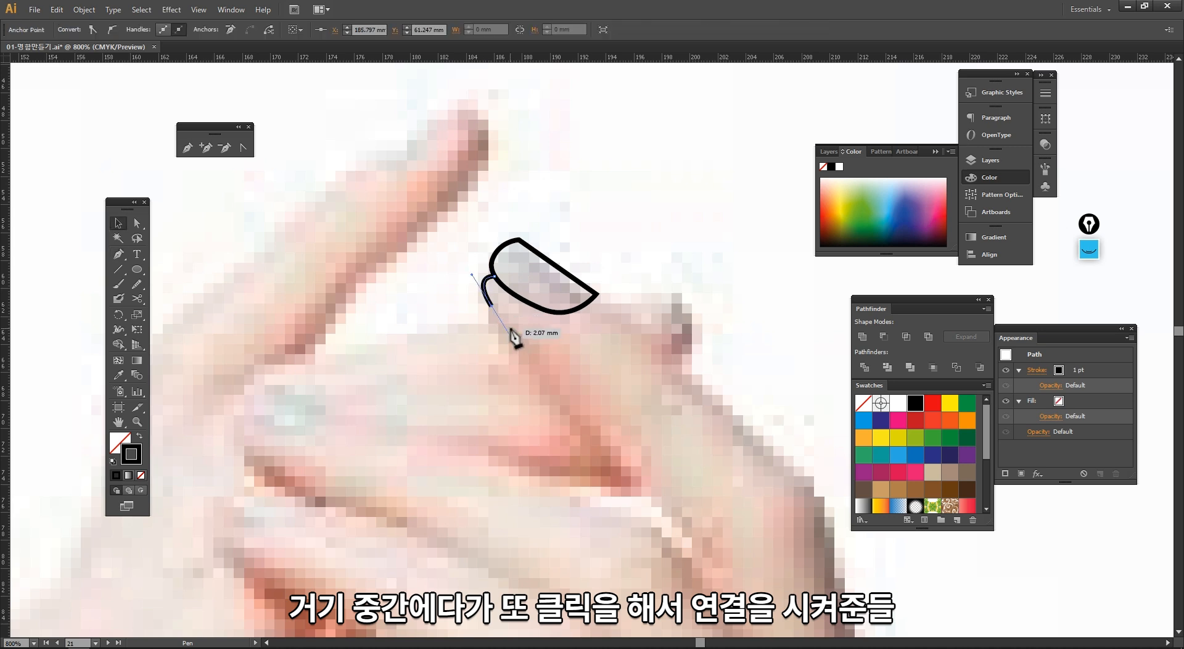
left_click_drag(500, 304, 532, 282)
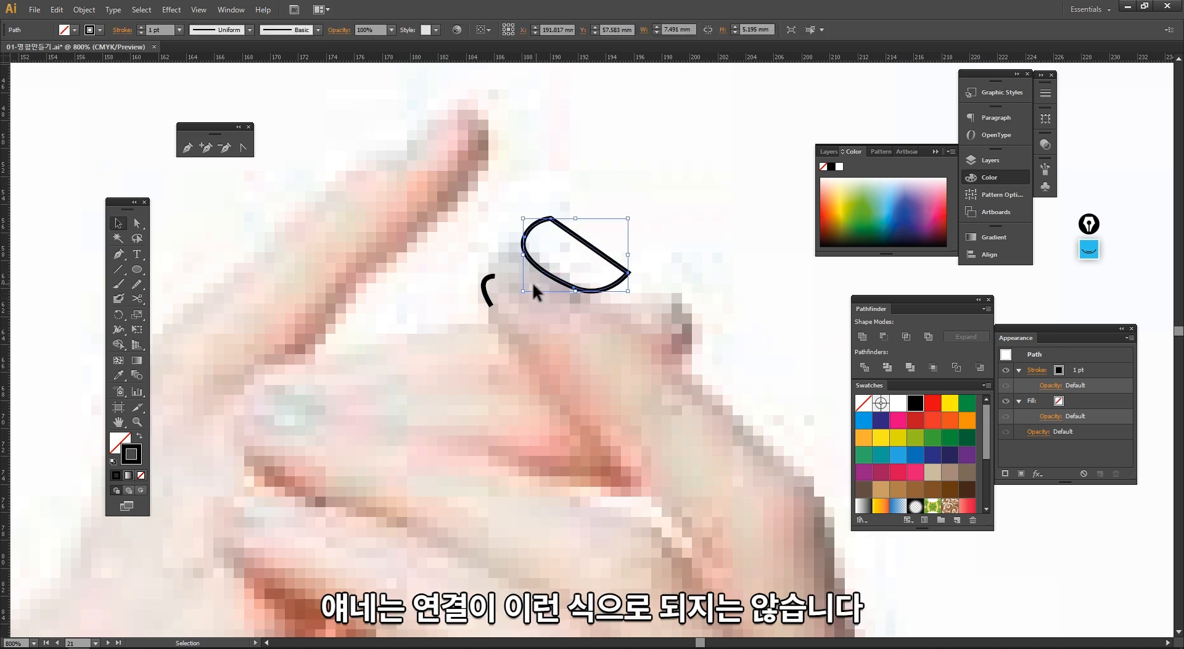
key("ctrl+z")
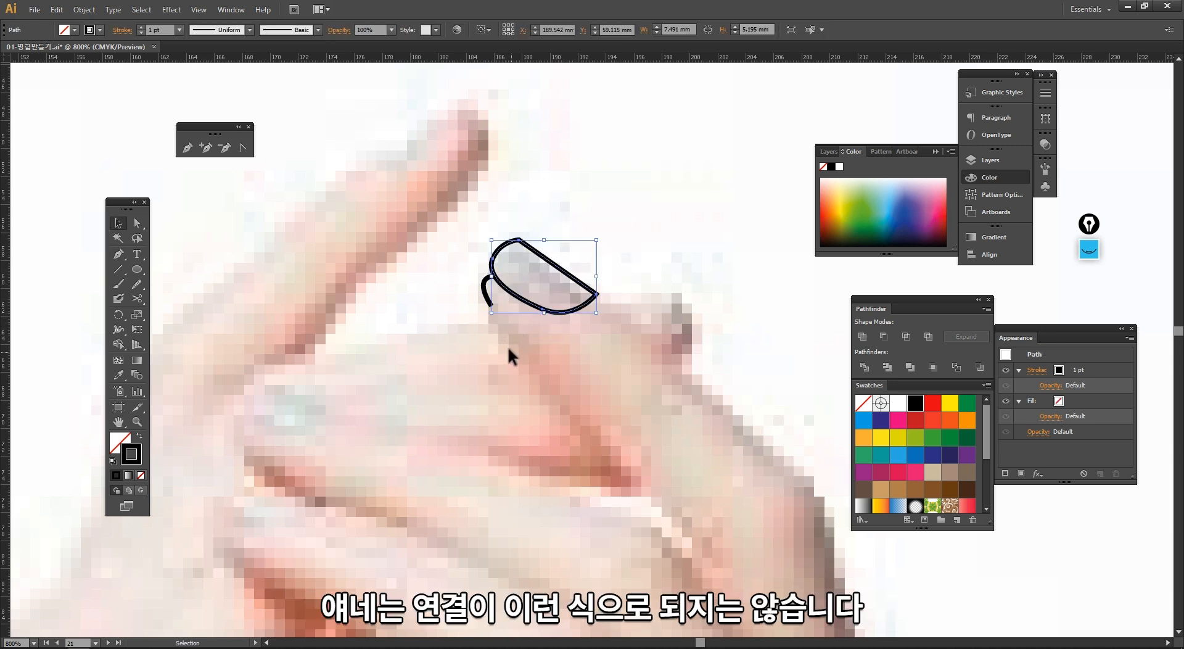
Step: Continue the curved segment with the Pen tool, tracing down the finger's left edge
left_click(488, 300)
left_click_drag(303, 312, 243, 283)
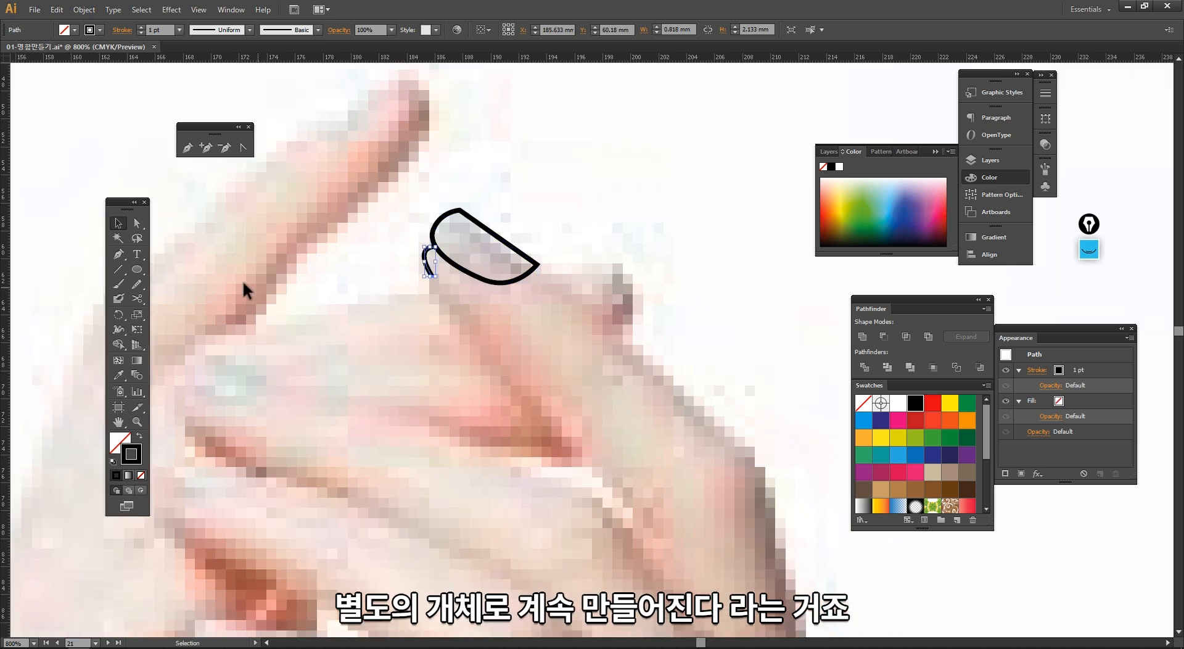
left_click(118, 254)
left_click(432, 276)
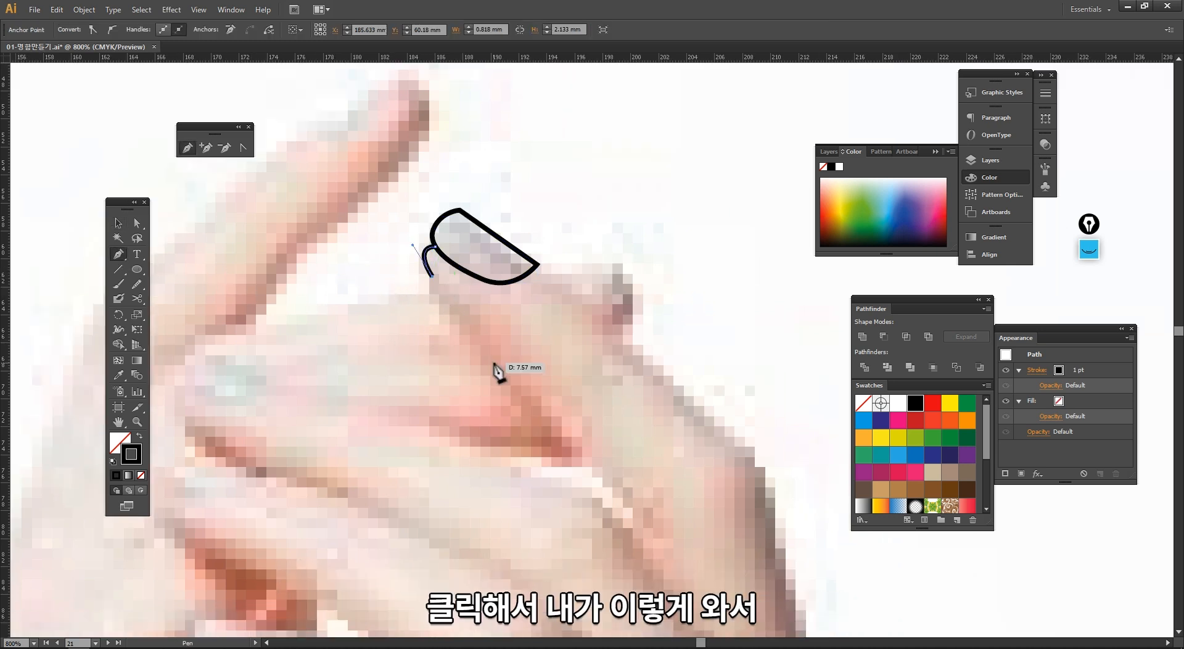
left_click(509, 367, "ctrl+alt")
left_click_drag(513, 357, 468, 300)
left_click_drag(565, 317, 627, 349)
left_click_drag(577, 354, 475, 310)
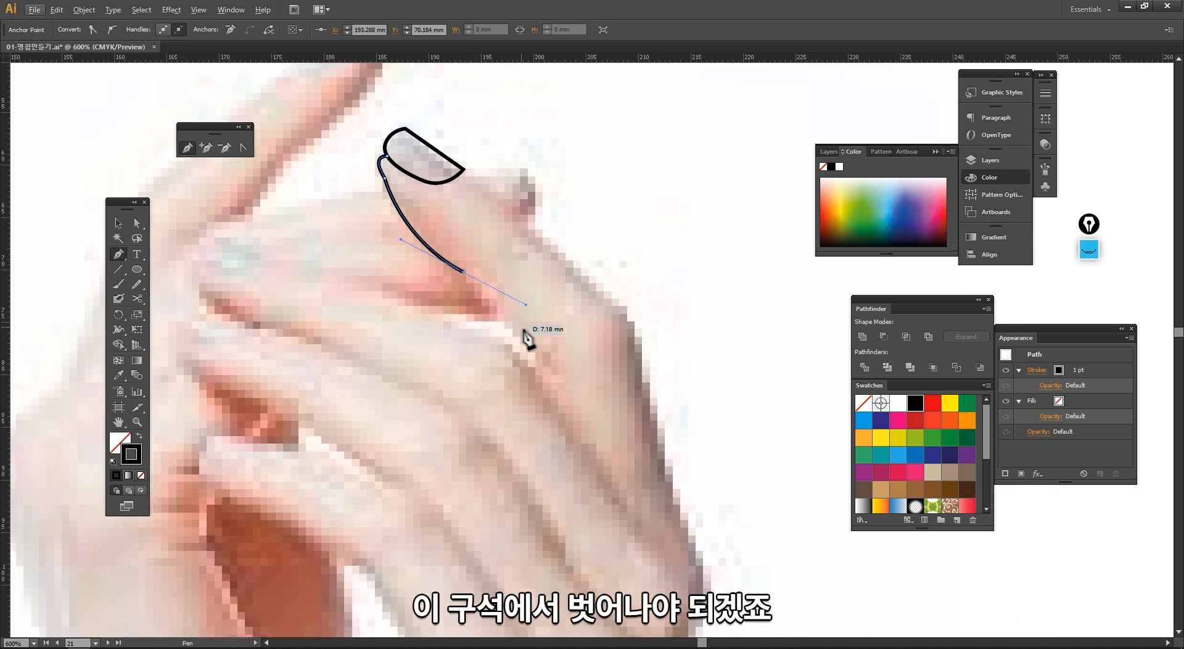
left_click_drag(536, 347, 566, 354)
key("ctrl+z")
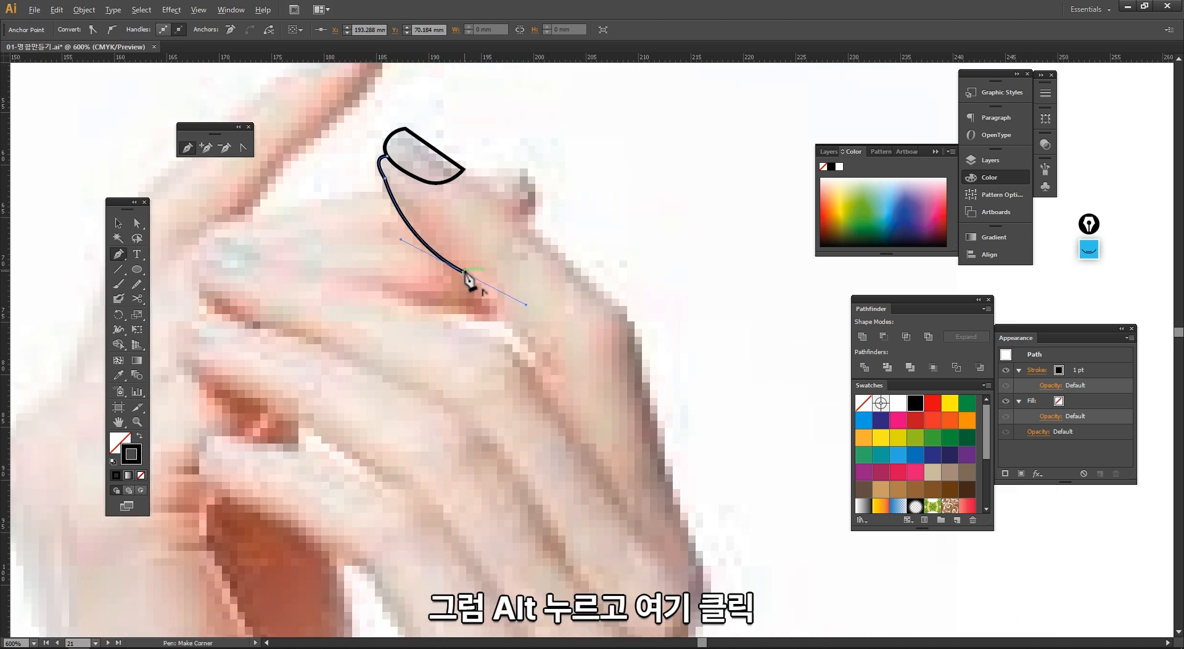
Step: Convert the last anchor to a corner and extend the path with two more points along the finger, then deselect
key("alt")
left_click(464, 272, "alt")
left_click_drag(530, 350, 559, 341)
key("space")
left_click(501, 298, "alt")
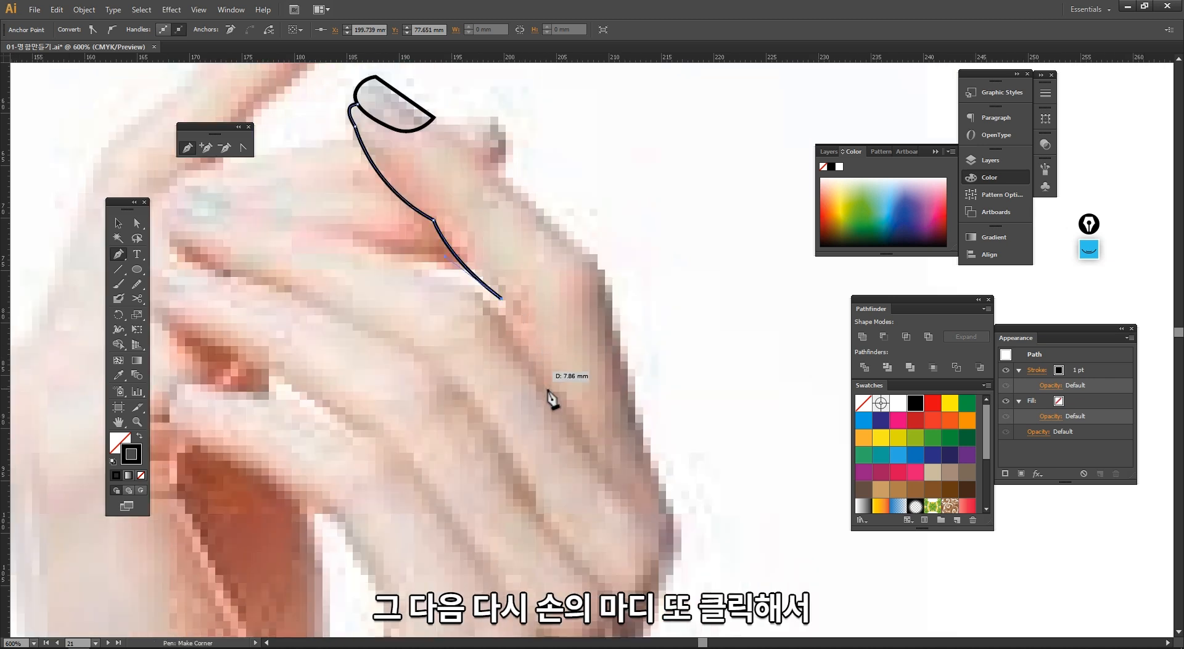
left_click(531, 364)
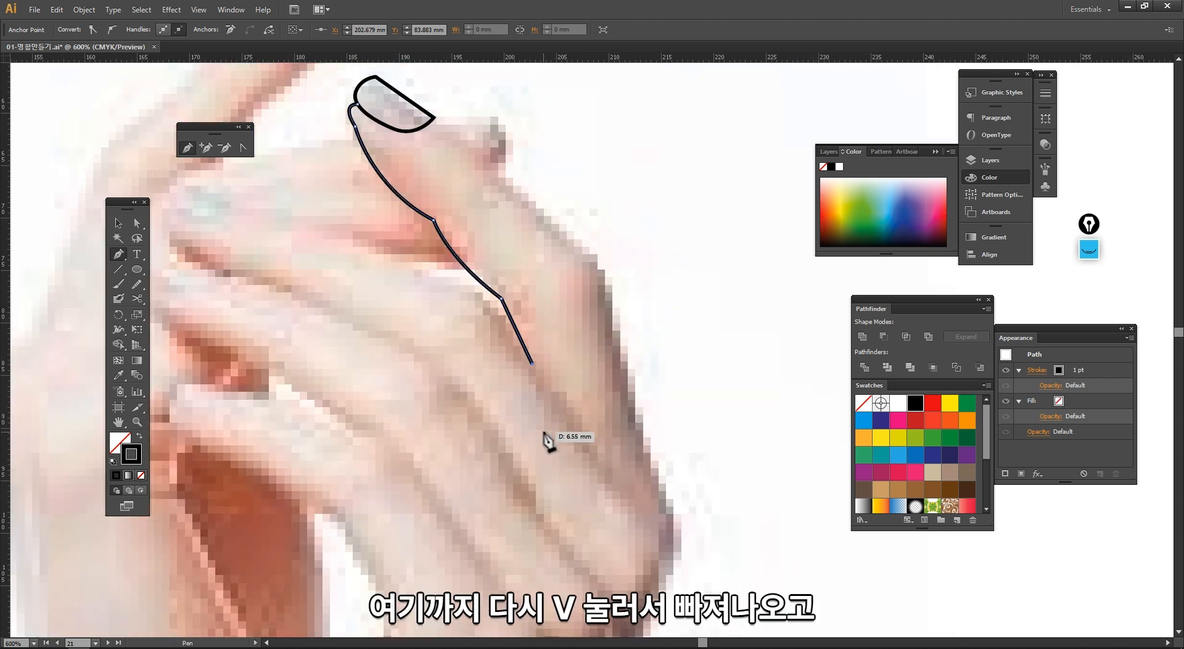
key("v")
left_click(573, 311)
key("space")
left_click_drag(512, 338, 435, 345)
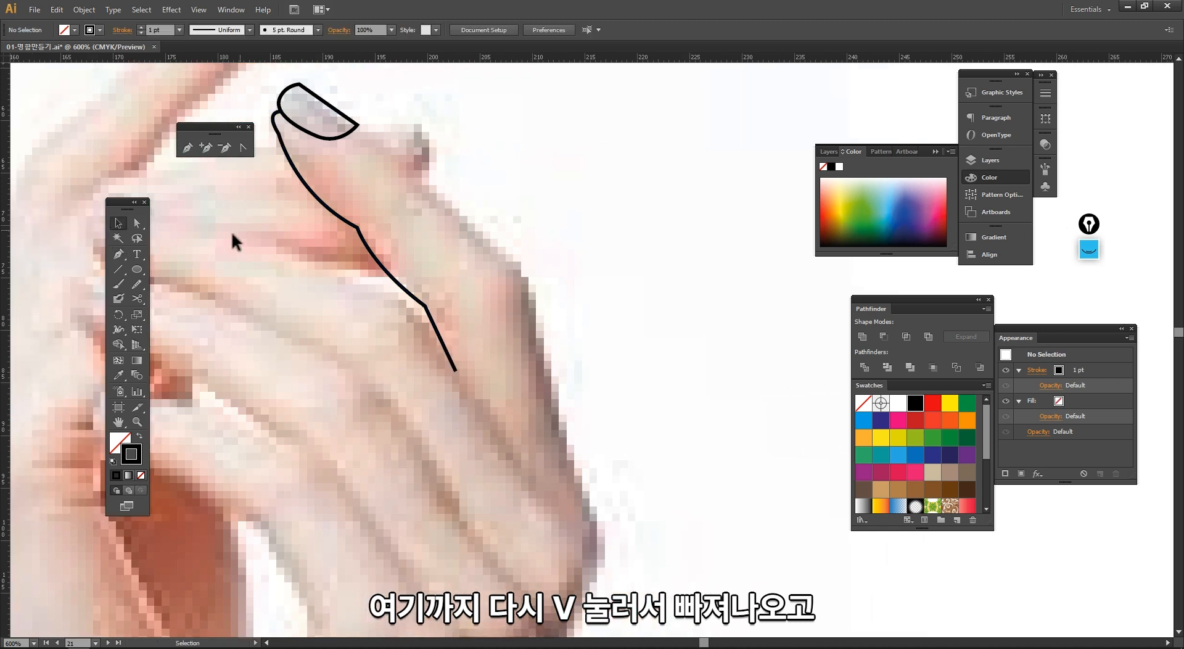
Step: Start a new Pen path at the nail's right corner and trace the finger's right edge down to the knuckle
left_click(119, 253)
left_click(358, 126)
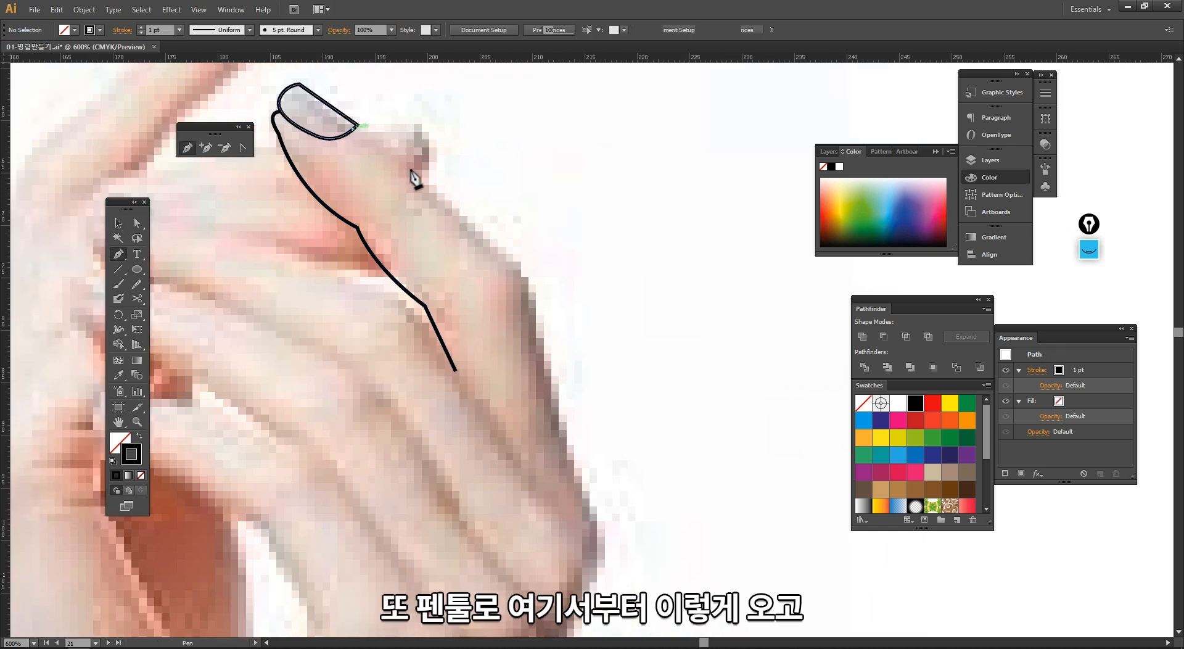
mouse_move(423, 179)
left_mouse_down()
mouse_move(473, 246)
mouse_move(431, 190)
left_mouse_up()
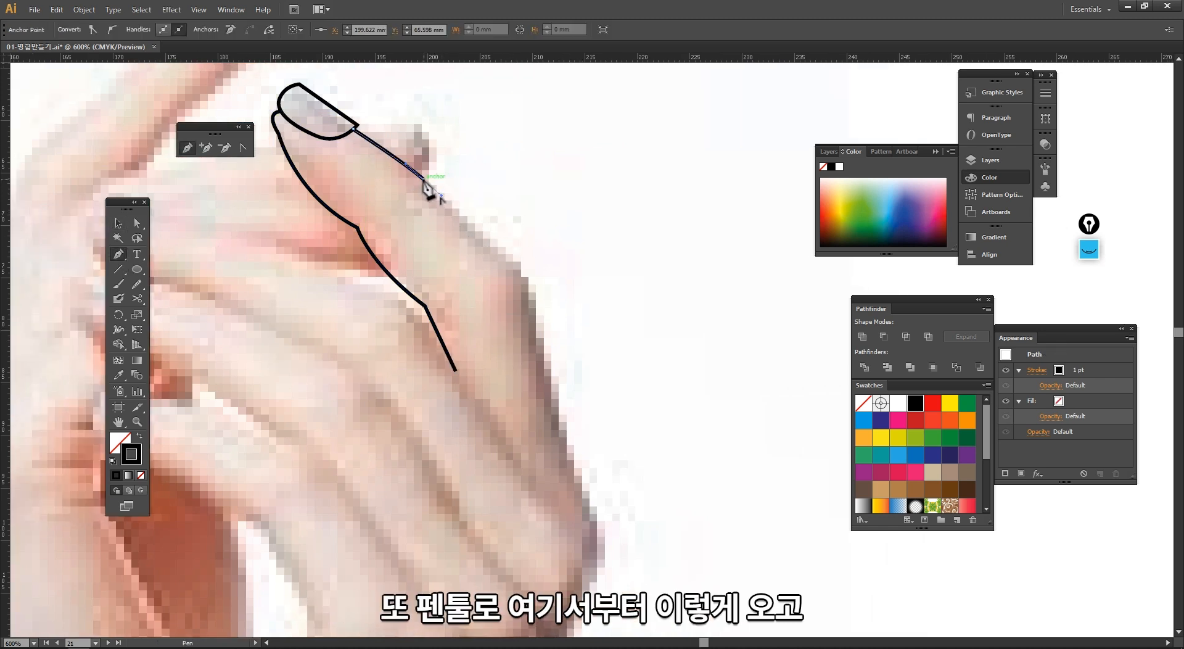
left_click_drag(510, 254, 522, 306)
left_click(510, 254)
key("ctrl+z")
left_click_drag(531, 294, 529, 306)
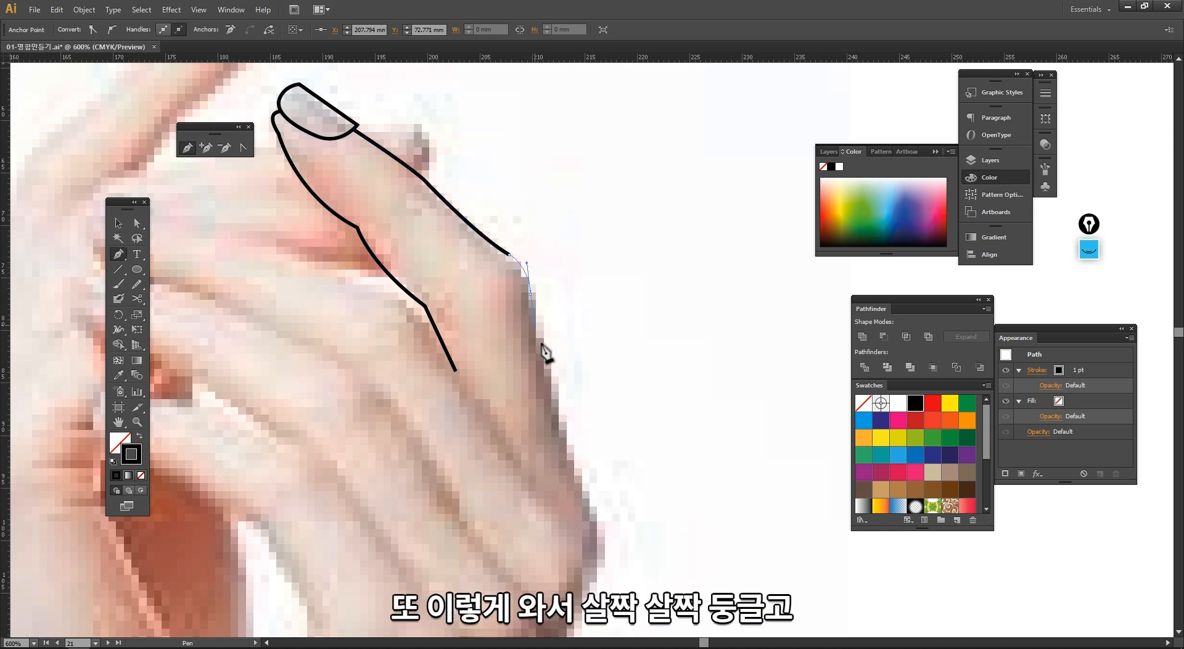
left_click_drag(544, 351, 544, 352)
mouse_move(583, 486)
left_mouse_down()
mouse_move(616, 538)
mouse_move(587, 426)
mouse_move(558, 494)
mouse_move(560, 480)
left_mouse_up()
left_click(578, 465, "ctrl+alt")
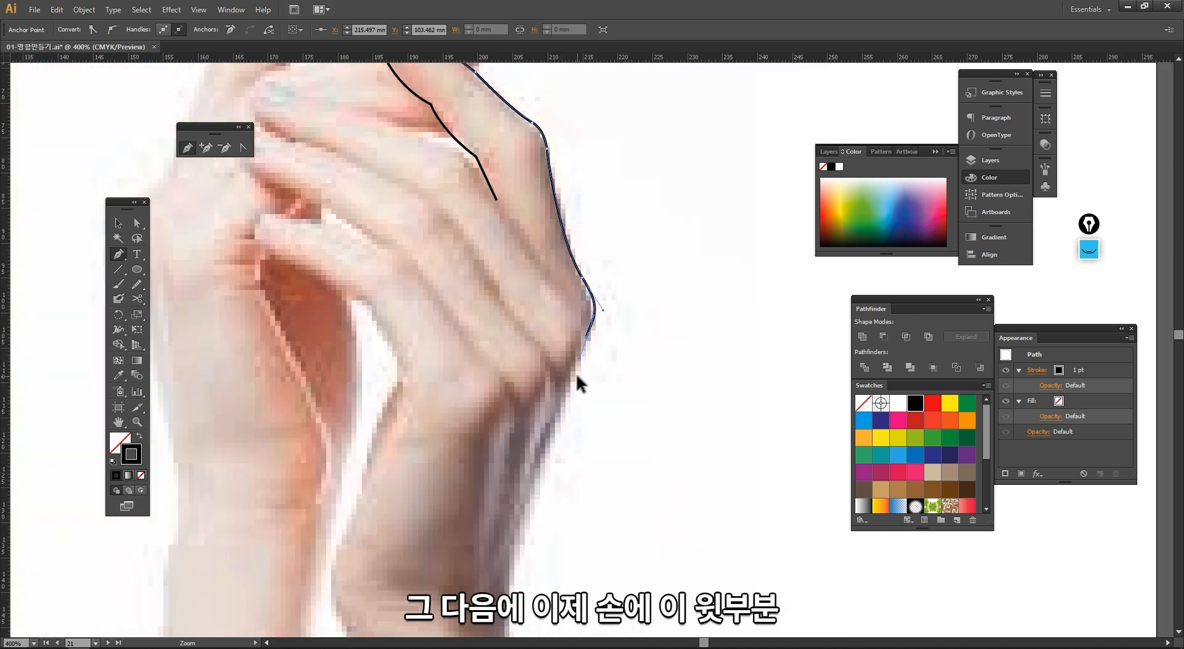
Step: Continue the right-edge path down the side of the hand to the wrist and deselect it
left_click_drag(576, 373, 578, 285)
left_click_drag(527, 395, 522, 442)
key("ctrl+z")
left_click_drag(531, 486, 539, 250)
left_click_drag(512, 320, 519, 373)
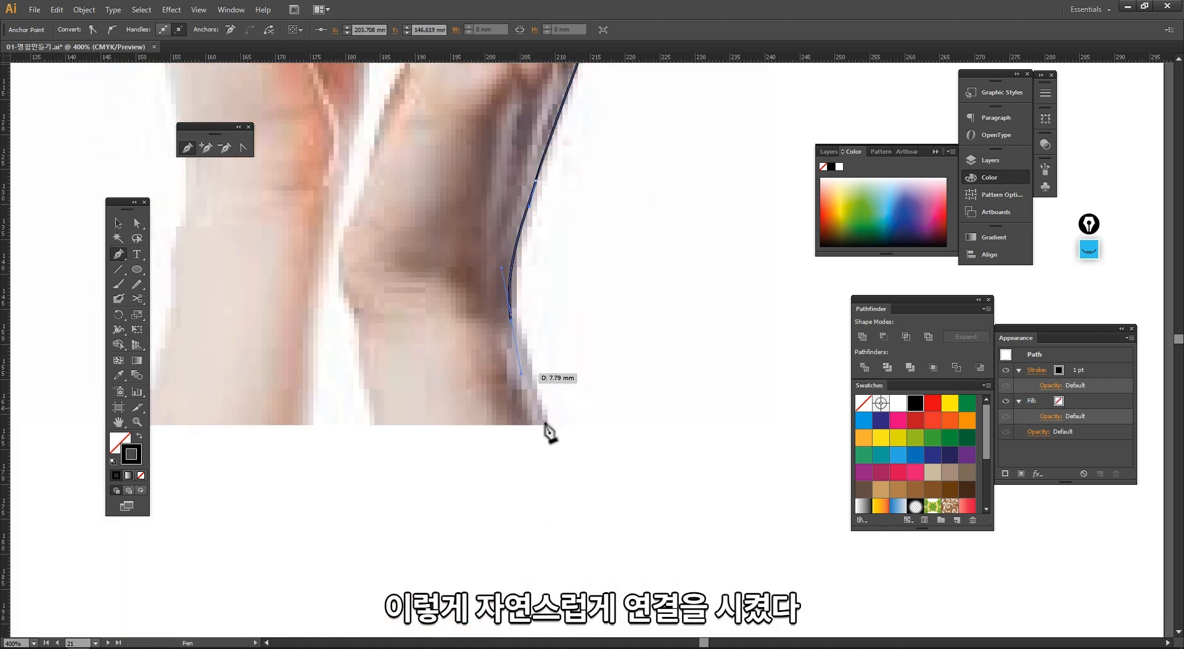
left_click(558, 438)
key("v")
left_click(600, 359)
left_click(625, 279)
left_click_drag(620, 258, 587, 362)
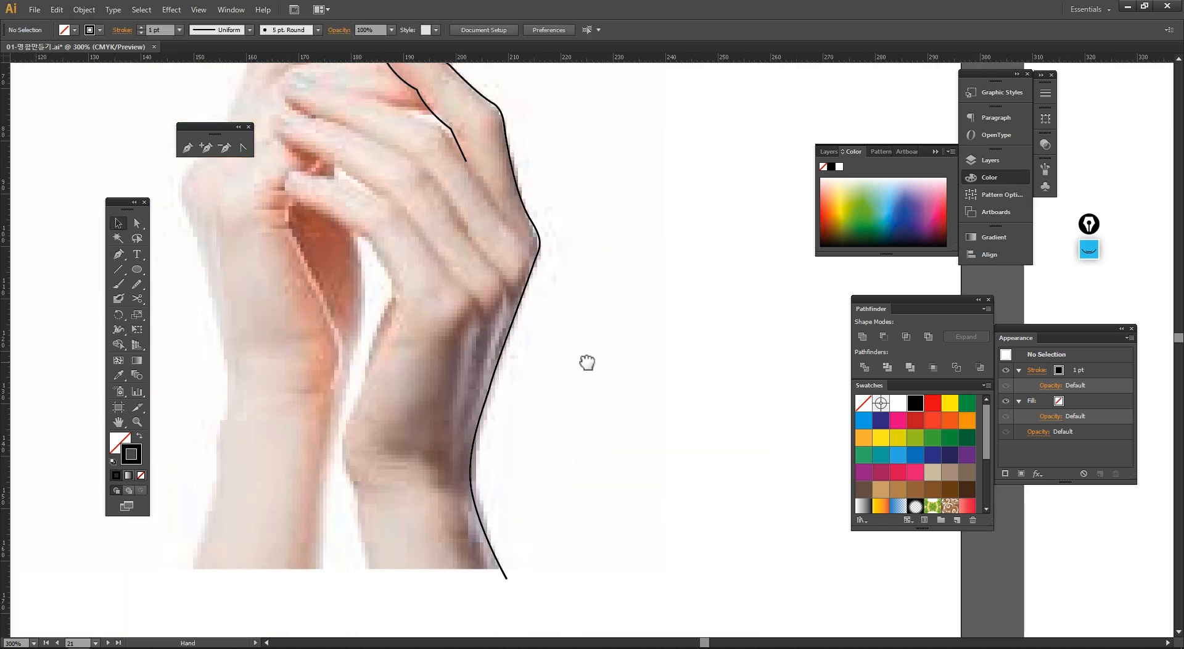
Step: Zoom into the nail and move the right path's top anchor onto the nail's corner with Direct Selection
left_click_drag(510, 152, 440, 281)
left_click_drag(439, 281, 467, 234)
key("a")
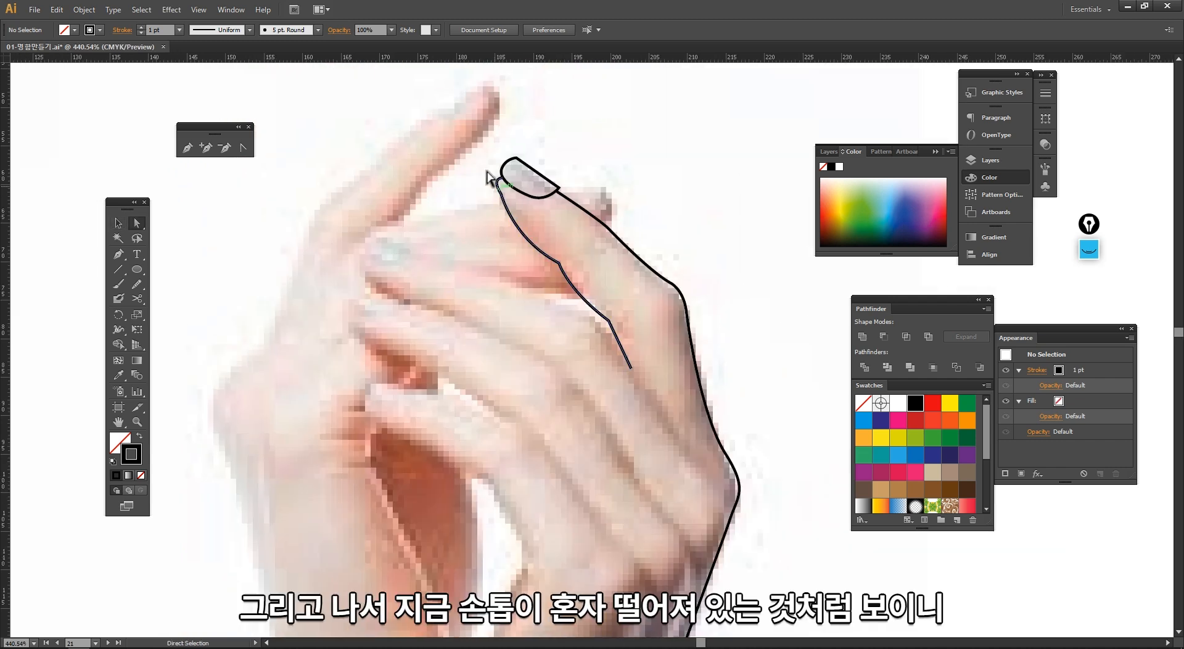
left_click_drag(484, 131, 683, 352)
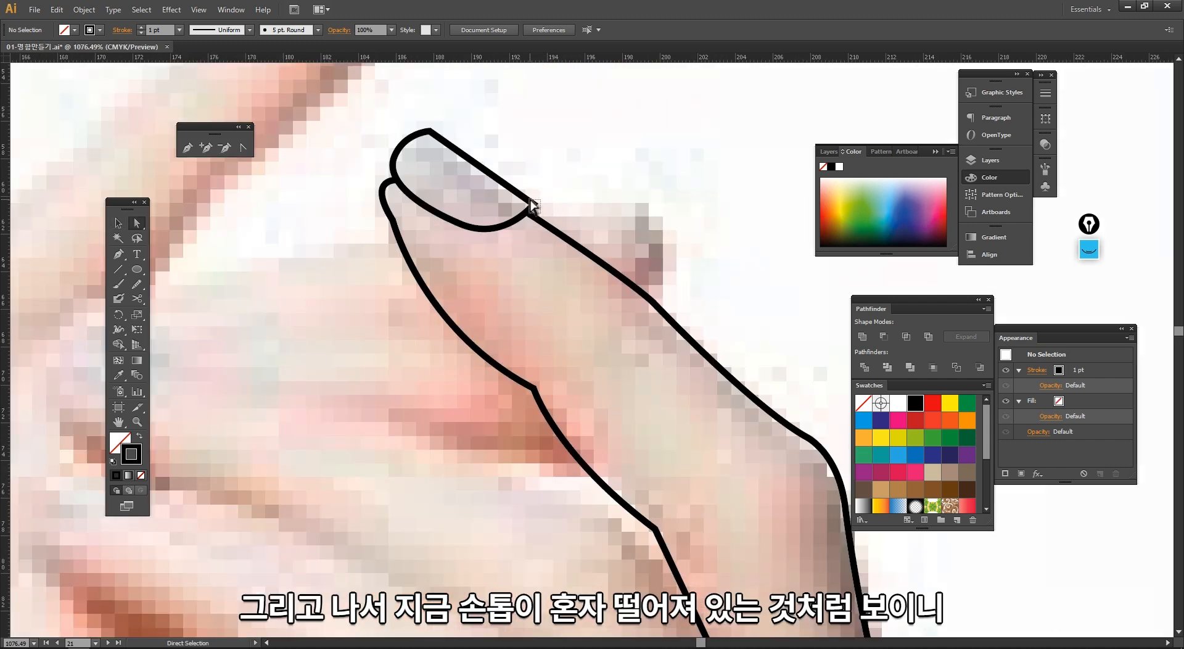
left_click(535, 206)
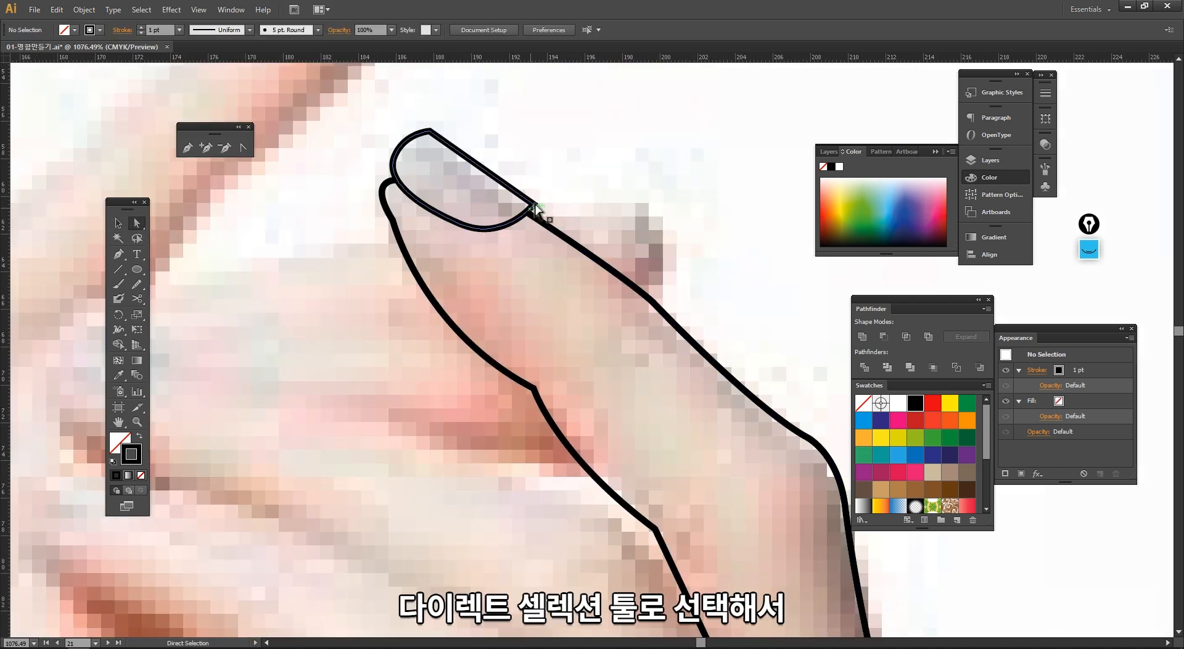
left_click(536, 207)
left_click_drag(533, 204, 528, 210)
left_click_drag(418, 140, 429, 145)
key("v")
left_click(556, 190)
key("space")
Step: Move the left path's top anchor onto the nail and adjust its handles for a smoother curve
key("a")
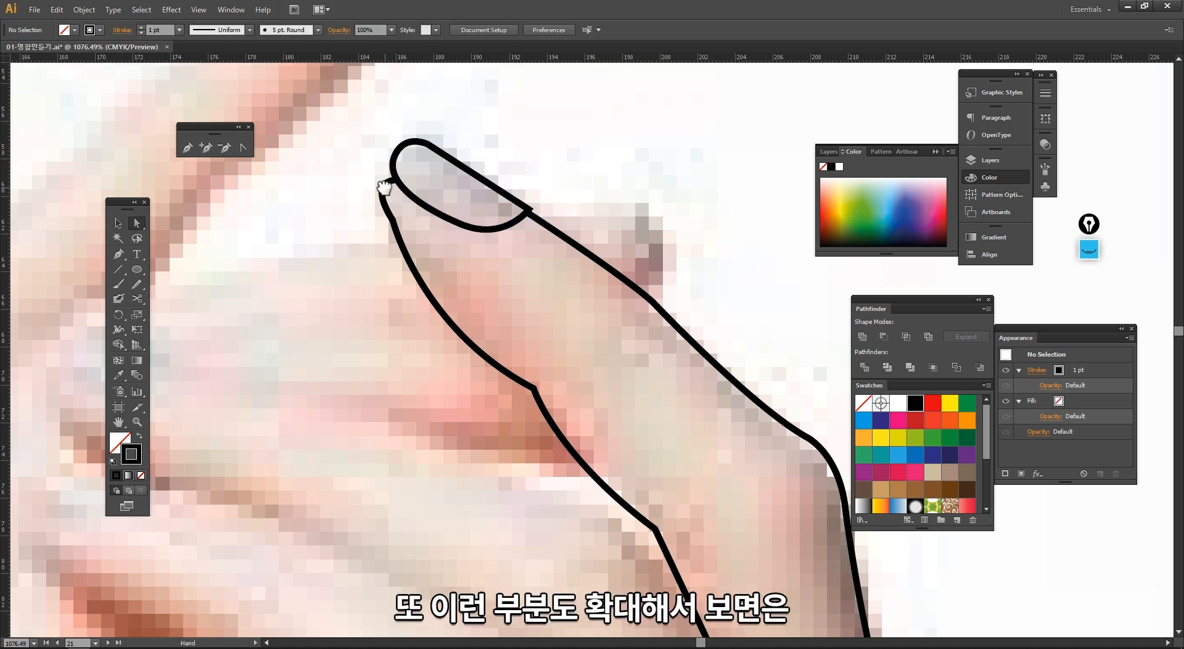
left_click(384, 195)
key("ctrl+space")
left_click_drag(346, 111, 551, 327)
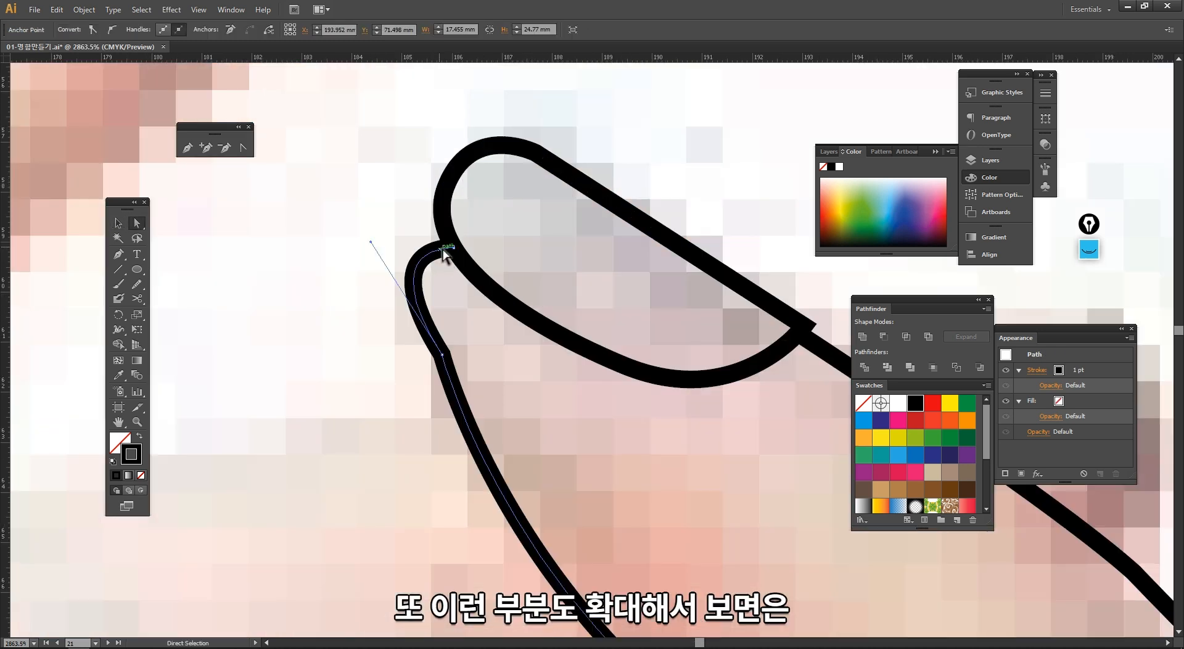
left_click_drag(444, 253, 443, 221)
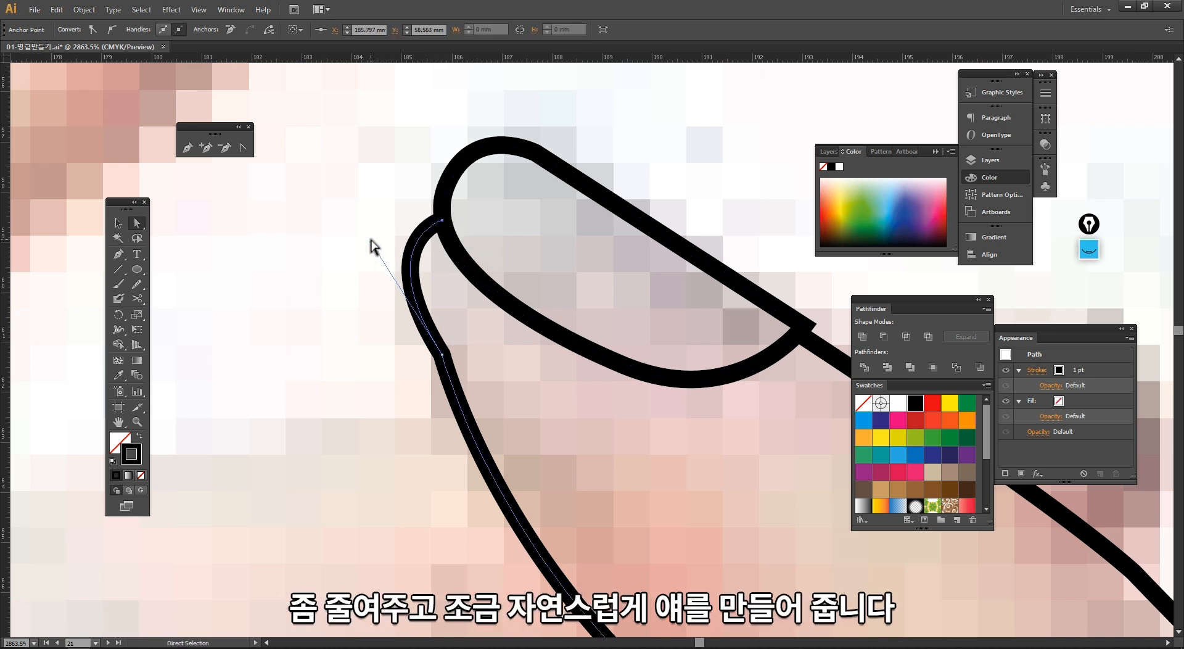
left_click_drag(370, 243, 390, 246)
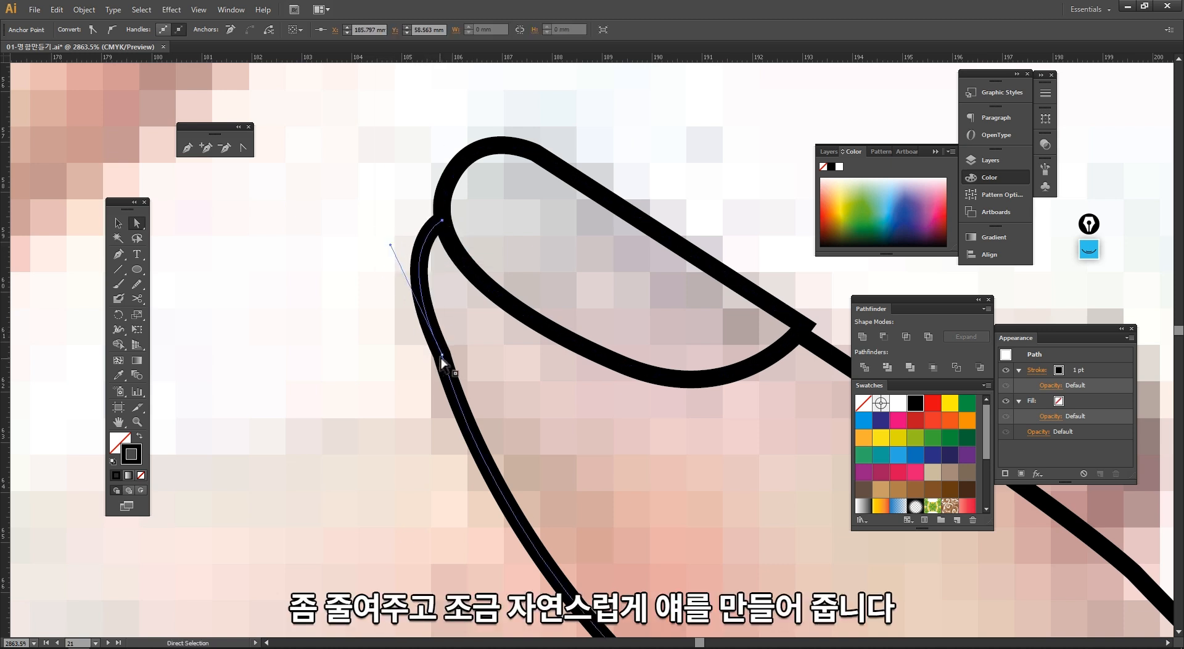
left_click_drag(442, 356, 439, 363)
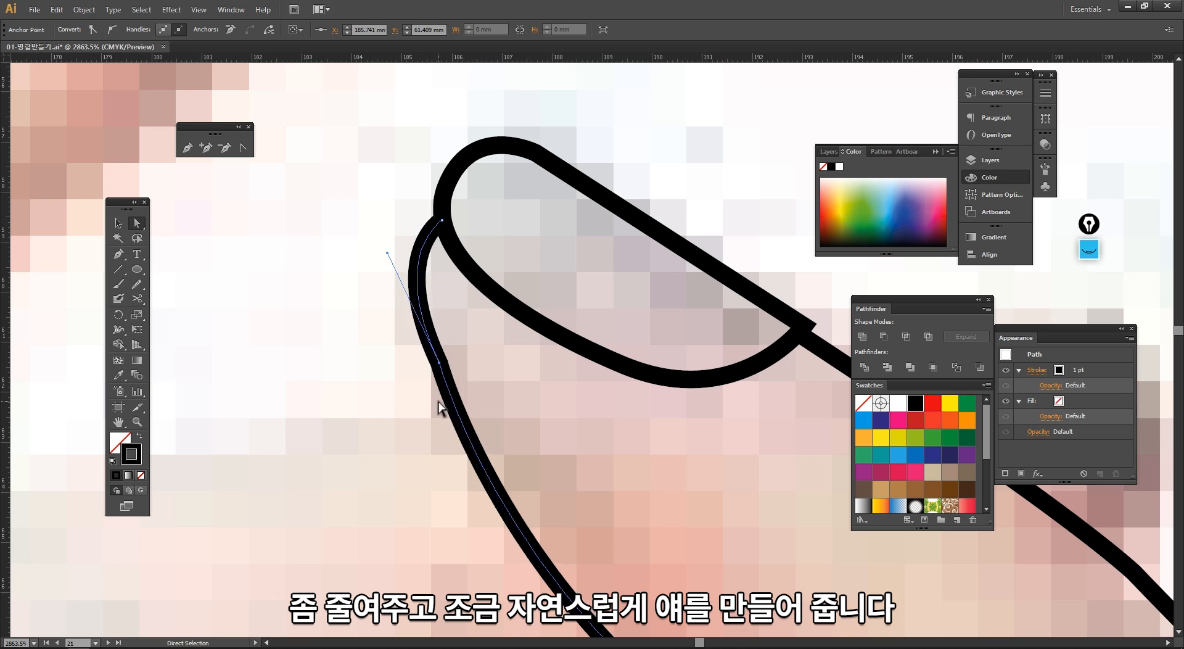
left_click(523, 388, "ctrl+alt")
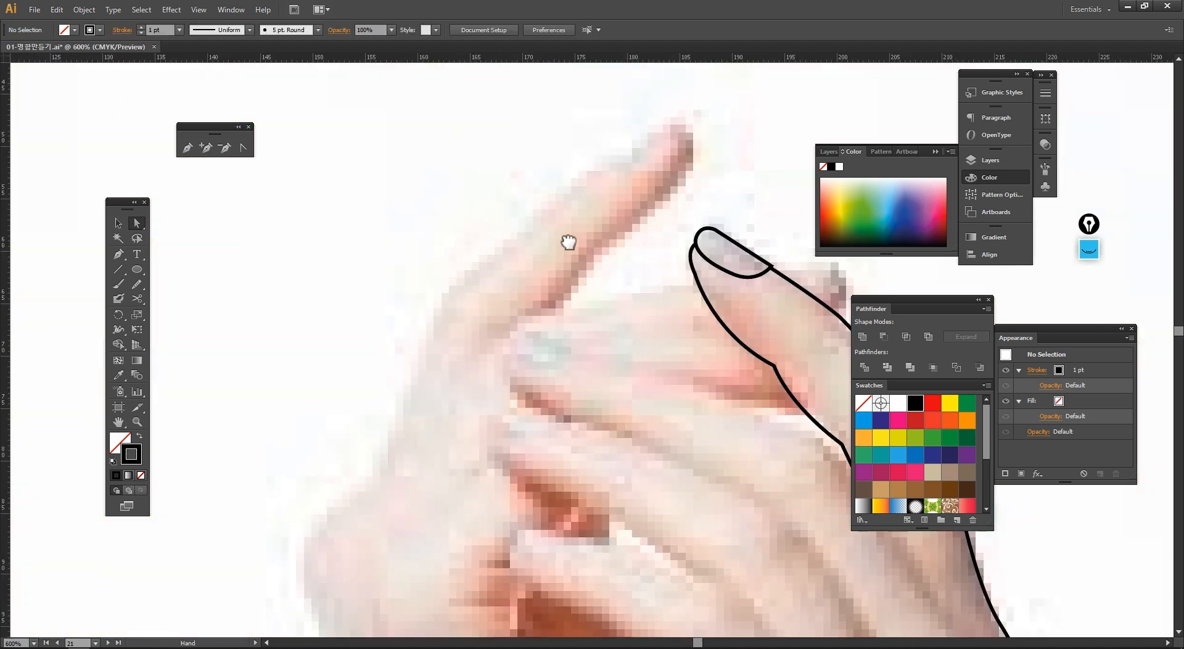
left_click(568, 242, "ctrl+alt")
left_click(569, 242, "ctrl+alt")
left_click_drag(592, 223, 563, 223)
left_click_drag(369, 238, 693, 482)
left_click_drag(652, 407, 582, 361)
key("v")
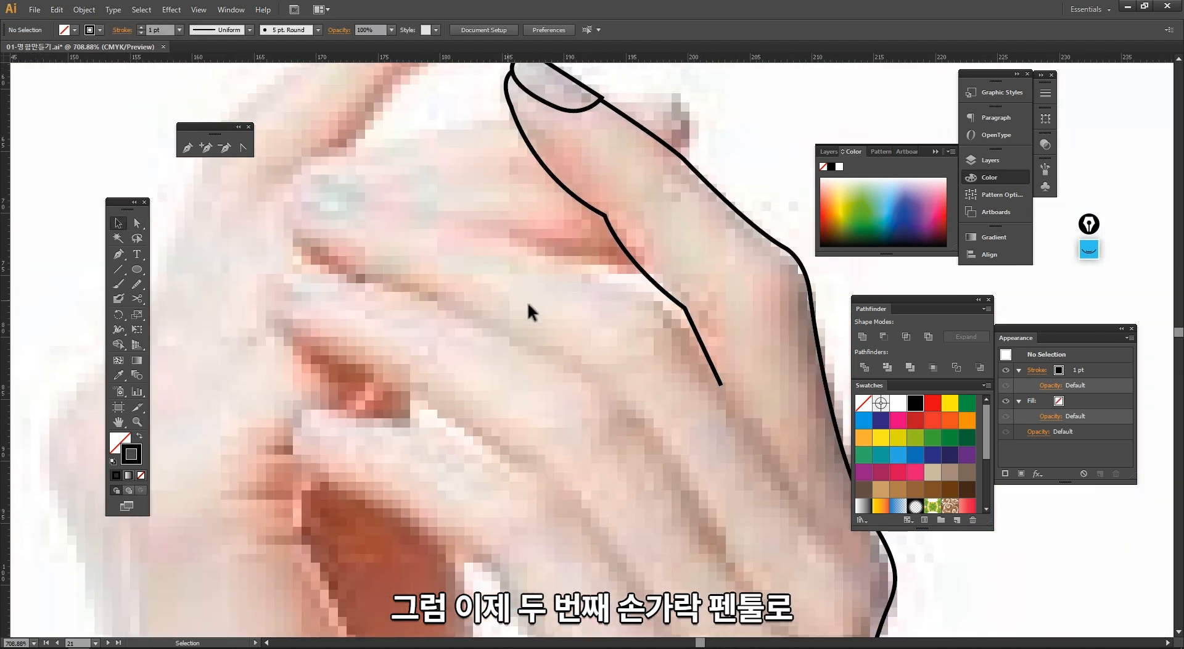
Step: Draw a closed Pen path around the second finger's nail
left_click(119, 254)
left_click(464, 267, "ctrl+alt")
left_click_drag(498, 334, 413, 345)
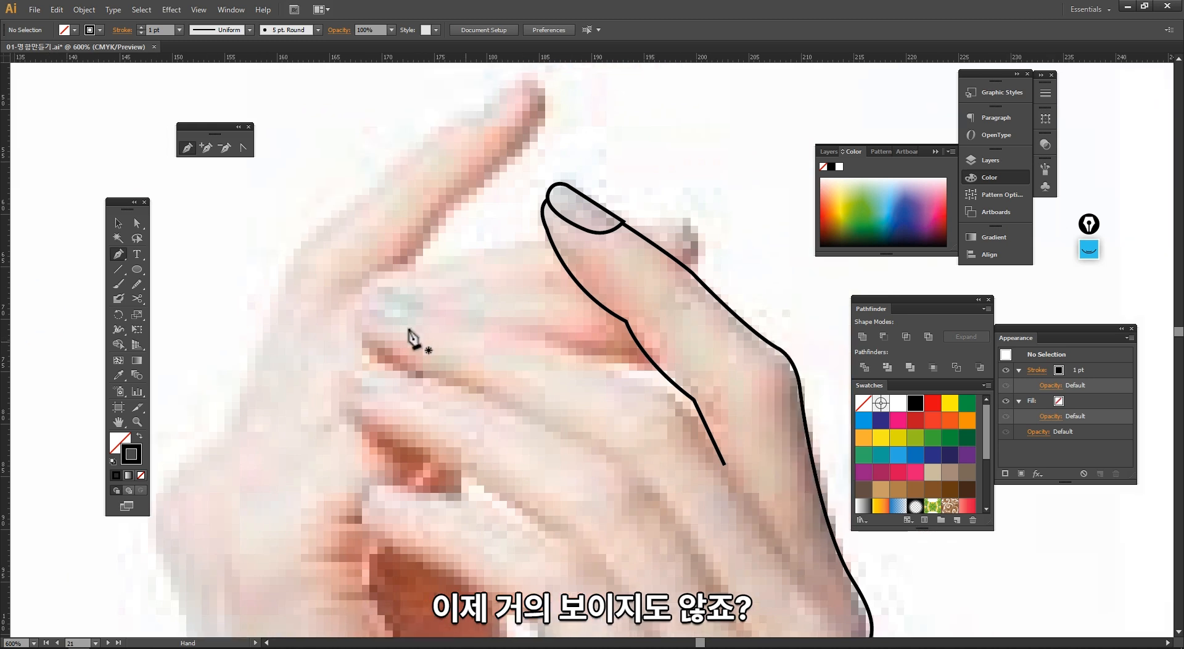
mouse_move(366, 301)
left_mouse_down()
mouse_move(406, 283)
mouse_move(426, 289)
mouse_move(411, 328)
left_mouse_up()
left_click(398, 285)
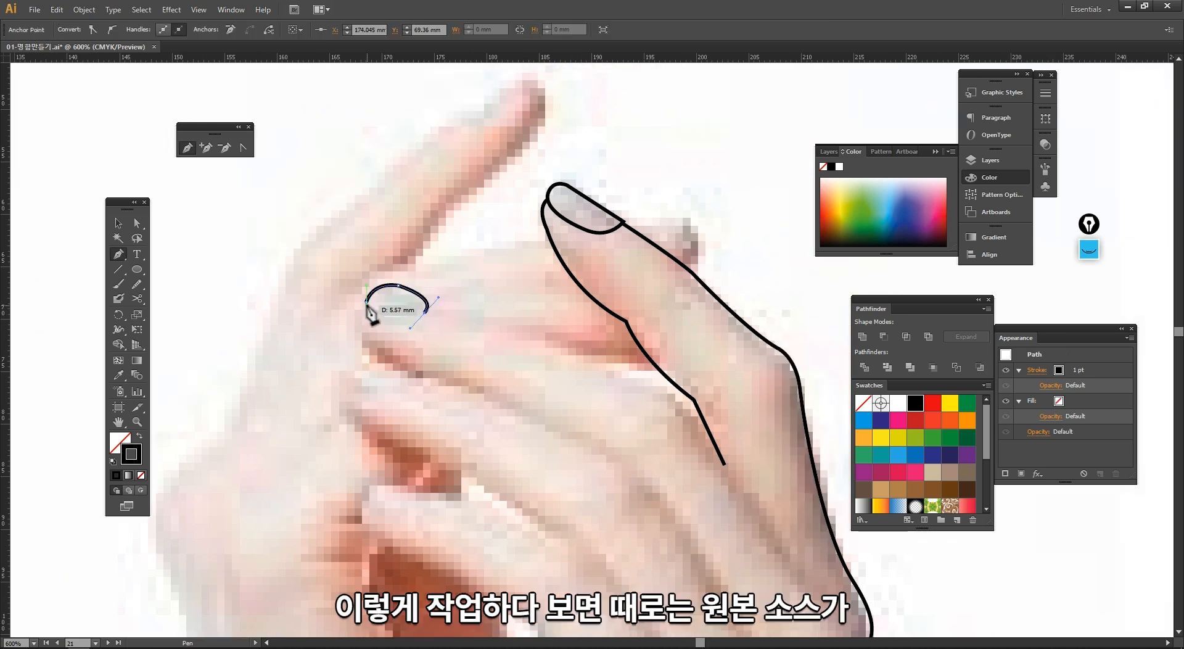
left_click(368, 303)
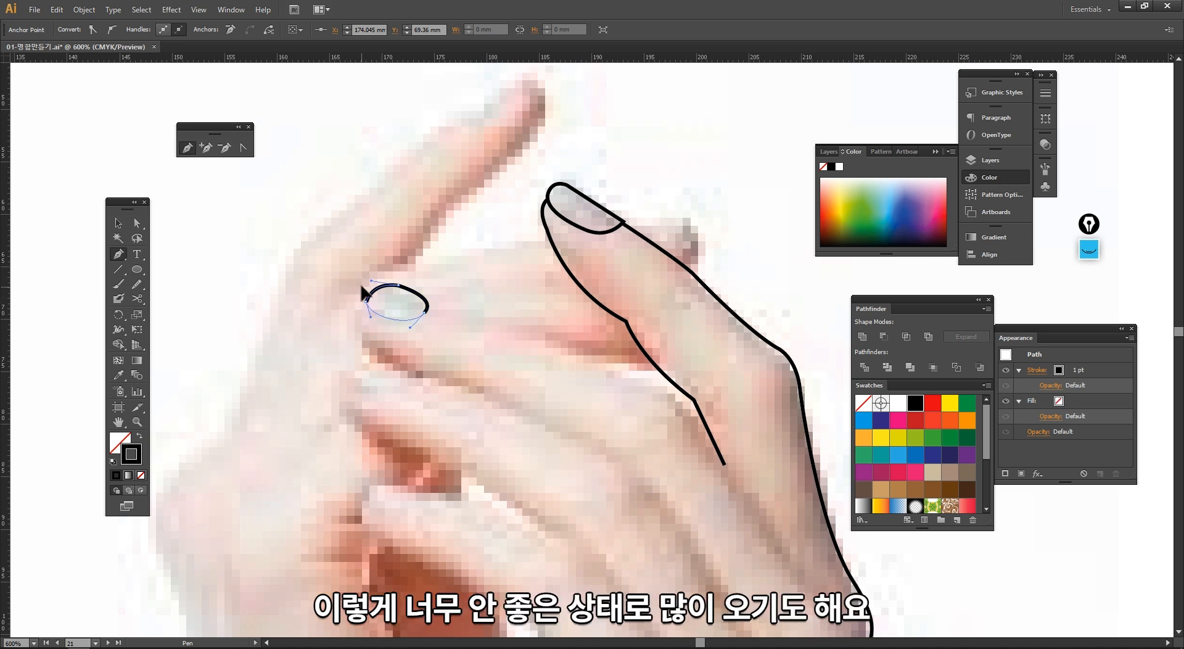
Step: Start a new Pen path at the nail's left side and trace the second finger's lower edge down toward the palm
left_click_drag(362, 286, 361, 286)
key("v")
left_click(388, 343)
left_click_drag(413, 374, 362, 316)
key("p")
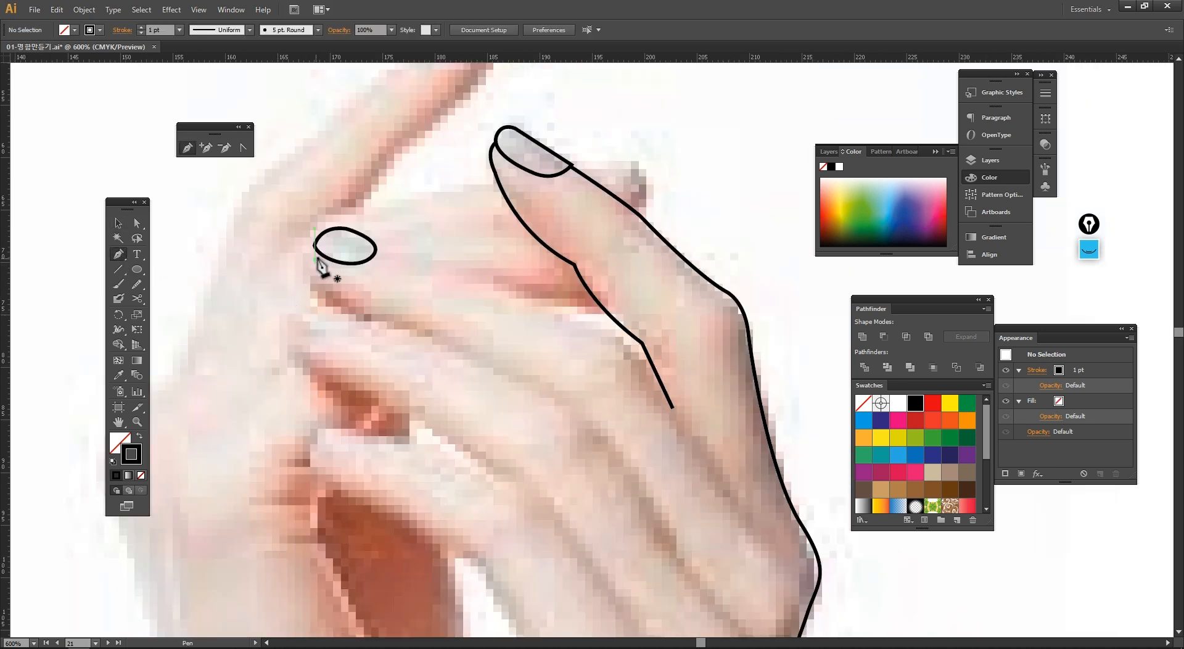
left_click_drag(315, 255, 317, 283)
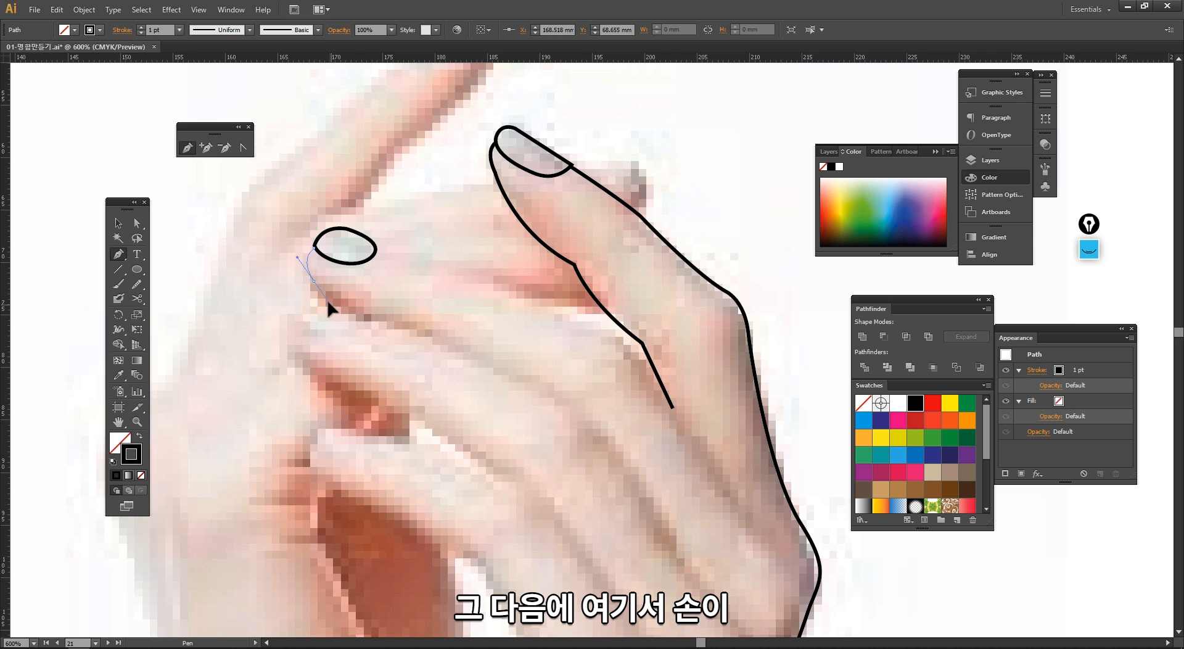
mouse_move(395, 320)
left_mouse_down()
mouse_move(547, 397)
mouse_move(401, 333)
left_mouse_up()
left_click(436, 331)
left_click_drag(552, 391, 560, 395)
left_click_drag(573, 386, 529, 283)
left_click(546, 327)
left_click_drag(553, 353, 557, 352)
left_click_drag(569, 346, 539, 261)
left_click_drag(622, 399, 637, 413)
left_click_drag(657, 410, 645, 458)
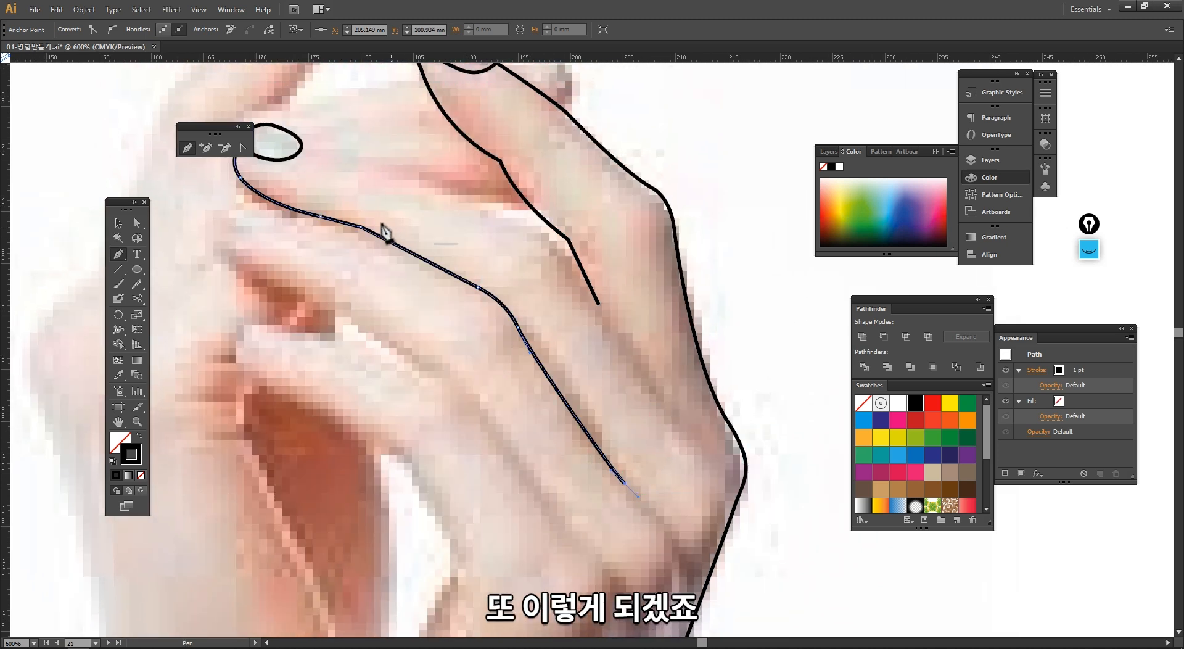
Step: Trace the second finger's upper edge with a new Pen path from the nail's right side toward the knuckle, then deselect
key("v")
left_click(116, 253)
left_click_drag(324, 180, 345, 219)
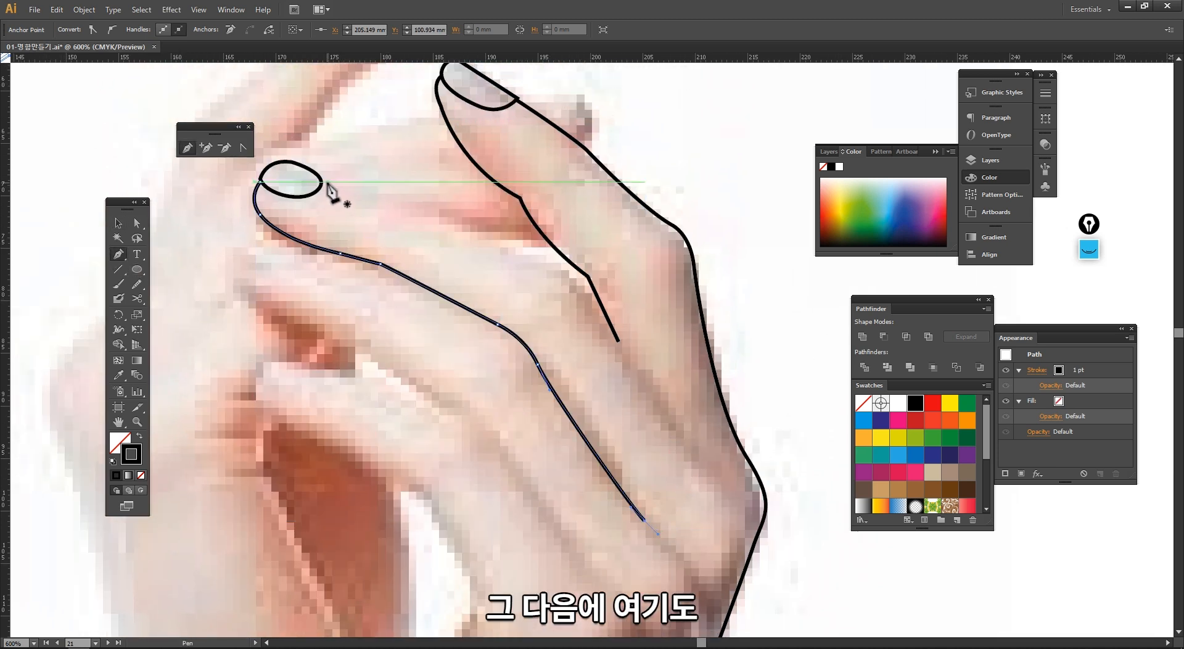
left_click(371, 195, "ctrl")
left_click(321, 179)
key("ctrl+z")
left_click(322, 179)
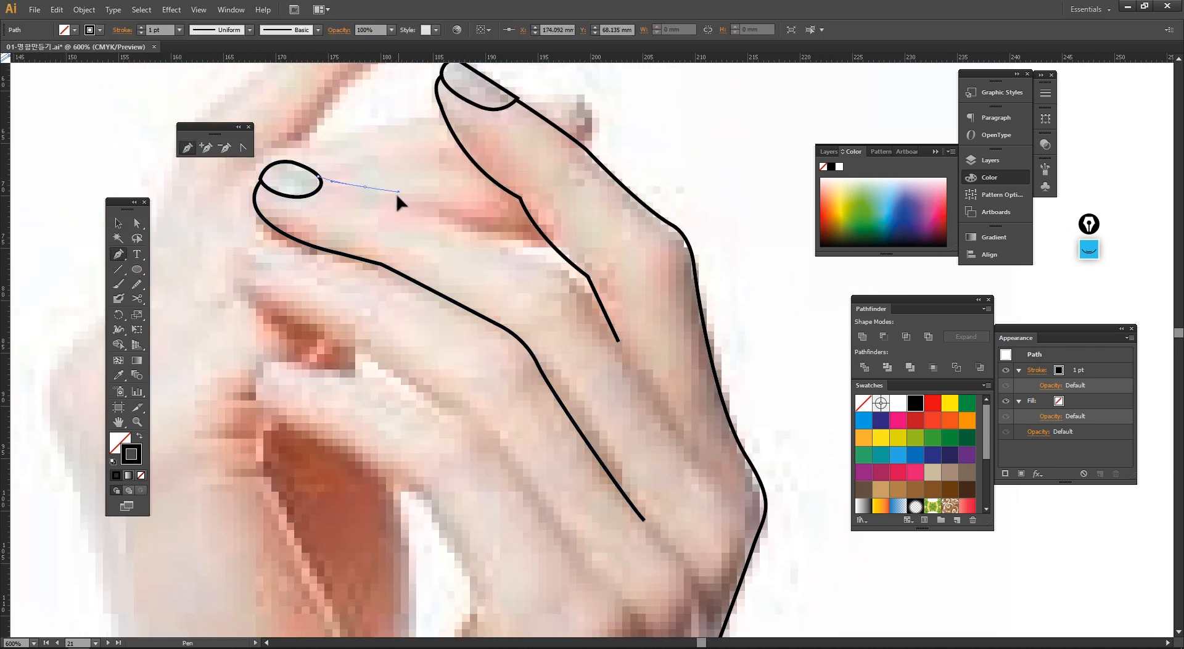
left_click_drag(392, 199, 415, 209)
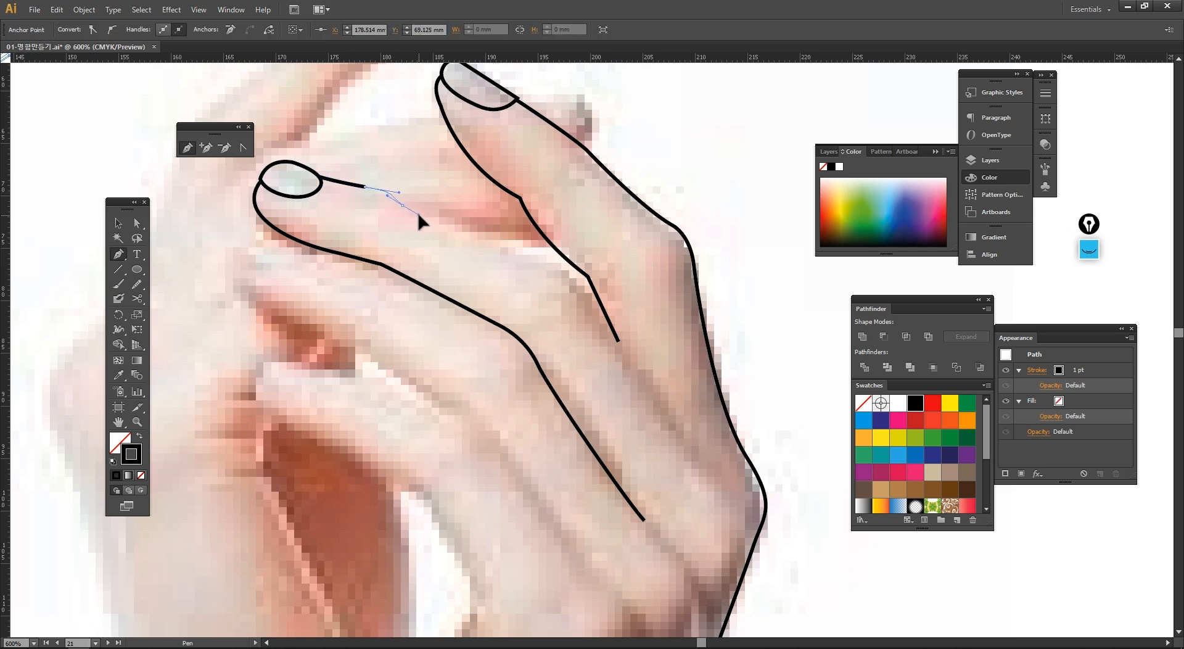
left_click_drag(528, 253, 541, 253)
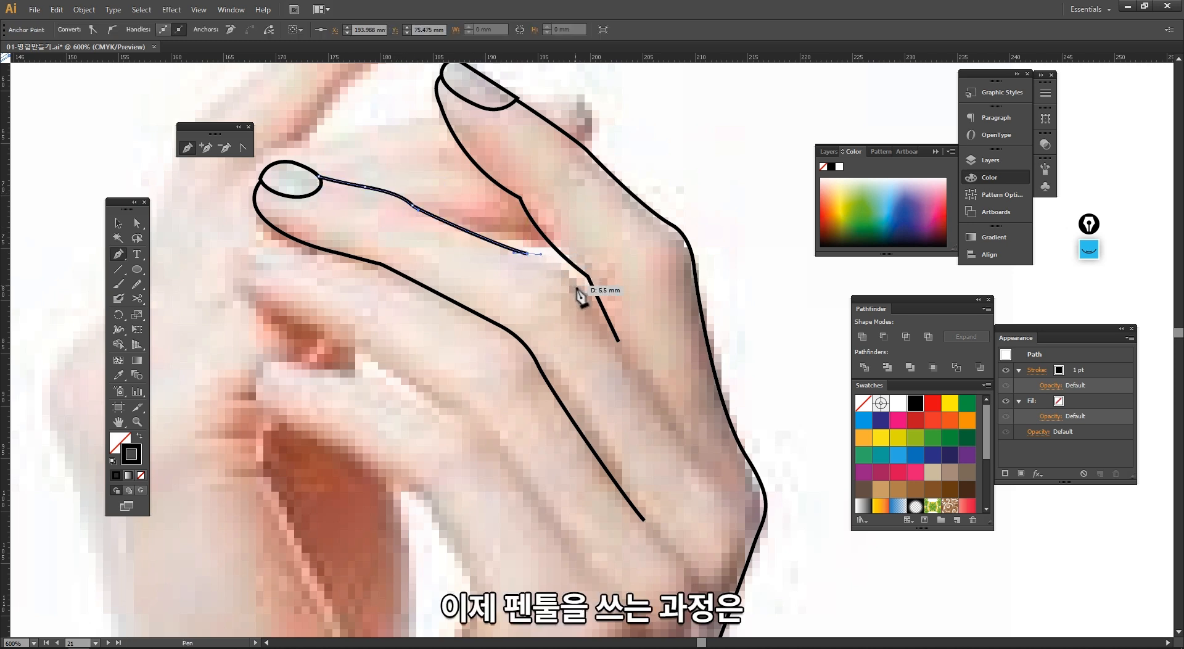
left_click_drag(581, 290, 624, 267)
left_click(700, 446)
key("v")
left_click(751, 386)
left_click(655, 361, "ctrl+alt")
left_click(655, 362, "ctrl+alt")
Step: Select all the traced hand outlines and move them beside the photo
left_click(310, 85)
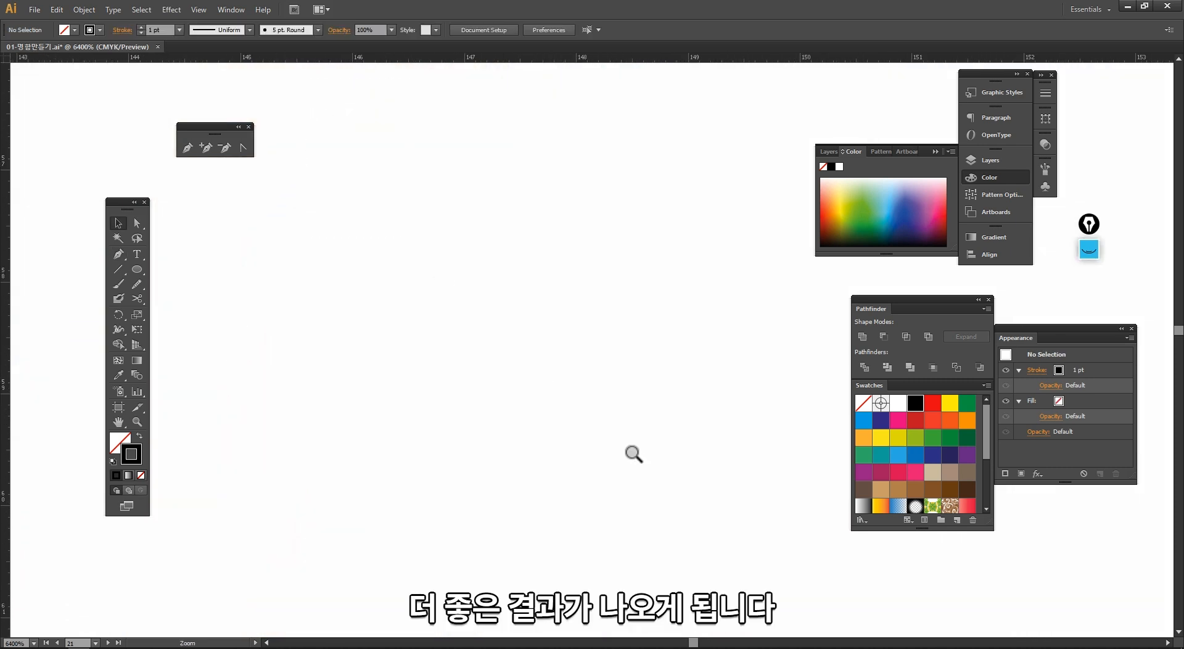
left_click(631, 440, "ctrl+alt")
left_click(631, 440, "ctrl+alt")
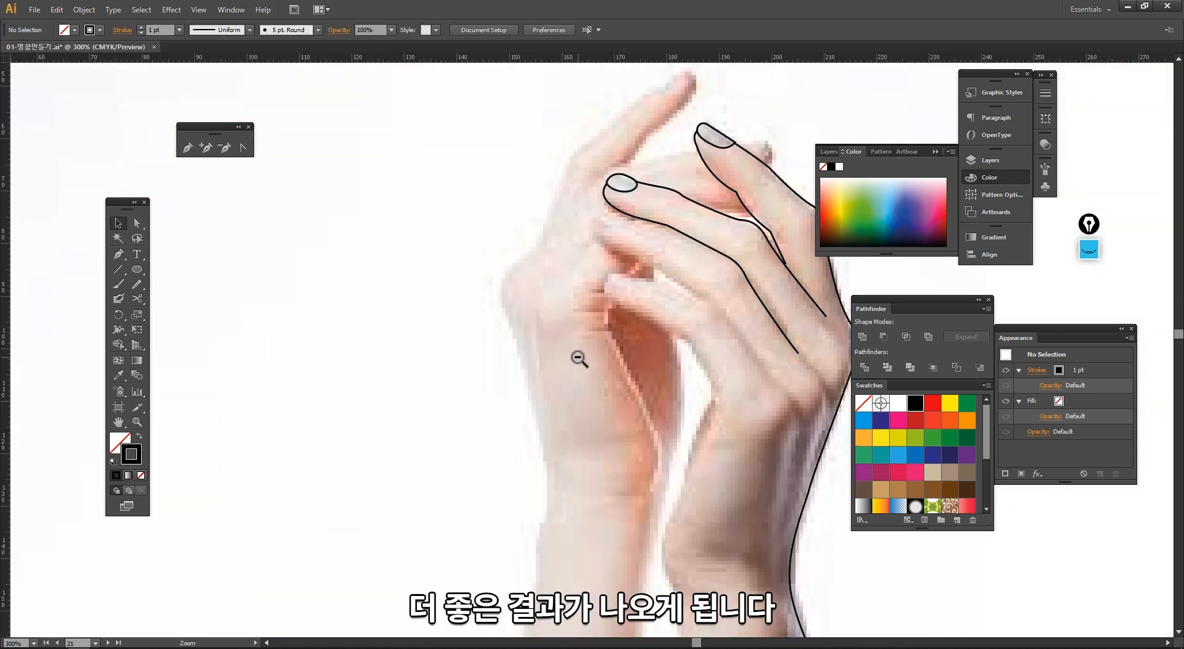
left_click(599, 282, "ctrl+alt")
left_click_drag(646, 412, 465, 315)
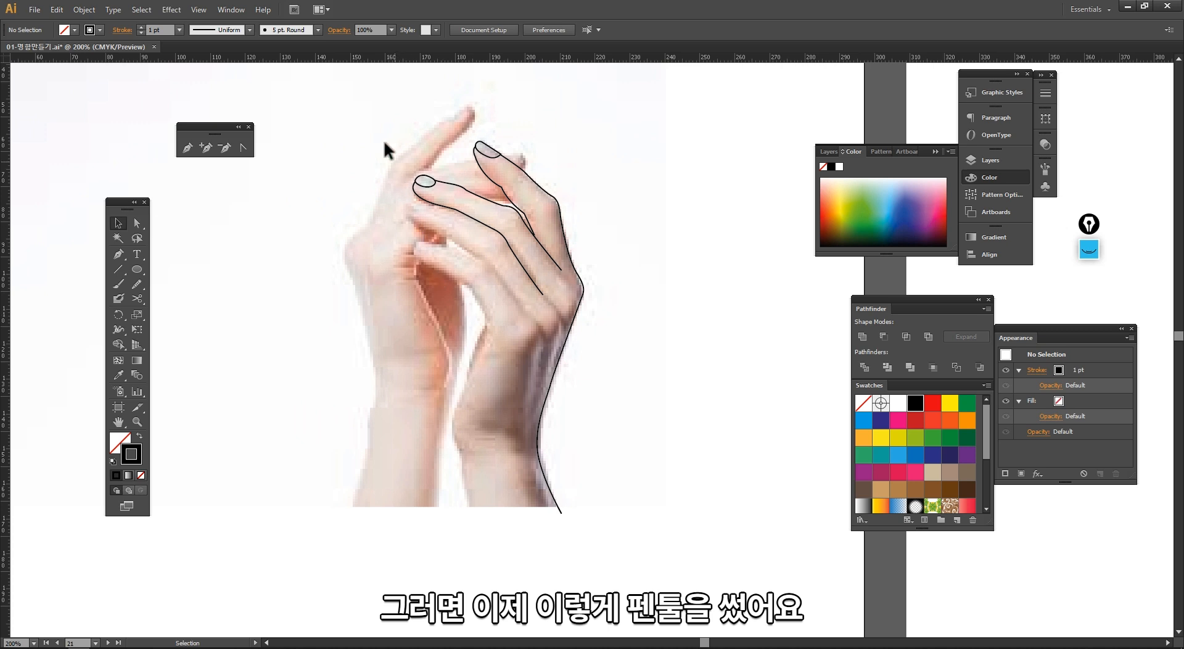
left_click_drag(382, 131, 646, 591)
left_click_drag(523, 410, 451, 422)
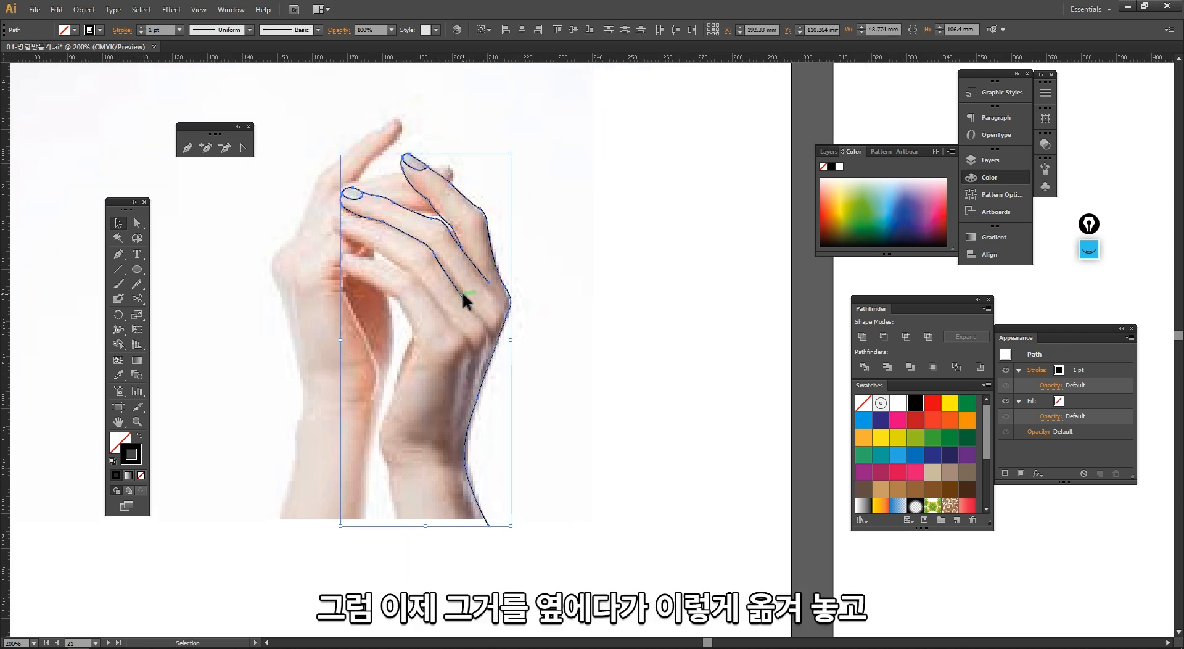
double_click(464, 294)
key("Escape")
left_click_drag(573, 610, 306, 141)
left_click_drag(425, 195, 594, 195)
left_click(703, 247)
left_click_drag(416, 123, 735, 576)
left_click_drag(716, 526, 652, 536)
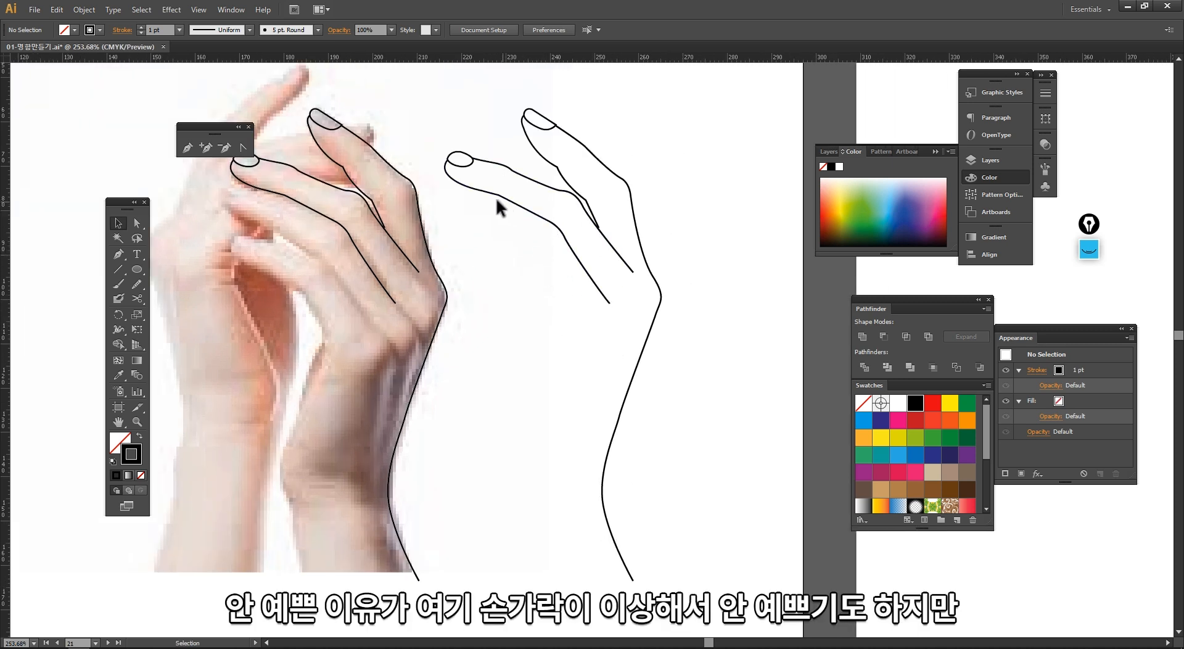
Step: Inspect the moved finger outlines up close, selecting paths and zooming around the drawing
left_click(536, 212, "ctrl")
left_click_drag(572, 249, 571, 253)
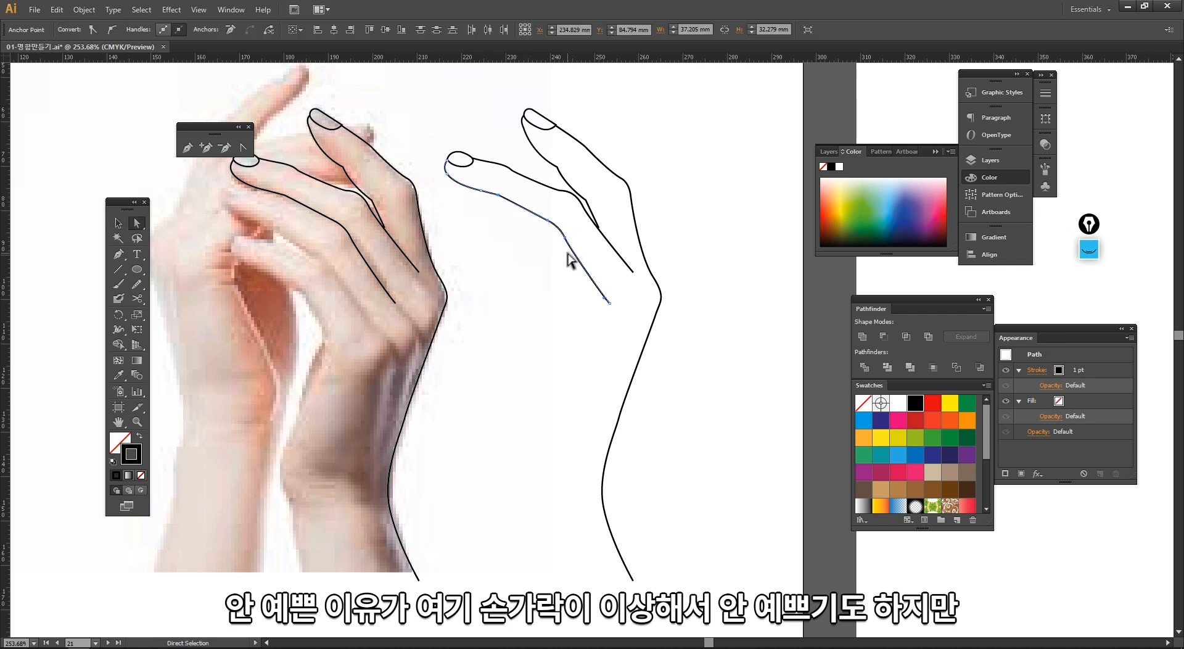
key("v")
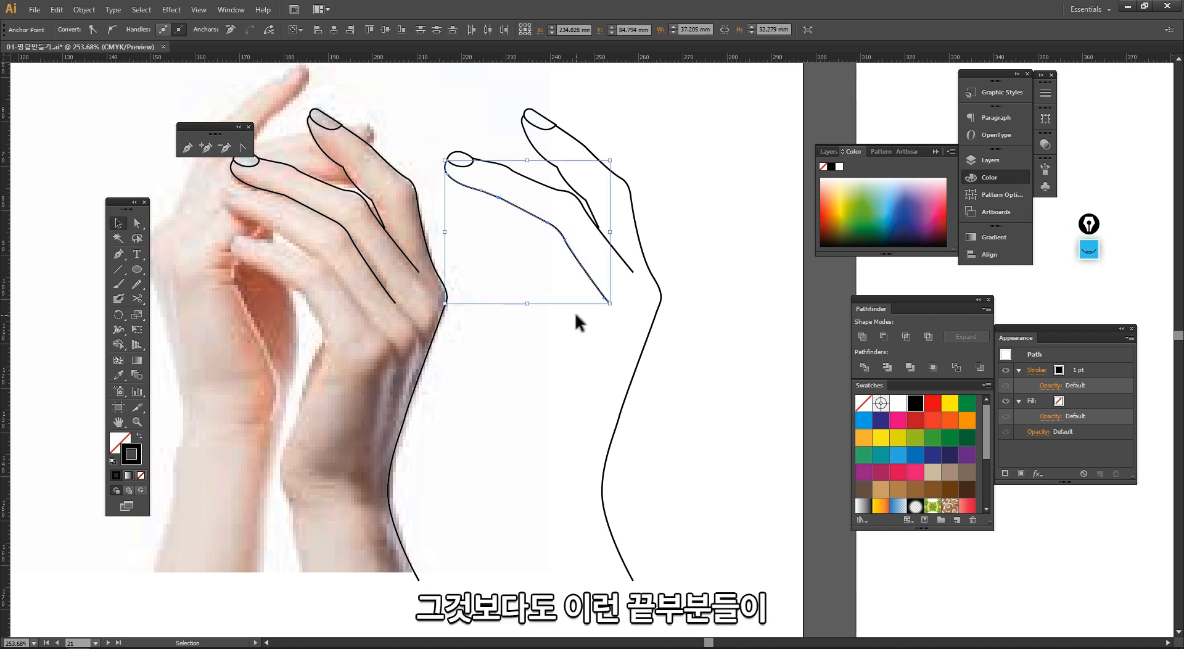
left_click(575, 312)
left_click_drag(501, 154, 687, 358)
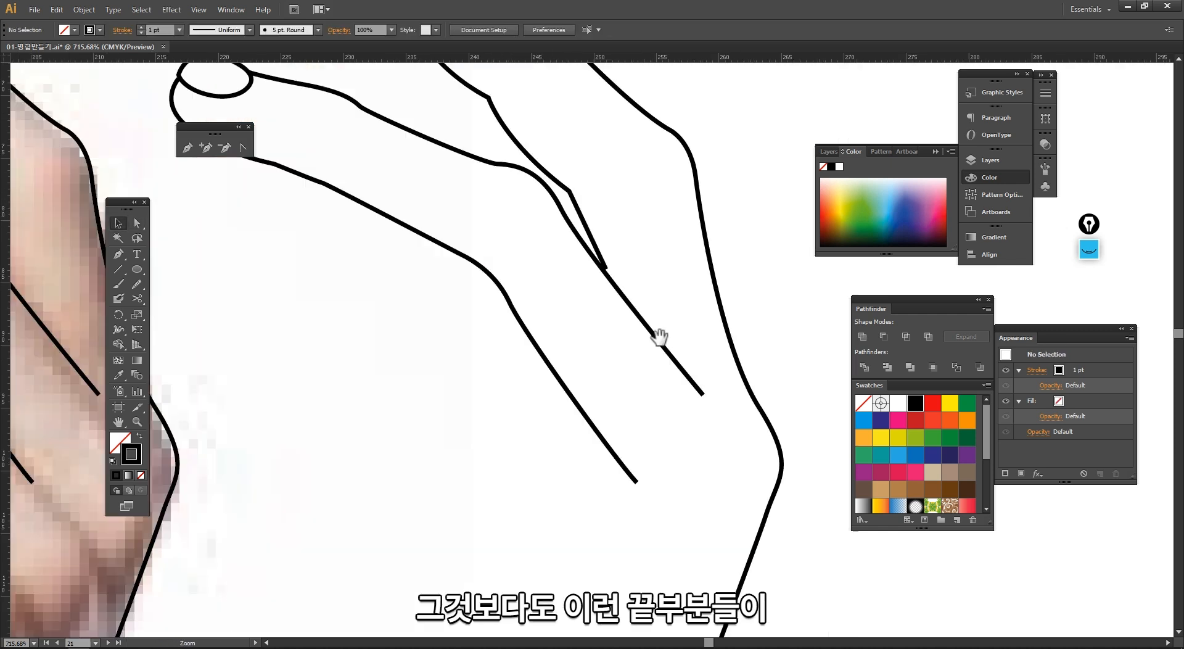
left_click(603, 273)
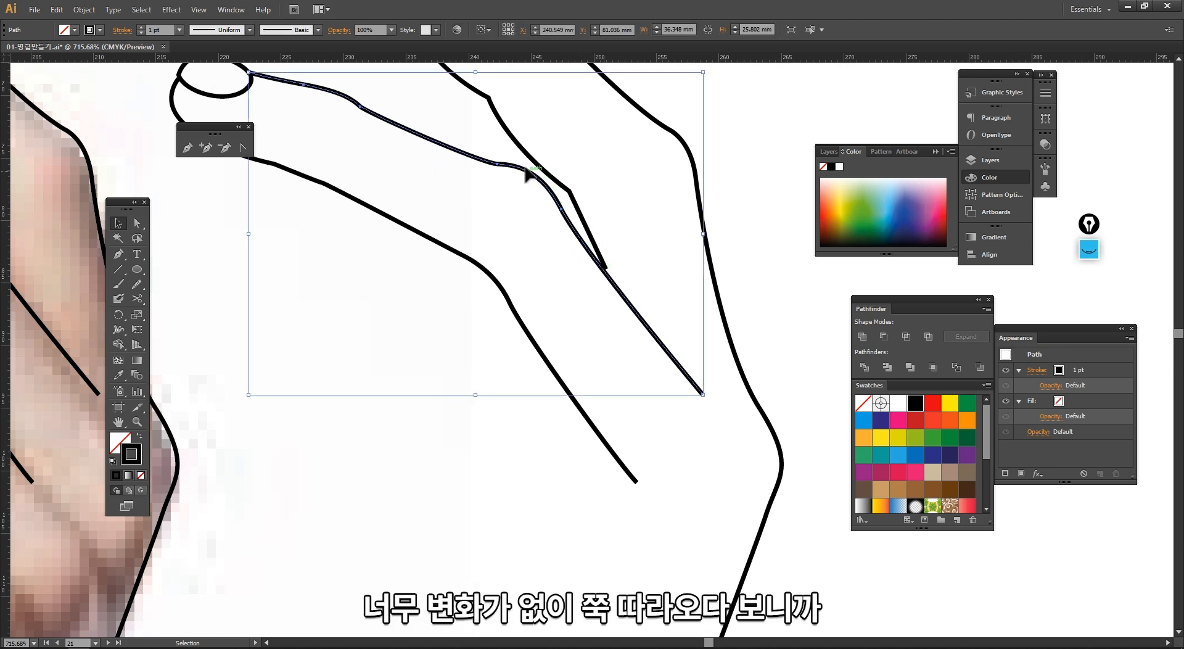
left_click(668, 431)
left_click(620, 347, "ctrl+alt")
left_click(620, 347, "ctrl+alt")
left_click(620, 347, "ctrl+alt")
left_click(620, 347, "ctrl+alt")
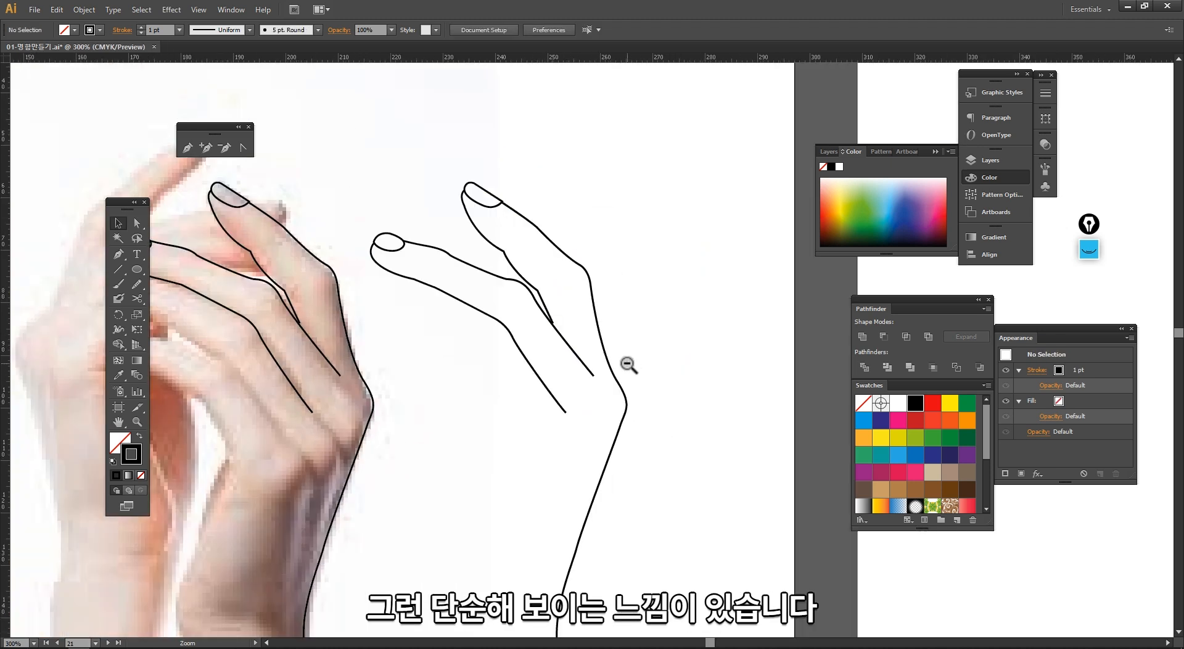
left_click_drag(585, 327, 648, 318)
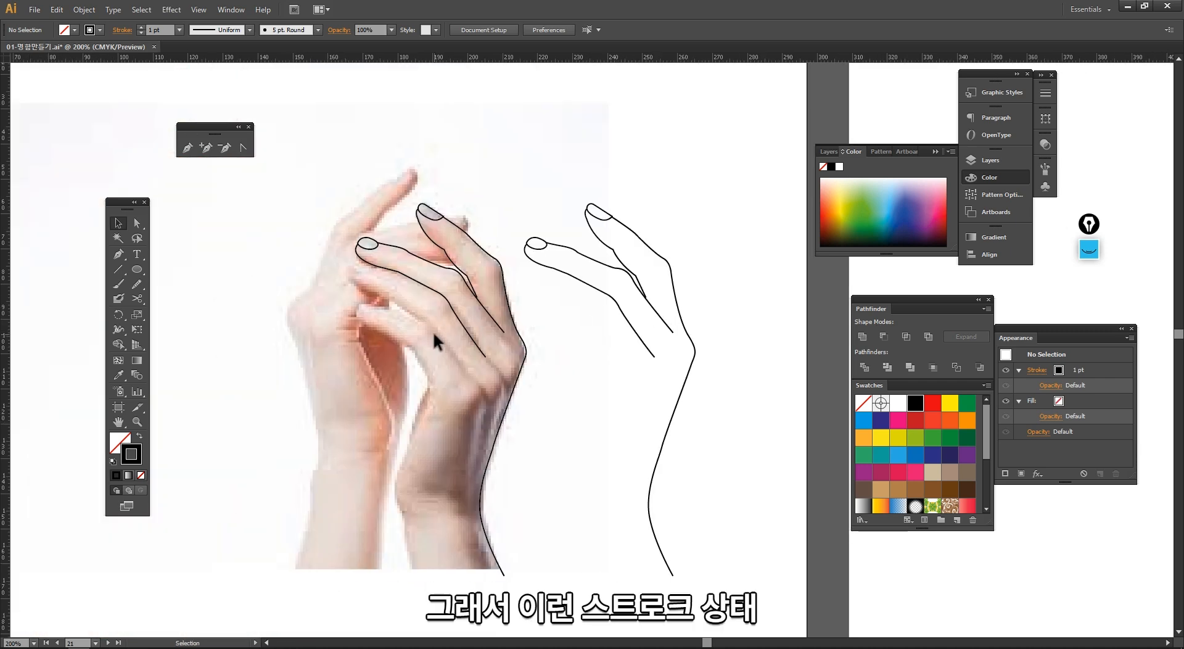
left_click(405, 314, "ctrl+alt")
left_click_drag(404, 314, 531, 342)
left_click_drag(366, 360, 304, 305)
left_click_drag(612, 331, 460, 331)
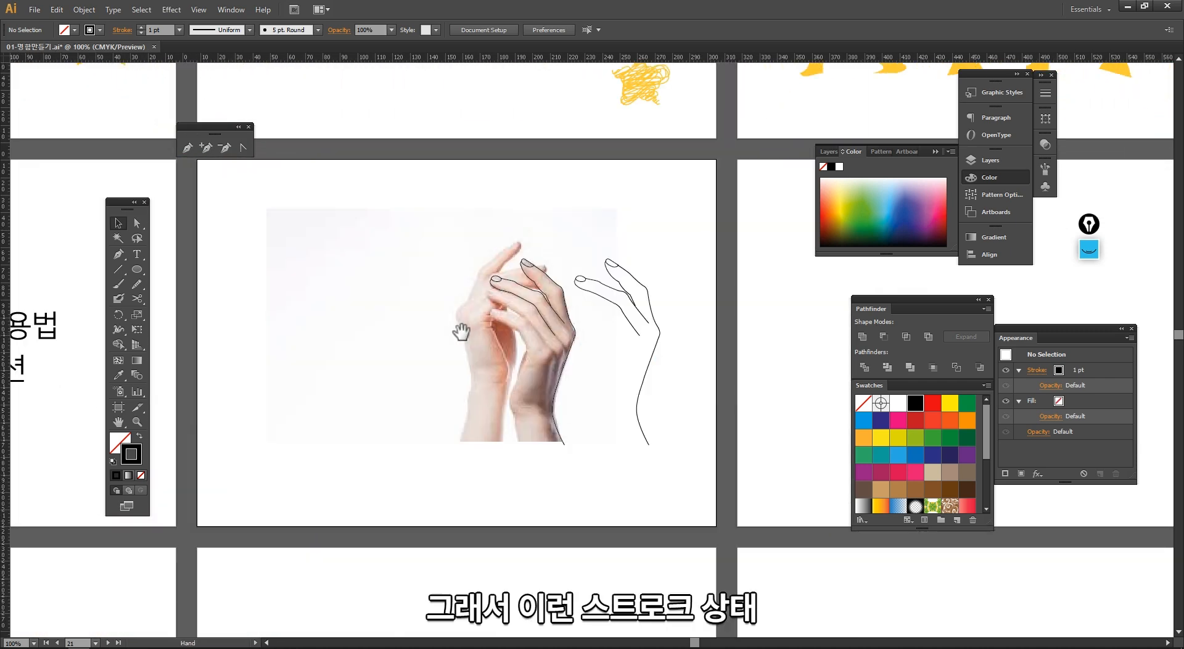
left_click_drag(449, 238, 703, 501)
Step: Swap the outer hand path's fill and stroke, then swap them back
left_click(716, 509)
left_click(139, 435)
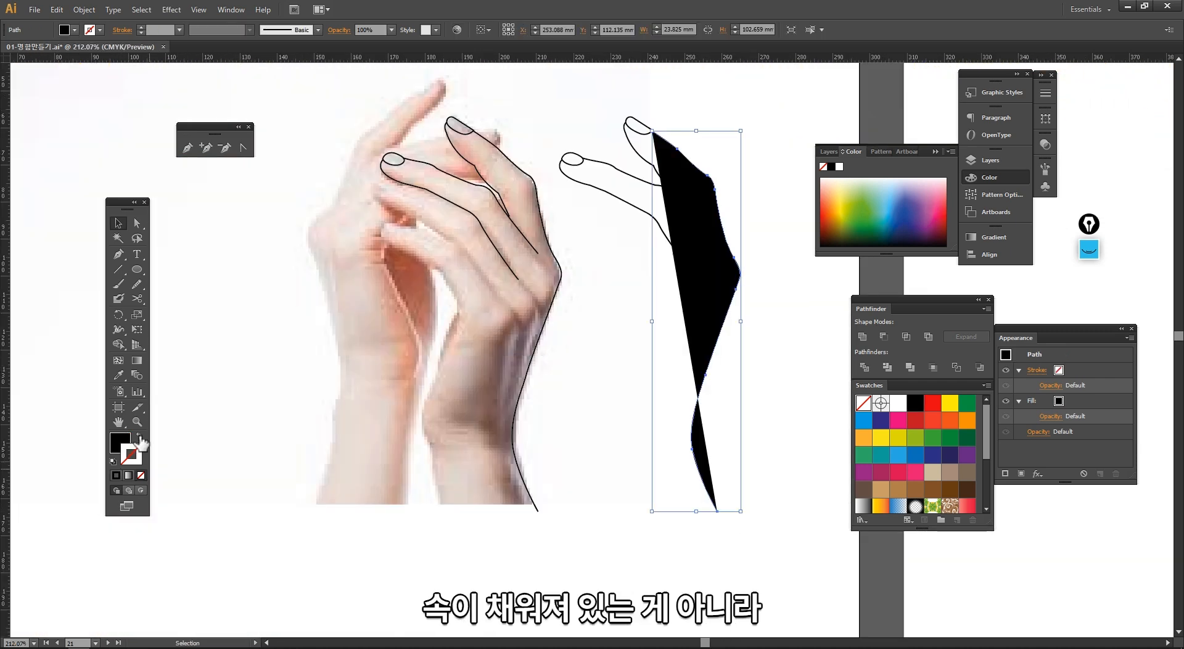
left_click(140, 436)
left_click(615, 397)
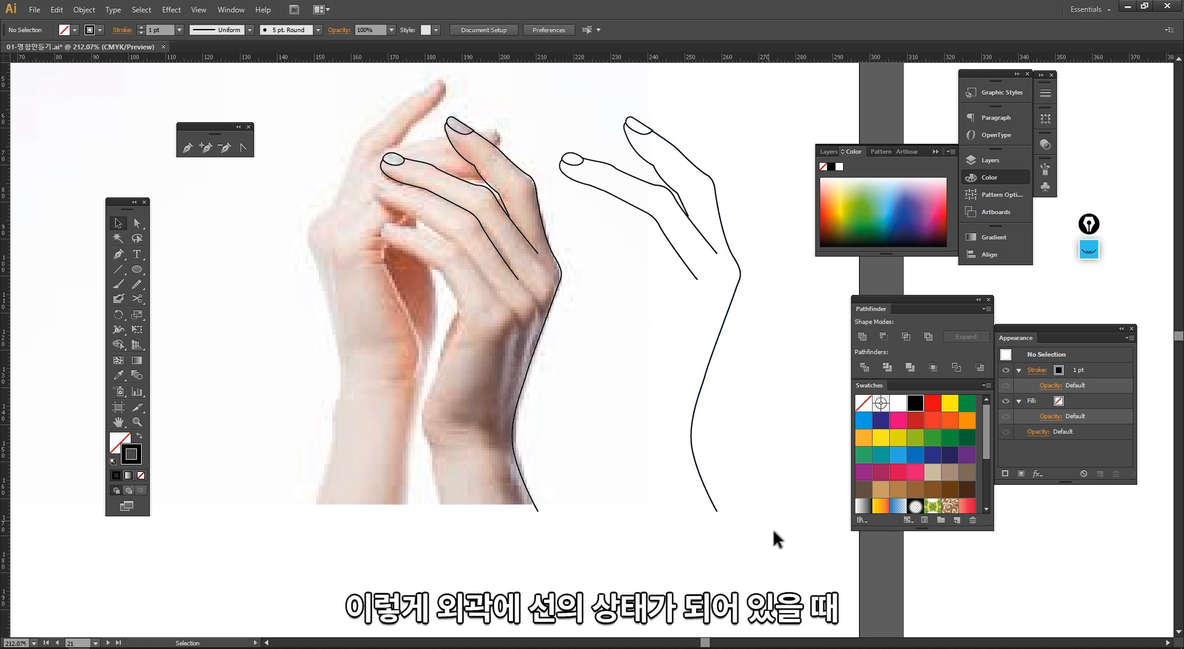
Step: Apply a tapered variable width profile to the outer hand edge path
left_click_drag(756, 530, 496, 351)
left_click(668, 391)
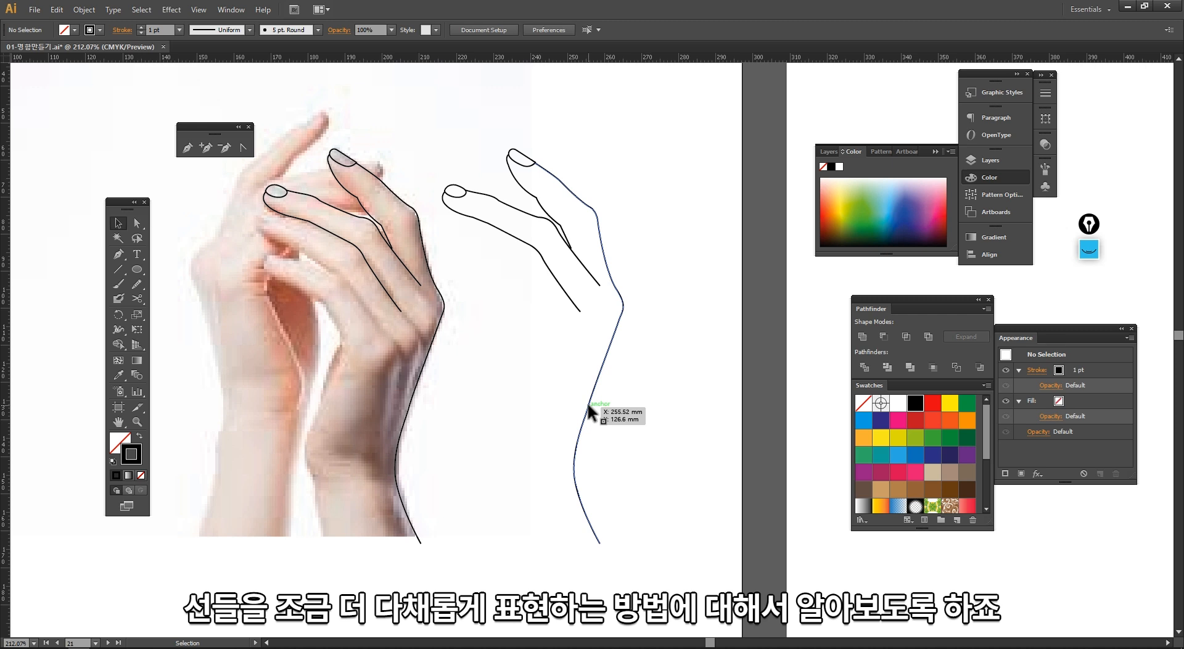
left_click_drag(537, 368, 494, 385)
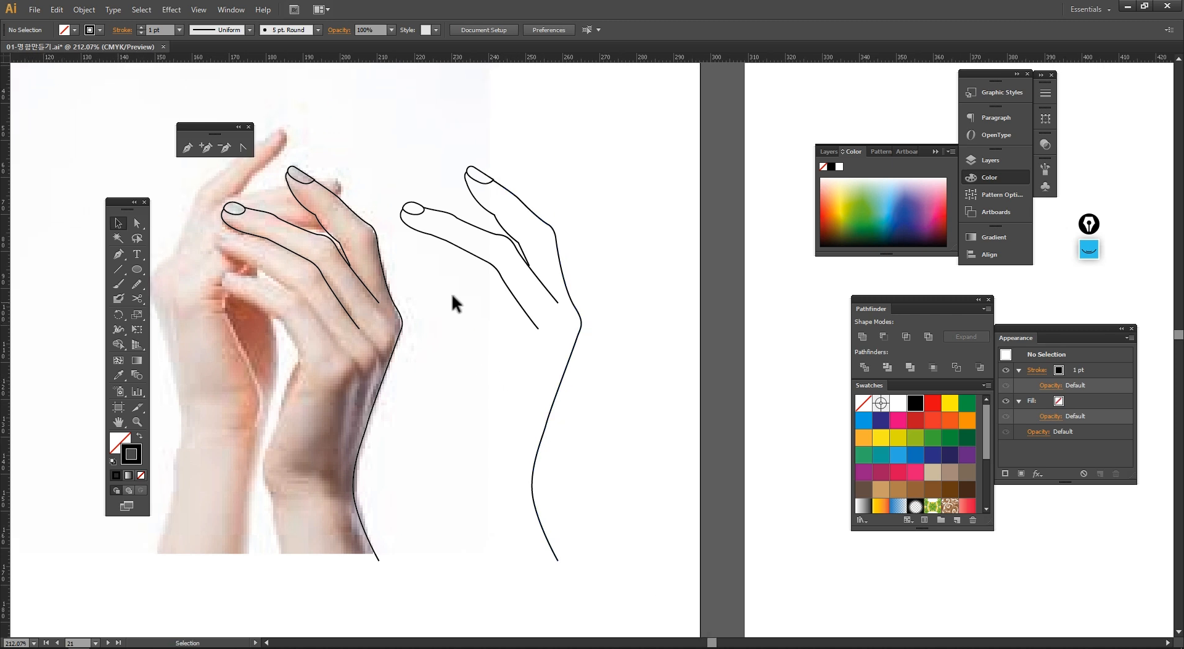
left_click_drag(441, 290, 379, 286)
left_click_drag(317, 128, 601, 569)
left_click_drag(608, 469, 548, 469)
left_click(566, 443)
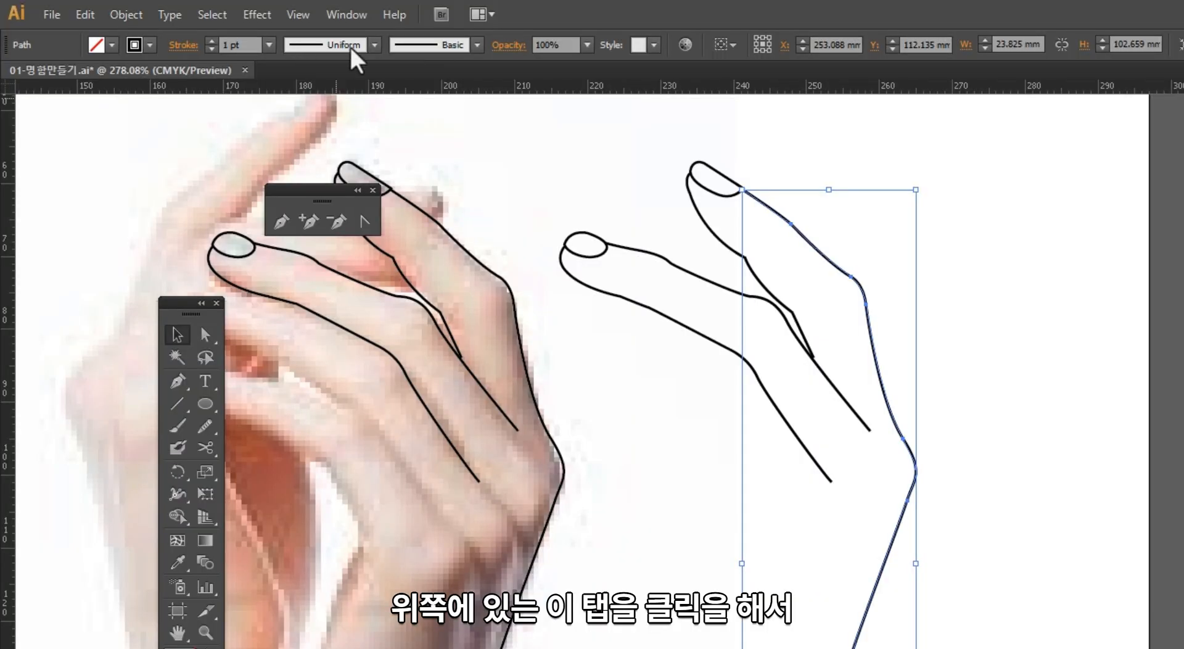
left_click(251, 29)
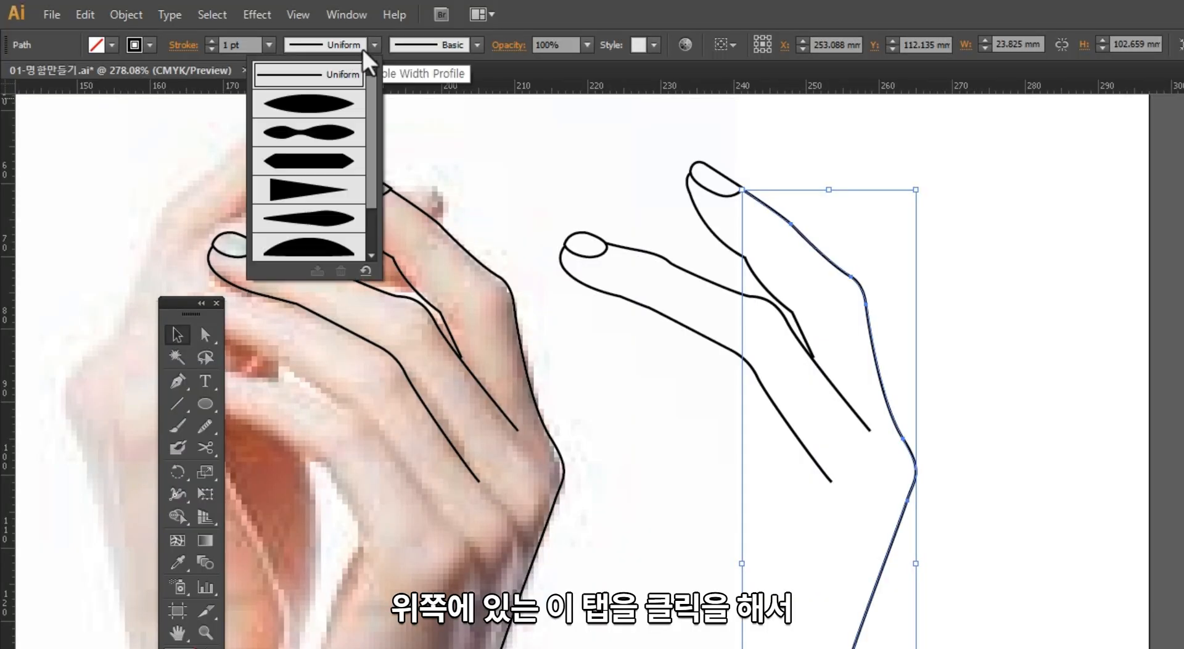
left_click(341, 104)
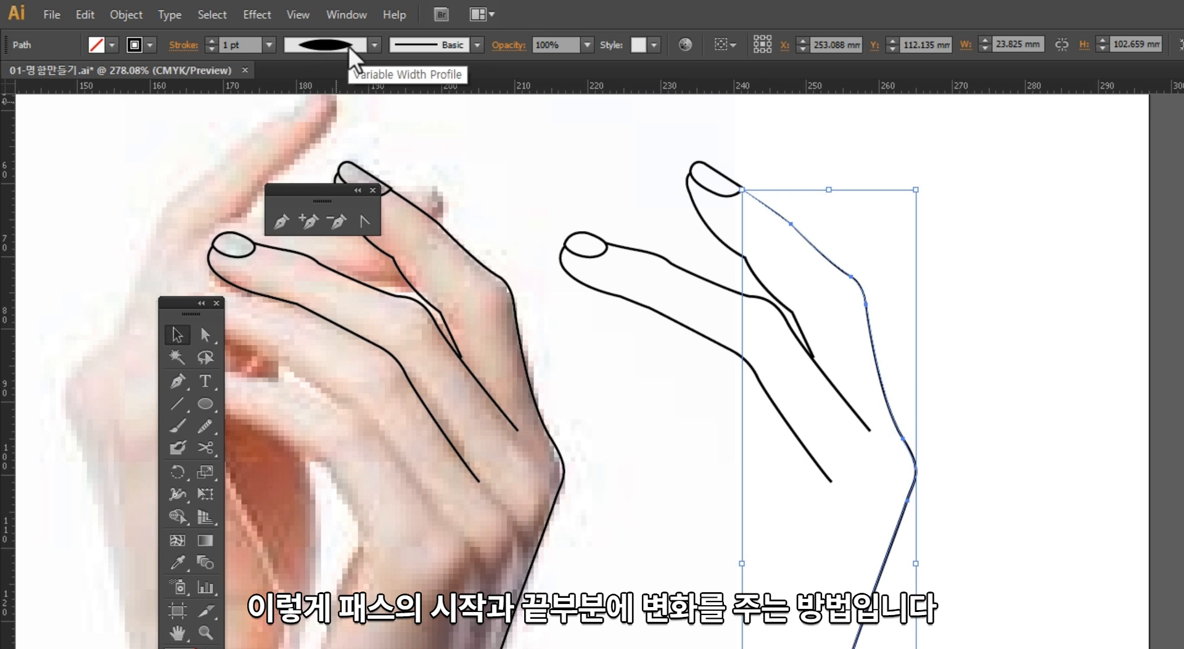
left_click(563, 328)
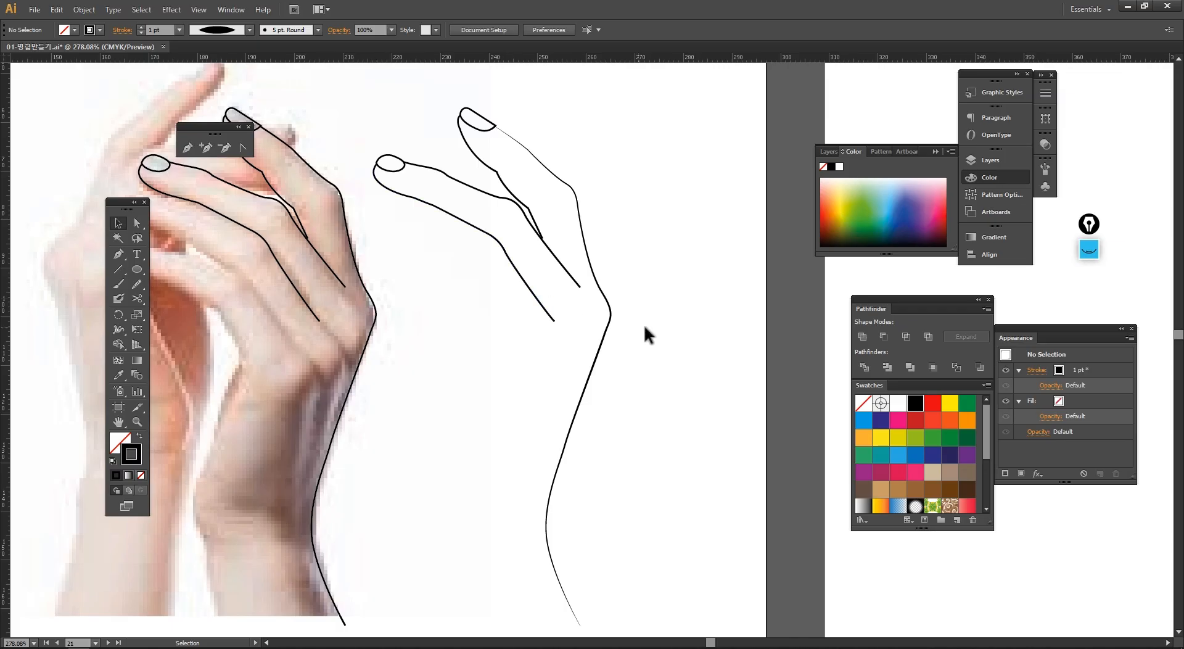
Step: Apply the same tapered width profile to the traced finger paths and deselect them
left_click(573, 380)
left_click(617, 404)
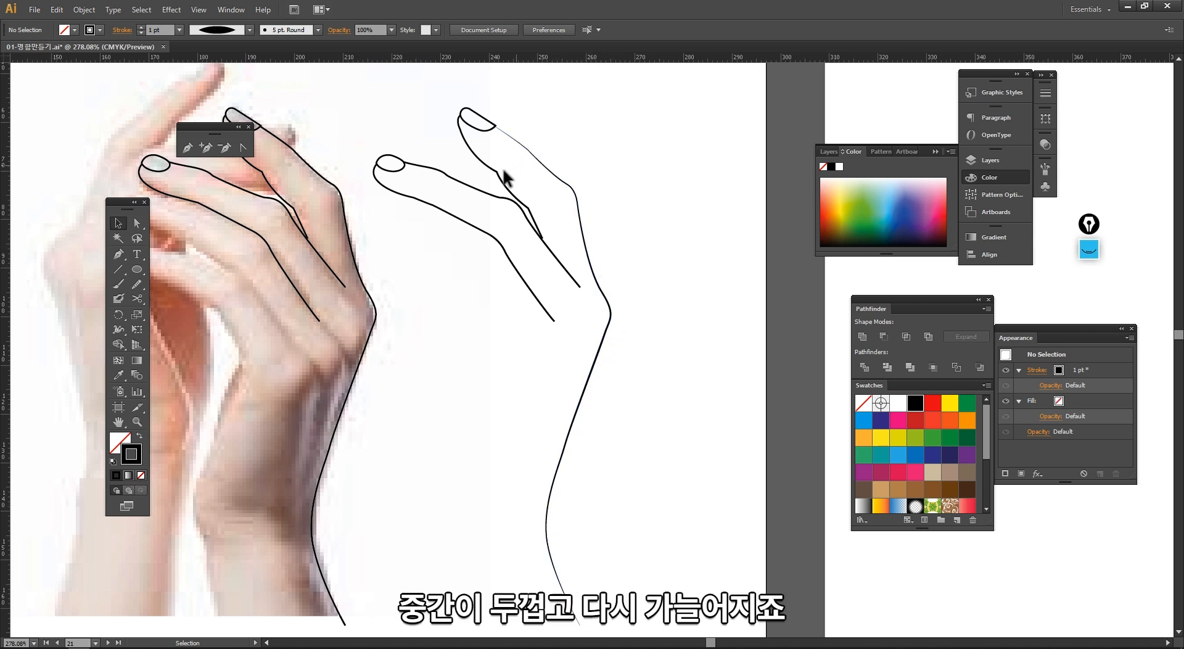
left_click_drag(373, 92, 479, 244)
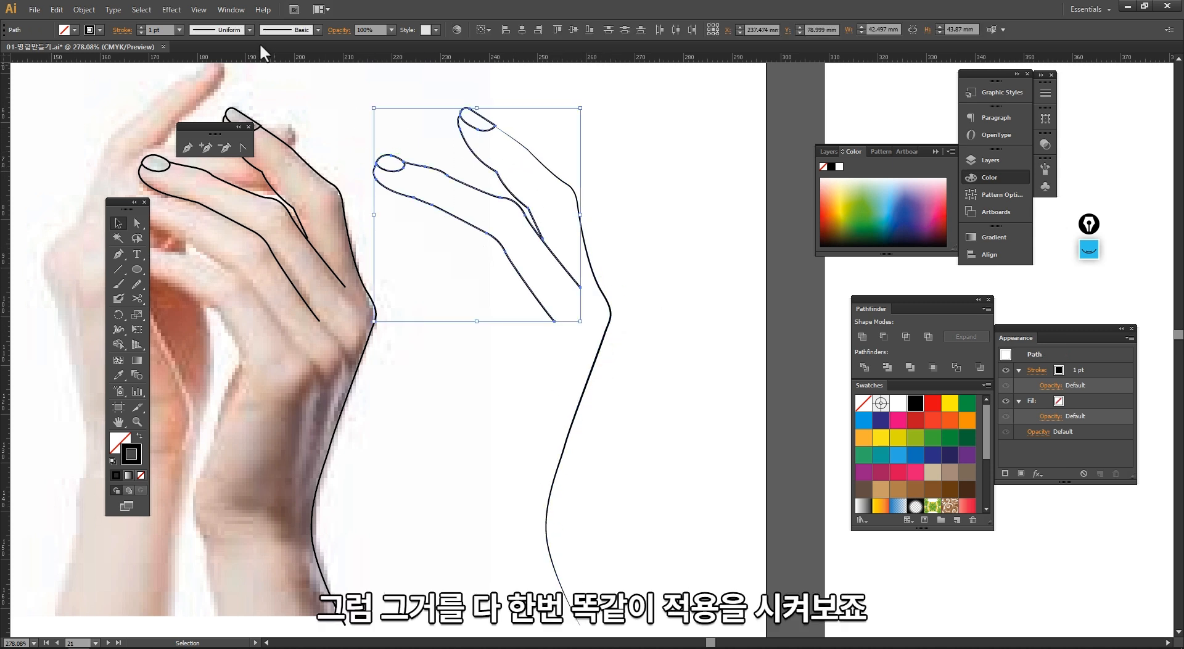
left_click(249, 31)
left_click(228, 76)
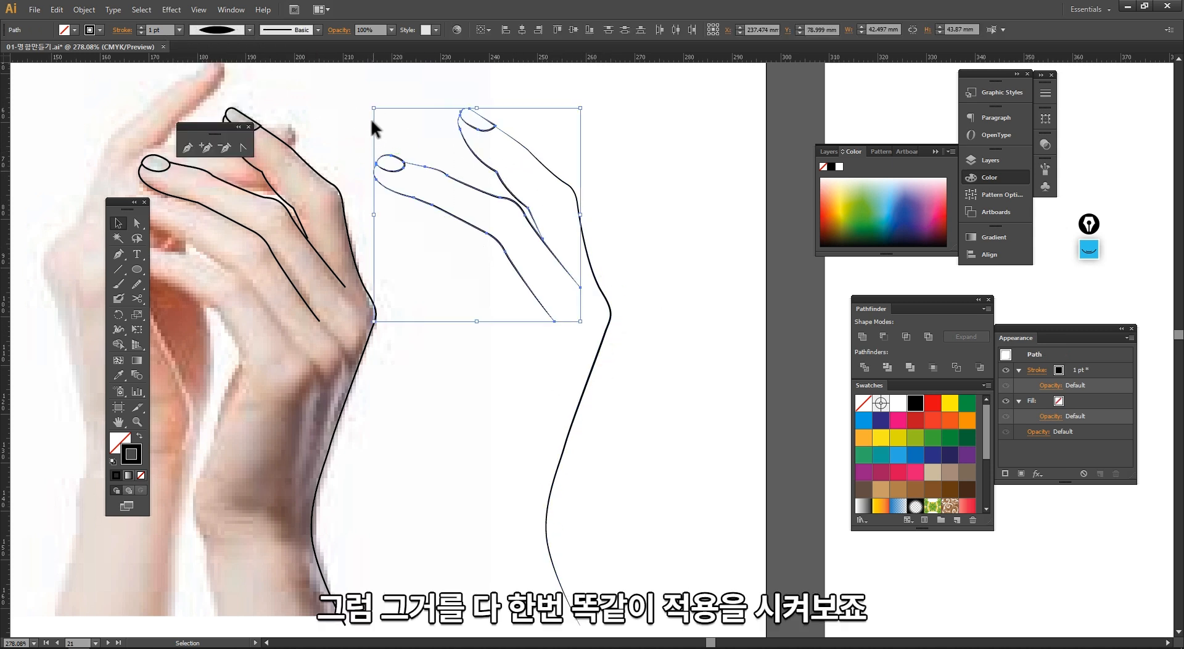
left_click(425, 327)
left_click_drag(402, 247, 435, 271)
left_click(523, 299, "ctrl+alt")
left_click_drag(529, 297, 438, 193)
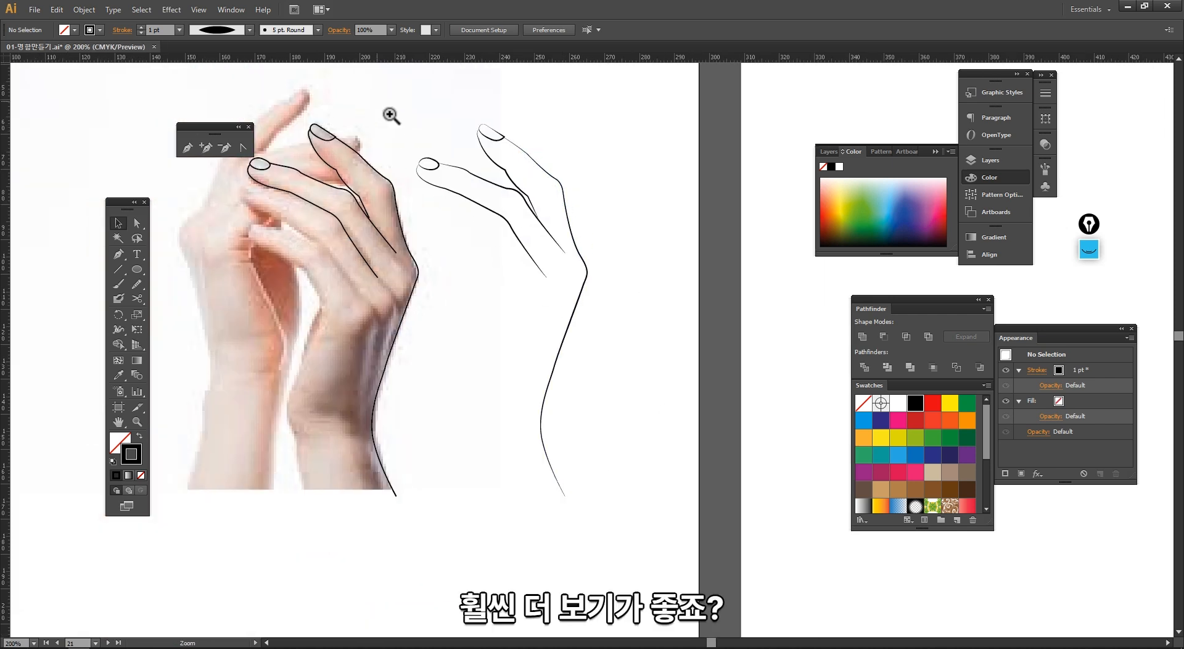
left_click_drag(390, 115, 651, 519)
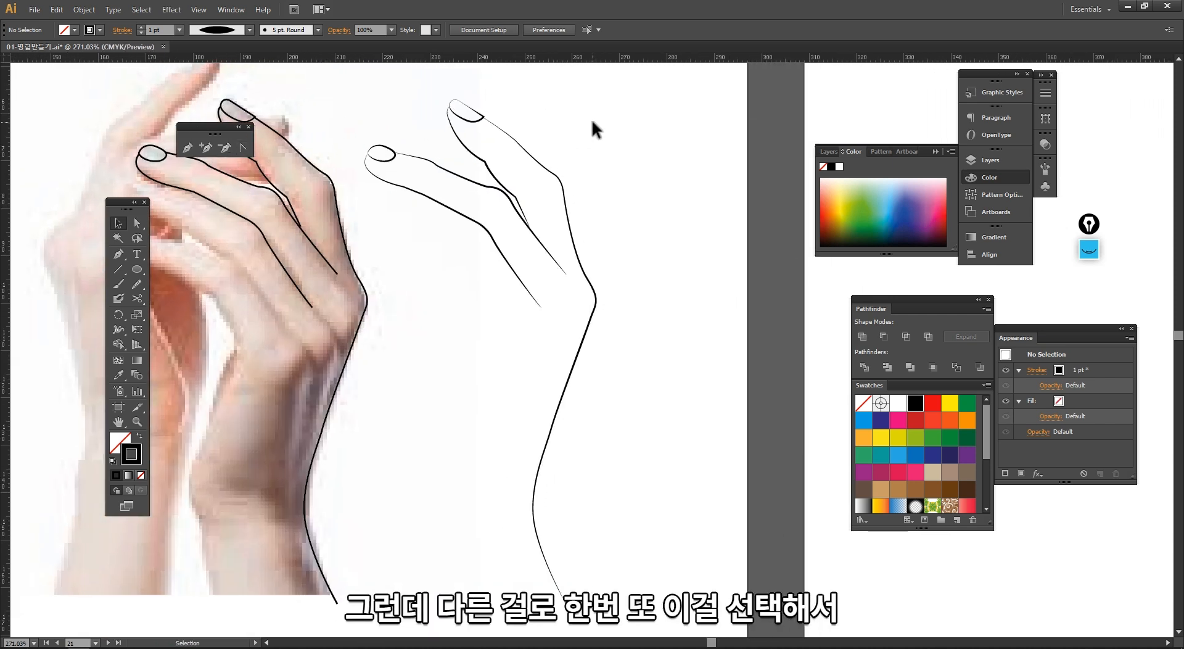
Step: Apply a symmetric variable width profile to all paths of the outline hand drawing, then deselect
mouse_move(625, 120)
left_mouse_down()
mouse_move(472, 358)
mouse_move(396, 435)
left_mouse_up()
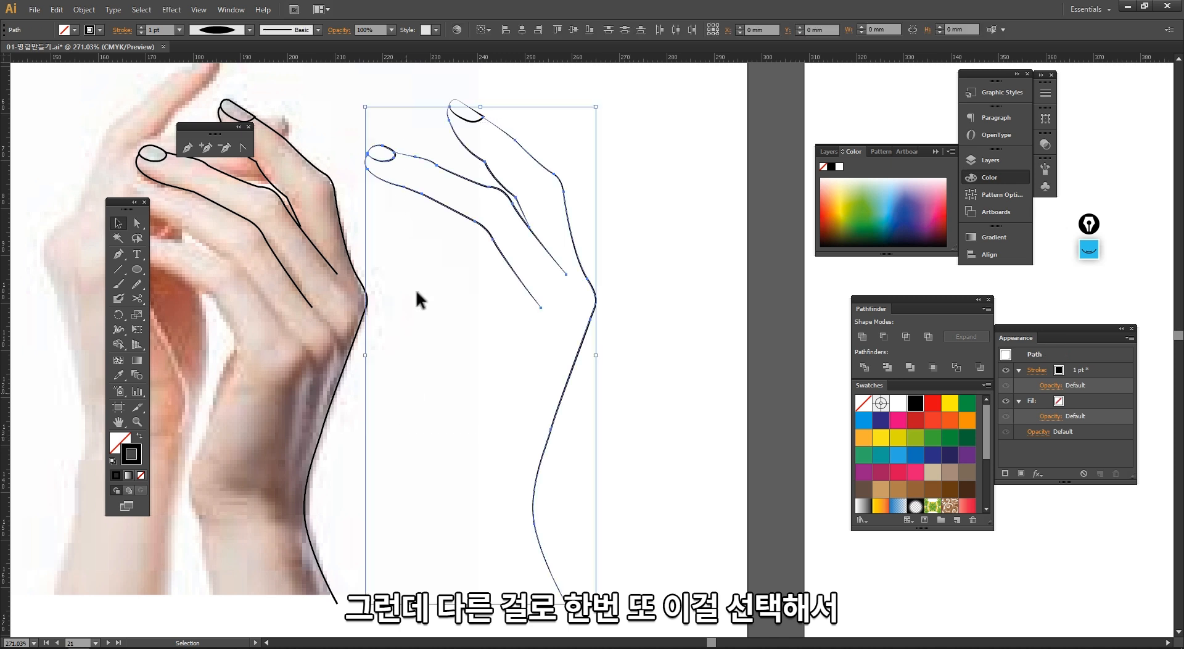
left_click(250, 29)
left_click(210, 69)
left_click(502, 282)
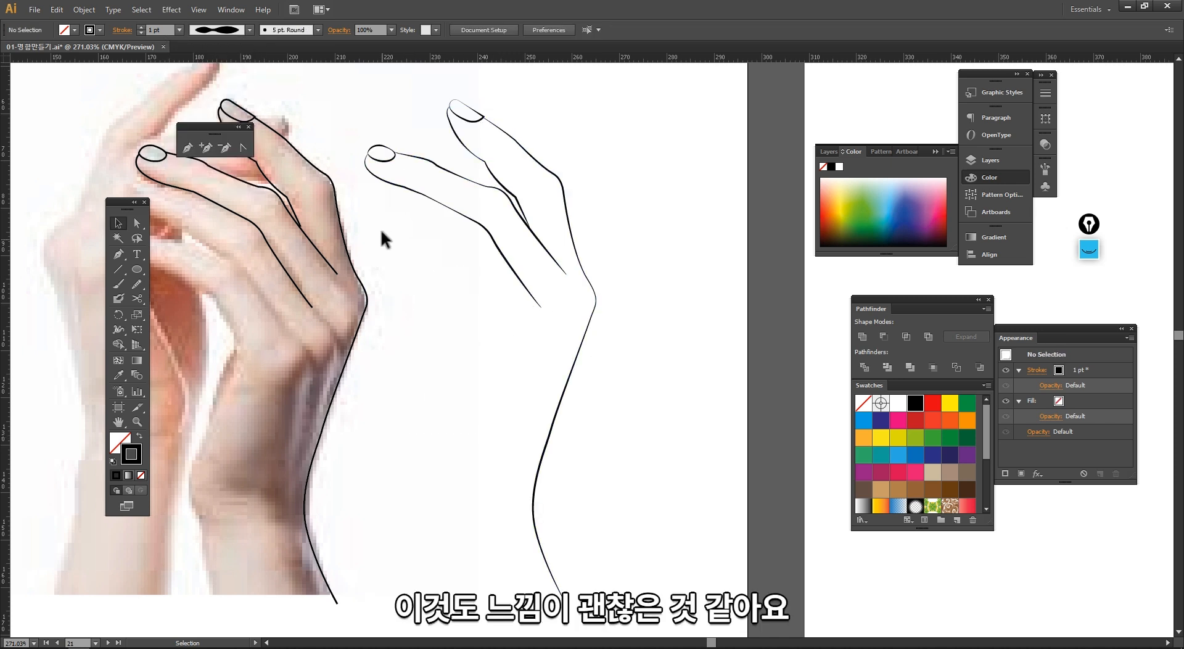
Step: Apply a one-sided tapered width profile to all paths of the outline hand drawing, then deselect
left_click_drag(679, 151, 475, 413)
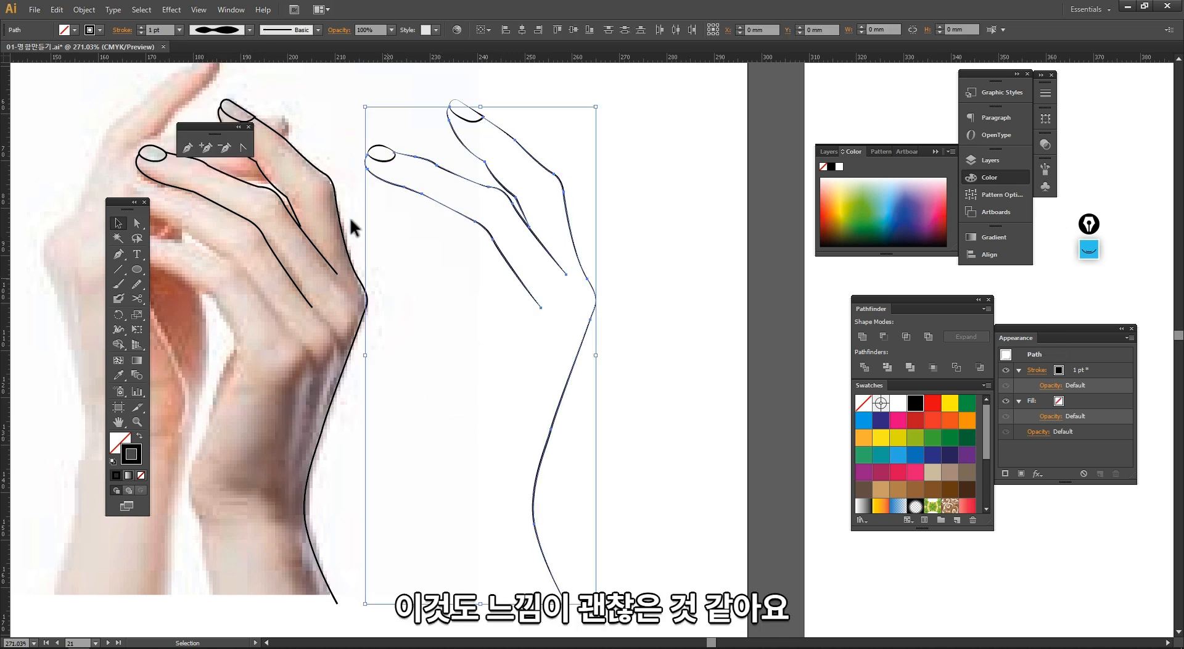
left_click(250, 30)
left_click(222, 95)
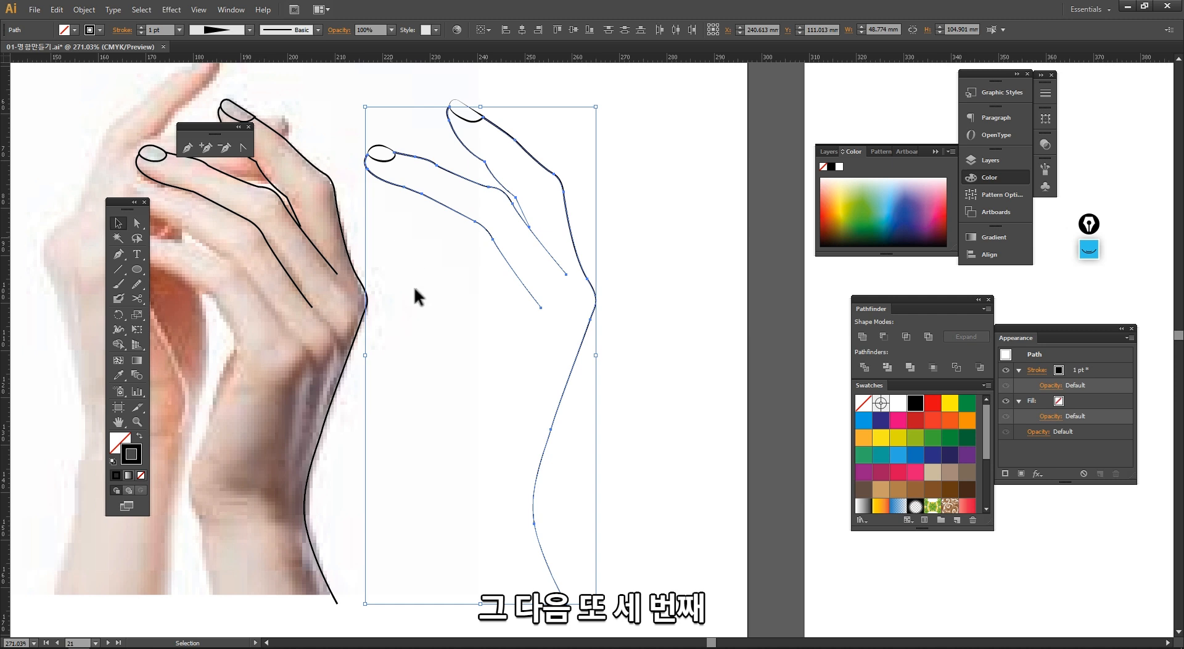
left_click(420, 326)
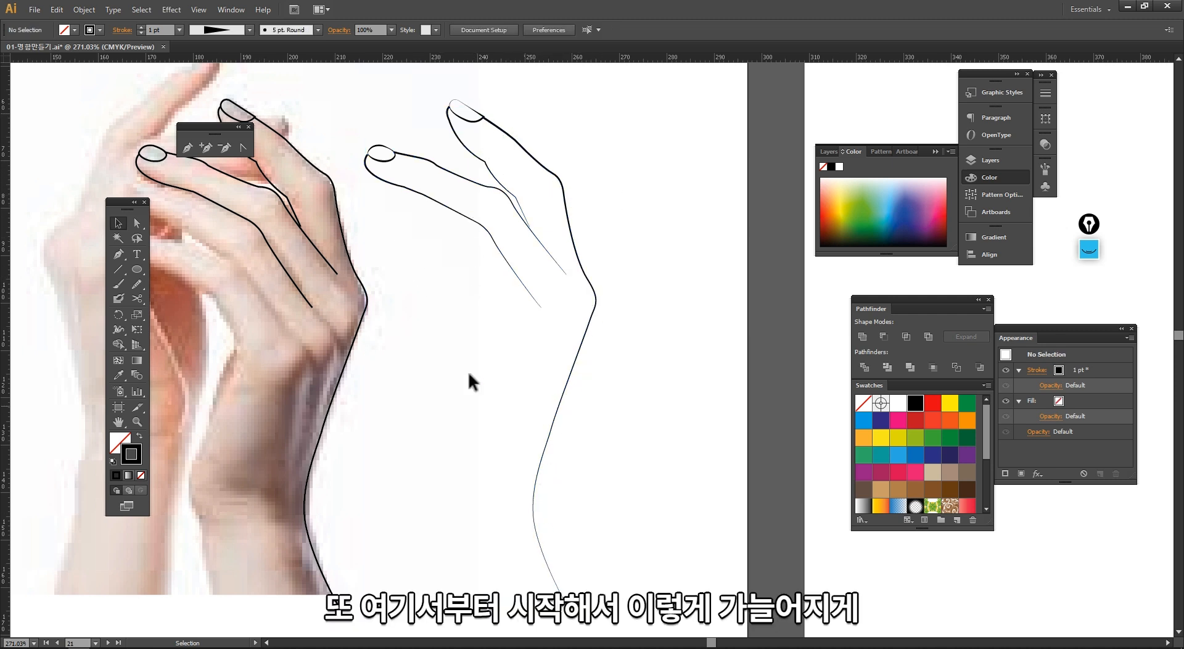
Step: Select all paths of the outline hand drawing and set their stroke weight to 3 pt
left_click(433, 325, "ctrl+alt")
left_click_drag(497, 307, 478, 255)
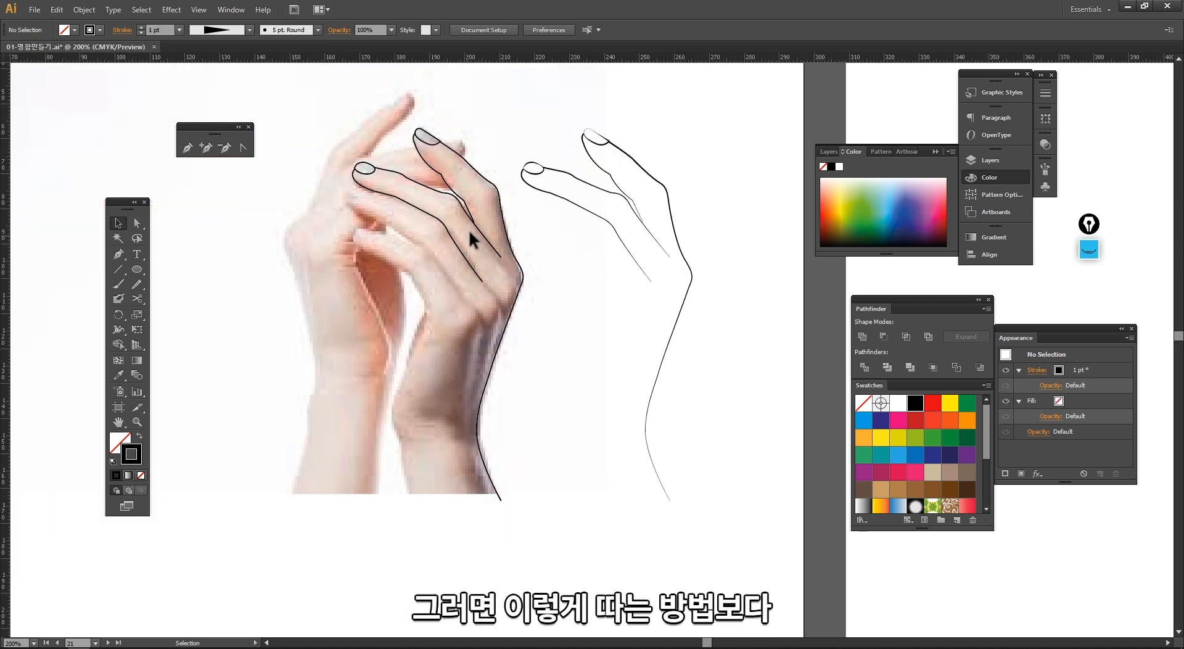
left_click_drag(613, 249, 719, 372)
left_click(537, 94)
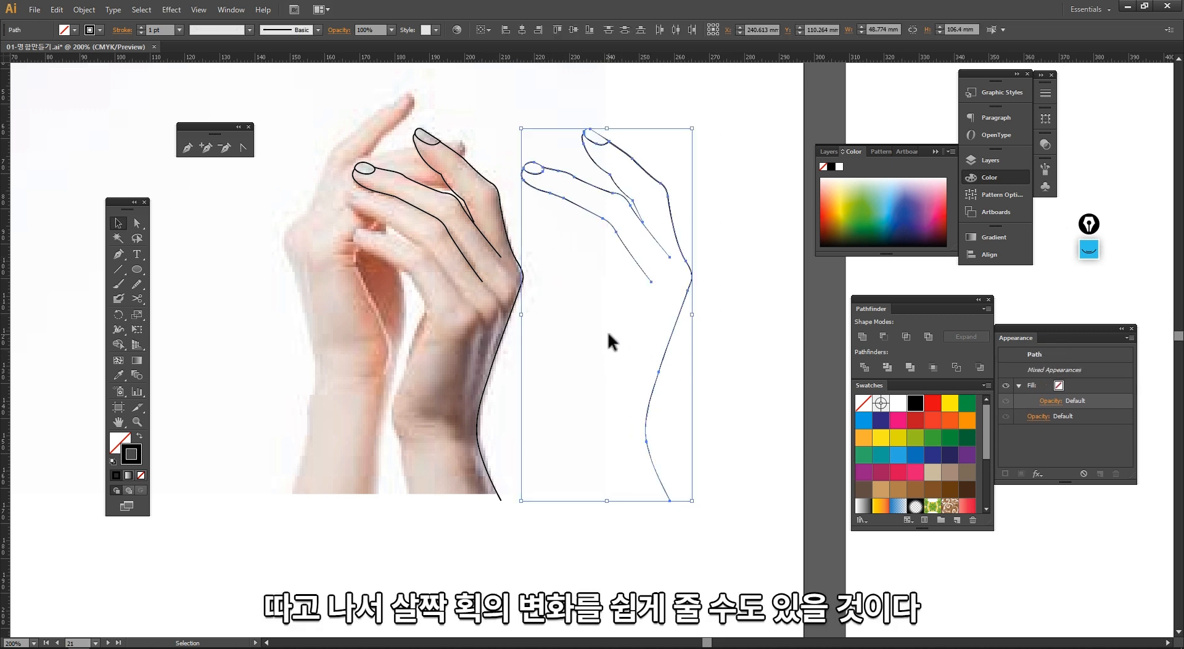
key("space")
left_click_drag(566, 294, 494, 294)
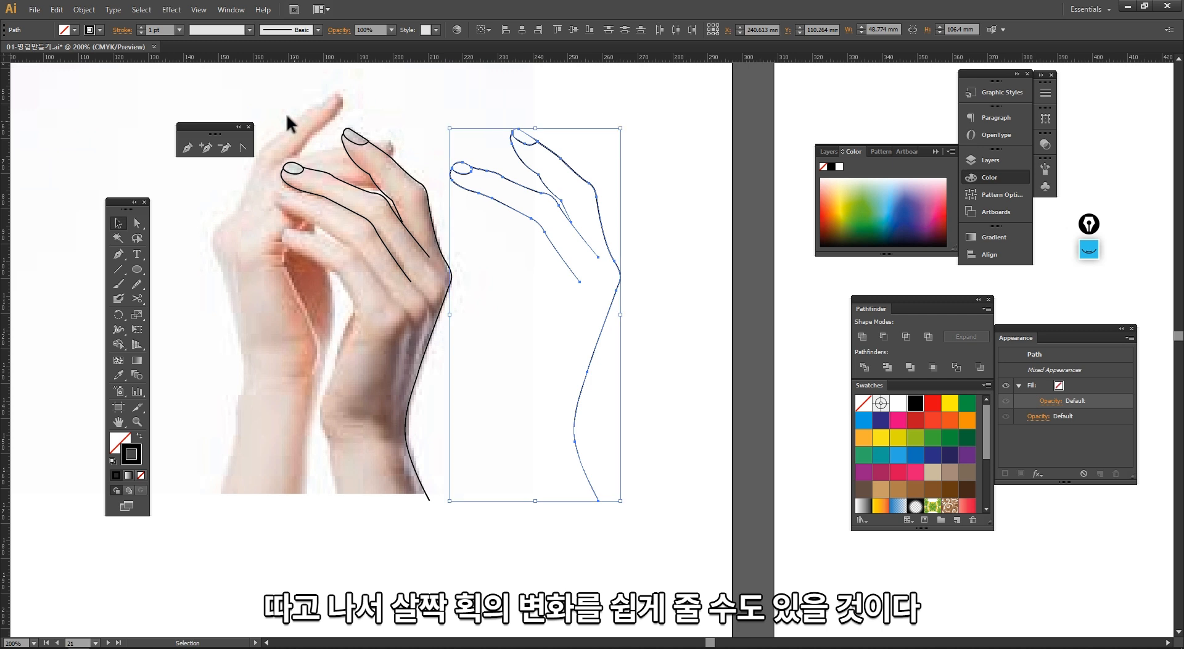
left_click(178, 31)
left_click(195, 100)
left_click(180, 30)
left_click(186, 113)
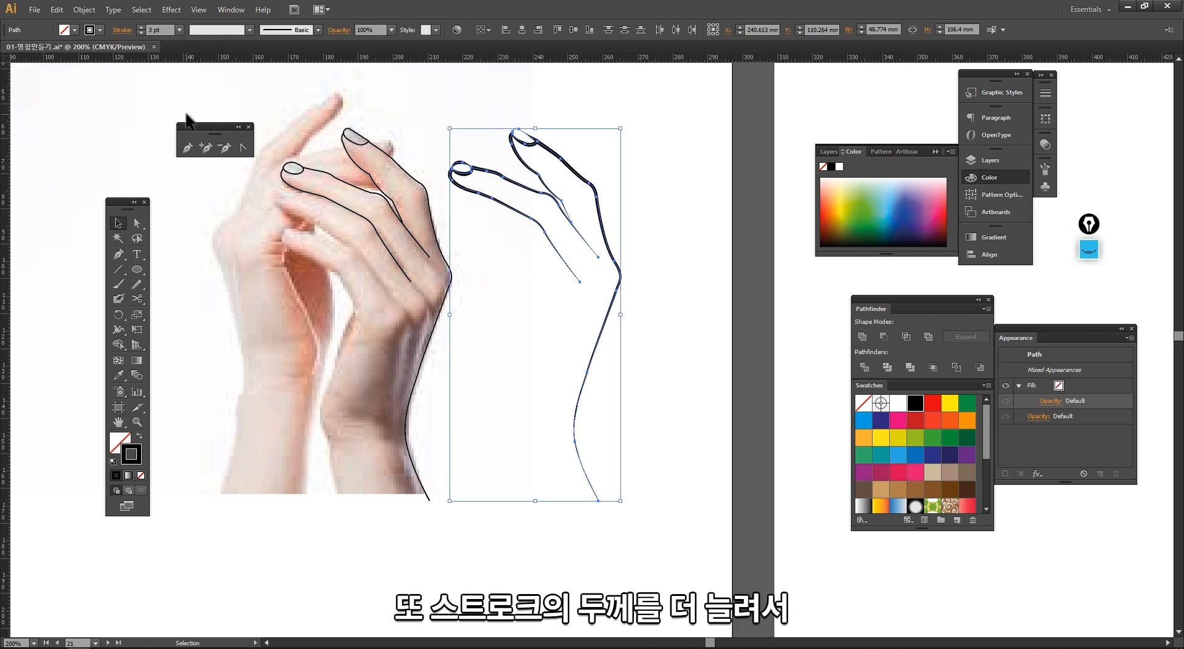
left_click(409, 106)
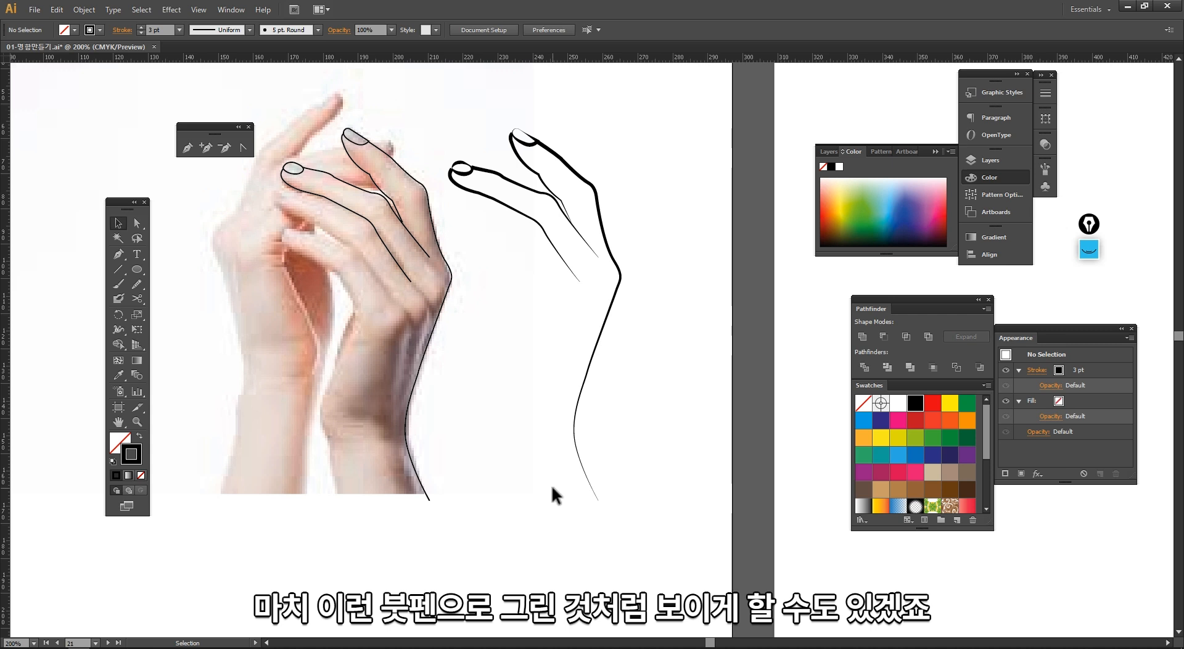
Step: Set the stroke weight of the hand outline traced over the photo to 3 pt
left_click(366, 232)
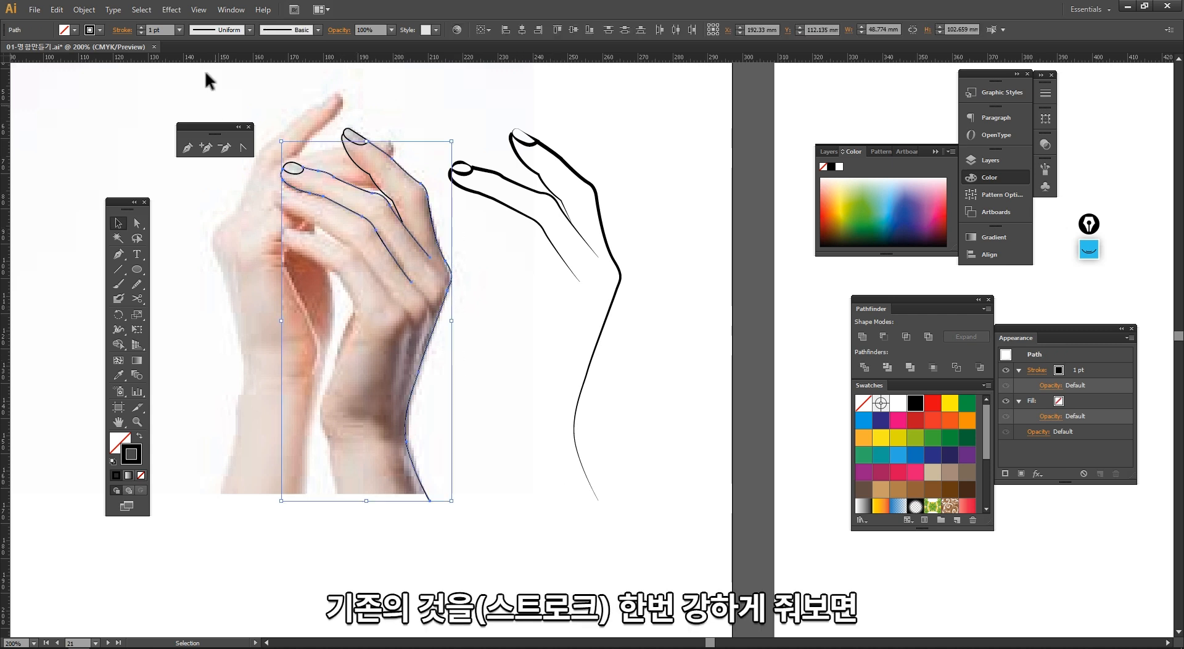
left_click(179, 28)
left_click(191, 114)
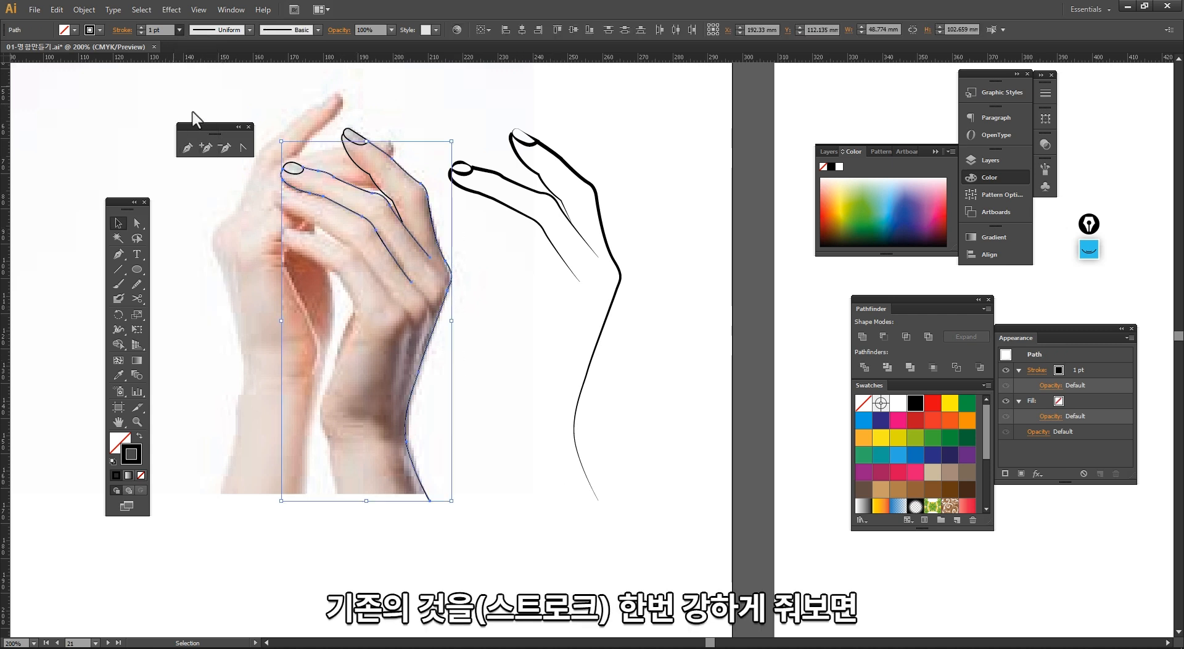
left_click(420, 116)
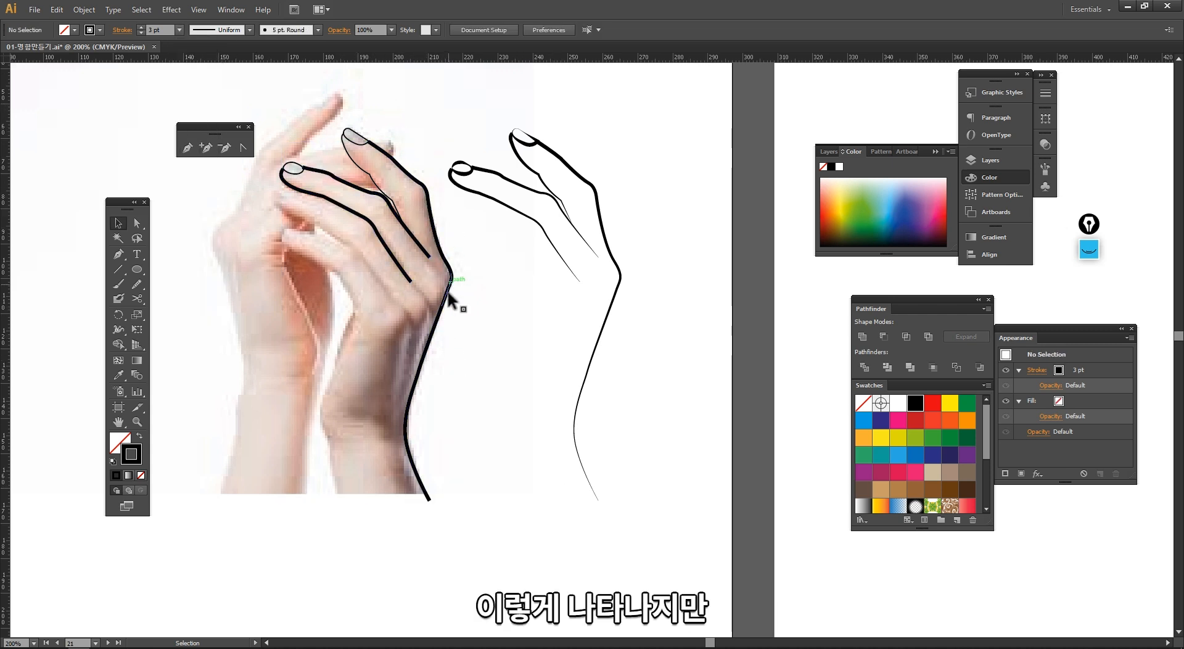
Step: Draw an S-shaped curve with the Pen tool in the blank area left of the photo
mouse_move(642, 518)
left_mouse_down()
mouse_move(458, 105)
mouse_move(481, 254)
mouse_move(627, 279)
left_mouse_up()
left_click(434, 101)
left_click_drag(336, 262, 429, 204)
left_click(120, 254)
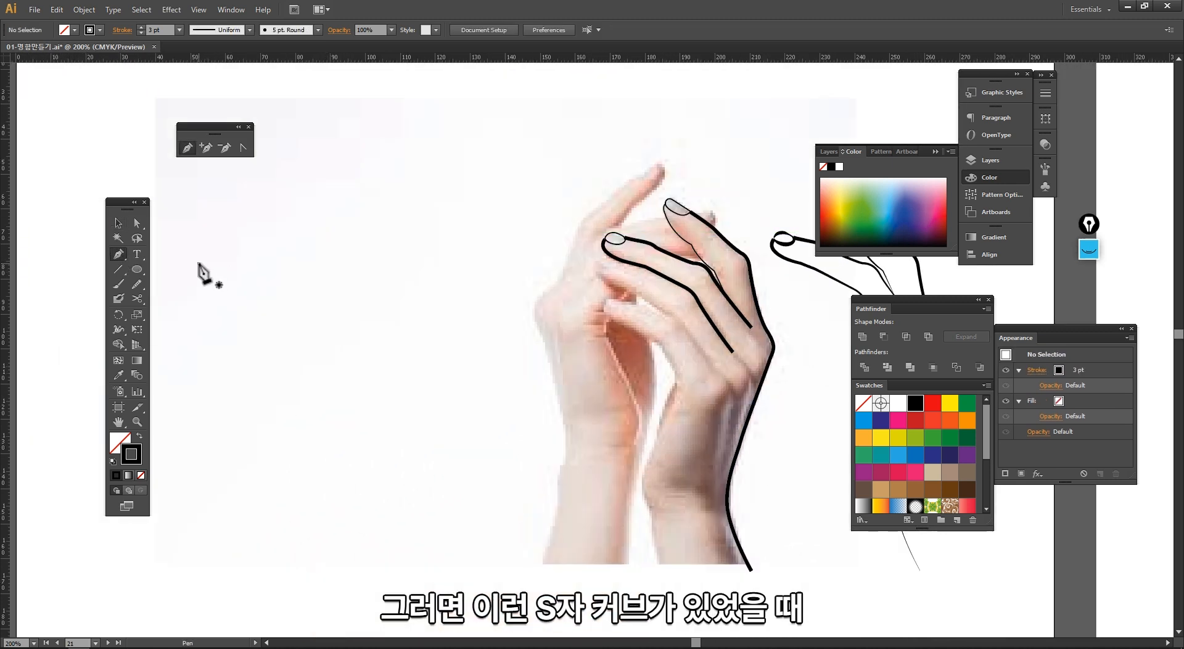
left_click(199, 263)
left_click_drag(315, 244, 423, 141)
mouse_move(465, 228)
left_mouse_down()
mouse_move(456, 327)
mouse_move(406, 325)
left_mouse_up()
Step: Duplicate the S curve into copies stacked below the original
key("v")
left_click(402, 358)
left_click(310, 255)
left_click_drag(288, 255, 368, 325)
key("ctrl+shift+a")
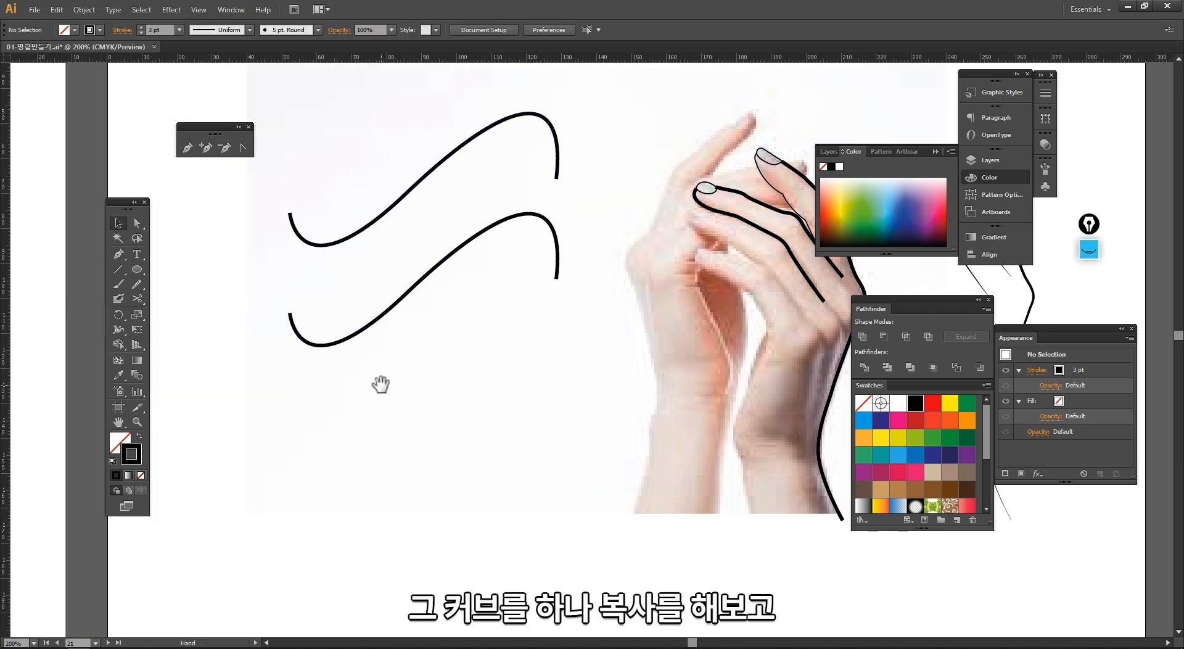
left_click_drag(378, 384, 318, 399)
left_click(322, 230)
mouse_move(321, 229)
left_mouse_down()
mouse_move(331, 180)
mouse_move(296, 247)
mouse_move(397, 240)
left_mouse_up()
Step: Set the top curve's stroke weight to 0.25 pt and the second curve's to 1 pt
left_click(178, 31)
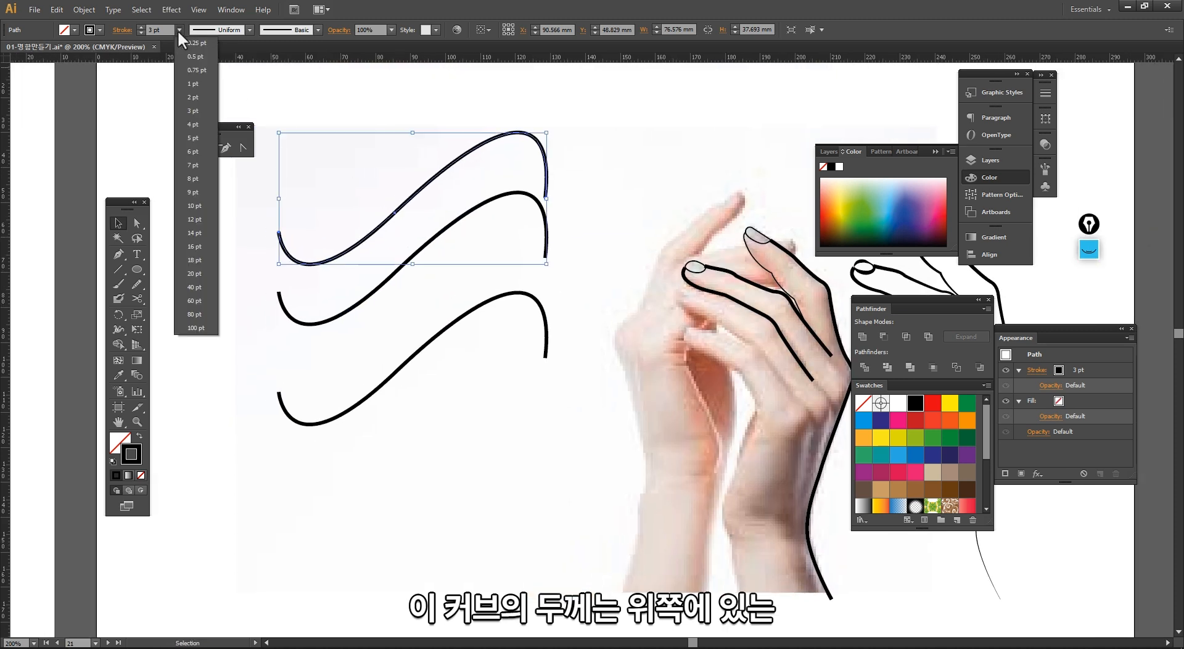
left_click(188, 40)
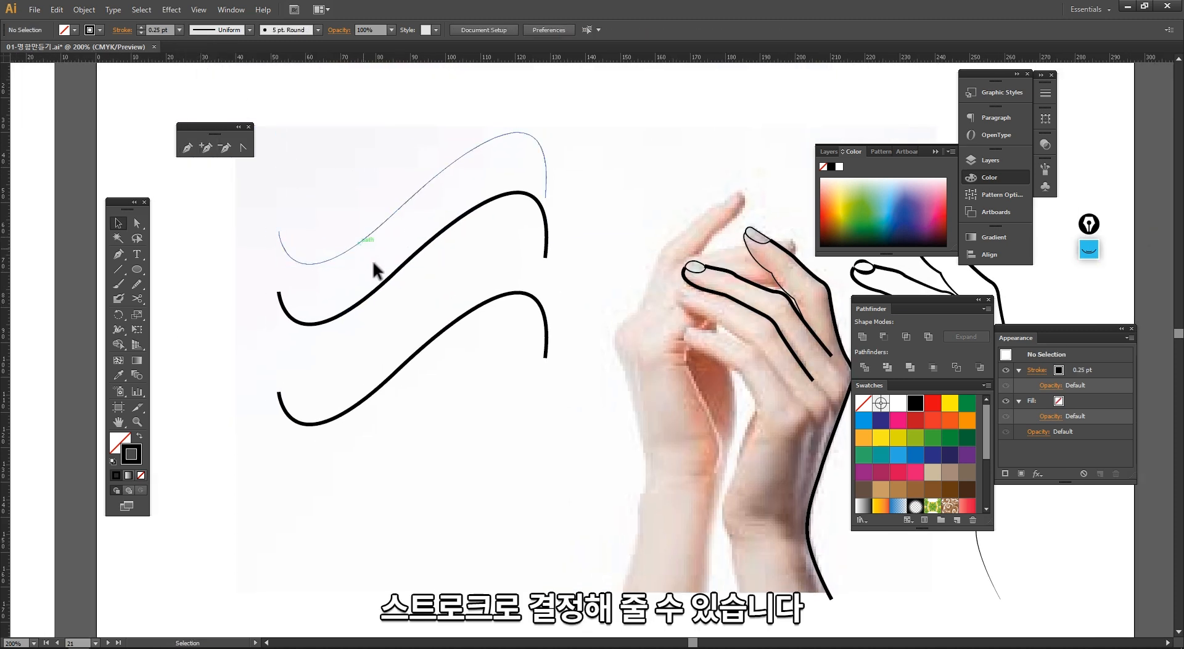
left_click(392, 276)
left_click(179, 31)
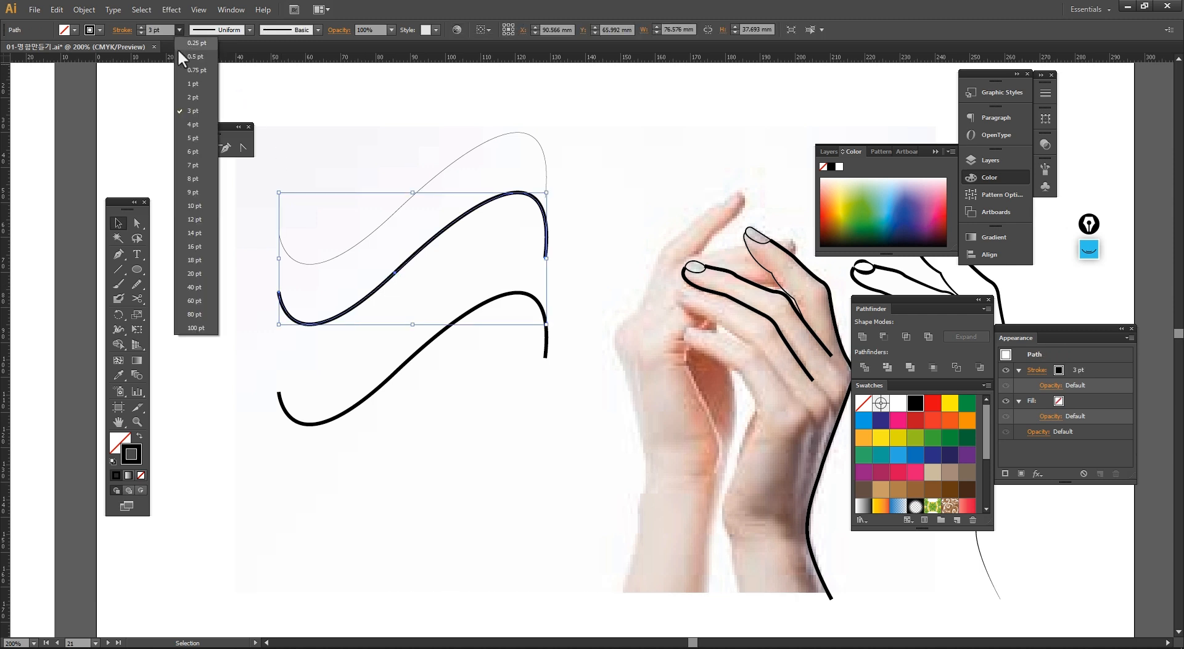
left_click(190, 82)
left_click(260, 192)
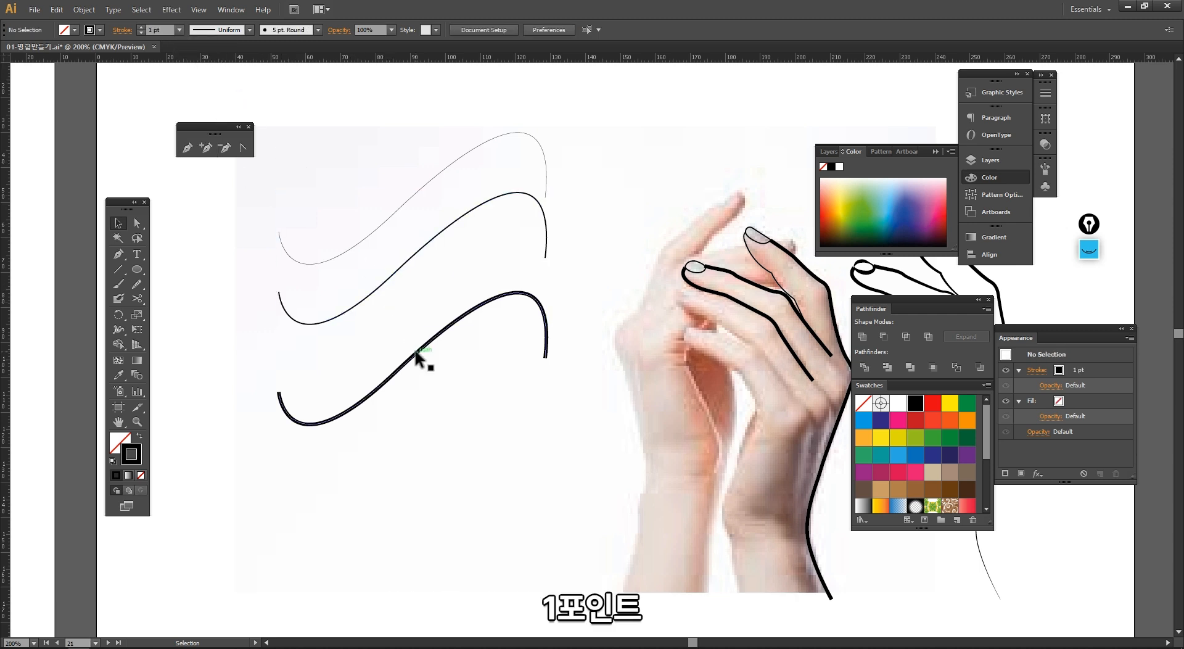
Step: Set the third curve's stroke weight to 2 pt
left_click_drag(423, 353, 422, 305)
left_click(179, 30)
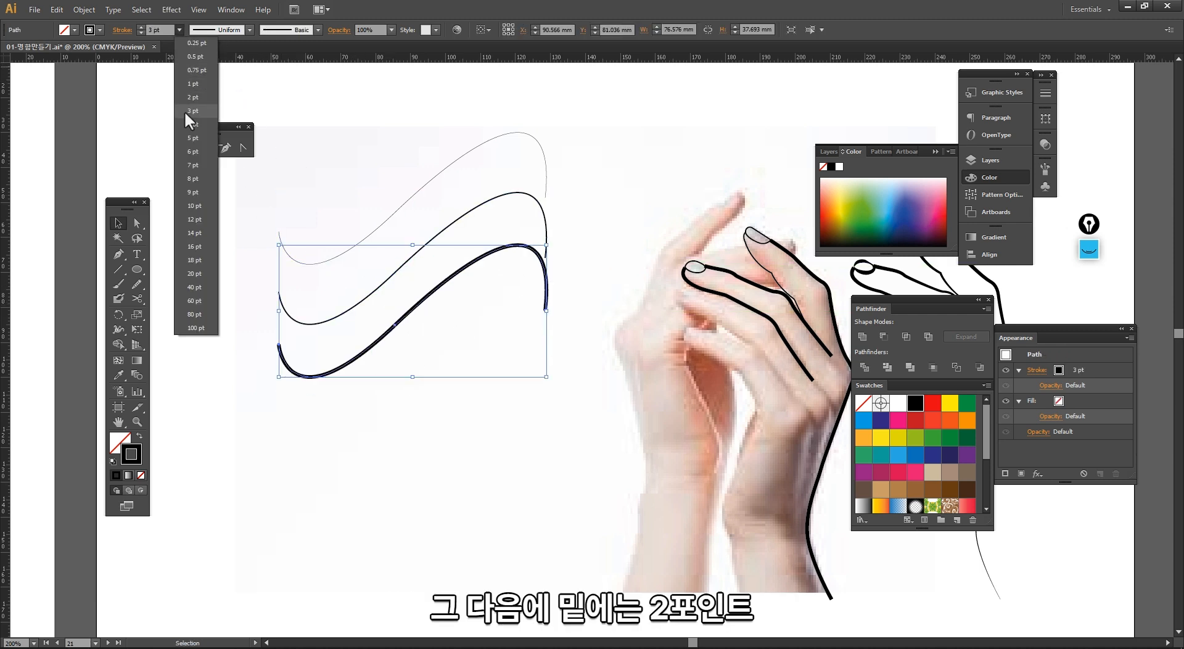
left_click(190, 95)
Step: Duplicate the curve below the others and set the copy's stroke weight to 60 pt
left_click_drag(386, 349, 385, 402, "alt")
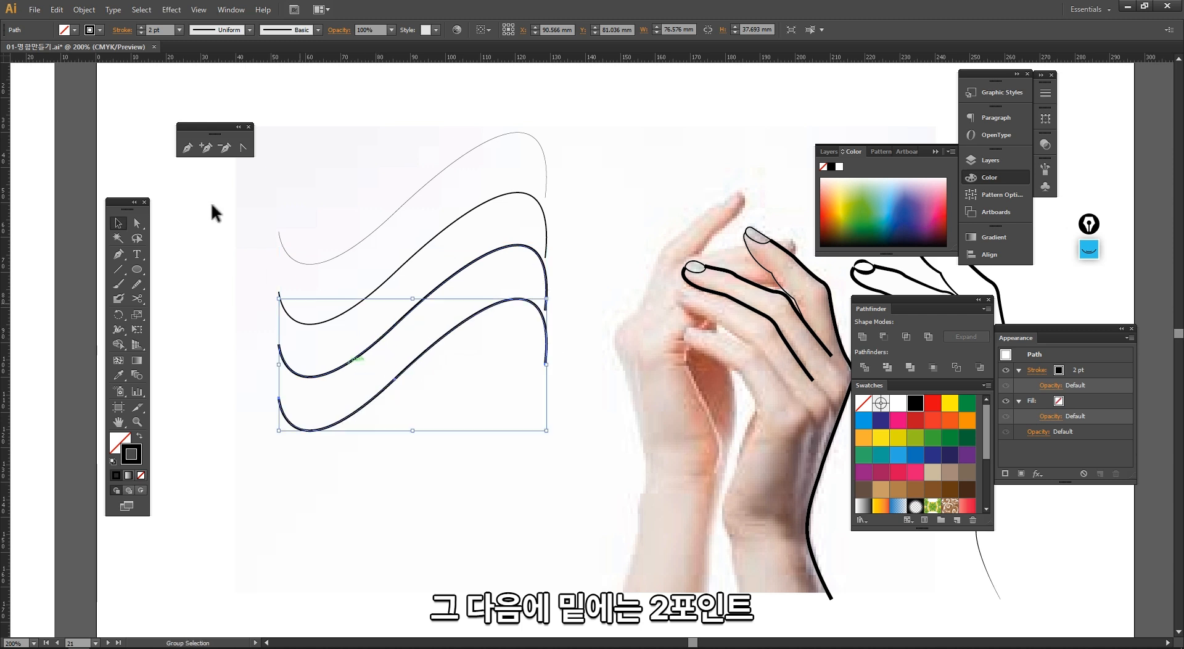
left_click(179, 30)
left_click(188, 307)
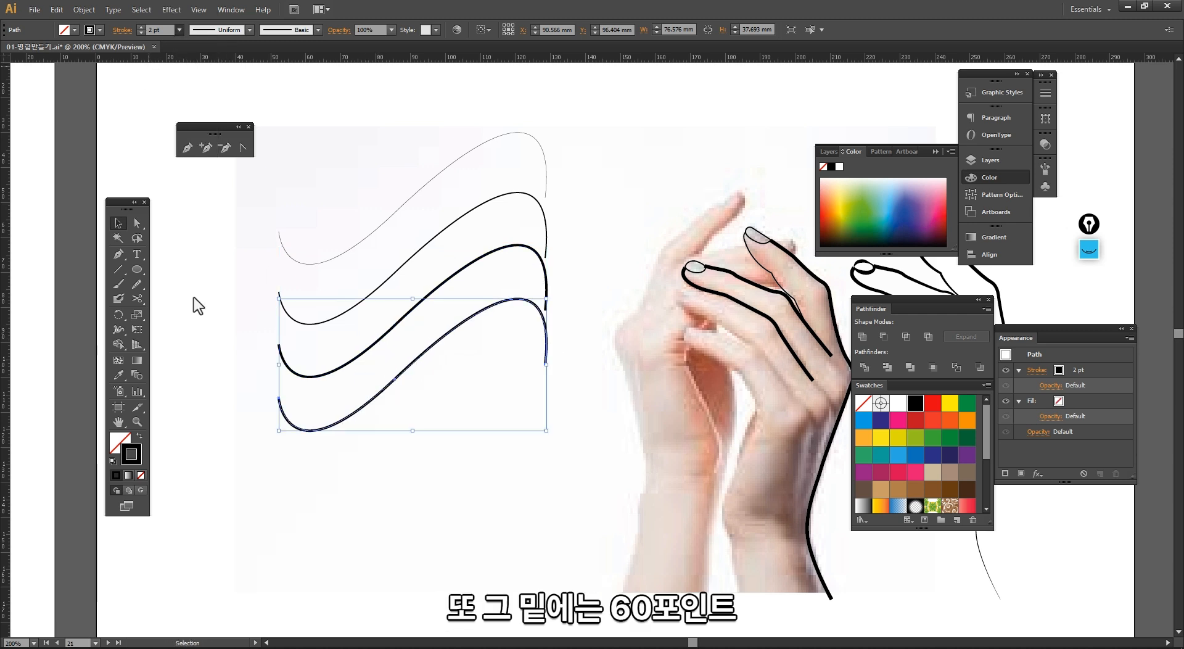
left_click_drag(380, 400, 380, 438)
left_click(475, 532)
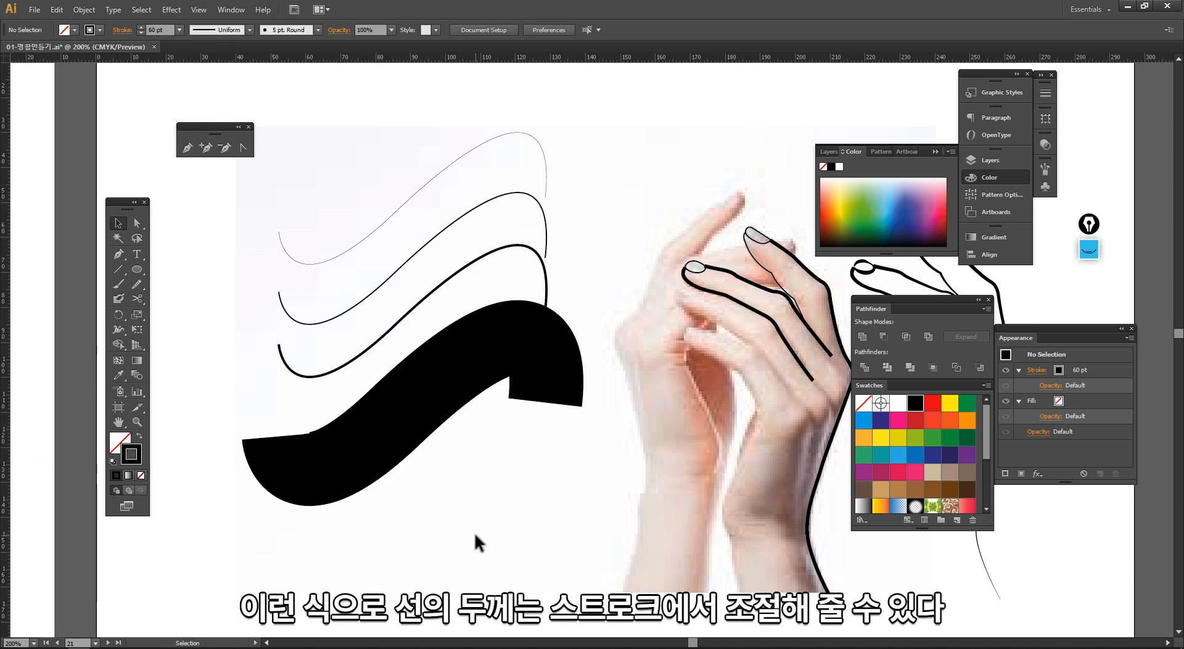
Step: Select all four curves and set their stroke weight to 4 pt
left_click_drag(289, 175, 290, 176)
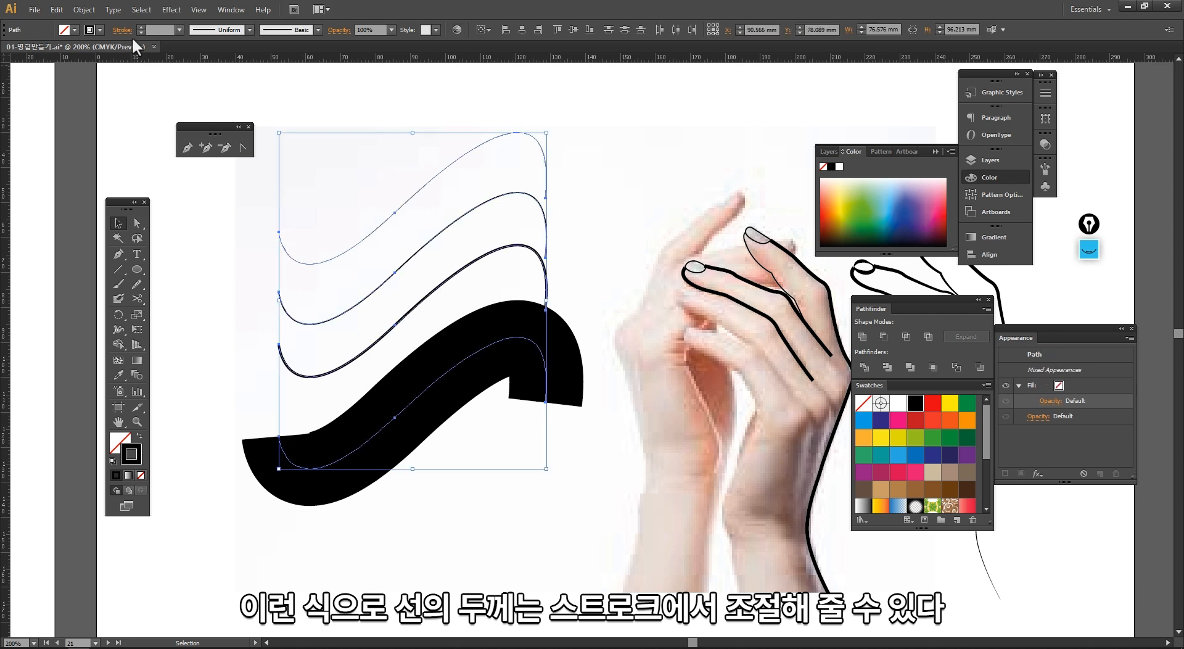
left_click(178, 29)
left_click(135, 101)
left_click(135, 101)
left_click_drag(571, 135, 377, 382)
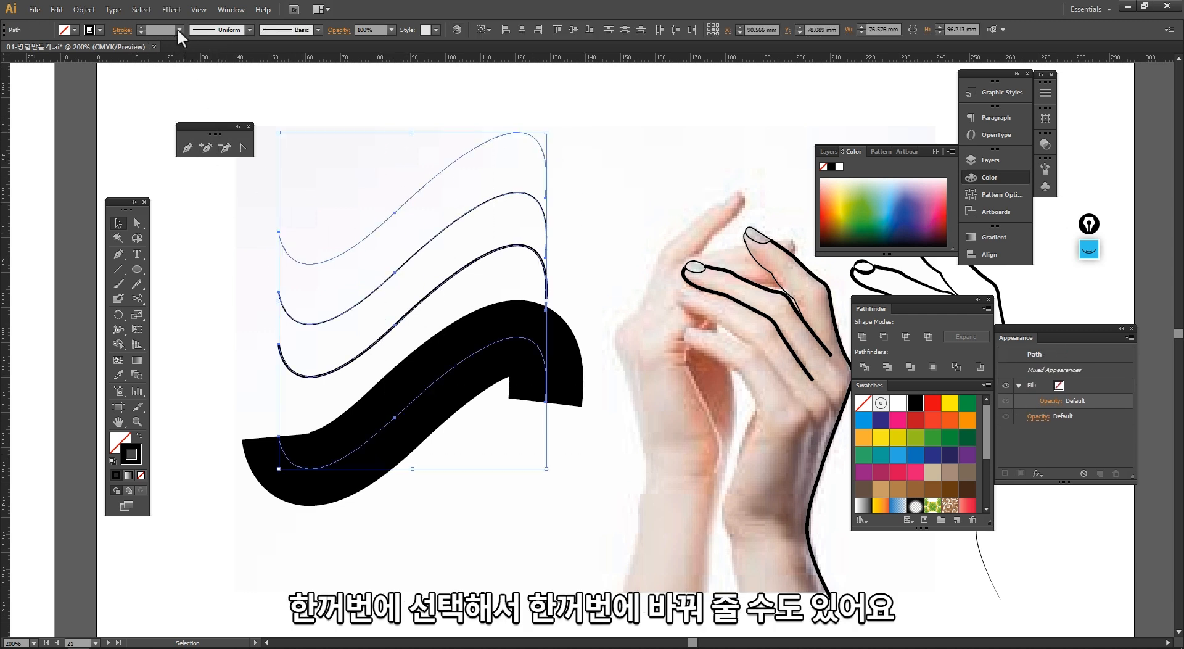
left_click(178, 29)
left_click(177, 121)
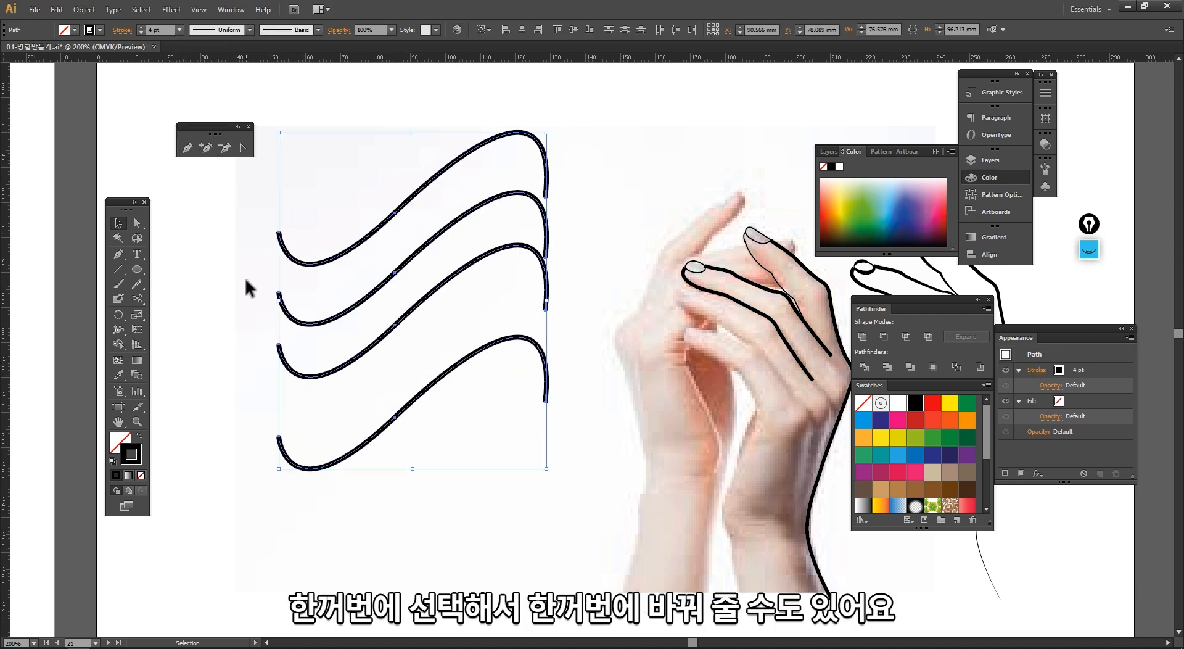
Step: Apply a variable width profile to the bottom curve and set its stroke weight to 10 pt
left_click_drag(392, 122, 326, 204)
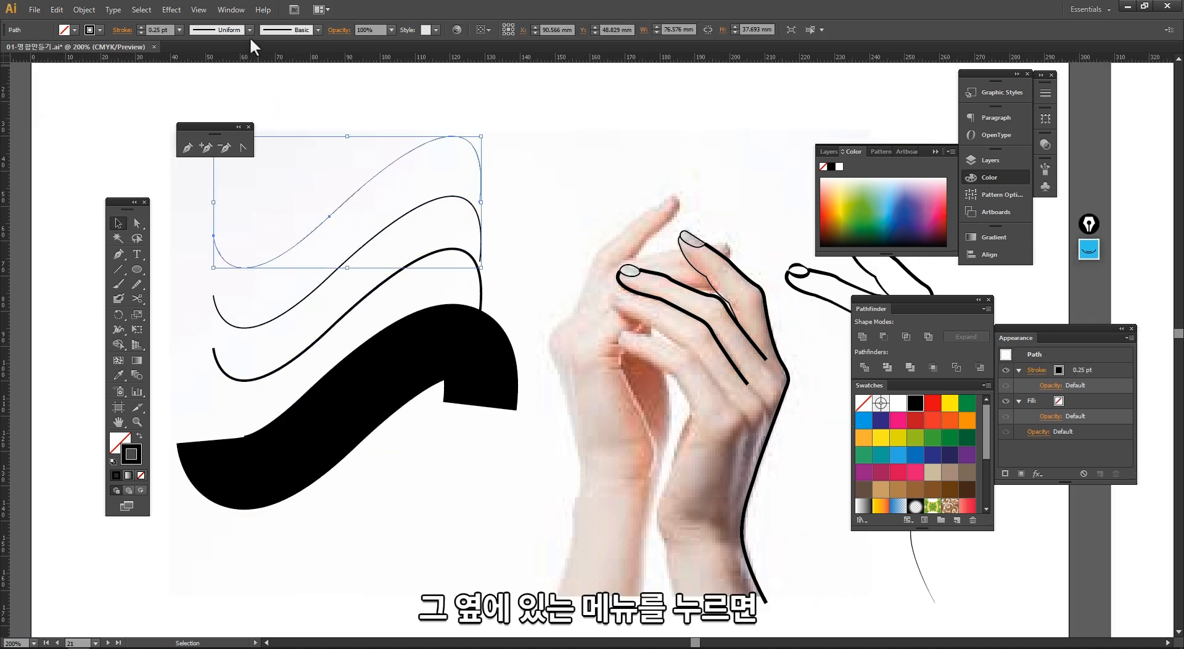
left_click(250, 30)
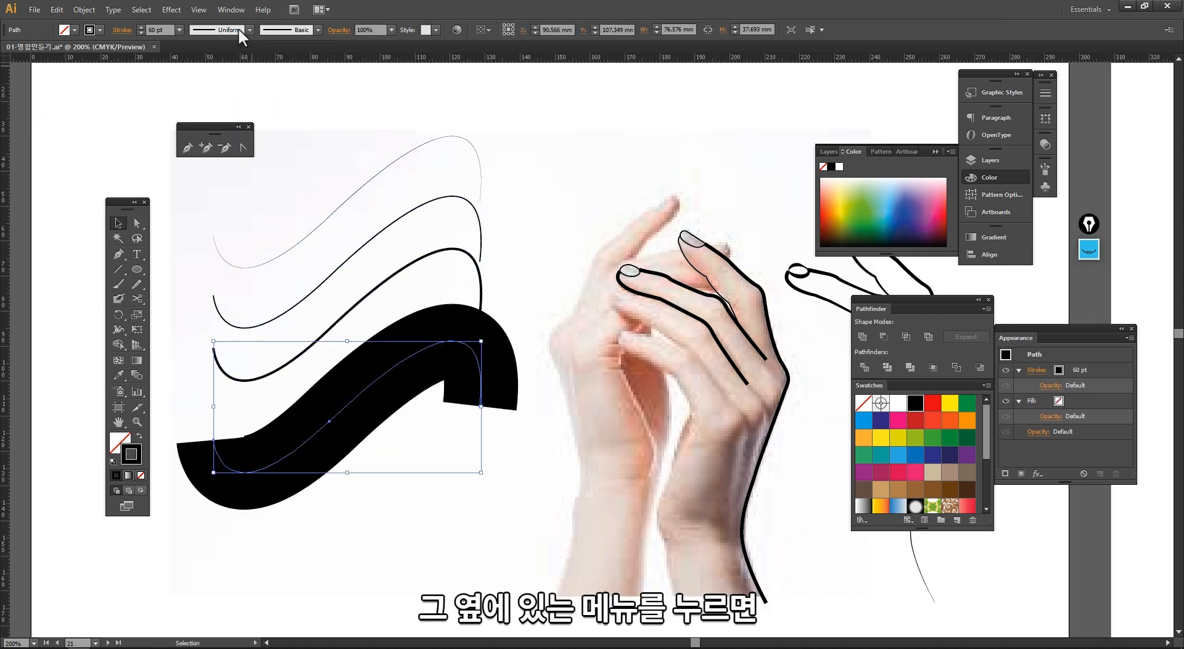
left_click(249, 31)
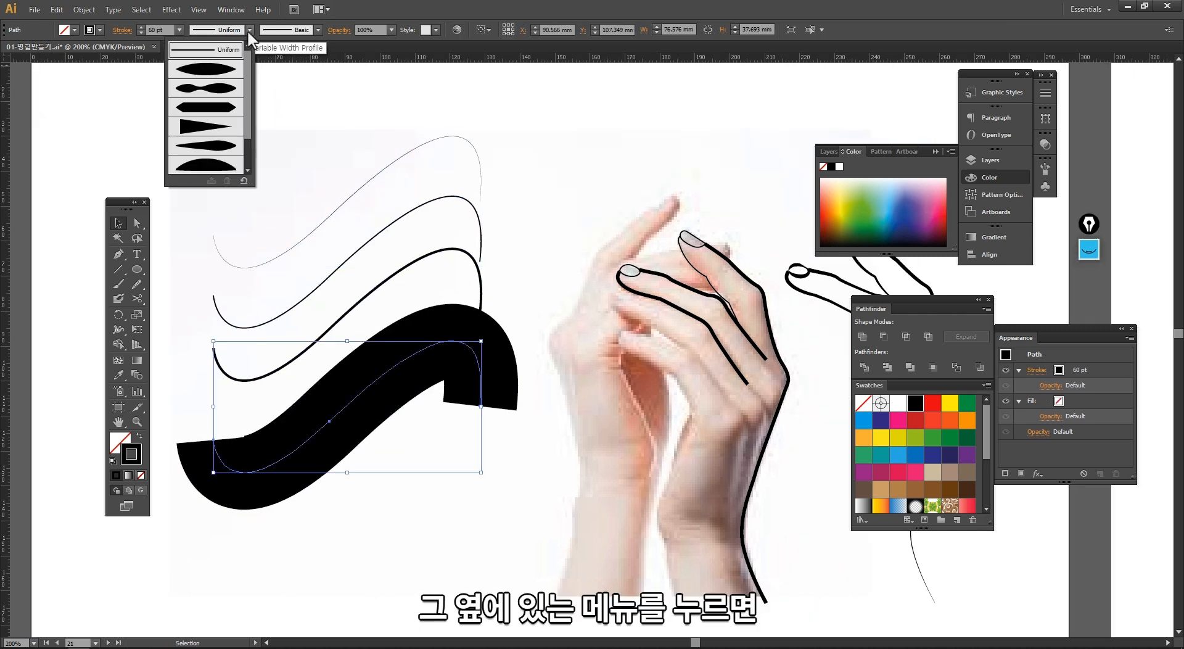
left_click(203, 75)
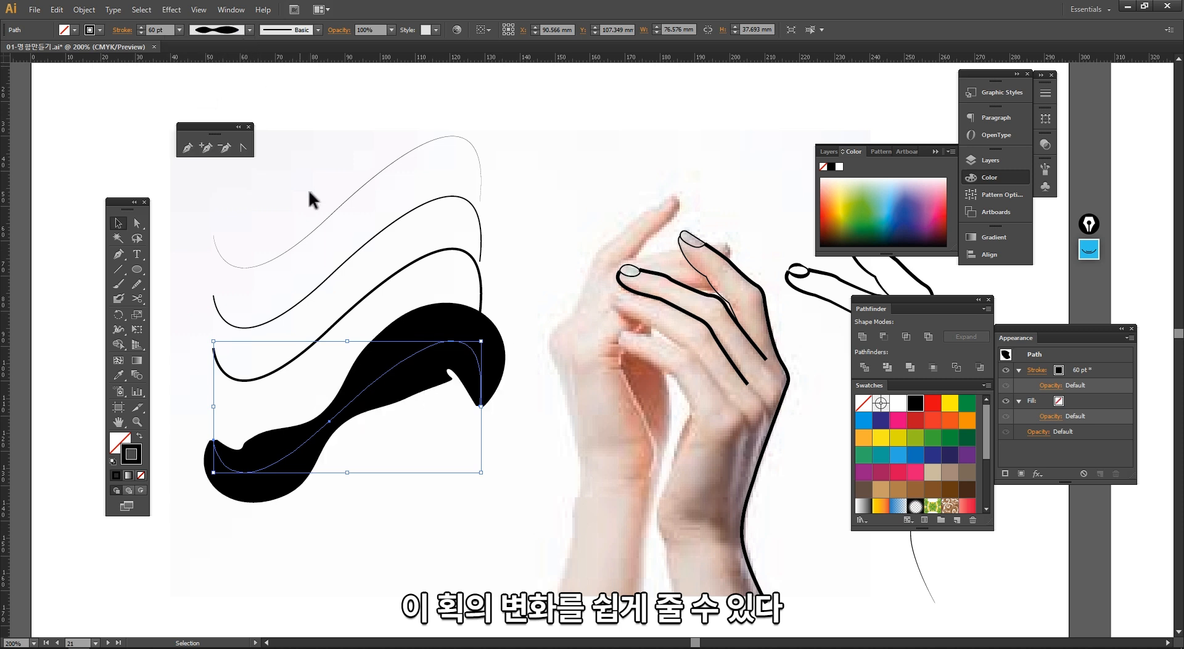
left_click(179, 29)
left_click(184, 204)
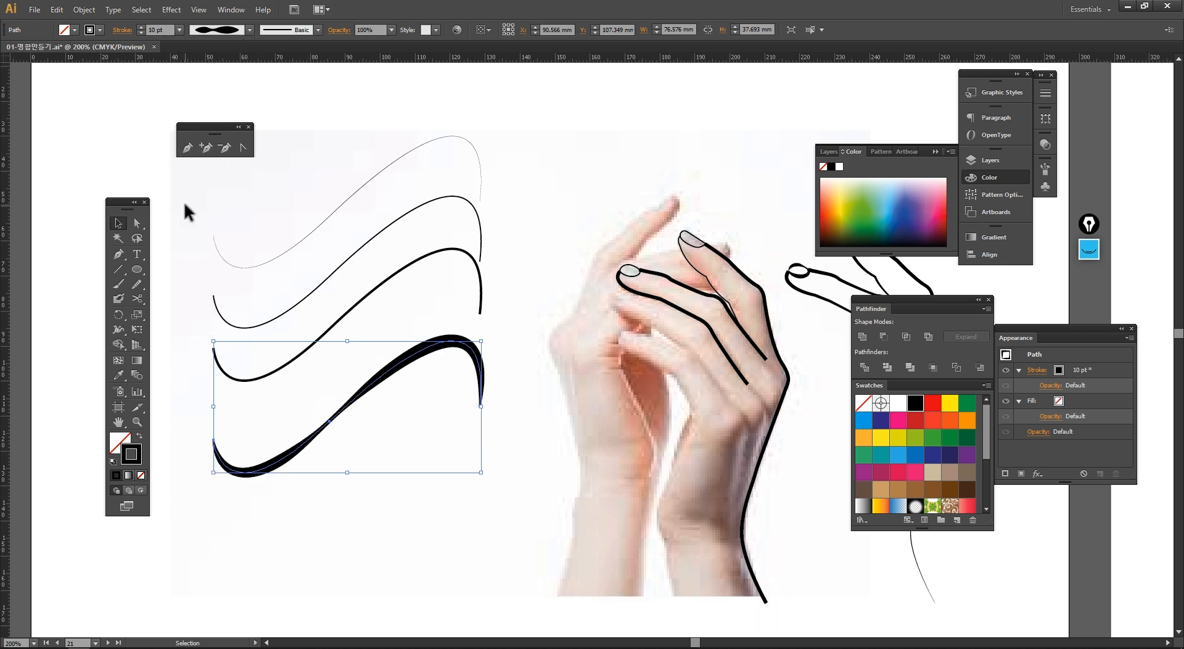
left_click(364, 495)
Step: Zoom out and pan over to the empty artboard beside the hand drawing
left_click_drag(410, 474, 341, 451)
left_click_drag(370, 459, 274, 105)
left_click(347, 96)
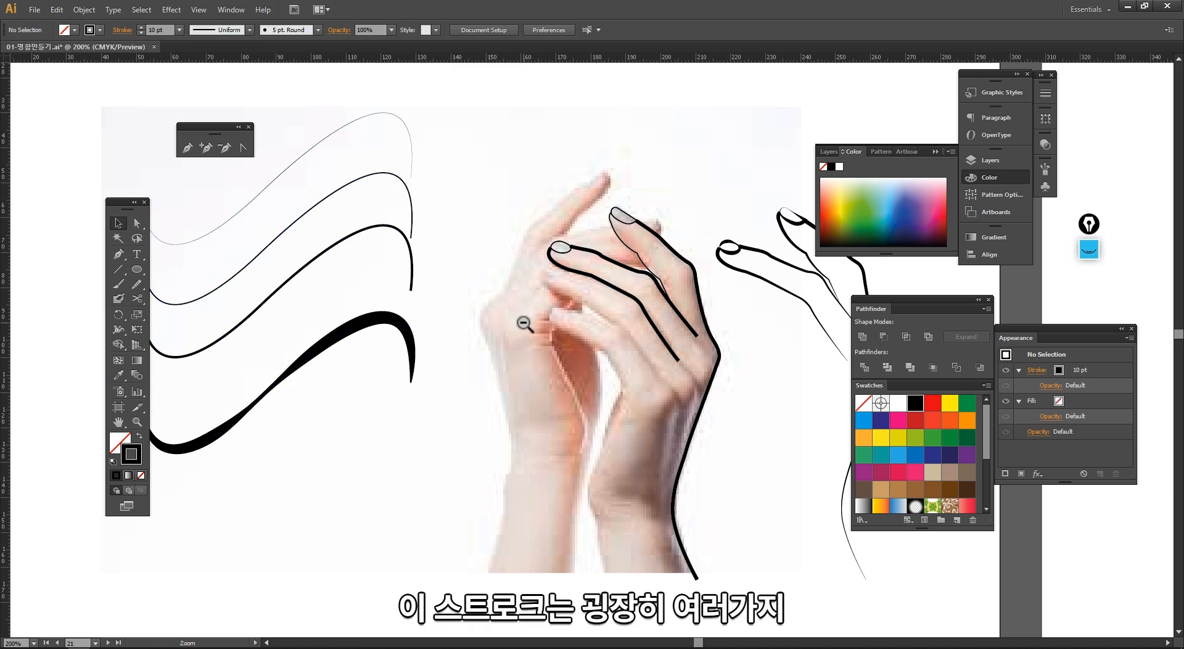
left_click(525, 323, "ctrl+alt")
left_click(568, 352, "ctrl+alt")
left_click_drag(618, 347, 359, 328)
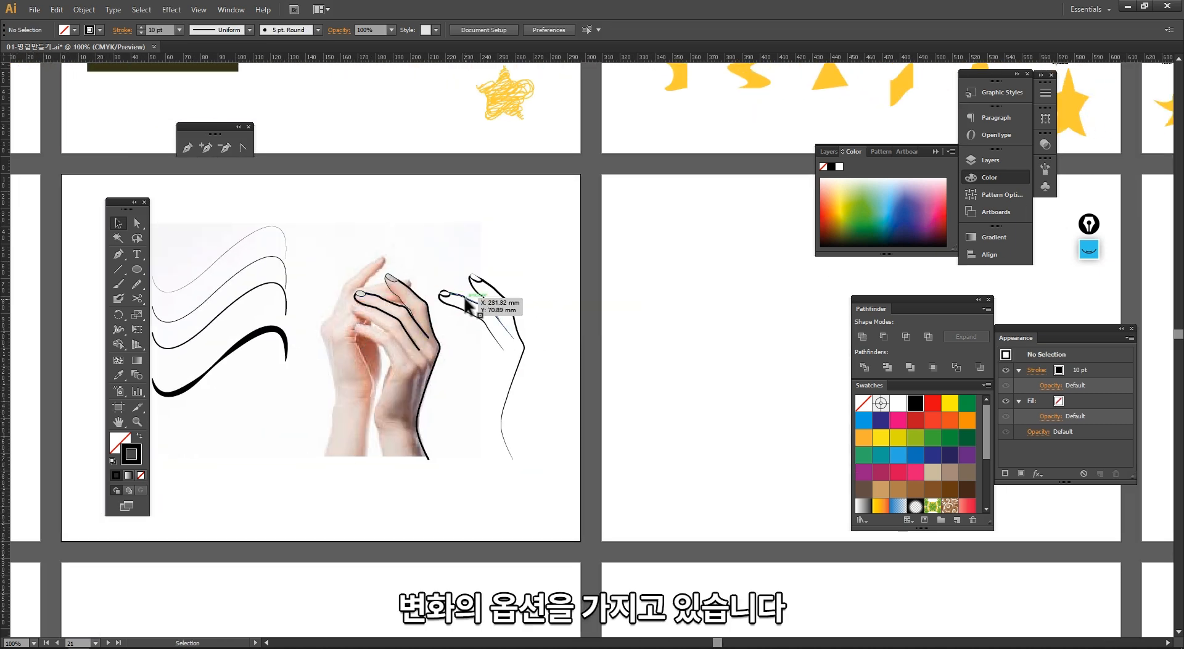
key("space")
left_click_drag(480, 259, 183, 259)
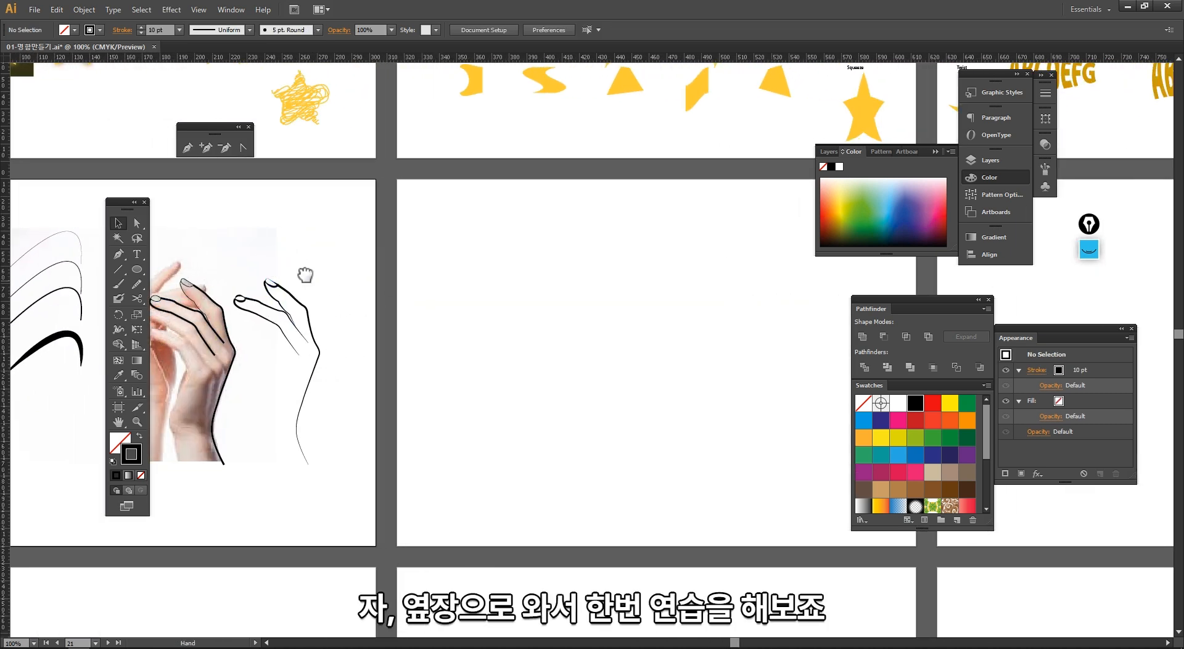
left_click_drag(309, 267, 250, 268)
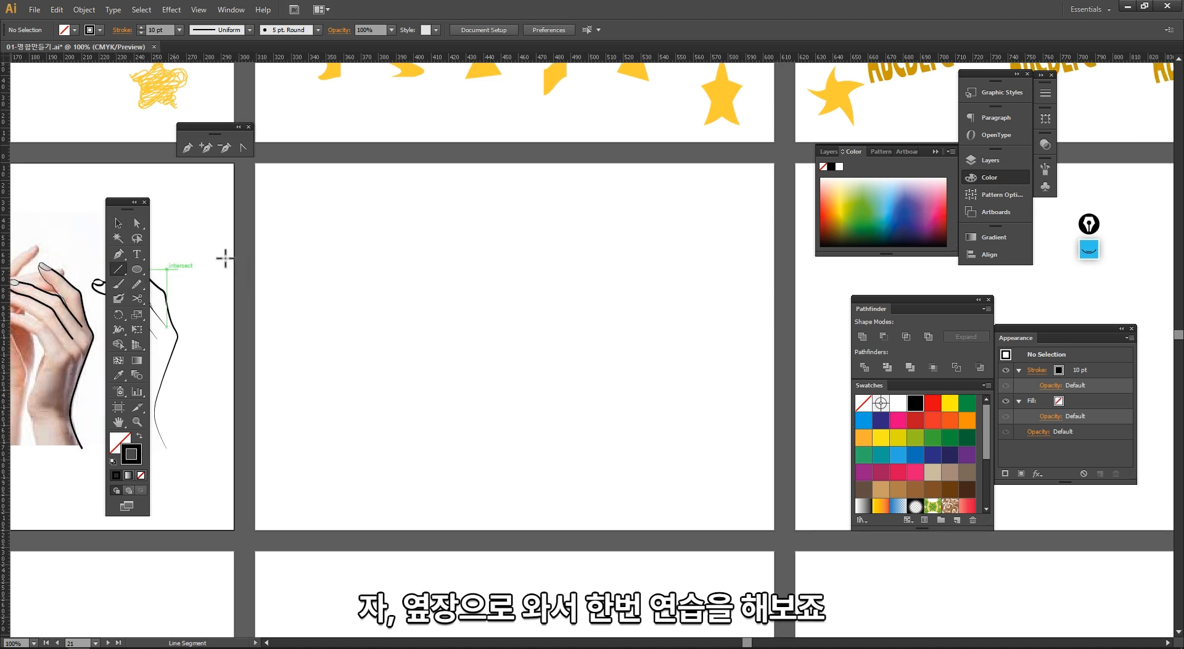
Step: Draw a horizontal line about 92 mm long and repeat-duplicate it downward into two columns of evenly spaced lines
left_click_drag(290, 210, 454, 212)
key("v")
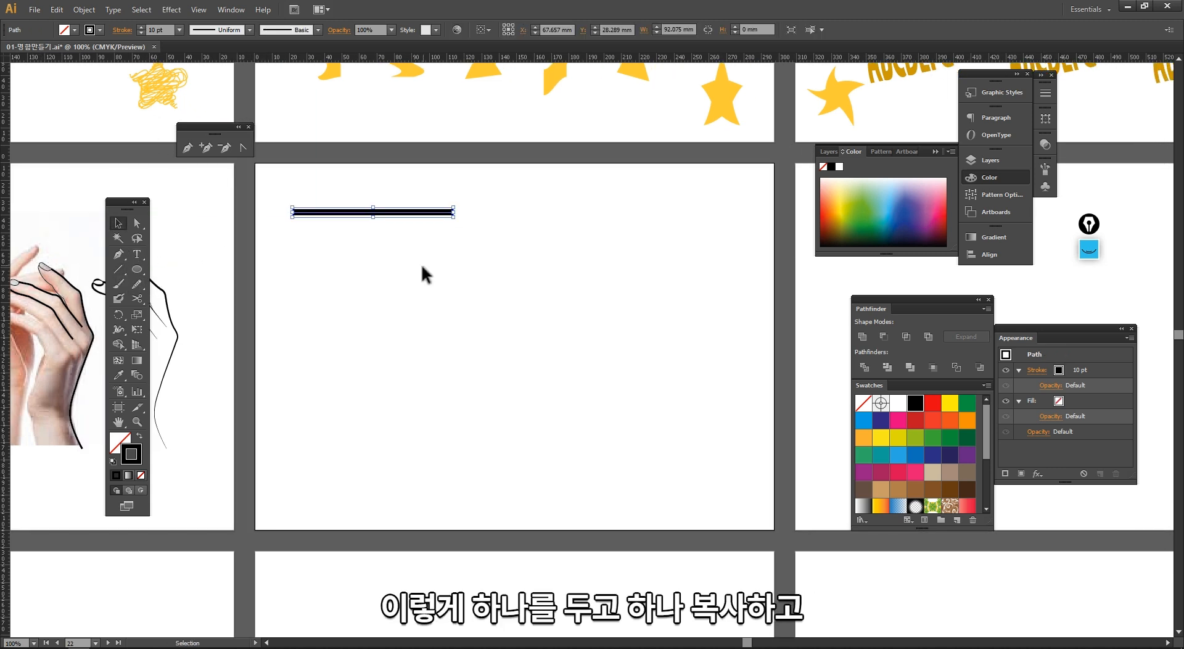
left_click_drag(337, 212, 337, 235)
key("ctrl+d")
key("ctrl+d")
key("ctrl+d")
key("ctrl+d")
key("ctrl+d")
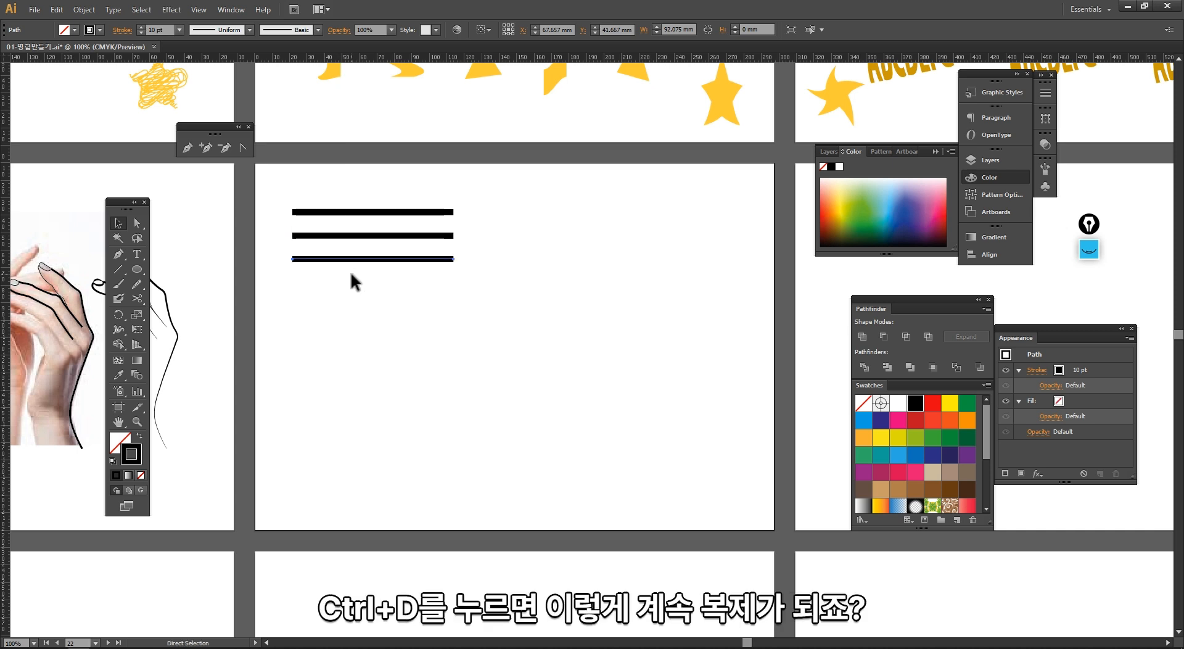
key("ctrl+d")
key("ctrl+d")
key("ctrl+d")
key("ctrl+d")
key("ctrl+d")
key("ctrl+d")
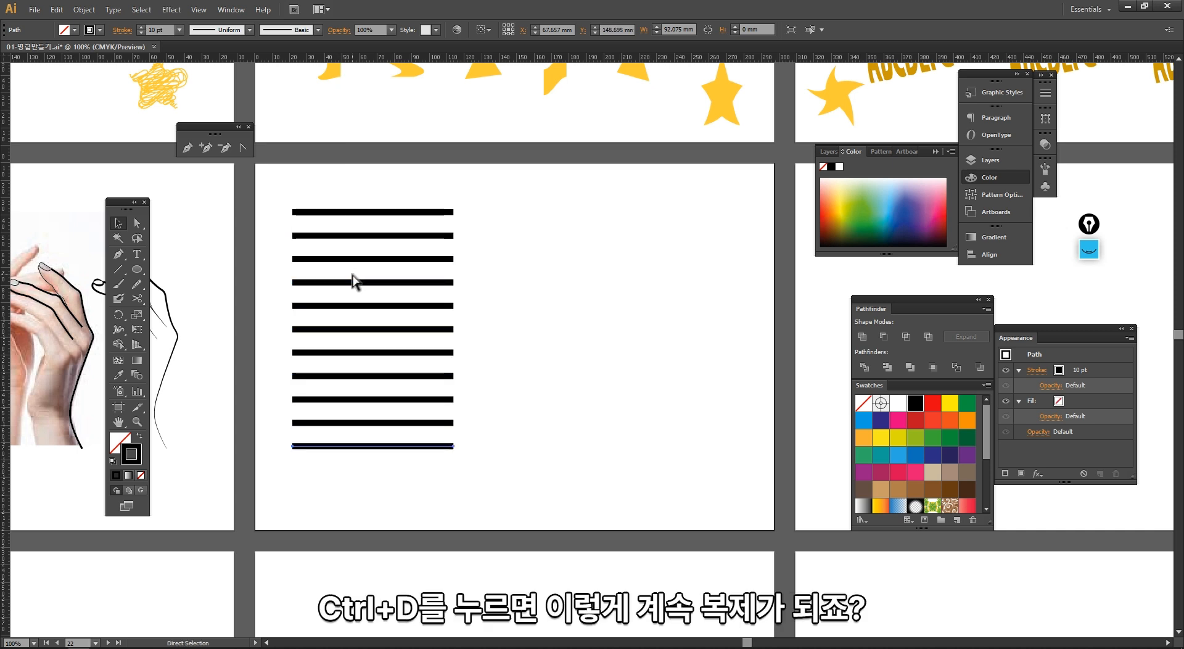
left_click_drag(481, 518, 519, 211)
left_click(456, 191)
Step: Give the top three lines of the left column thin stroke weights from 0.25 pt to 0.75 pt
left_click_drag(454, 187, 401, 228)
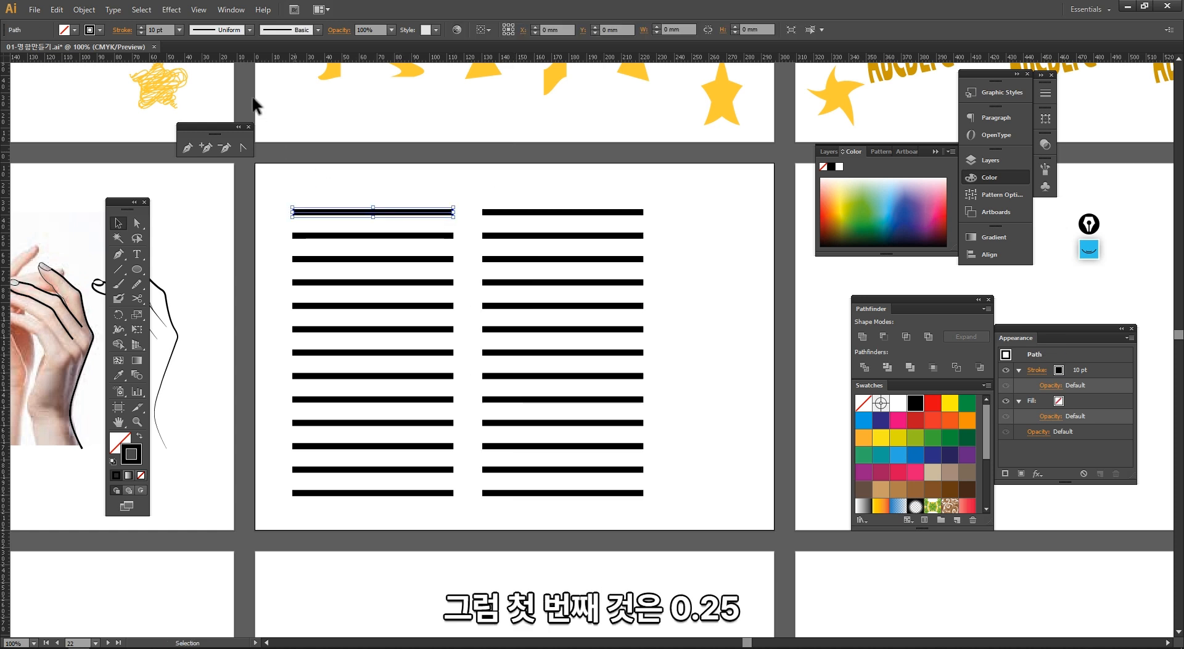
left_click(179, 31)
left_click(183, 43)
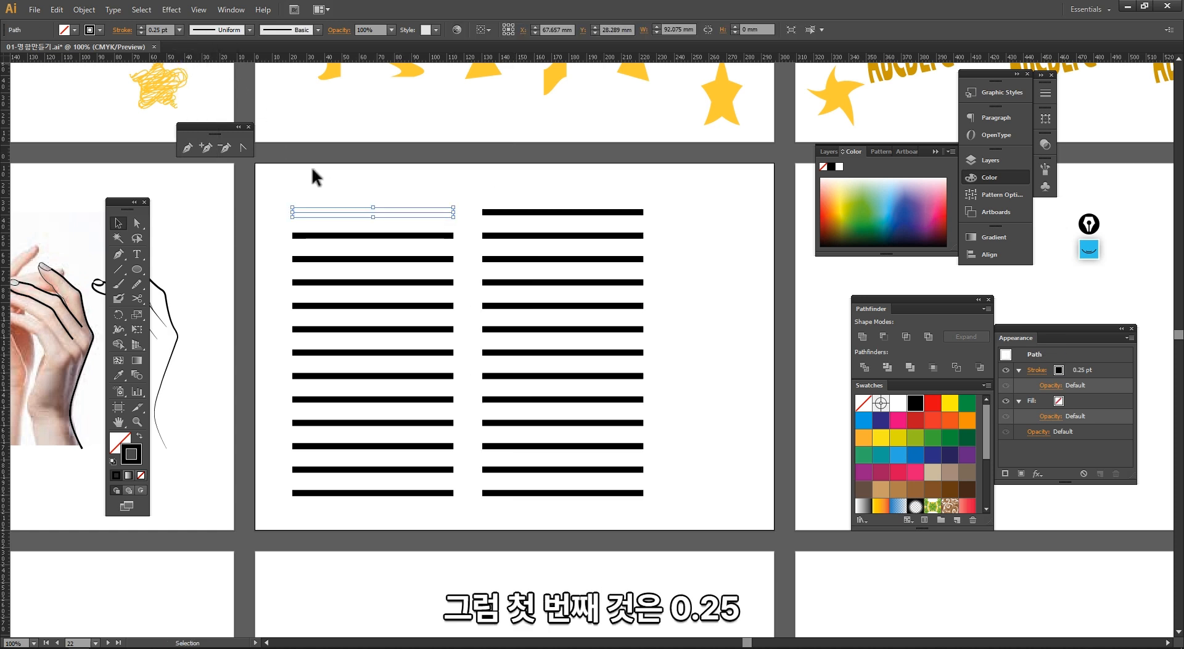
left_click(295, 235)
left_click(179, 31)
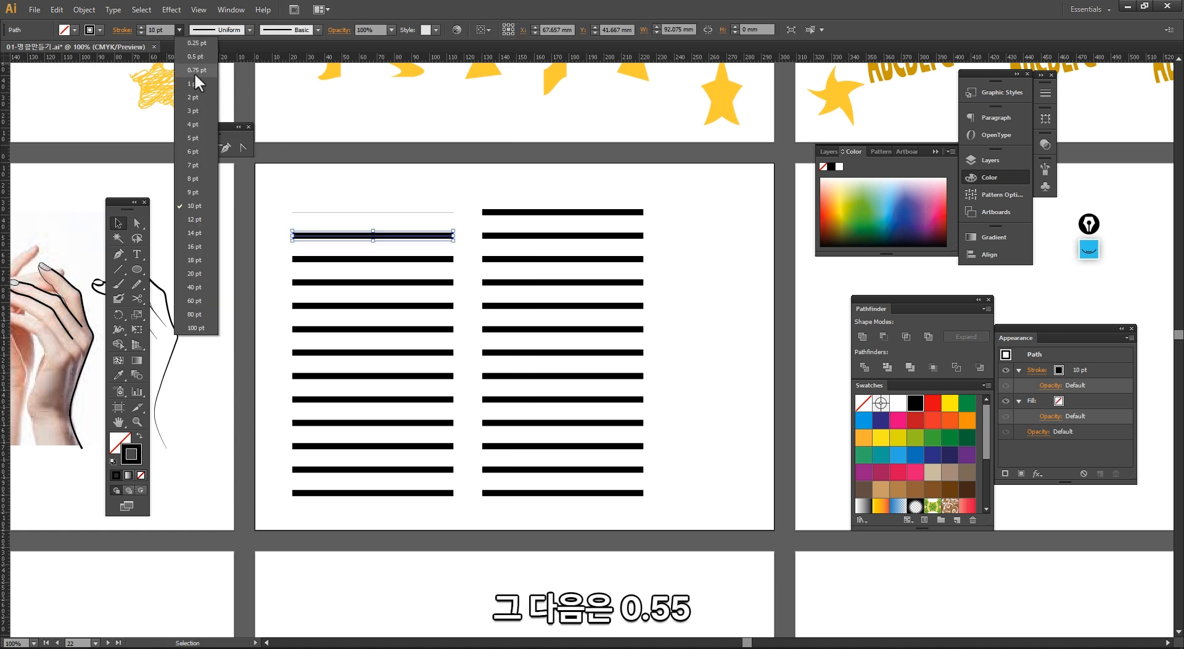
left_click(195, 69)
left_click(293, 260)
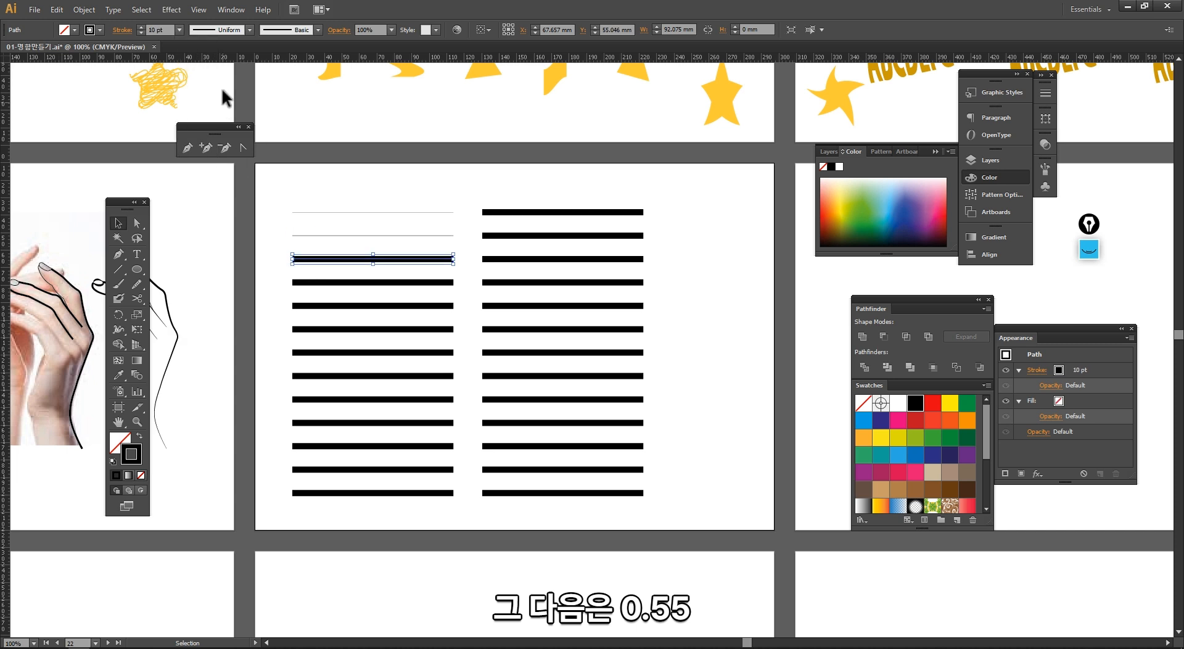
left_click(180, 30)
left_click(184, 70)
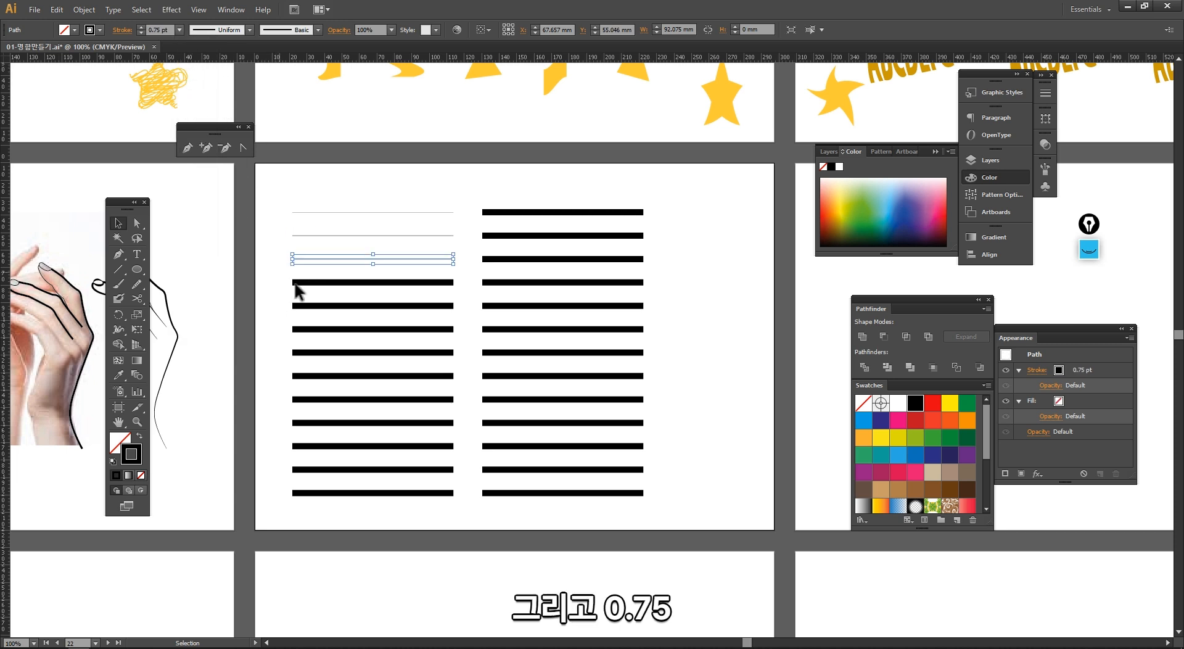
Step: Set the fourth and fifth lines of the left column to 1 pt and 4 pt stroke weights
left_click(295, 283)
left_click(180, 29)
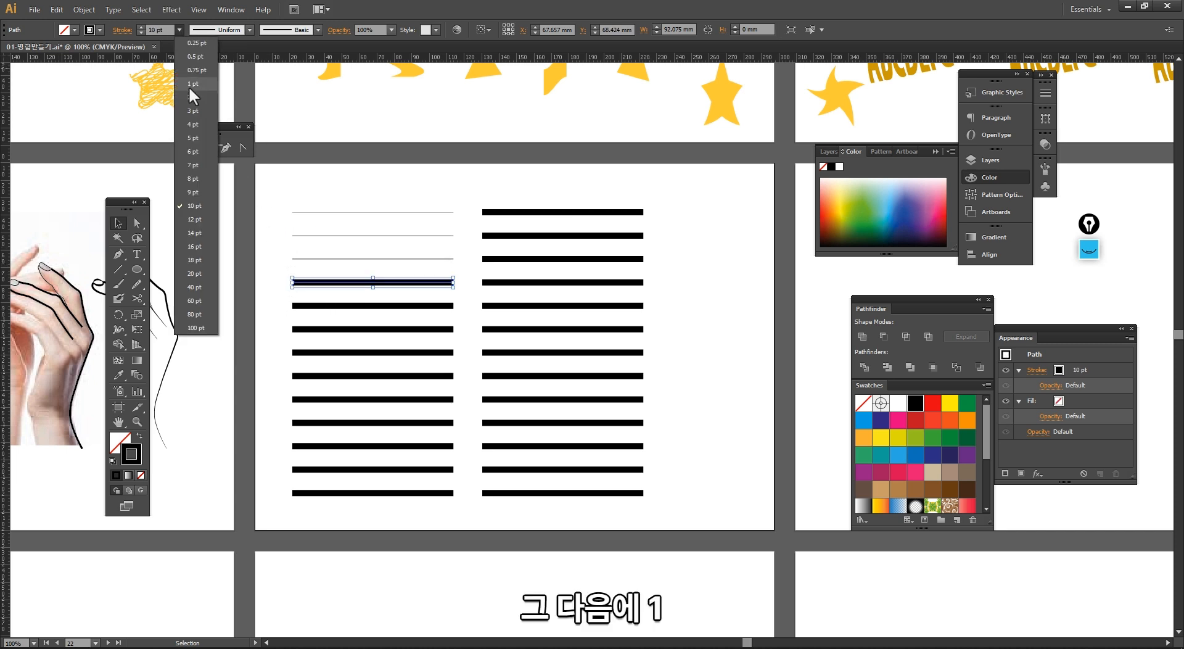
left_click(189, 87)
left_click(293, 304)
left_click(180, 30)
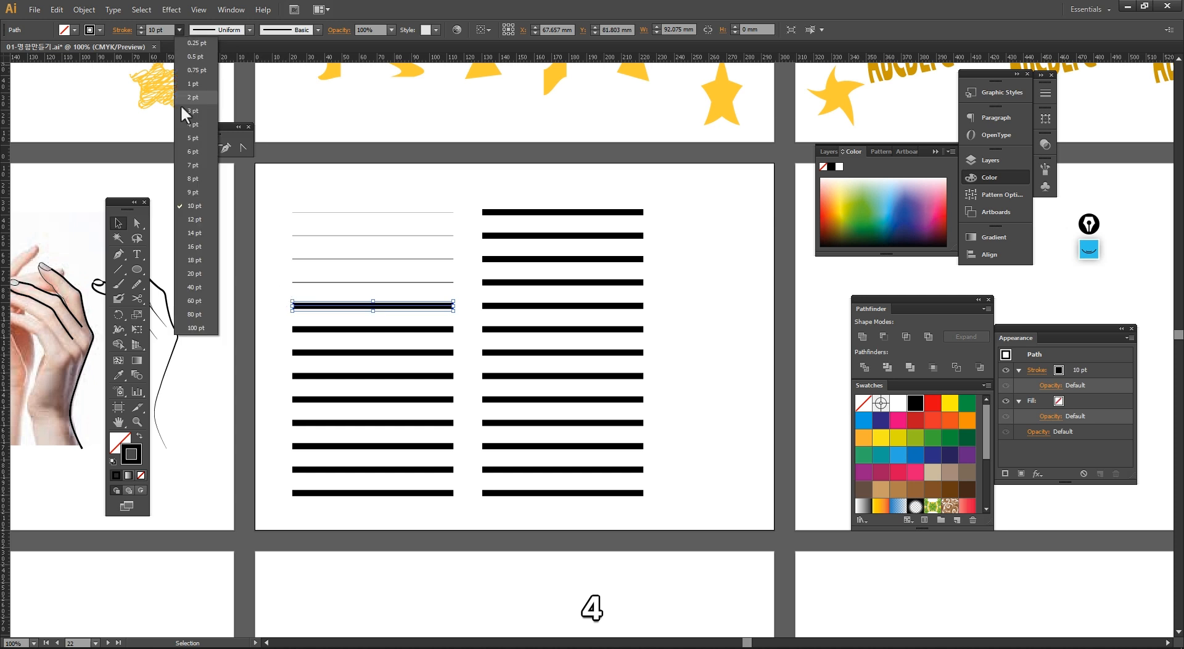
left_click(185, 125)
Step: Set progressively heavier stroke weights on the following lines down the left column
mouse_move(289, 313)
left_mouse_down()
mouse_move(310, 338)
mouse_move(303, 356)
mouse_move(333, 432)
mouse_move(305, 436)
mouse_move(309, 467)
left_mouse_up()
key("ctrl+z")
left_click(282, 318)
left_click(179, 31)
left_click(185, 209)
left_click(180, 30)
left_click(187, 256)
left_click(179, 29)
left_click(180, 235)
left_click(179, 29)
left_click(179, 245)
left_click(180, 30)
left_click(188, 260)
left_click(274, 479)
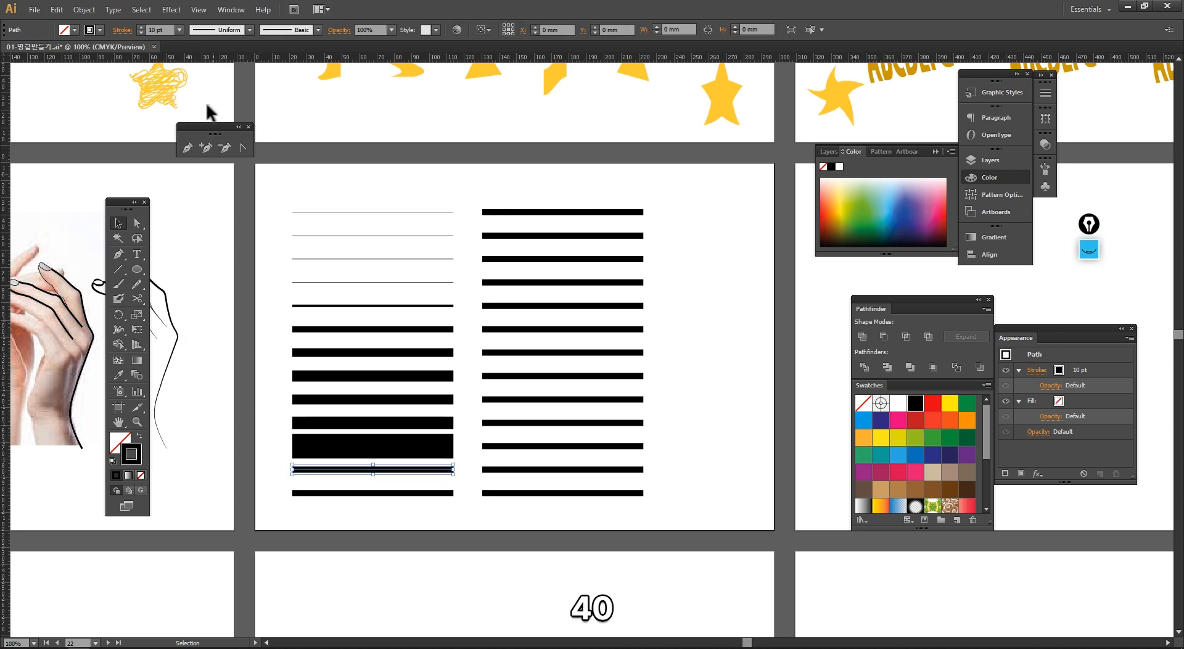
Step: Set the next-to-last line's stroke weight to 60 pt and nudge it down slightly
left_click(179, 30)
left_click(182, 298)
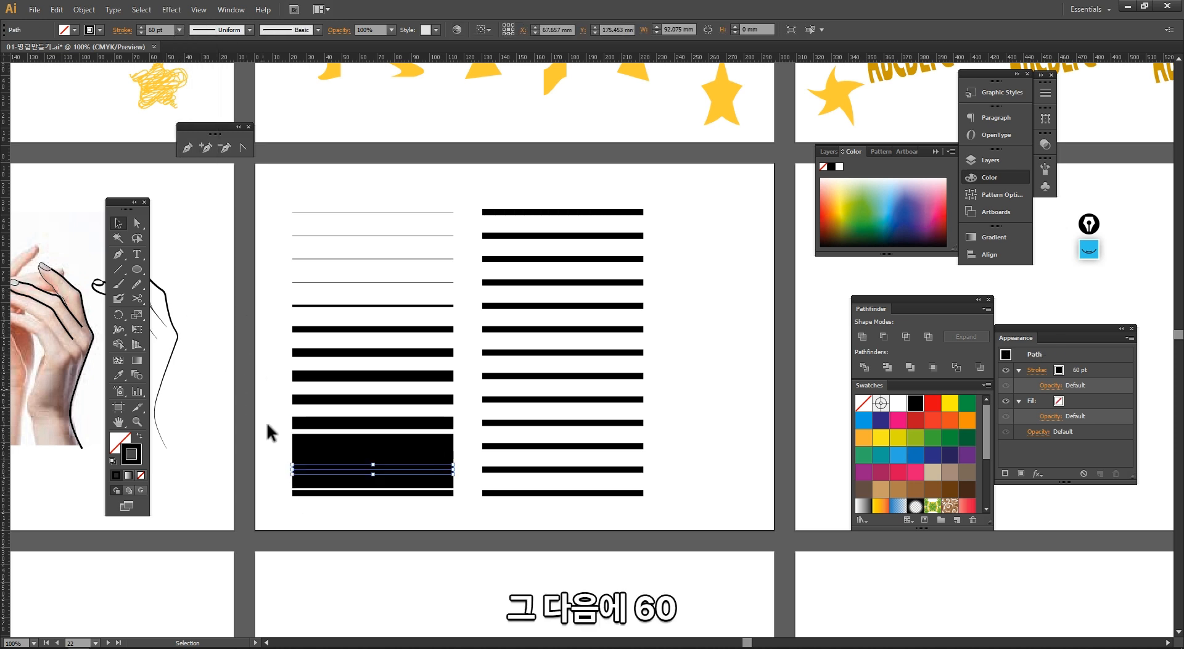
left_click_drag(313, 473, 314, 487)
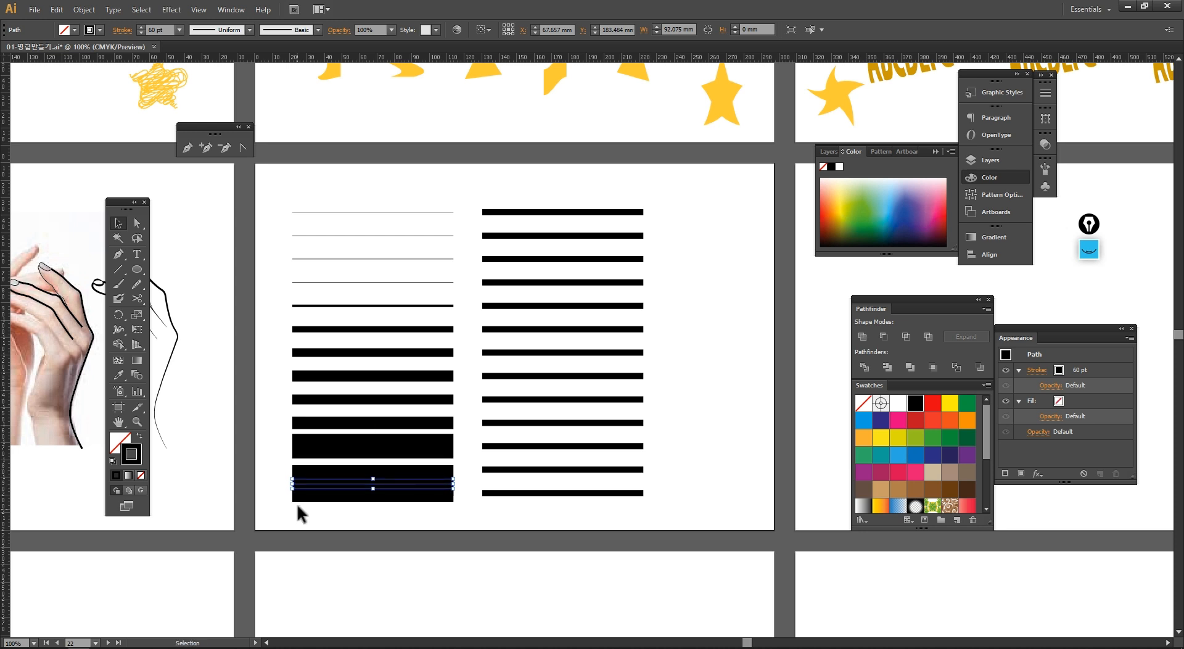
left_click(299, 506)
Step: Delete the original right column of lines
left_click_drag(446, 191, 342, 190)
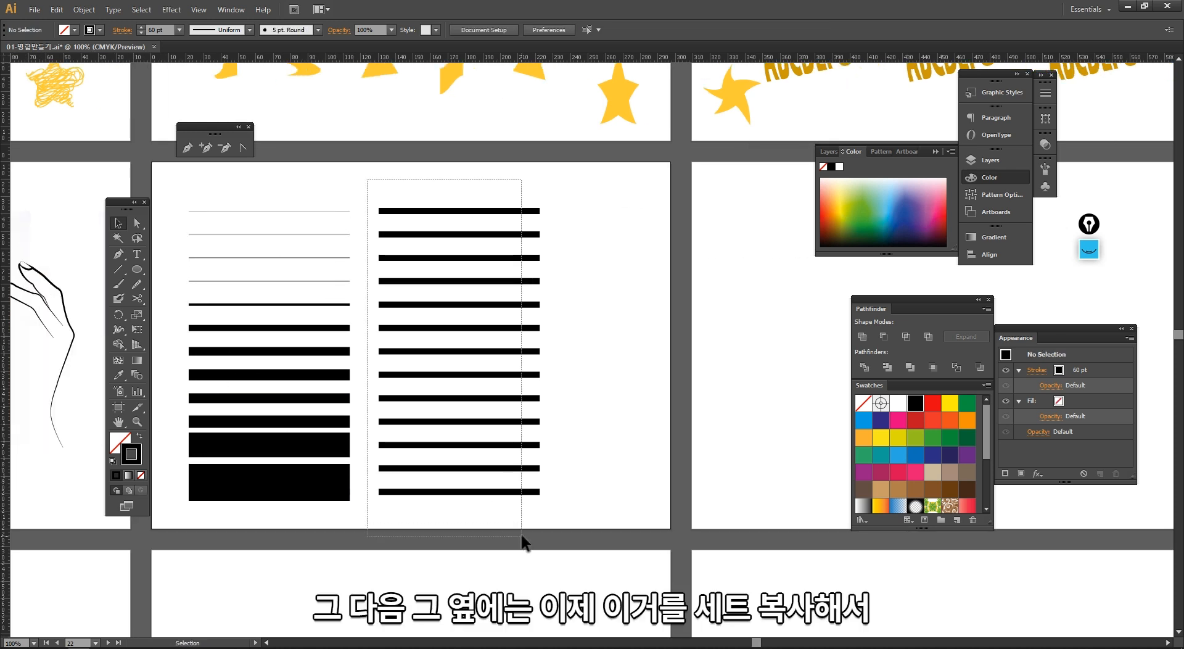
left_click_drag(523, 543, 526, 517)
key("Delete")
Step: Copy the finished left column beside it as a second column
left_click_drag(429, 505, 296, 195)
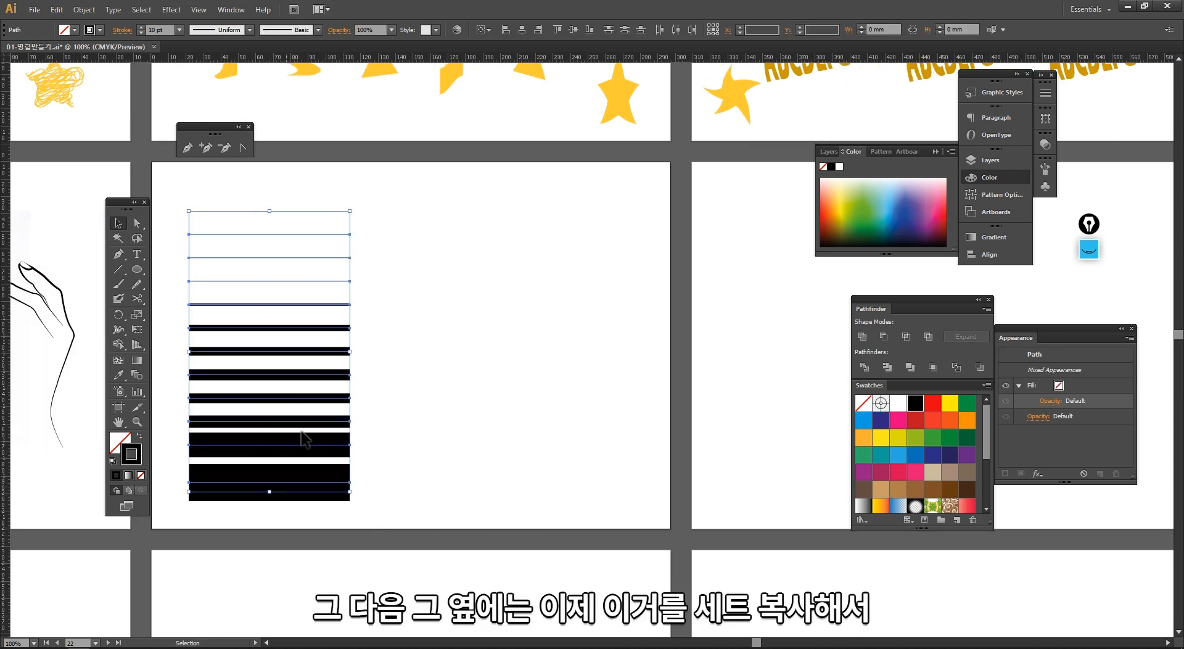
left_click_drag(317, 447, 503, 447)
left_click(583, 432)
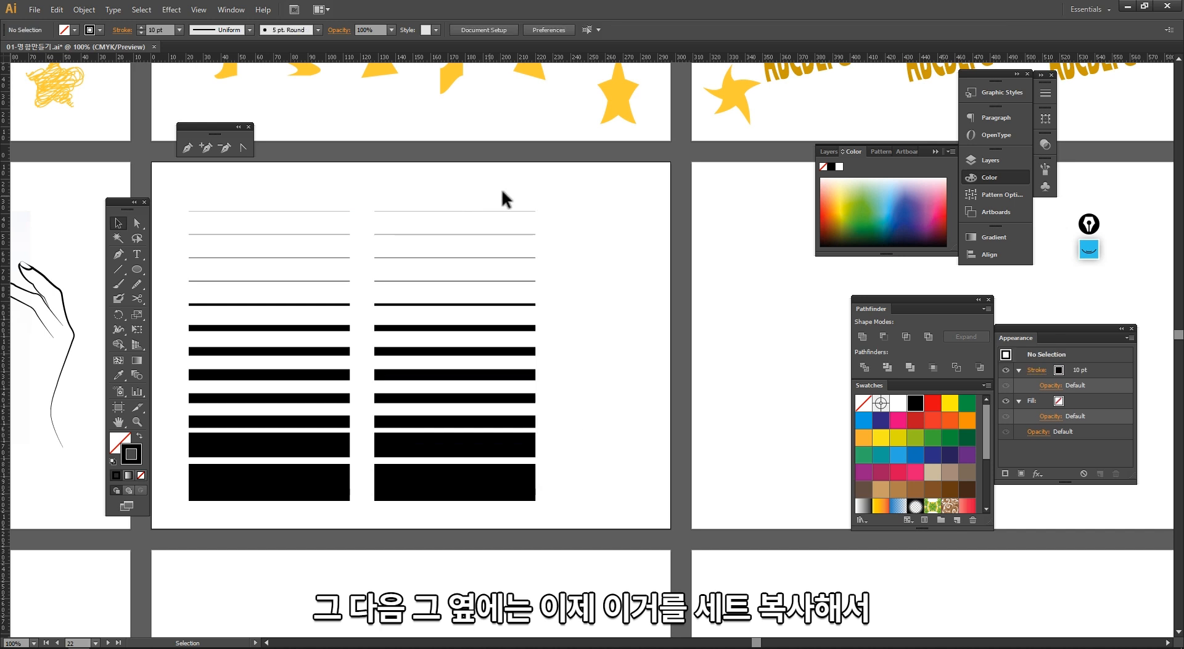
Step: Apply a variable width profile to the top line of the copied column
left_click(525, 212)
left_click_drag(331, 166, 583, 294)
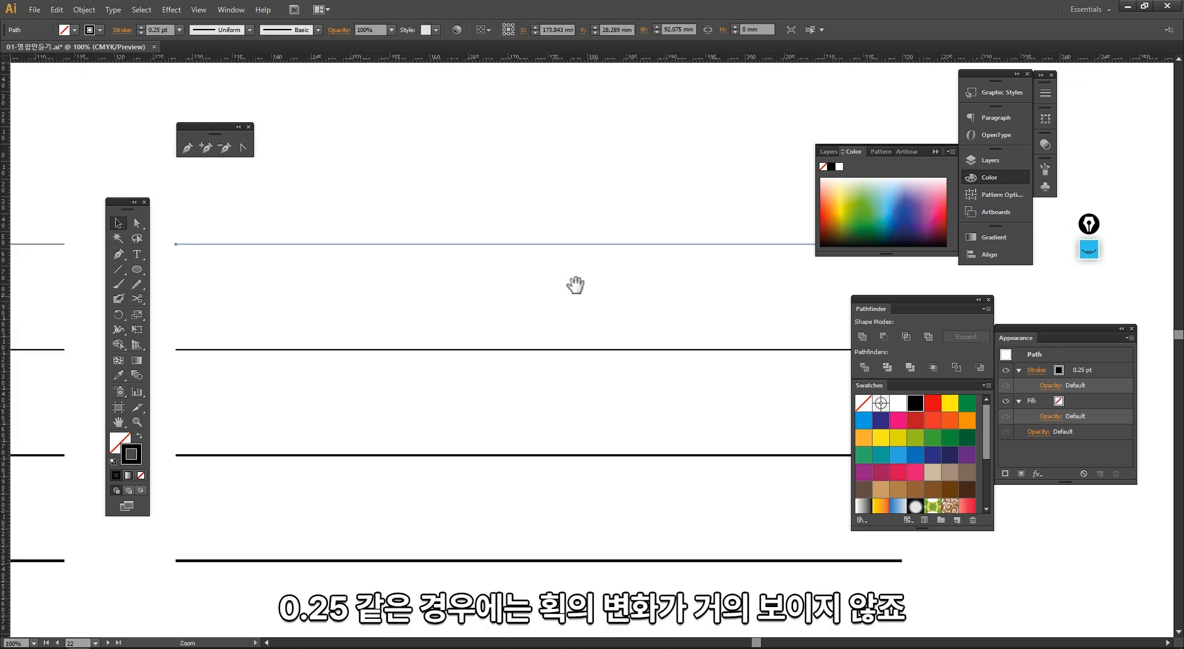
left_click(249, 30)
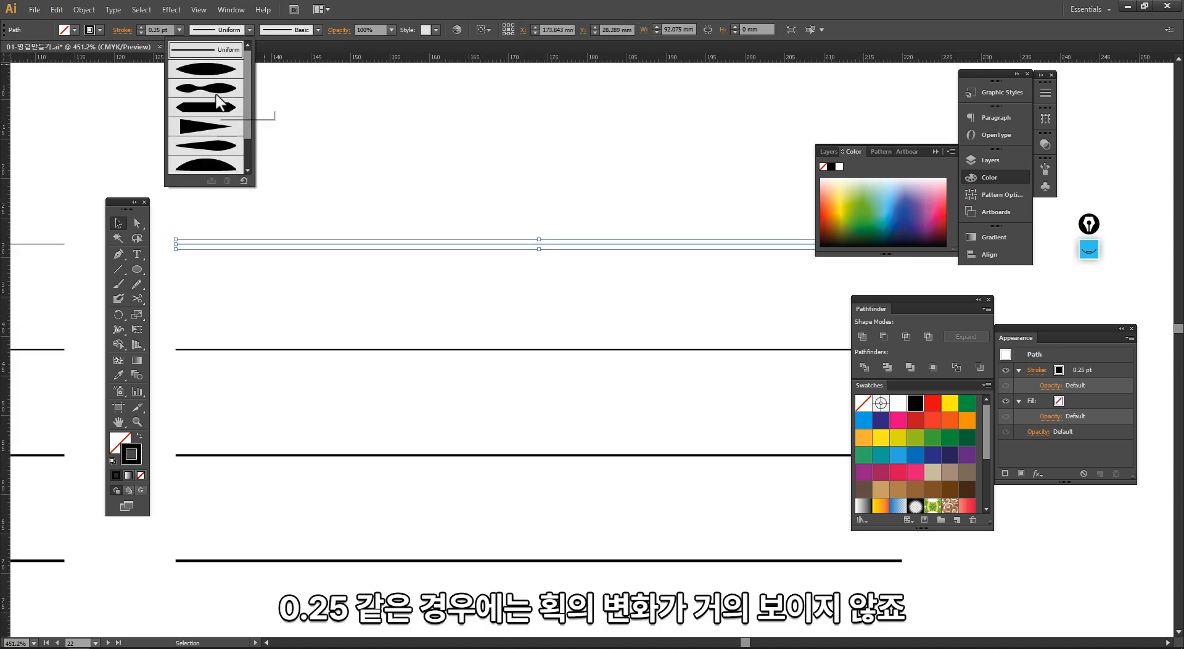
left_click(216, 139)
left_click(342, 272)
left_click_drag(159, 182, 335, 348)
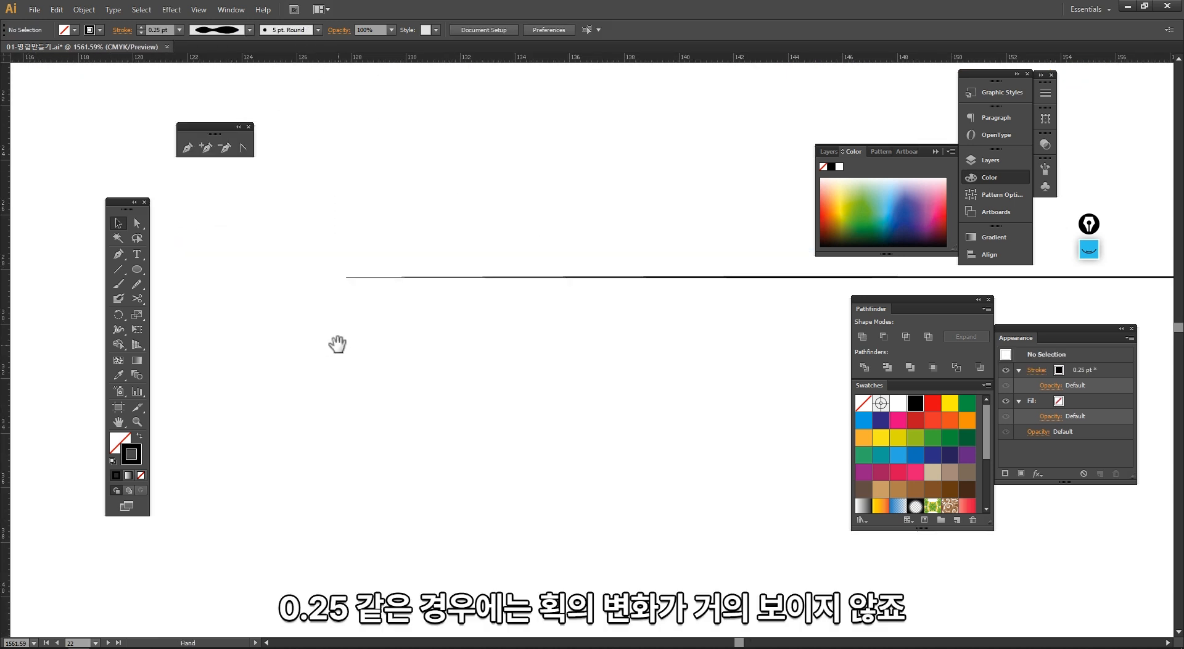
left_click(617, 366, "ctrl+alt")
left_click(617, 367, "ctrl+alt")
left_click(617, 367, "ctrl+alt")
left_click(617, 366, "ctrl+alt")
left_click(617, 366, "ctrl+alt")
left_click(617, 367, "ctrl+alt")
left_click(617, 366, "ctrl+alt")
Step: Apply width profiles to the second, fifth and sixth lines of the copied column
left_click_drag(588, 344, 425, 241)
left_click(250, 30)
left_click(243, 87)
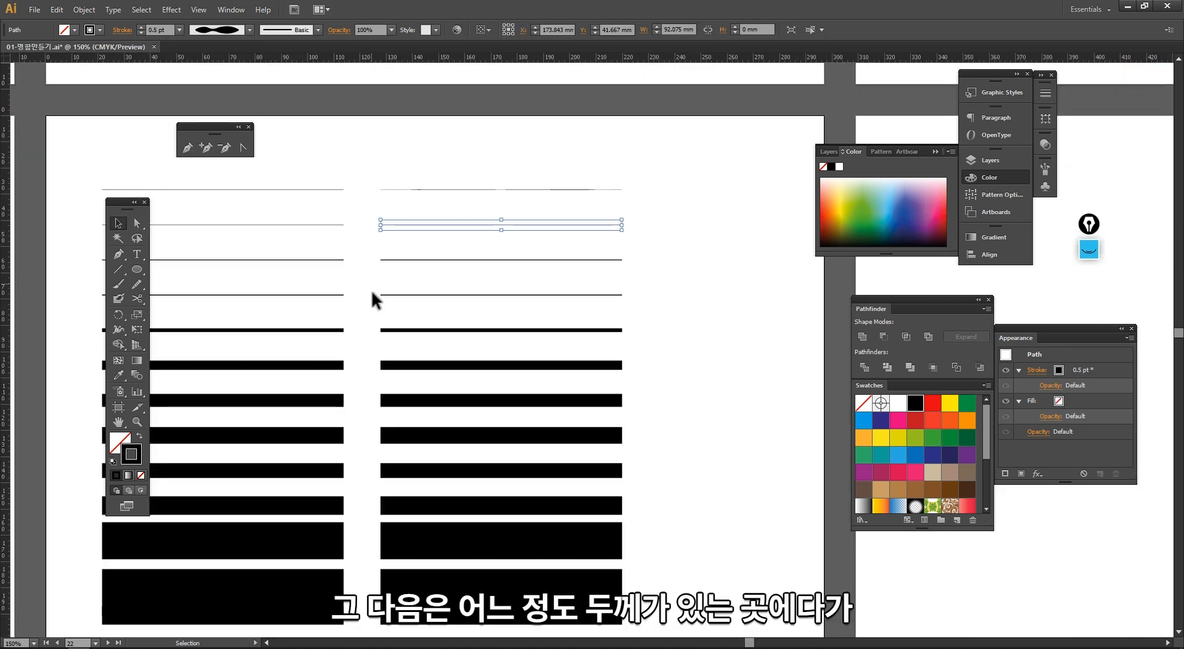
left_click_drag(371, 312, 352, 298)
left_click(226, 92)
left_click(354, 311)
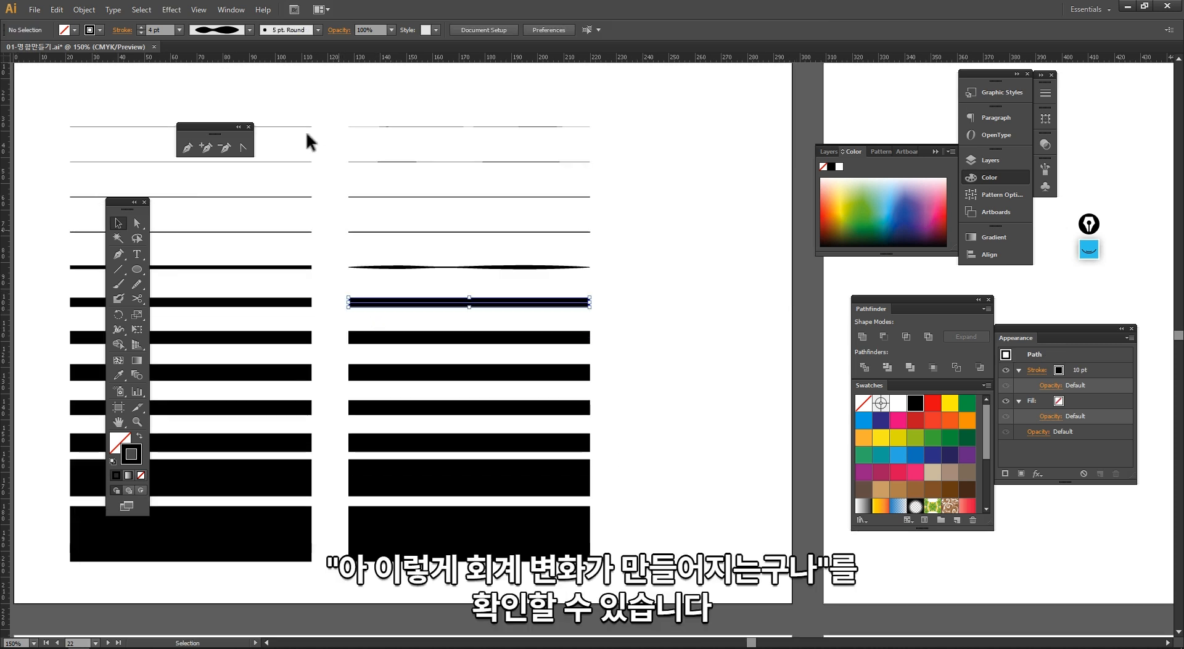
left_click(238, 167)
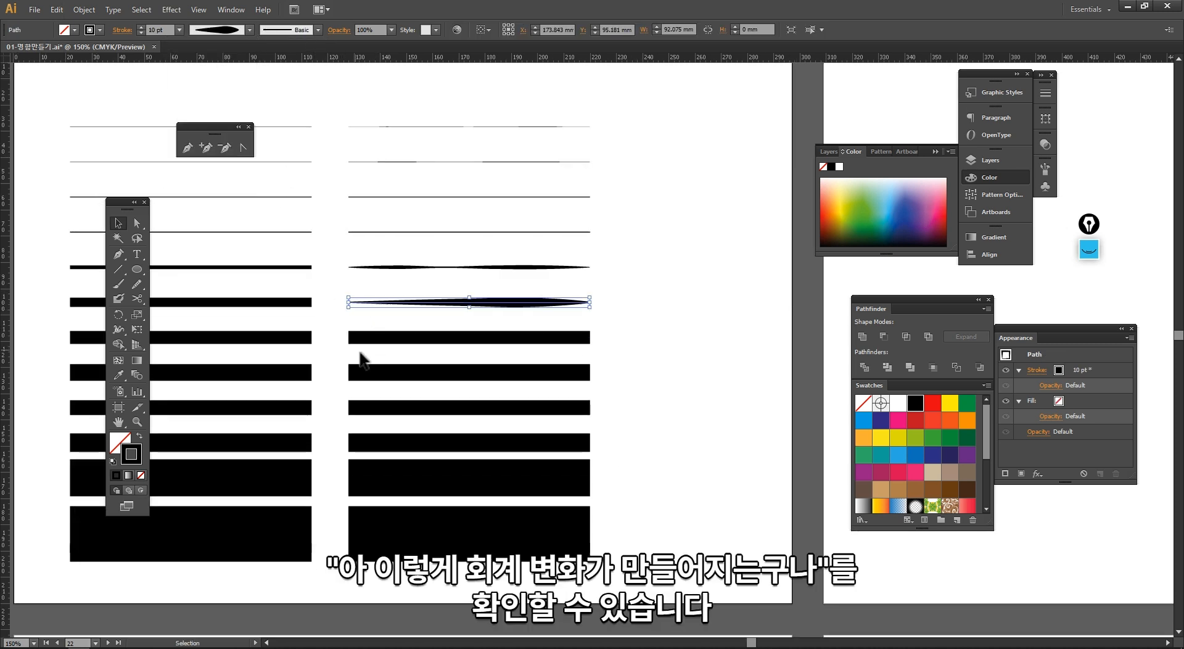
Step: Apply a one-sided width profile to the seventh line of the copied column
left_click(388, 339)
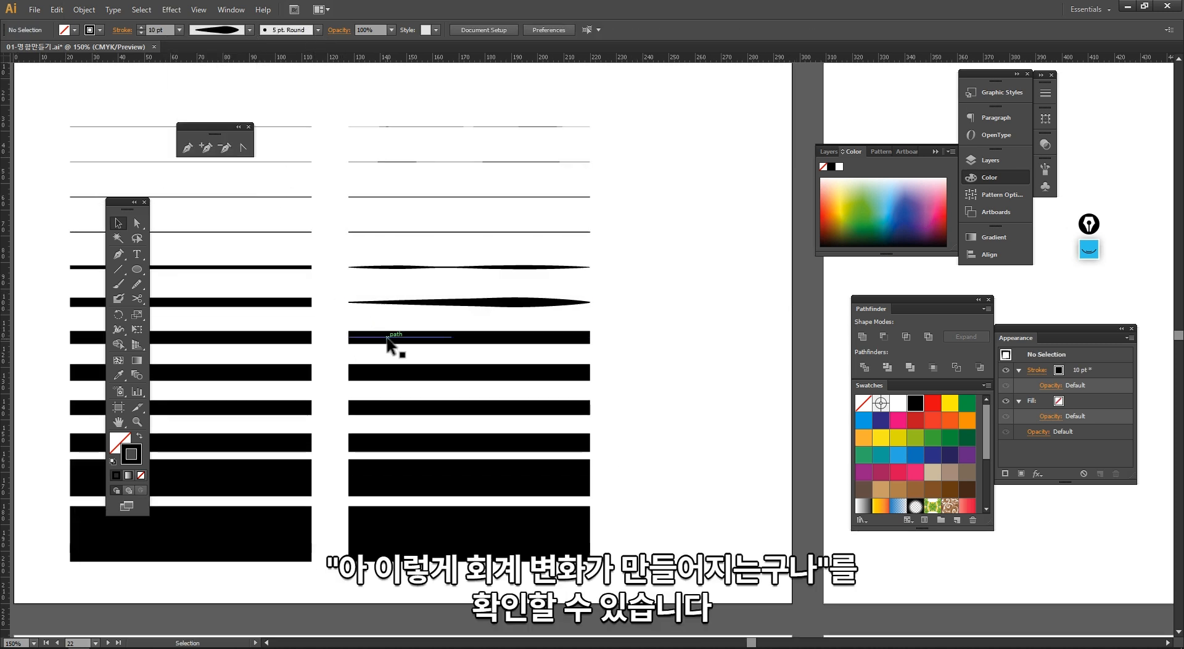
left_click(250, 29)
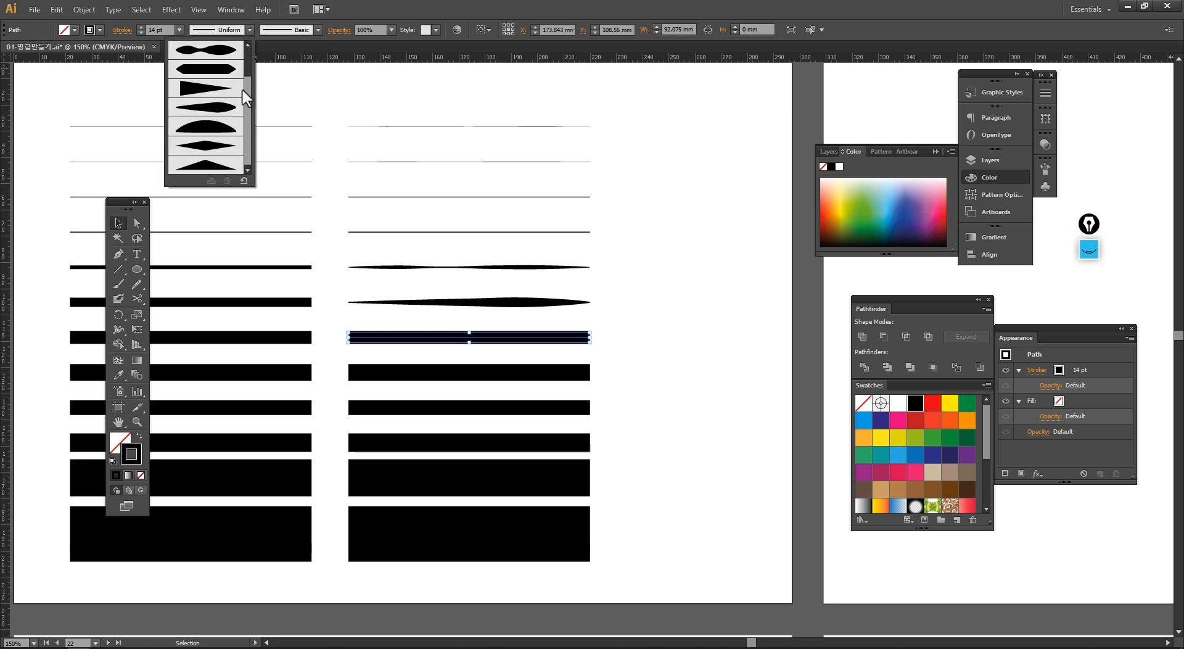
left_click(230, 138)
Step: Apply a diamond-shaped width profile to the eighth line of the copied column
left_click(348, 361)
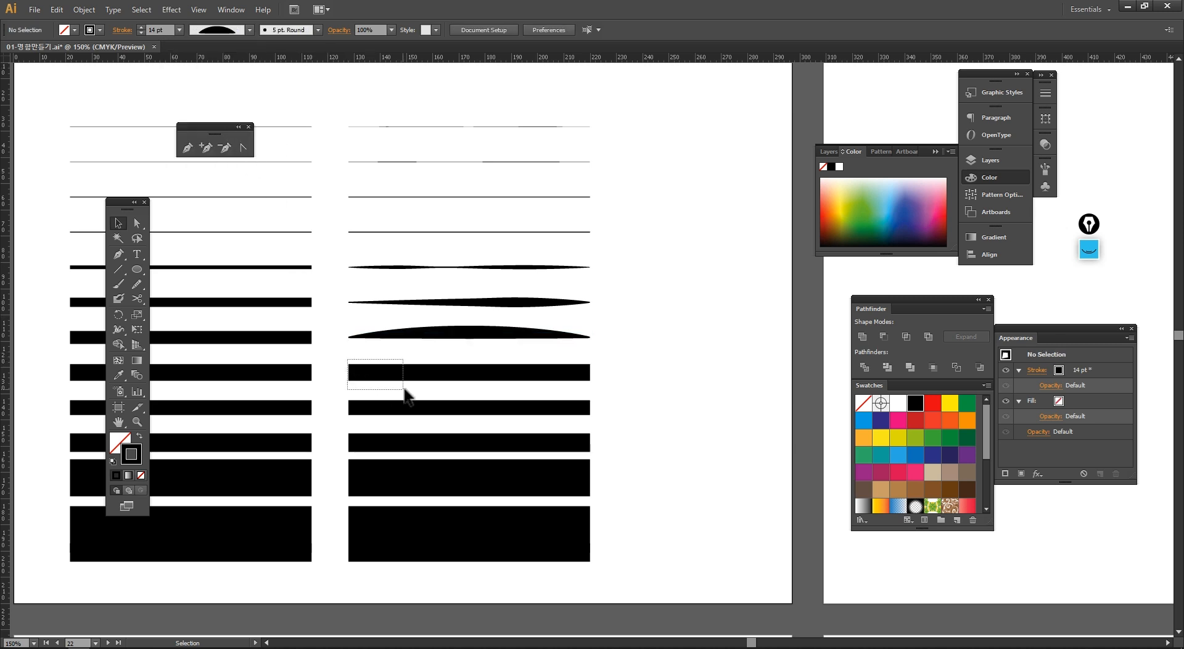
left_click_drag(405, 390, 406, 391)
left_click(249, 30)
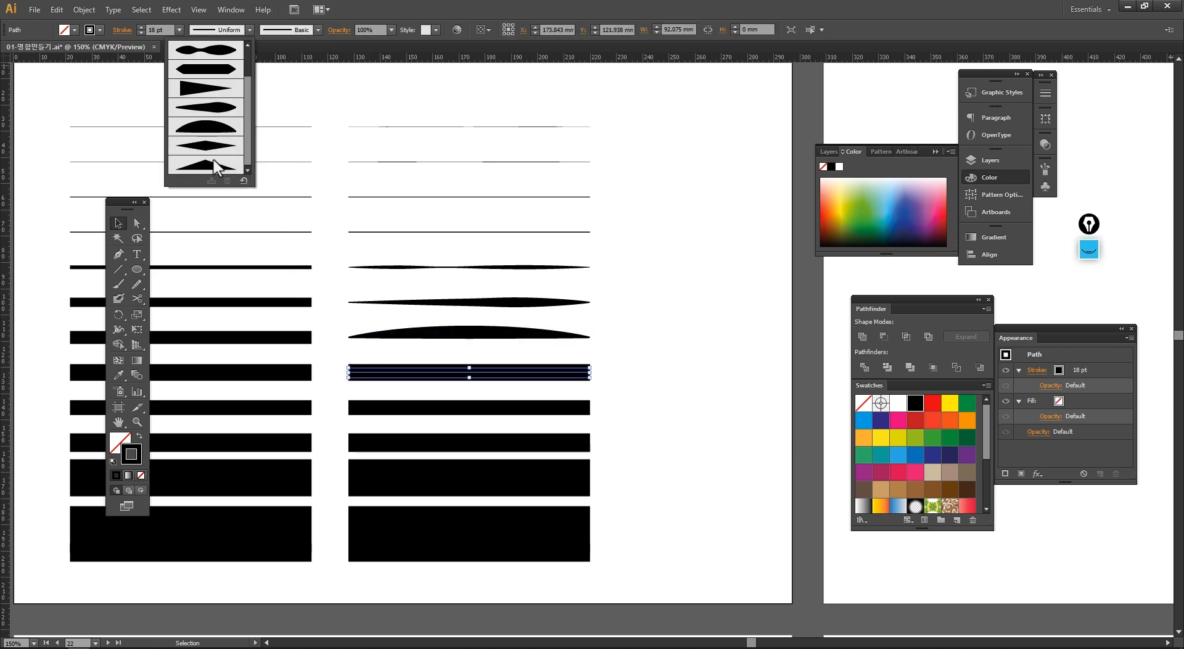
left_click(213, 162)
left_click(643, 370, "ctrl+alt")
left_click_drag(600, 381, 608, 387)
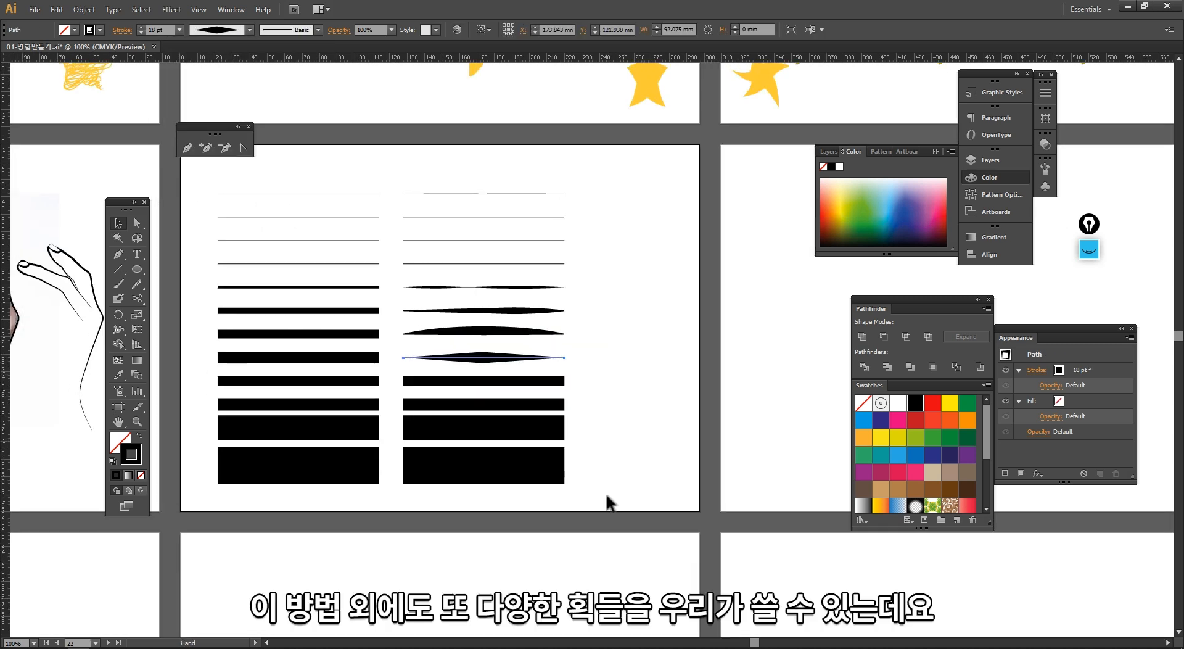
Step: Select both columns and scale them narrower horizontally
left_click_drag(609, 511, 217, 176)
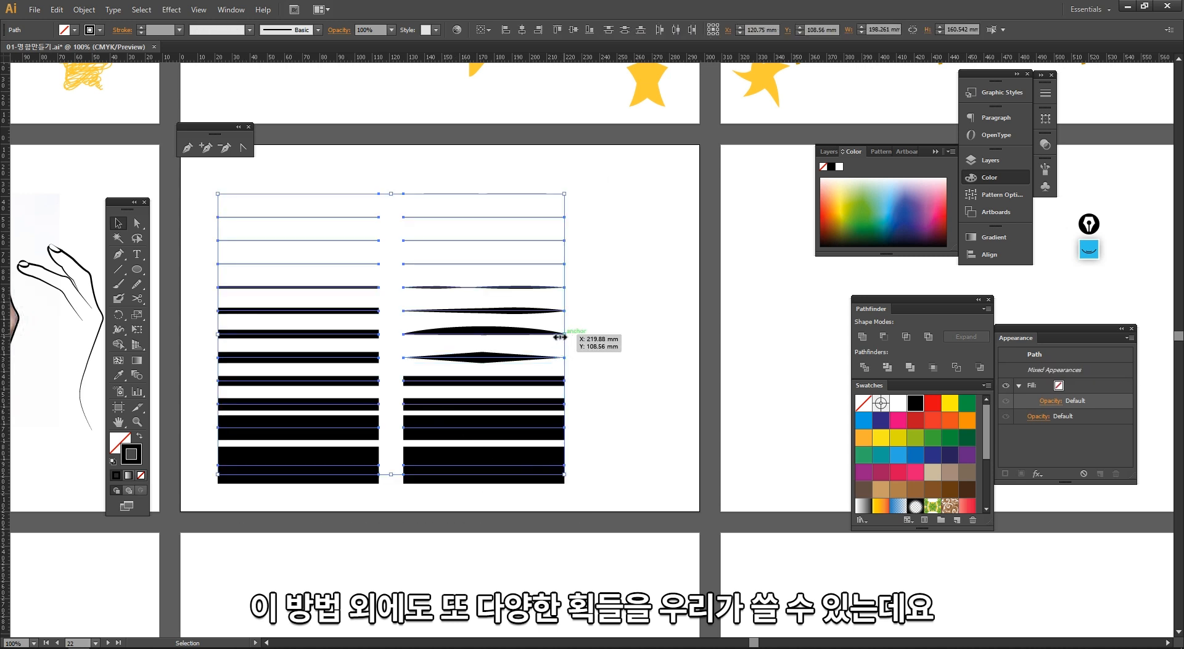
left_click_drag(560, 337, 423, 337)
left_click(470, 344)
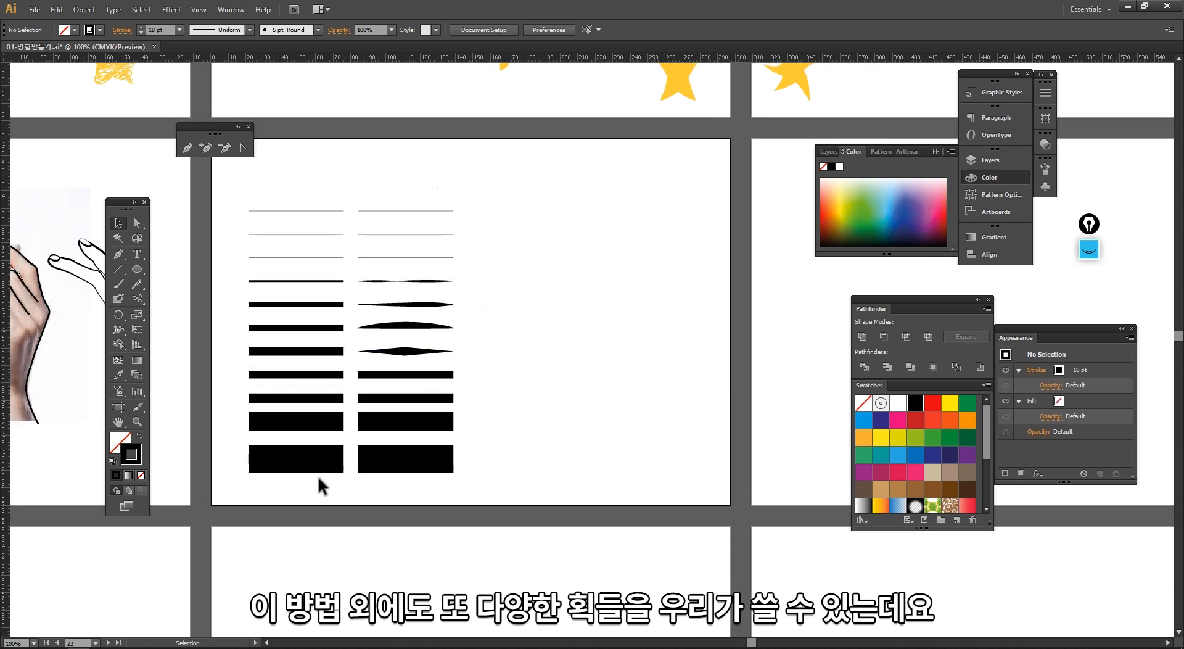
Step: Copy the left column to create a third column on the right
left_click_drag(321, 486, 254, 173)
left_click_drag(287, 464, 520, 470)
left_click(263, 65)
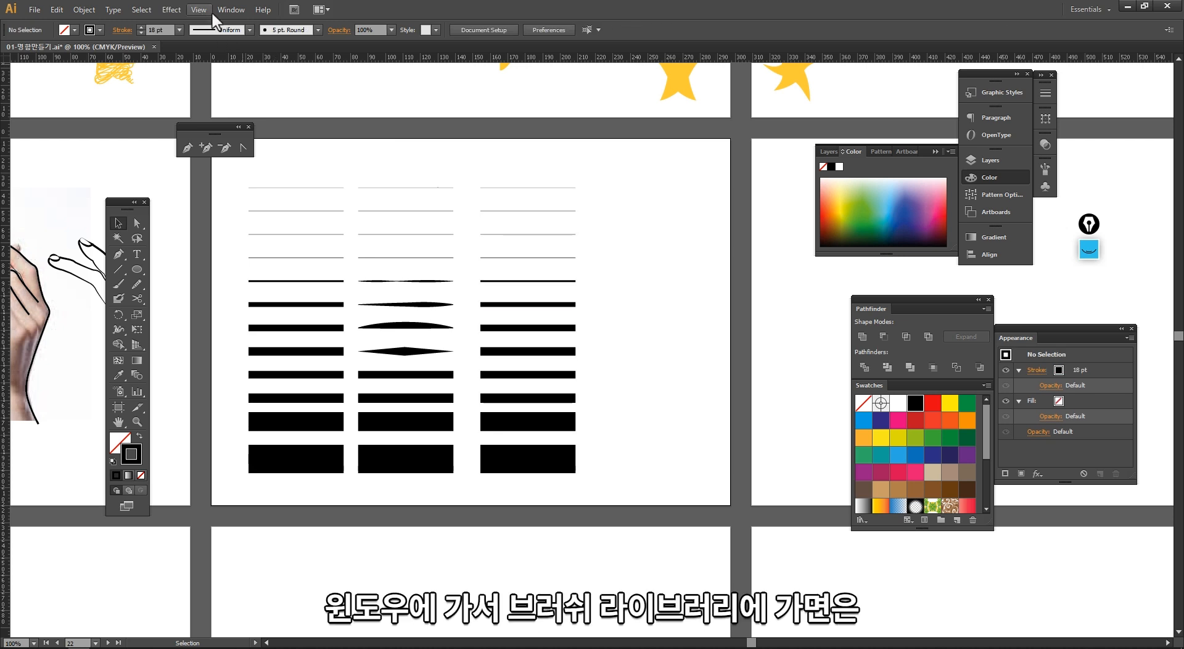
Step: Open the Artistic_Ink brush library
left_click(231, 10)
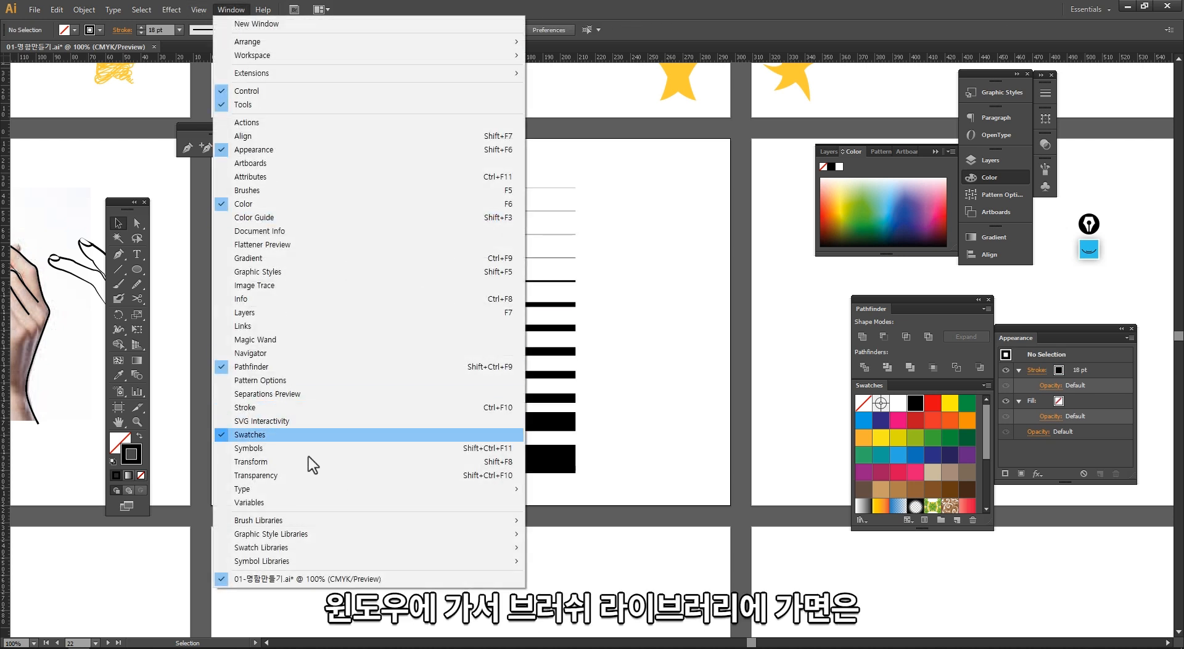
mouse_move(301, 524)
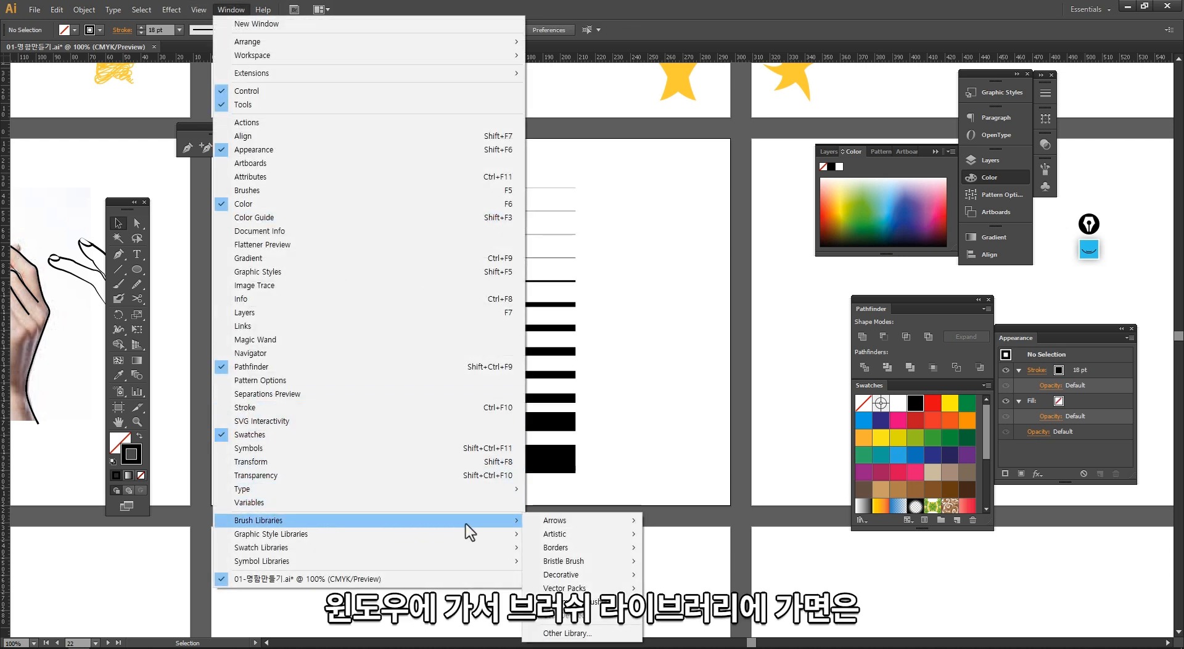
mouse_move(561, 523)
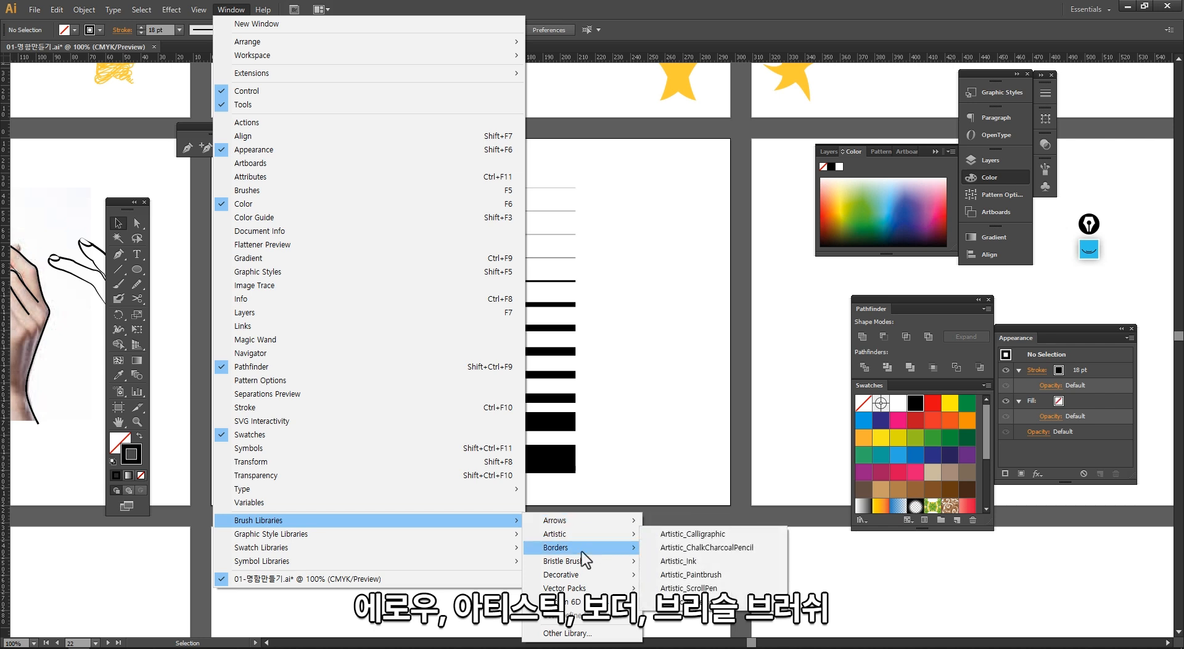
mouse_move(581, 564)
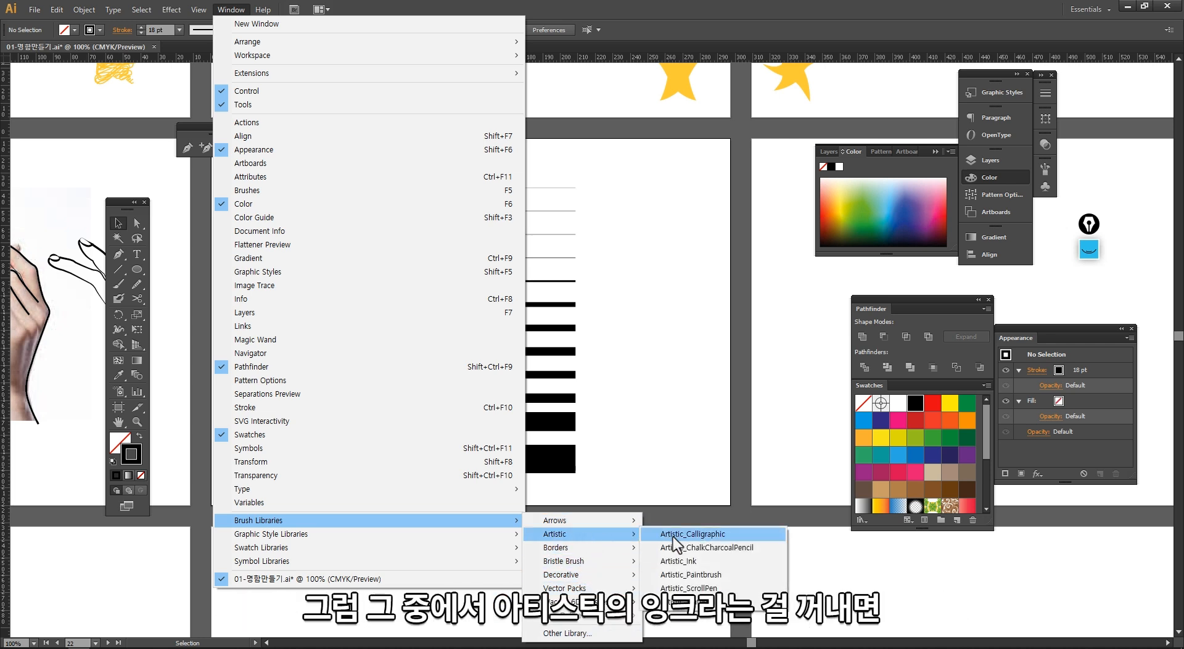
left_click(679, 561)
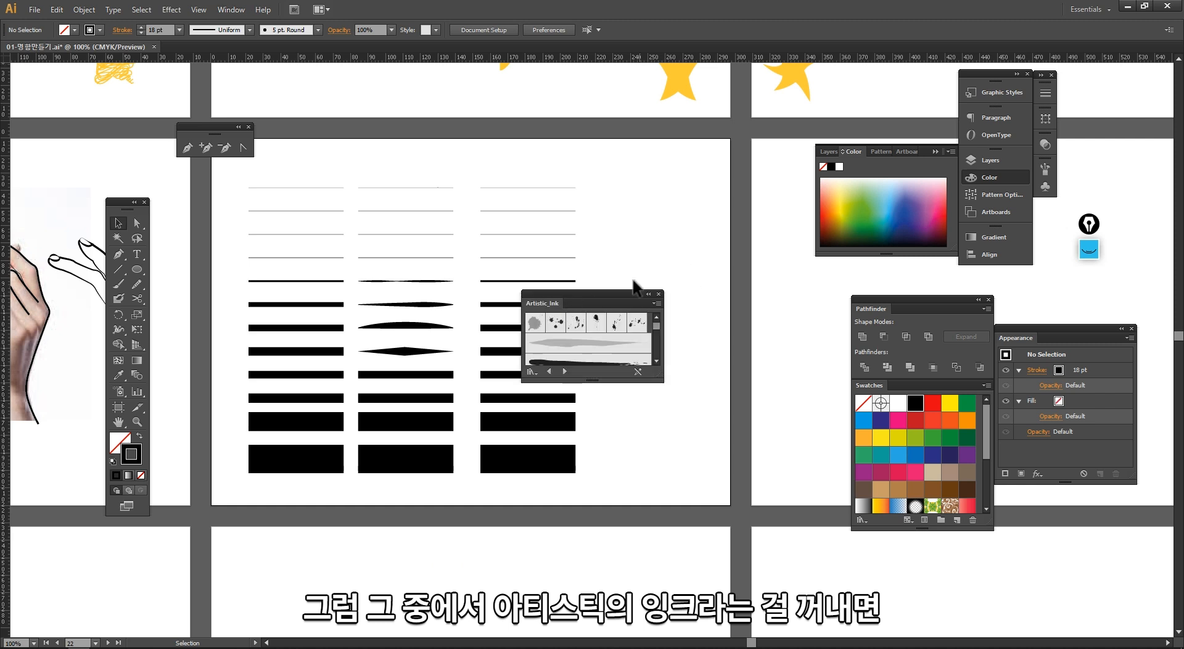
Step: Enlarge the Artistic_Ink brush library panel and page through the other brush libraries before returning to Artistic_Ink
left_click_drag(619, 290, 710, 147)
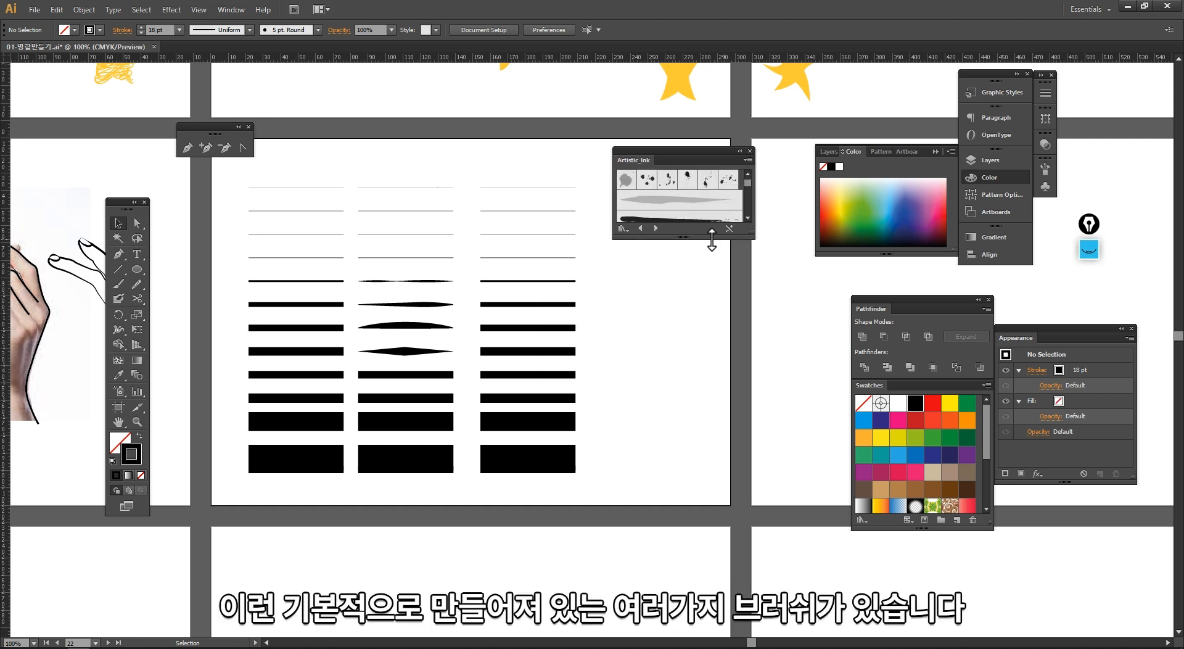
left_click_drag(712, 239, 707, 568)
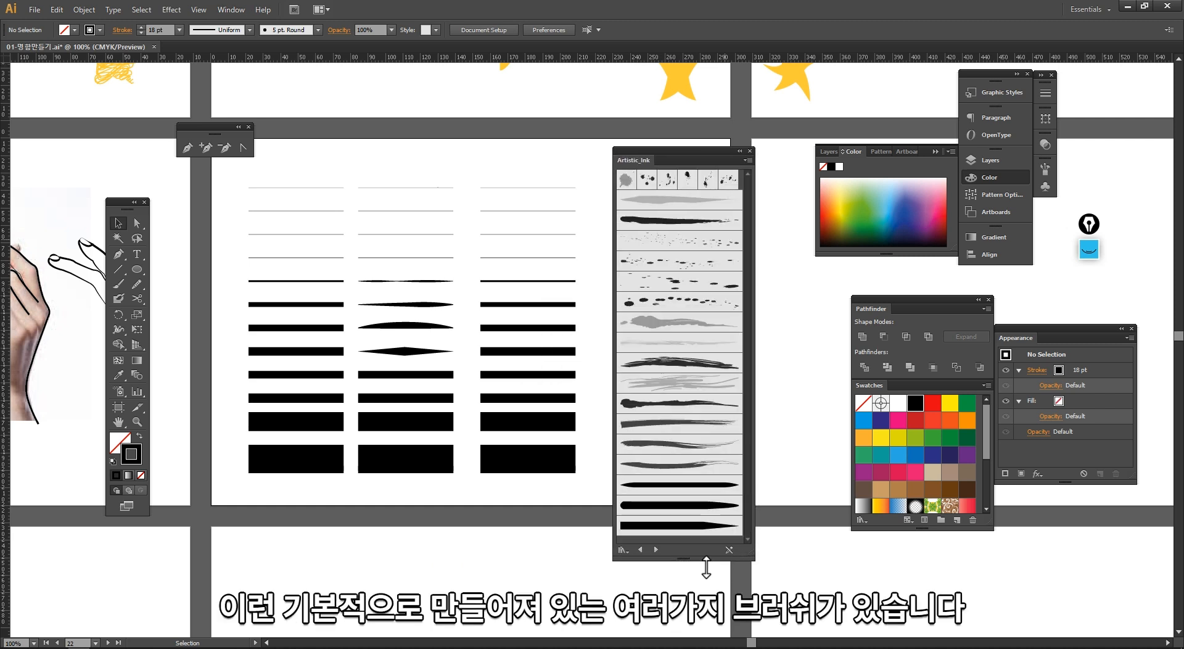
left_click_drag(699, 158, 727, 113)
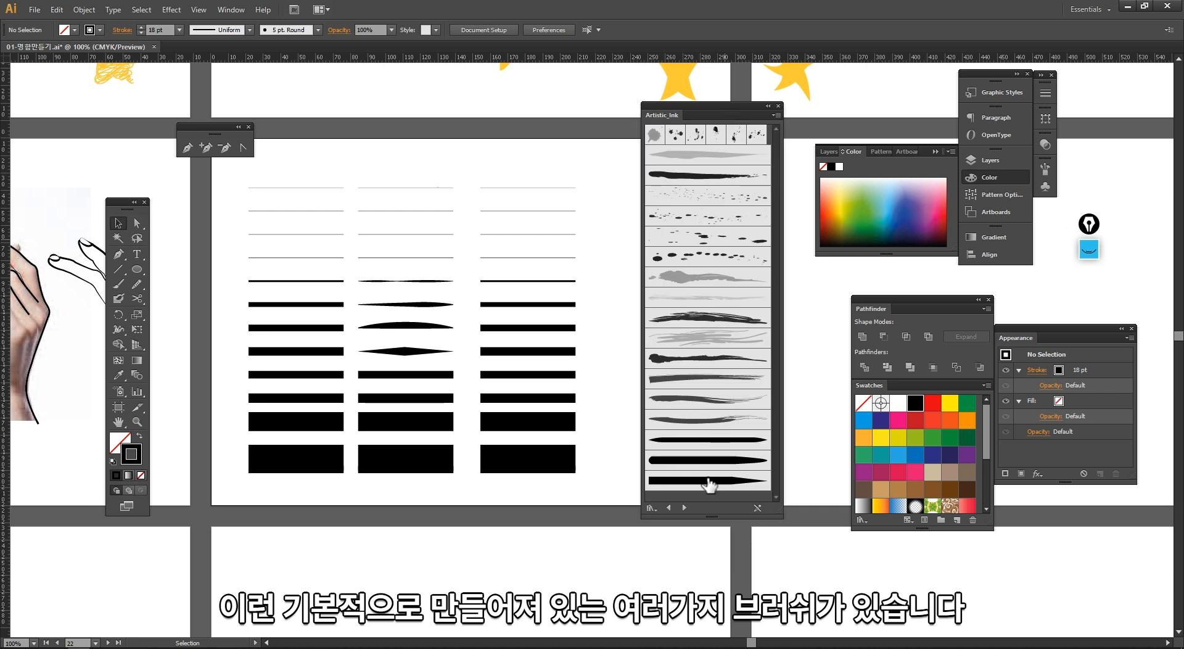
left_click(683, 507)
left_click(684, 507)
left_click(683, 507)
left_click(683, 507)
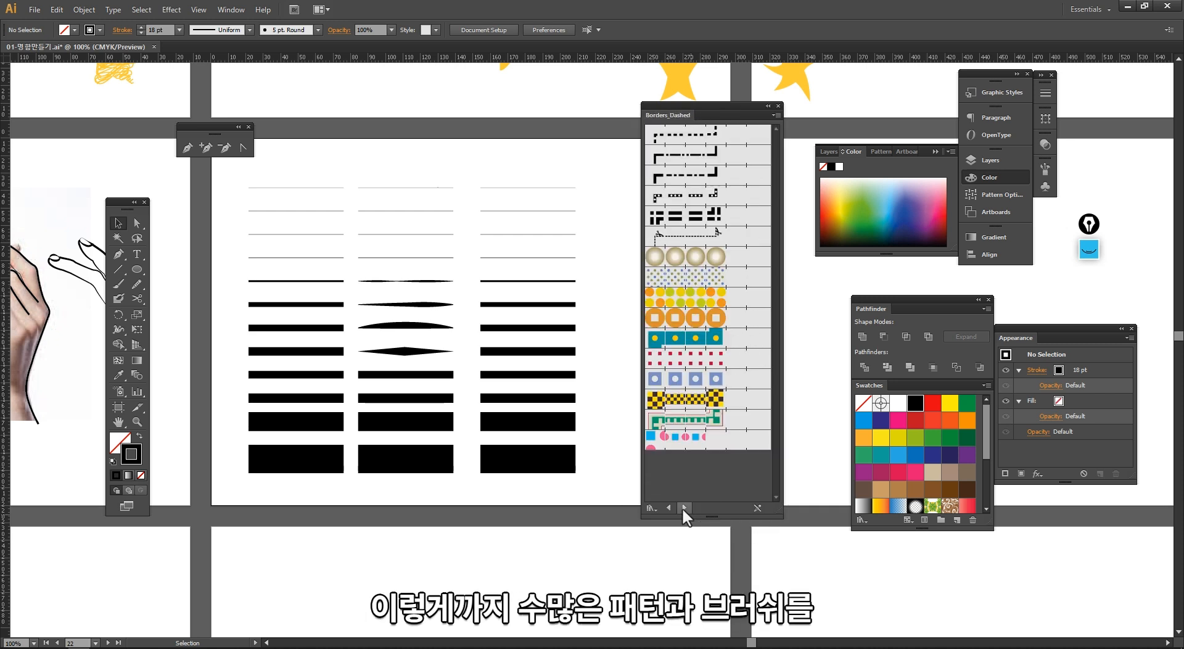
left_click(683, 507)
left_click(683, 507)
left_click(684, 507)
left_click(684, 507)
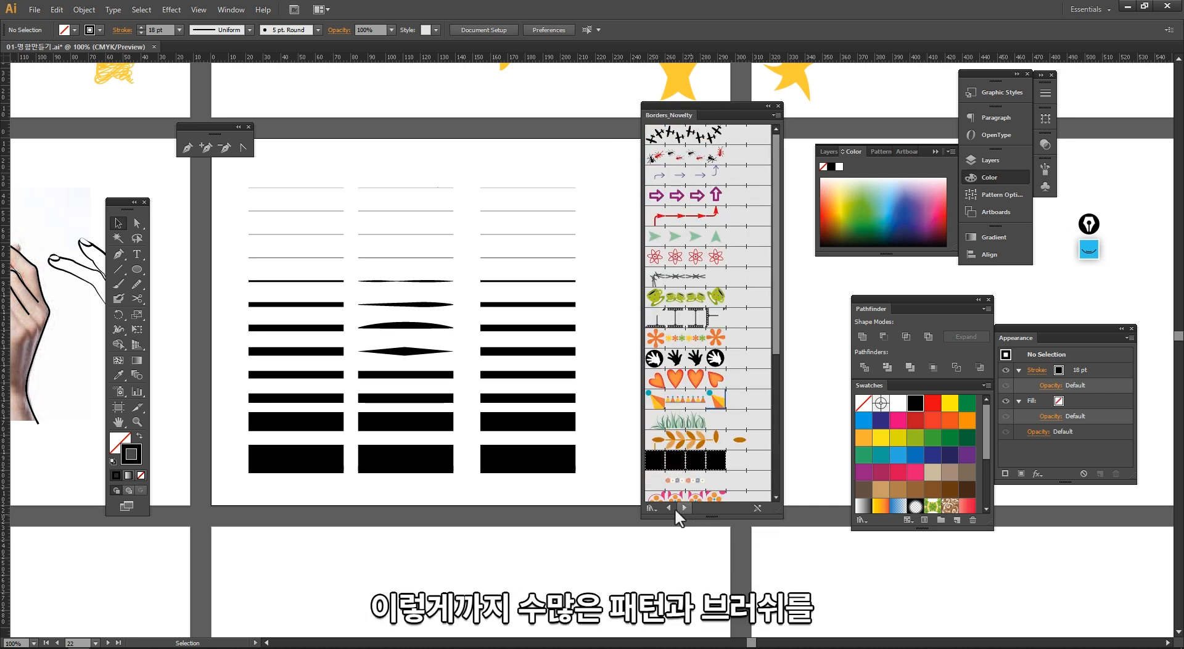
left_click(667, 507)
left_click(666, 507)
left_click(666, 507)
left_click(667, 507)
left_click(666, 507)
left_click(666, 508)
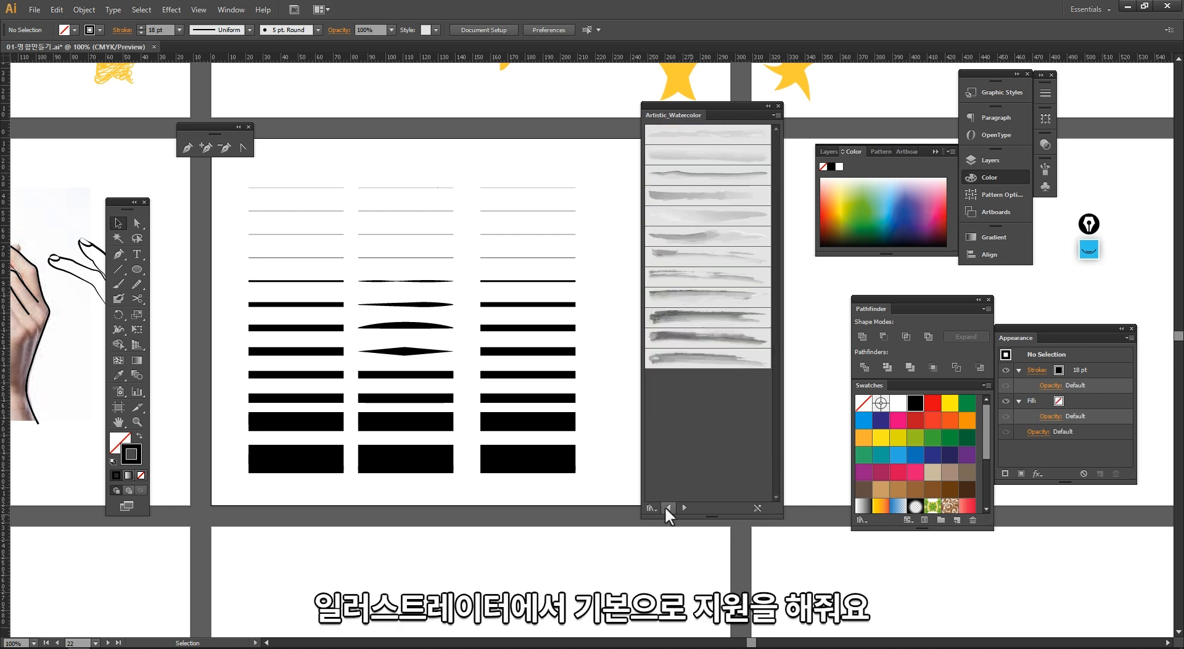
left_click(666, 507)
left_click(666, 507)
left_click(667, 507)
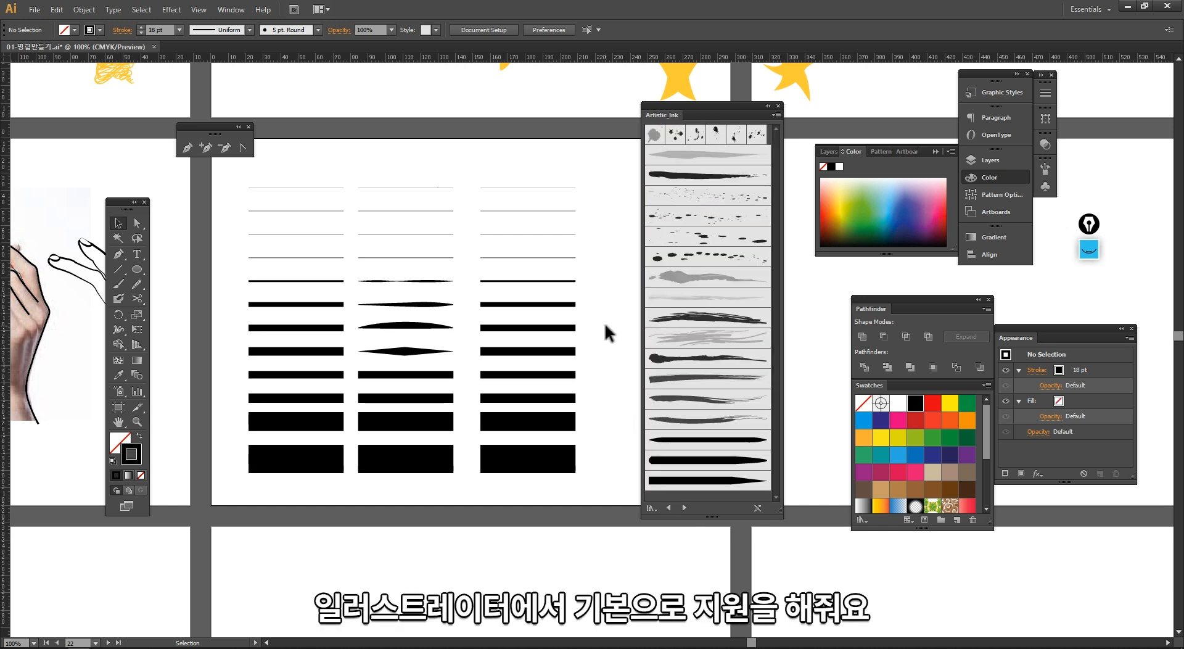
Step: Apply different Artistic_Ink brushes to the first five lines of the third column
left_click(561, 188)
left_click(667, 176)
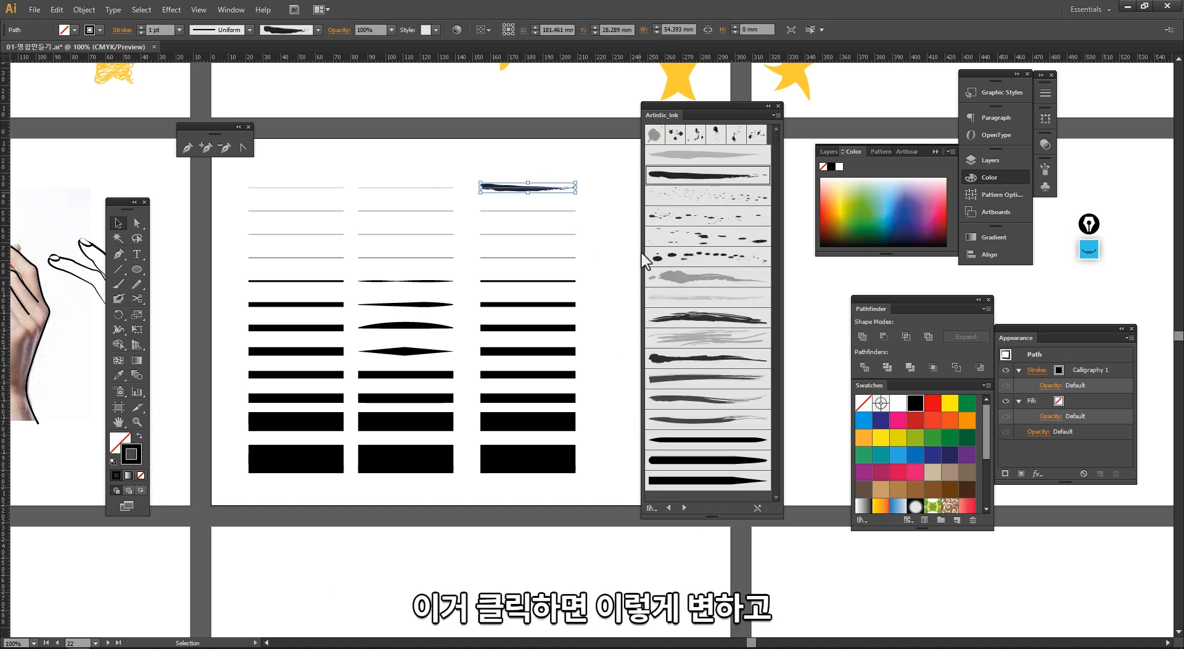
left_click(599, 224)
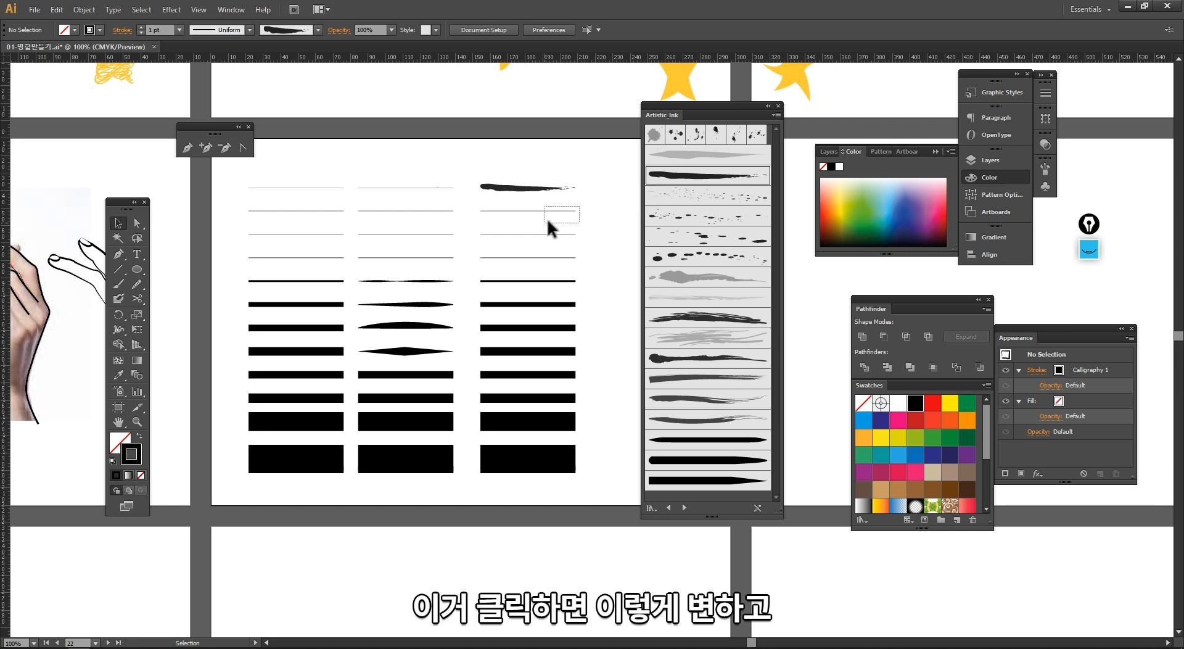
left_click_drag(548, 220, 557, 241)
left_click(660, 219)
left_click(600, 240)
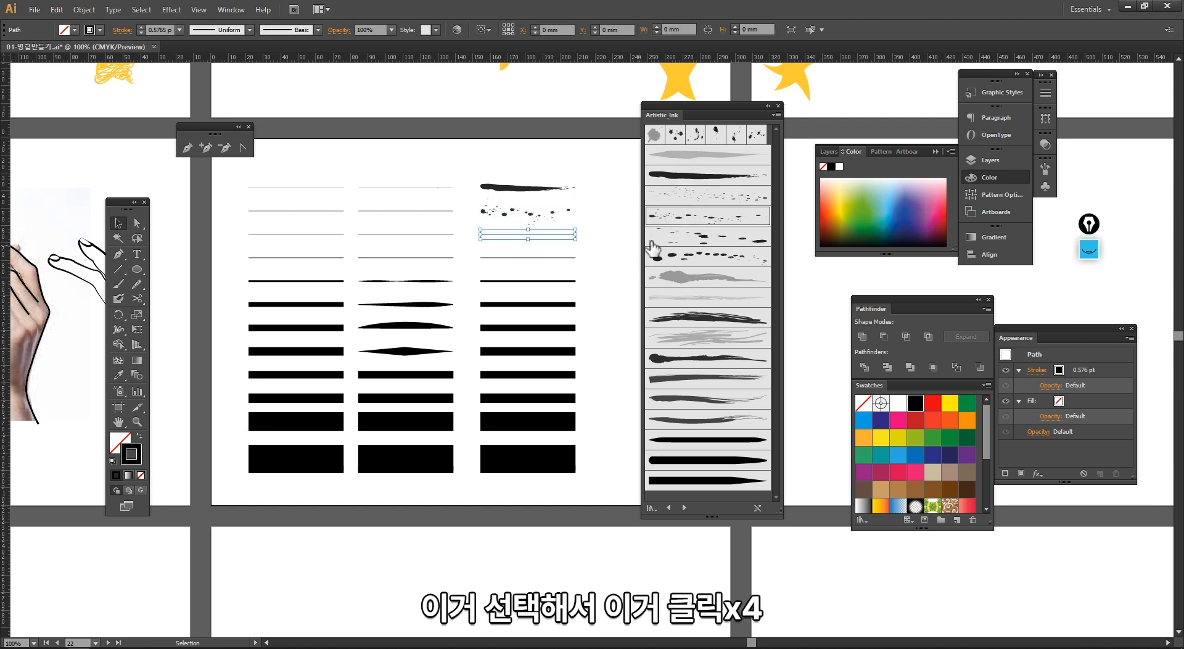
left_click(652, 247)
left_click(608, 264)
left_click_drag(558, 295, 549, 278)
left_click(668, 276)
left_click(583, 308)
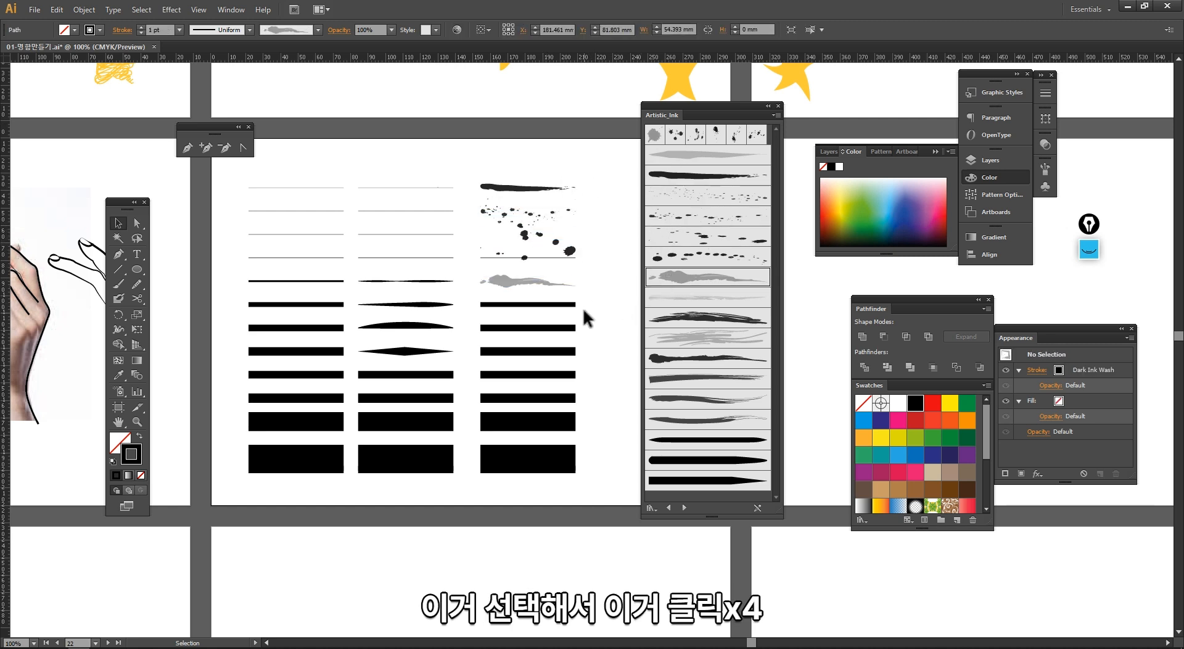
Step: Apply more Artistic_Ink brushes, including Marker - Rough, to the following lines of the third column
left_click_drag(583, 314, 555, 336)
left_click(660, 318)
left_click(613, 343)
mouse_move(547, 387)
left_mouse_down()
mouse_move(559, 367)
mouse_move(559, 392)
left_mouse_up()
left_click(670, 359)
left_click(602, 382)
left_click(675, 399)
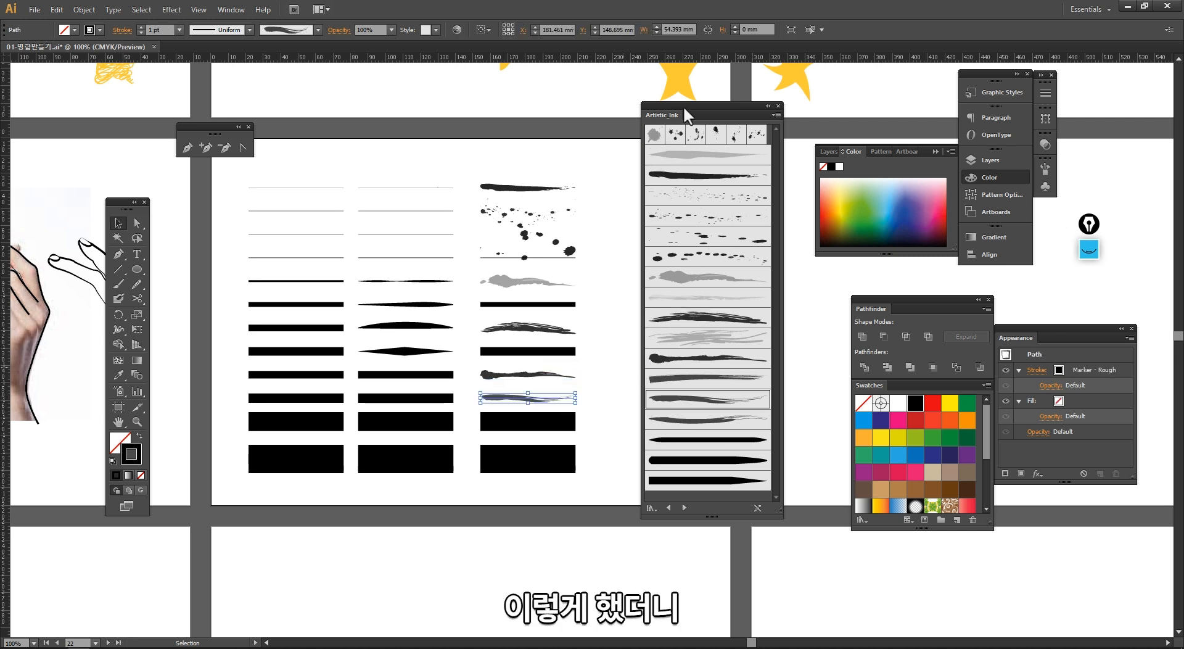
Step: Apply the Ink Spots brush to the line below the wash stroke in the third column
left_click_drag(683, 108, 731, 86)
left_click(639, 256)
left_click_drag(426, 123, 632, 490)
left_click_drag(570, 436, 390, 409)
left_click(451, 320)
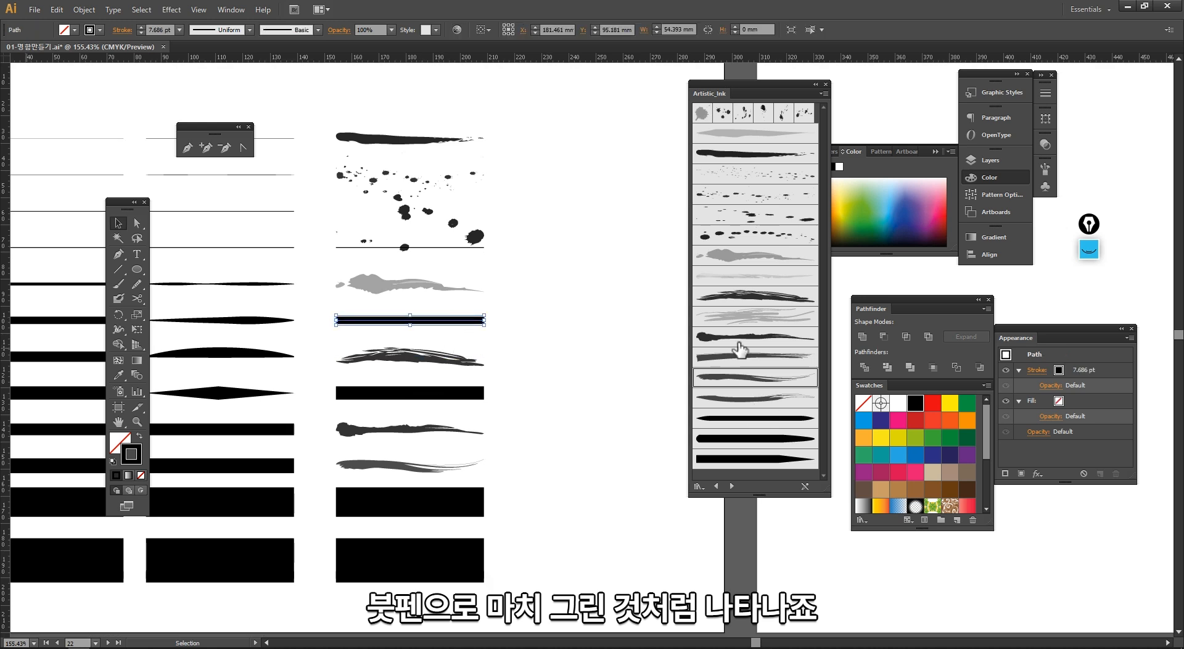
left_click(741, 113)
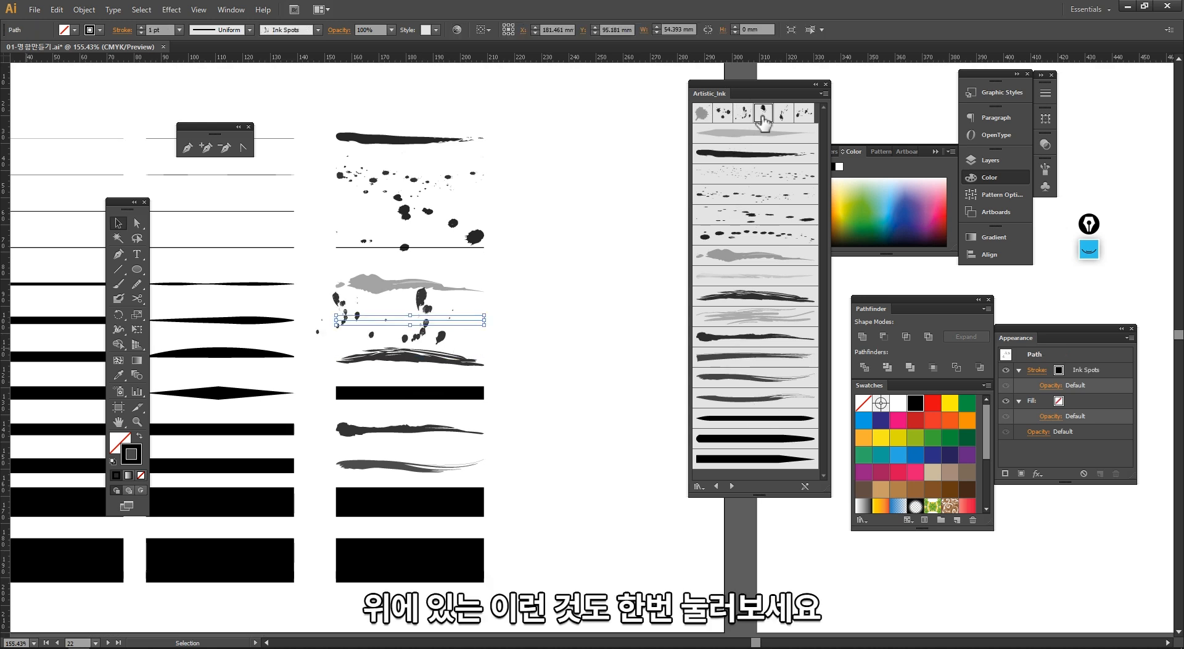
left_click(763, 115)
left_click(742, 116)
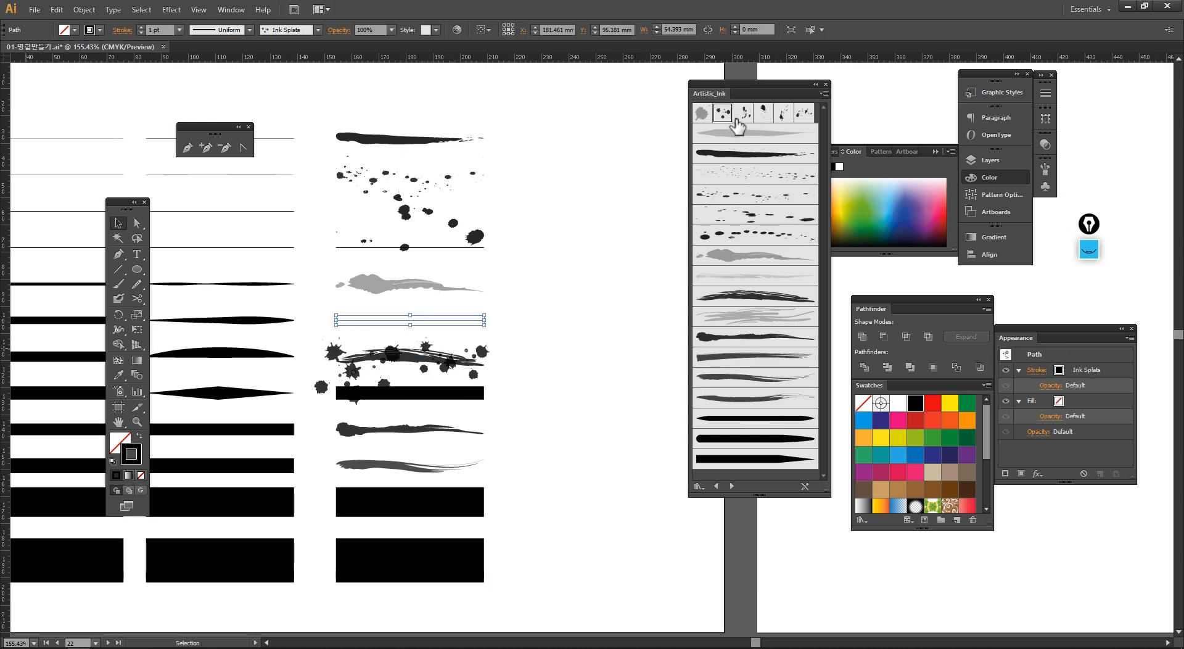
left_click(531, 324)
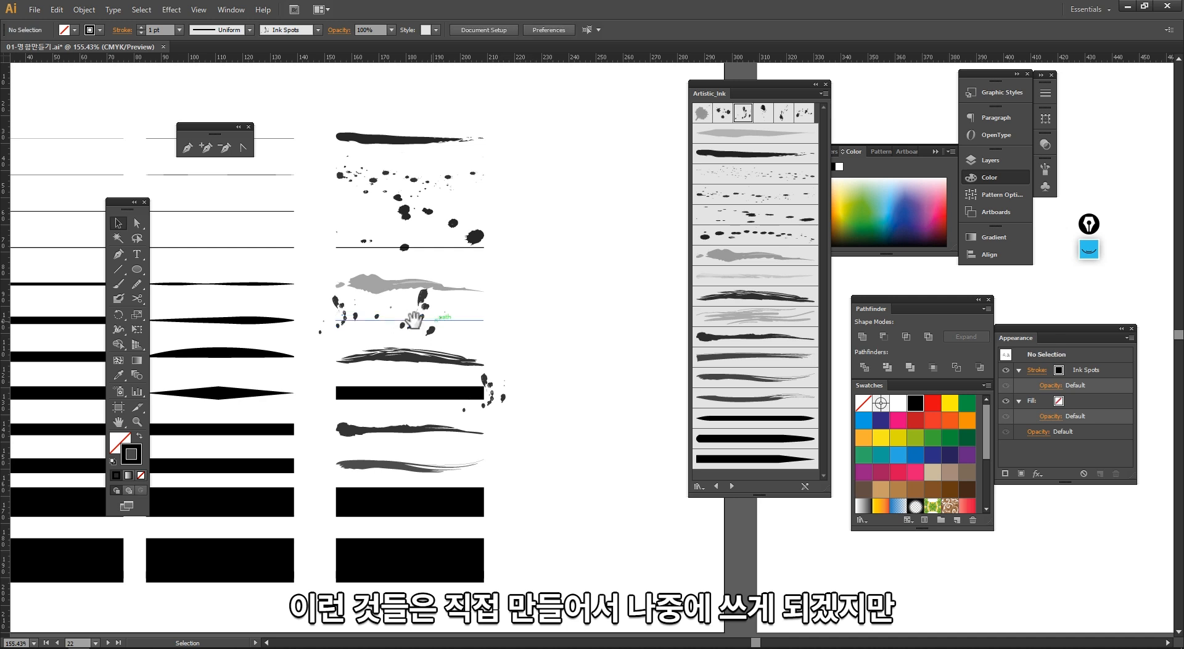
Step: Zoom in to inspect the ink brush strokes up close and zoom back out
key("ctrl+space")
left_click_drag(309, 222, 522, 423)
left_click_drag(510, 211, 642, 401)
left_click(610, 423, "ctrl+alt")
left_click(610, 423, "ctrl+alt")
left_click(608, 421, "ctrl+alt")
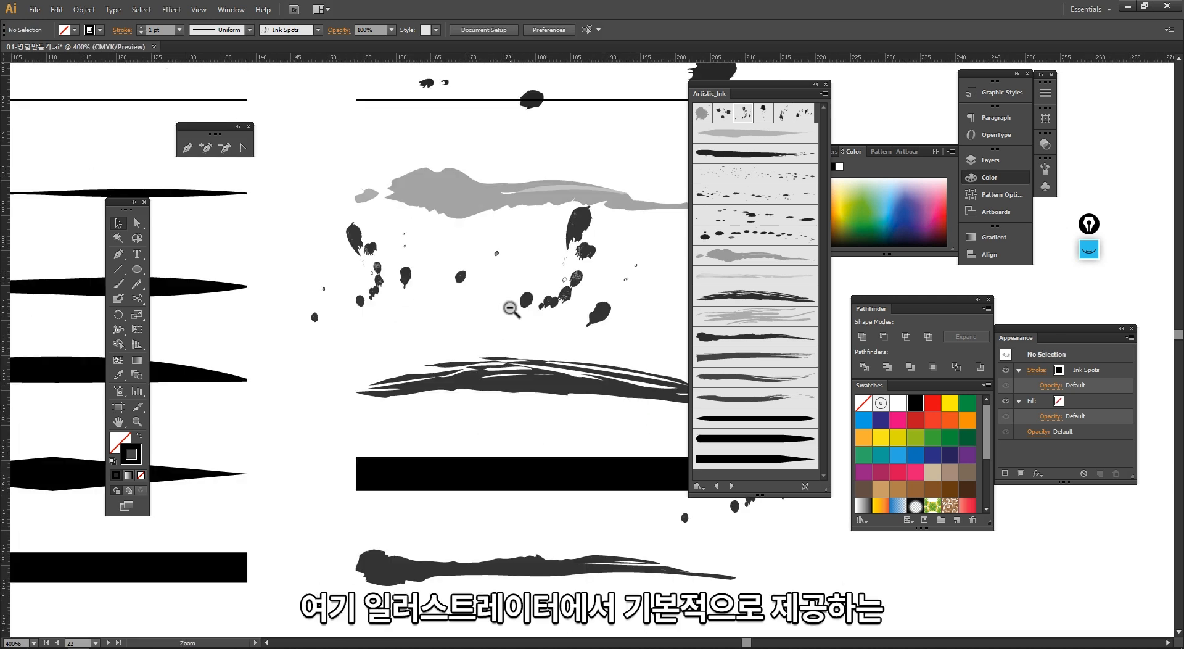
left_click(510, 306, "ctrl+alt")
left_click(511, 307, "ctrl+alt")
left_click(510, 306, "ctrl+alt")
left_click_drag(381, 271, 124, 139)
left_click(409, 296, "ctrl+alt")
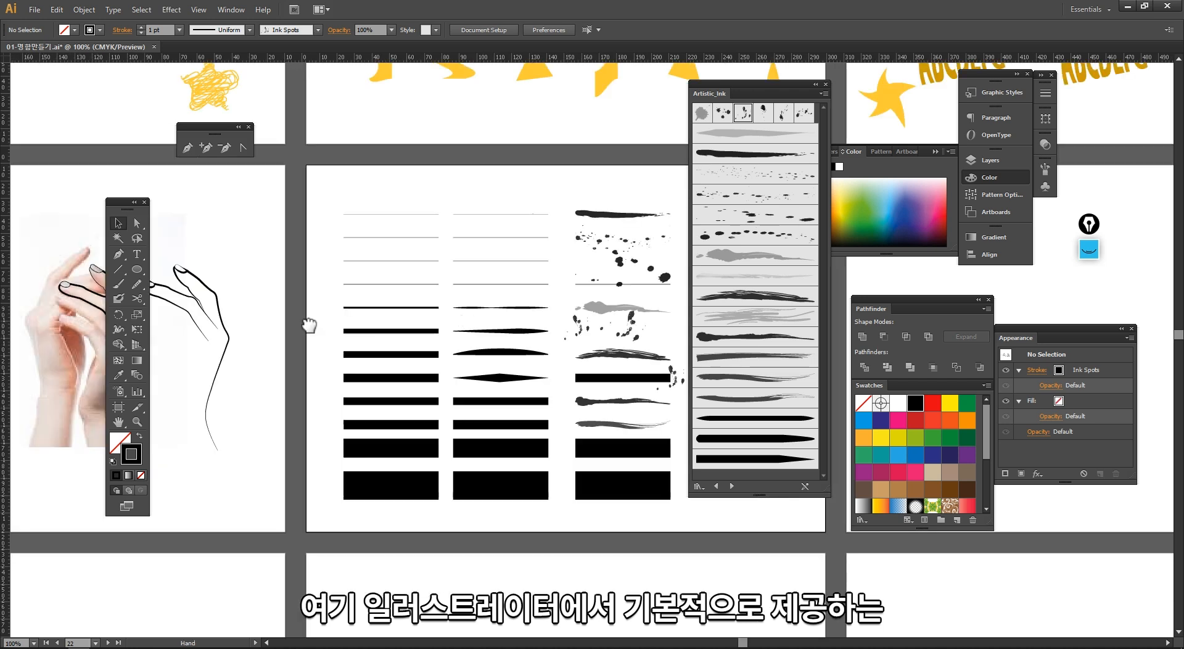
Step: Copy the left column to a fourth column and apply a Chalk Charcoal Pencil brush to all its lines
left_click_drag(309, 325, 138, 332)
mouse_move(219, 333)
left_mouse_down()
mouse_move(189, 522)
mouse_move(582, 502)
mouse_move(571, 515)
left_mouse_up()
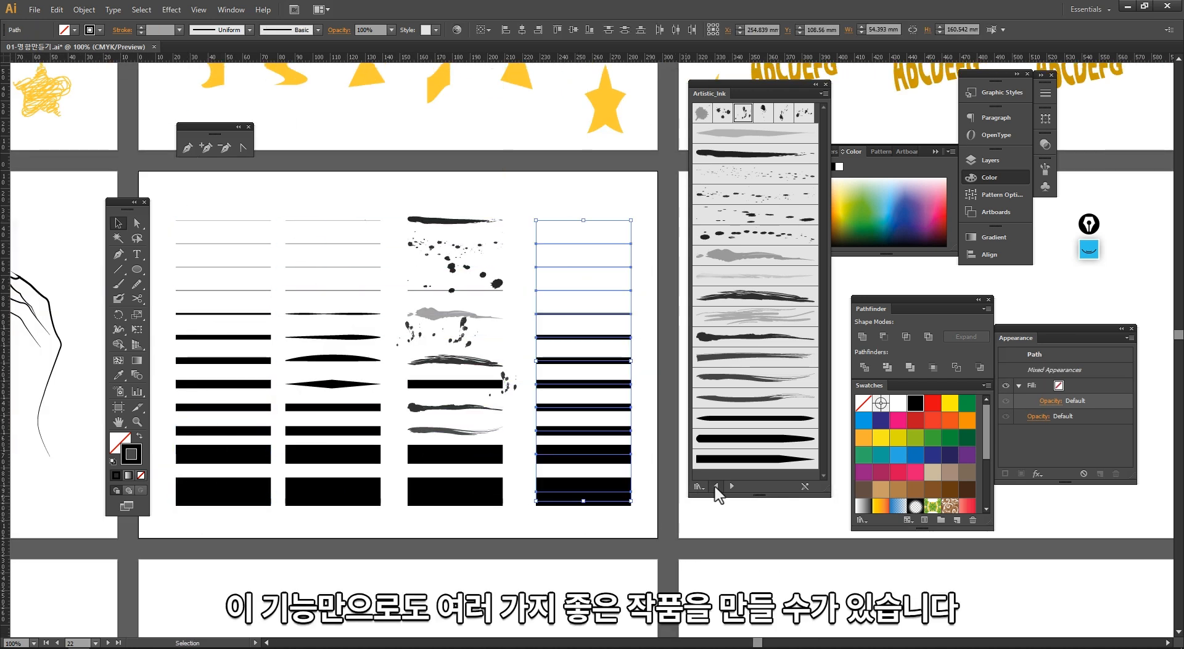
left_click(716, 486)
left_click(755, 439)
Step: Select all four columns and scale them narrower horizontally
left_click_drag(232, 193, 641, 246)
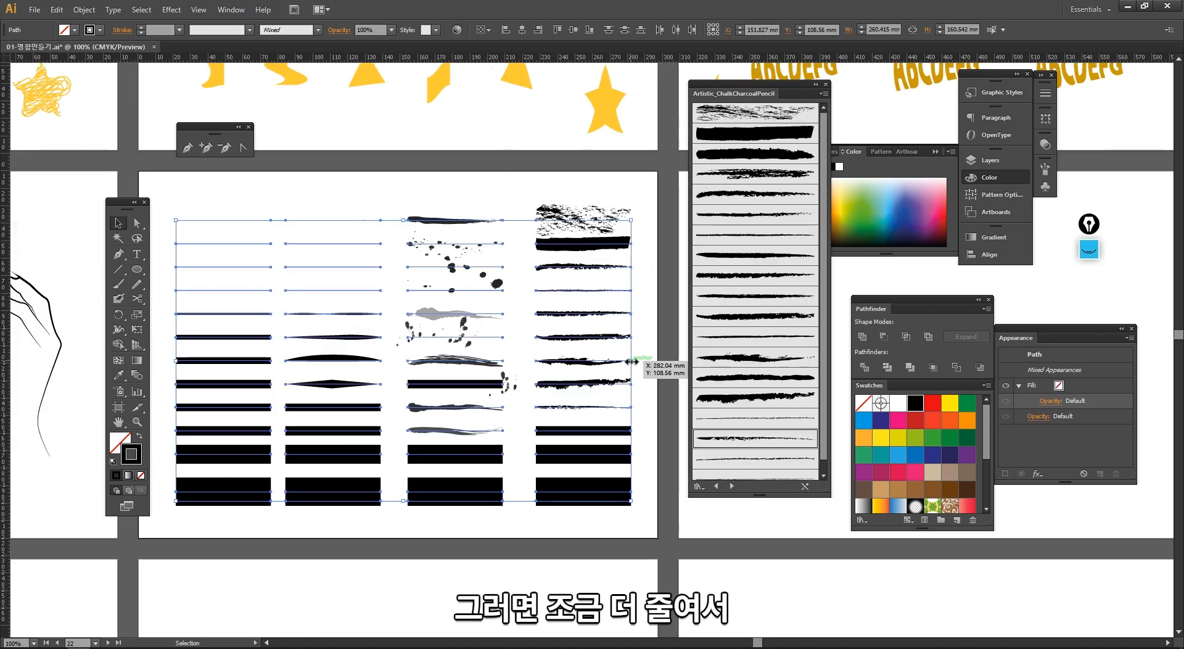
left_click_drag(631, 362, 506, 364)
left_click(542, 518)
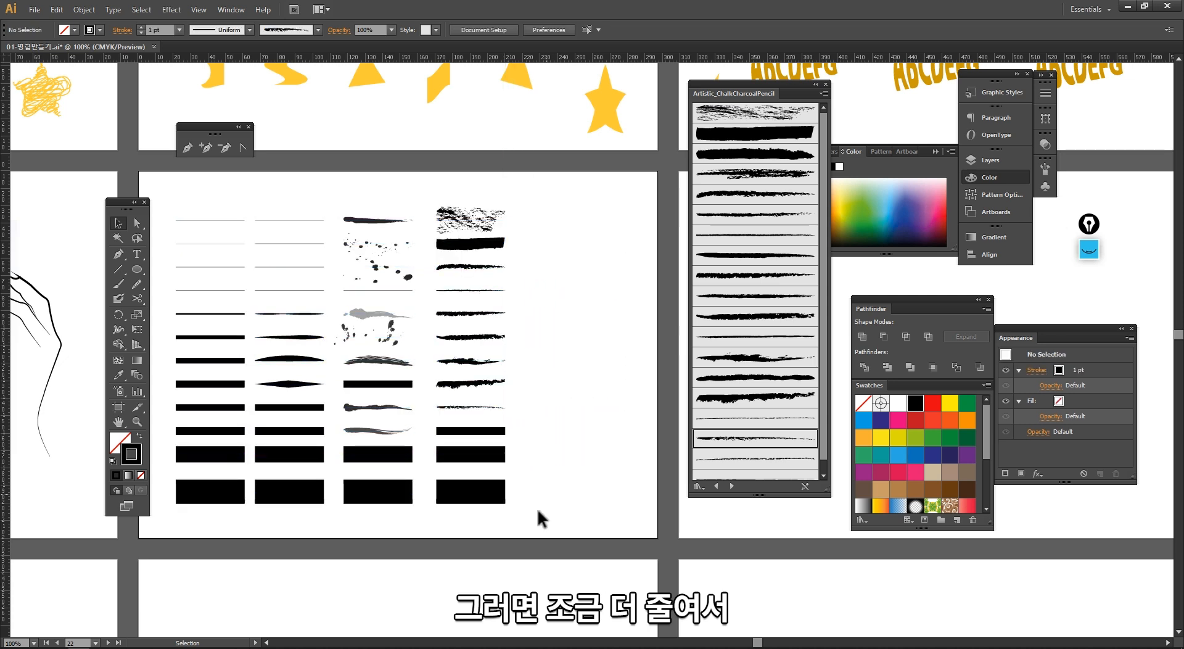
Step: Copy the left column to create a fifth column on the right
left_click(222, 494)
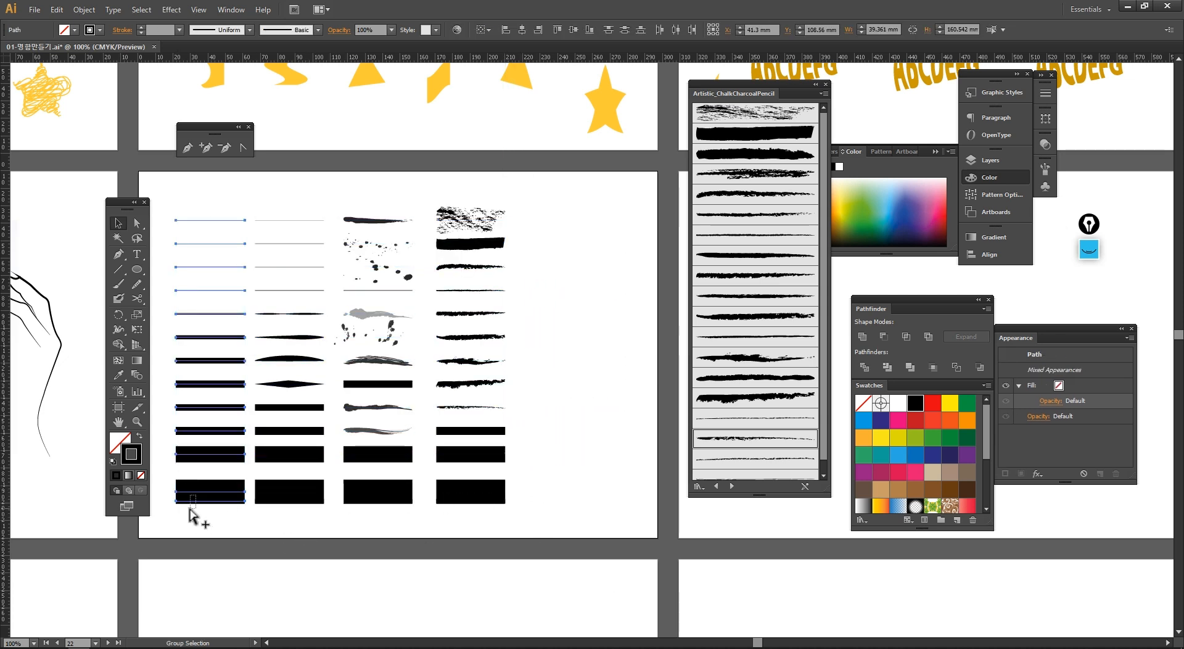
left_click_drag(206, 531, 179, 216)
mouse_move(191, 502)
left_mouse_down()
mouse_move(594, 490)
mouse_move(555, 497)
left_mouse_up()
Step: Switch to the Artistic_Watercolor library and apply watercolor brushes to the first lines of the fifth column
left_click(716, 486)
left_click(731, 486)
left_click(732, 486)
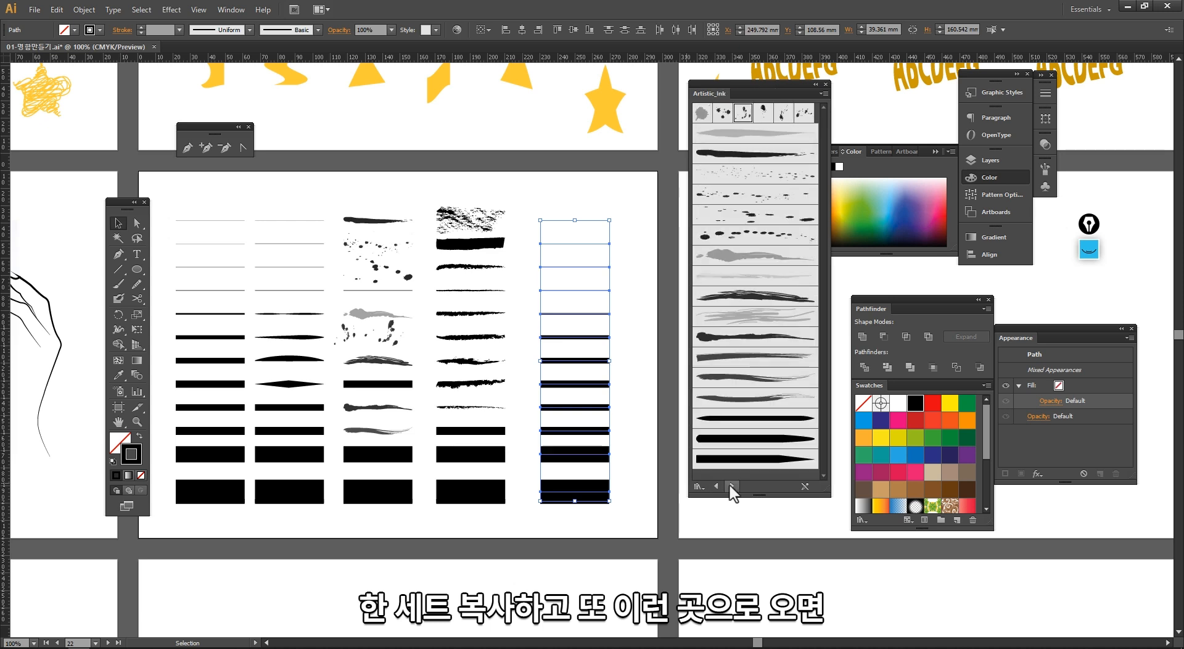
left_click(731, 486)
left_click(731, 486)
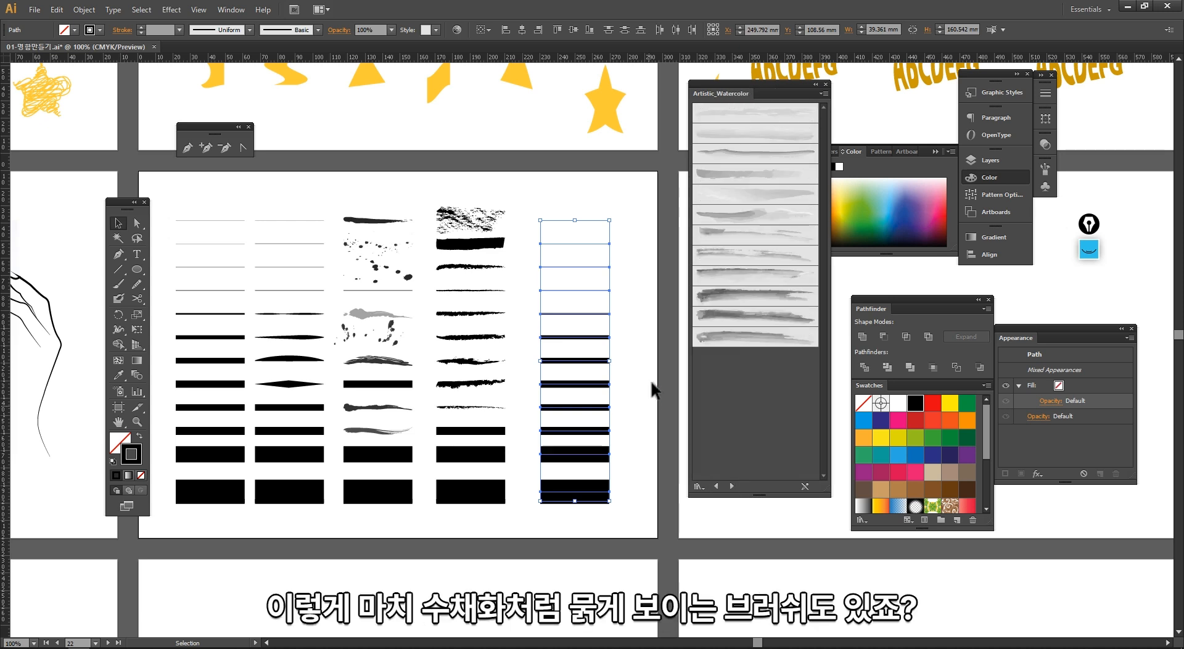
left_click(622, 233)
mouse_move(621, 231)
left_mouse_down()
mouse_move(601, 216)
mouse_move(628, 237)
mouse_move(599, 248)
left_mouse_up()
left_click(732, 113)
left_click(715, 153)
left_click(580, 266)
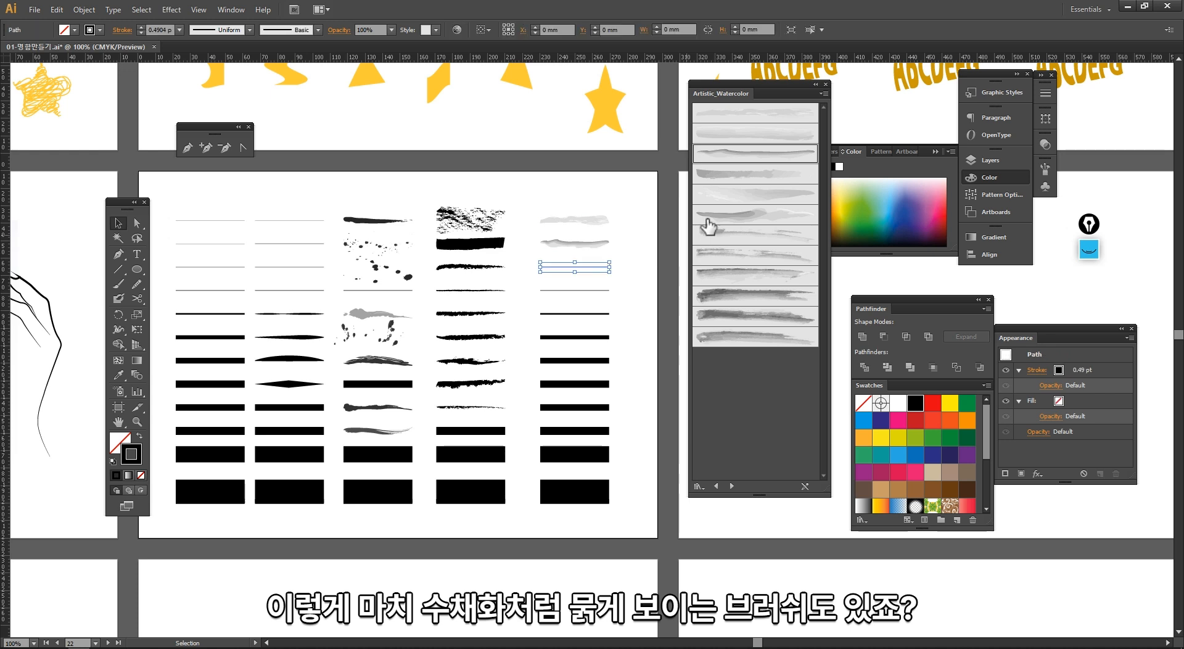
left_click(716, 216)
left_click(580, 290)
left_click(718, 256)
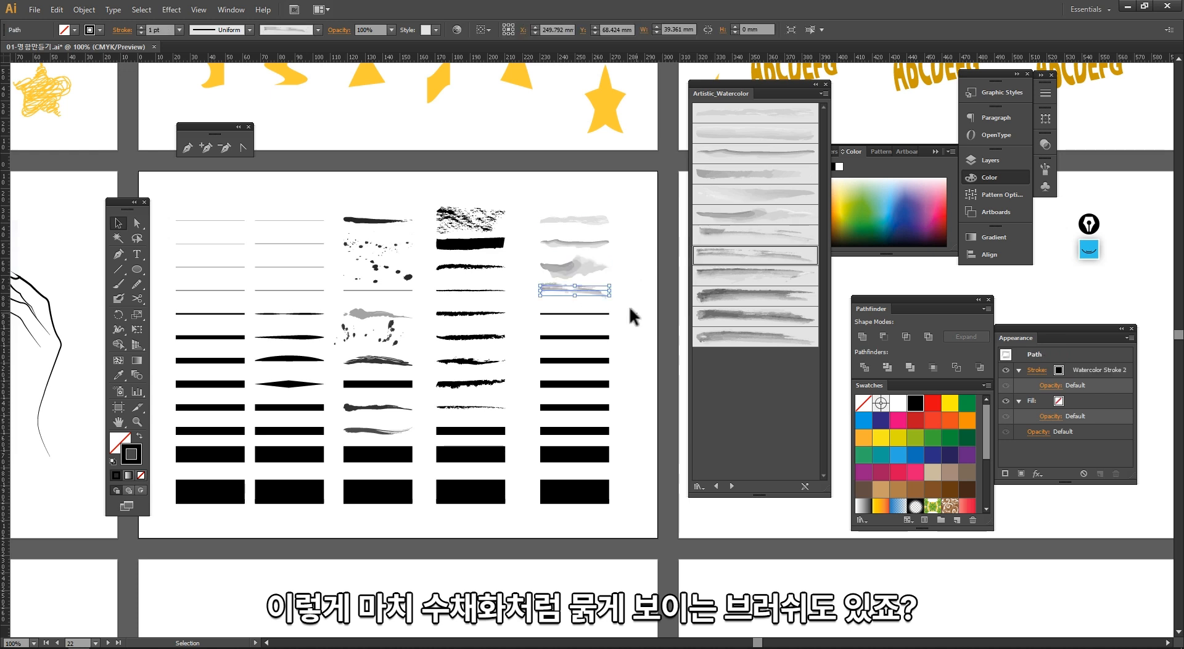
Step: Apply further watercolor brushes to the next lines of the fifth column
left_click(580, 313)
left_click(715, 296)
left_click(580, 337)
left_click(715, 317)
left_click(627, 356)
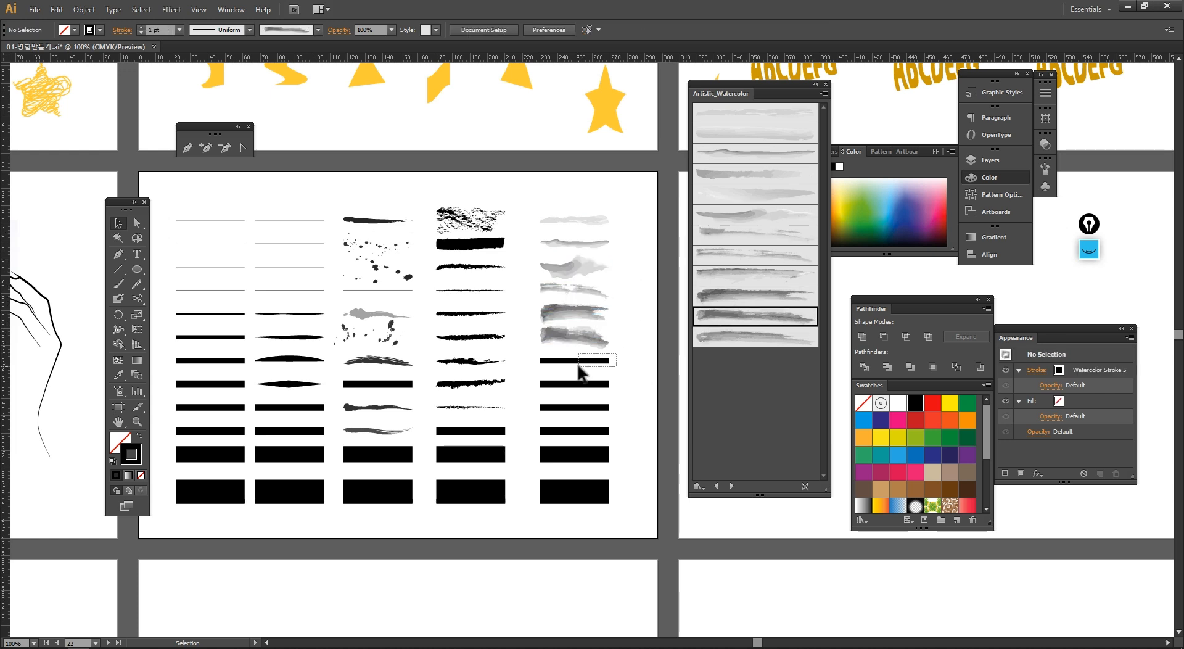
left_click(580, 361)
left_click(716, 336)
left_click(626, 417)
Step: Switch to the Artistic_ScrollPen library and apply Scroll Pen brushes to two lines of the fifth column
left_click(732, 488)
left_click(733, 488)
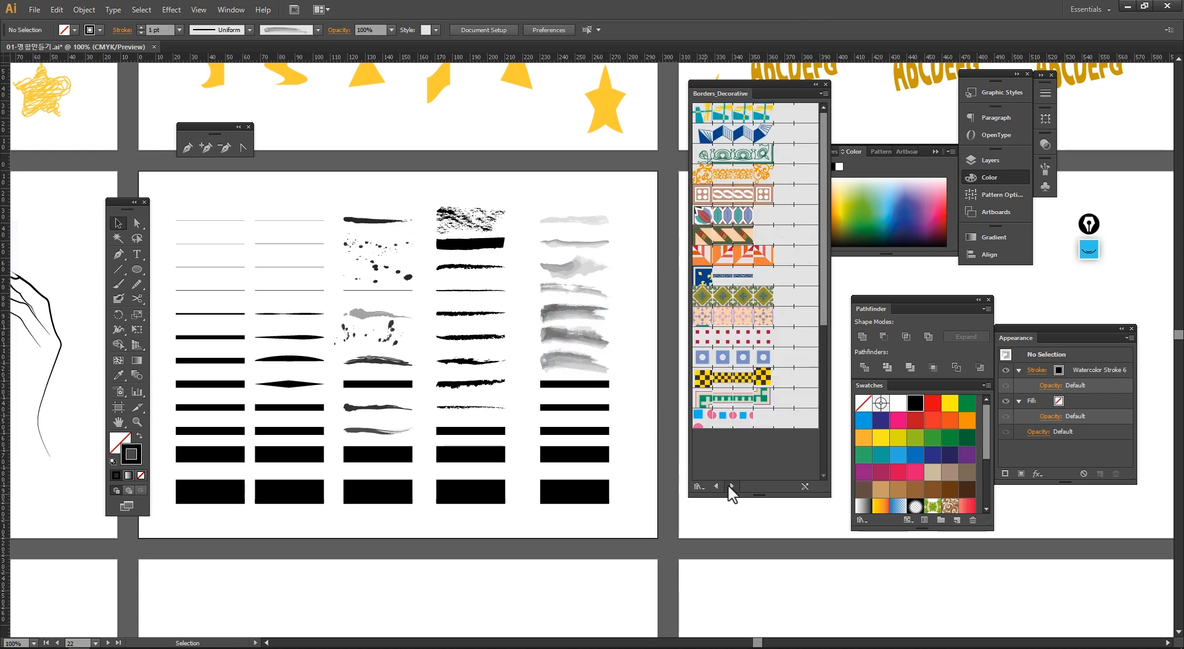
left_click(732, 488)
left_click(719, 486)
left_click(719, 486)
left_click(719, 486)
left_click(720, 486)
left_click(719, 486)
left_click(733, 486)
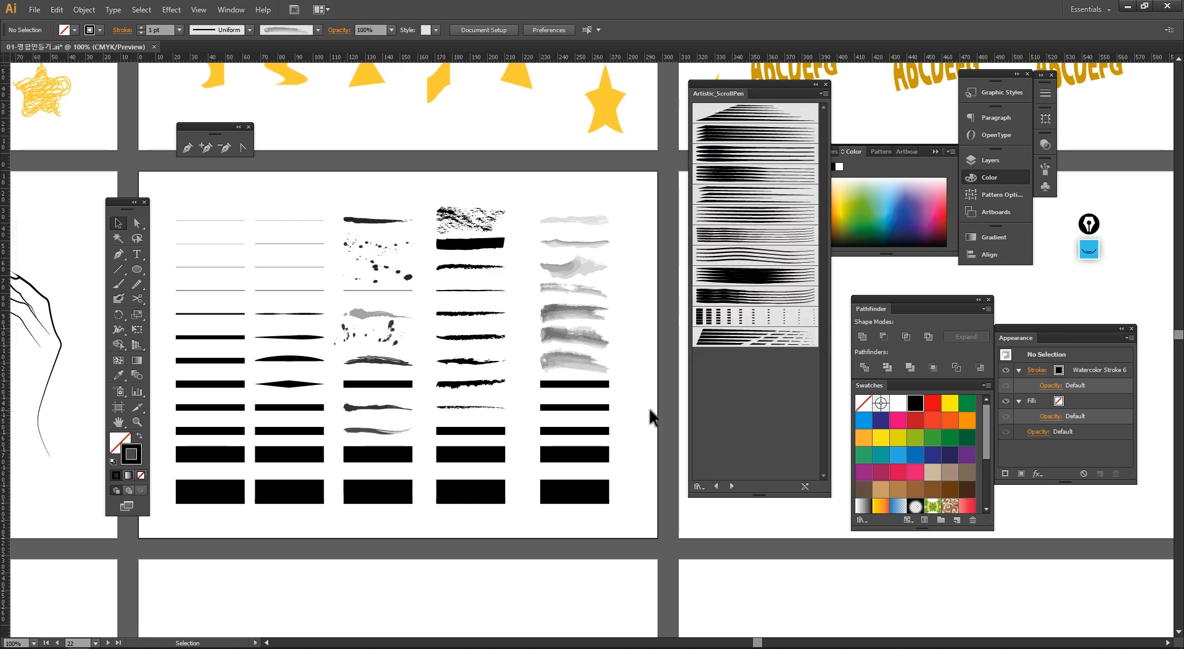
left_click(606, 385)
left_click(719, 297)
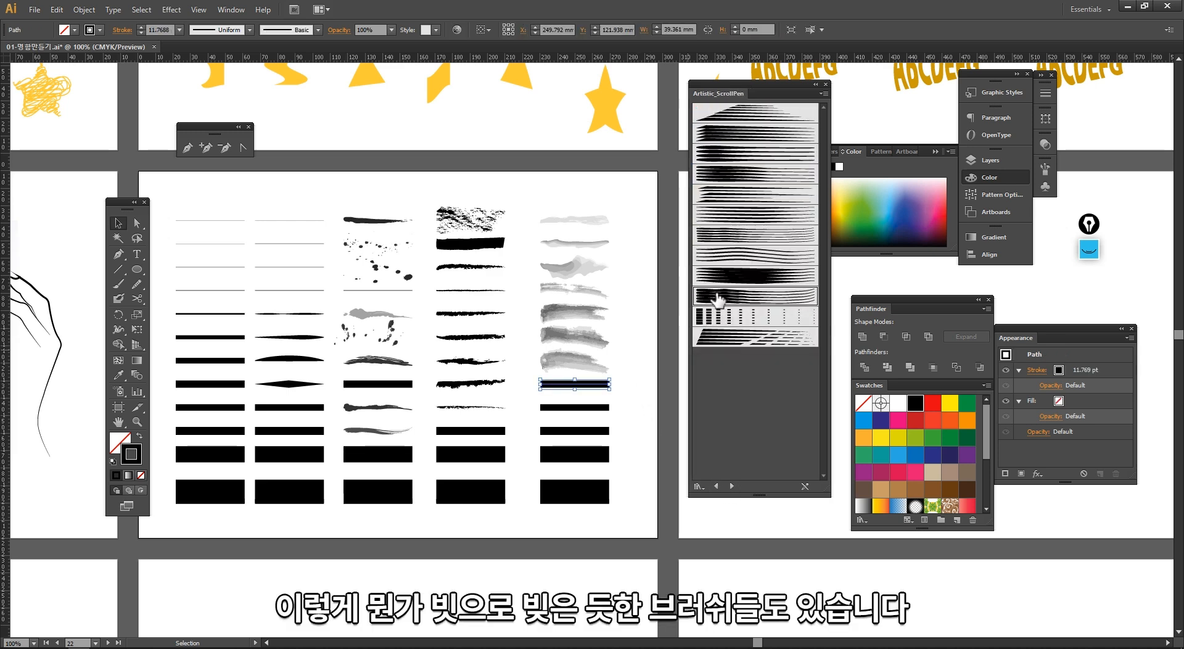
left_click(607, 407)
left_click(734, 316)
Step: Apply Scroll Pen brushes to the remaining bottom lines of the fifth column
left_click(607, 438)
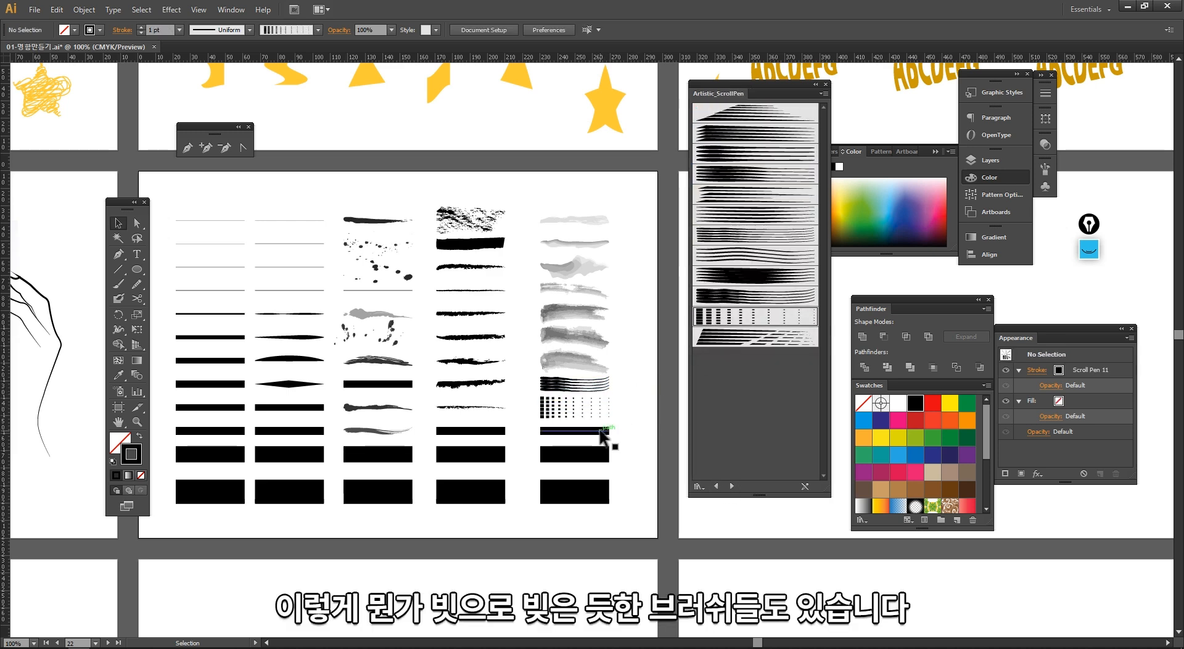
left_click(605, 431)
left_click(731, 240)
left_click(618, 457)
left_click(607, 455)
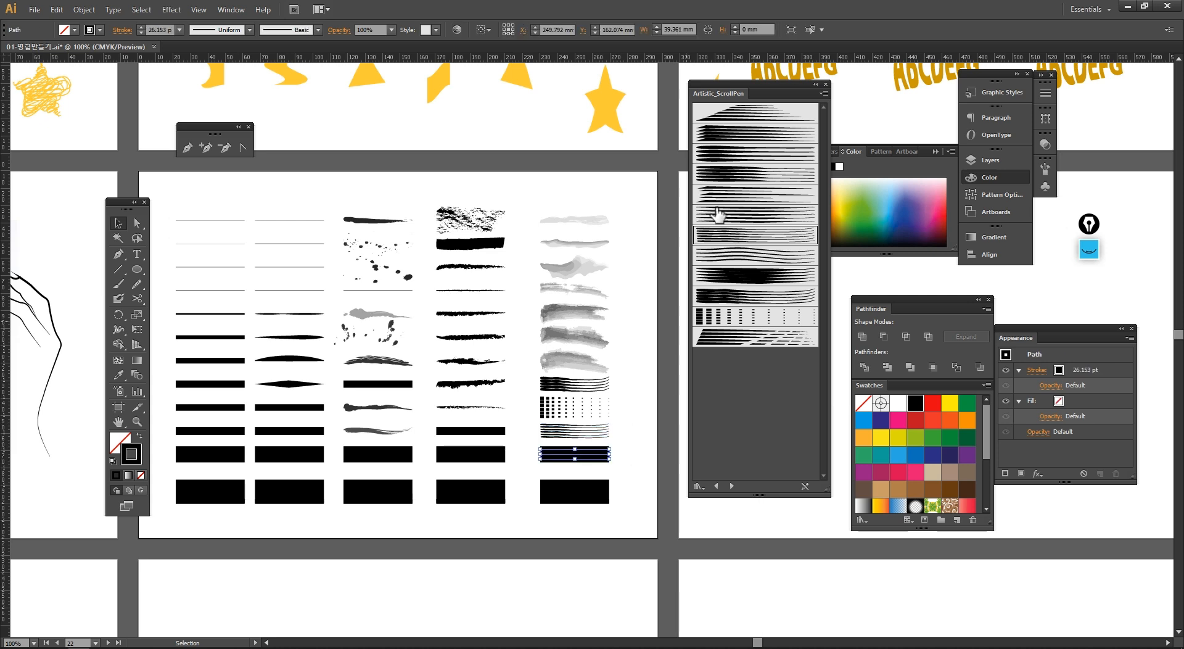
left_click(711, 210)
left_click(614, 486)
left_click(754, 154)
left_click(642, 345)
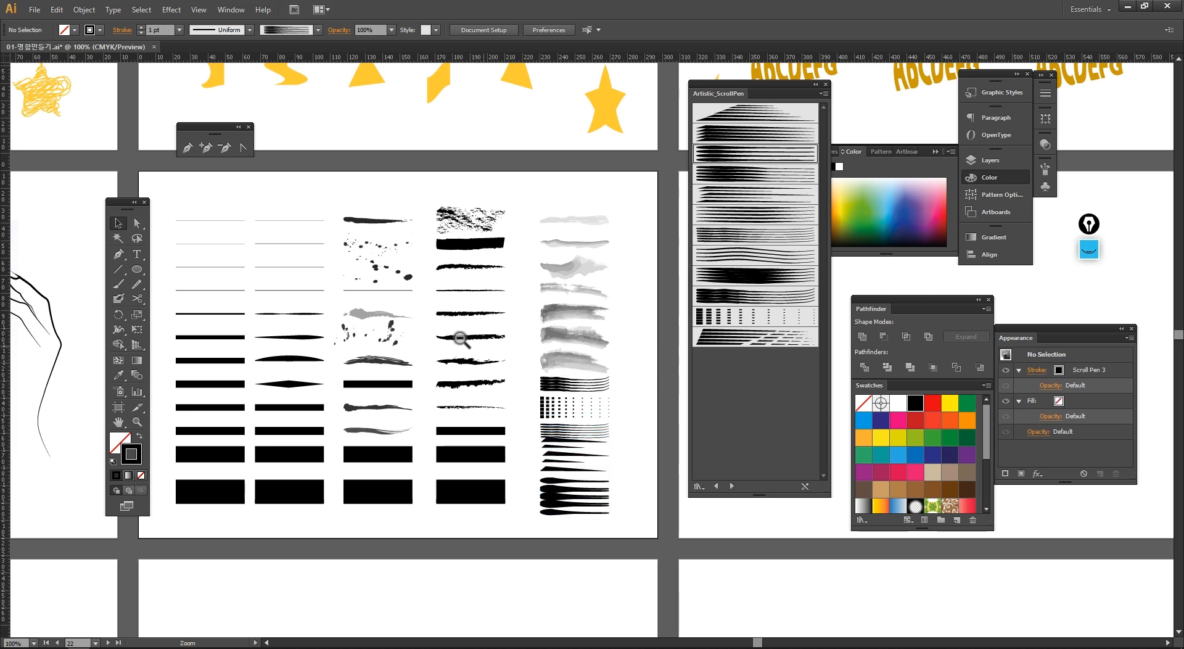
Step: Add the text label "Brush + stroke" above the sample columns
left_click_drag(166, 209, 208, 227)
left_click(137, 254)
left_click(199, 207)
type("Brush + stroke")
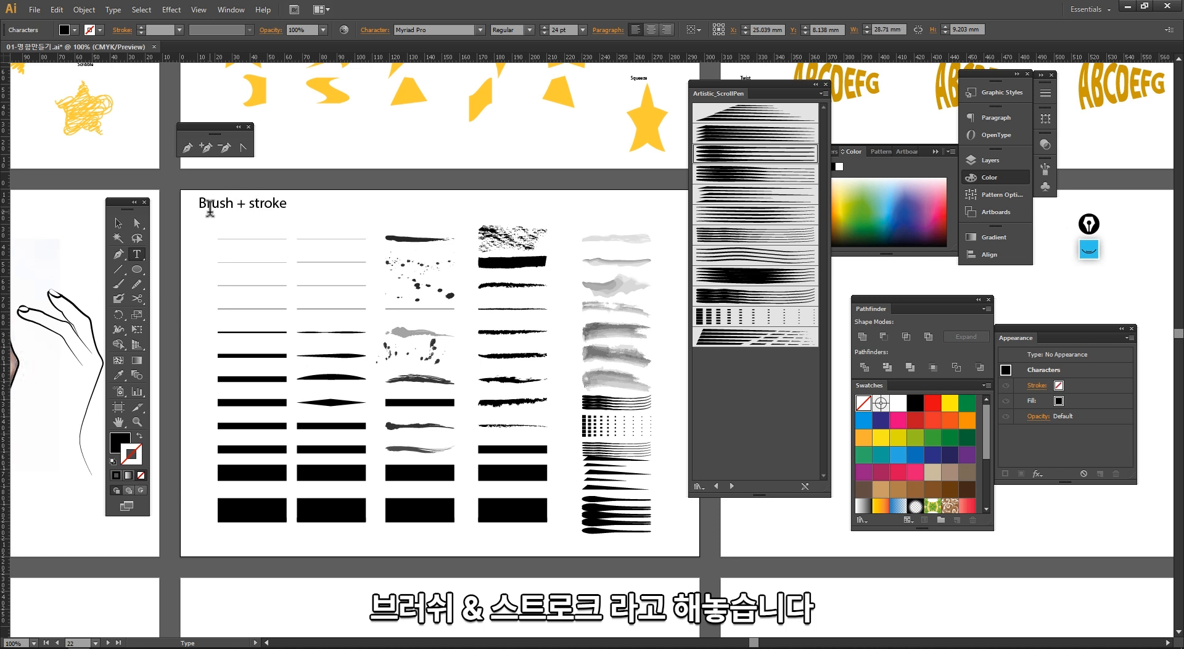
key("Escape")
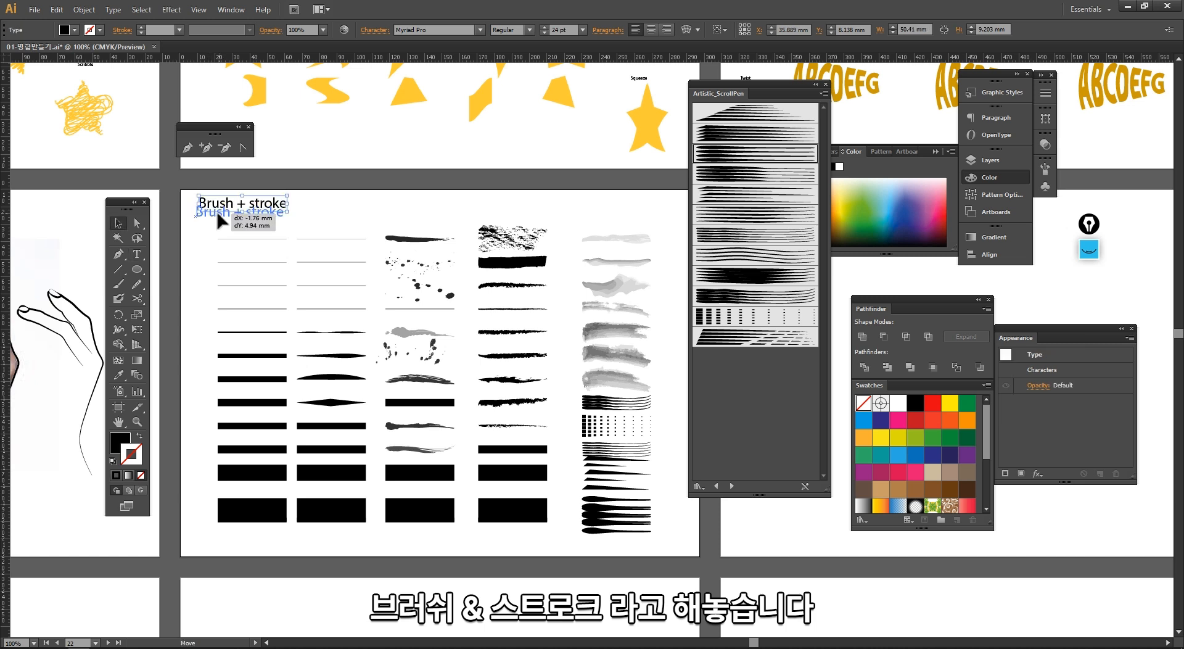
Step: Duplicate the "Brush + stroke" label onto the next artboard and edit its text to read "stroke"
left_click(343, 194)
left_click_drag(448, 234, 339, 231)
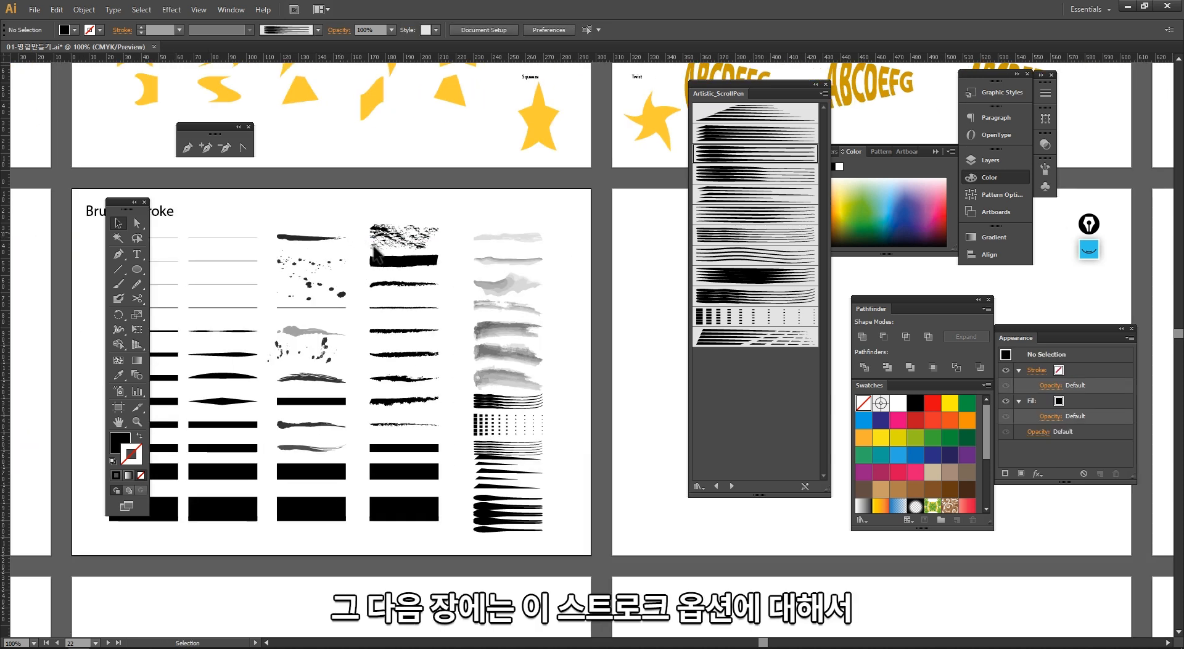
key("Tab")
left_click_drag(210, 195, 776, 196)
key("t")
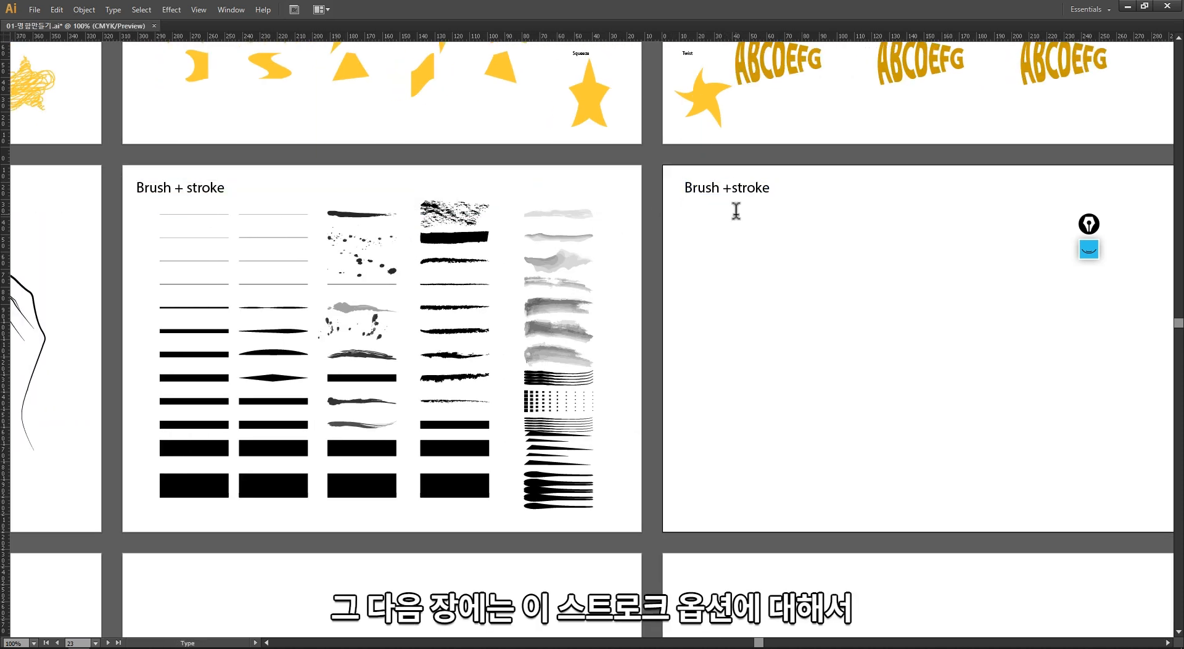
key("BackSpace")
key("BackSpace")
key("BackSpace")
key("Escape")
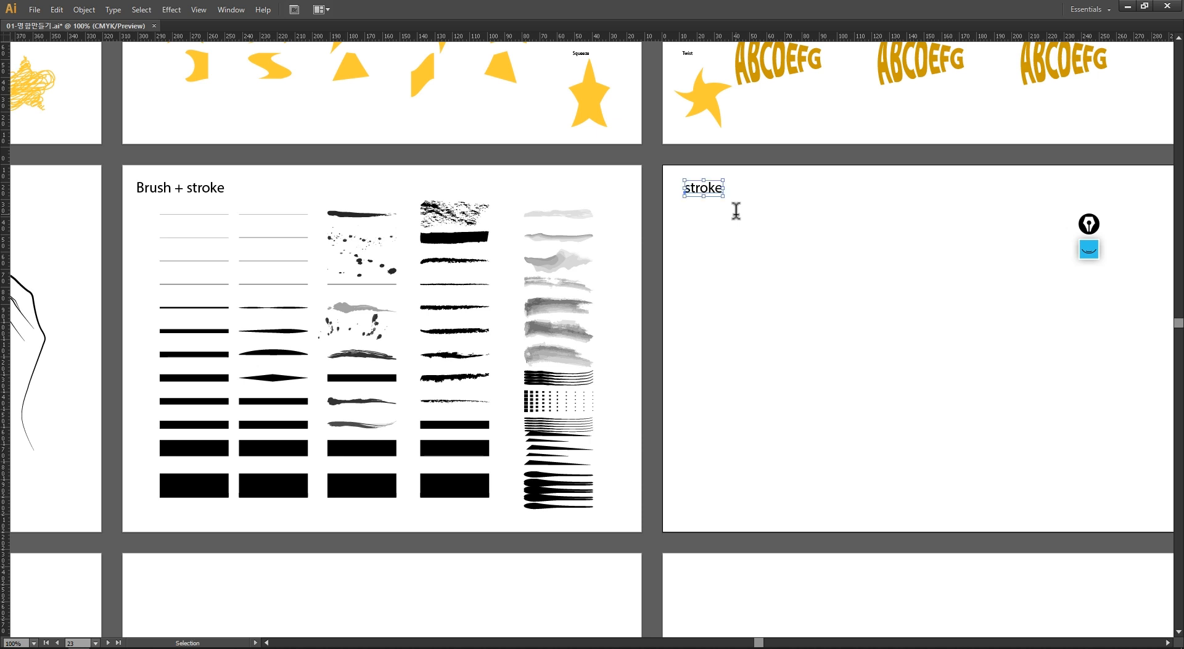
Step: Copy a thick sample line onto the stroke artboard just below the new label
left_click(676, 269)
mouse_move(192, 450)
left_mouse_down()
mouse_move(243, 454)
mouse_move(715, 220)
mouse_move(829, 217)
left_mouse_up()
left_click_drag(794, 278, 714, 301)
left_click_drag(739, 283, 683, 208)
key("Tab")
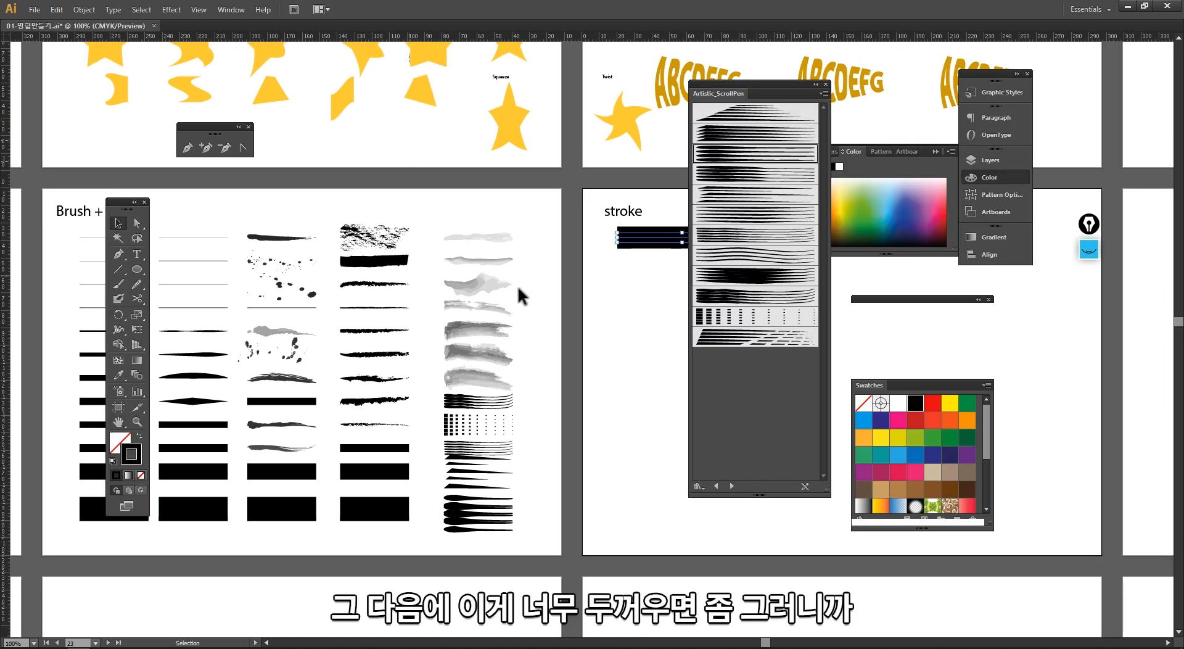
Step: Set the copied line's stroke weight to 18 pt
left_click_drag(504, 160, 290, 120)
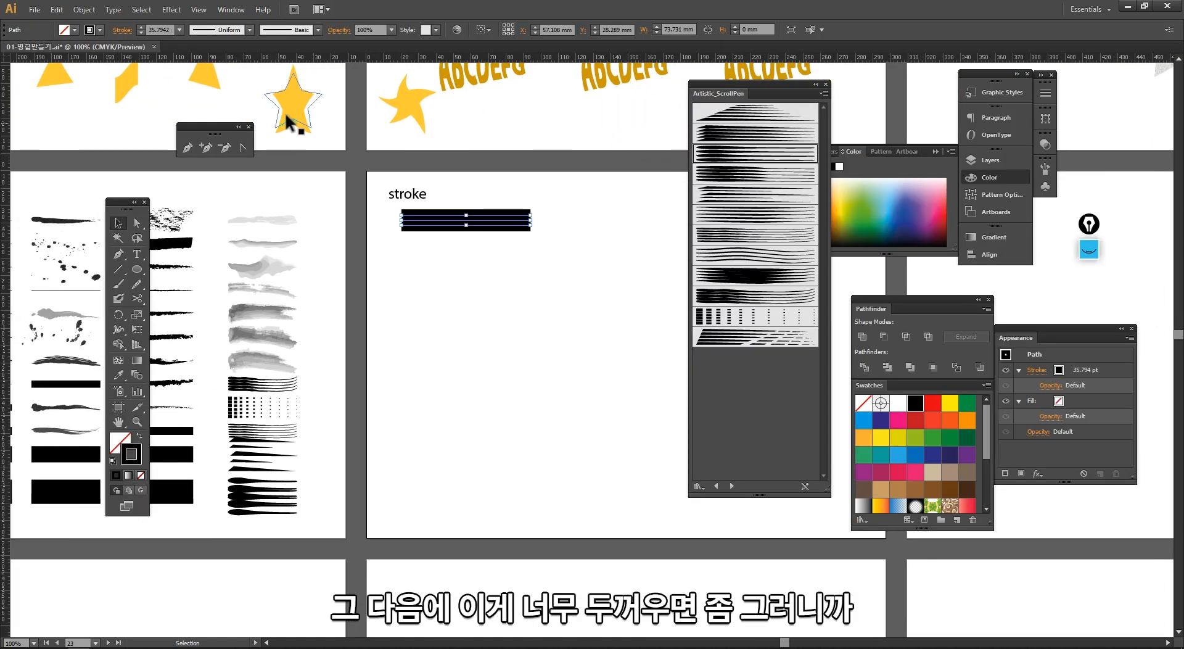
left_click(179, 30)
left_click(195, 257)
left_click(435, 263)
Step: Collapse the Artistic_ScrollPen brush library panel
key("ctrl+space")
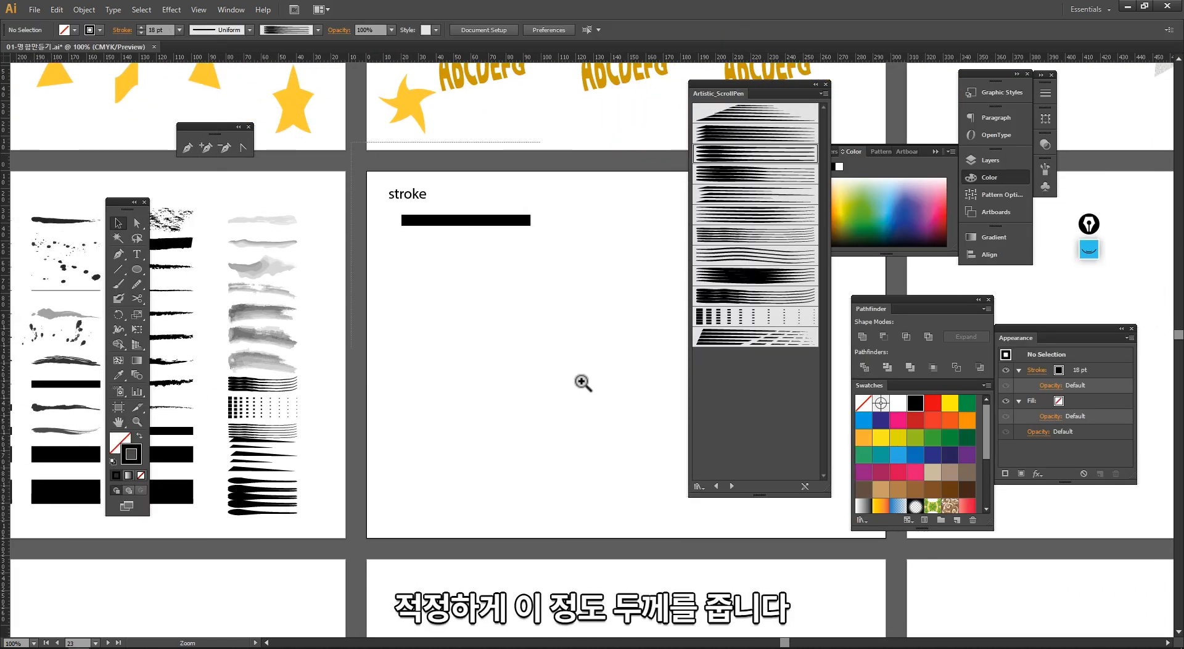
mouse_move(582, 381)
left_mouse_down()
mouse_move(593, 440)
mouse_move(395, 403)
left_mouse_up()
mouse_move(438, 373)
left_mouse_down()
mouse_move(324, 222)
mouse_move(307, 255)
mouse_move(301, 247)
left_mouse_up()
mouse_move(421, 293)
left_mouse_down()
mouse_move(359, 220)
mouse_move(404, 254)
left_mouse_up()
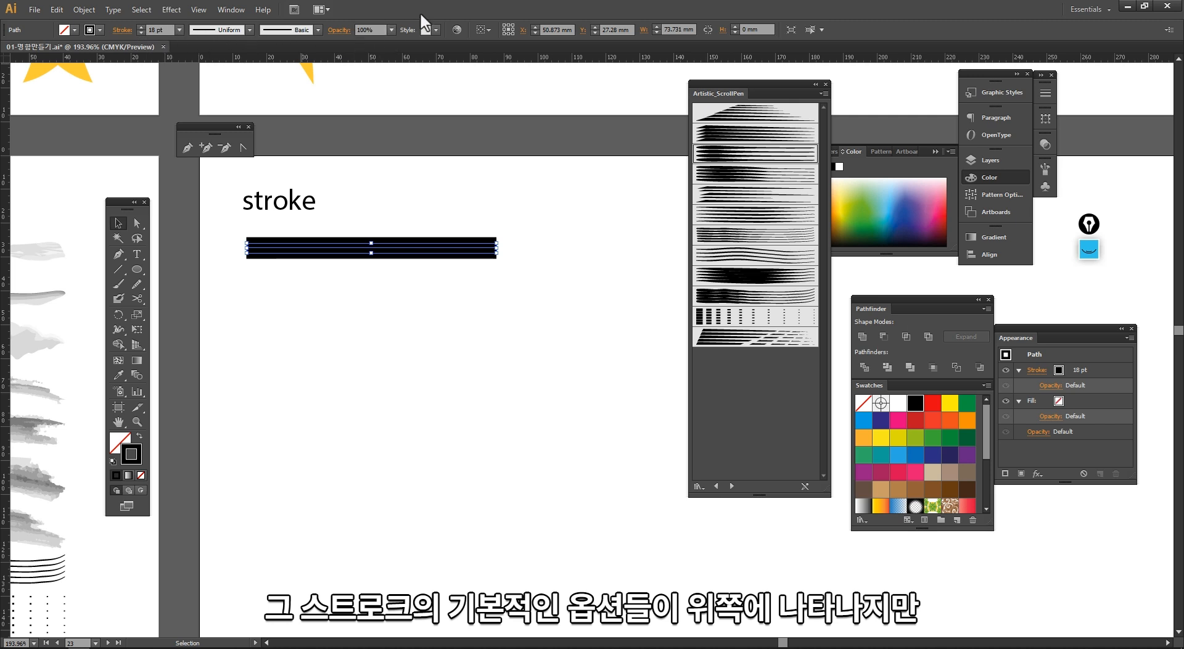
left_click(816, 84)
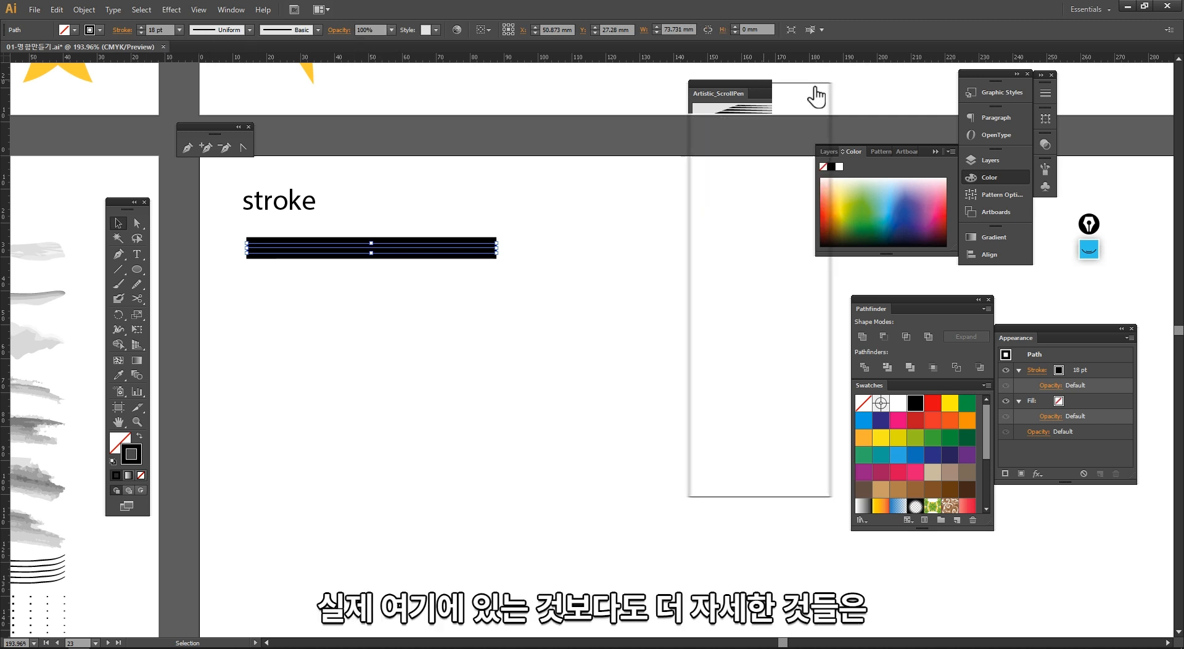
Step: Select the 18 pt line and open the Stroke panel, placing it beside the line
left_click(591, 337)
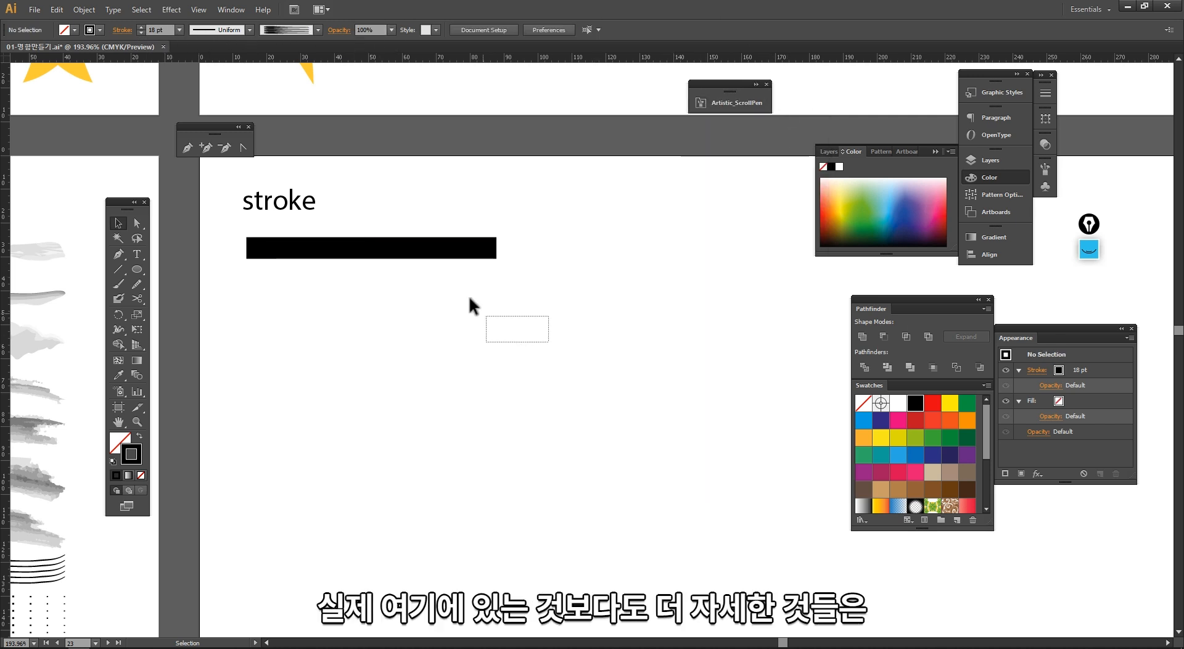
left_click_drag(468, 294, 422, 233)
left_click(230, 9)
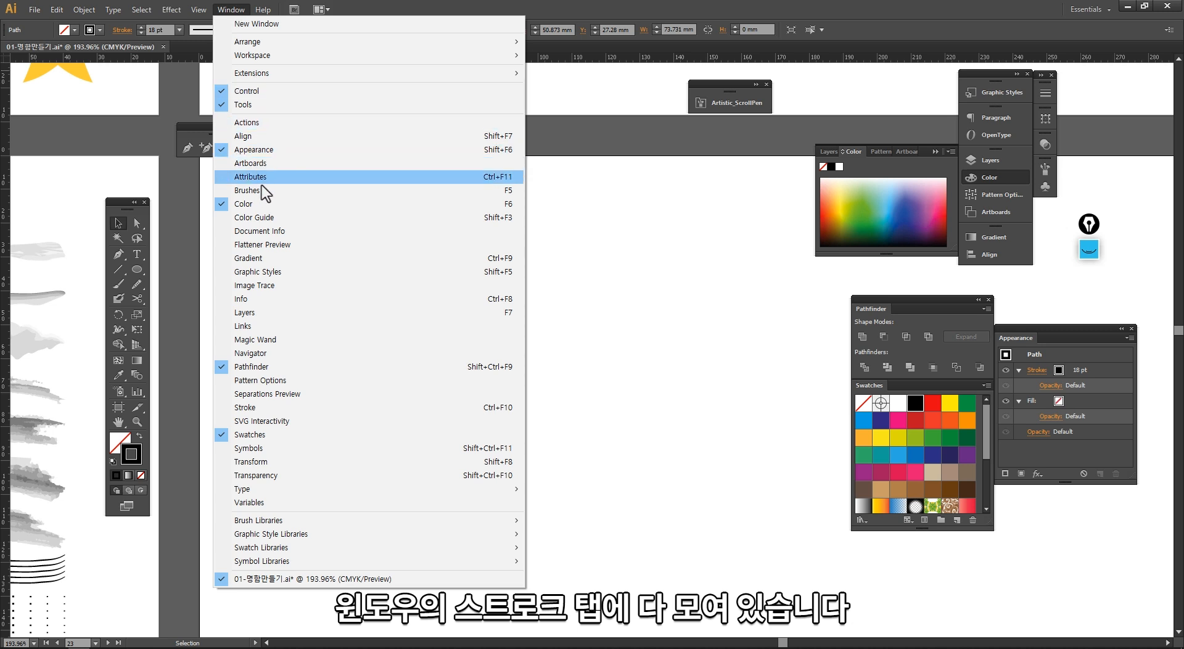
left_click(281, 408)
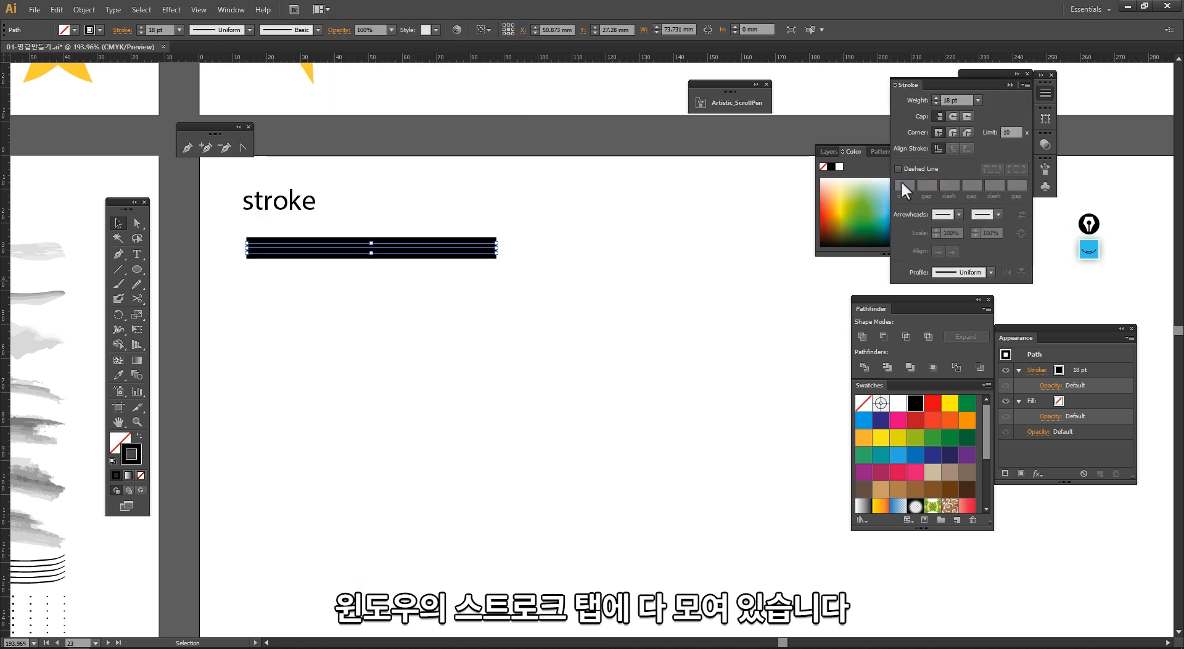
mouse_move(949, 88)
left_mouse_down()
mouse_move(606, 198)
mouse_move(571, 185)
left_mouse_up()
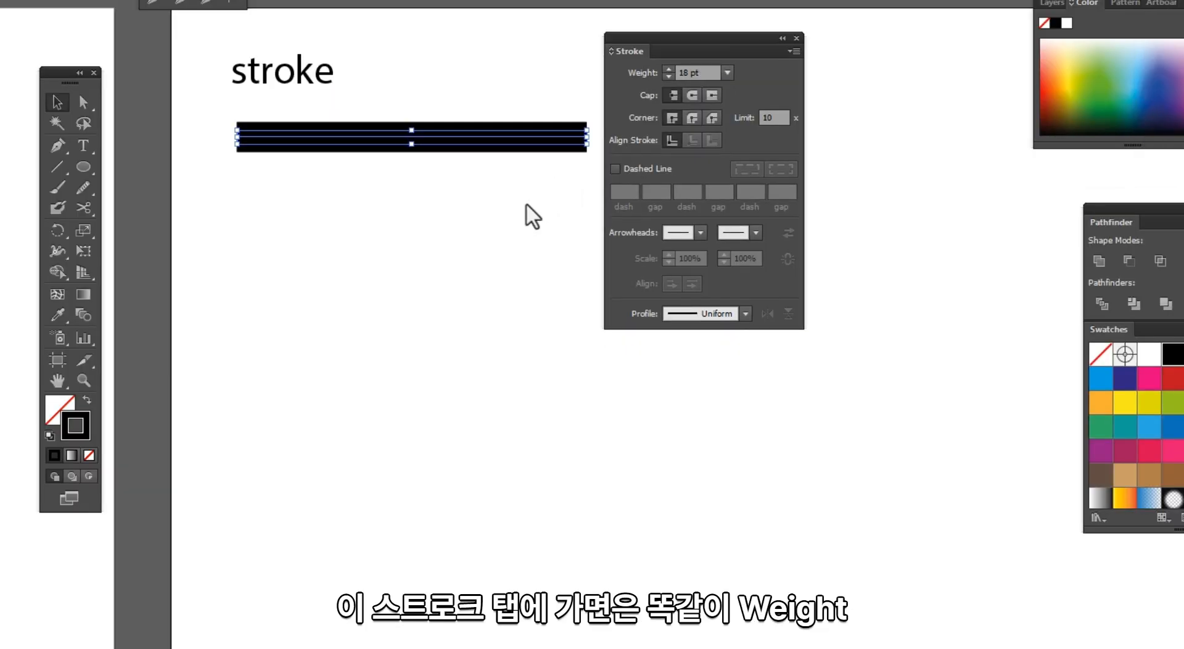
Step: Duplicate the 18 pt line directly below the original
left_click(455, 299)
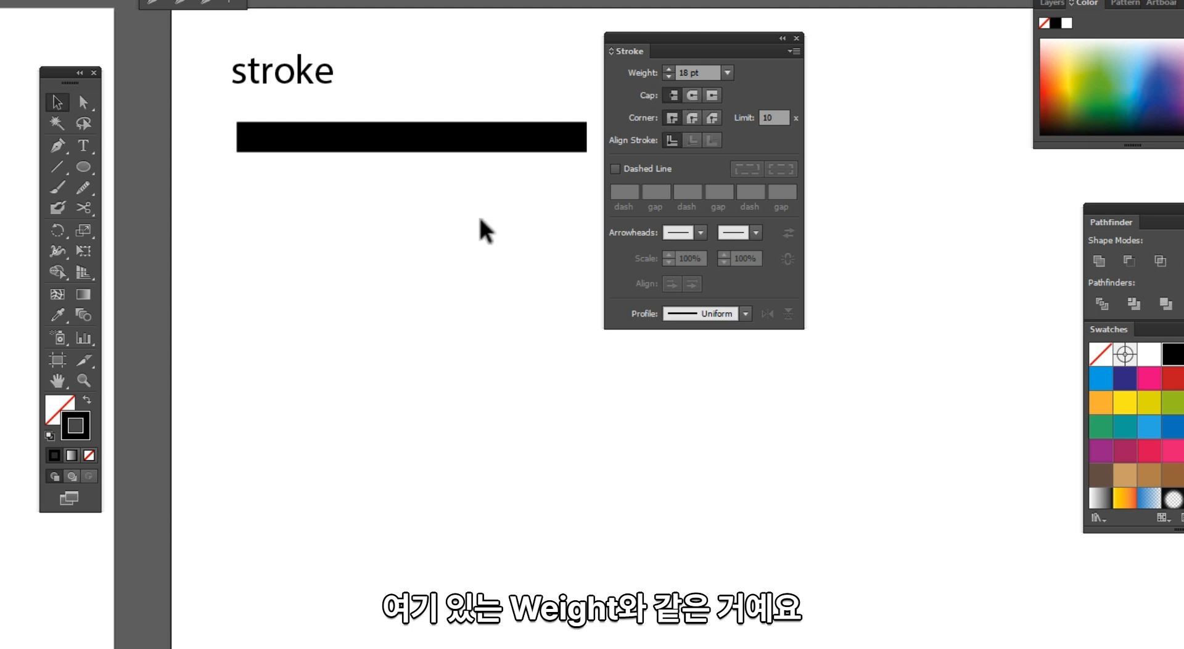
left_click_drag(484, 228, 402, 103)
left_click_drag(634, 53, 694, 38)
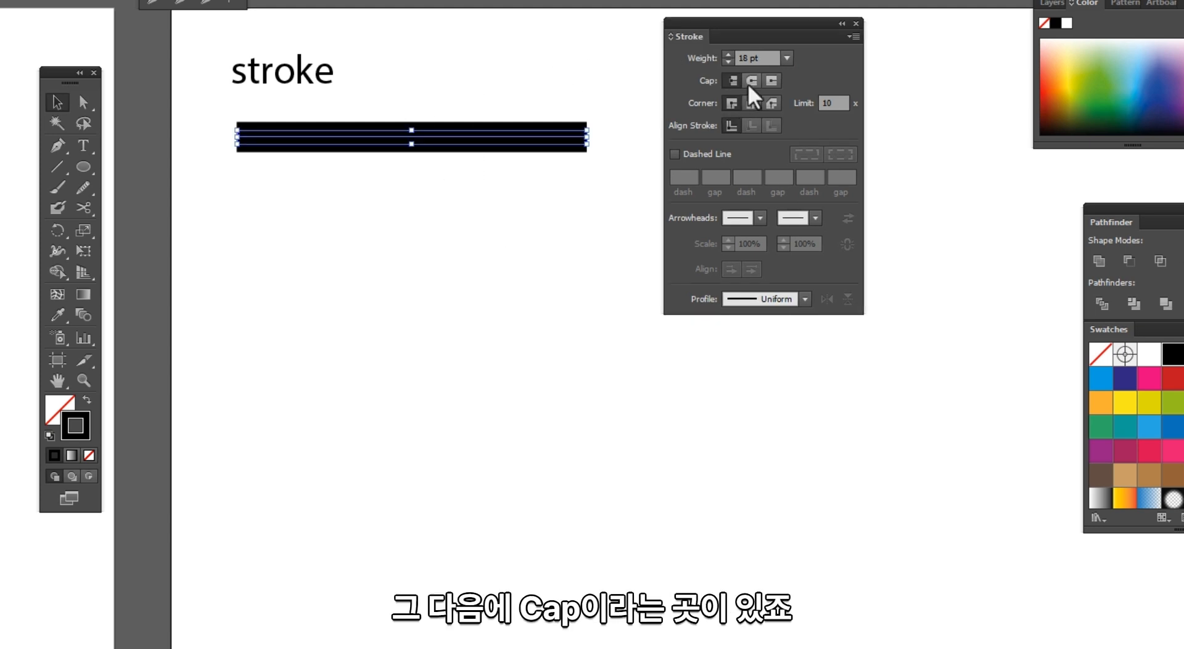
left_click_drag(543, 146, 543, 214, "alt")
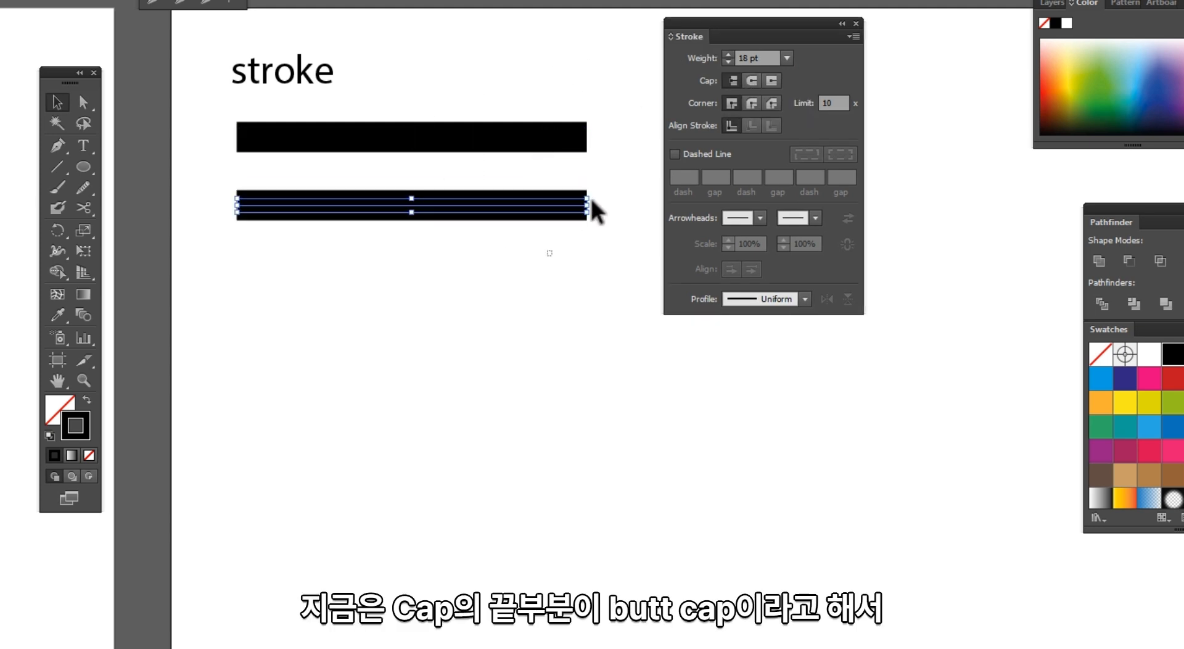
left_click(549, 253)
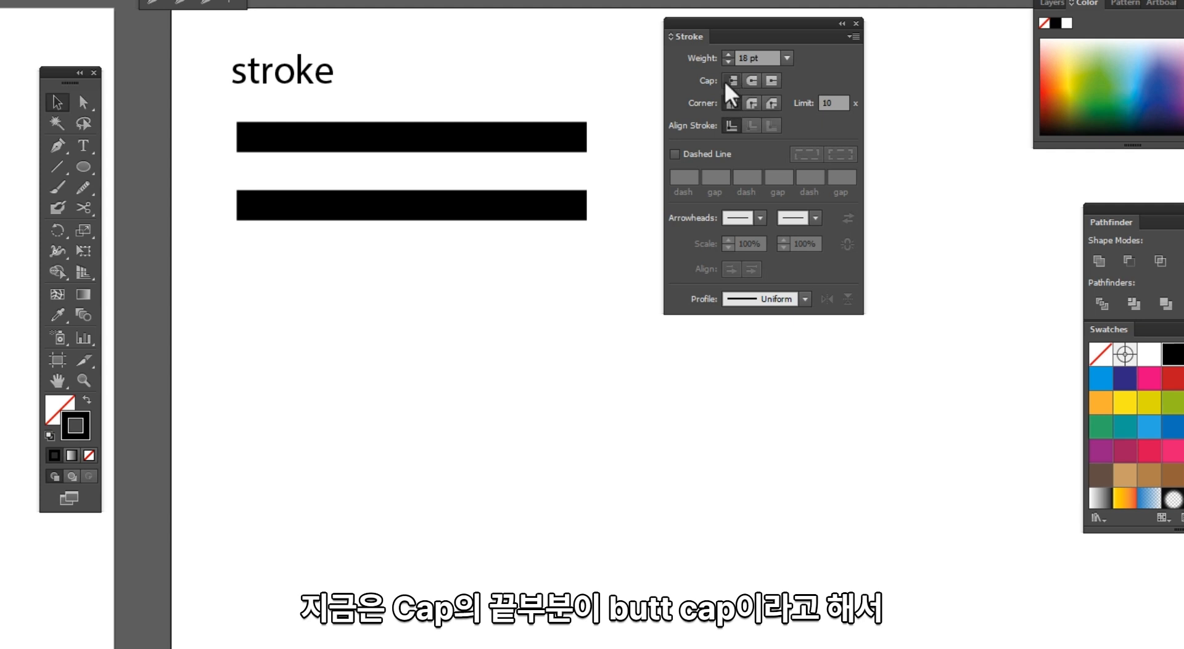
Step: Set the duplicated line's cap to Round Cap
left_click_drag(607, 174, 427, 275)
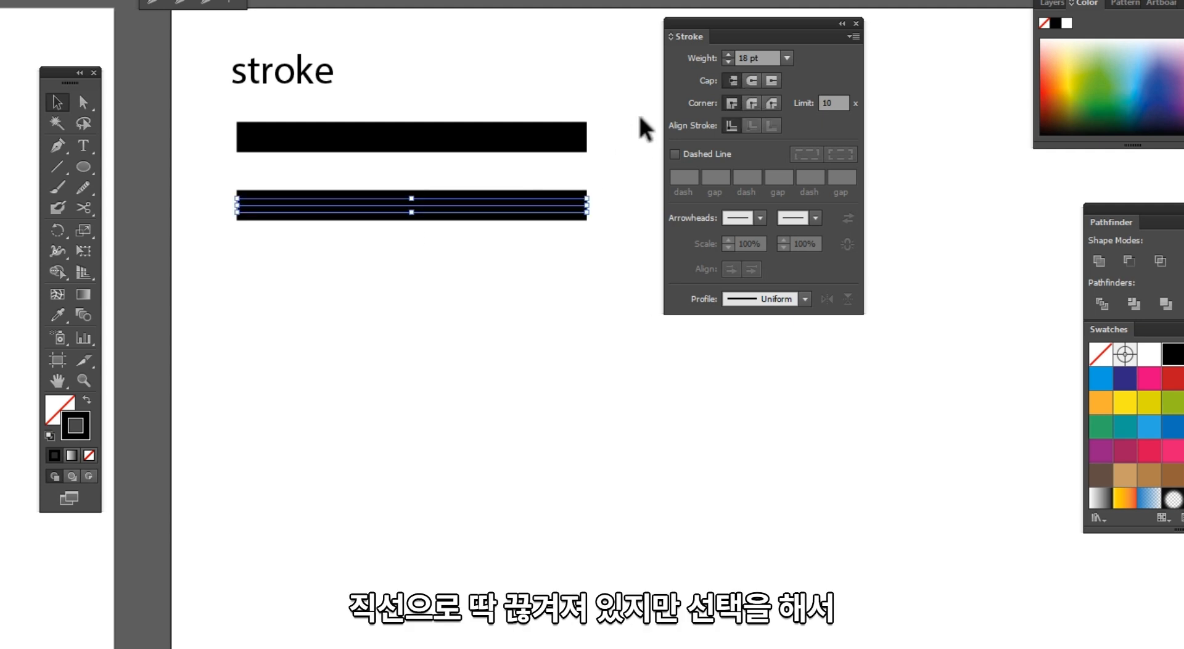
left_click(752, 82)
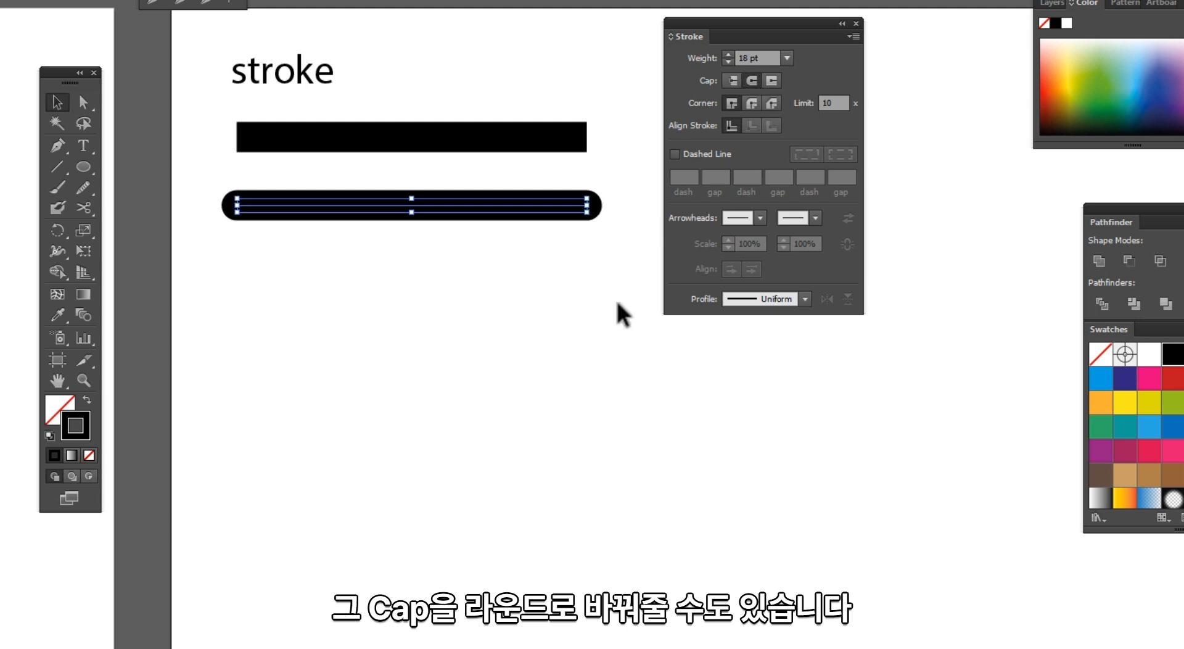
left_click(364, 317)
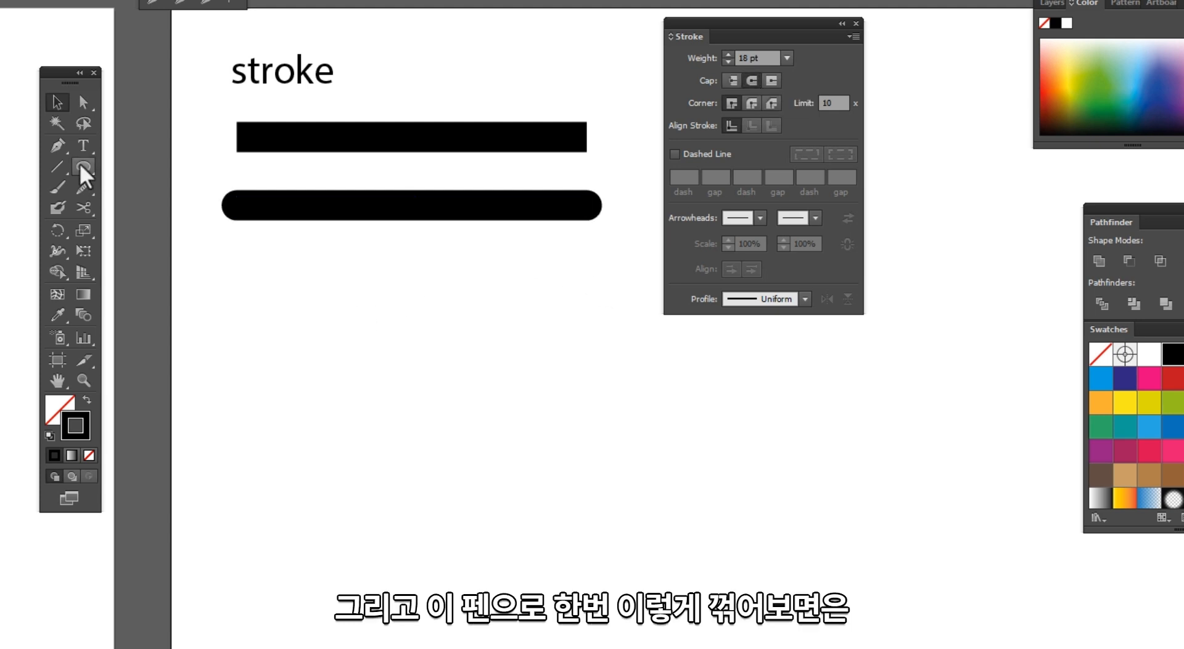
Step: Draw a right-angled corner path below the lines with the Pen tool
left_click(58, 146)
left_click(244, 276)
left_click(545, 275)
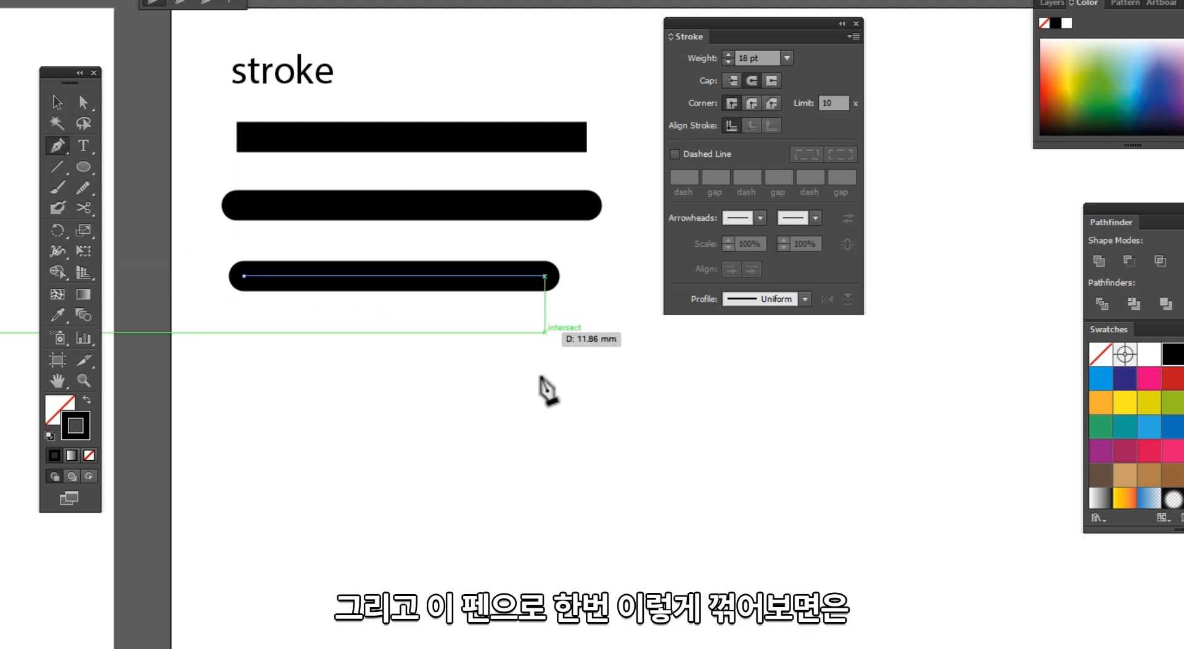
left_click(544, 407)
key("v")
left_click(541, 481)
Step: Duplicate the corner path below and give the copy a Round Join corner
left_click_drag(583, 465, 196, 250)
left_click_drag(310, 298, 352, 212)
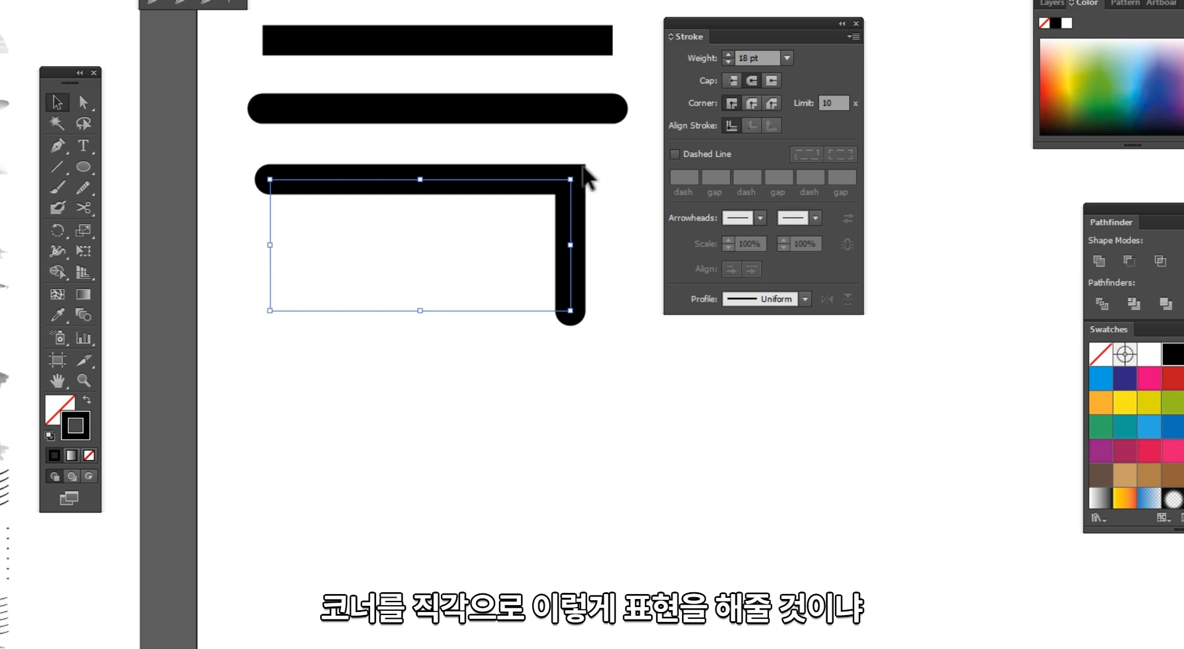
left_click_drag(555, 191, 555, 374)
left_click(749, 105)
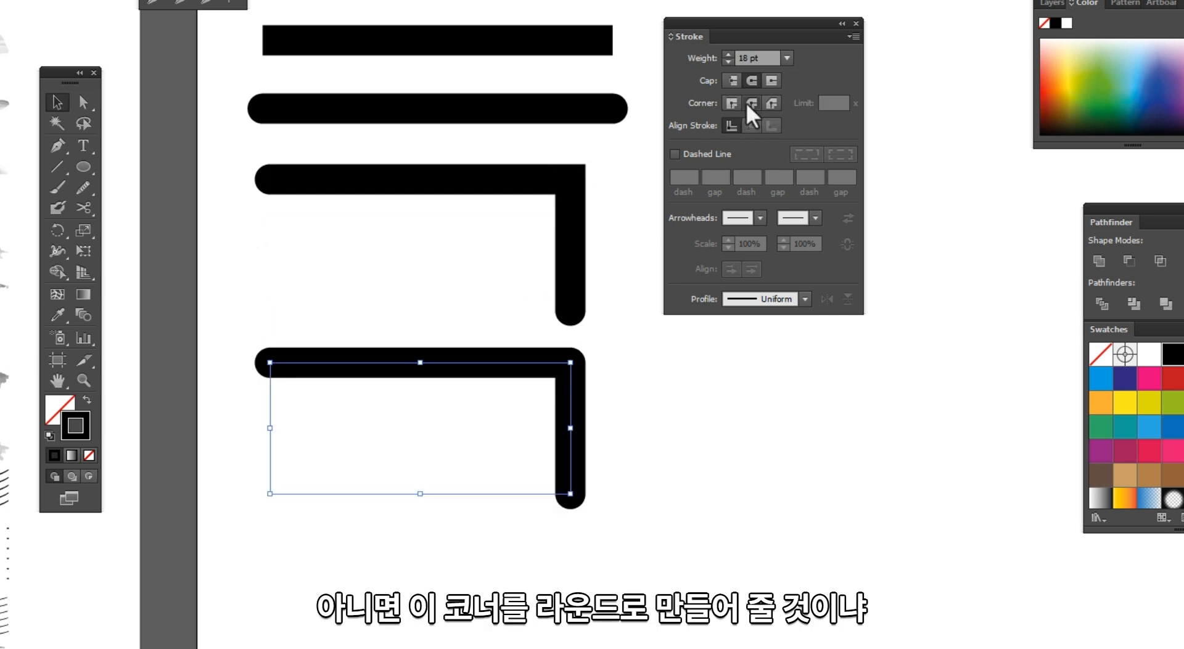
Step: Duplicate the corner path again and give the copy a Bevel Join corner
left_click_drag(545, 364, 464, 439)
left_click(772, 103)
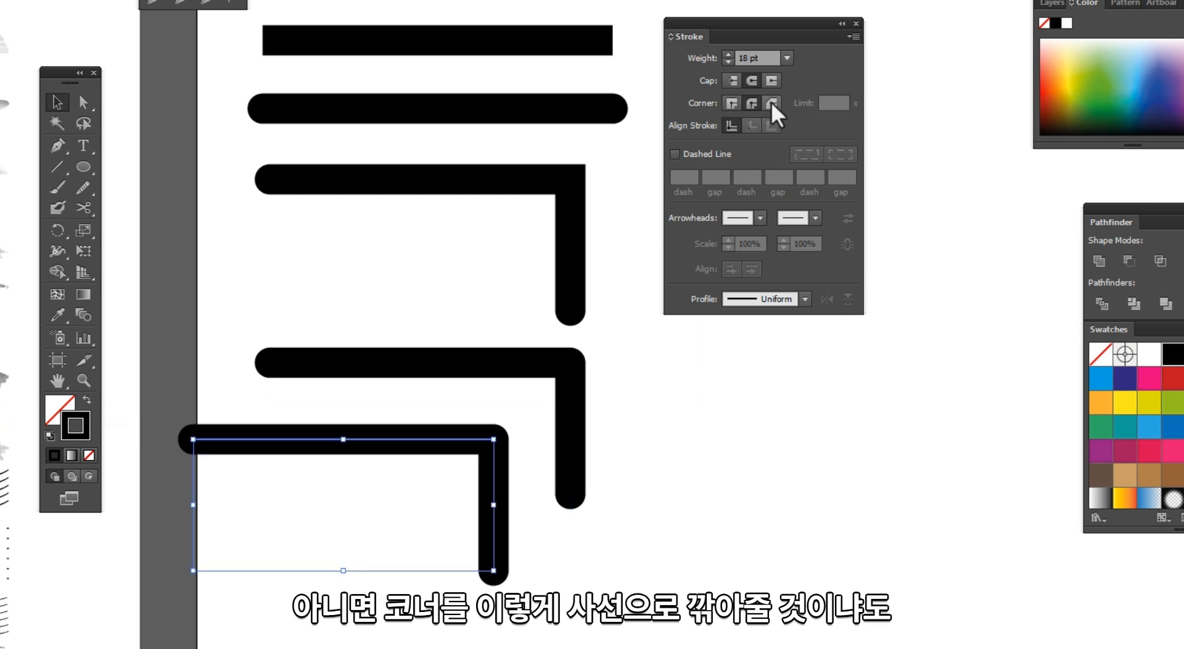
left_click_drag(641, 426, 635, 386)
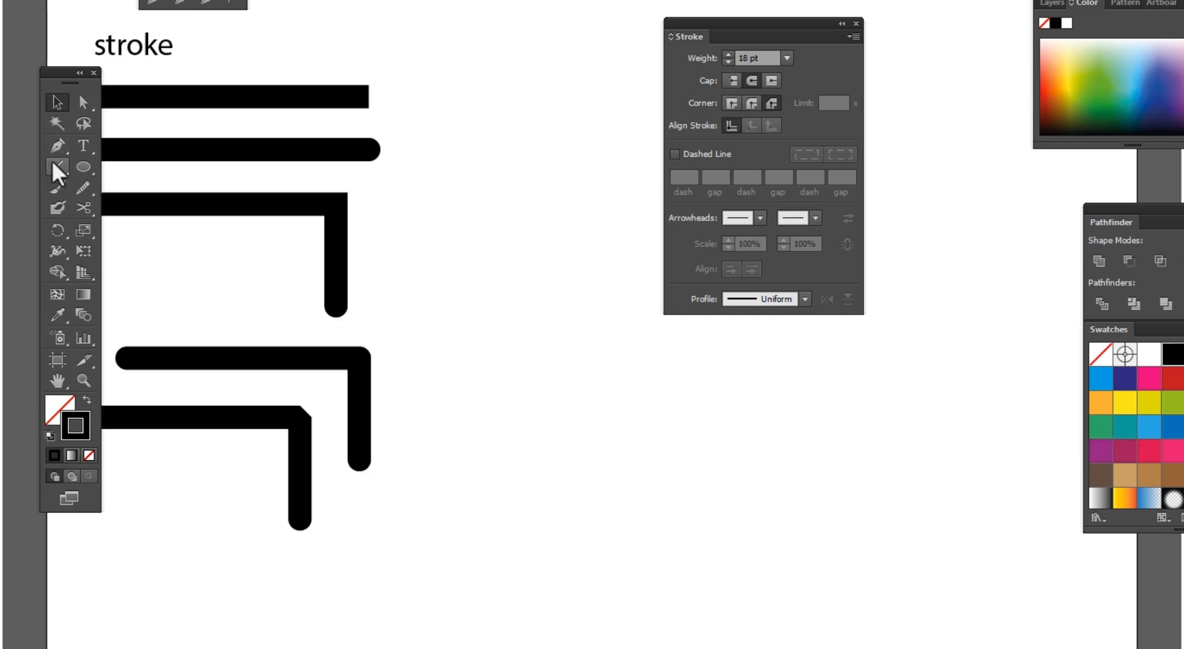
Step: Draw an S-shaped curved path with the Pen tool on the empty part of the artboard
left_click(54, 164)
left_click_drag(461, 180, 264, 153)
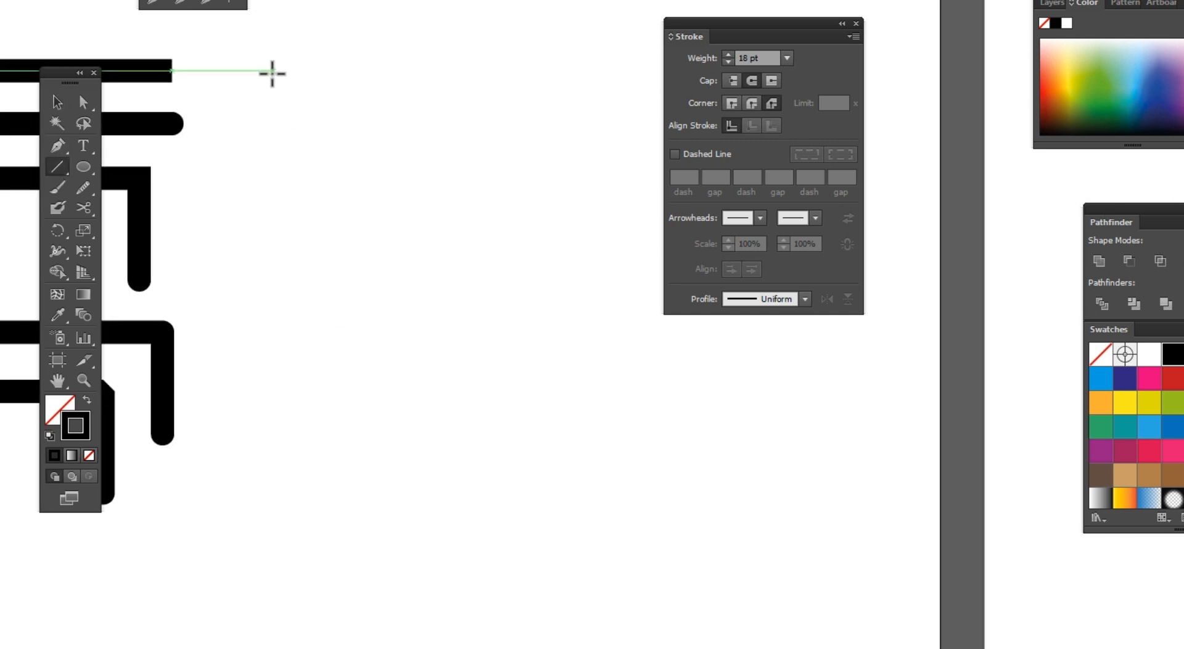
left_click(59, 167)
left_click(60, 151)
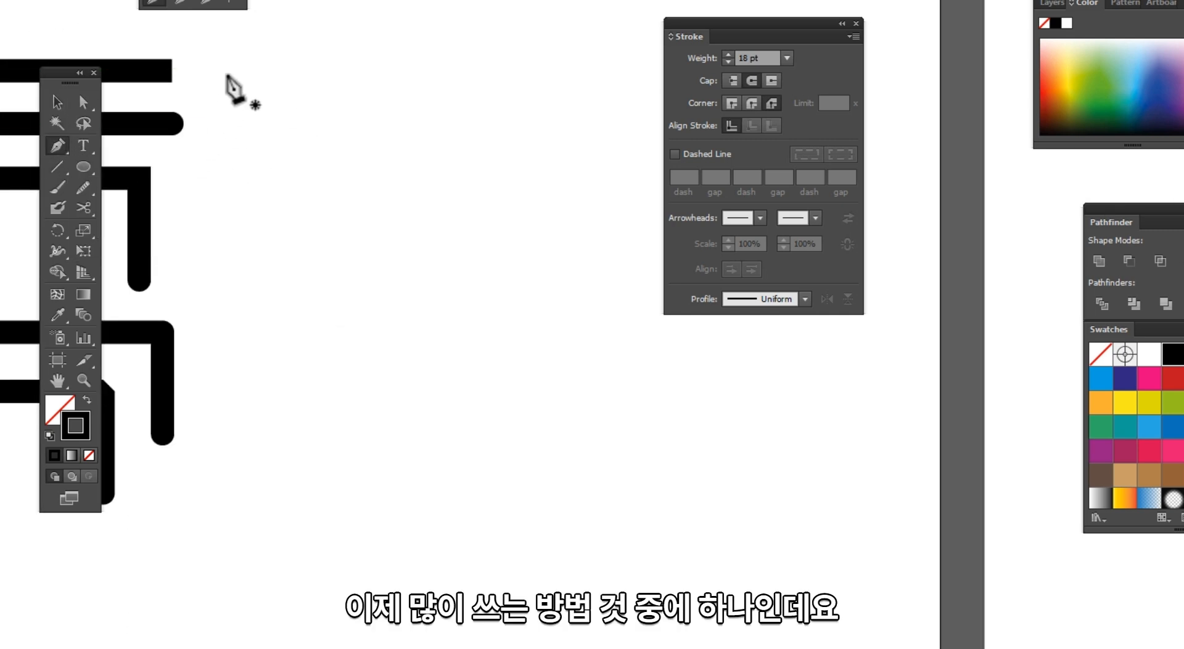
left_click(226, 71)
left_click_drag(450, 291, 319, 447)
left_click_drag(497, 556, 655, 547)
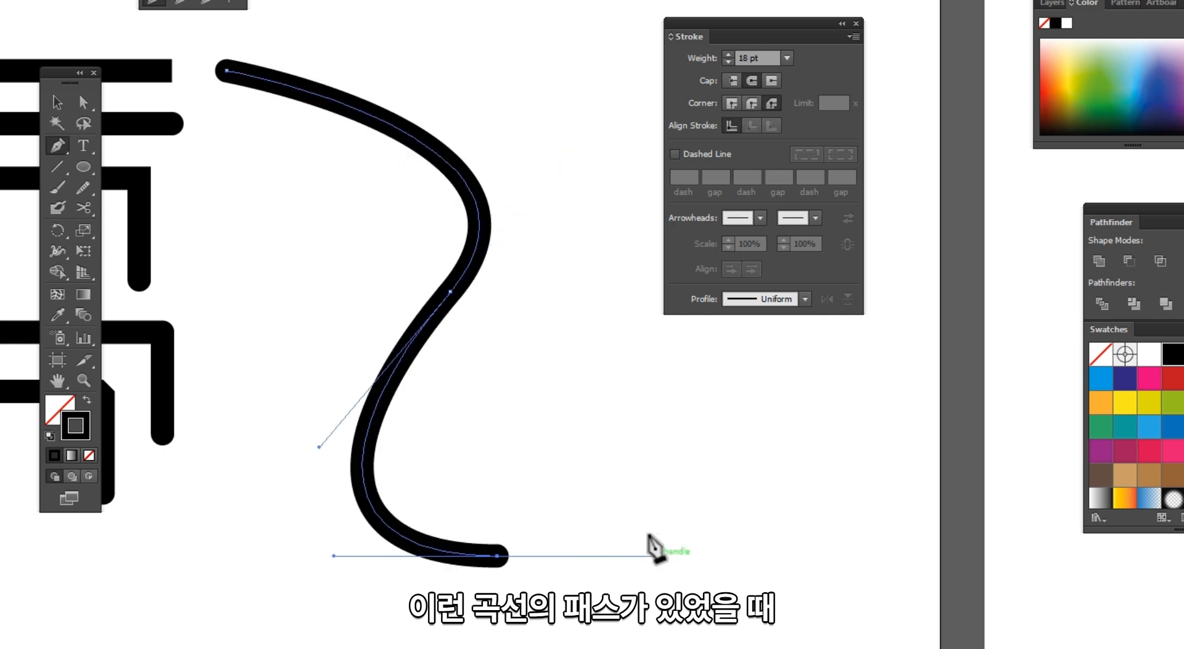
Step: Select the S-shaped curve and set its stroke weight to 5 pt
key("v")
left_click(542, 428)
left_click(488, 194)
left_click(787, 58)
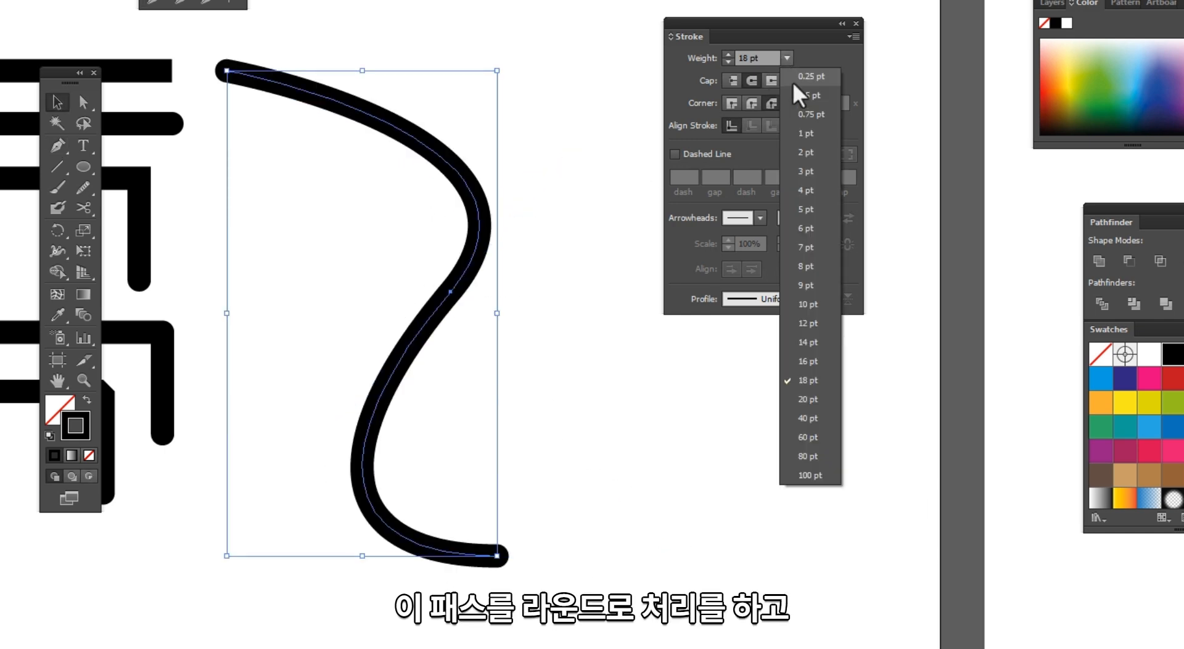
left_click(749, 79)
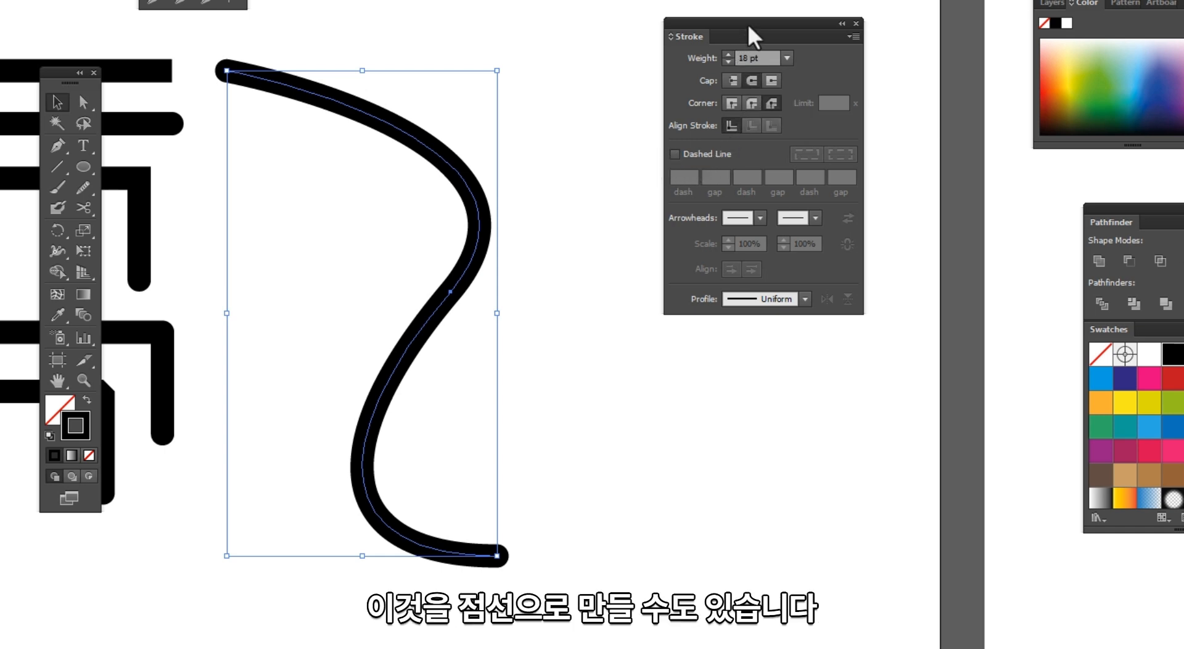
mouse_move(753, 37)
left_mouse_down()
mouse_move(652, 0)
mouse_move(819, 51)
left_mouse_up()
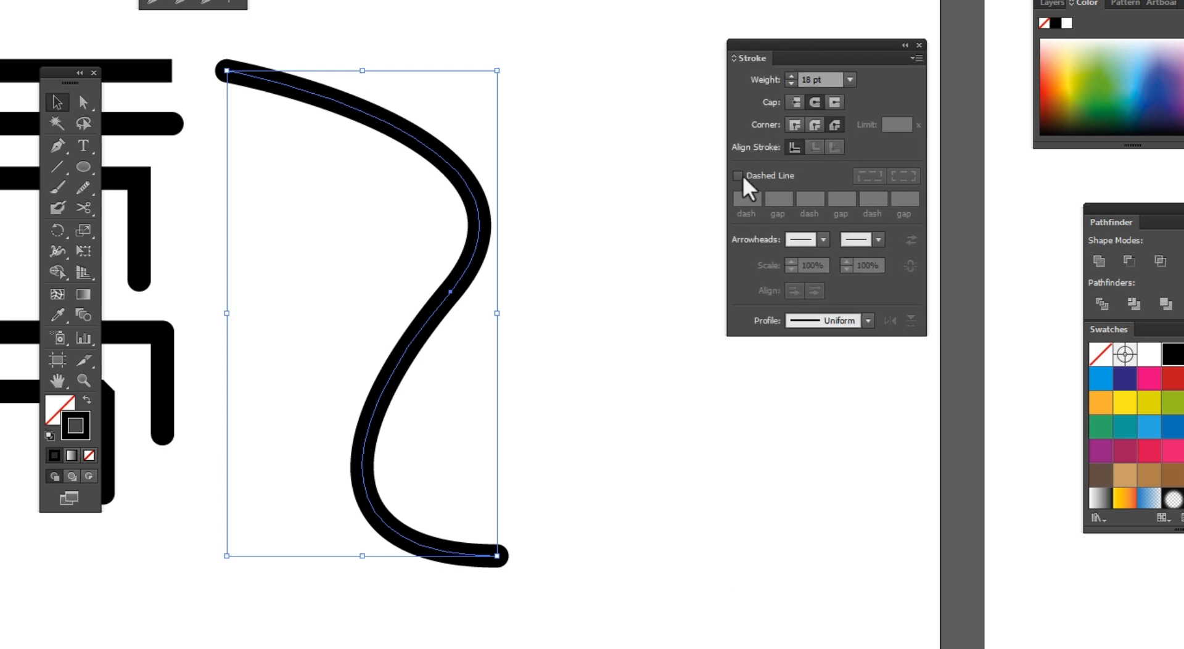
left_click(851, 81)
left_click(872, 233)
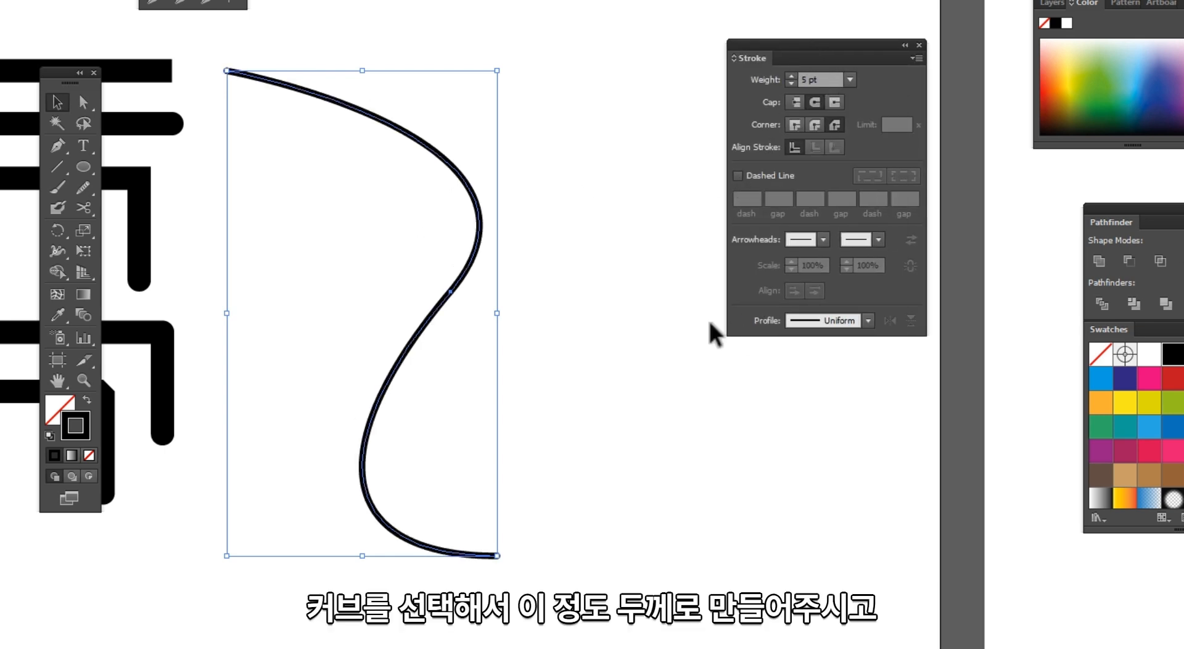
Step: Enable a dashed line on the curve and set the dash length to 6 pt
left_click(738, 175)
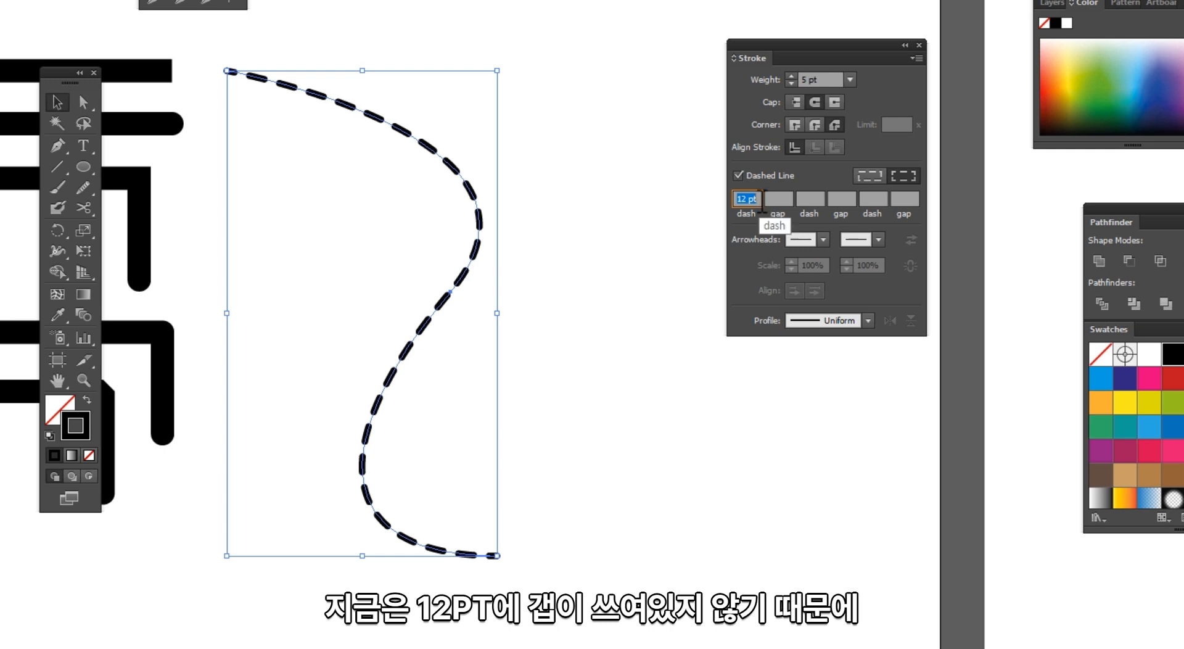
left_click(759, 199)
left_click(784, 199)
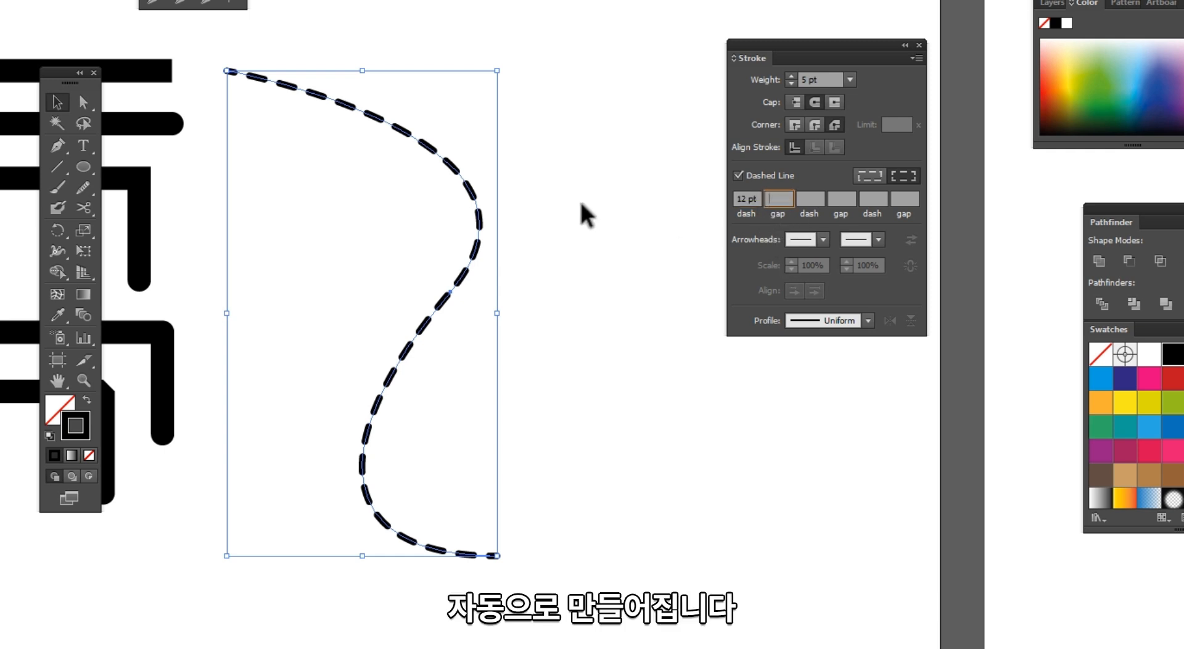
left_click(742, 199)
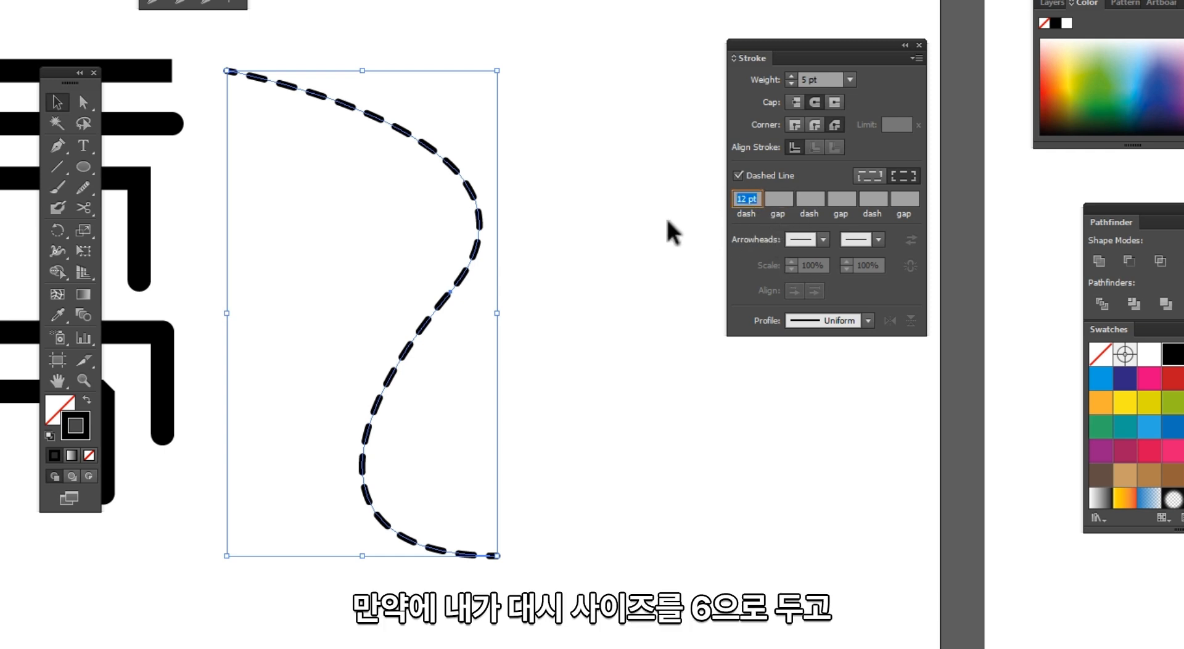
type("6")
key("Return")
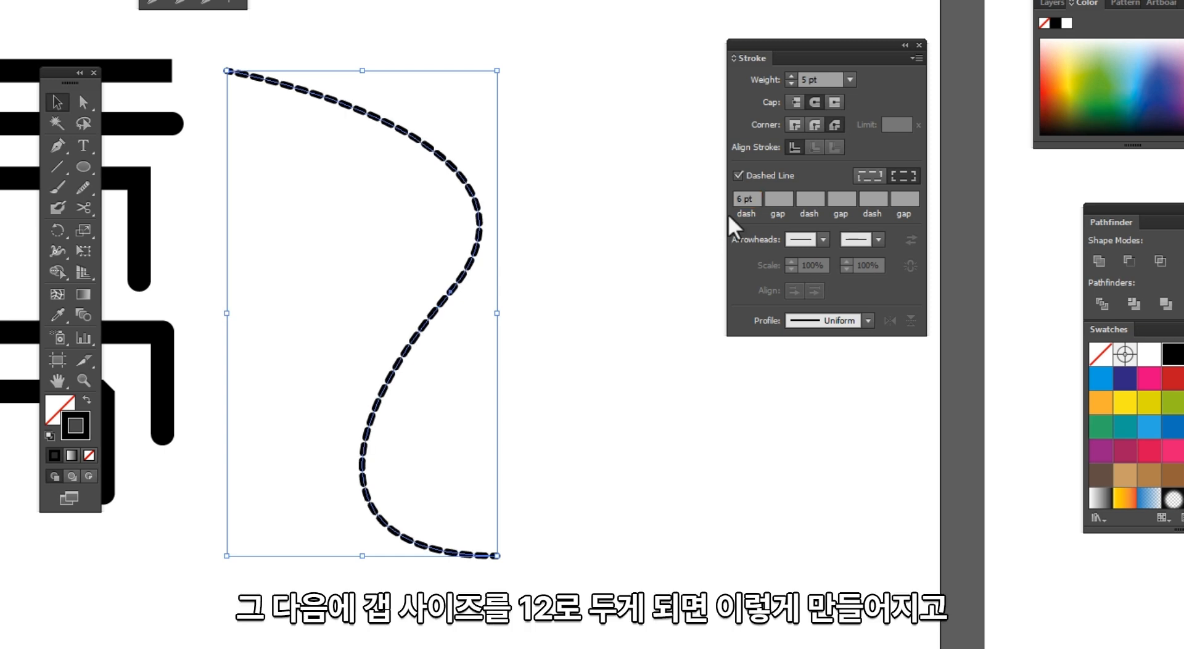
Step: Set the curve's dash pattern to 6 pt dash, 12 pt gap, 20 pt dash and 20 pt gap
left_click(781, 198)
type("1")
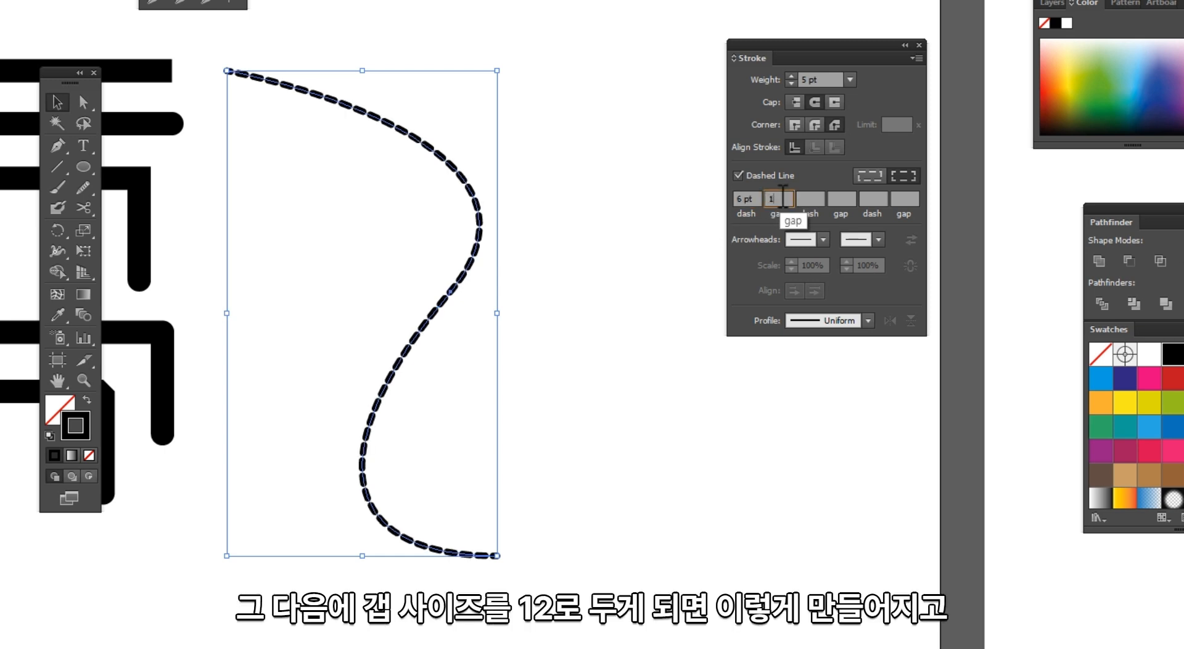
type("2")
key("Return")
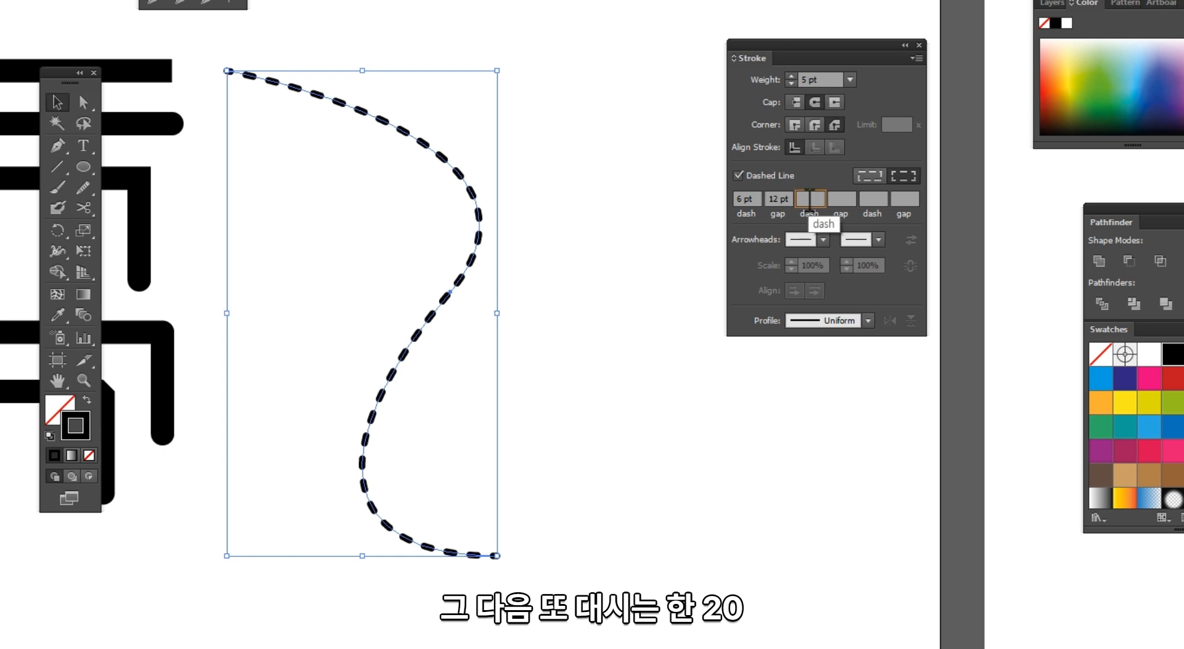
key("Return")
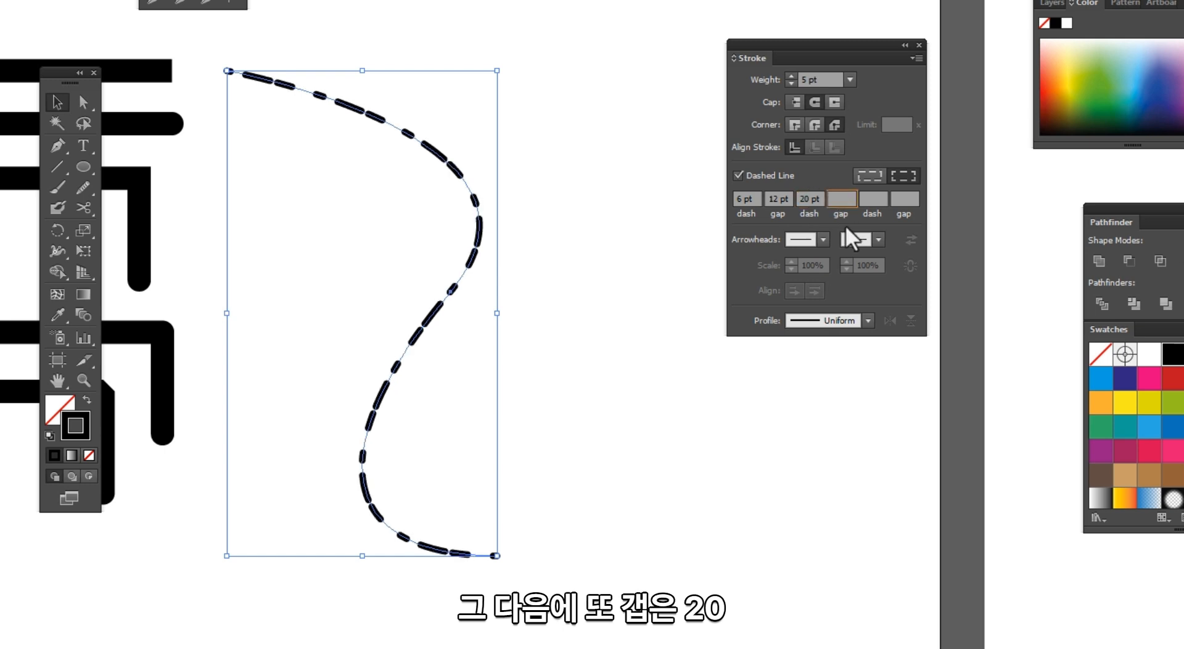
type("20")
key("Return")
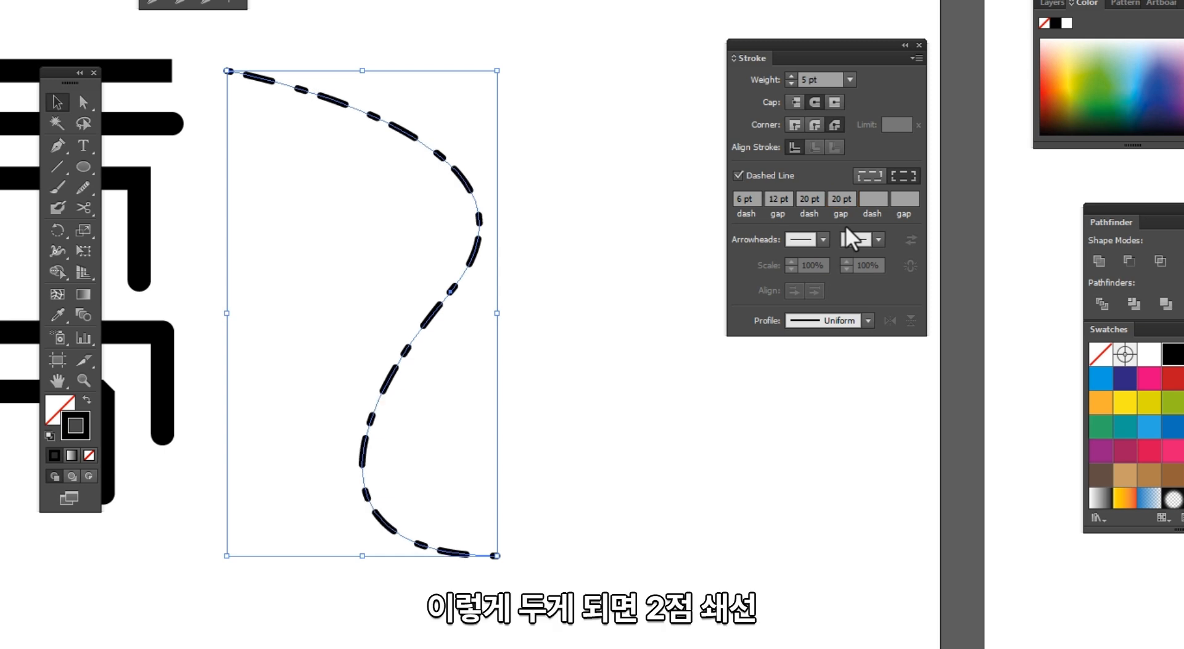
Step: Duplicate the dashed curve beside the original and turn off dashing on the copy
left_click(542, 164)
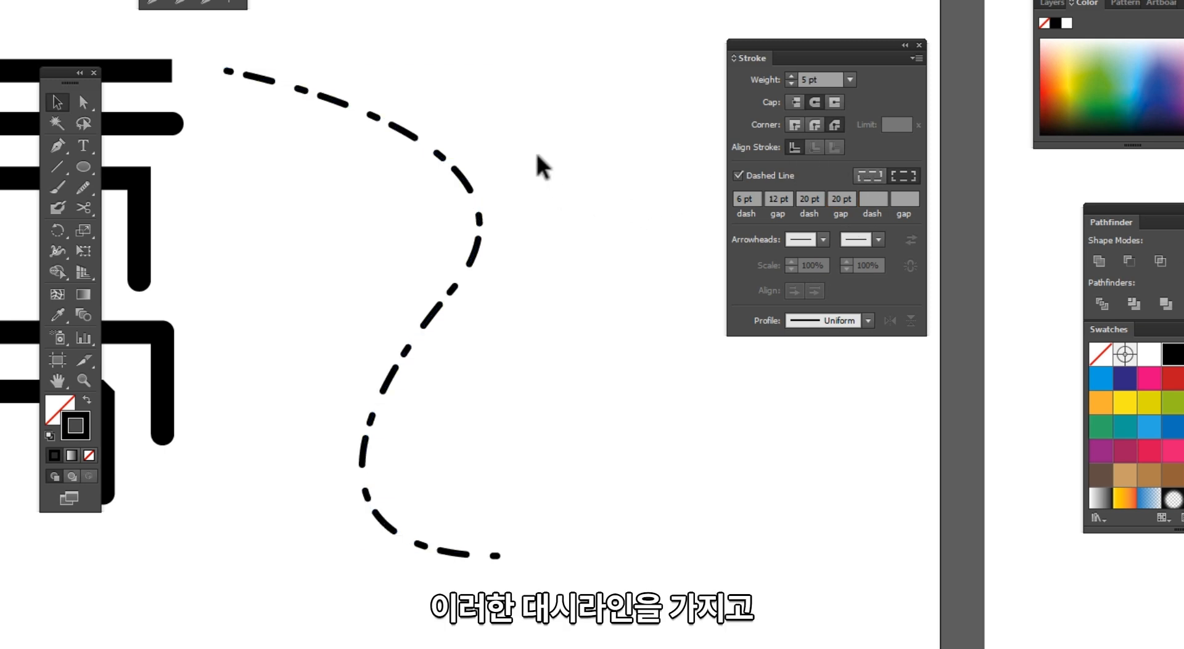
key("t")
key("v")
key("space")
left_click_drag(437, 213, 374, 199)
key("backslash")
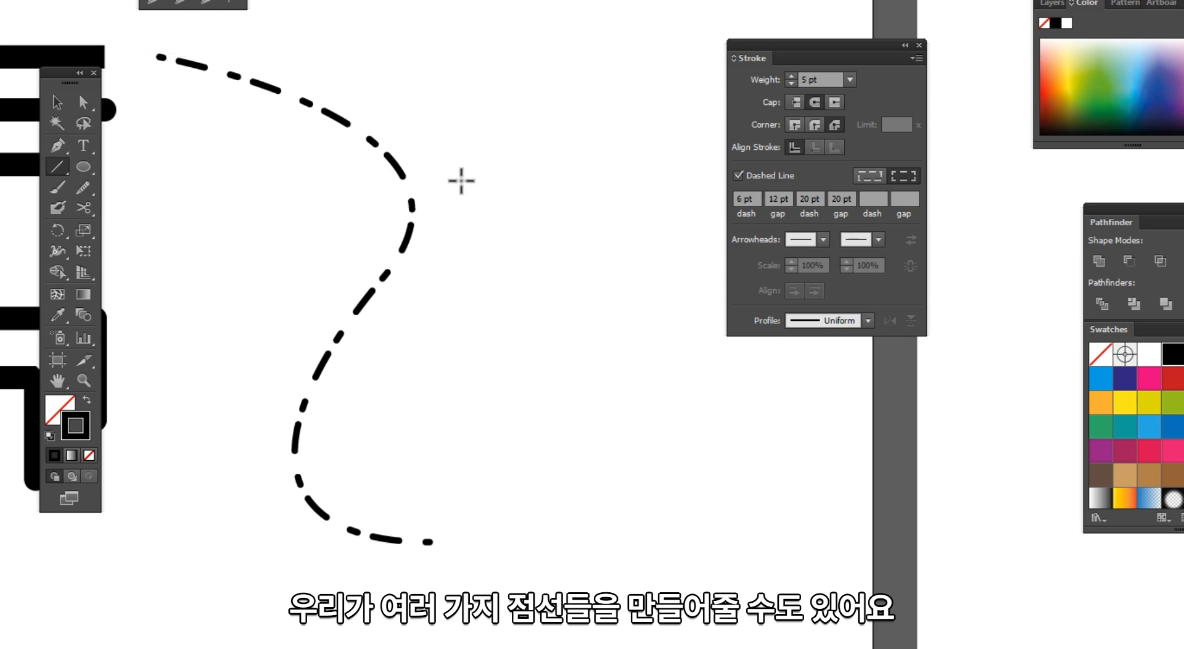
key("v")
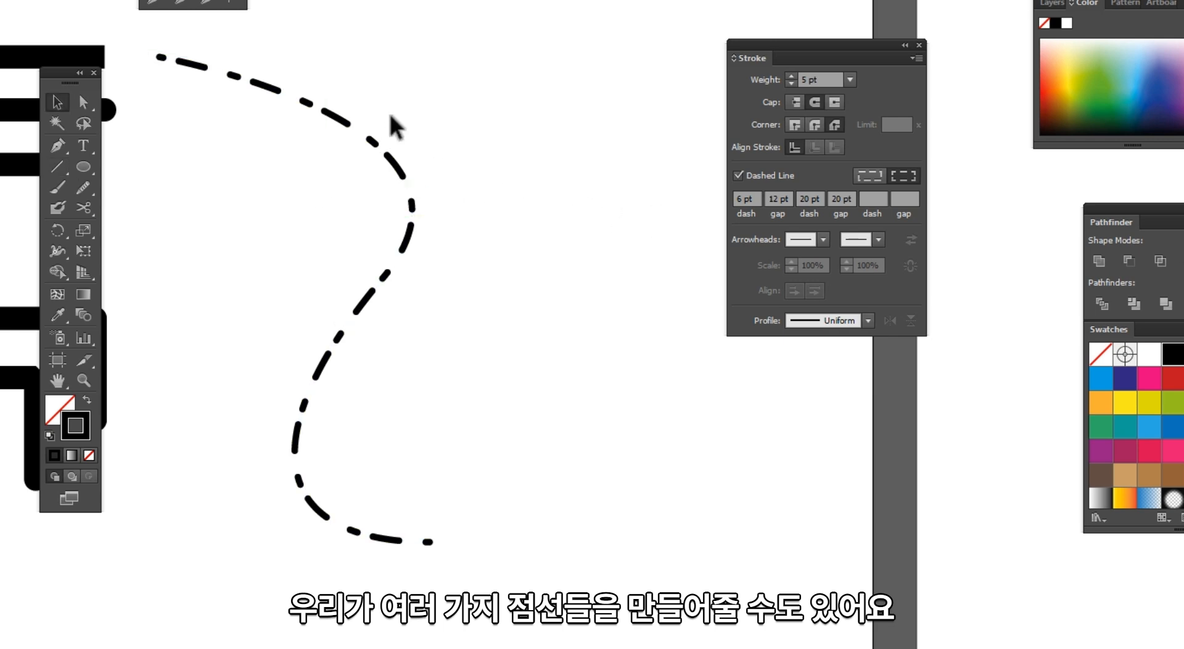
left_click(364, 132)
left_click_drag(345, 121, 514, 122)
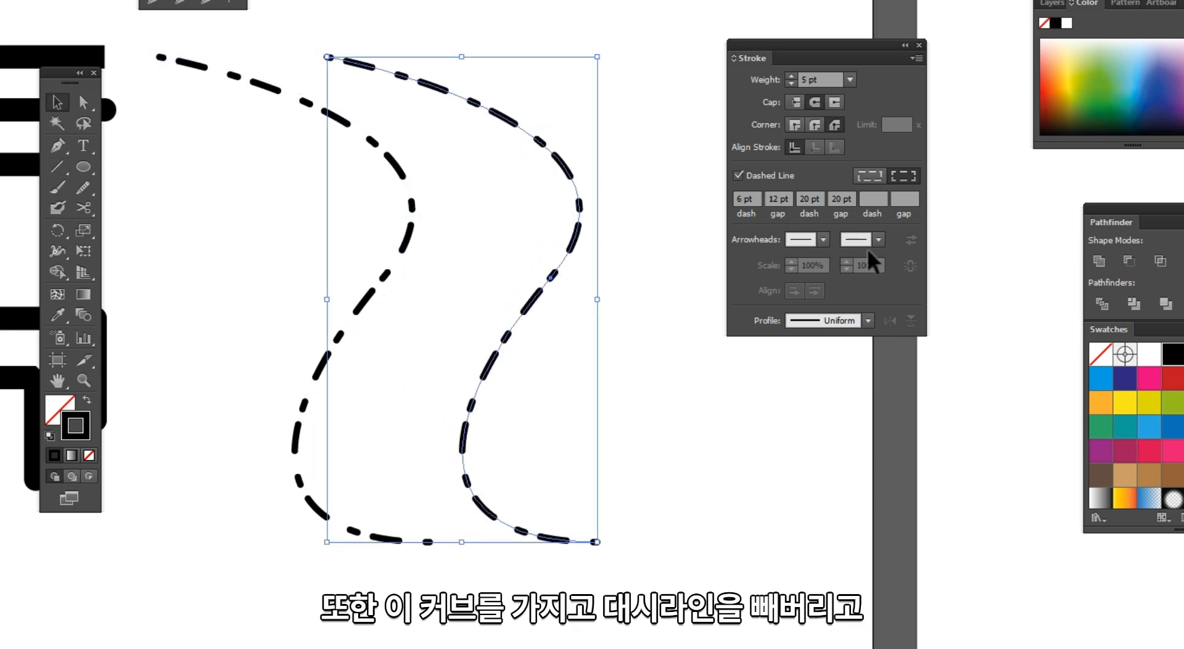
left_click(738, 176)
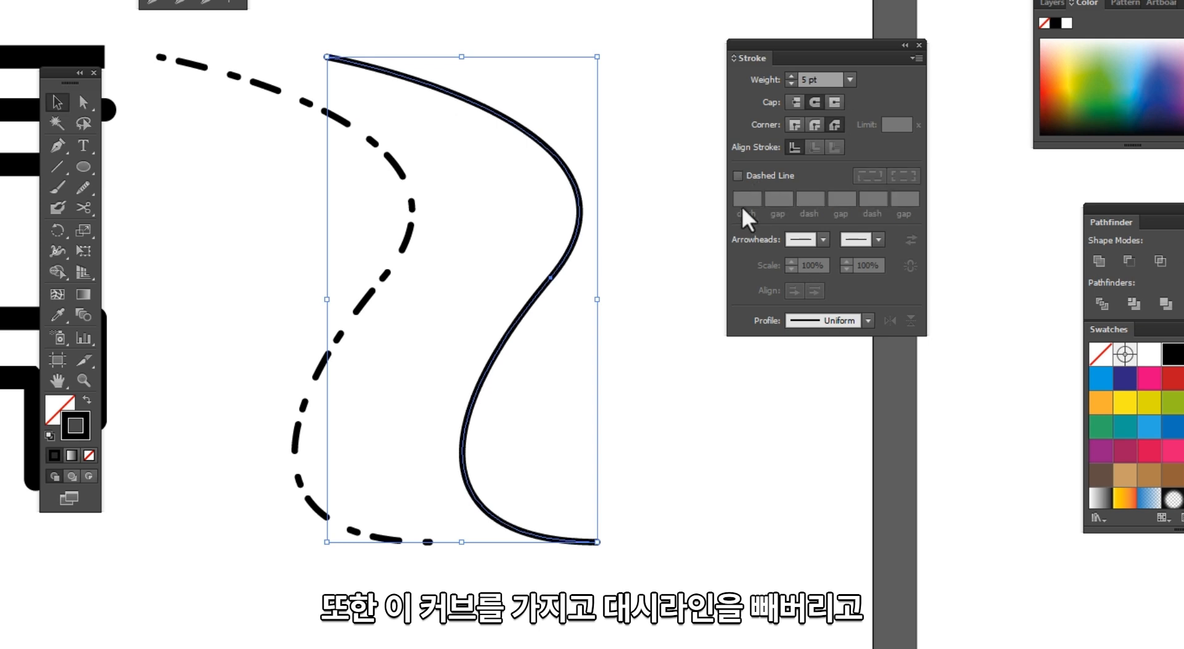
Step: Draw a square with the Rectangle tool below the curves
left_click_drag(623, 192, 597, 177)
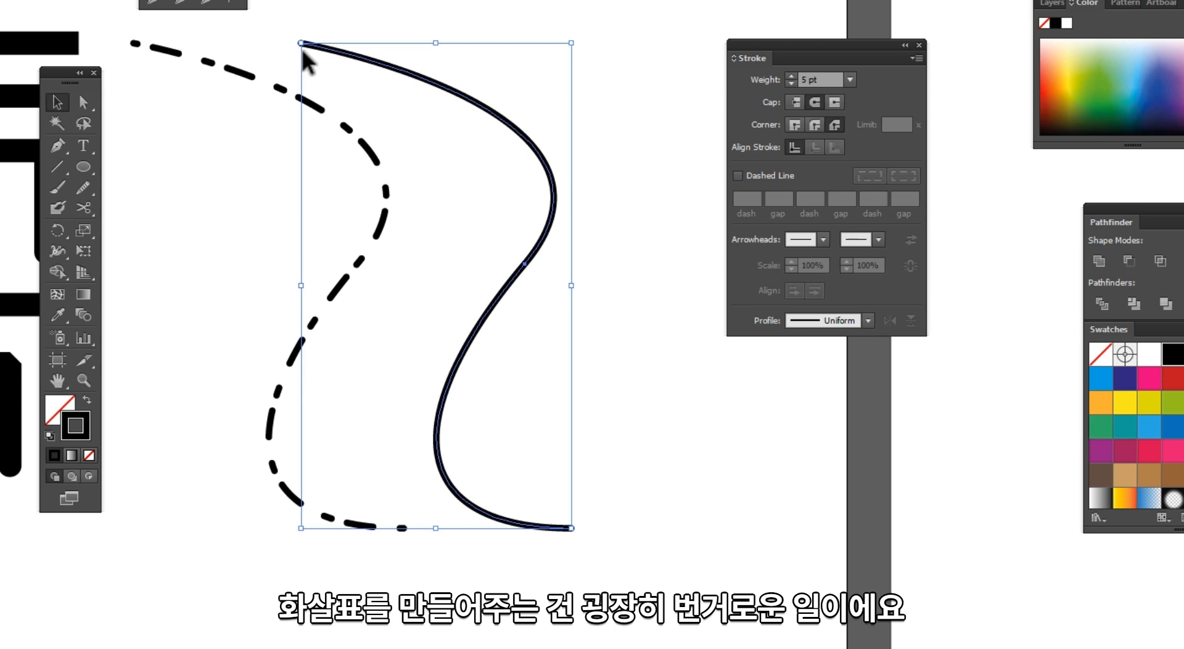
left_click(457, 37)
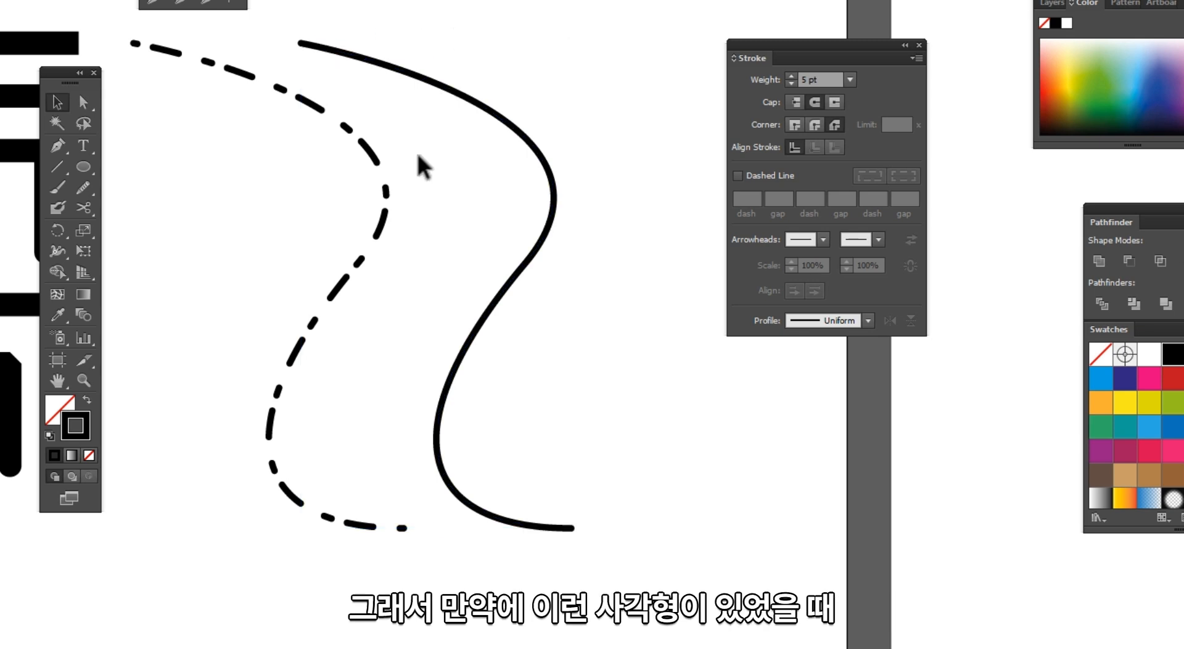
left_click_drag(269, 265, 324, 130)
left_click_drag(83, 167, 127, 163)
left_click_drag(200, 106, 306, 205)
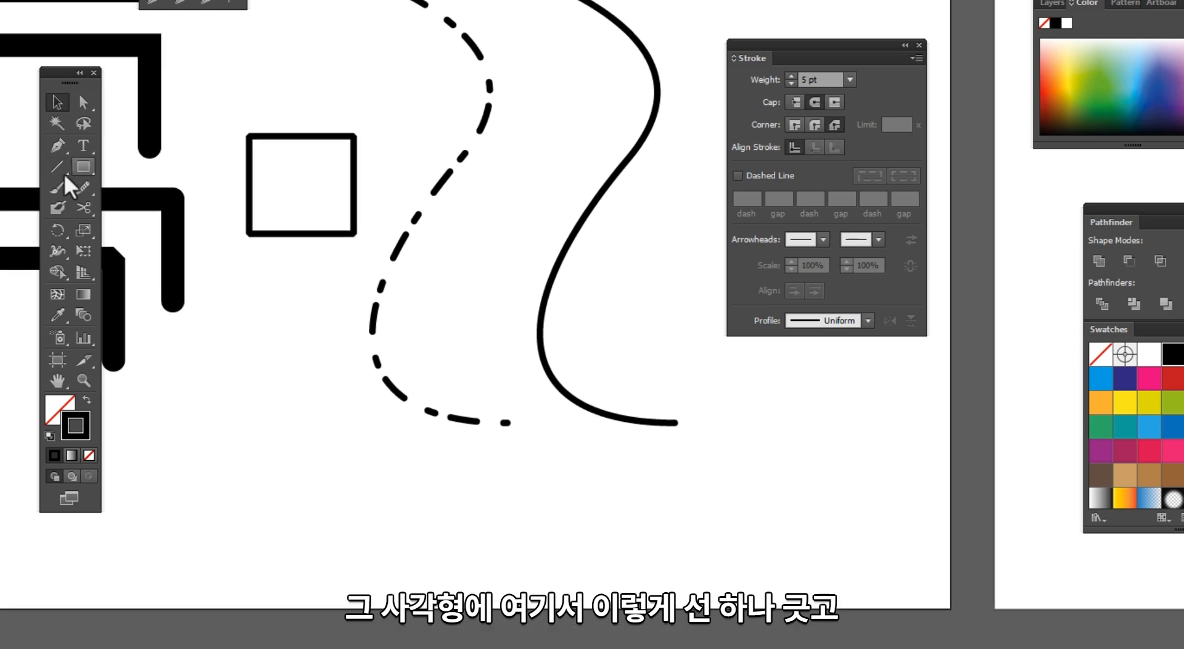
Step: Draw two short vertical lines above the square's sides and a horizontal line between them with the Line Segment tool
left_click(56, 166)
left_click_drag(247, 119, 249, 60)
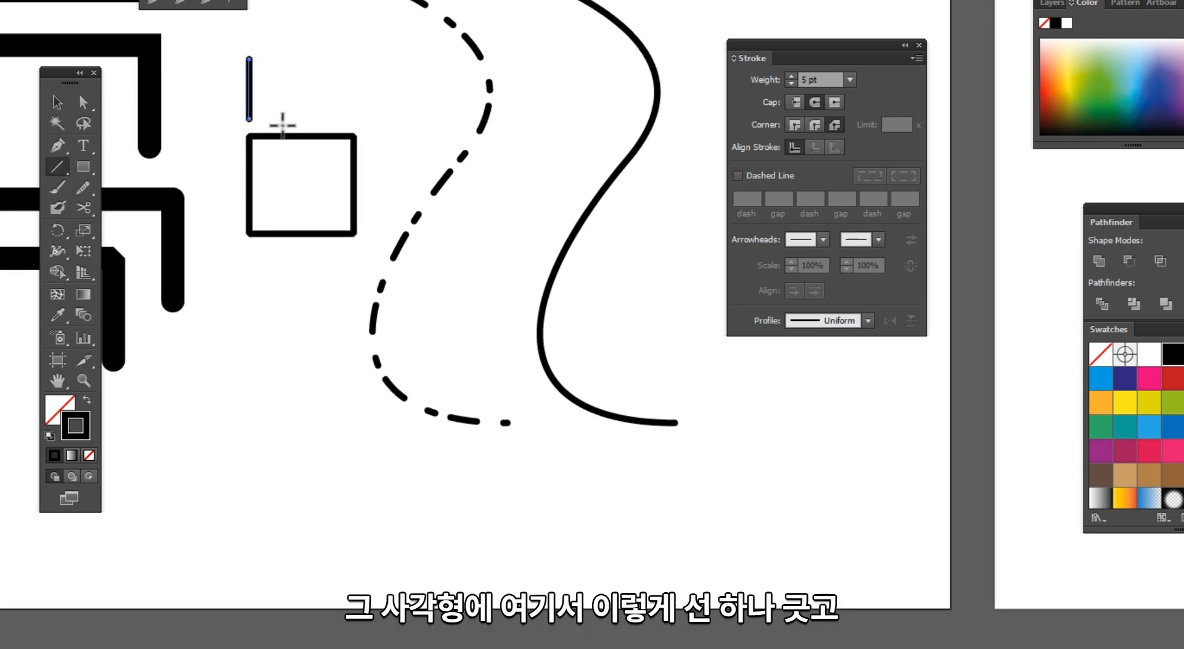
left_click_drag(354, 117, 354, 58)
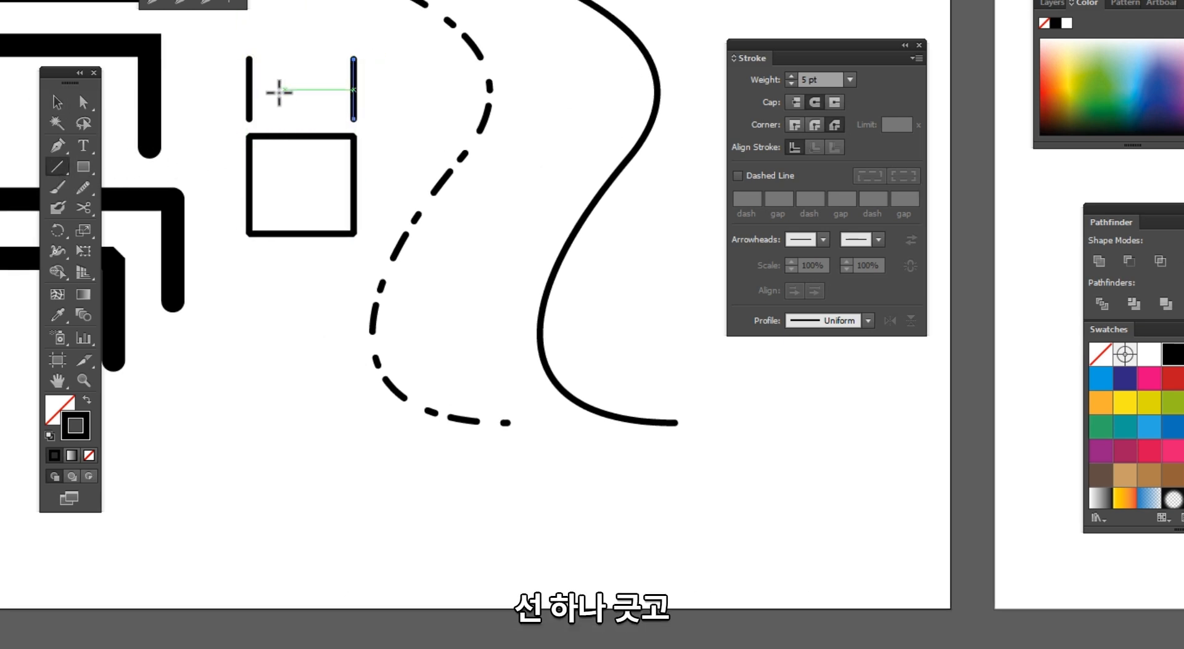
left_click_drag(250, 90, 232, 43)
Step: Set the stroke weight of the three dimension lines to 0.5 pt
key("v")
left_click(851, 80)
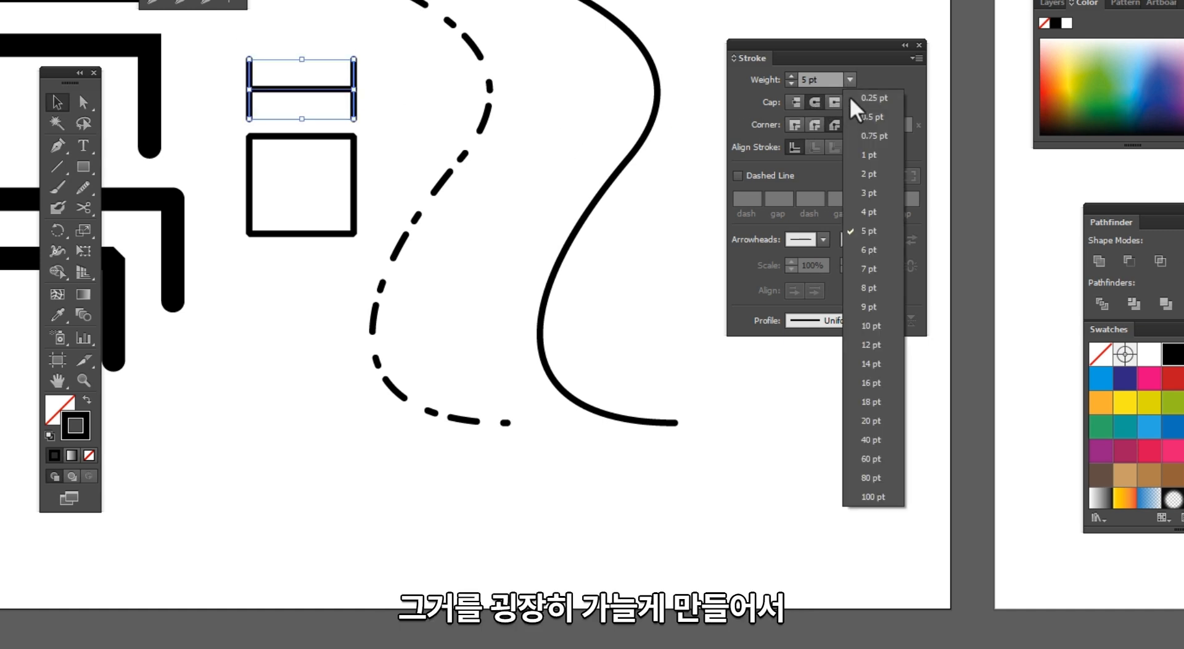
left_click(862, 119)
Step: Zoom in and add a 10mm text label centred above the horizontal dimension line
left_click(214, 49)
left_click(504, 349)
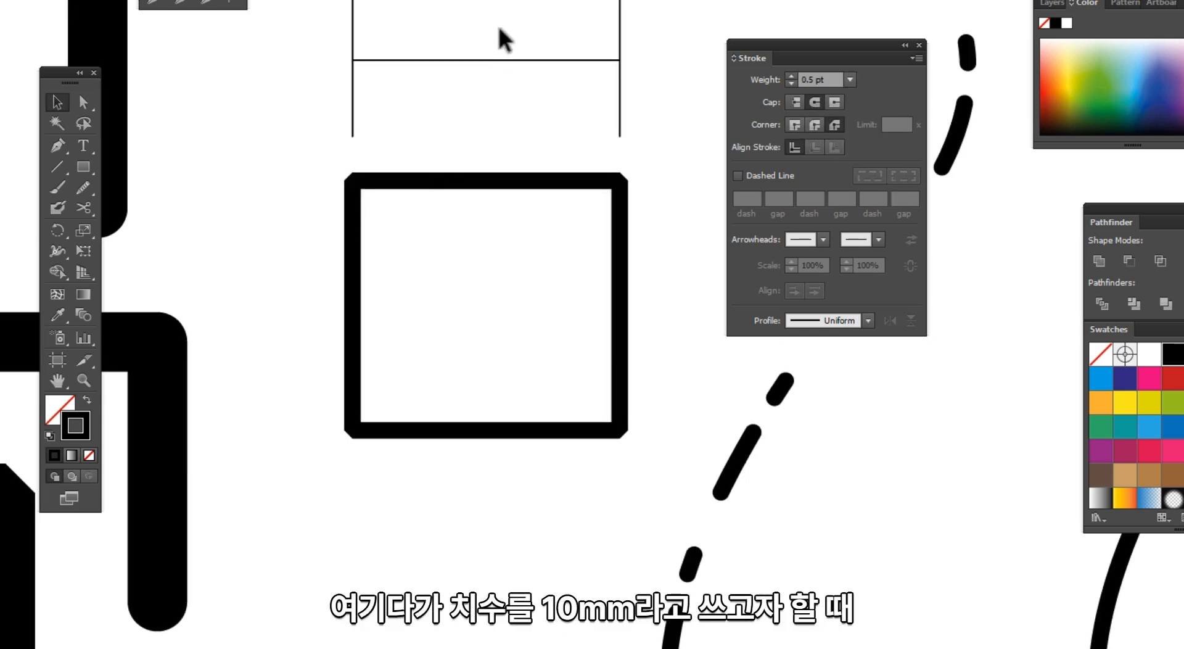
key("t")
left_click(485, 26)
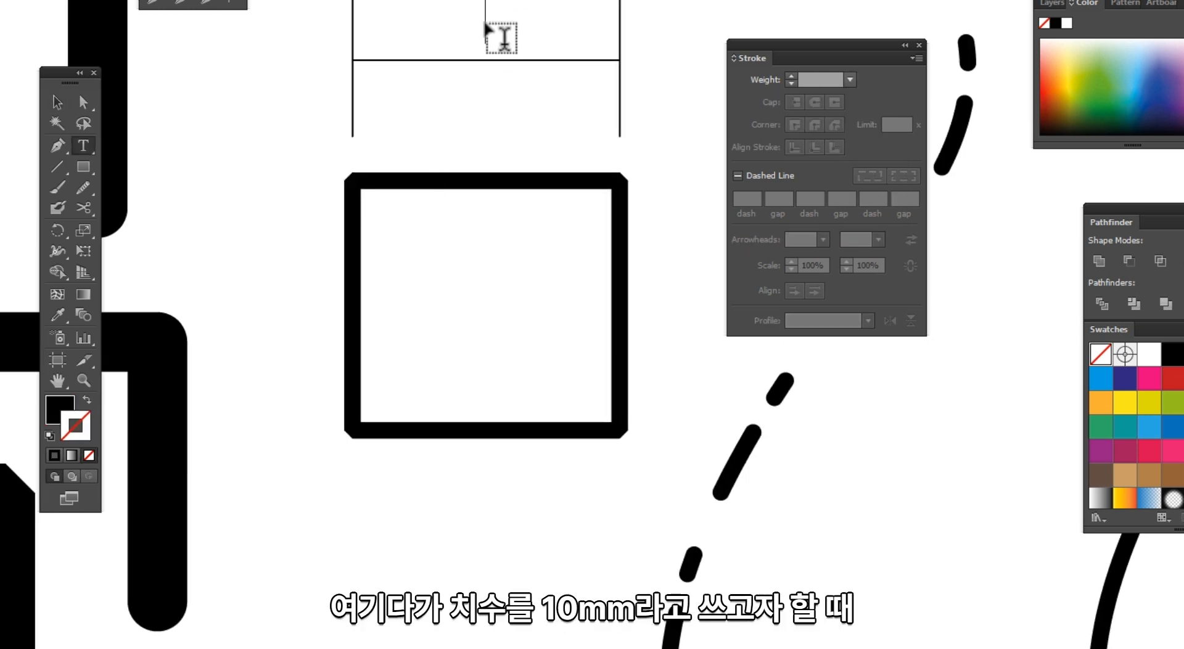
type("10mm")
key("Escape")
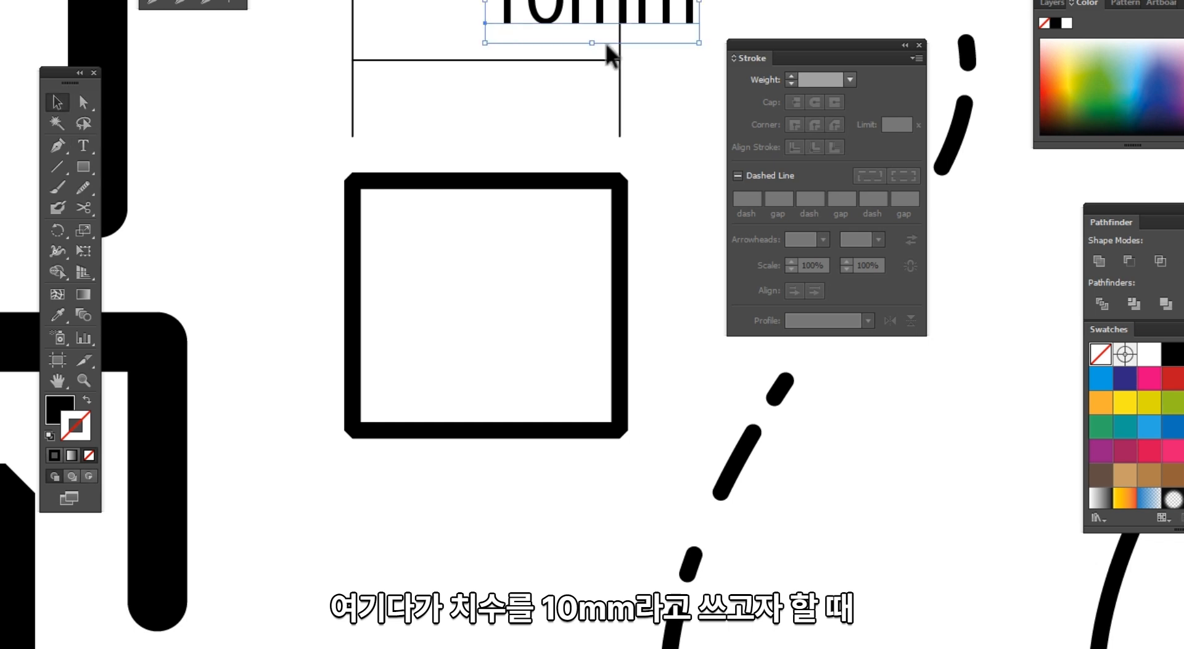
left_click_drag(698, 45, 507, 25)
Step: Select the horizontal dimension line and give its start point a left-pointing arrowhead
left_click(543, 60)
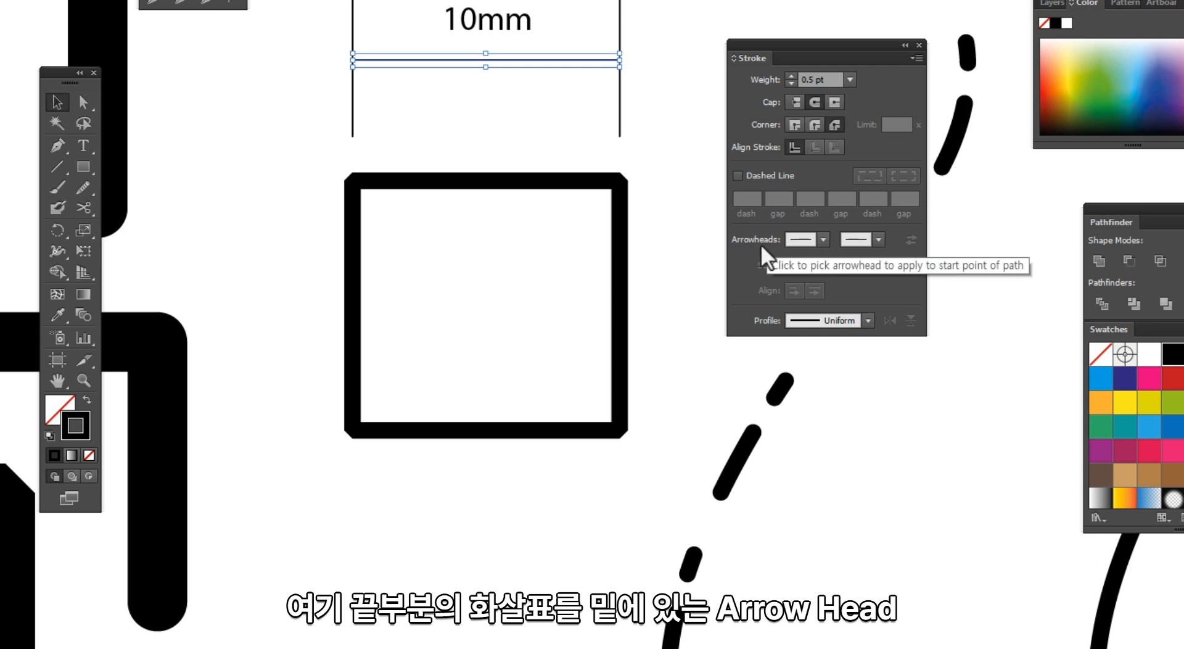
left_click(913, 58)
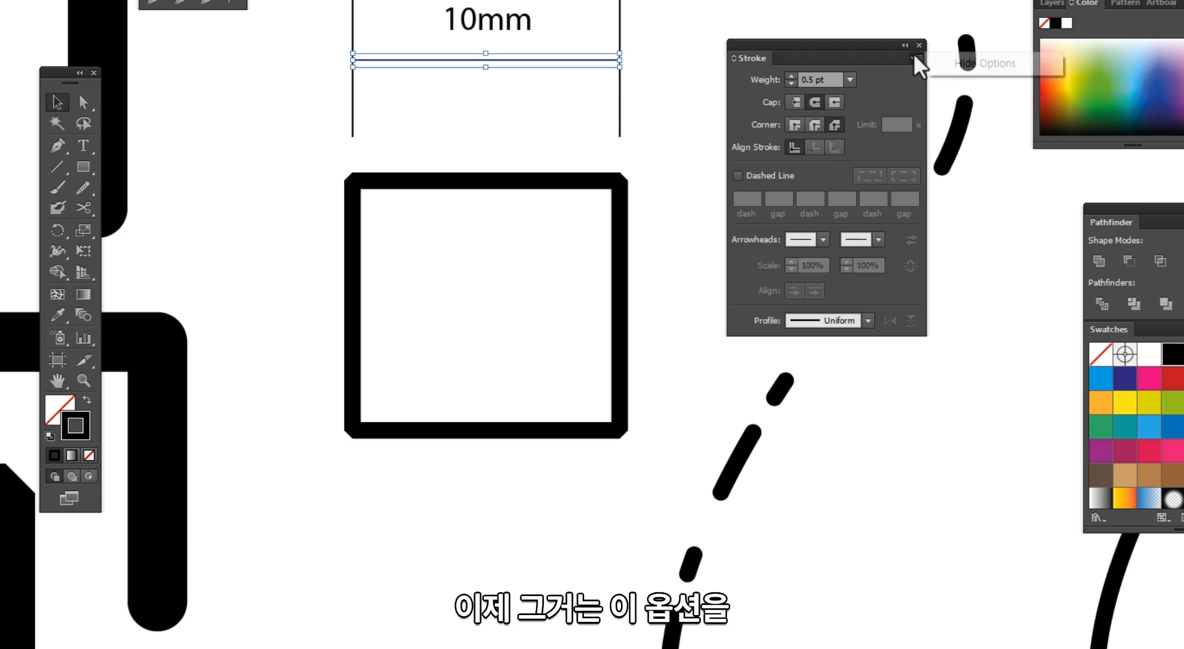
left_click(958, 69)
left_click_drag(846, 45, 769, 0)
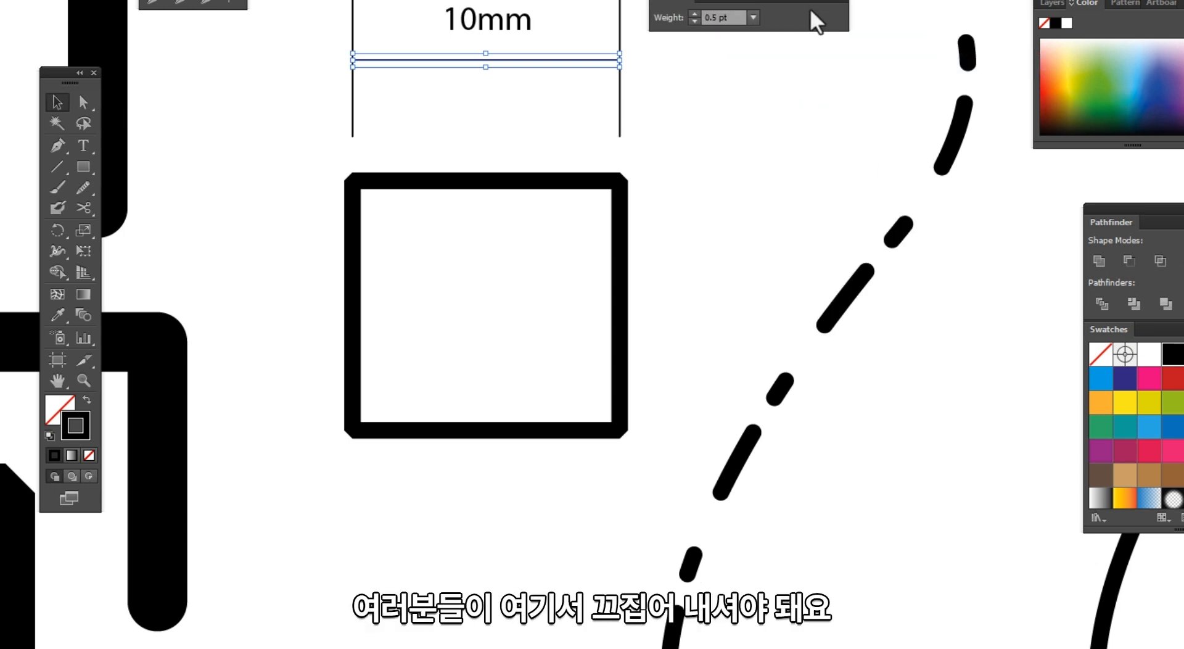
left_click(838, 8)
left_click(872, 6)
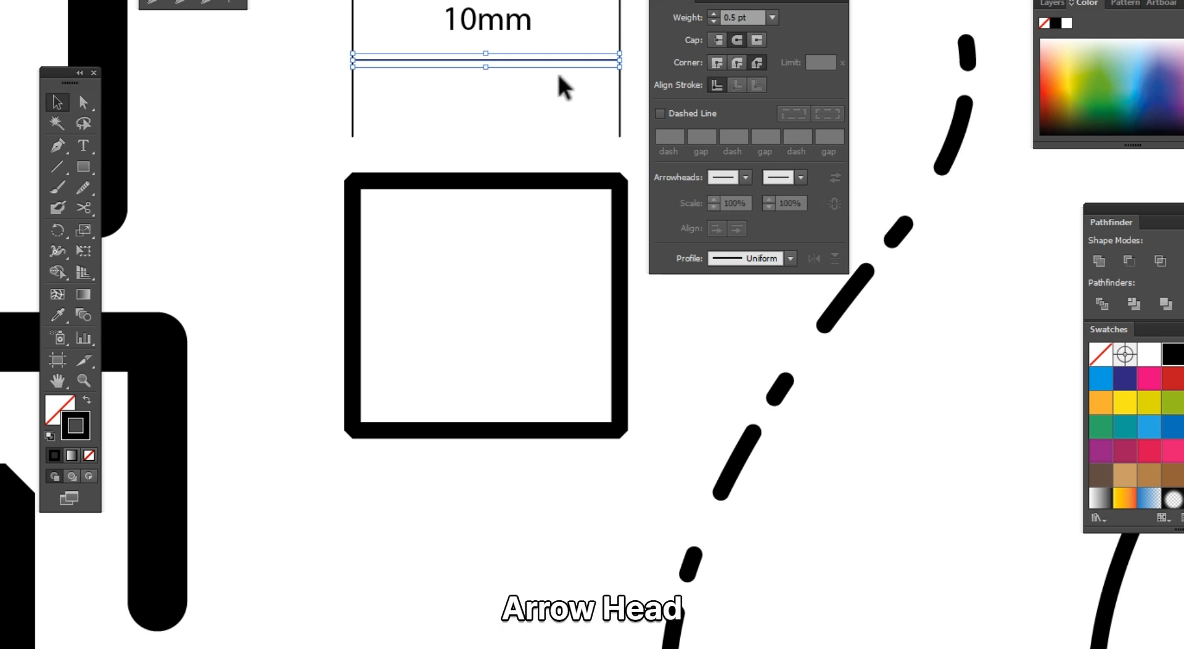
left_click(746, 178)
left_click(648, 245)
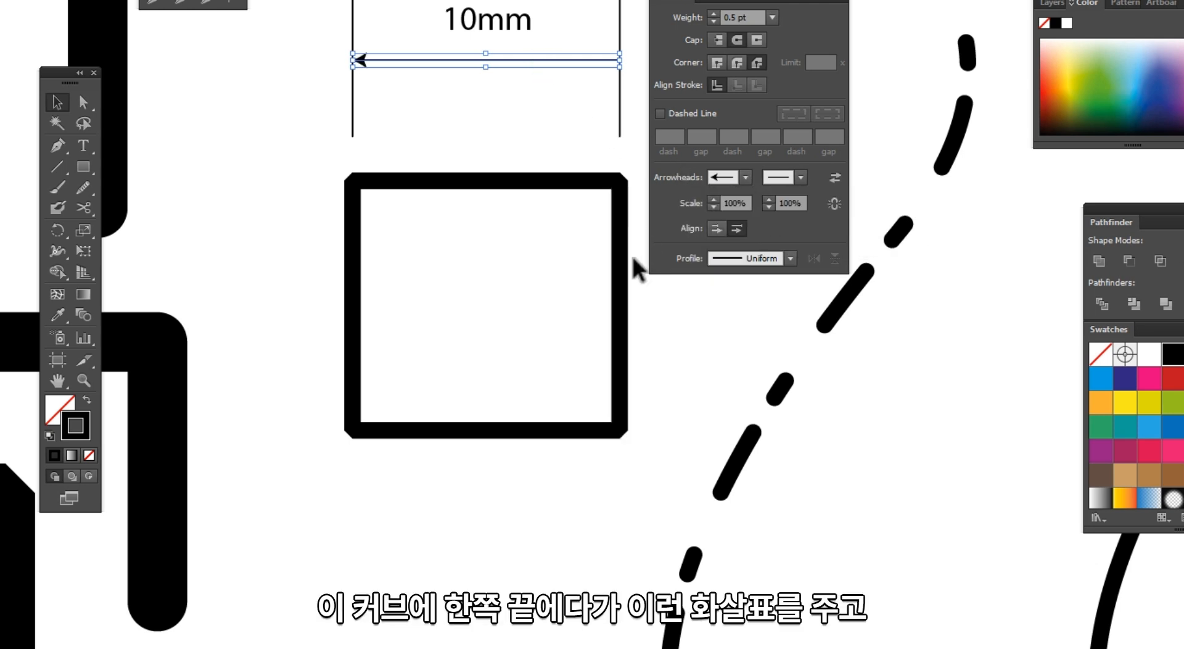
Step: Try different end arrowheads on the line and settle on a circle-ended style
left_click(800, 179)
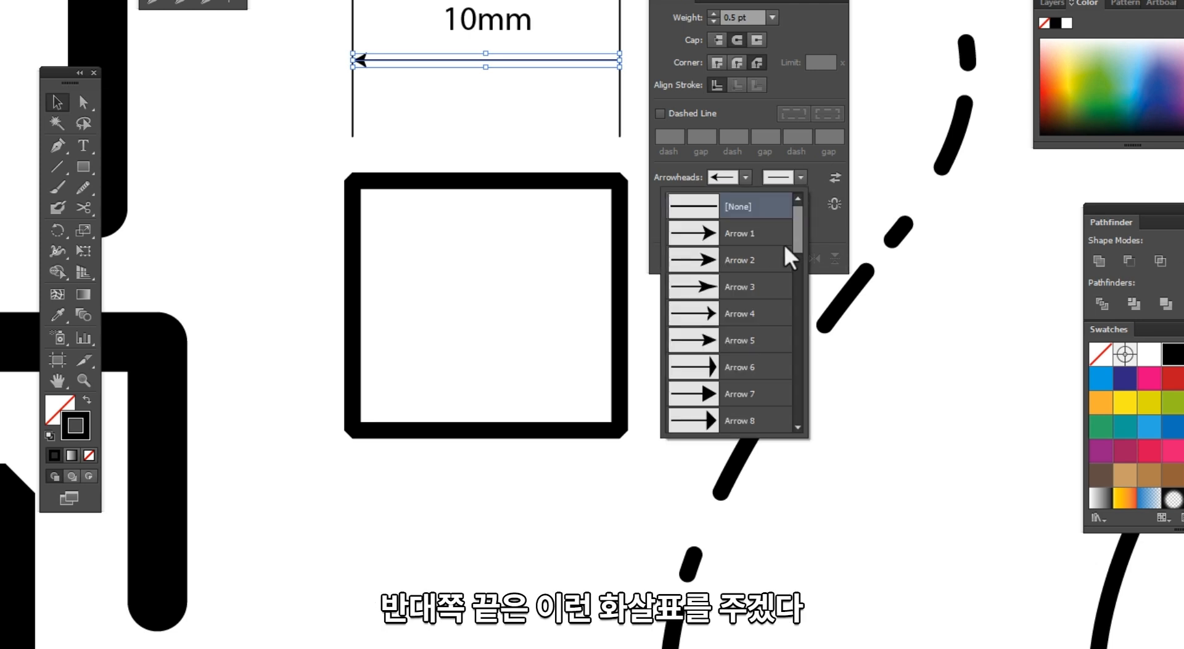
scroll(754, 320, "down", 6)
left_click(706, 264)
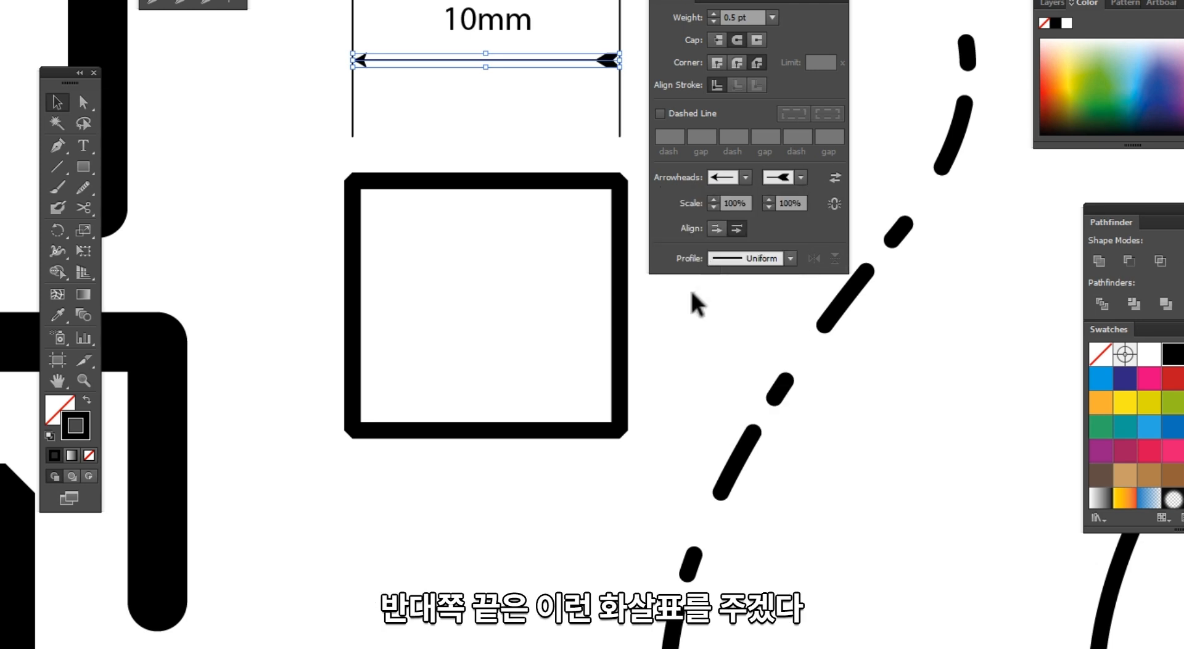
left_click(800, 178)
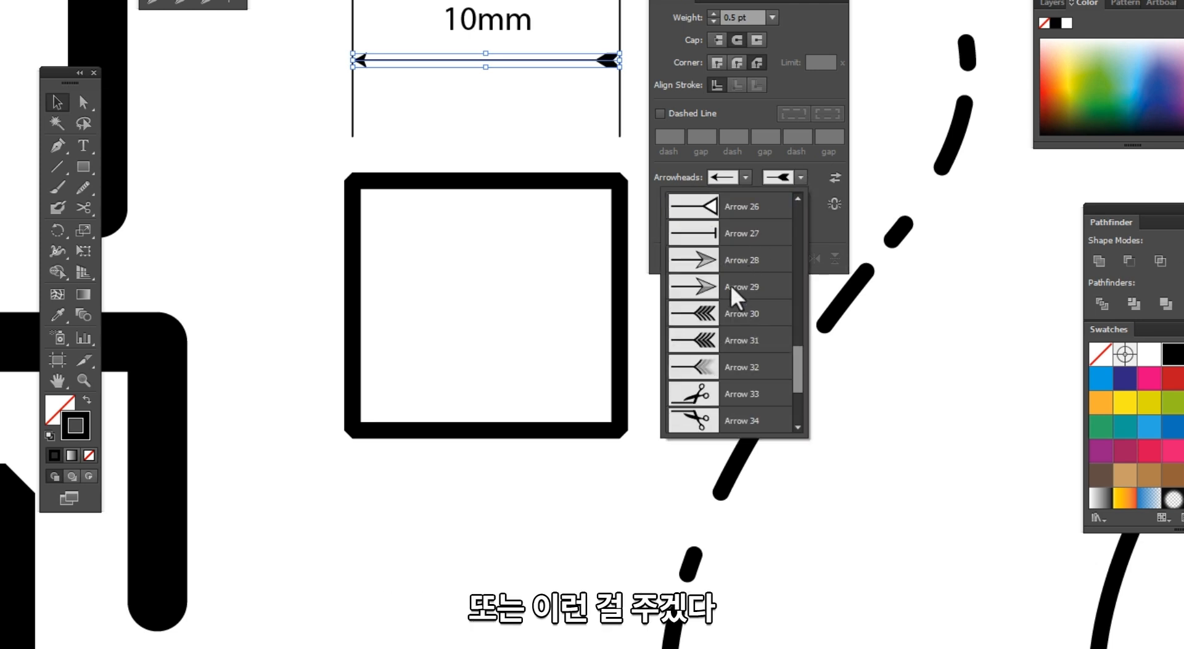
left_click(704, 313)
left_click(696, 387)
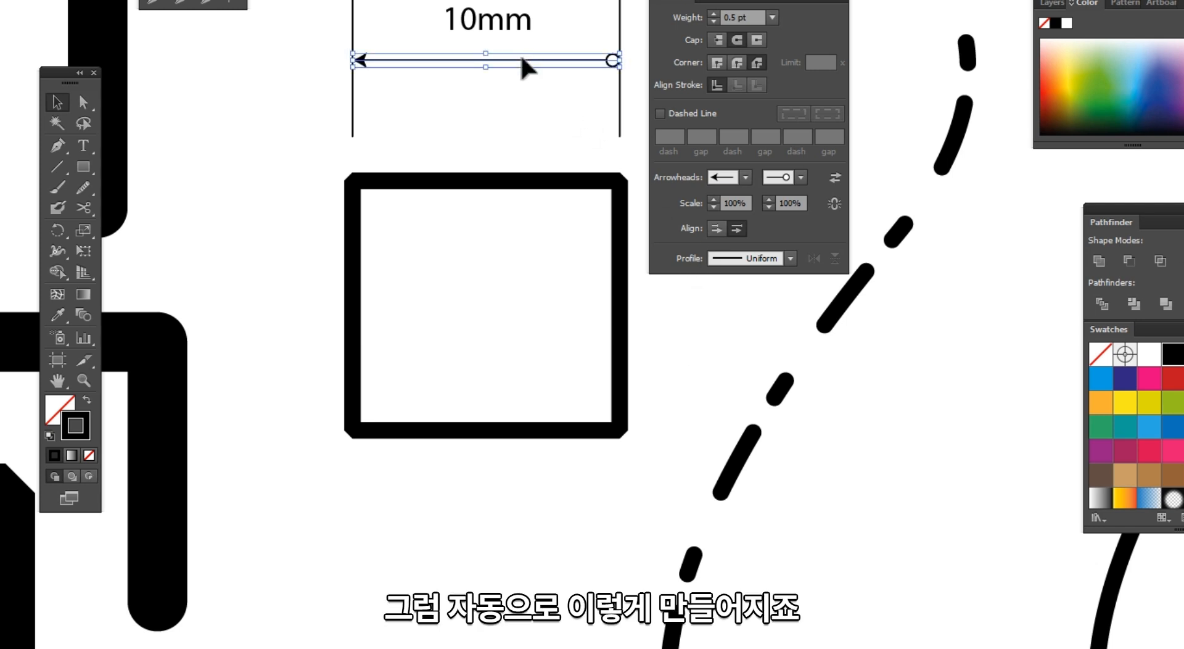
Step: Duplicate the dimension line below, scale the copy's start arrowhead to 200% and end to 50%, then delete it
left_click_drag(523, 76, 527, 100)
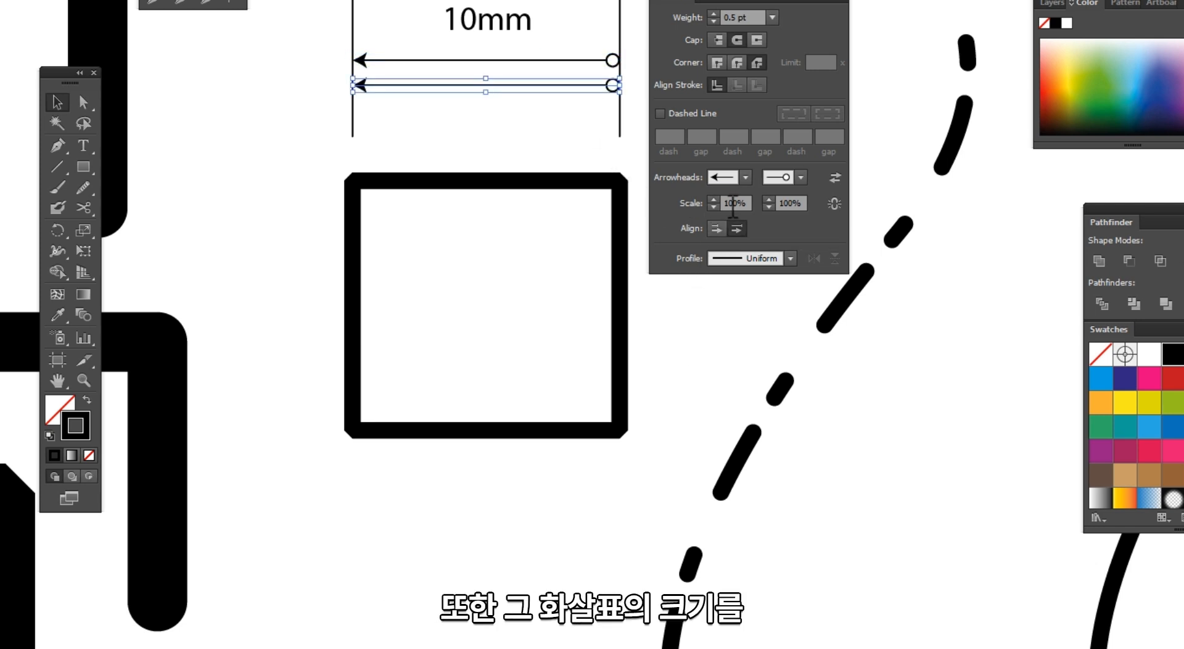
left_click(733, 204)
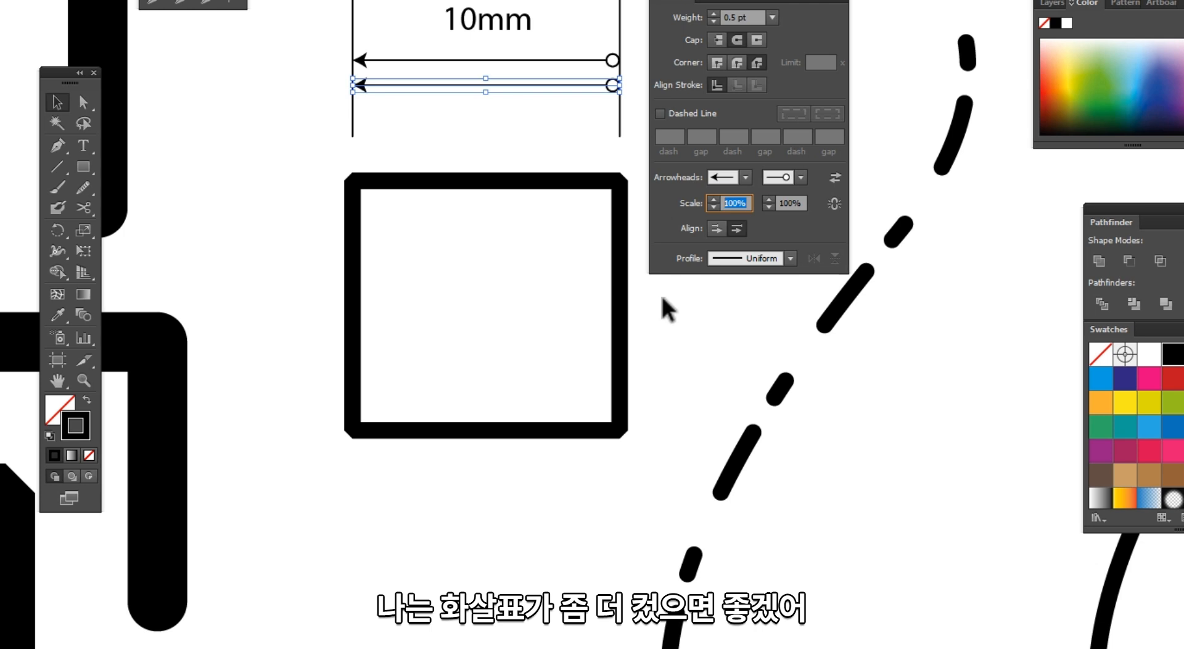
type("20")
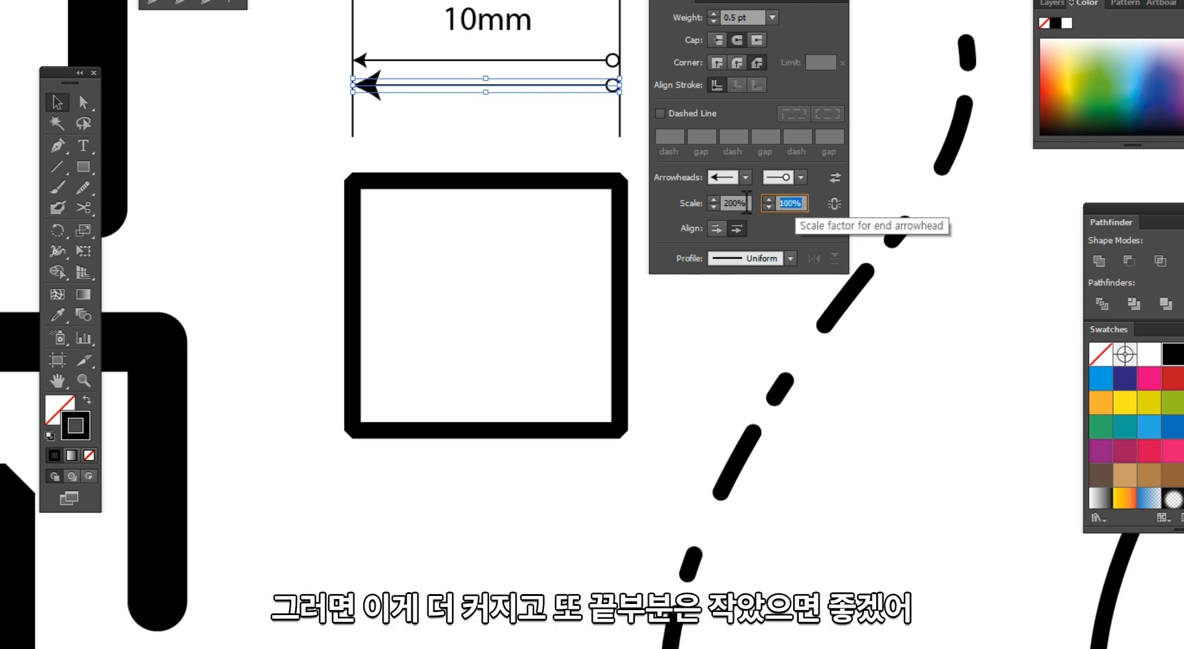
key("Return")
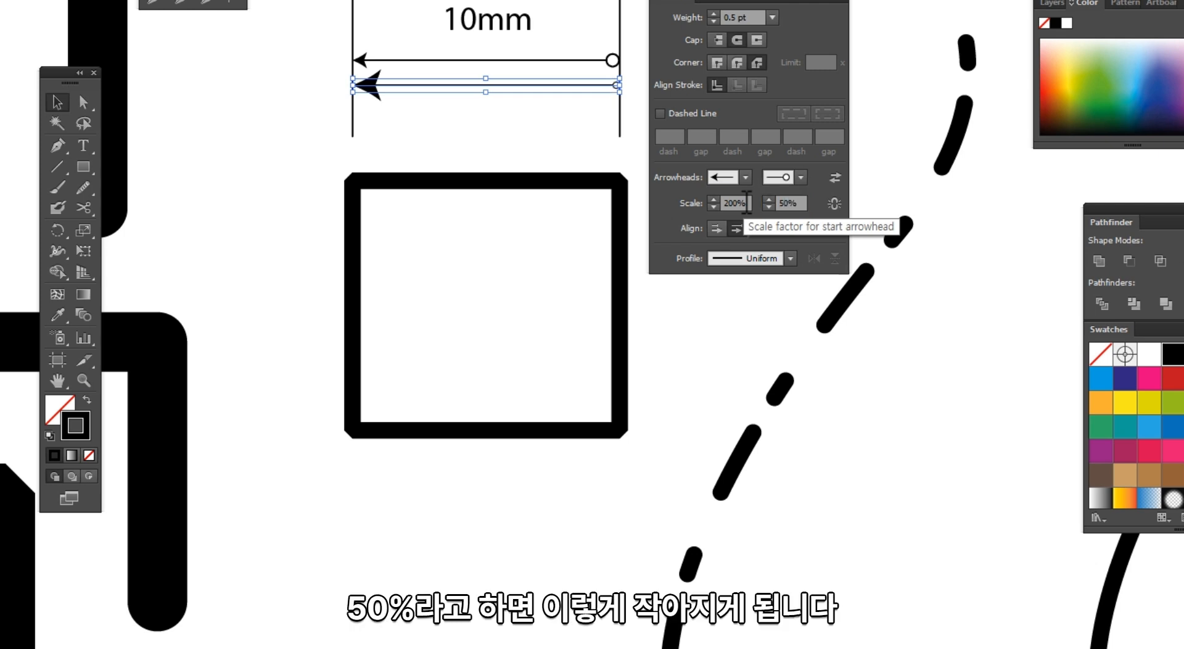
left_click(527, 150)
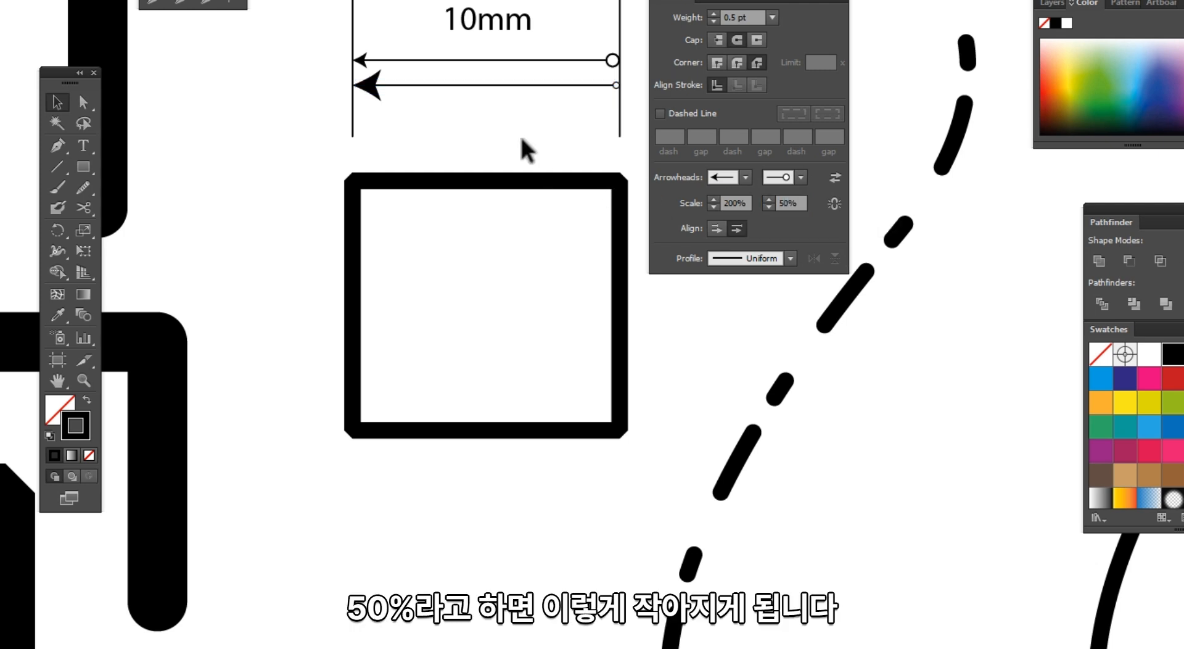
left_click(475, 84)
key("Delete")
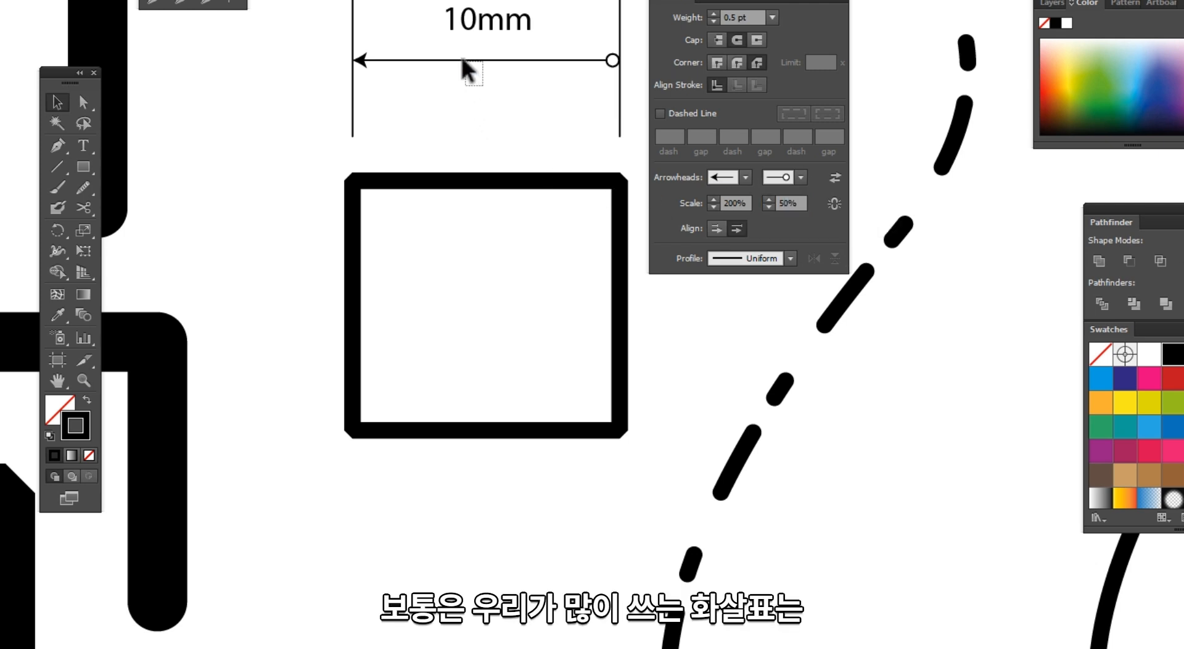
Step: Change the original dimension line's start arrowhead to Arrow 9
left_click(469, 60)
left_click(735, 176)
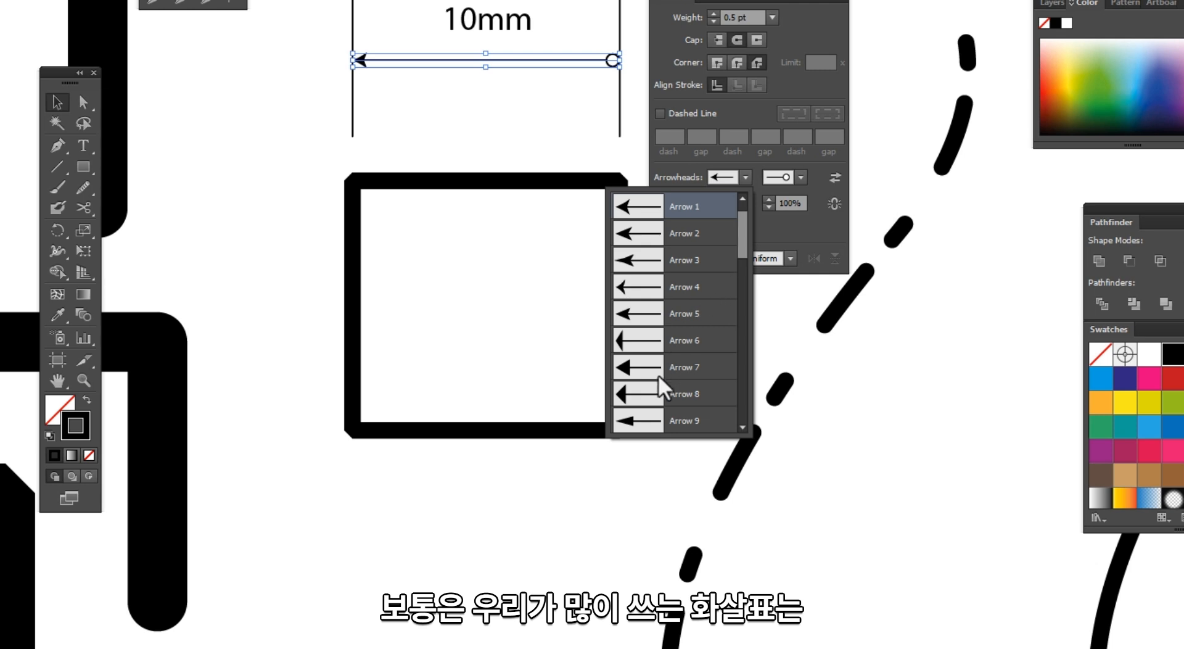
left_click(652, 422)
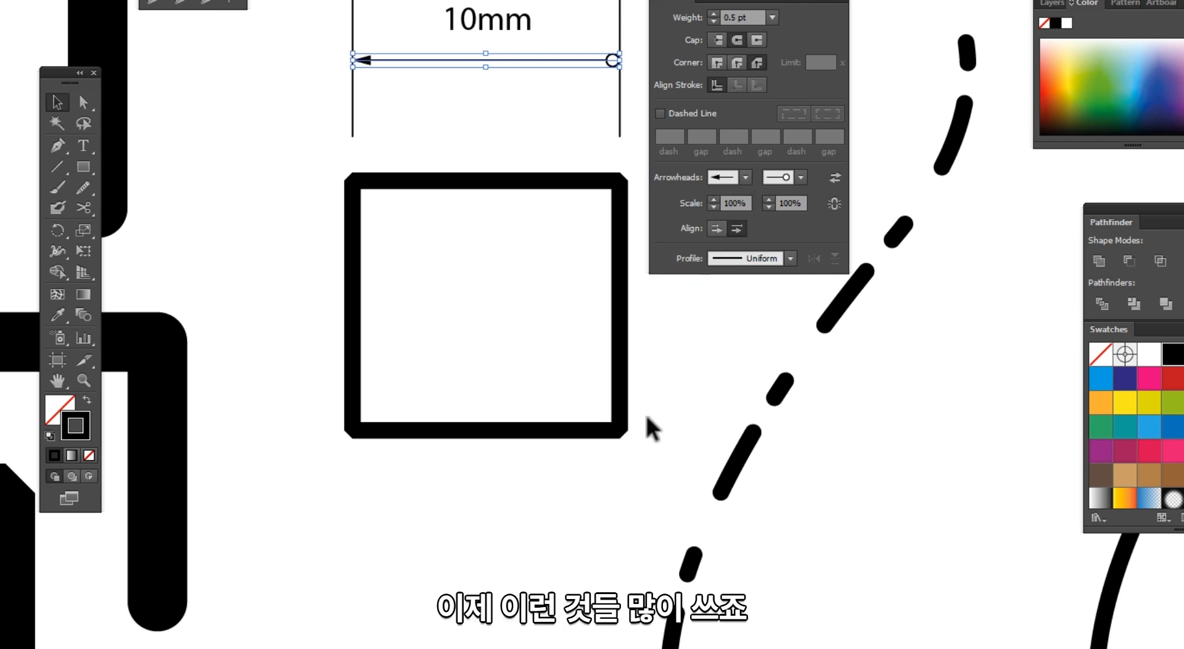
Step: Set the dimension line's end arrowhead to Arrow 9 so both ends point outward
left_click(800, 181)
scroll(722, 290, "down", 3)
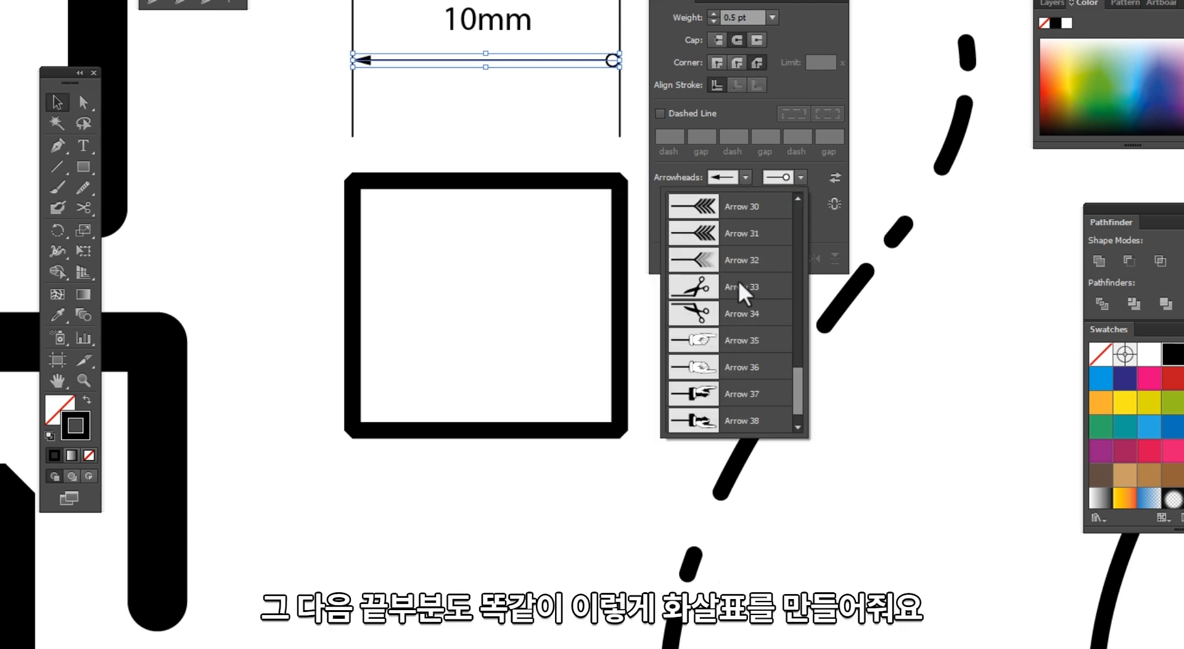
scroll(737, 302, "up", 2)
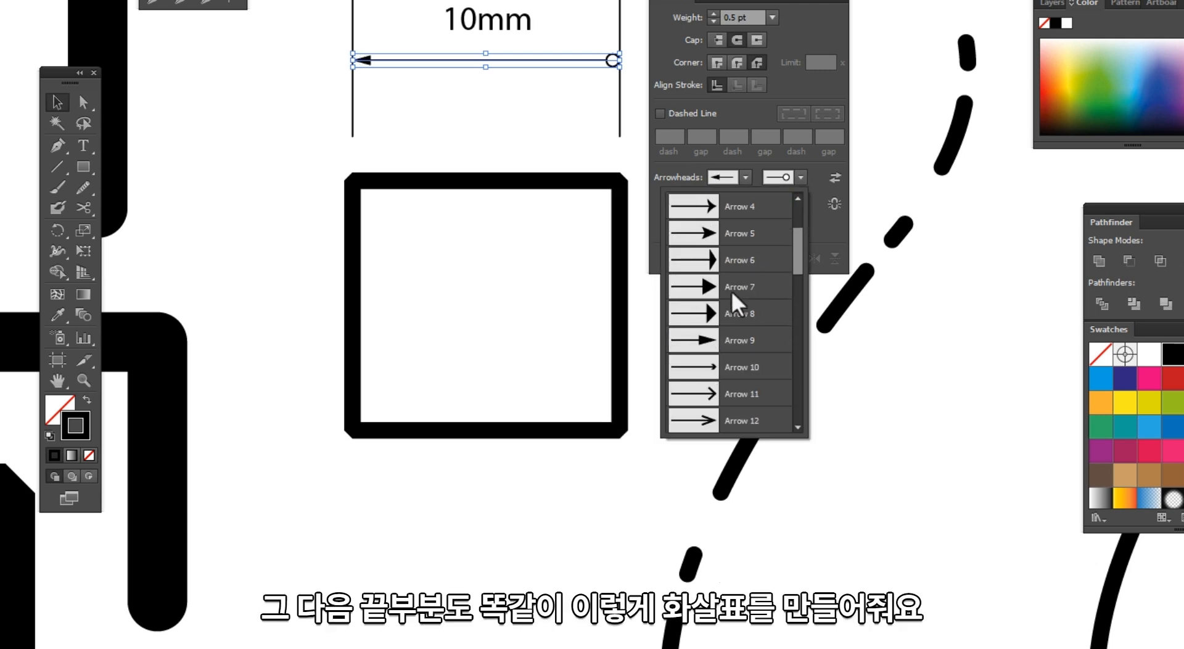
left_click(713, 319)
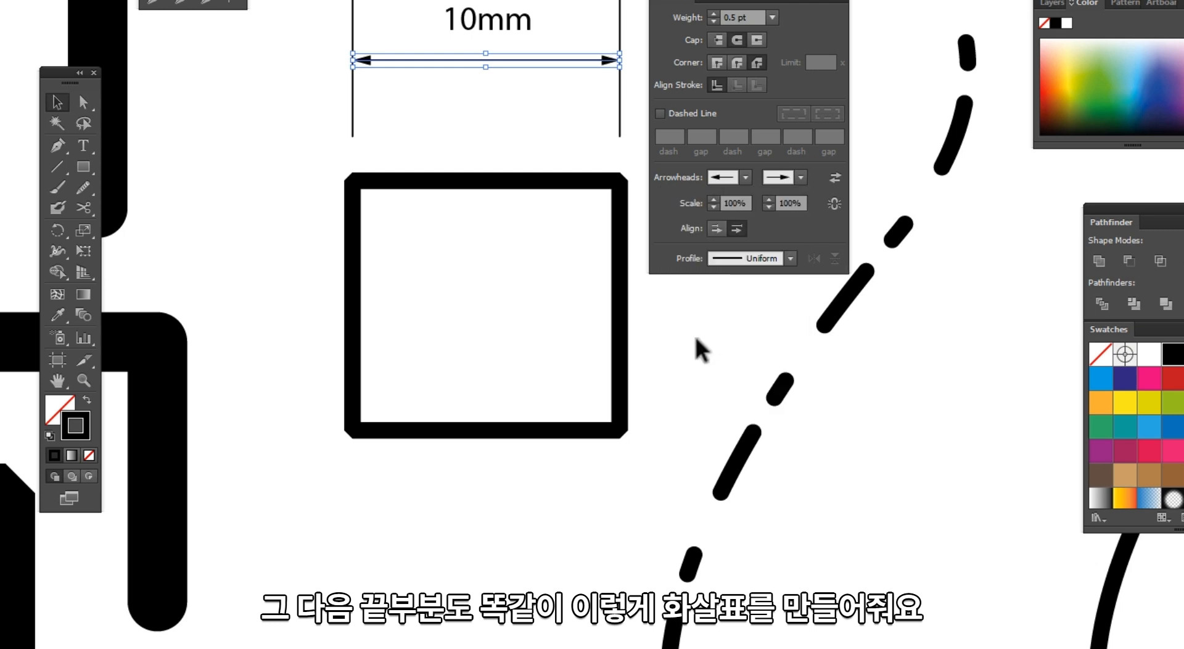
Step: Select the dimension's extension lines and nudge them to shorten the 10mm dimension marking
left_click(584, 148)
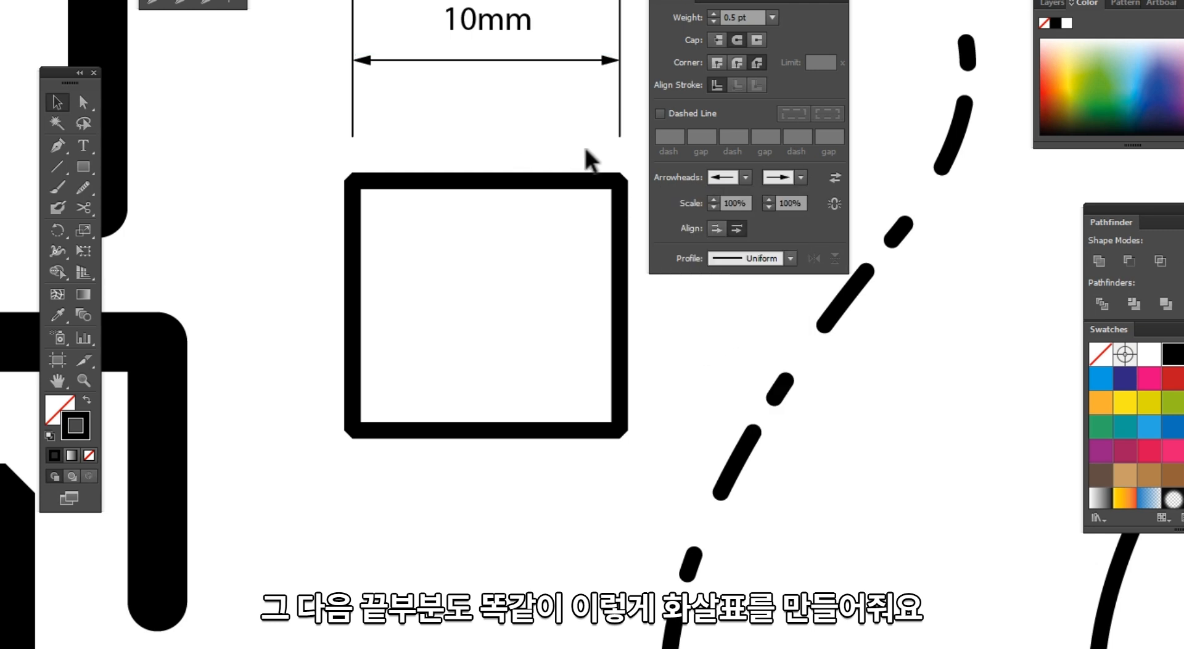
left_click_drag(626, 146, 372, 9)
left_click(362, 119)
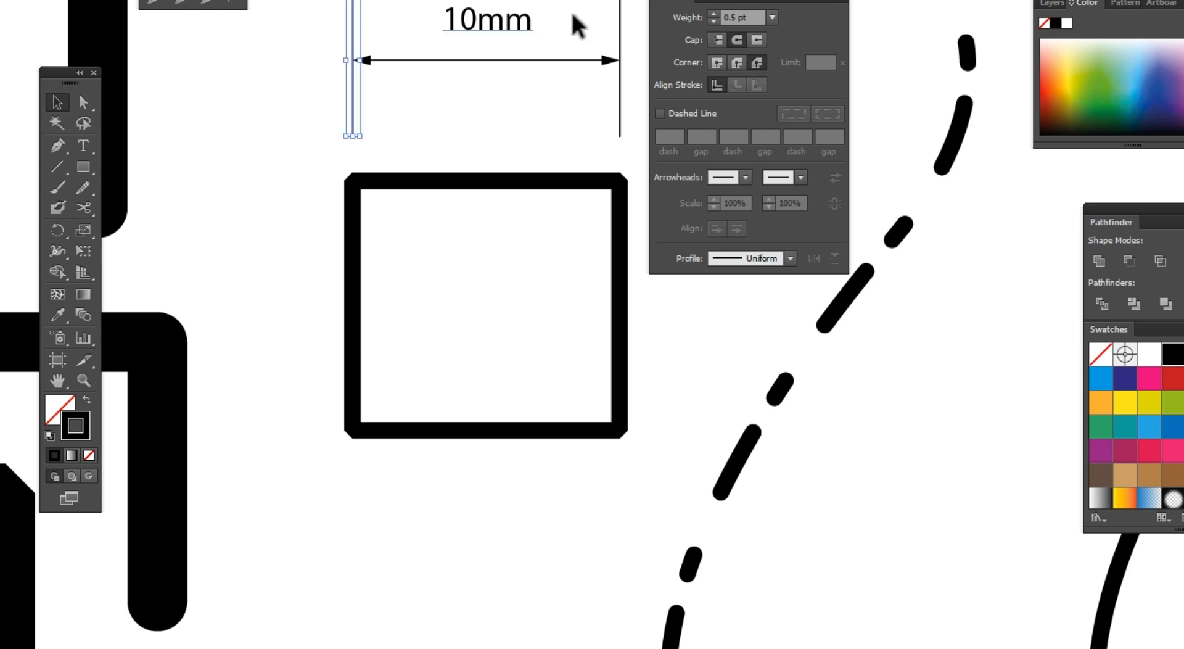
left_click_drag(632, 1, 609, 16)
left_click_drag(609, 16, 609, 17)
left_click_drag(485, 135, 484, 82)
key("Down")
key("Down")
key("Down")
key("Down")
key("Down")
key("Down")
key("Down")
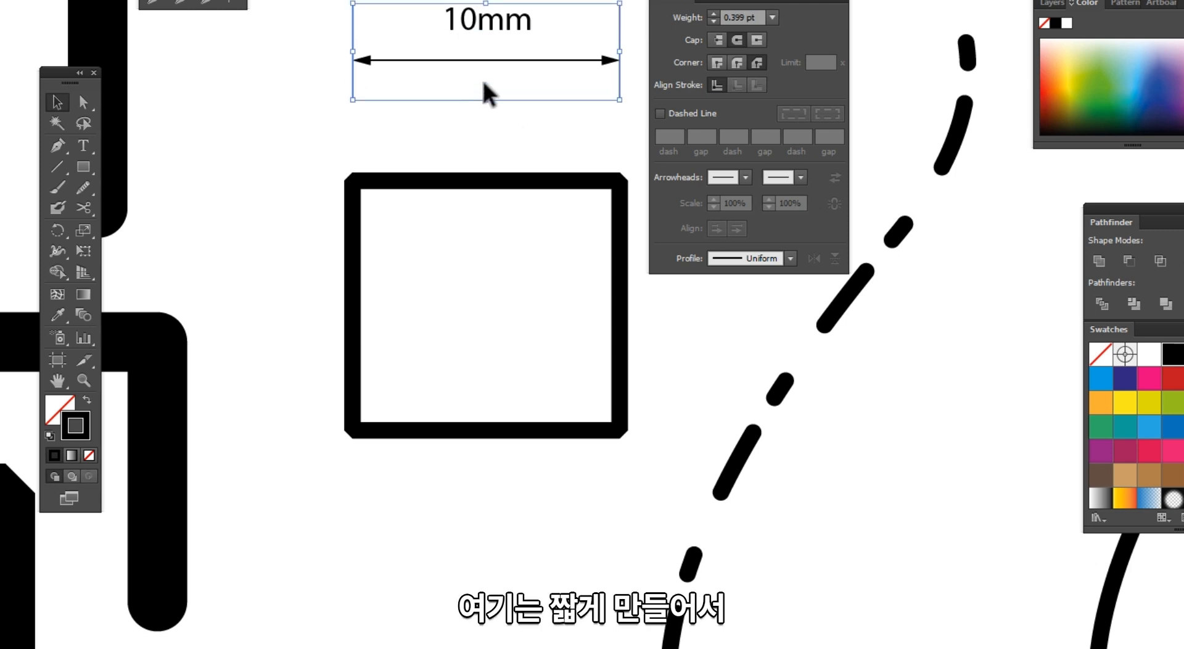
key("Down")
key("Down")
key("Down")
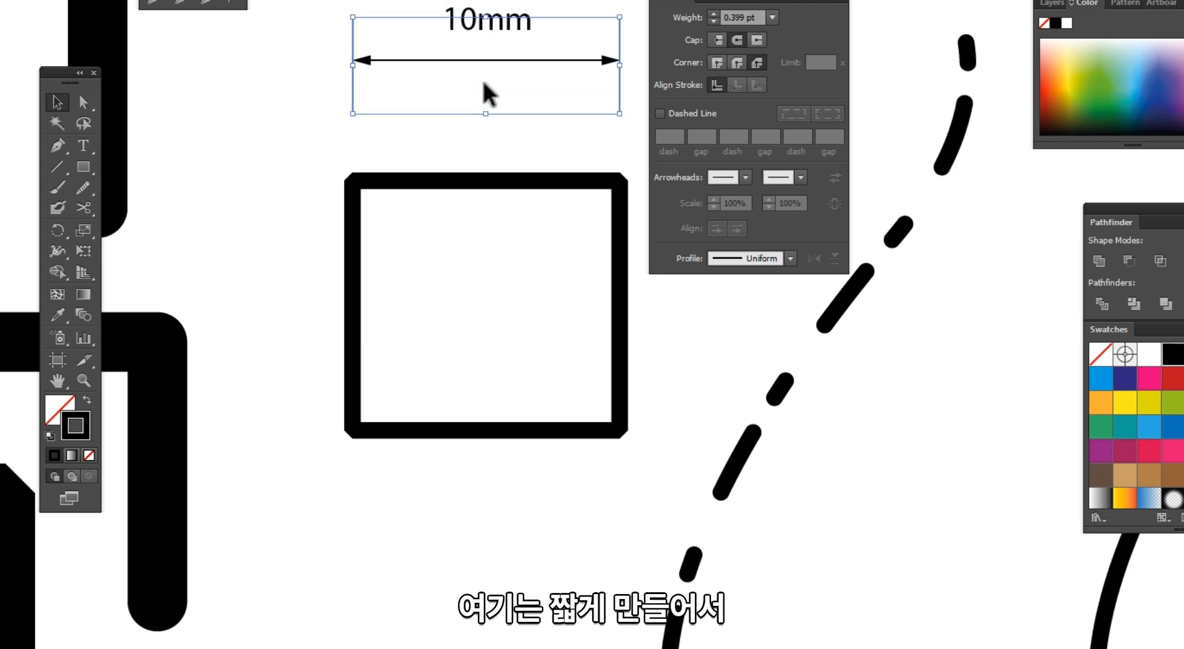
key("Up")
Step: Finalize the 10mm dimension above the square and arrange the Stroke panel beside the curves
left_click(502, 141)
left_click_drag(504, 142, 452, 142)
mouse_move(608, 143)
left_mouse_down()
mouse_move(352, 1)
mouse_move(293, 19)
mouse_move(579, 117)
mouse_move(257, 6)
left_mouse_up()
left_click(1138, 55)
left_click(590, 160)
left_click_drag(423, 31, 425, 65)
left_click(584, 187)
left_click(590, 239, "ctrl+alt")
left_click(590, 239, "ctrl+alt")
left_click_drag(337, 391, 228, 391)
left_click(470, 407, "ctrl+alt")
left_click_drag(755, 380, 378, 398)
left_click_drag(423, 252, 311, 127)
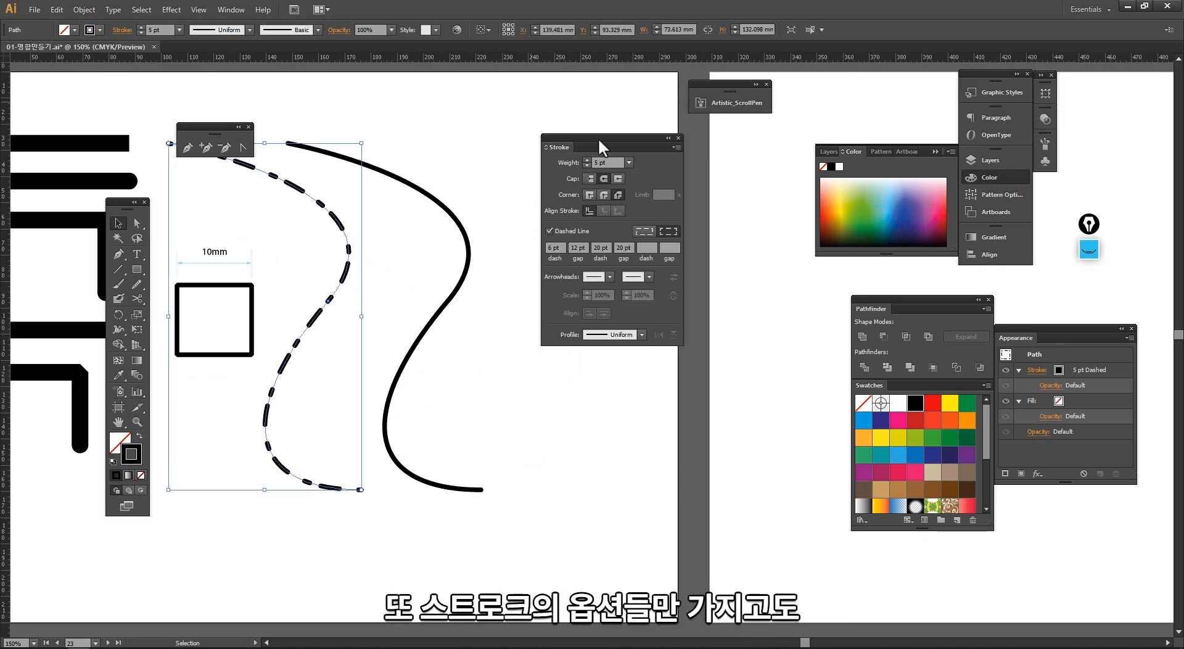
left_click_drag(600, 141, 630, 130)
left_click(481, 211)
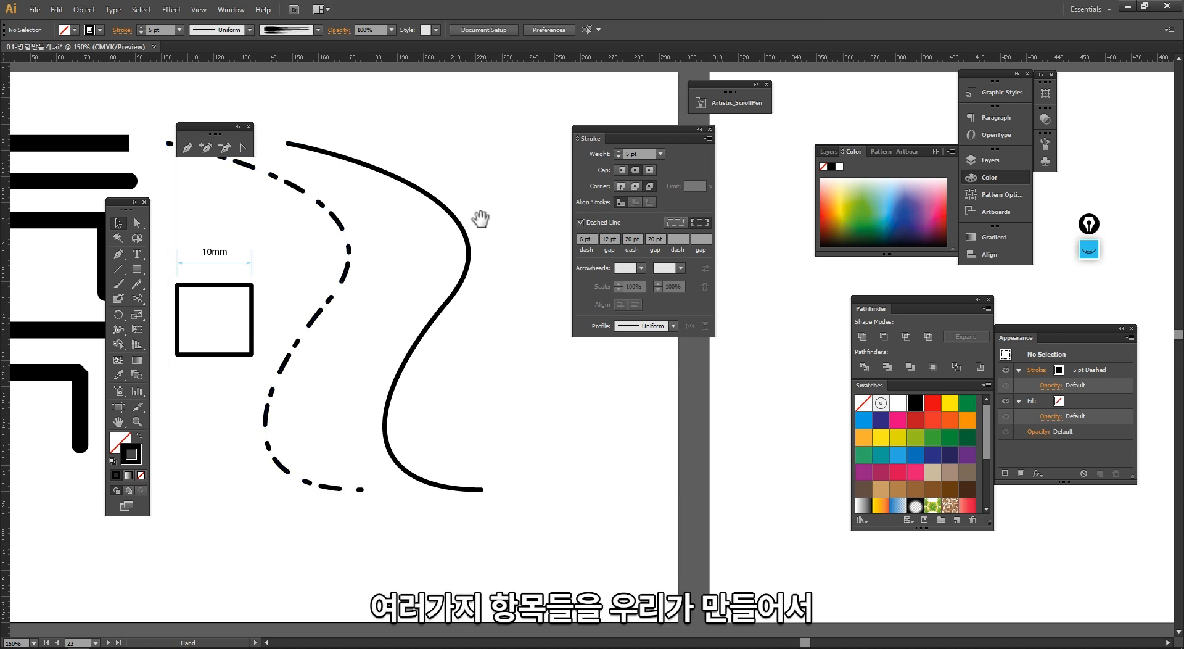
Step: Select the curves and browse the variable width profile lists in the Stroke panel and control bar
left_click_drag(317, 241, 461, 366)
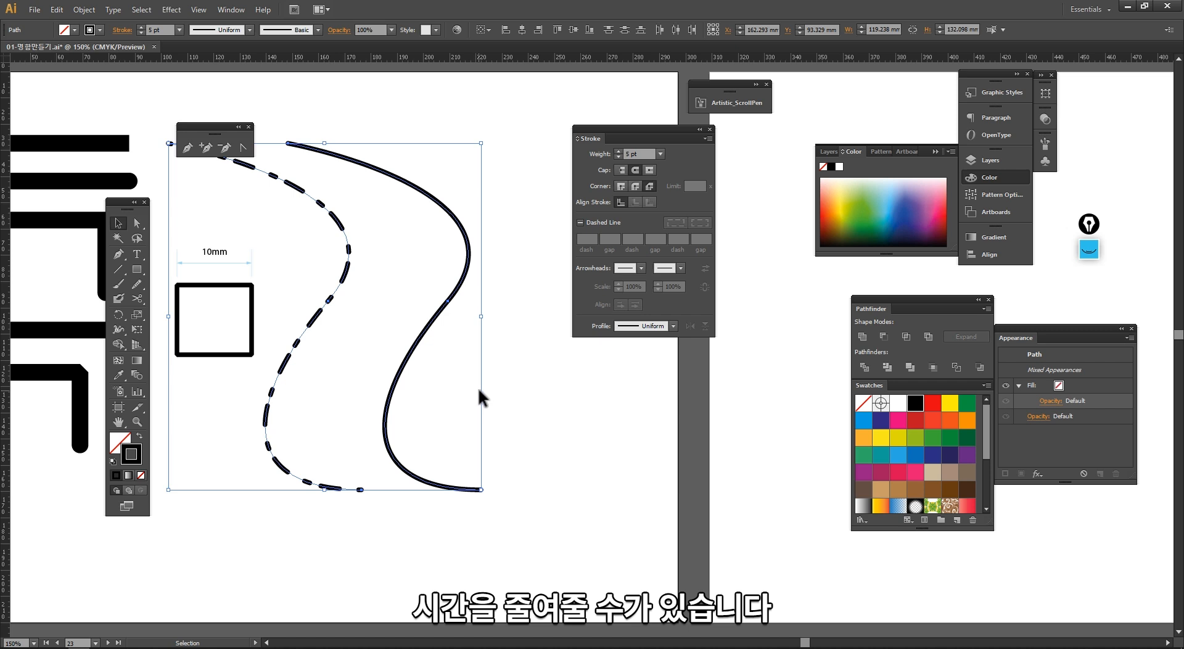
left_click(520, 384)
left_click_drag(405, 397, 609, 430)
left_click(467, 420, "ctrl+alt")
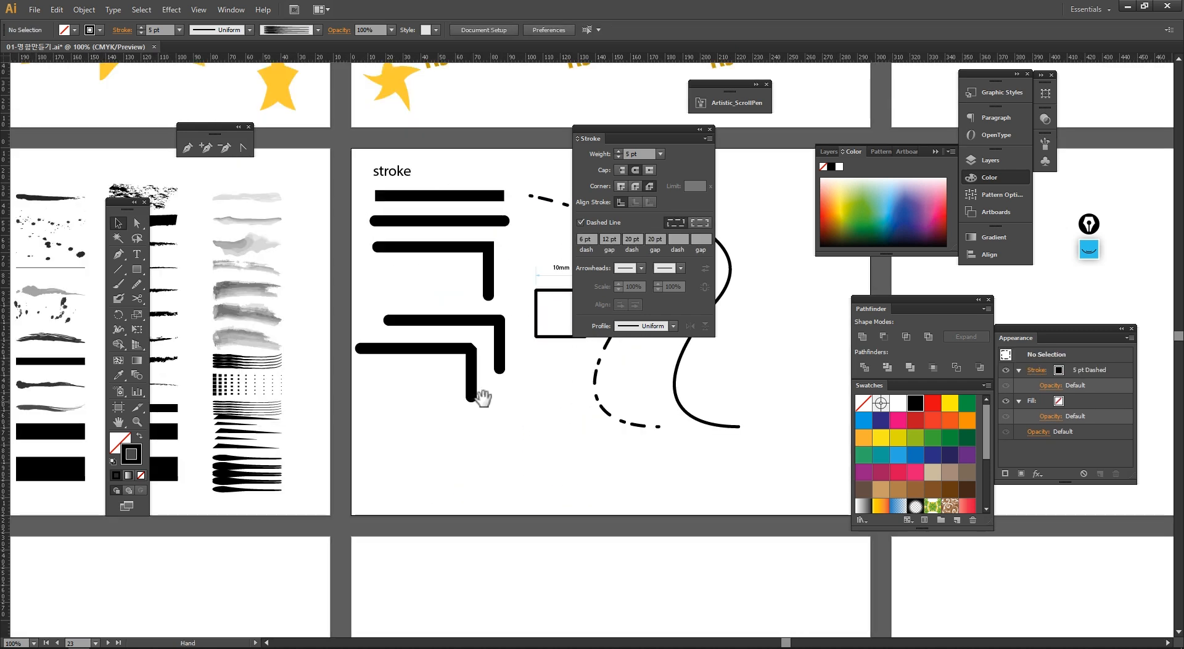
left_click_drag(650, 367, 397, 396)
left_click(636, 331)
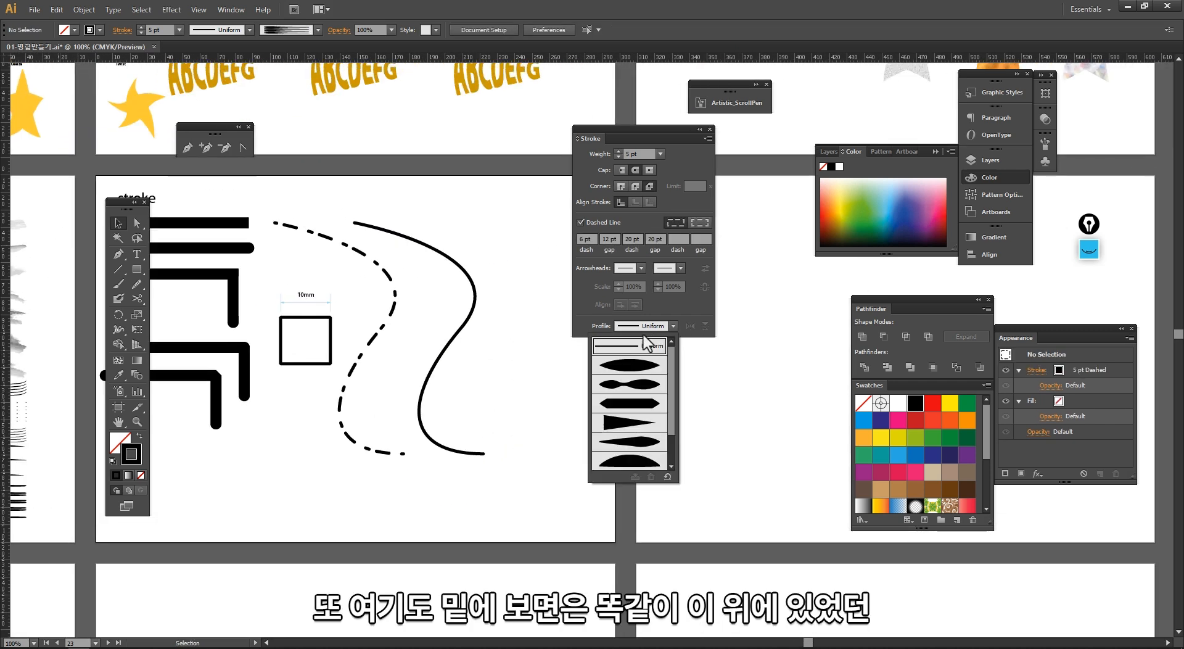
left_click(240, 32)
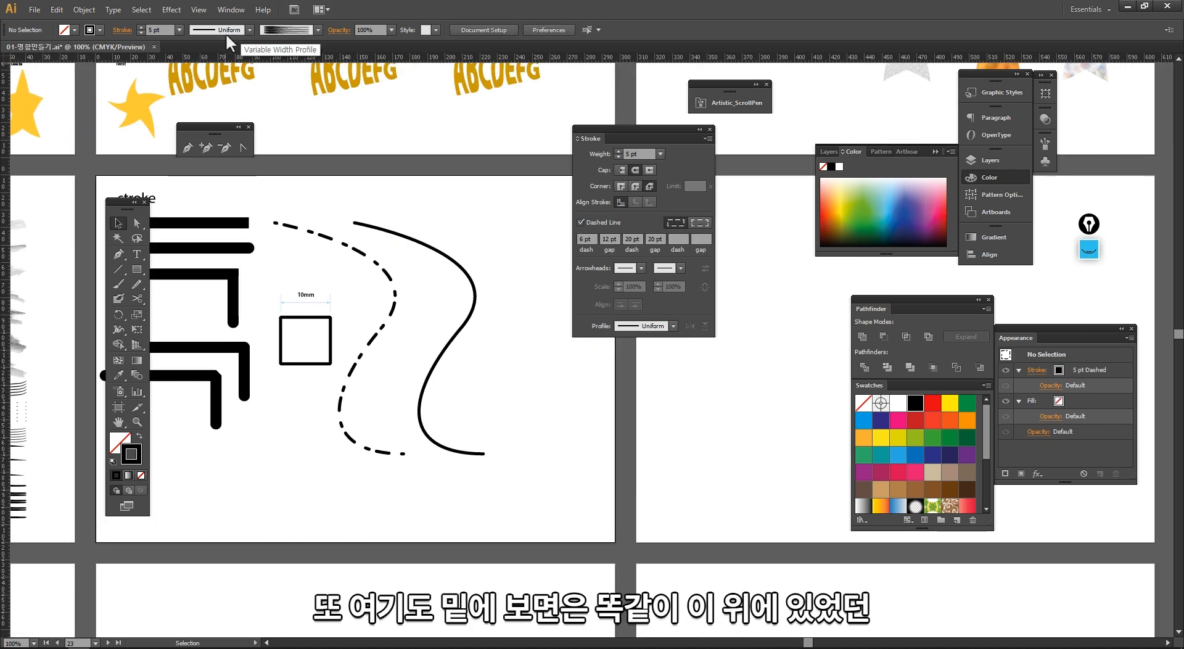
left_click(221, 30)
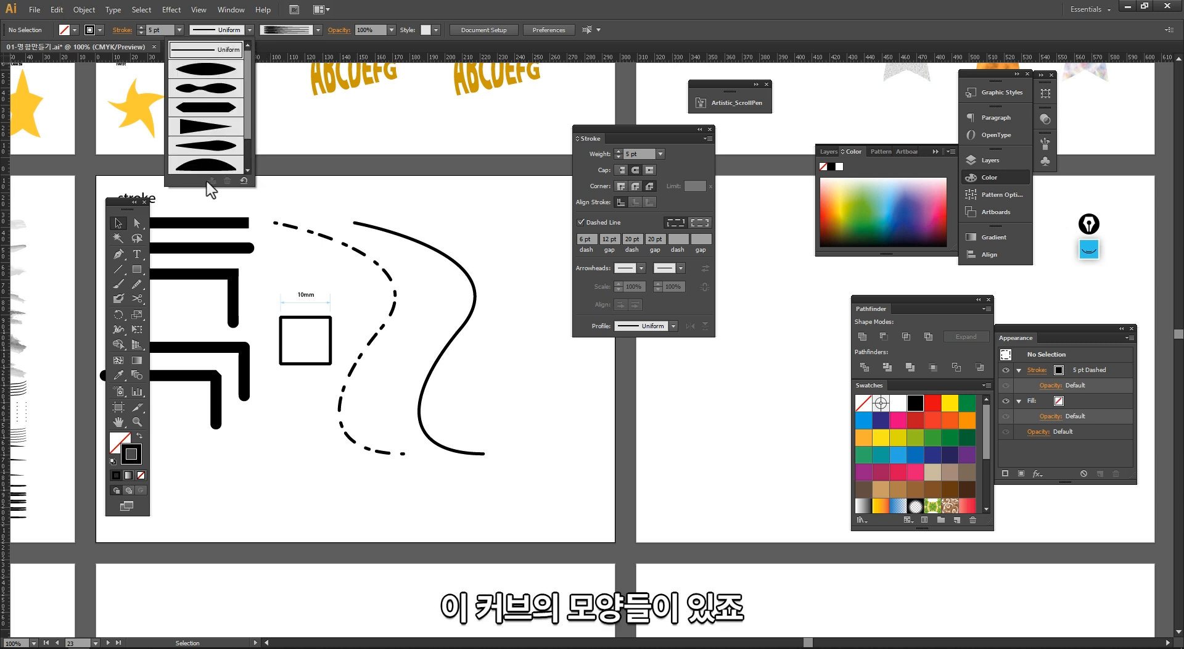
left_click_drag(350, 303, 213, 298)
left_click_drag(216, 201, 481, 494)
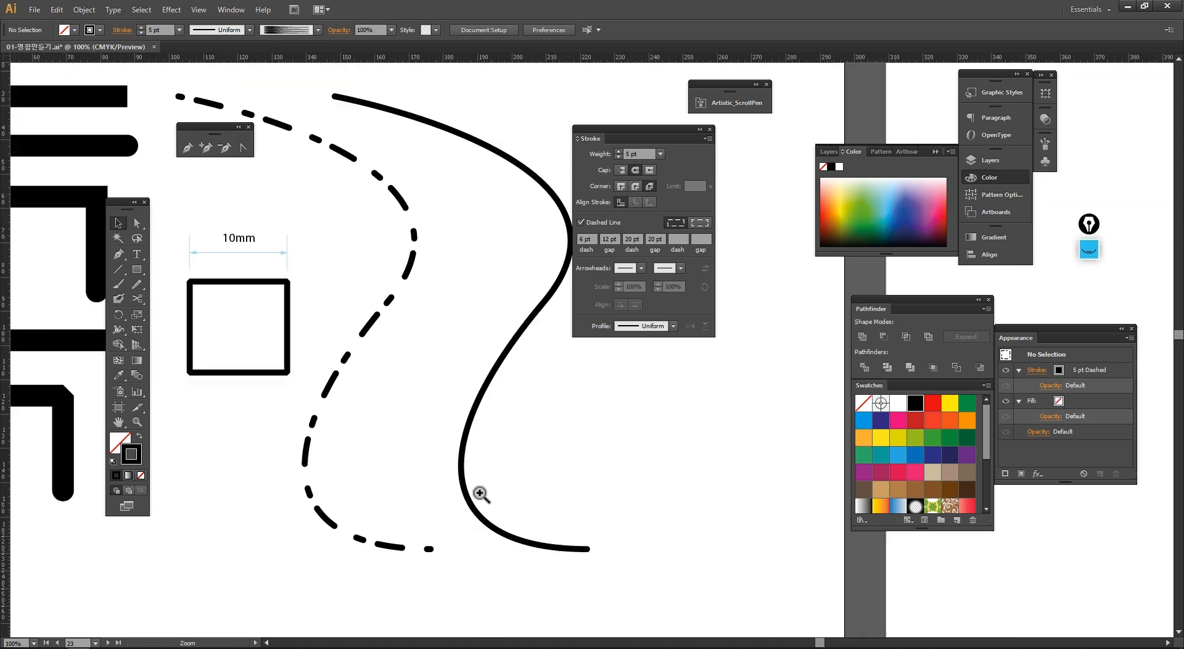
Step: Duplicate the solid S-shaped curve to its right
left_click_drag(401, 433, 247, 434)
left_click(354, 364)
left_click_drag(362, 352, 498, 334)
scroll(646, 354, "right", 2)
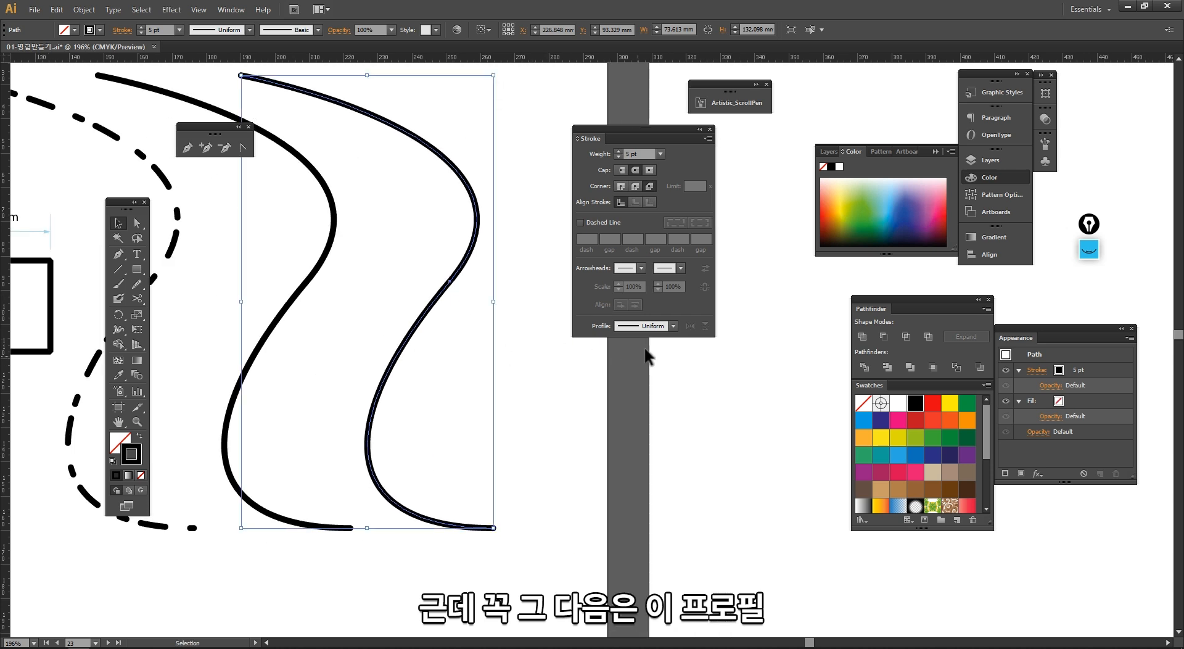
Step: Use the Width tool to widen the copied curve at two points along its length
left_click(661, 335)
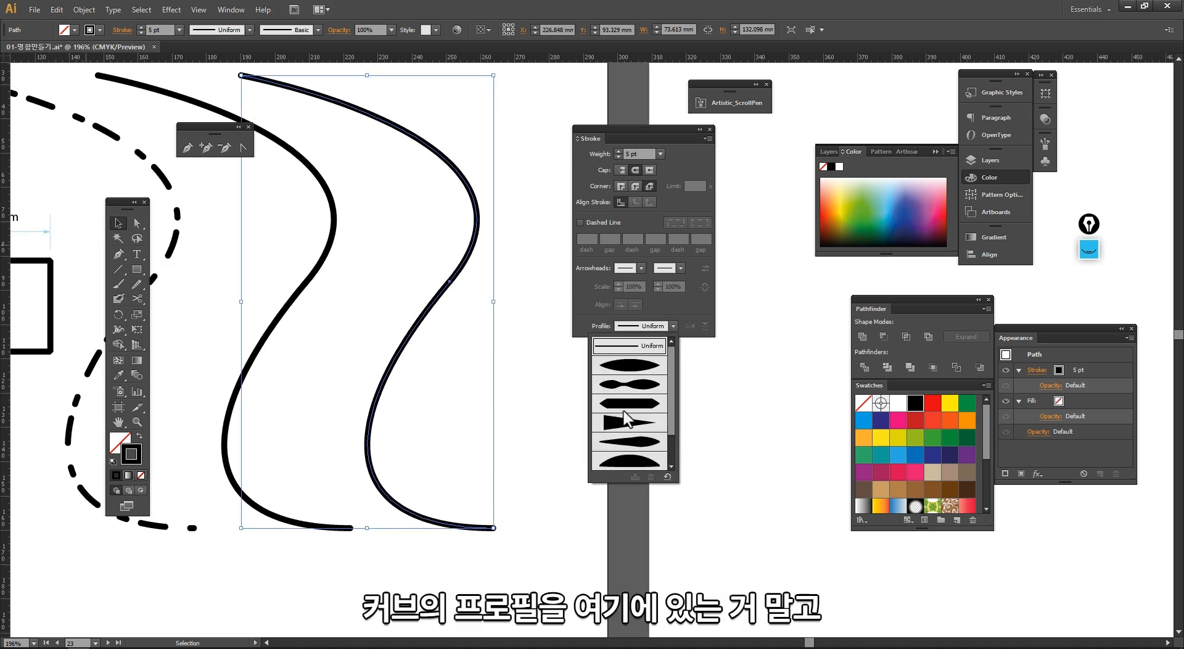
left_click(531, 369)
left_click(531, 369)
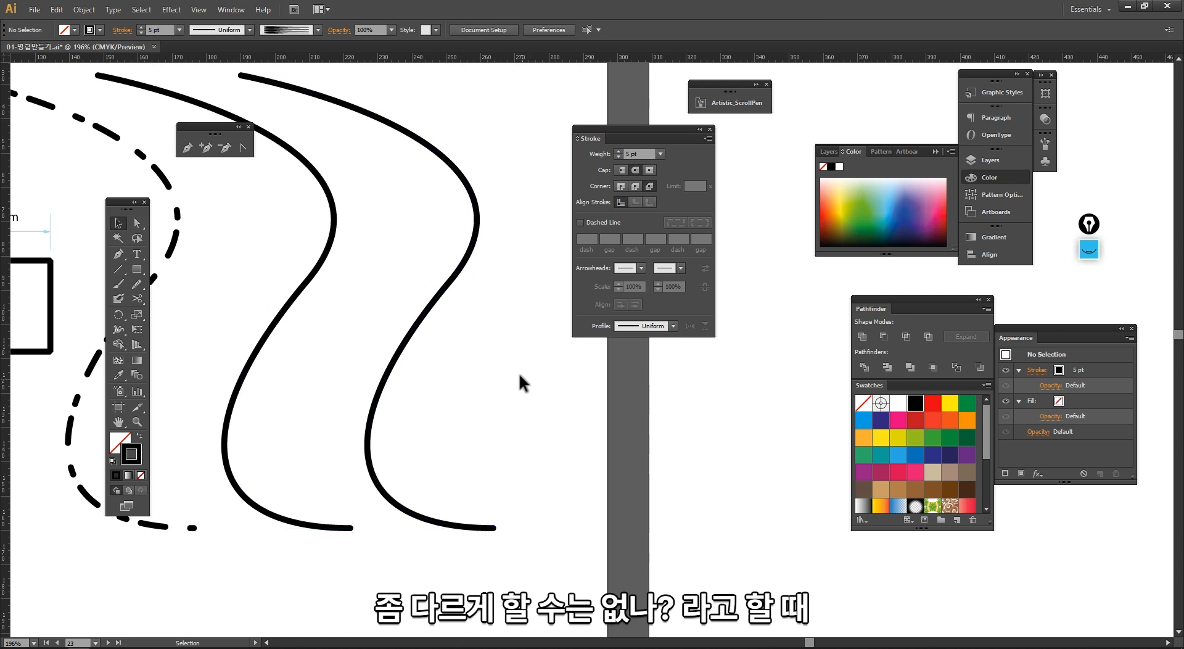
left_click_drag(514, 376, 454, 374)
left_click(370, 304)
mouse_move(317, 284)
left_mouse_down()
mouse_move(340, 290)
mouse_move(322, 290)
left_mouse_up()
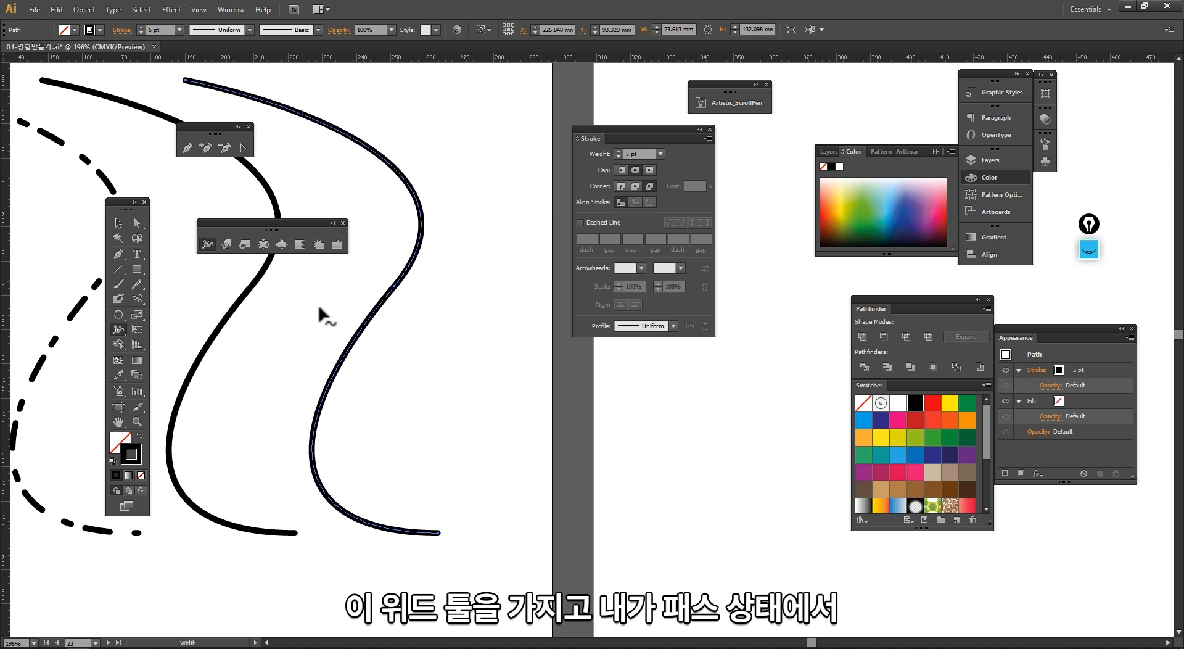
left_click_drag(357, 349, 362, 348)
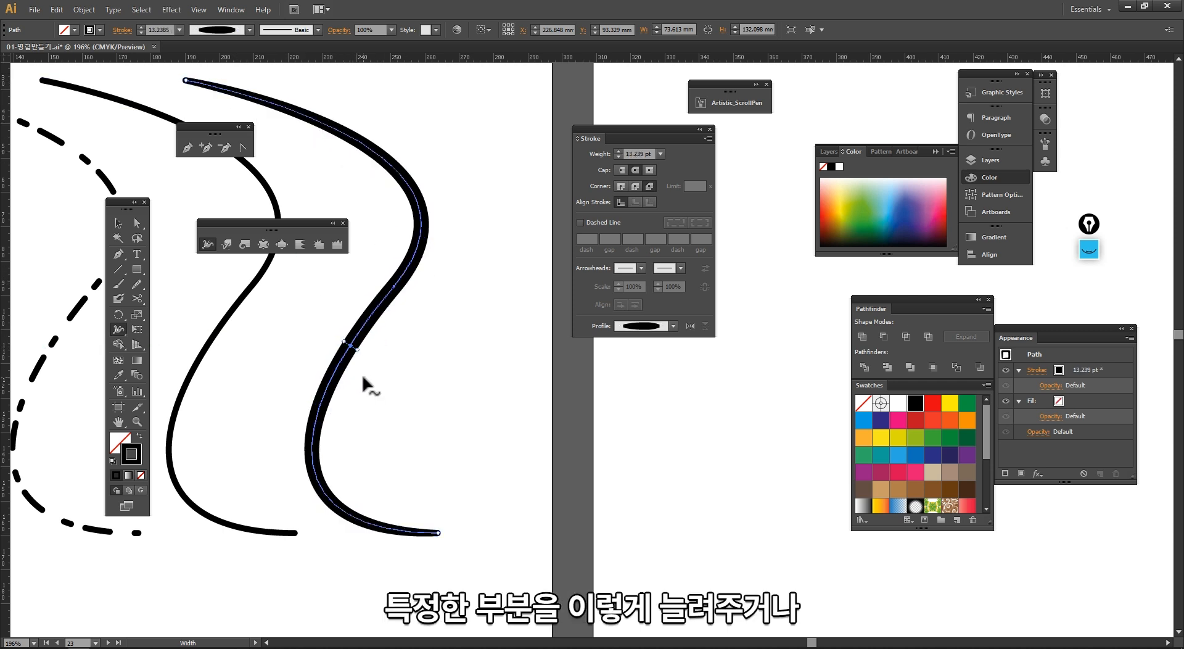
mouse_move(413, 246)
left_mouse_down()
mouse_move(400, 239)
mouse_move(404, 257)
left_mouse_up()
Step: Distort the widened curve's outline with the Warp tool
left_click(226, 245)
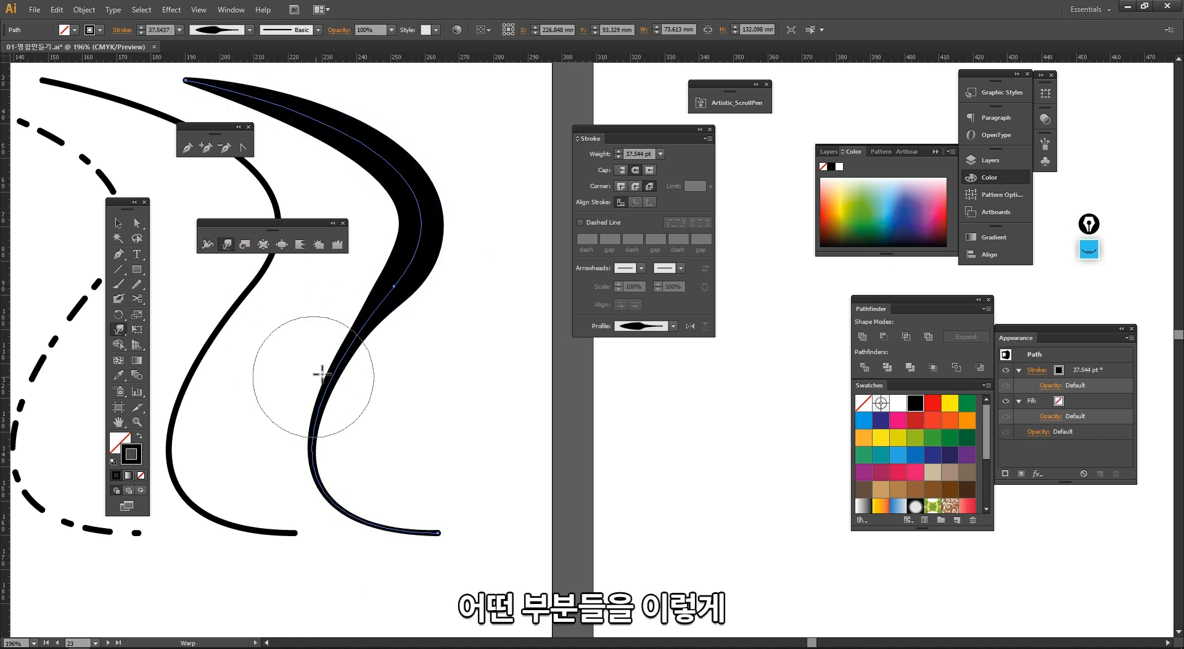
left_click_drag(321, 374, 403, 400)
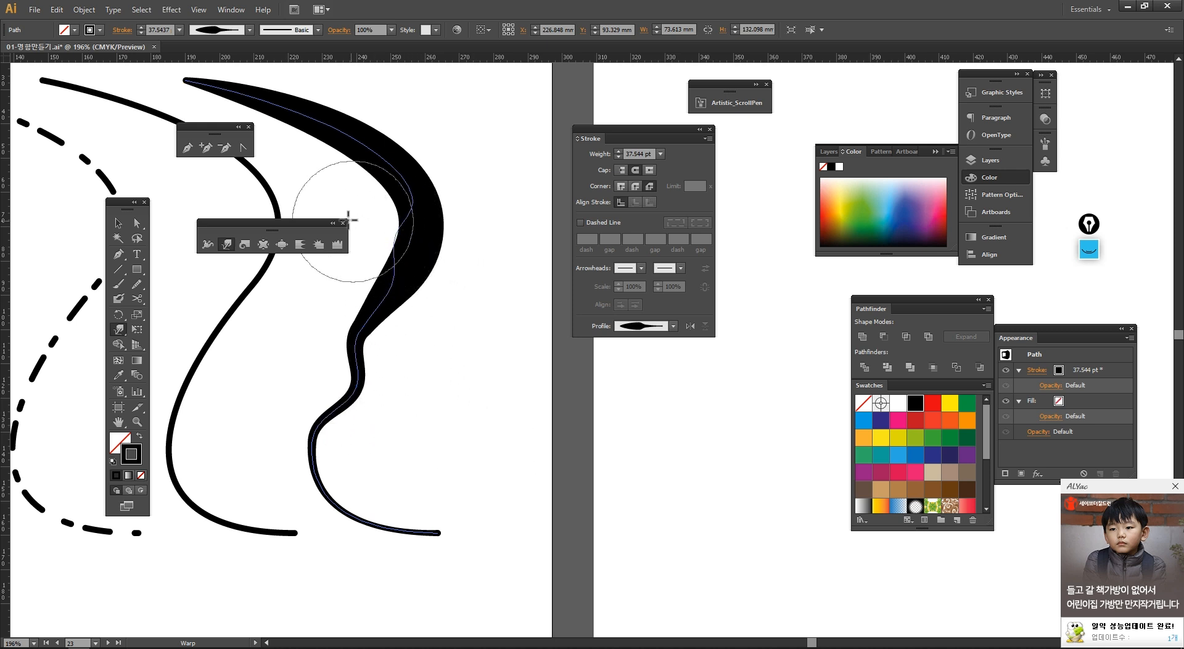
left_click_drag(349, 220, 314, 213)
left_click_drag(358, 169, 371, 110)
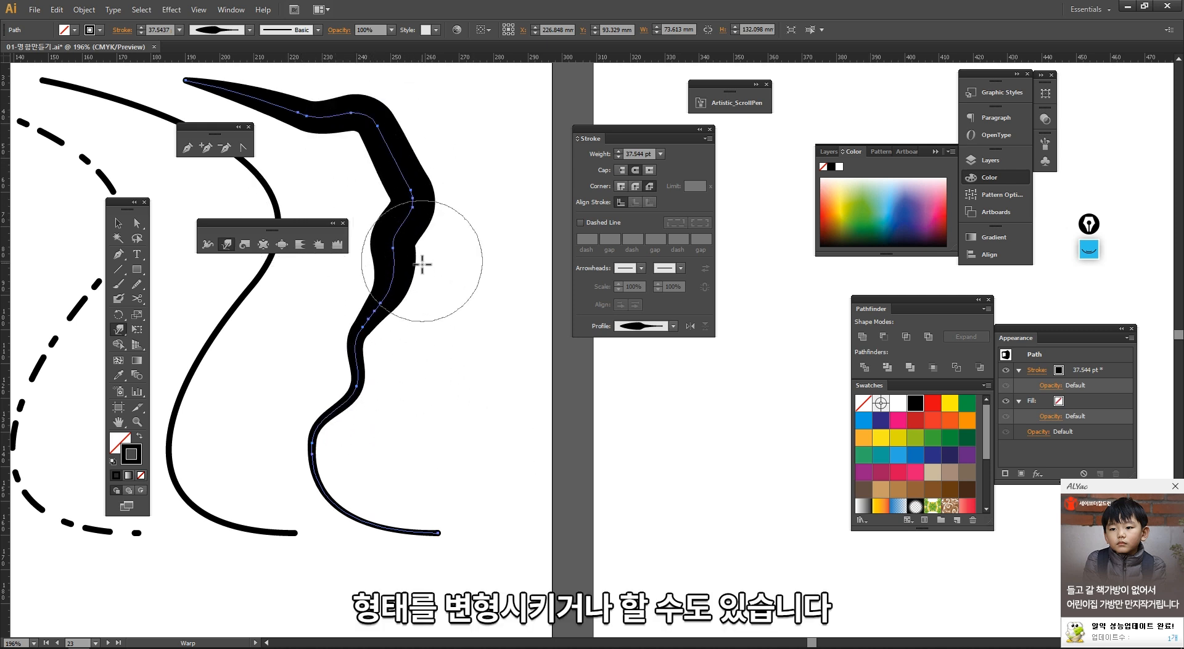
Step: Widen the middle solid curve near its lower bend with the Width tool
key("v")
left_click(427, 373)
left_click(426, 385, "ctrl+alt")
left_click(426, 385, "ctrl+alt")
left_click_drag(544, 368, 282, 447)
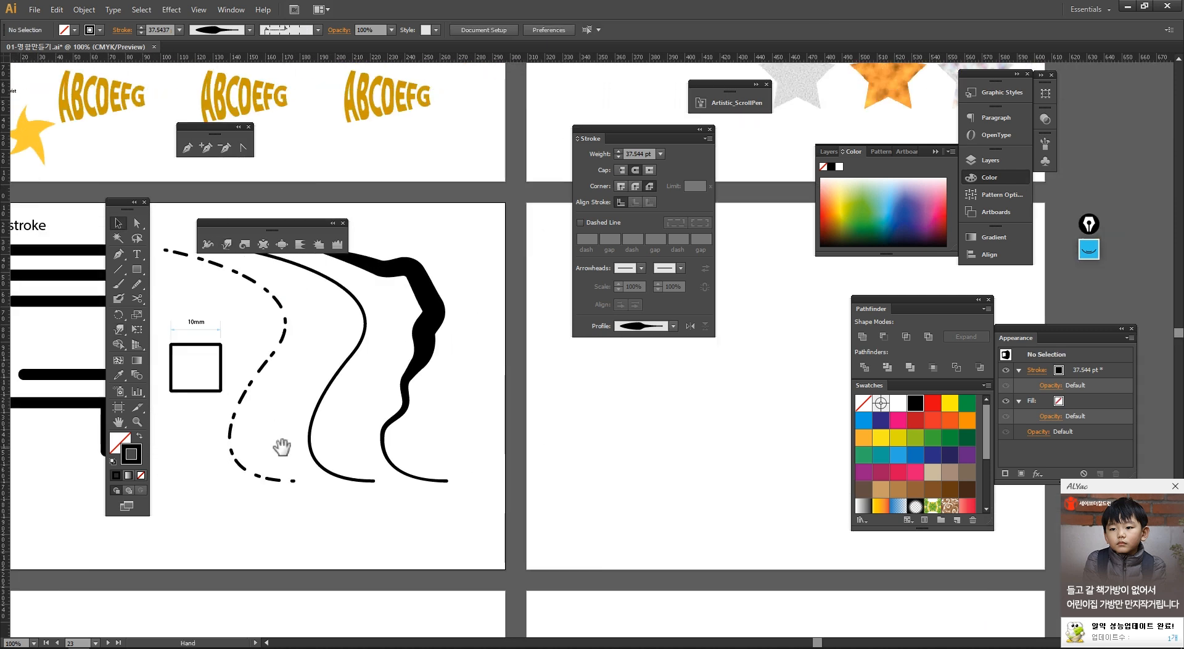
left_click_drag(340, 405, 328, 455)
left_click_drag(378, 531, 396, 523)
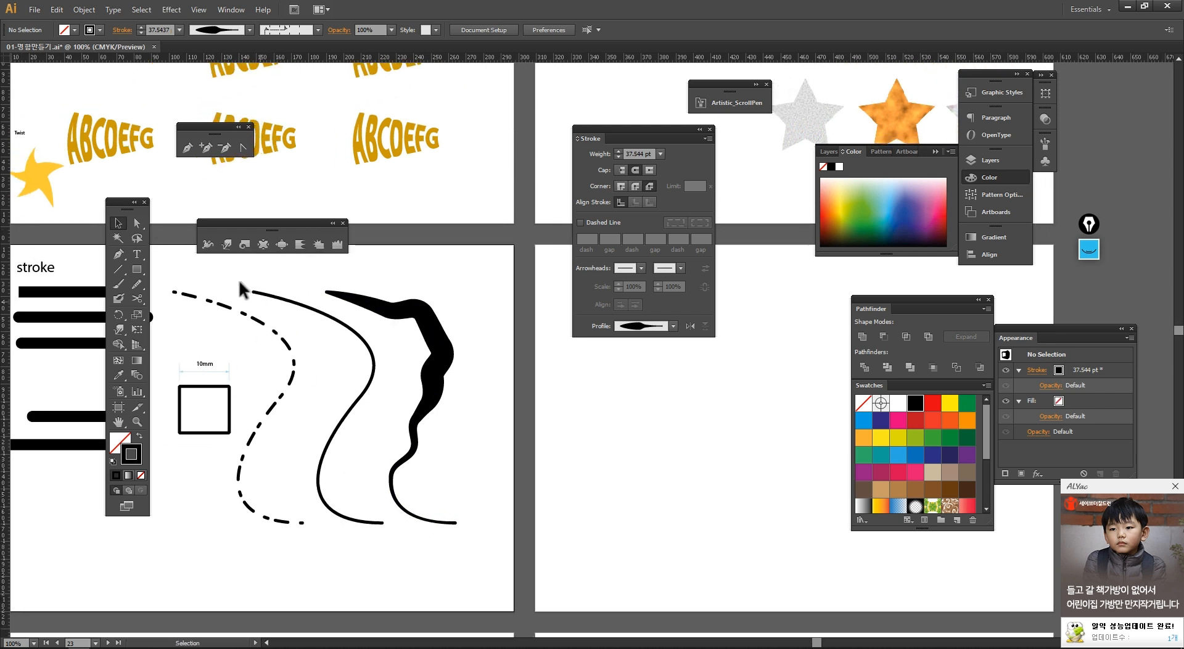
left_click(209, 246)
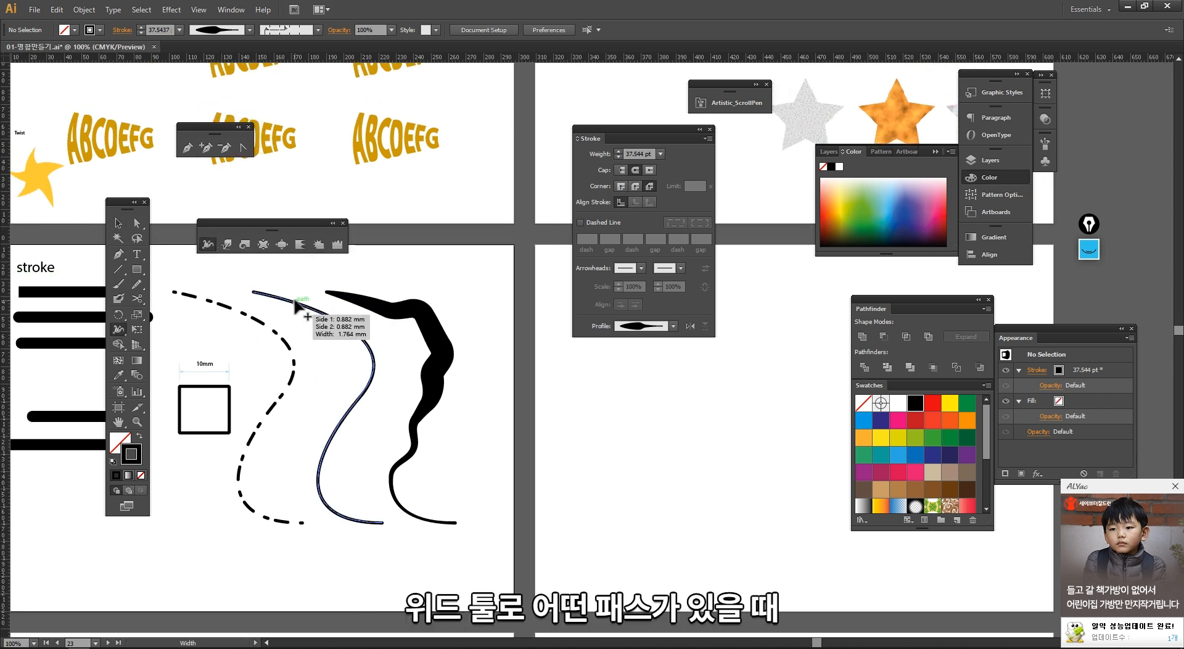
left_click_drag(321, 315, 321, 316)
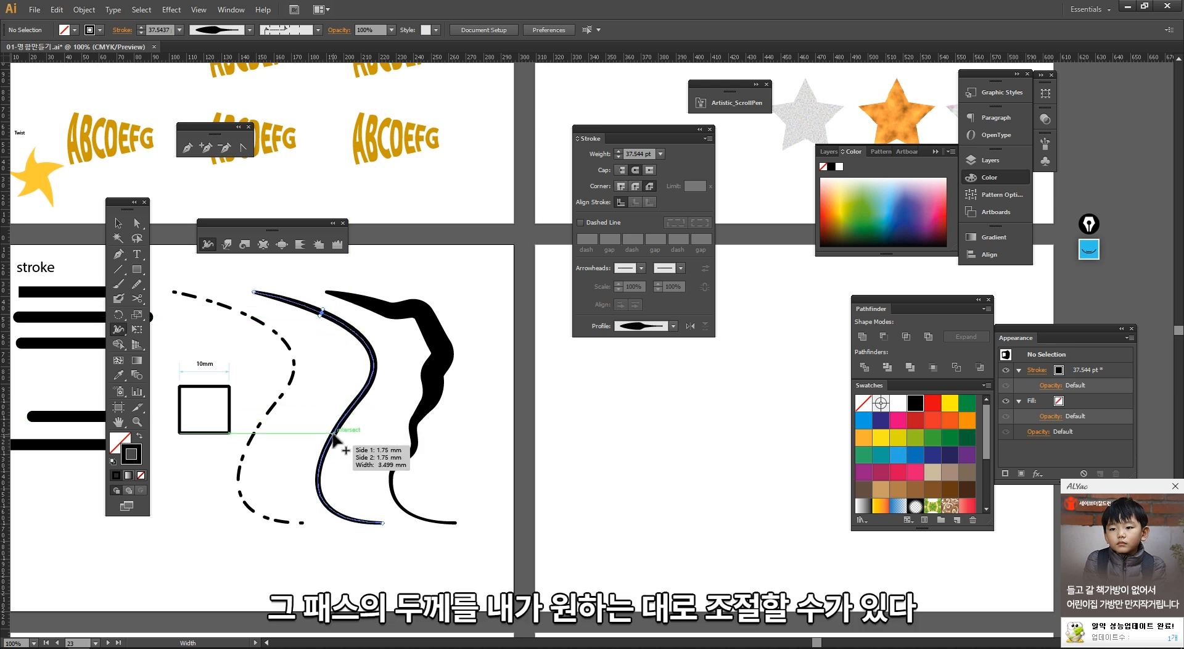
left_click_drag(333, 434, 337, 439)
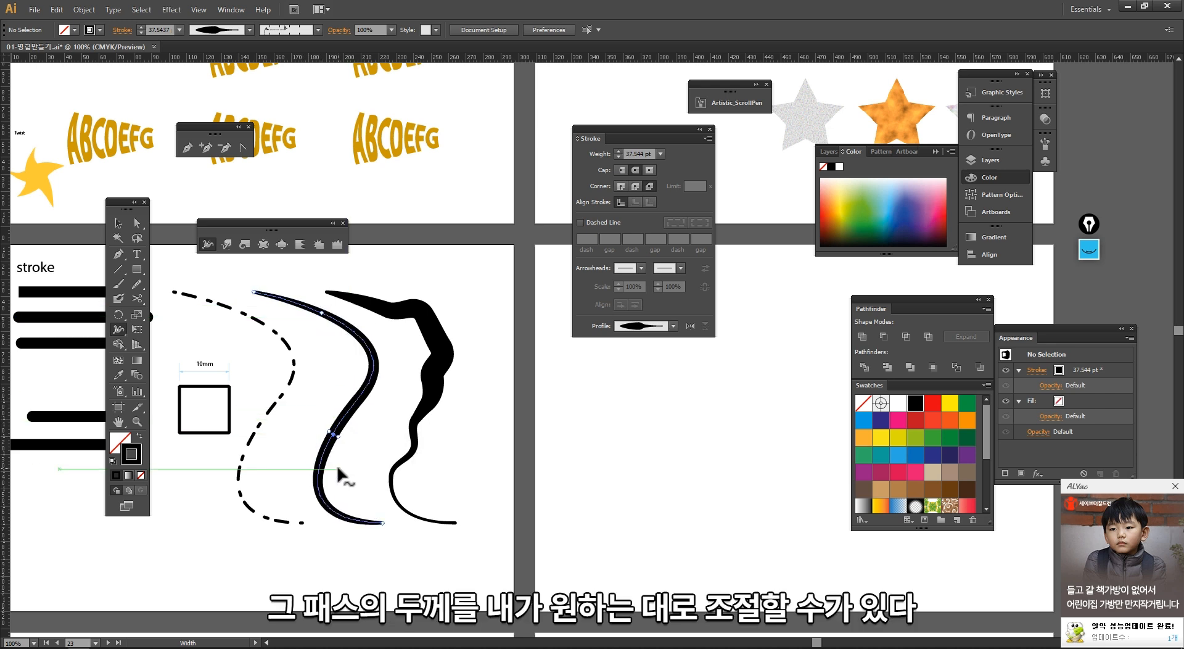
Step: Create two copies of the 점선만들기 label to its right, retyping the first copy as width툴
key("v")
left_click_drag(413, 427, 335, 370)
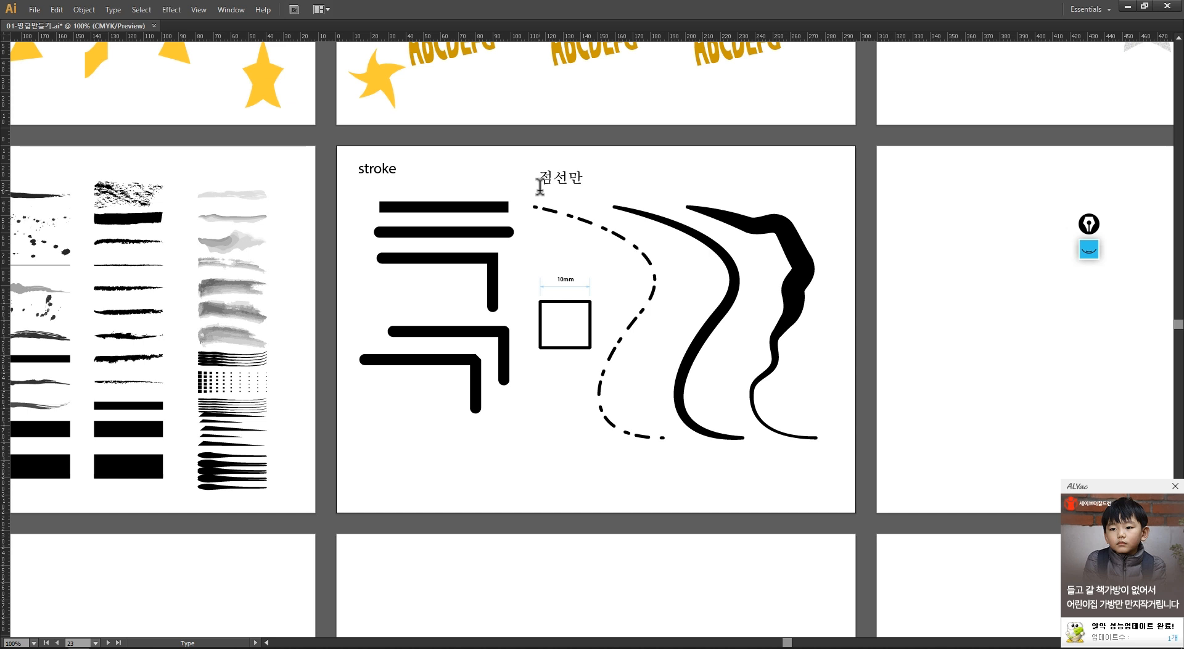
key("Escape")
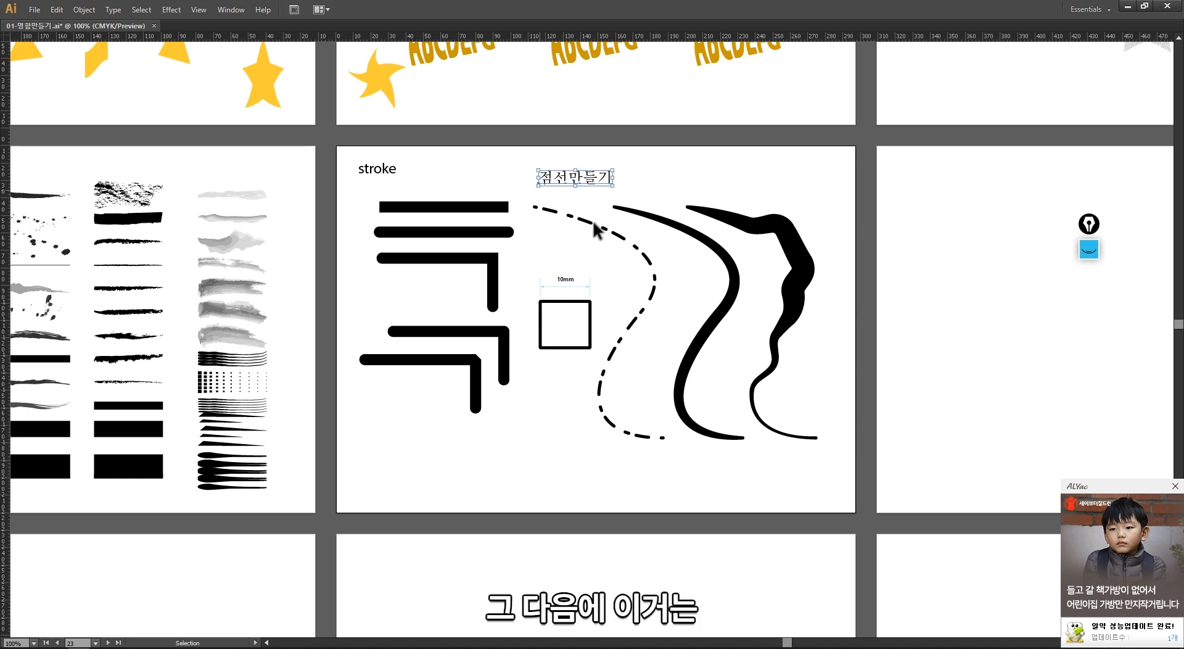
left_click(720, 252)
left_click_drag(608, 185, 697, 185)
double_click(695, 179)
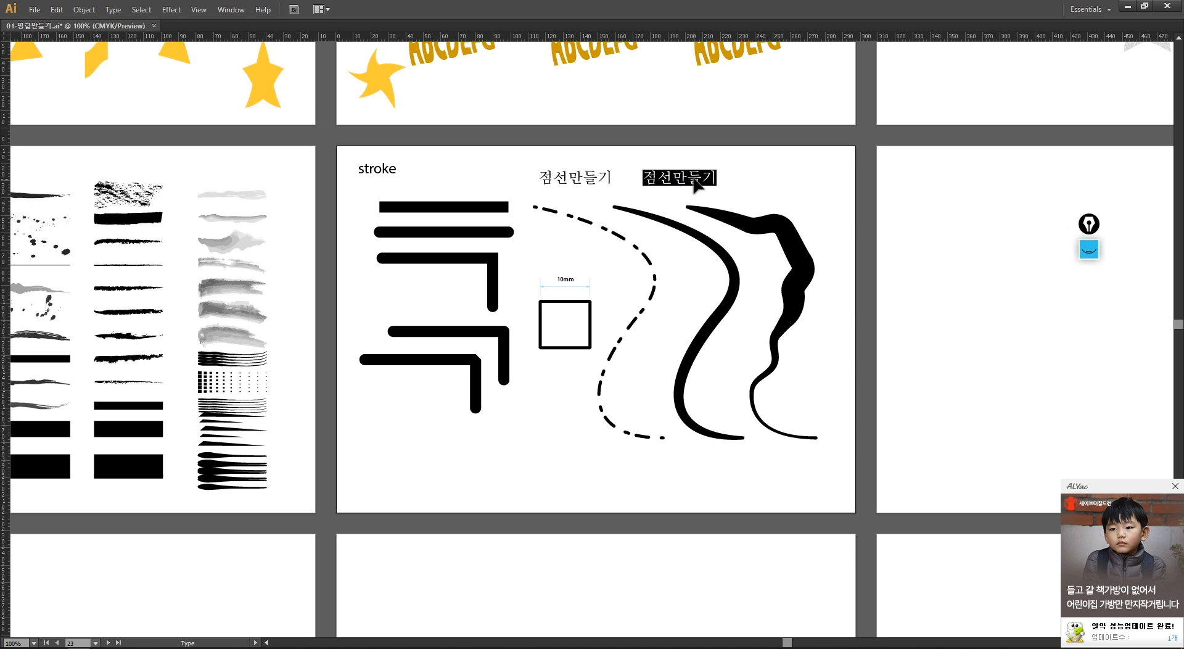
type("쟝소")
key("BackSpace")
key("BackSpace")
type("width툴")
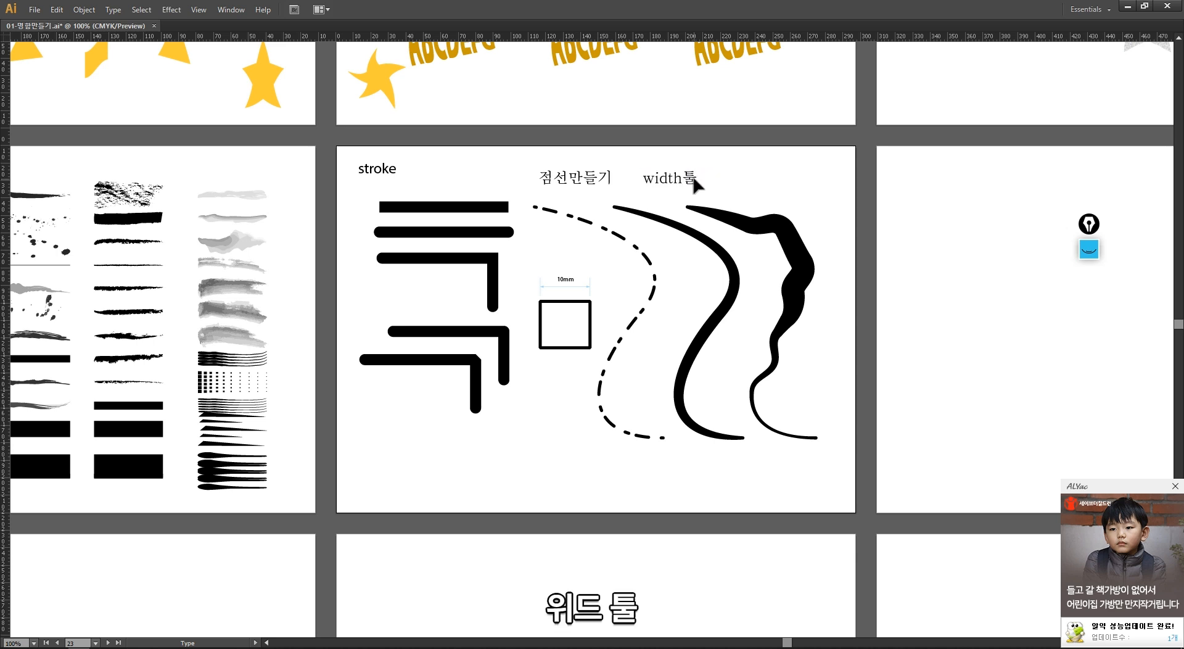
left_click_drag(691, 181, 756, 194)
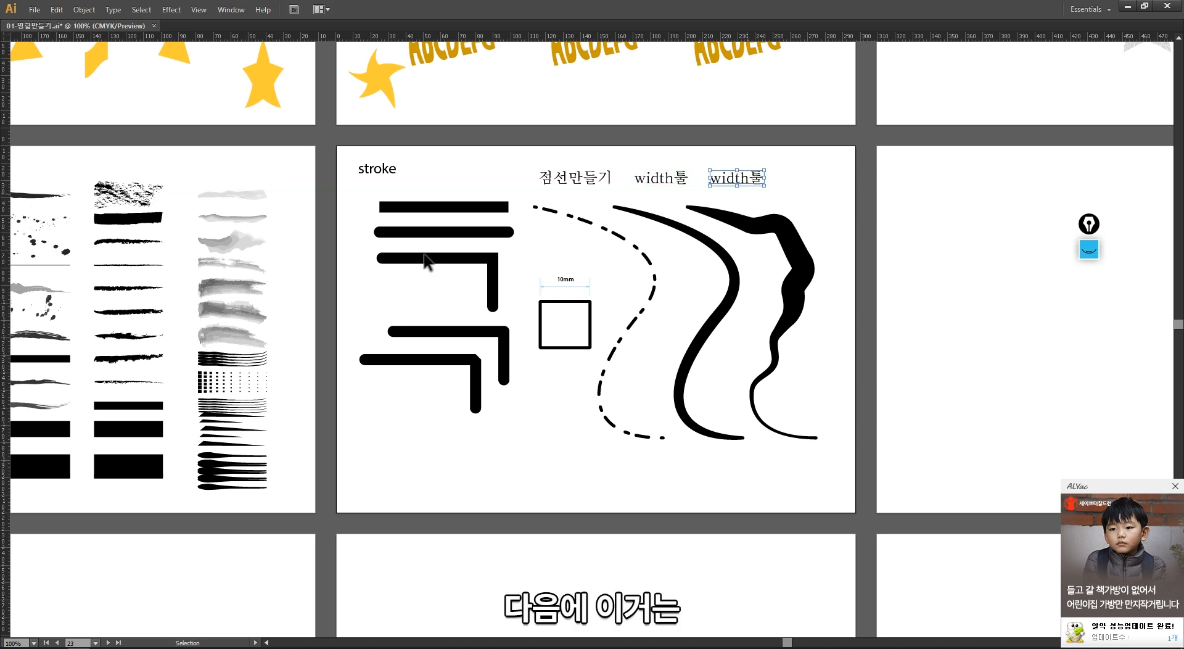
Step: Open the Width tool's flyout to review the Warp, Twirl, Pucker, Bloat and related distortion tools
key("Tab")
key("space")
left_click_drag(277, 319, 159, 316)
left_click(120, 327)
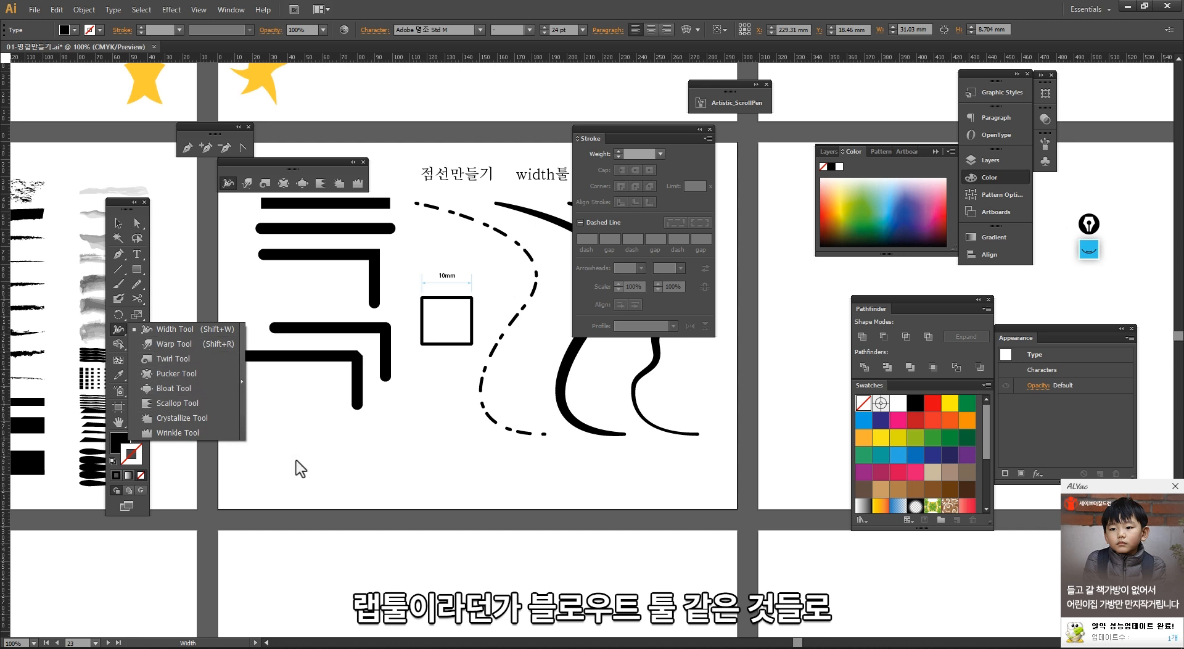
left_click(607, 474)
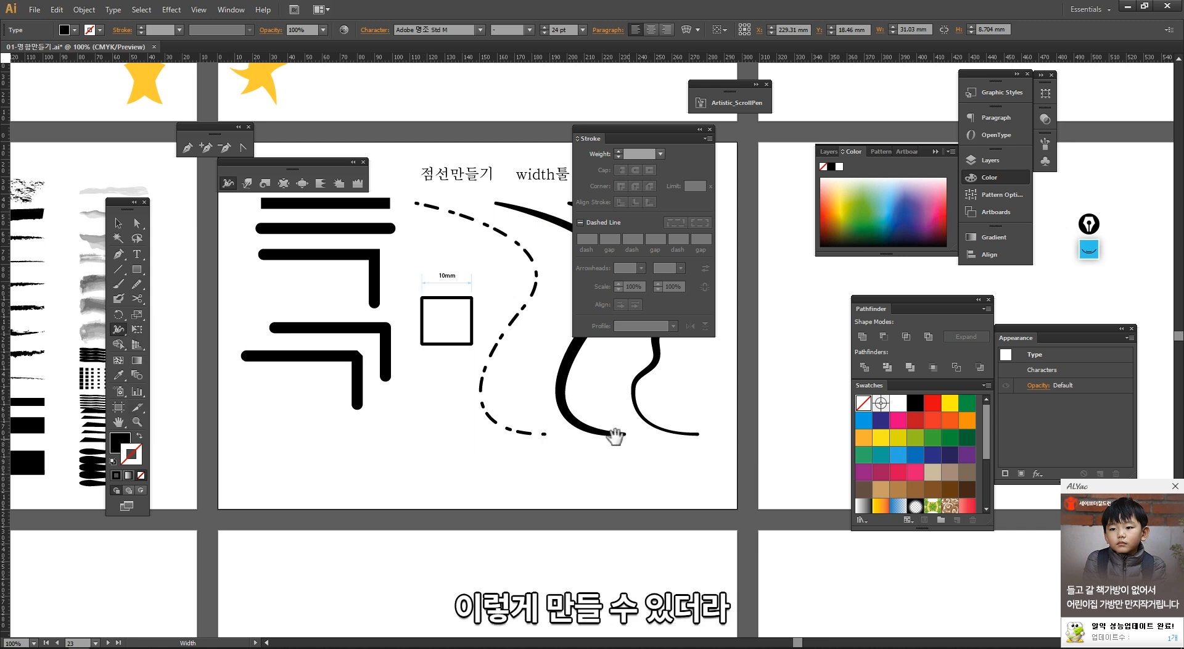
left_click_drag(615, 437, 491, 473)
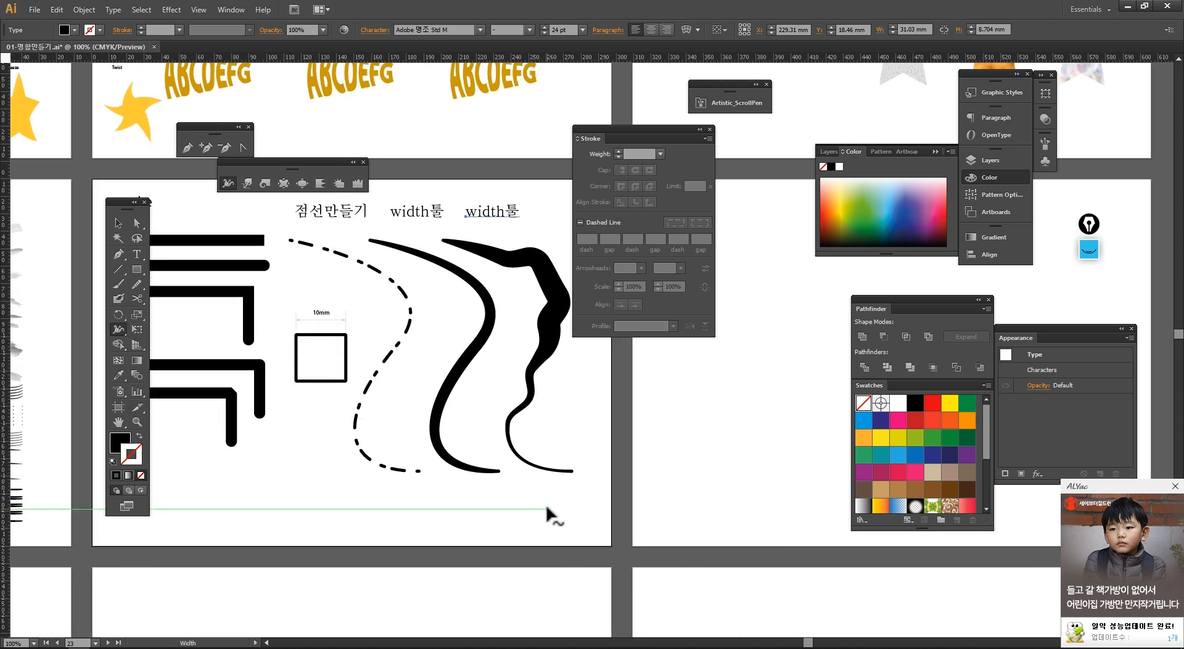
Step: Draw a horizontal straight line about 134 mm long below the curves with the Line Segment tool
key("v")
left_click(551, 496)
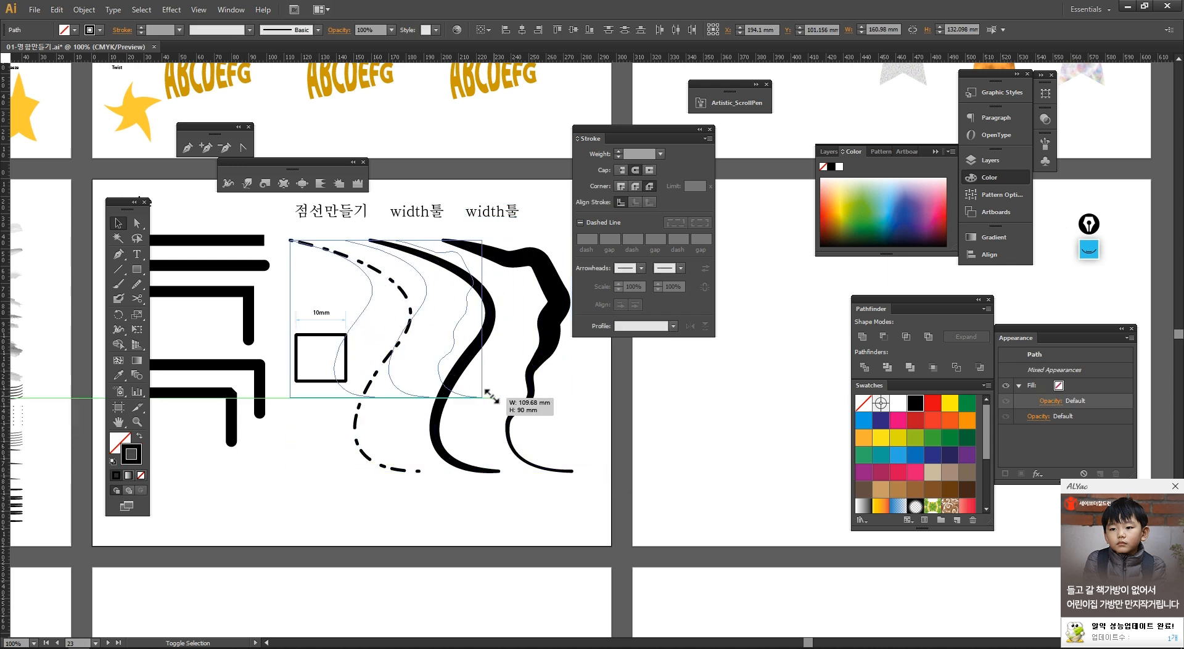
mouse_move(511, 430)
left_mouse_down()
mouse_move(472, 426)
mouse_move(530, 422)
left_mouse_up()
left_click(118, 269)
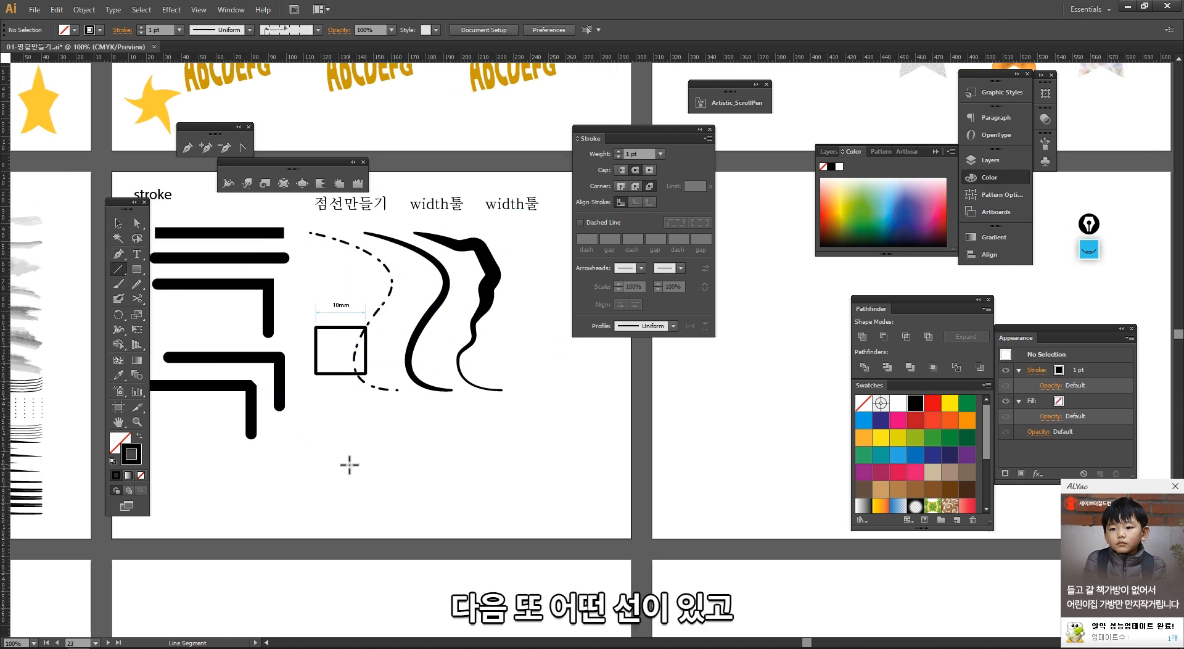
left_click_drag(349, 464, 584, 464)
Step: Duplicate the line just above itself and add arrowheads to both the start and end of the copy
key("v")
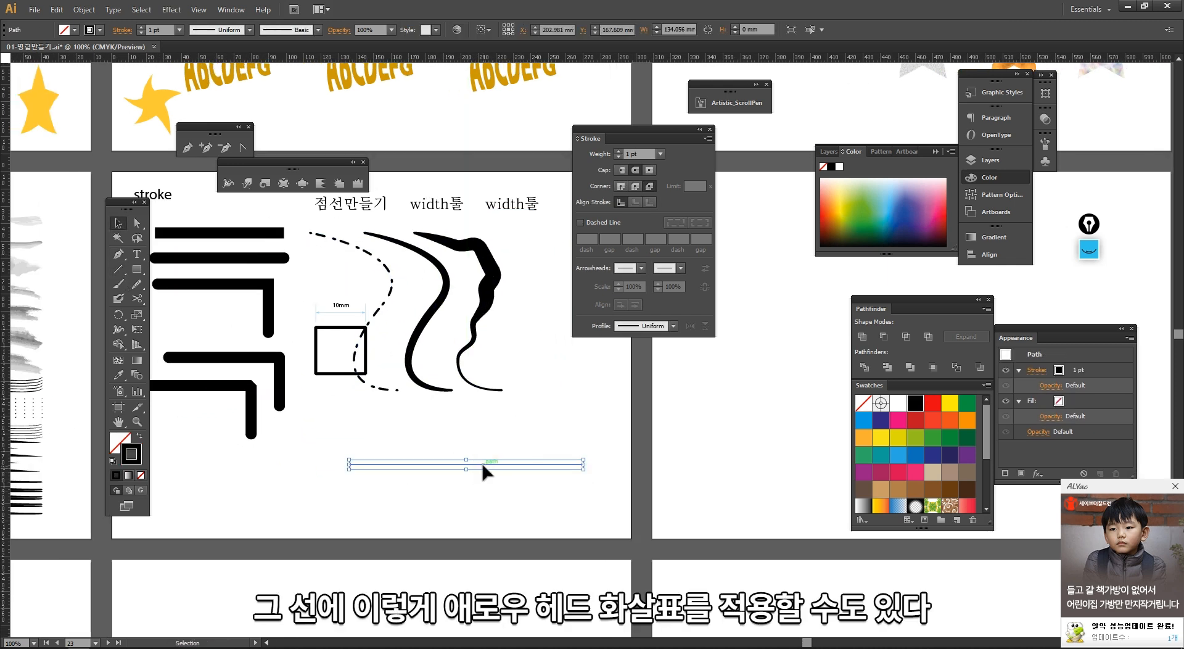
left_click_drag(483, 464, 470, 433)
left_click(517, 434)
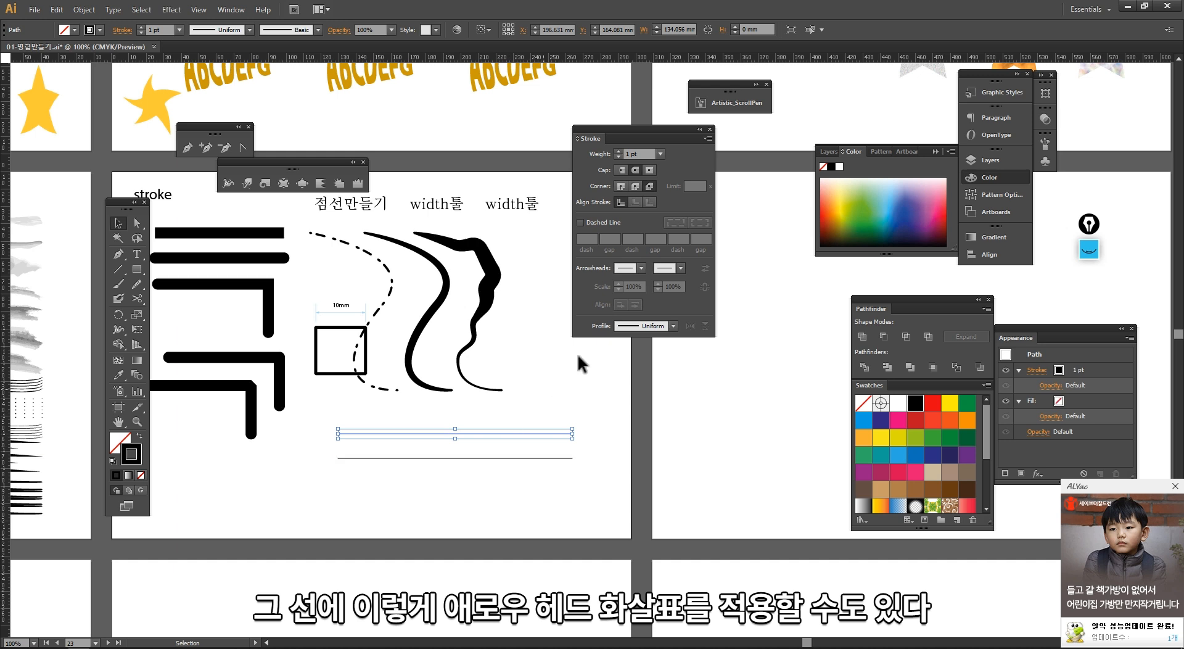
left_click(642, 268)
left_click(604, 306)
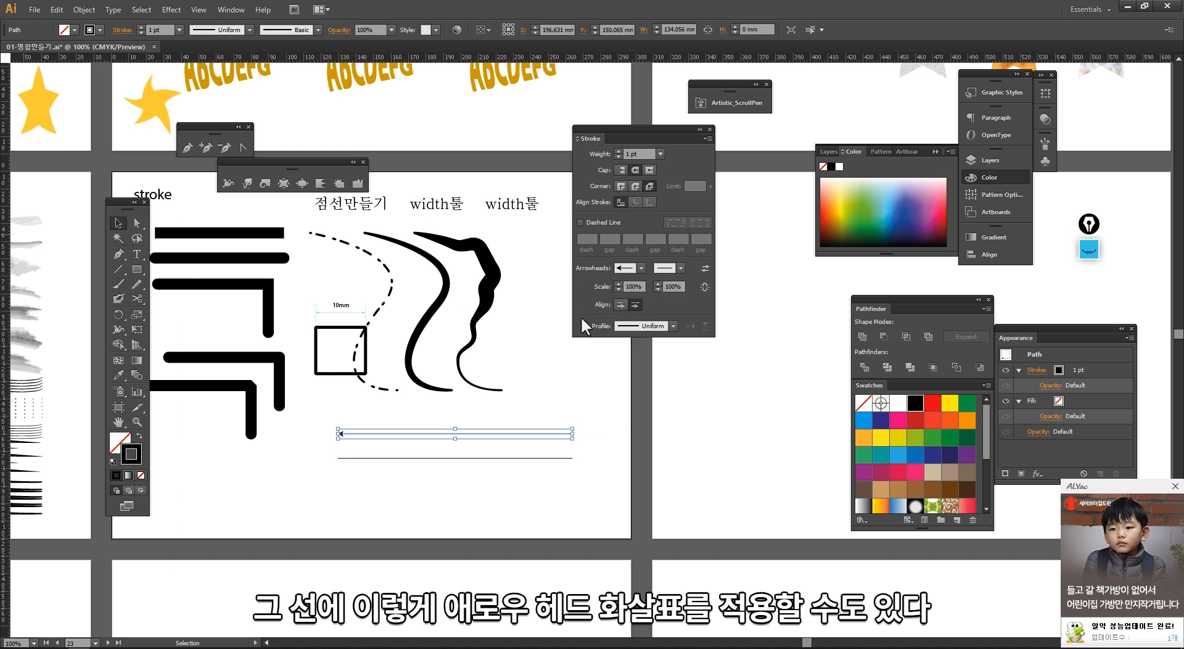
left_click(680, 268)
left_click(645, 307)
Step: Duplicate the line again and give the new copy arrowheads, choosing Arrow 17 for its end
left_click_drag(553, 478, 512, 456)
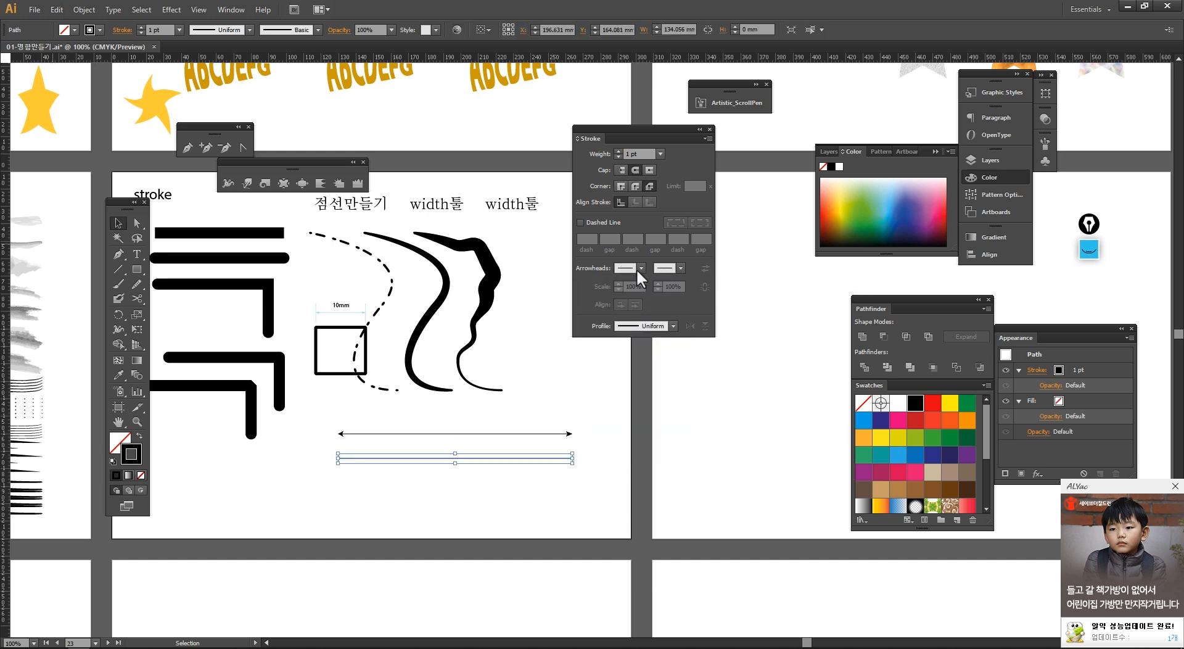
left_click(681, 268)
left_click(617, 288)
left_click(681, 268)
scroll(650, 380, "down", 5)
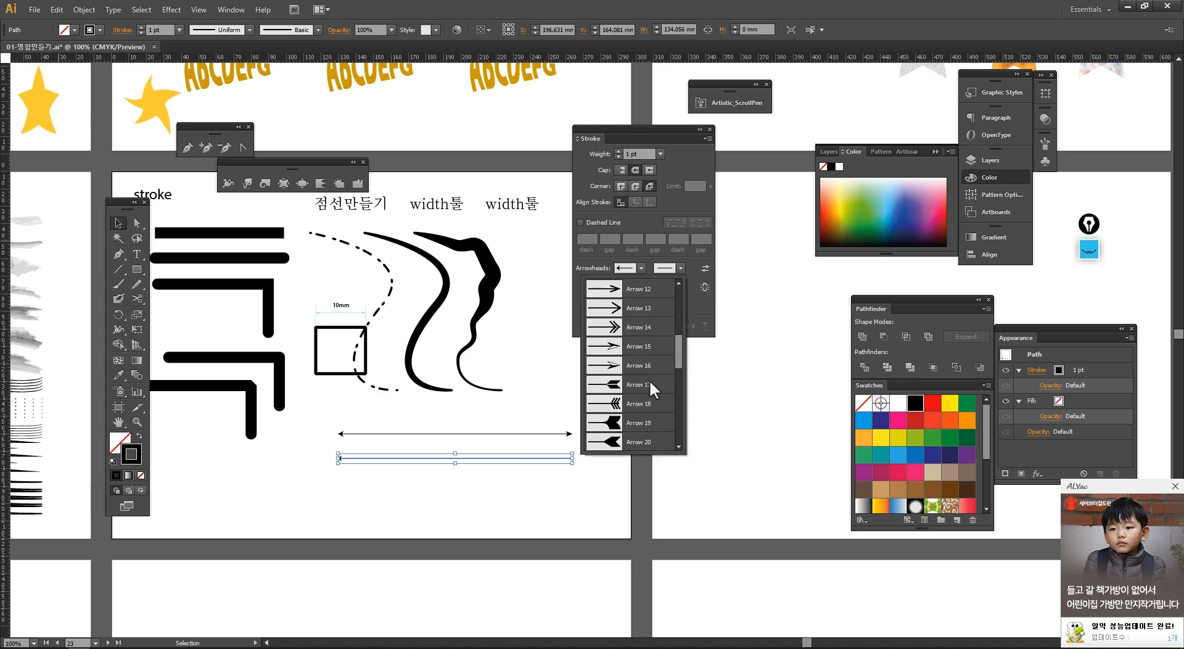
left_click(648, 383)
left_click(557, 487)
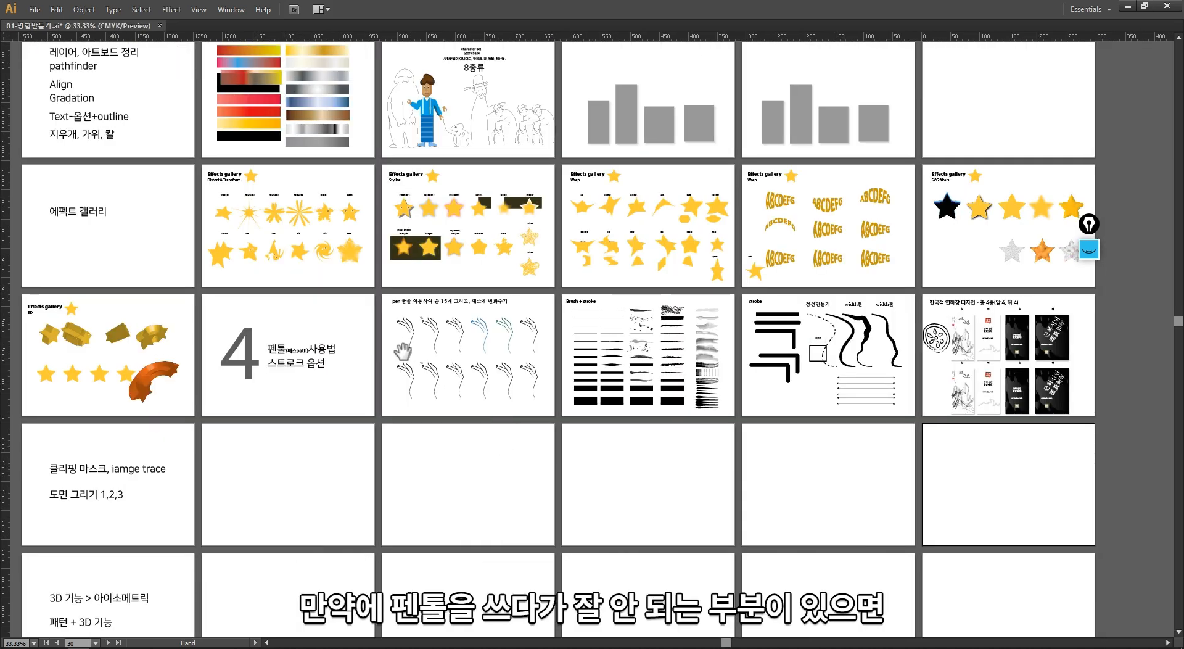
left_click_drag(336, 294, 343, 508)
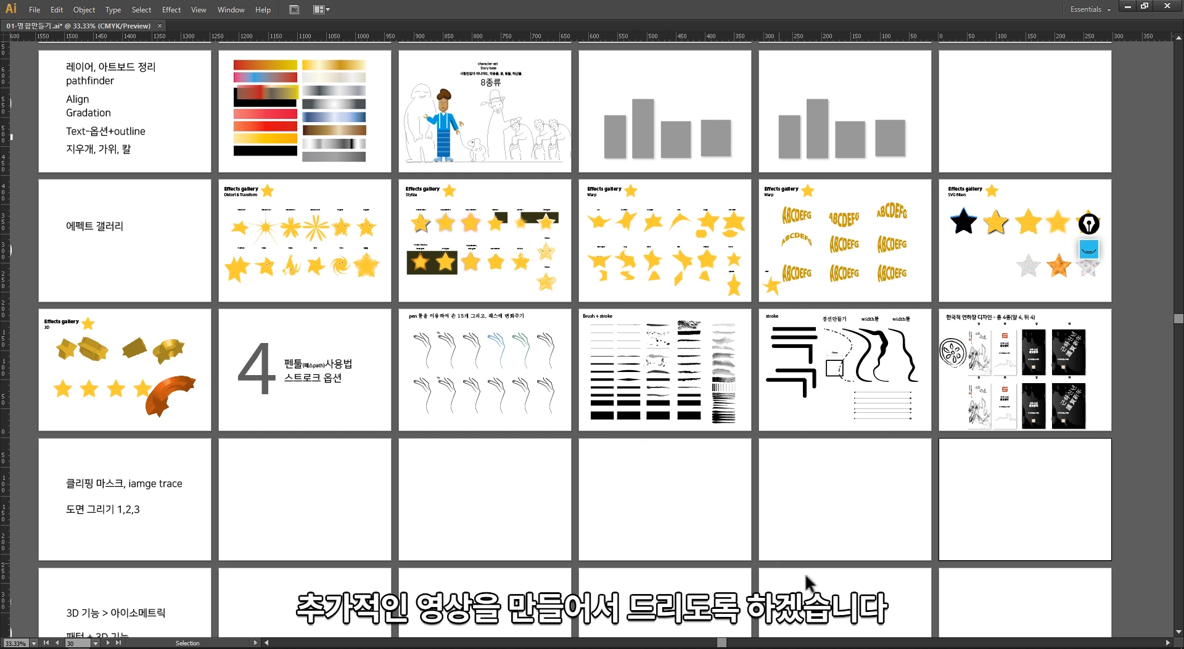
mouse_move(956, 648)
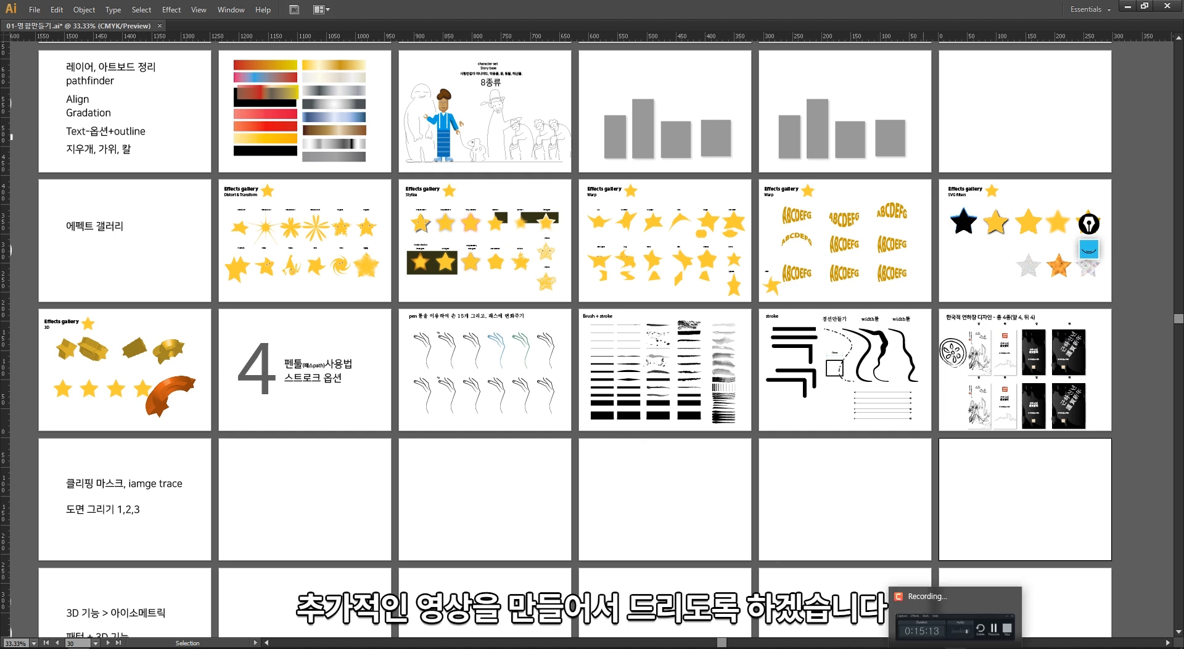
left_click(956, 591)
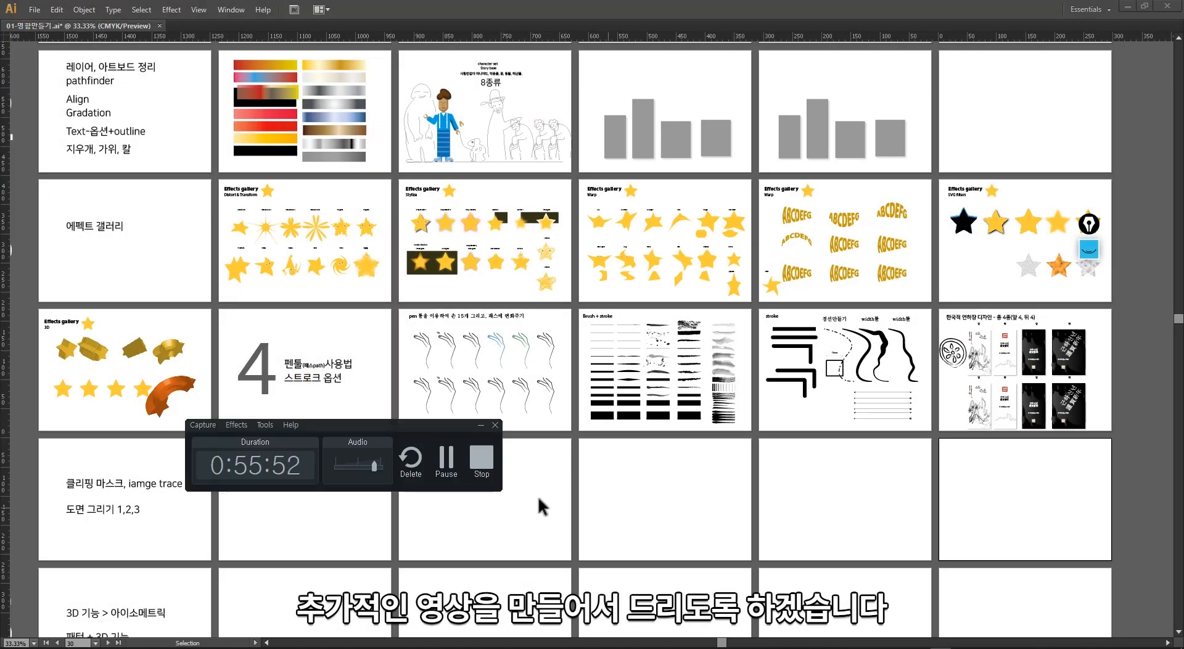